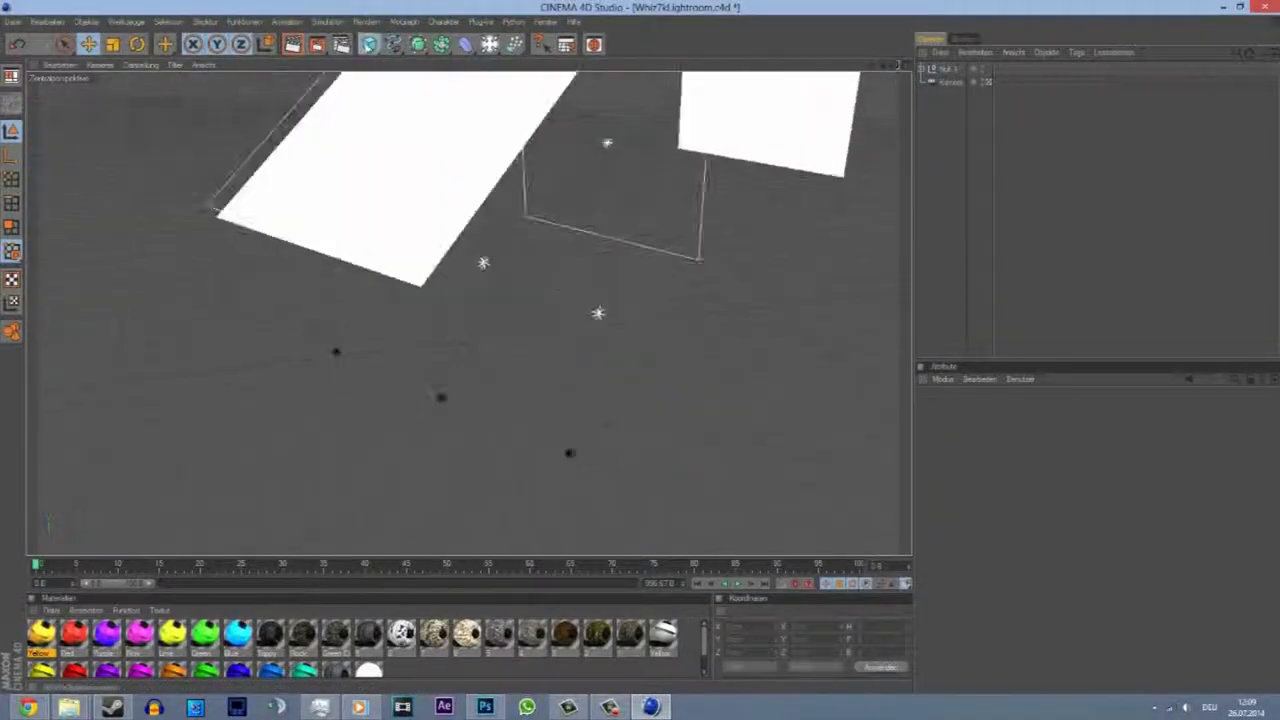
- Add a tall upright cube and a second cube, bent with a Bend deformer and made half as thick
{"action": "left_click", "coordinate": [369, 44]}
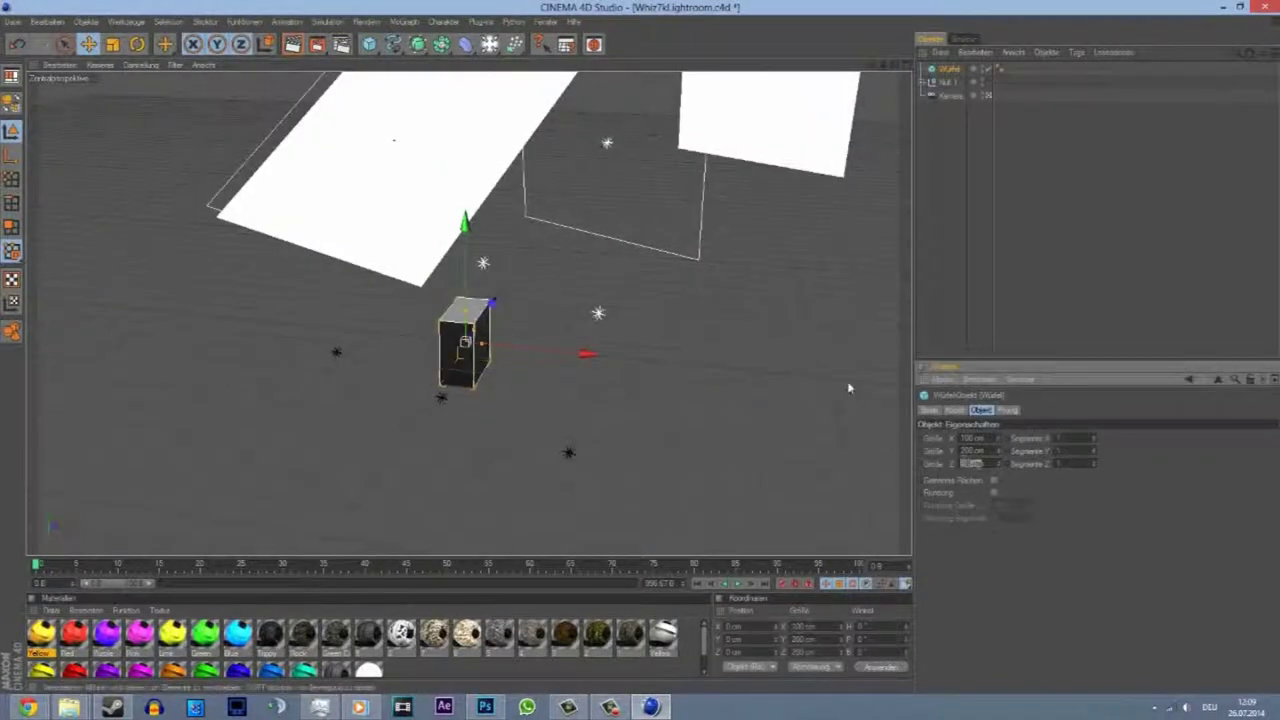
{"action": "left_click_drag", "start_coordinate": [488, 303], "coordinate": [468, 258]}
{"action": "left_click", "coordinate": [369, 44]}
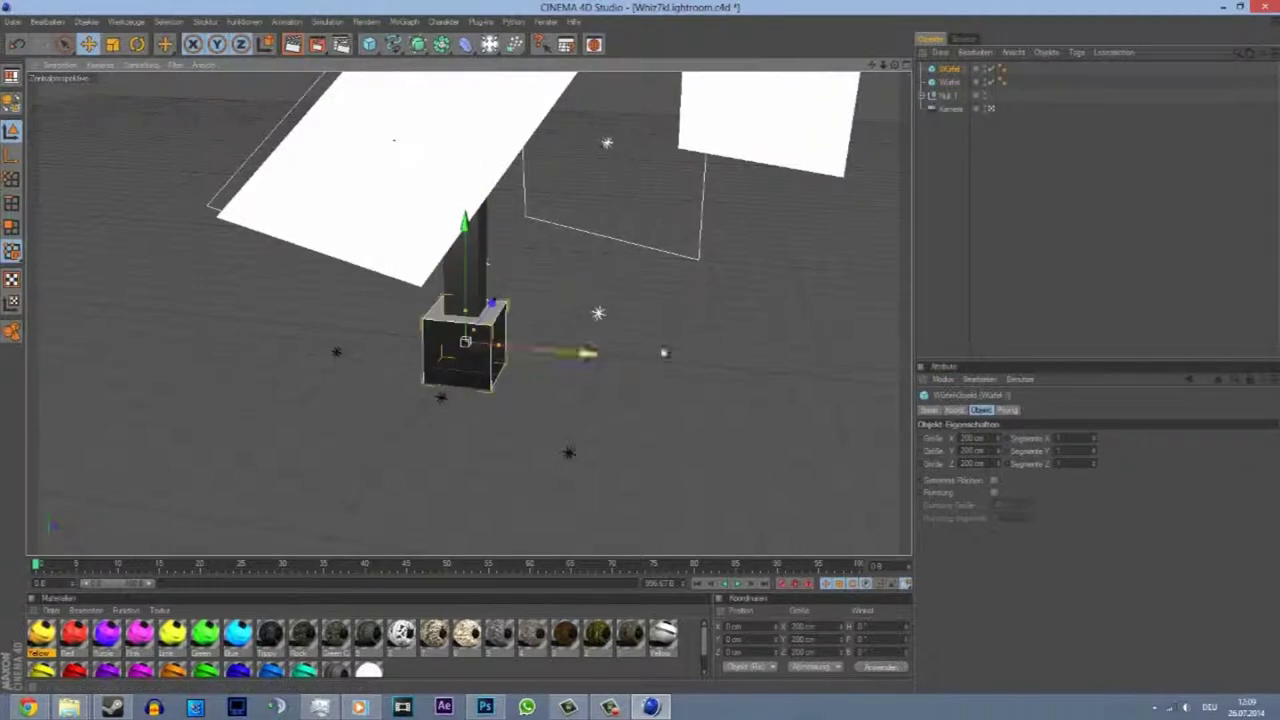
{"action": "left_click_drag", "start_coordinate": [586, 283], "coordinate": [600, 352]}
{"action": "left_click_drag", "start_coordinate": [950, 95], "coordinate": [950, 87]}
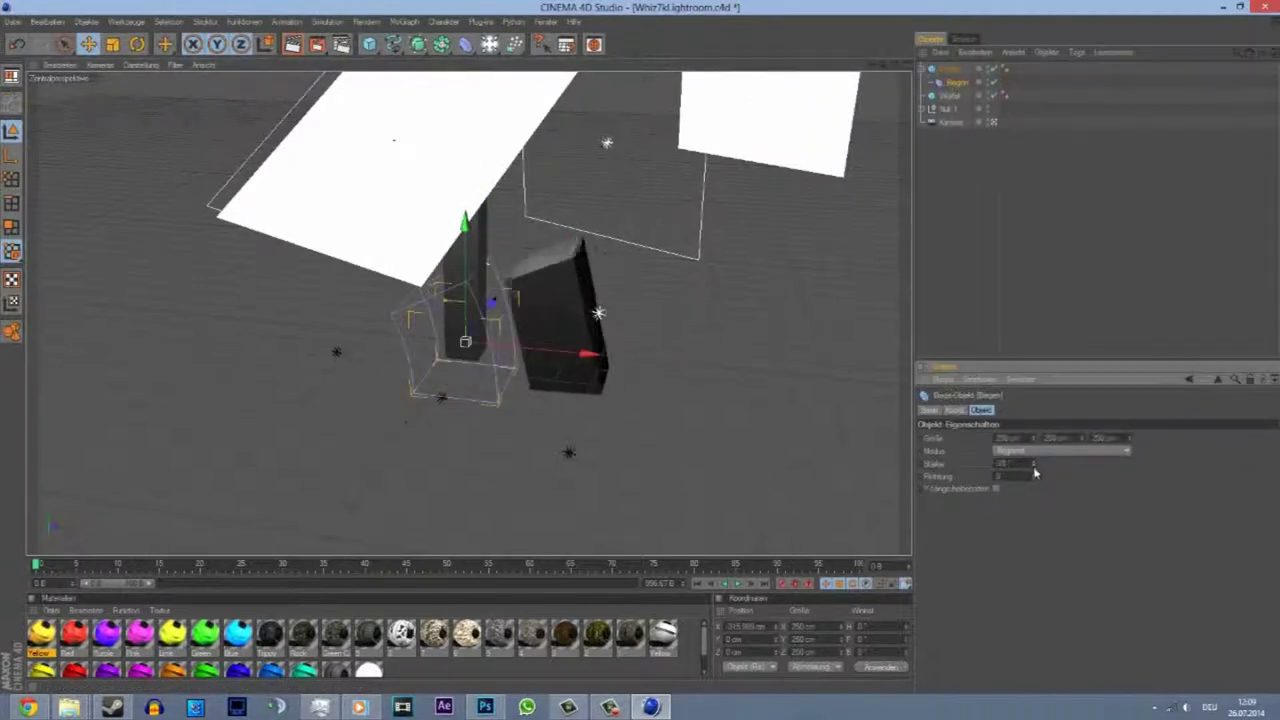
{"action": "left_click_drag", "start_coordinate": [1036, 472], "coordinate": [1100, 472]}
{"action": "left_click", "coordinate": [950, 68]}
{"action": "left_click_drag", "start_coordinate": [993, 440], "coordinate": [855, 455]}
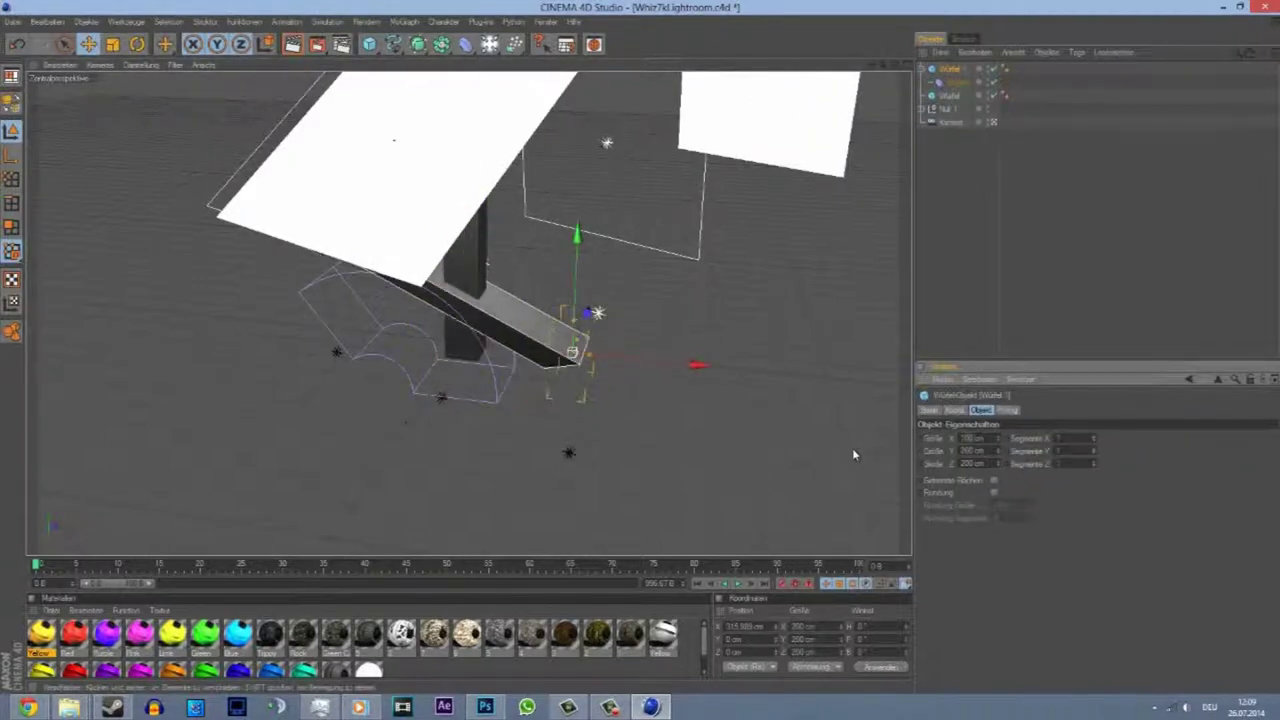
- Tilt the second box into a diagonal and slide it right to meet the upright bar
{"action": "left_click_drag", "start_coordinate": [560, 300], "coordinate": [640, 330], "text": "alt"}
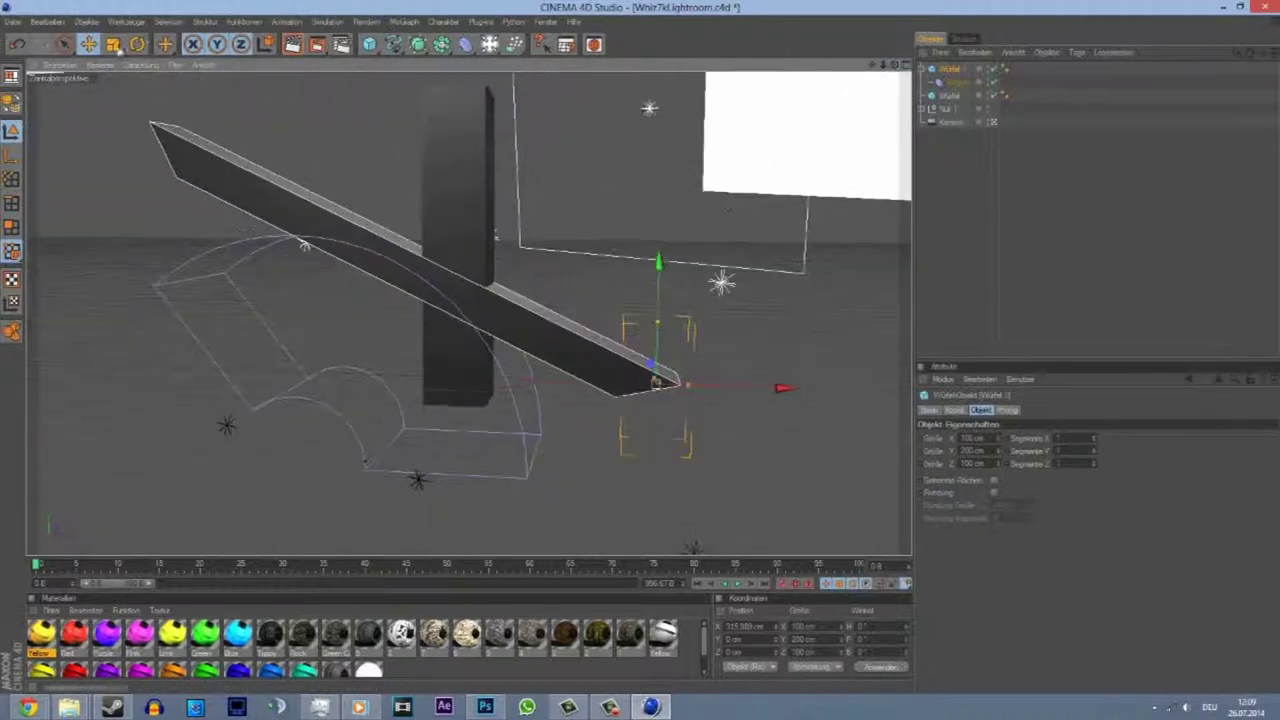
{"action": "key", "text": "r"}
{"action": "mouse_move", "coordinate": [700, 400]}
{"action": "left_mouse_down", "text": "alt"}
{"action": "mouse_move", "coordinate": [745, 418]}
{"action": "mouse_move", "coordinate": [738, 372]}
{"action": "left_mouse_up", "text": "alt"}
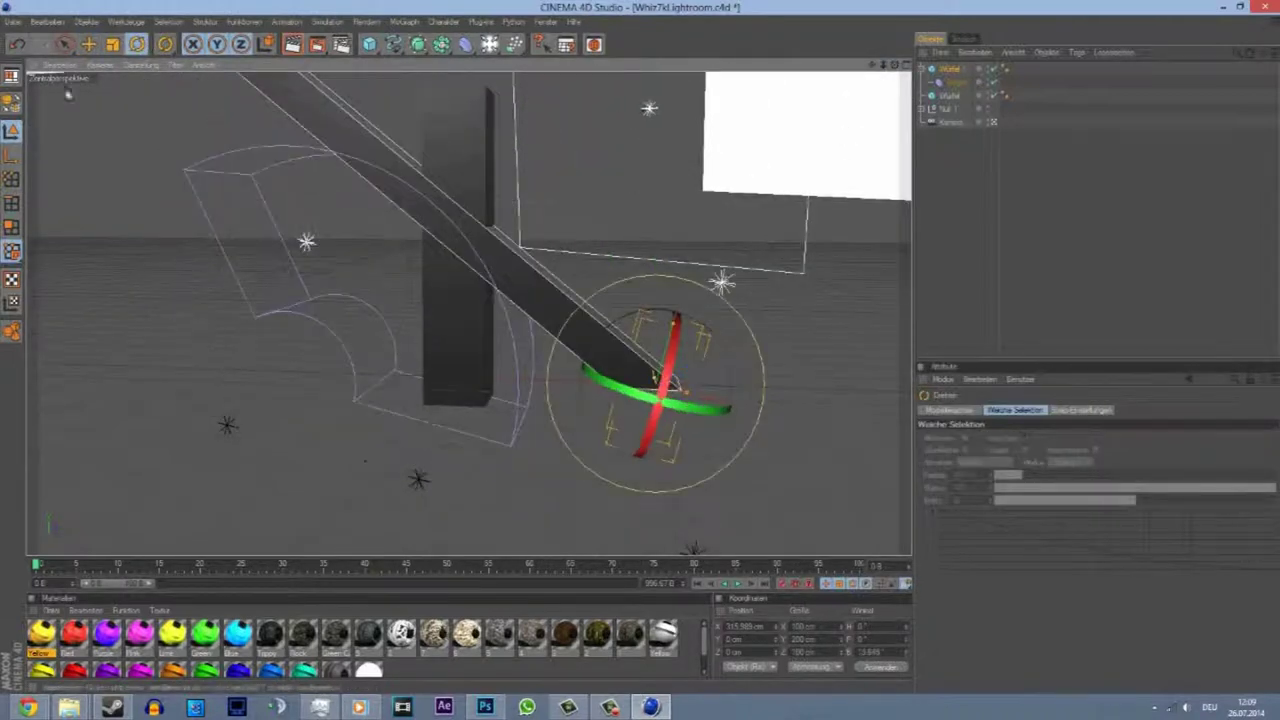
{"action": "key", "text": "e"}
{"action": "left_click", "coordinate": [954, 410]}
{"action": "left_click_drag", "start_coordinate": [984, 440], "coordinate": [1015, 463]}
- Reselect the deformer and boxes, undo a stray rotation, and frame the letter shape from the front
{"action": "left_click", "coordinate": [955, 82]}
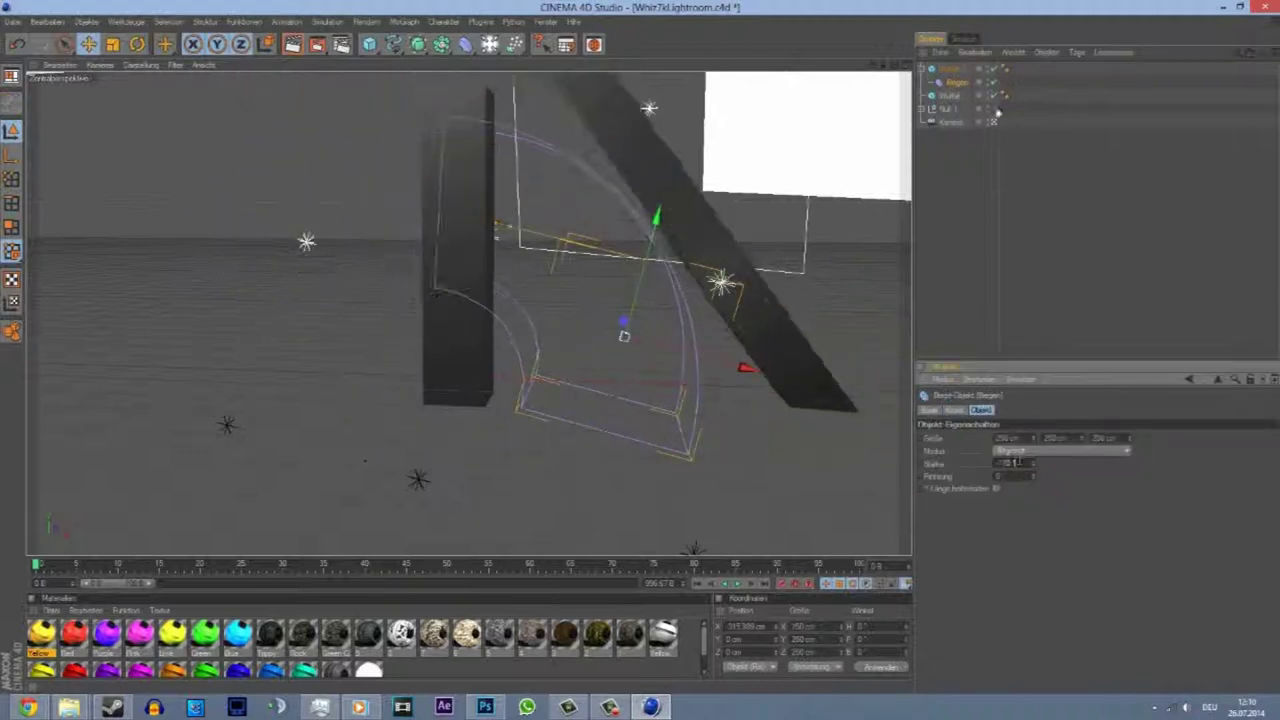
{"action": "left_click", "coordinate": [948, 68]}
{"action": "key", "text": "r"}
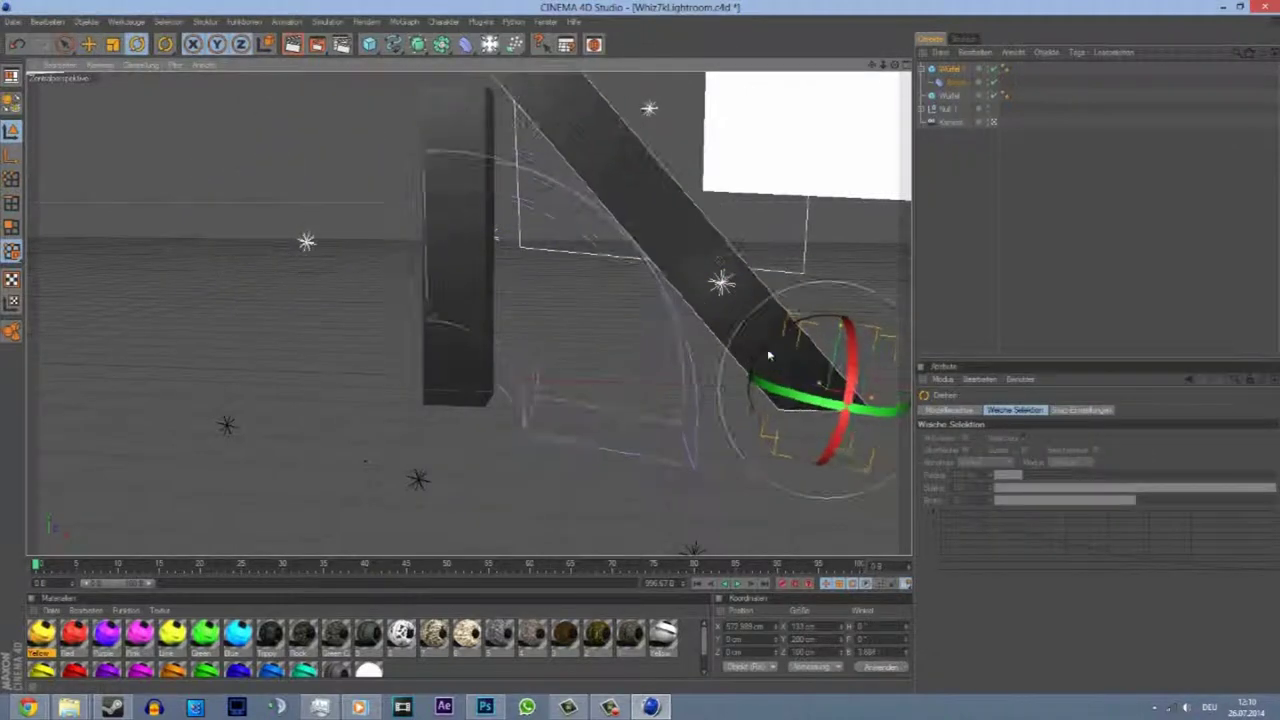
{"action": "left_click_drag", "start_coordinate": [768, 354], "coordinate": [846, 100], "text": "alt"}
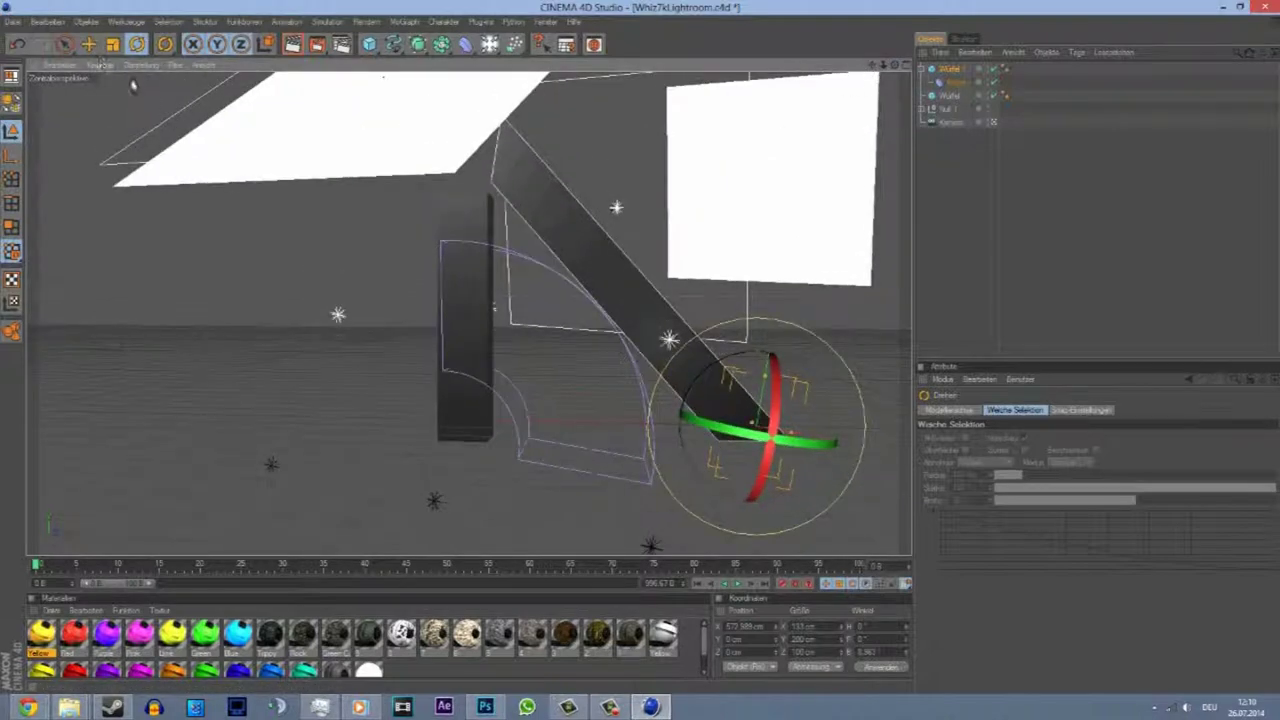
{"action": "key", "text": "ctrl+z"}
{"action": "left_click", "coordinate": [88, 44]}
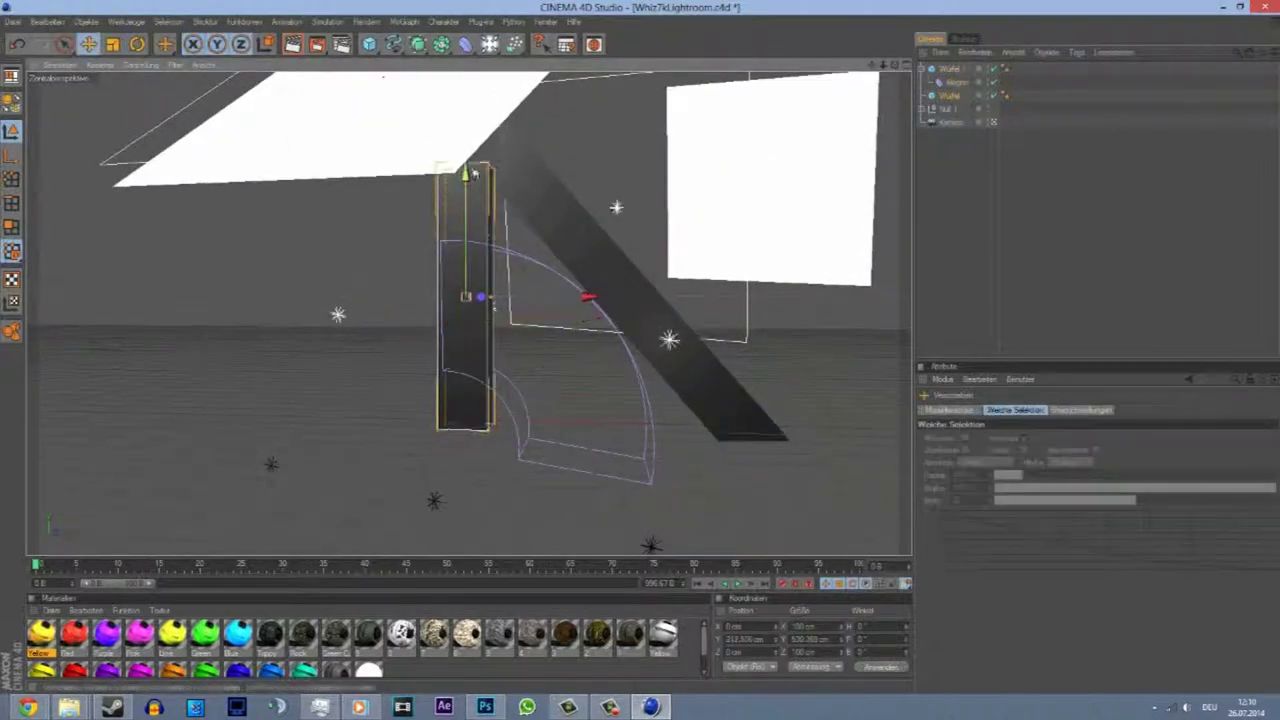
{"action": "left_click_drag", "start_coordinate": [483, 184], "coordinate": [397, 238], "text": "alt"}
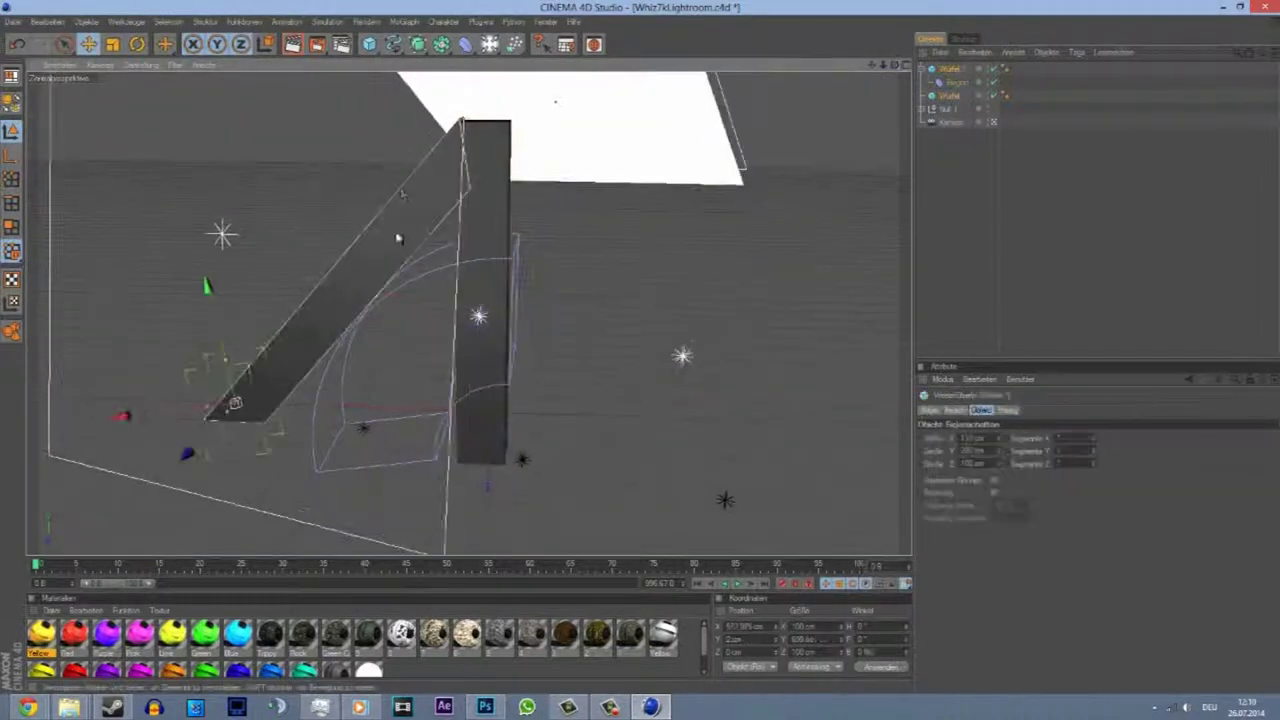
{"action": "left_click", "coordinate": [483, 289]}
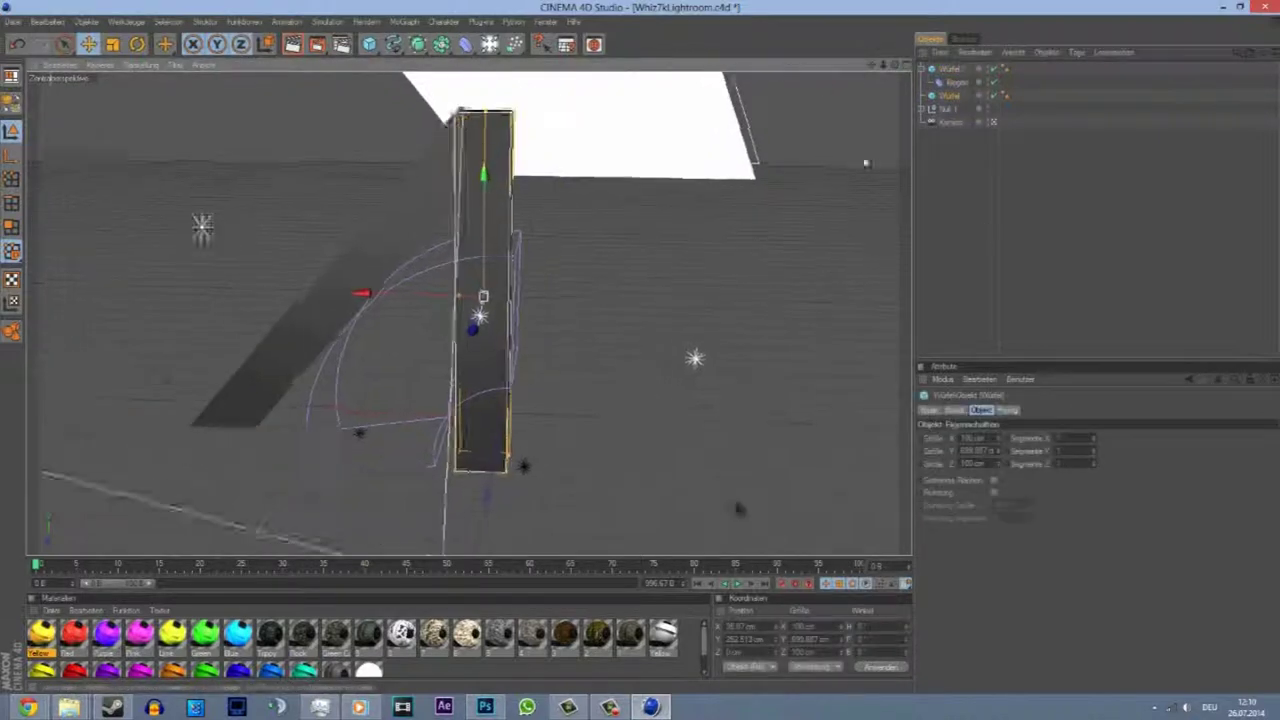
{"action": "mouse_move", "coordinate": [483, 294]}
{"action": "left_mouse_down", "text": "alt"}
{"action": "mouse_move", "coordinate": [726, 241]}
{"action": "mouse_move", "coordinate": [642, 352]}
{"action": "left_mouse_up", "text": "alt"}
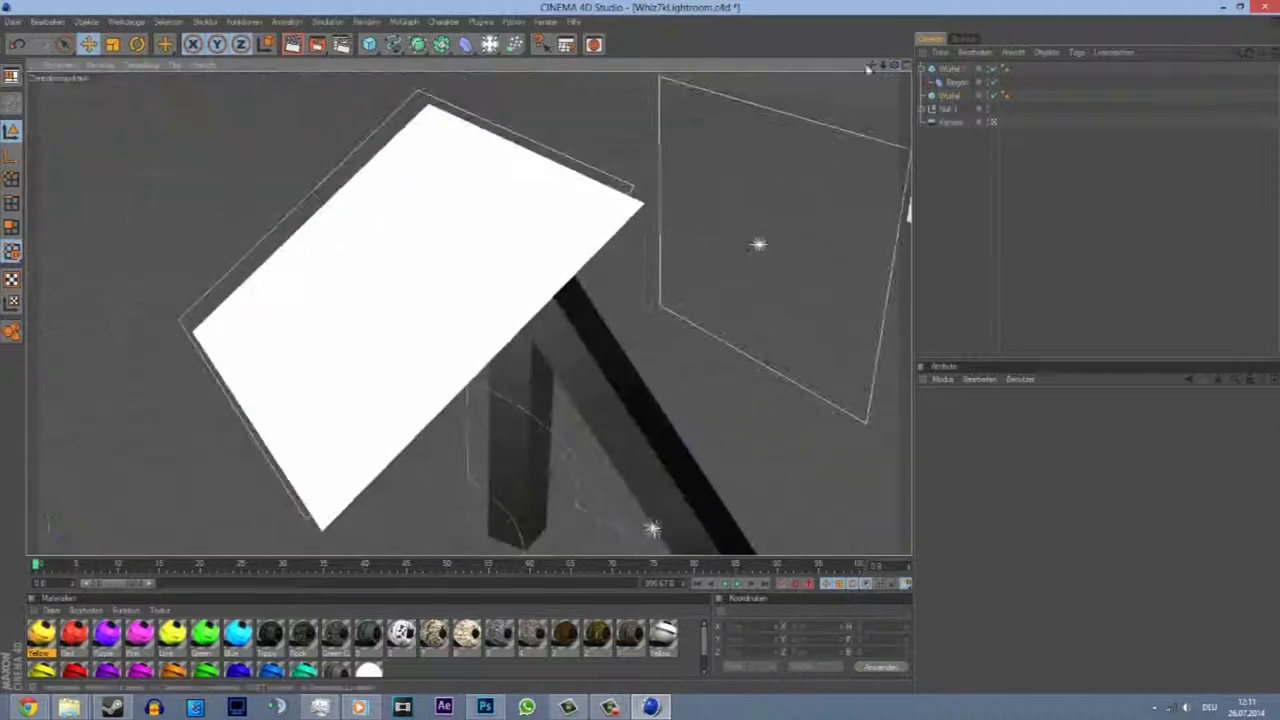
{"action": "left_click", "coordinate": [558, 250]}
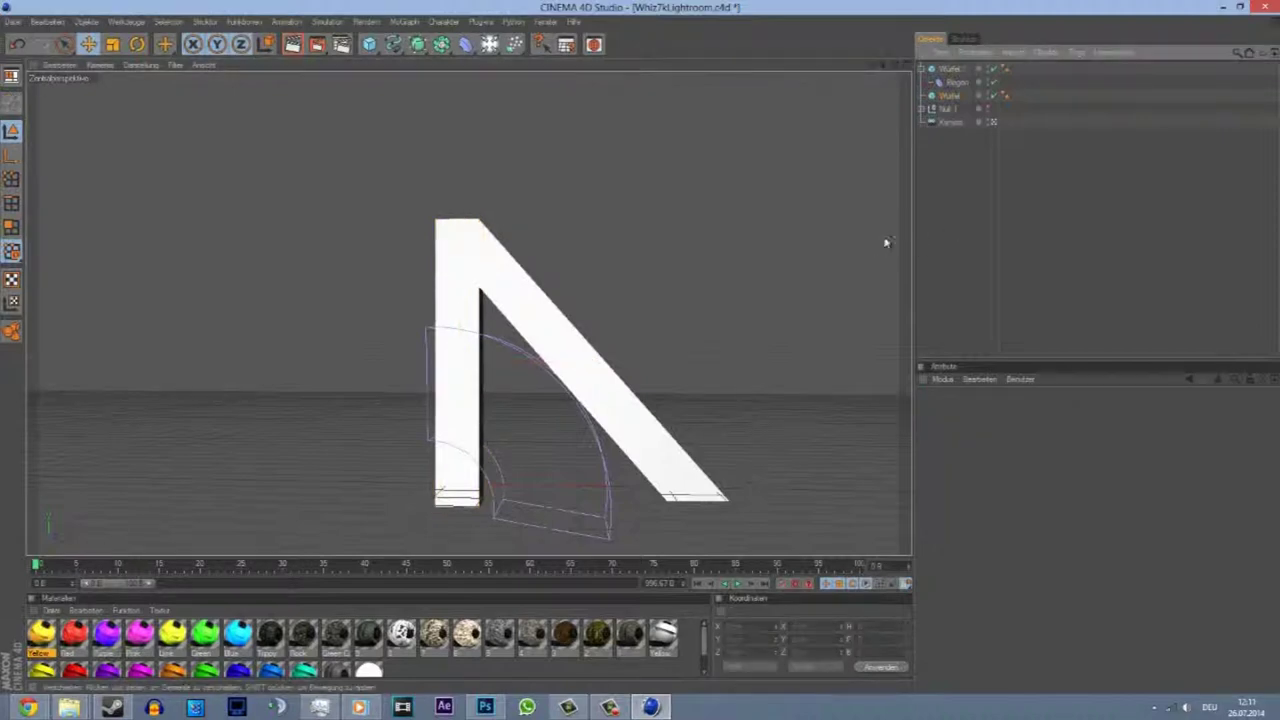
- Add a MoText object and set its text to 'D'
{"action": "left_click", "coordinate": [404, 21]}
{"action": "left_click", "coordinate": [457, 194]}
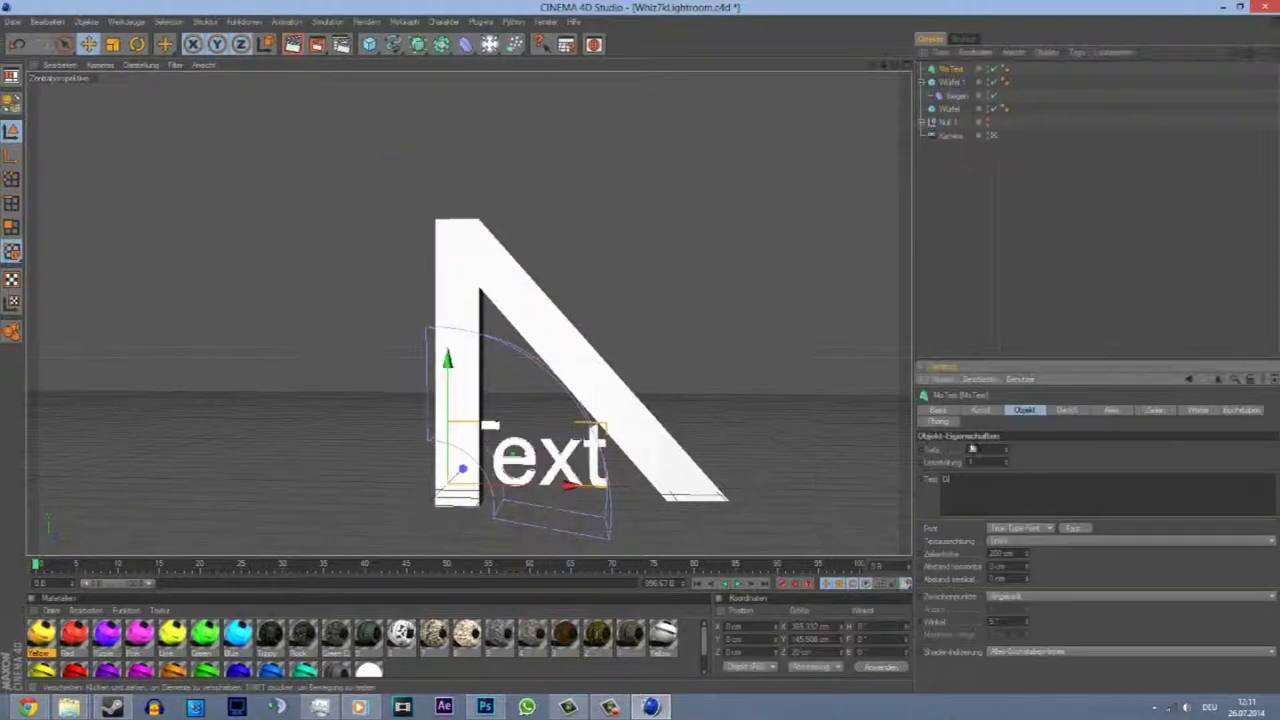
{"action": "type", "text": "D"}
- Try several fonts from the font chooser and apply the final choice to the D
{"action": "left_click", "coordinate": [1072, 527]}
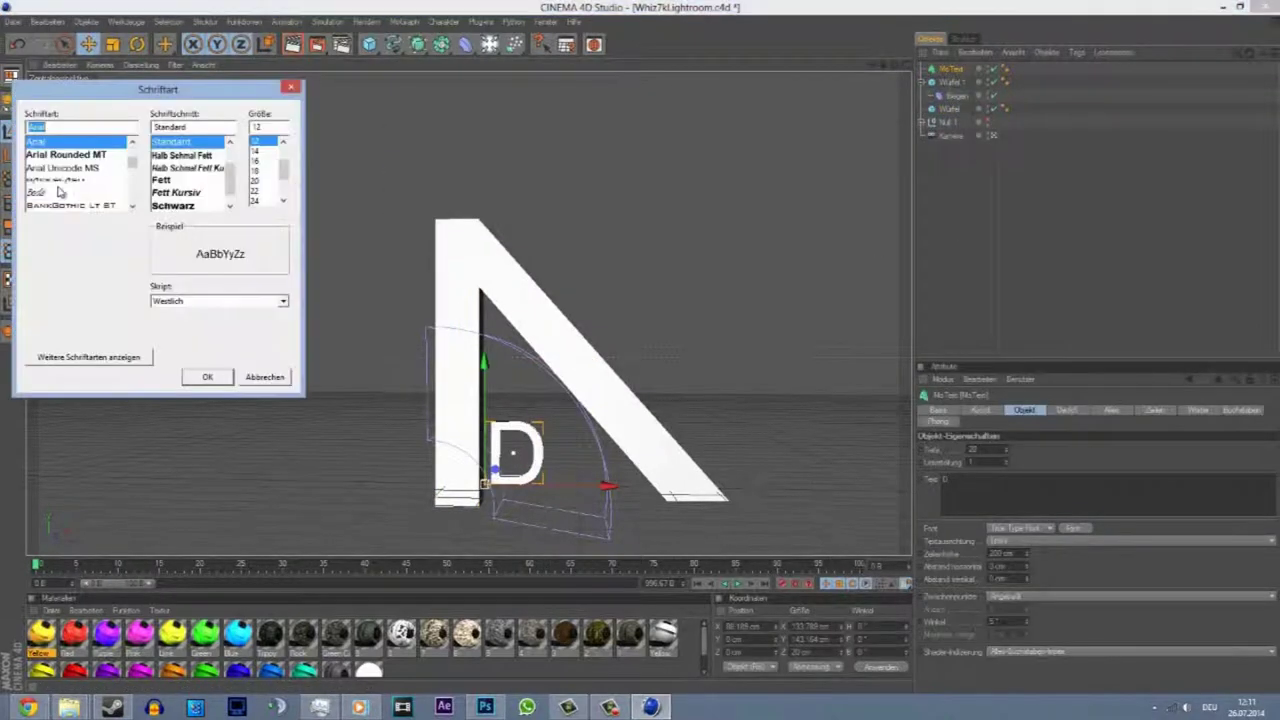
{"action": "left_click", "coordinate": [60, 180]}
{"action": "left_click", "coordinate": [210, 376]}
{"action": "left_click", "coordinate": [1031, 522]}
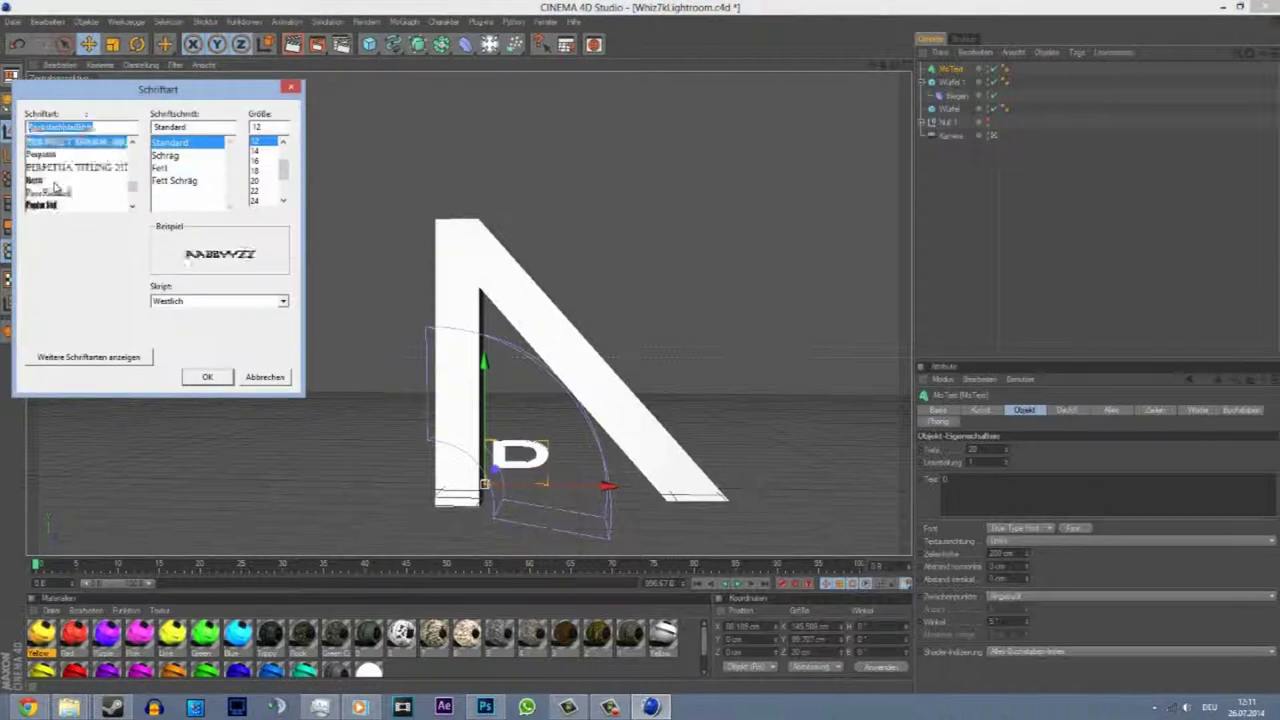
{"action": "left_click", "coordinate": [207, 376]}
{"action": "left_click", "coordinate": [1020, 527]}
{"action": "scroll", "coordinate": [83, 195], "scroll_direction": "down", "scroll_amount": 3}
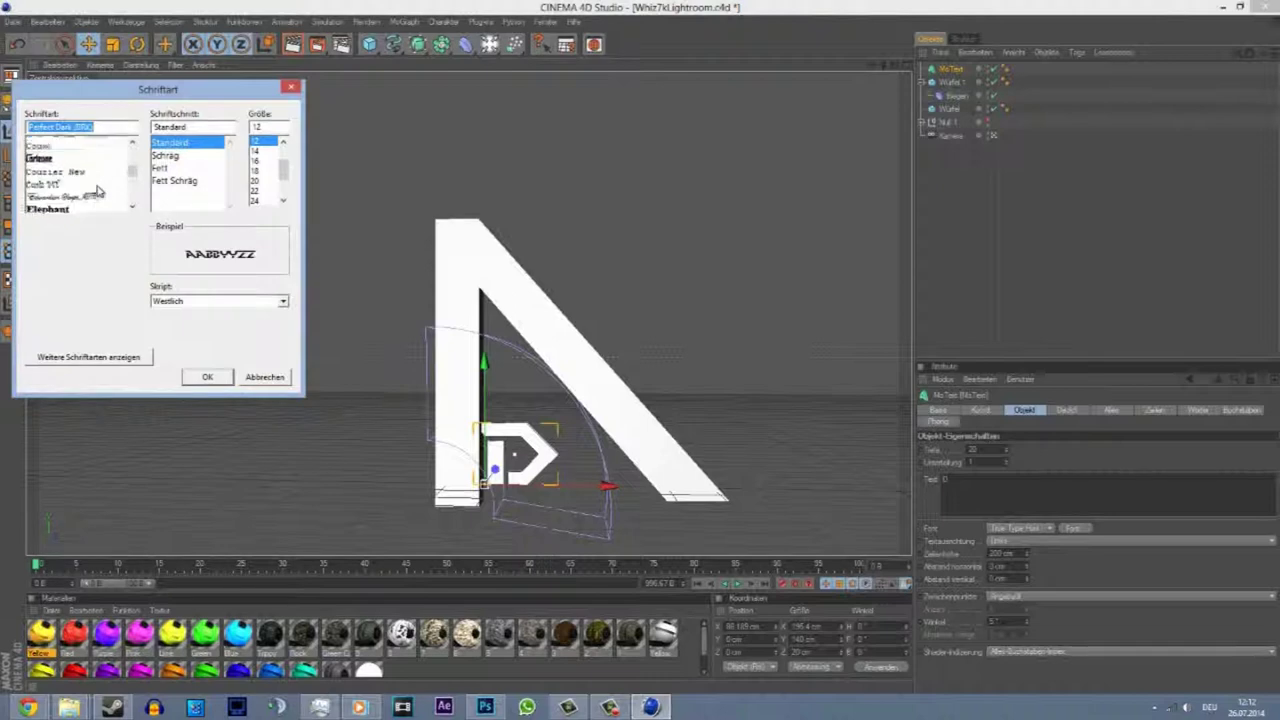
{"action": "left_click", "coordinate": [48, 155]}
{"action": "left_click", "coordinate": [207, 376]}
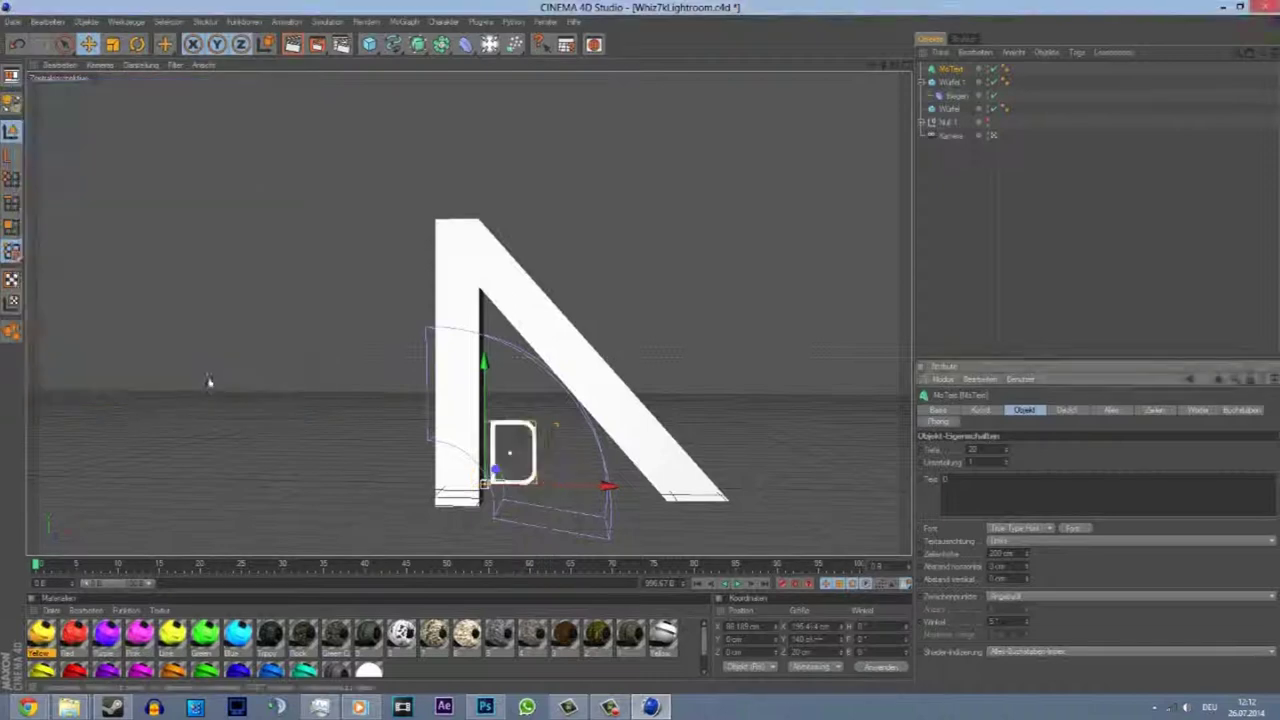
{"action": "left_click", "coordinate": [1072, 527]}
{"action": "scroll", "coordinate": [68, 170], "scroll_direction": "down", "scroll_amount": 3}
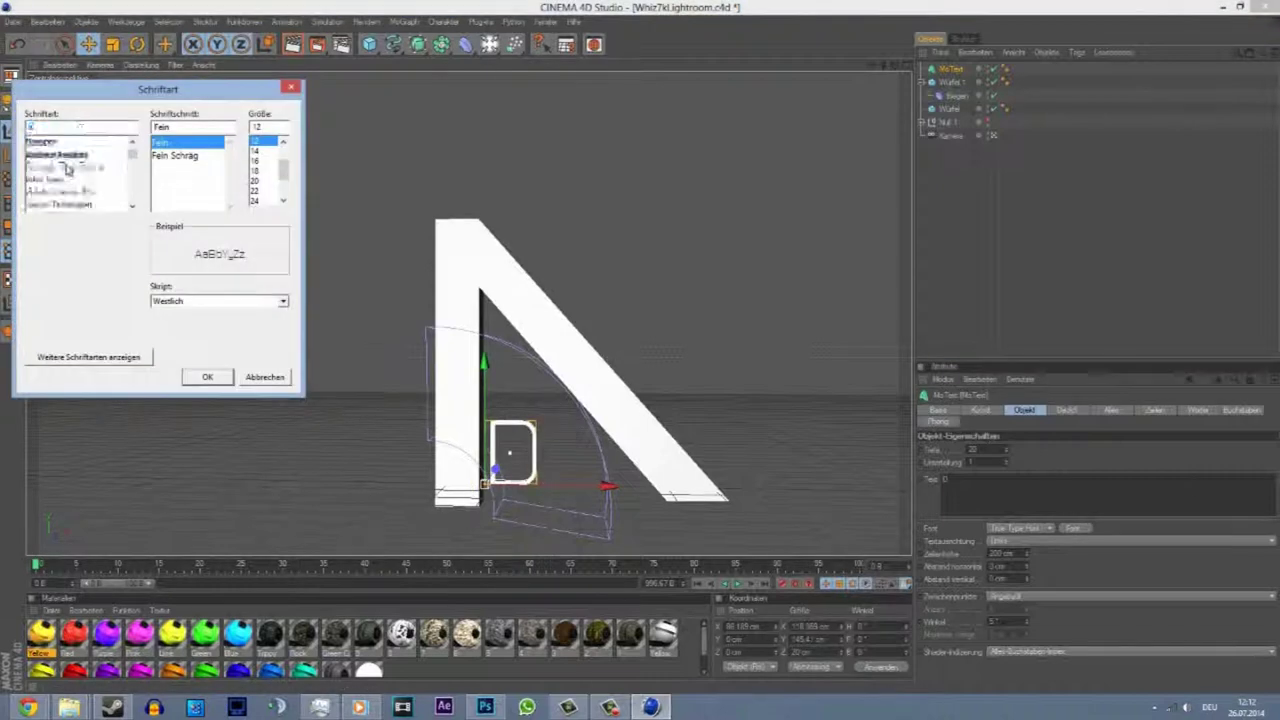
{"action": "left_click", "coordinate": [207, 376]}
- Tilt the D along the diagonal bar and raise its letter height to 950 cm
{"action": "key", "text": "r"}
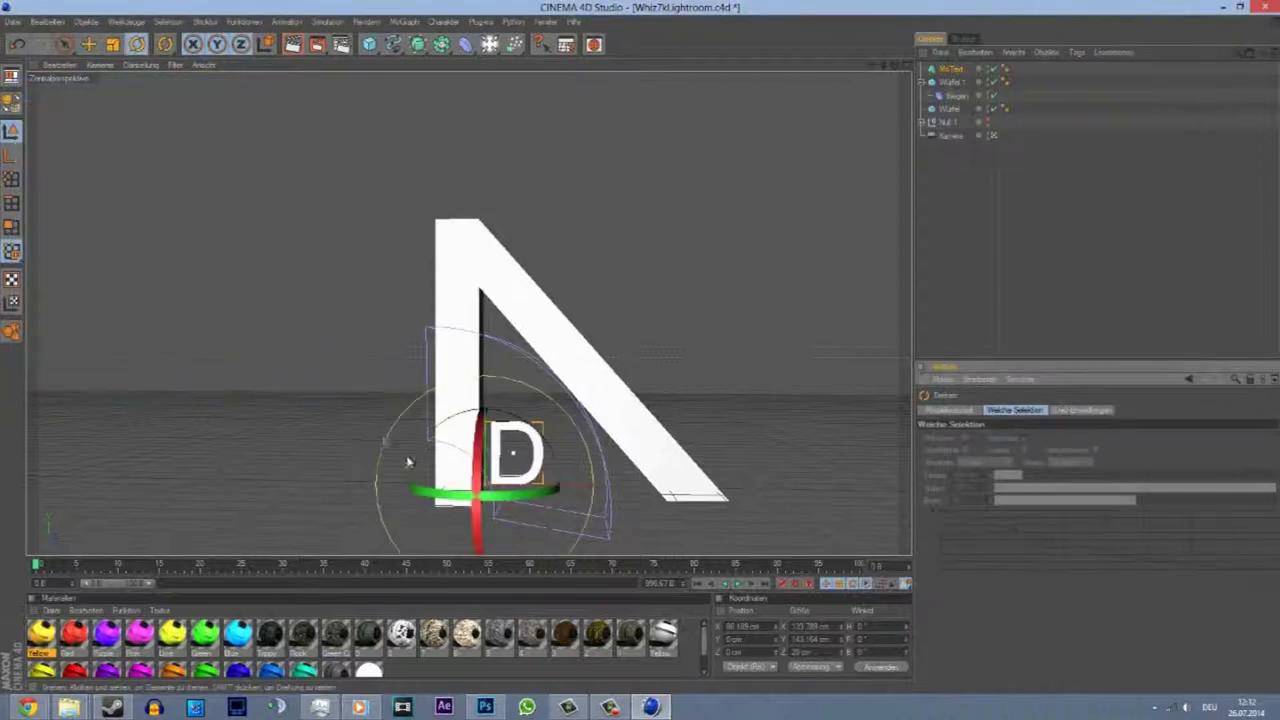
{"action": "left_click_drag", "start_coordinate": [408, 461], "coordinate": [548, 425]}
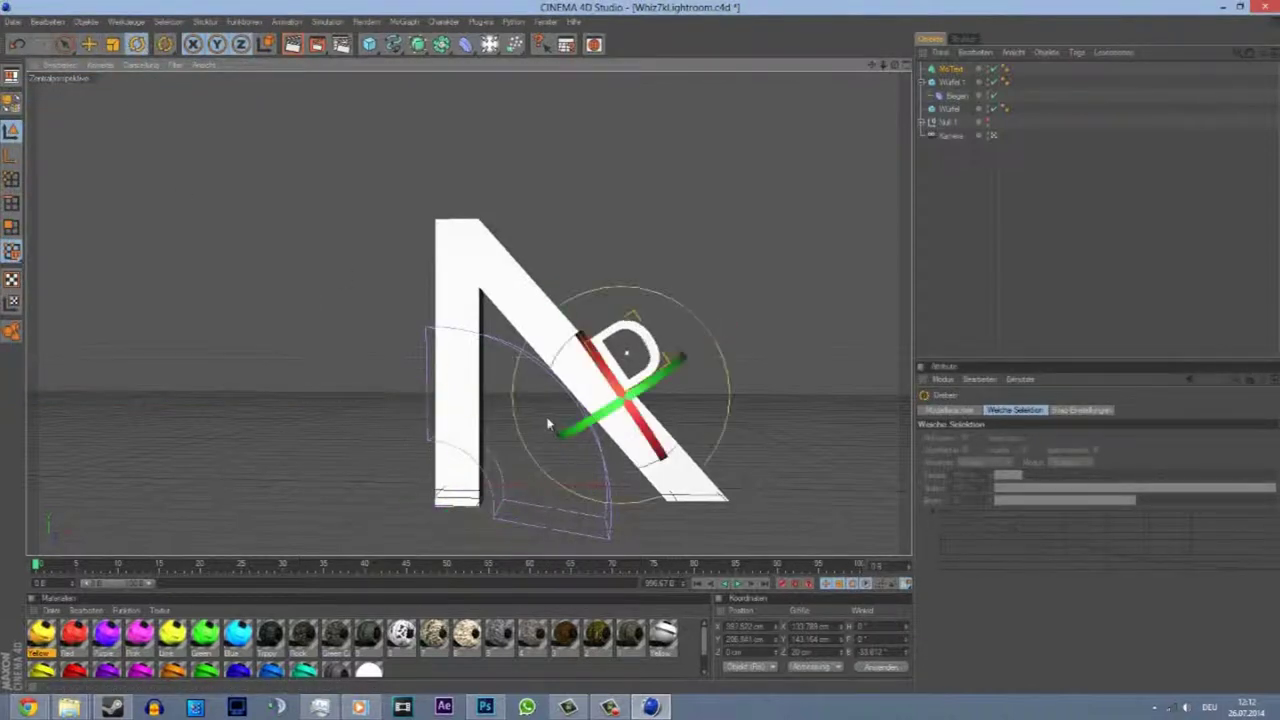
{"action": "left_click", "coordinate": [89, 44]}
{"action": "left_click", "coordinate": [950, 68]}
{"action": "left_click_drag", "start_coordinate": [1021, 556], "coordinate": [1027, 557]}
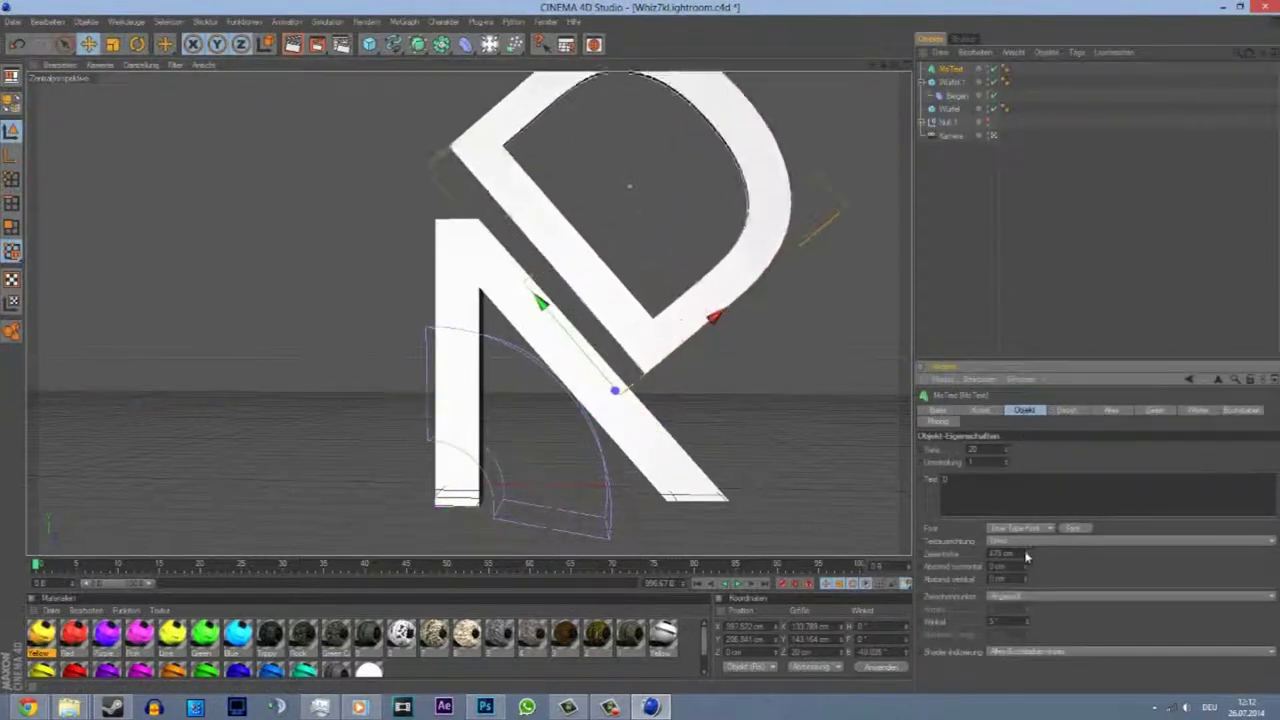
{"action": "mouse_move", "coordinate": [677, 280]}
{"action": "left_mouse_down", "text": "alt"}
{"action": "mouse_move", "coordinate": [647, 347]}
{"action": "mouse_move", "coordinate": [657, 331]}
{"action": "mouse_move", "coordinate": [643, 286]}
{"action": "mouse_move", "coordinate": [641, 353]}
{"action": "mouse_move", "coordinate": [675, 349]}
{"action": "left_mouse_up", "text": "alt"}
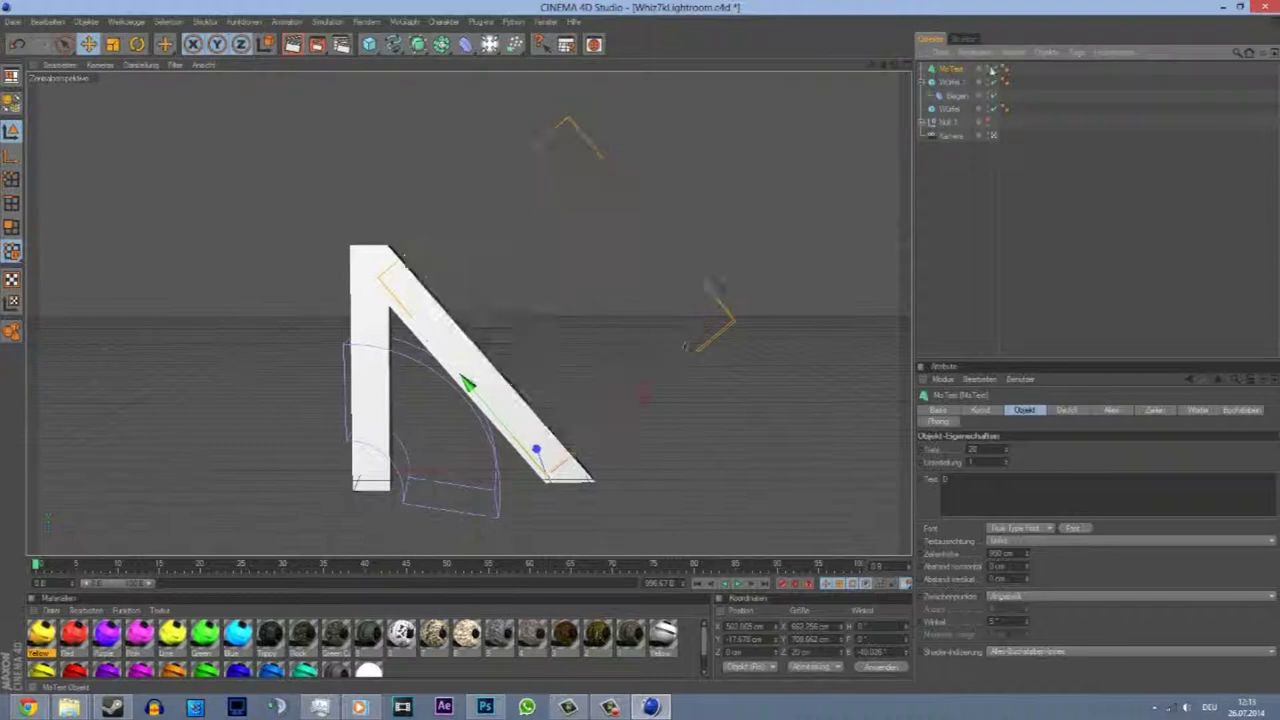
- Create an arc stroke by sweeping a rectangle spline along a new cycloid spline
{"action": "left_click", "coordinate": [393, 44]}
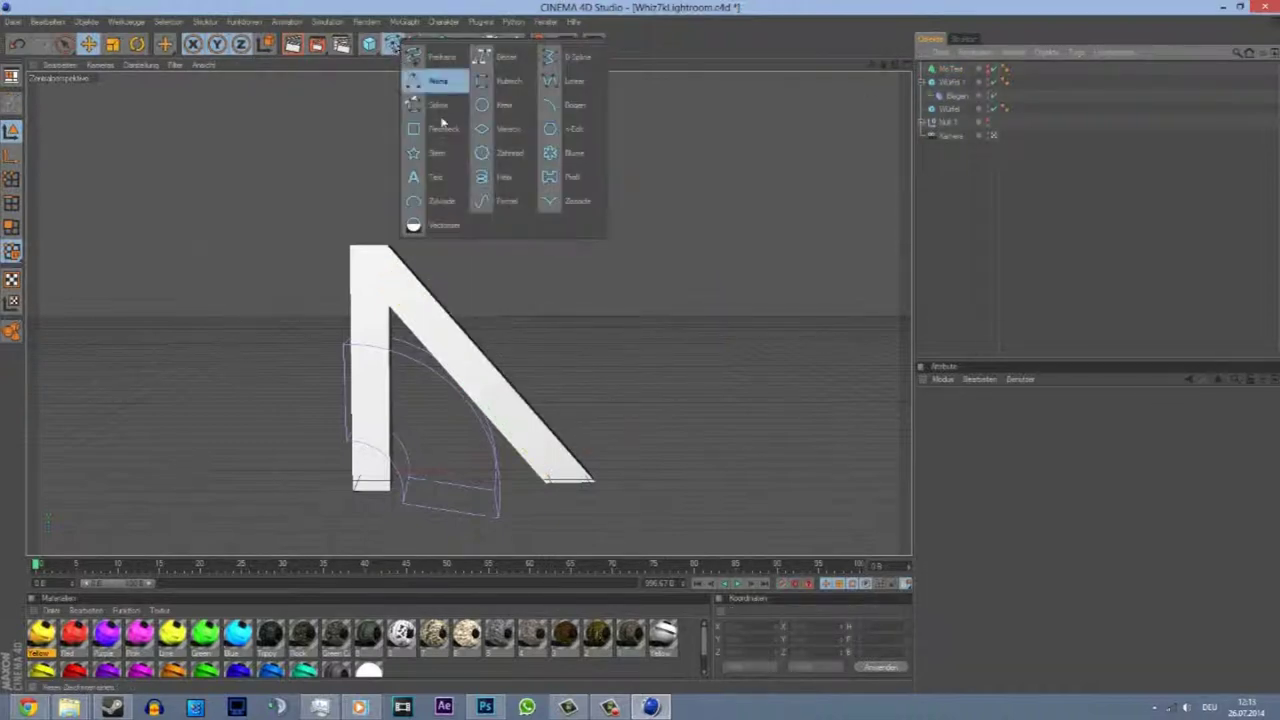
{"action": "left_click", "coordinate": [440, 201]}
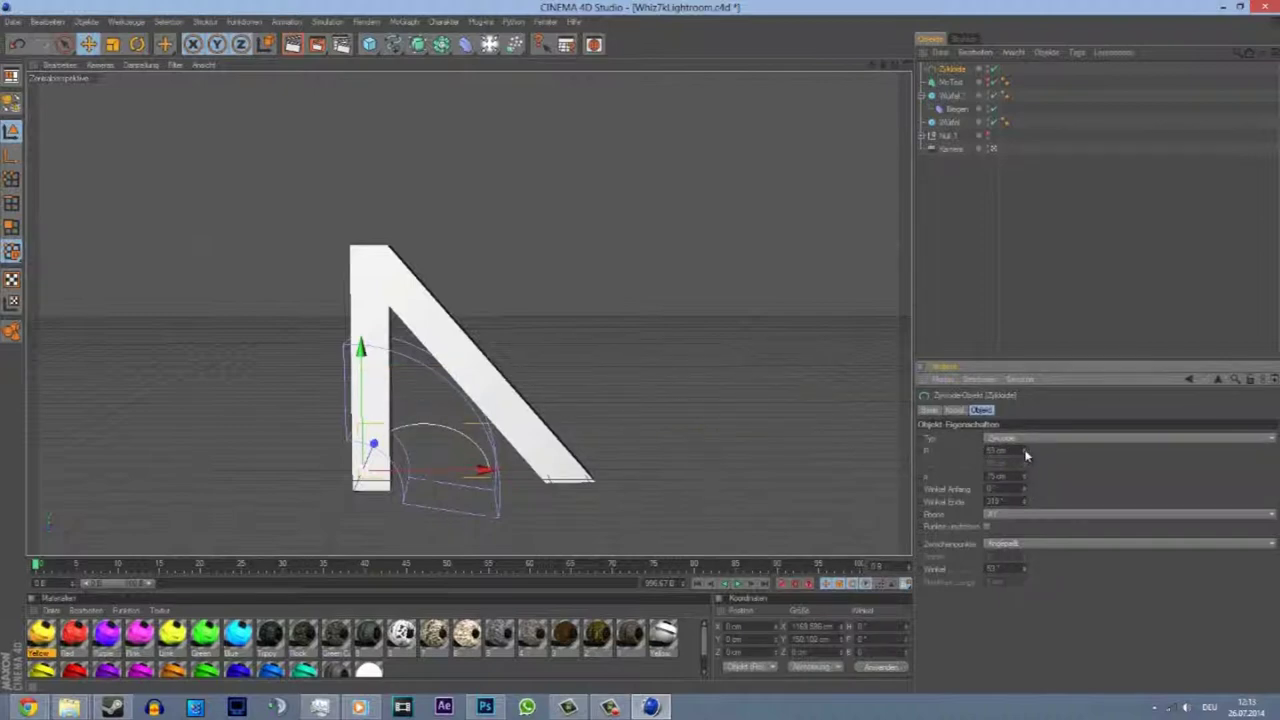
{"action": "left_click", "coordinate": [402, 52]}
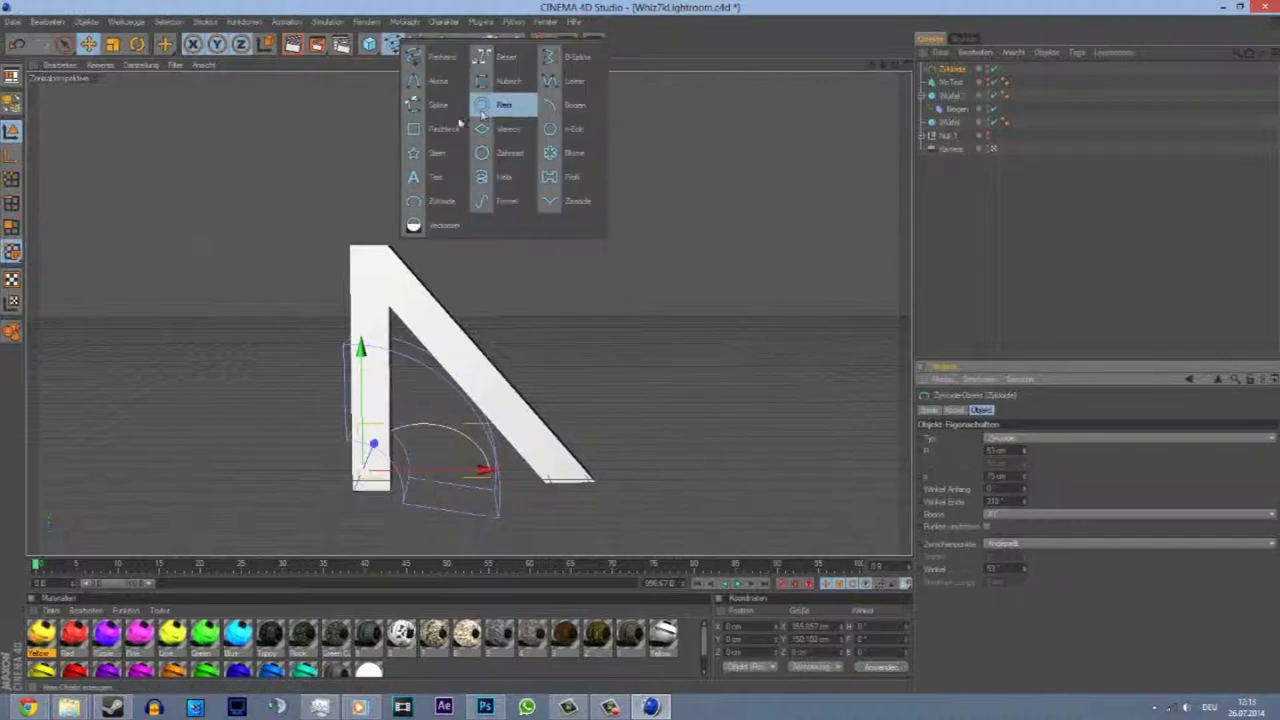
{"action": "left_click", "coordinate": [445, 129]}
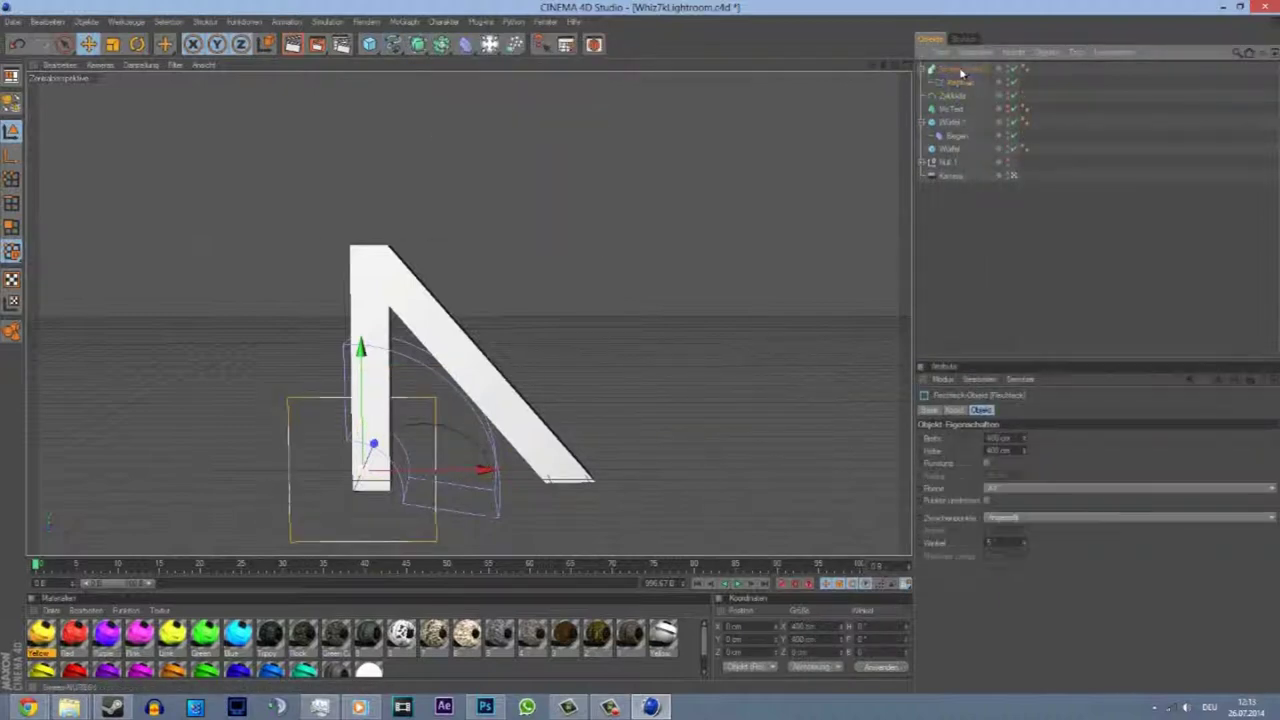
{"action": "left_click_drag", "start_coordinate": [960, 72], "coordinate": [950, 70]}
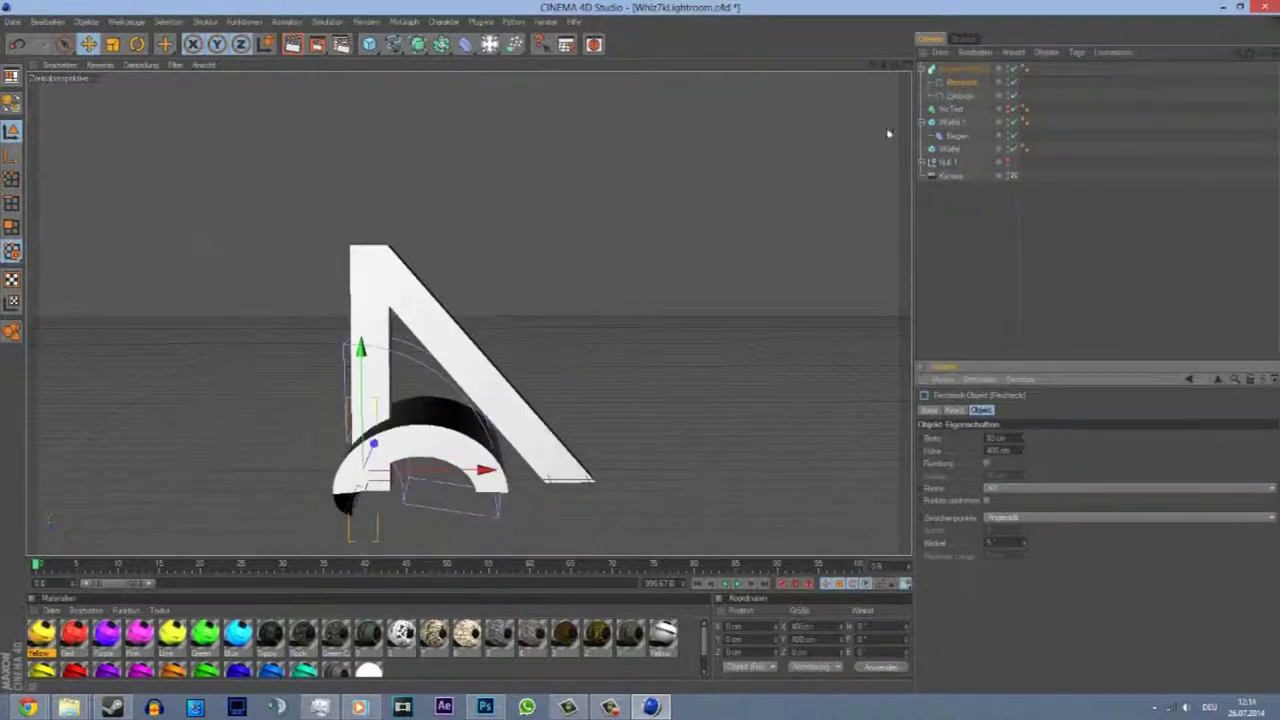
- Set the cycloid's start angle to about 17° and try a different arc radius
{"action": "left_click_drag", "start_coordinate": [646, 349], "coordinate": [700, 340], "text": "alt"}
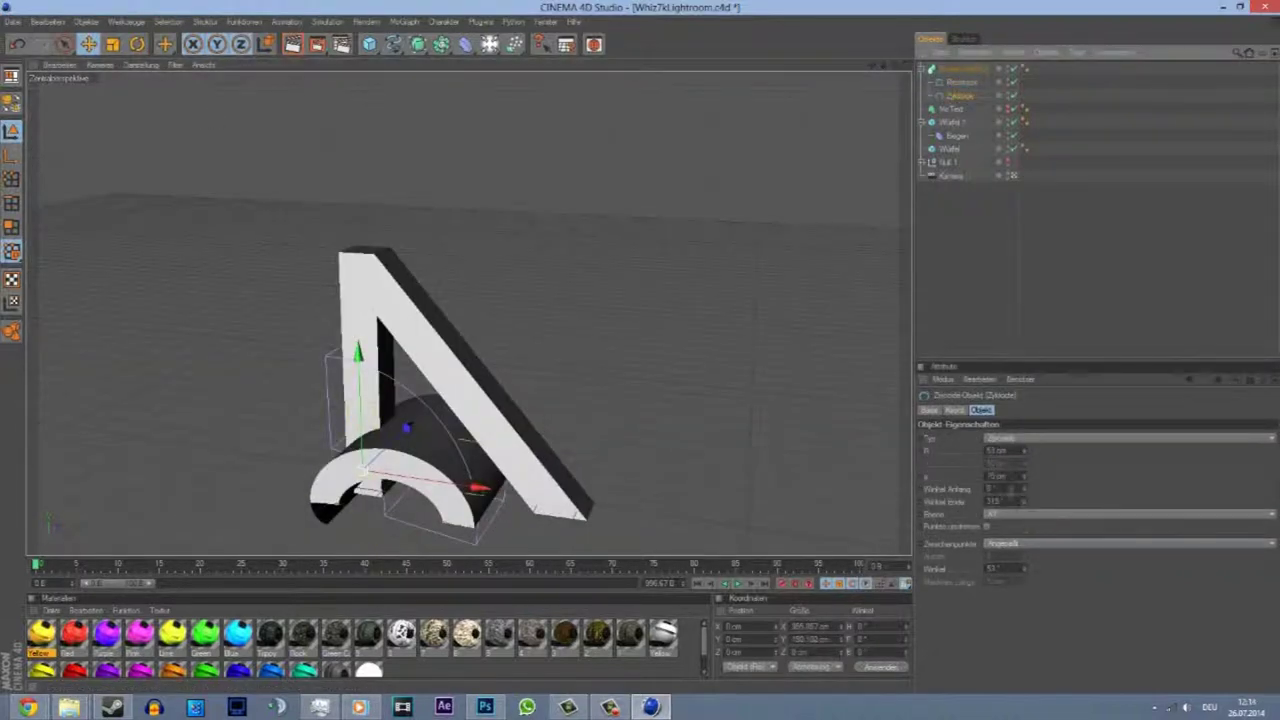
{"action": "left_click_drag", "start_coordinate": [1024, 488], "coordinate": [1025, 491]}
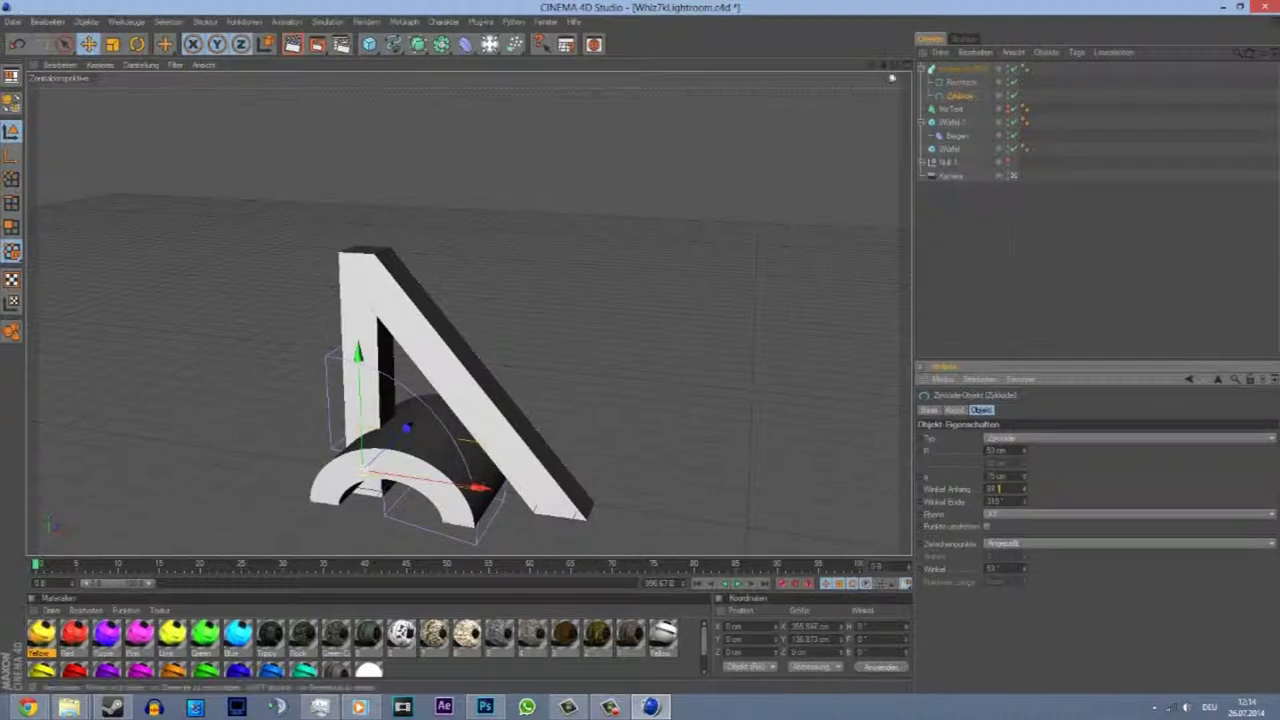
{"action": "left_click_drag", "start_coordinate": [1024, 450], "coordinate": [1026, 455]}
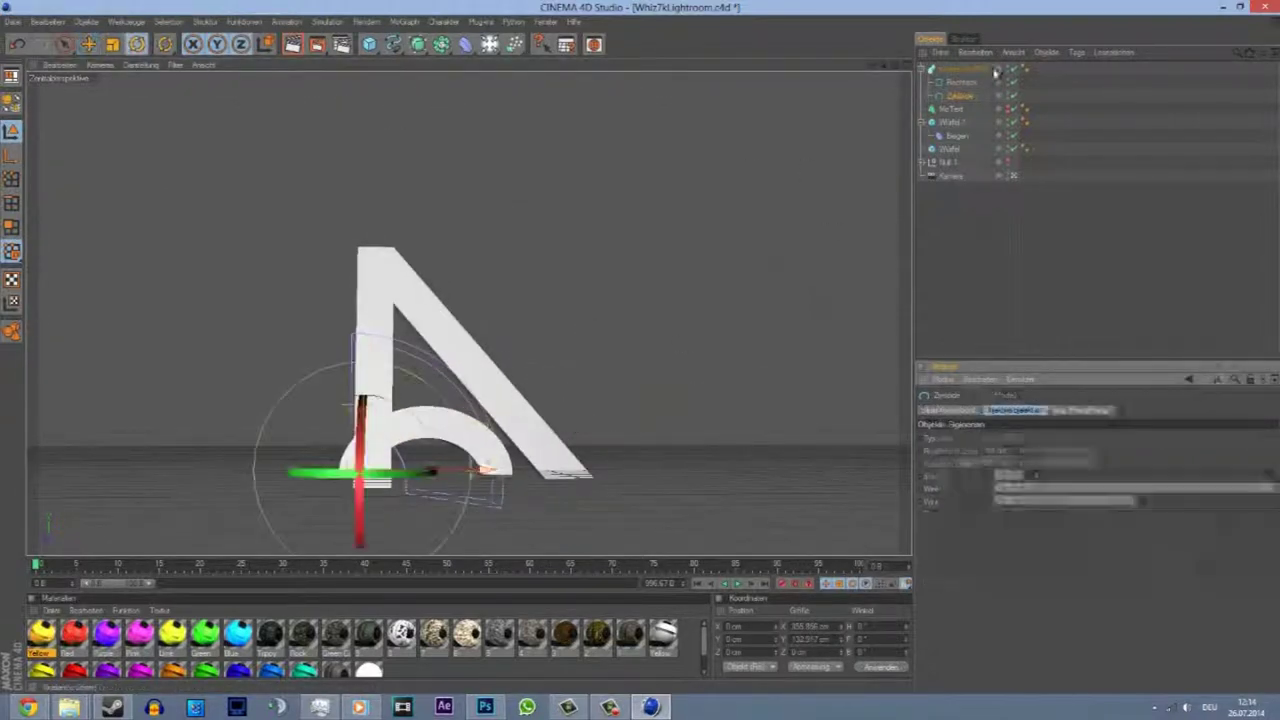
- Rotate the arc slightly and move it up and to the right along the diagonal
{"action": "left_click_drag", "start_coordinate": [549, 447], "coordinate": [565, 440]}
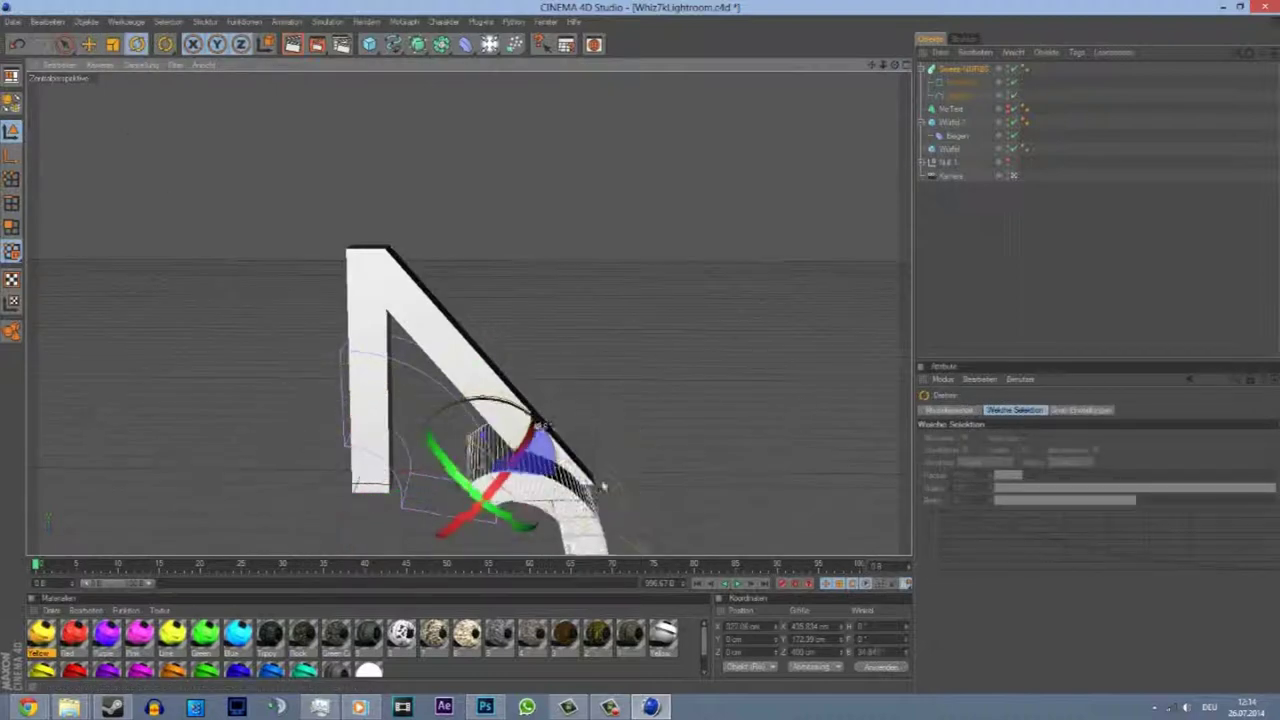
{"action": "key", "text": "e"}
{"action": "left_click_drag", "start_coordinate": [571, 385], "coordinate": [643, 351]}
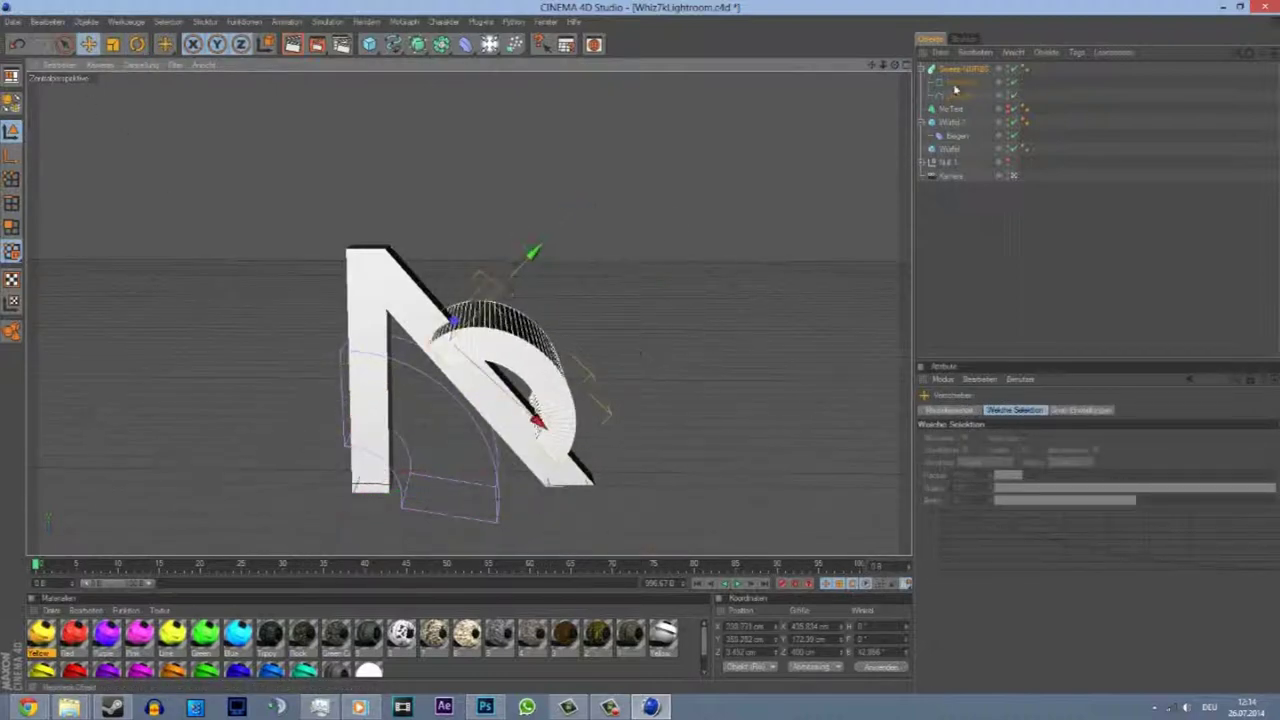
- Select the sweep's arc spline and enlarge its radius to 250 cm so it rings the N
{"action": "left_click", "coordinate": [962, 82]}
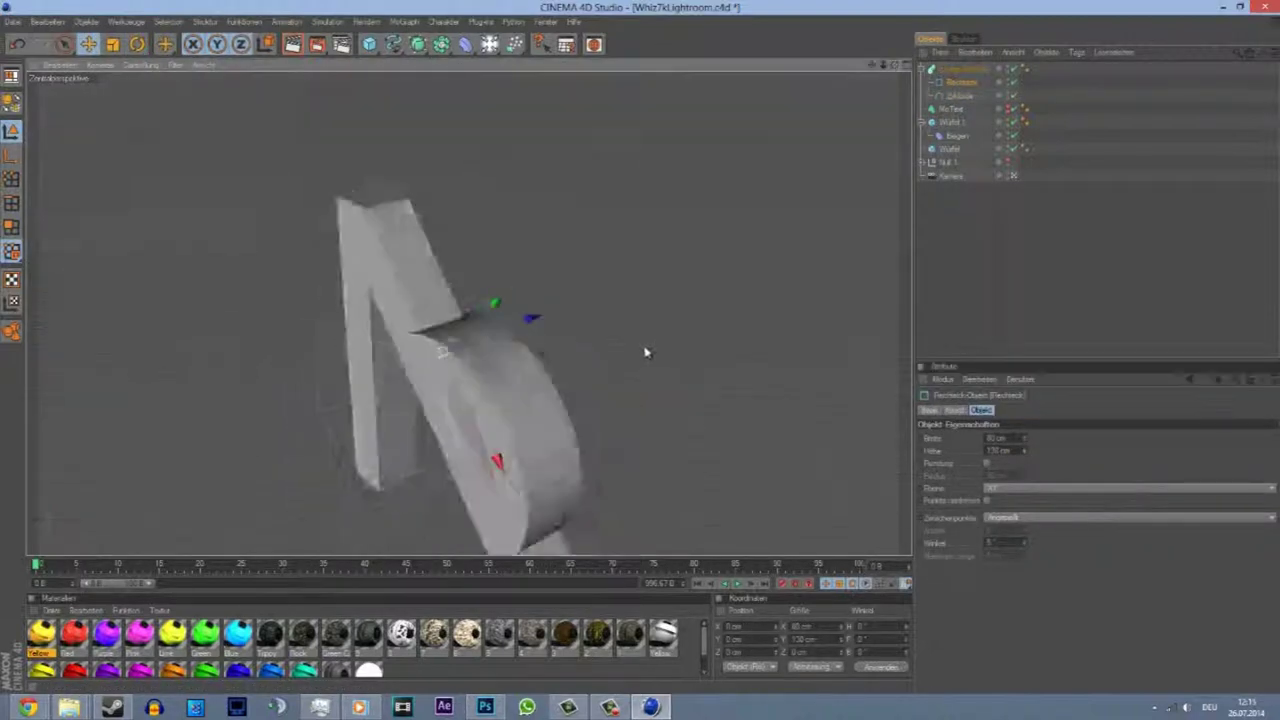
{"action": "left_click_drag", "start_coordinate": [646, 351], "coordinate": [912, 432], "text": "alt"}
{"action": "key", "text": "ctrl+z"}
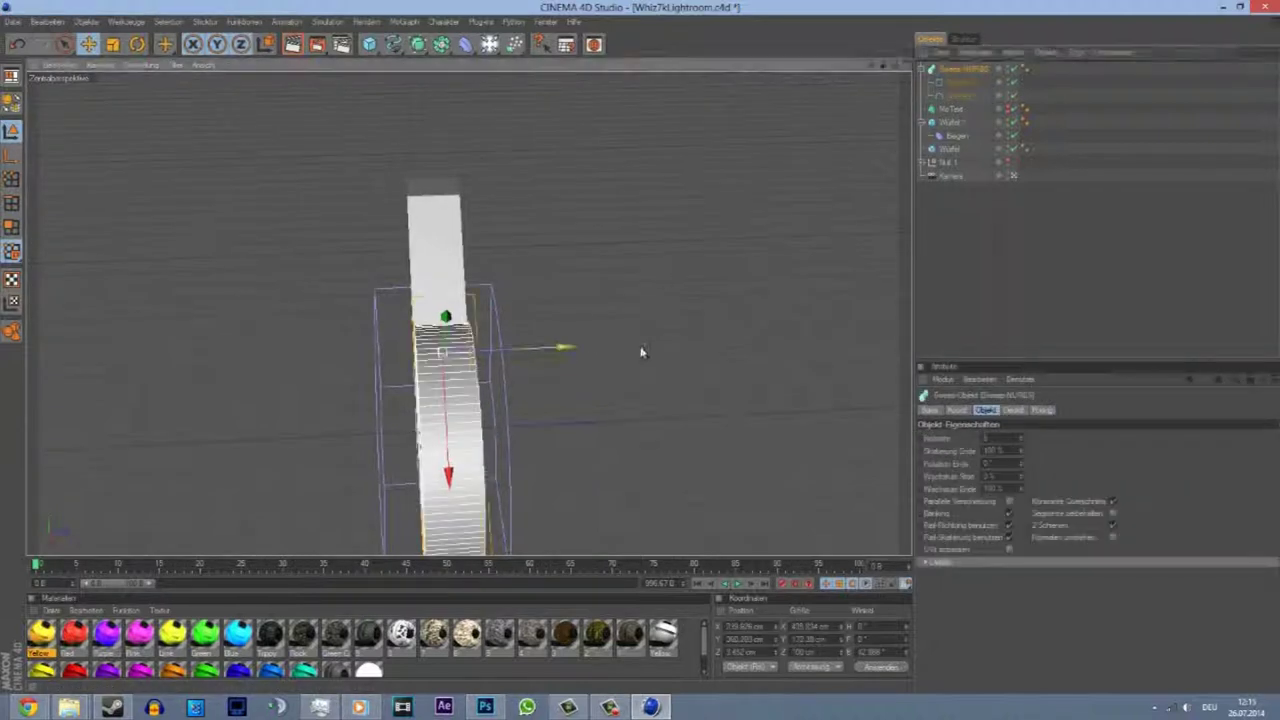
{"action": "left_click", "coordinate": [960, 95]}
{"action": "left_click_drag", "start_coordinate": [560, 300], "coordinate": [643, 349], "text": "alt"}
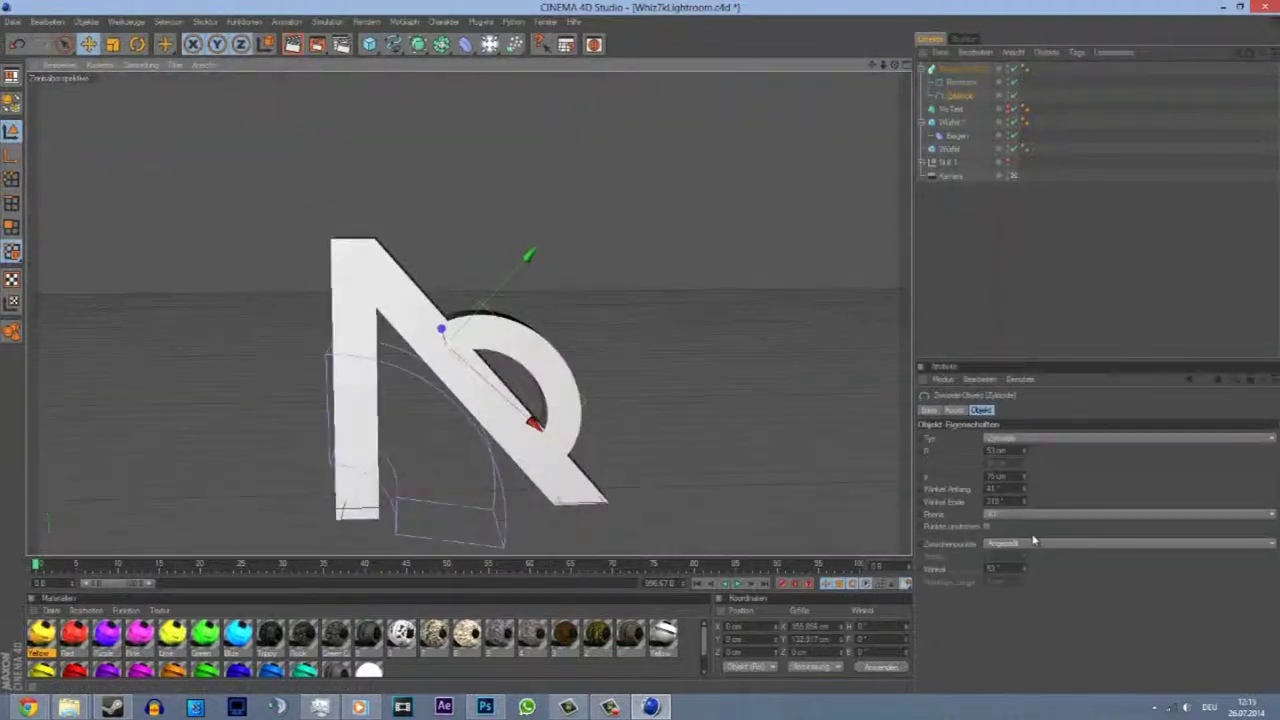
{"action": "left_click_drag", "start_coordinate": [1025, 472], "coordinate": [1028, 475]}
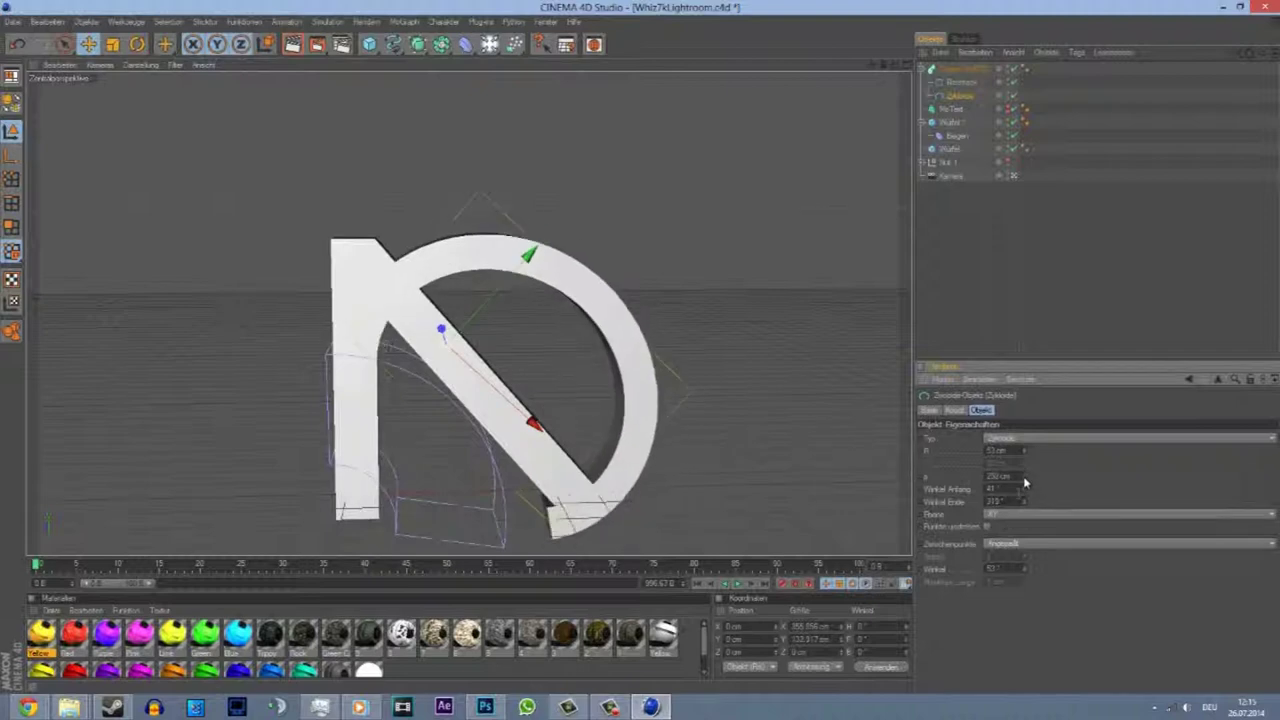
{"action": "left_click_drag", "start_coordinate": [514, 409], "coordinate": [569, 400], "text": "alt"}
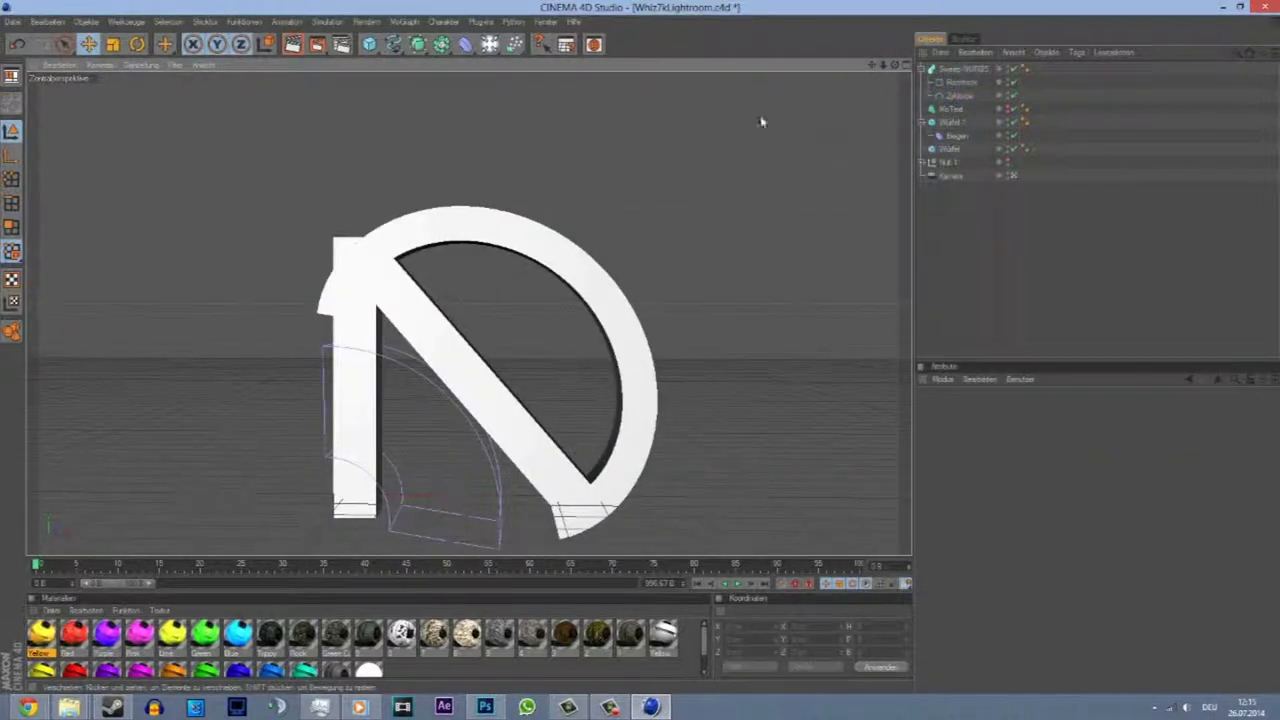
{"action": "left_click_drag", "start_coordinate": [893, 65], "coordinate": [890, 75]}
{"action": "scroll", "coordinate": [466, 360], "scroll_direction": "up", "scroll_amount": 2}
- Add a MoText object in a chosen font with the text 'AdvancedDesigns'
{"action": "left_click", "coordinate": [404, 21]}
{"action": "left_click", "coordinate": [420, 100]}
{"action": "left_click", "coordinate": [1022, 527]}
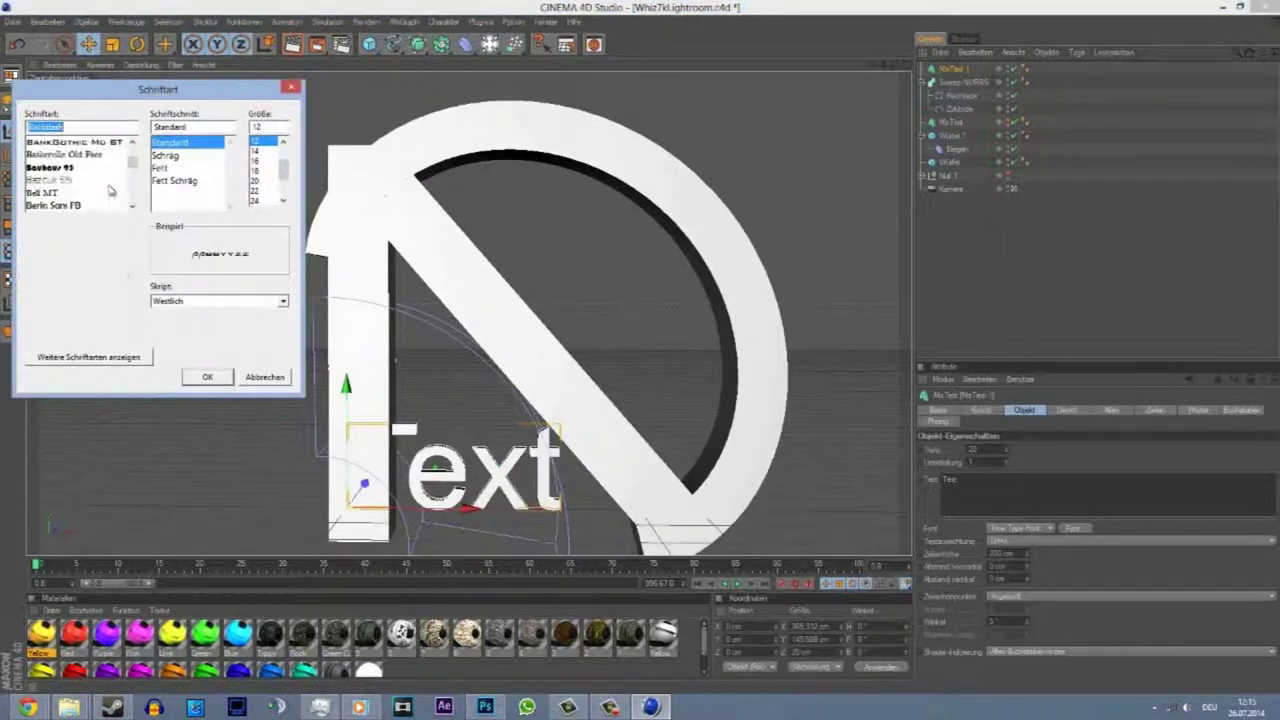
{"action": "left_click", "coordinate": [207, 377]}
{"action": "double_click", "coordinate": [948, 479]}
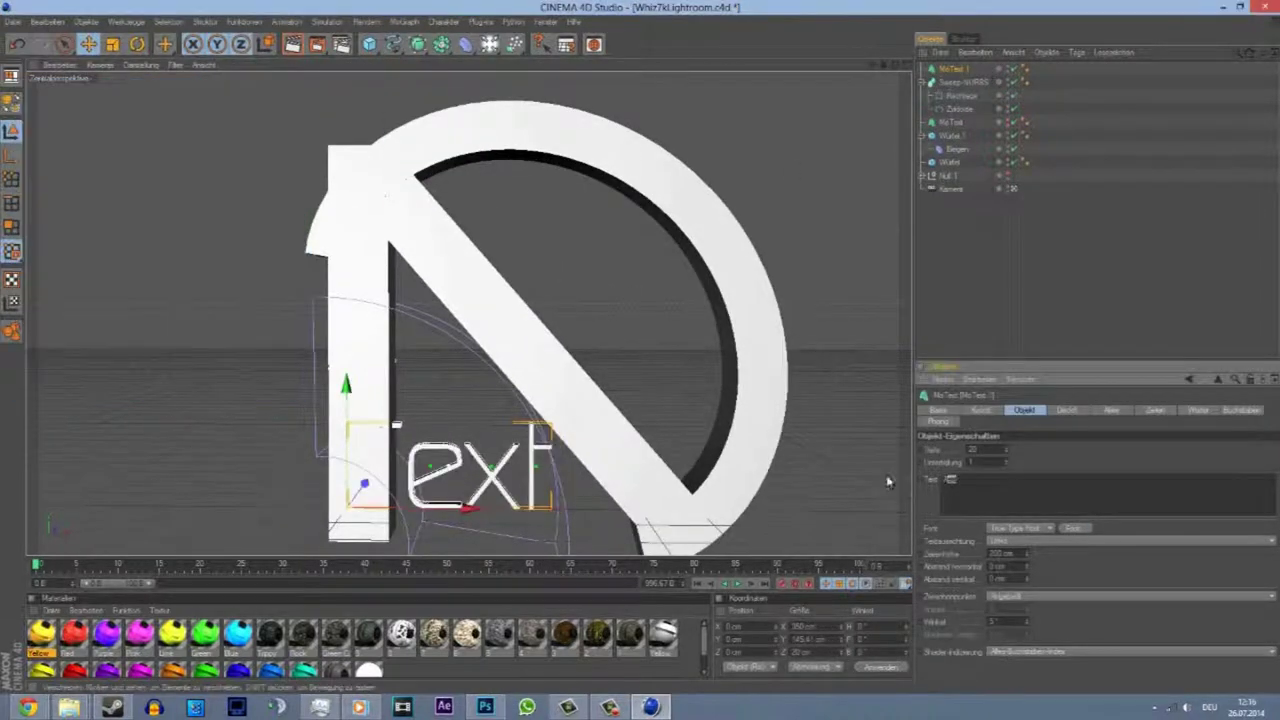
{"action": "type", "text": "AdvancedDesign"}
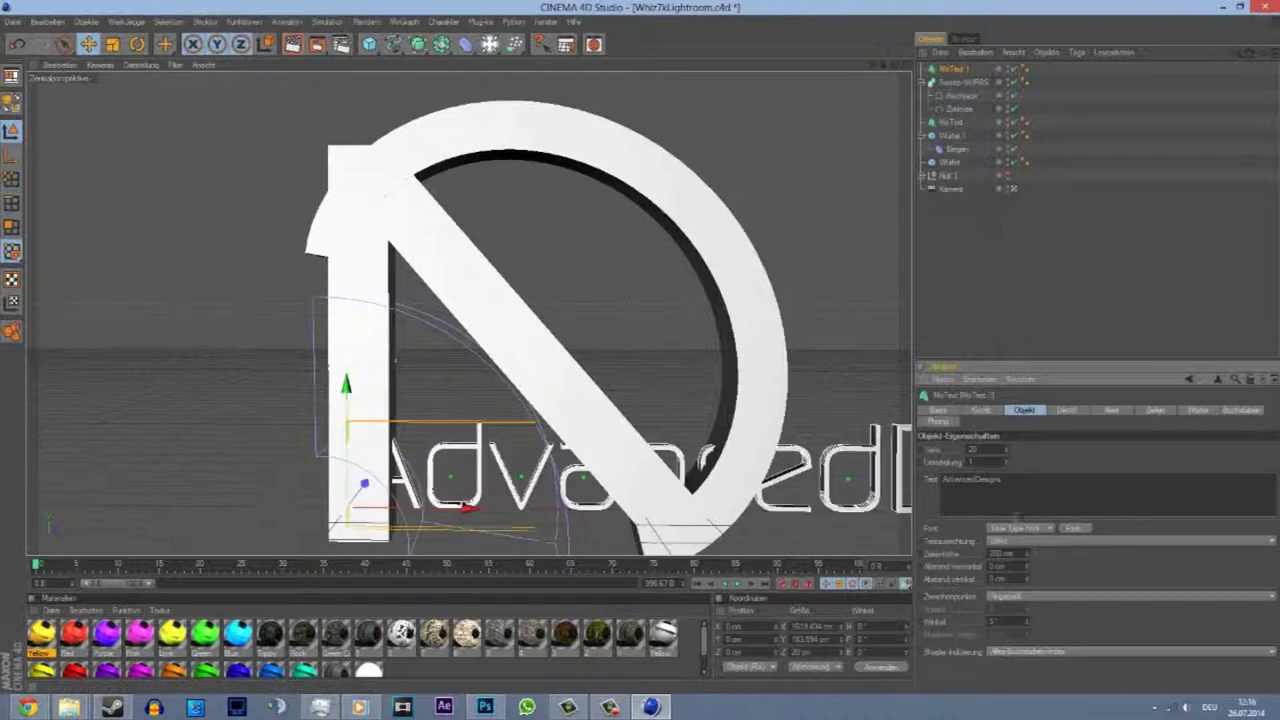
{"action": "type", "text": "sr"}
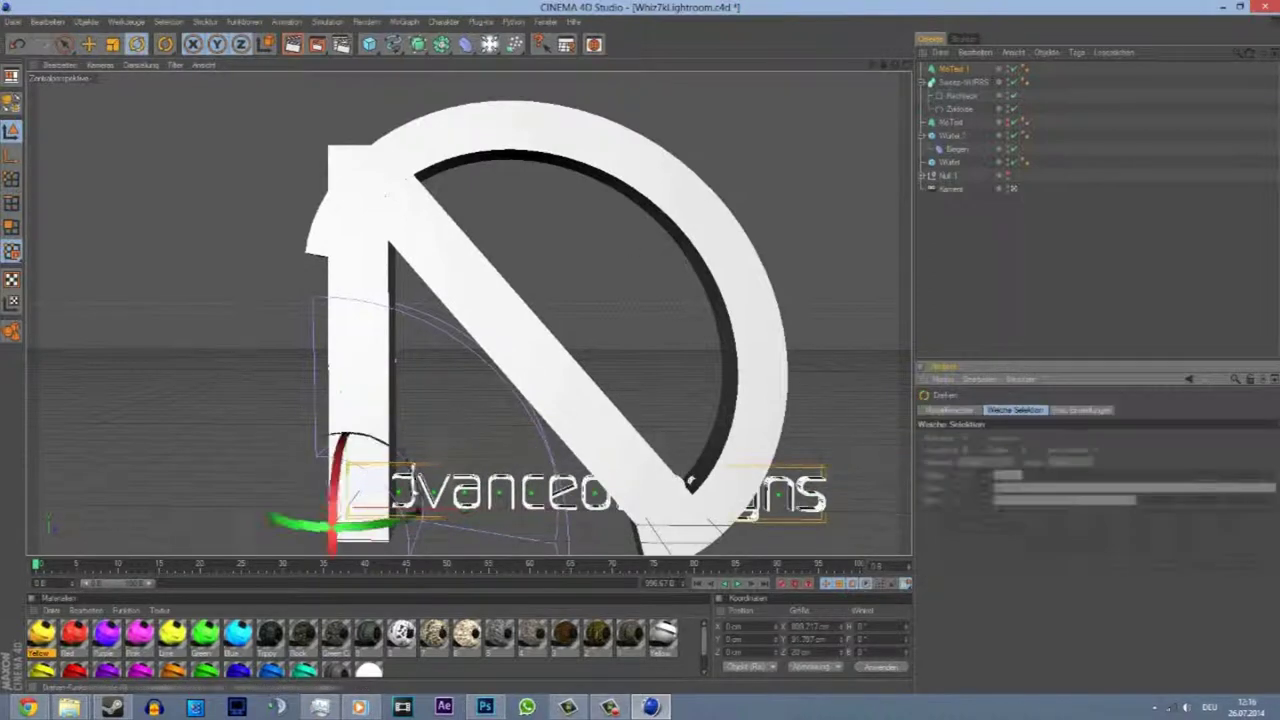
- Rotate and slide the text onto the N's diagonal bar, then render a preview
{"action": "left_click_drag", "start_coordinate": [400, 537], "coordinate": [643, 346]}
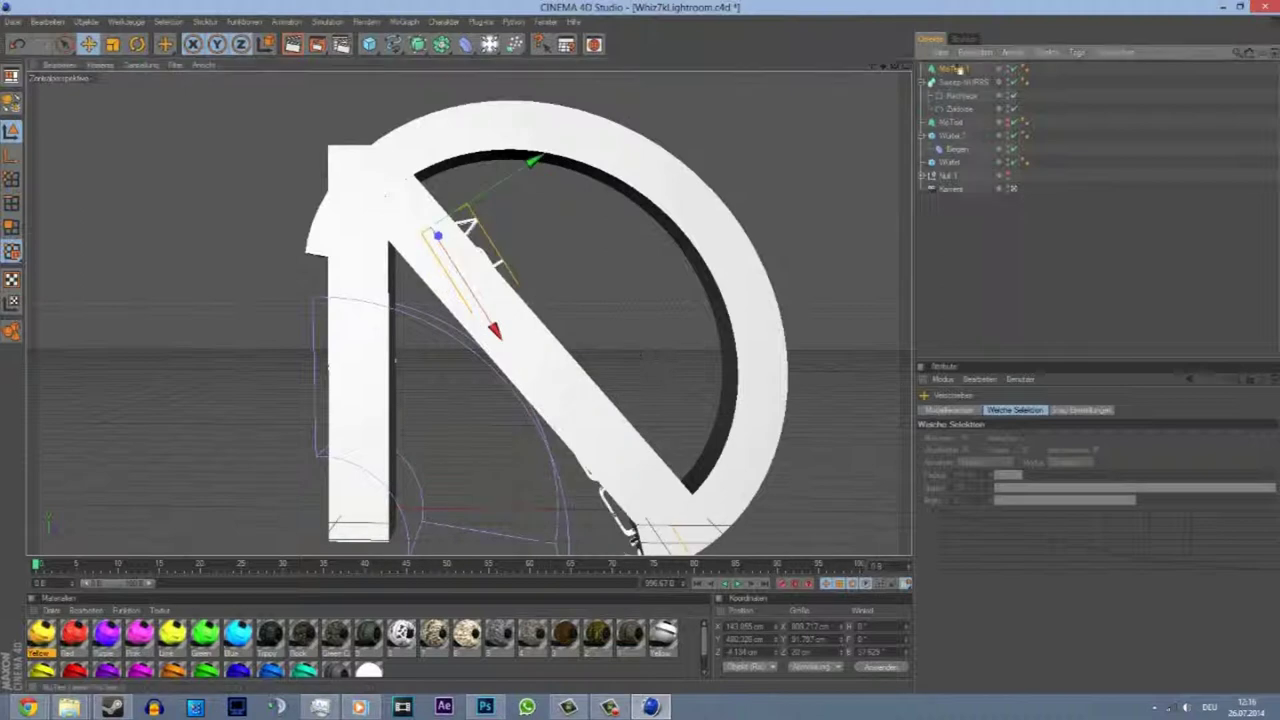
{"action": "left_click", "coordinate": [1189, 379]}
{"action": "left_click", "coordinate": [980, 410]}
{"action": "left_click_drag", "start_coordinate": [1133, 475], "coordinate": [1133, 500]}
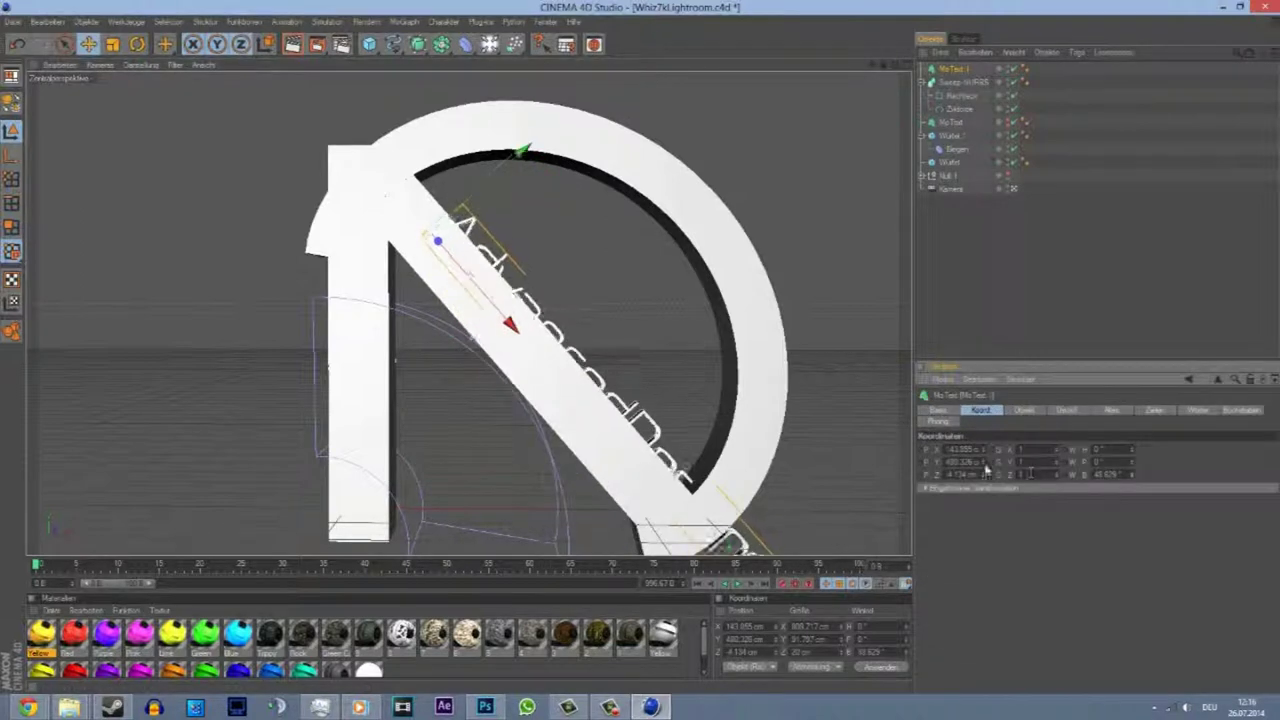
{"action": "left_click_drag", "start_coordinate": [985, 476], "coordinate": [985, 484]}
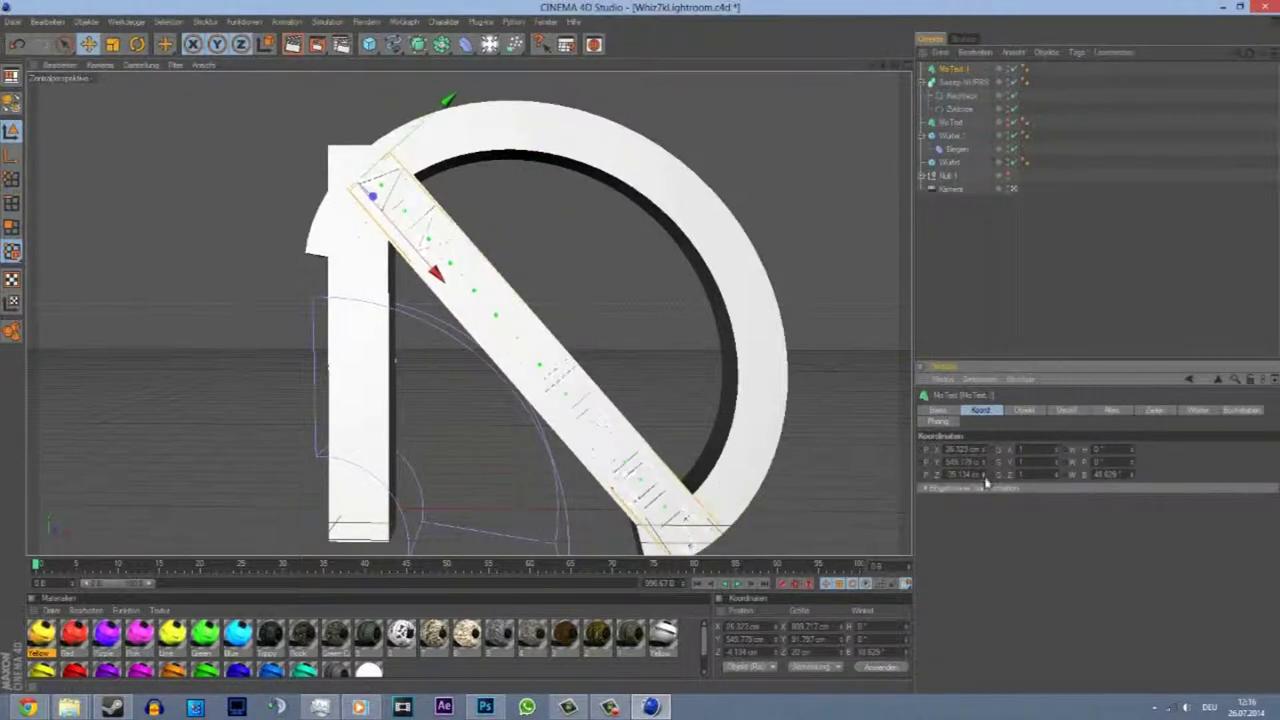
{"action": "mouse_move", "coordinate": [880, 300]}
{"action": "left_mouse_down", "text": "alt"}
{"action": "mouse_move", "coordinate": [643, 354]}
{"action": "mouse_move", "coordinate": [888, 270]}
{"action": "left_mouse_up", "text": "alt"}
{"action": "key", "text": "ctrl+r"}
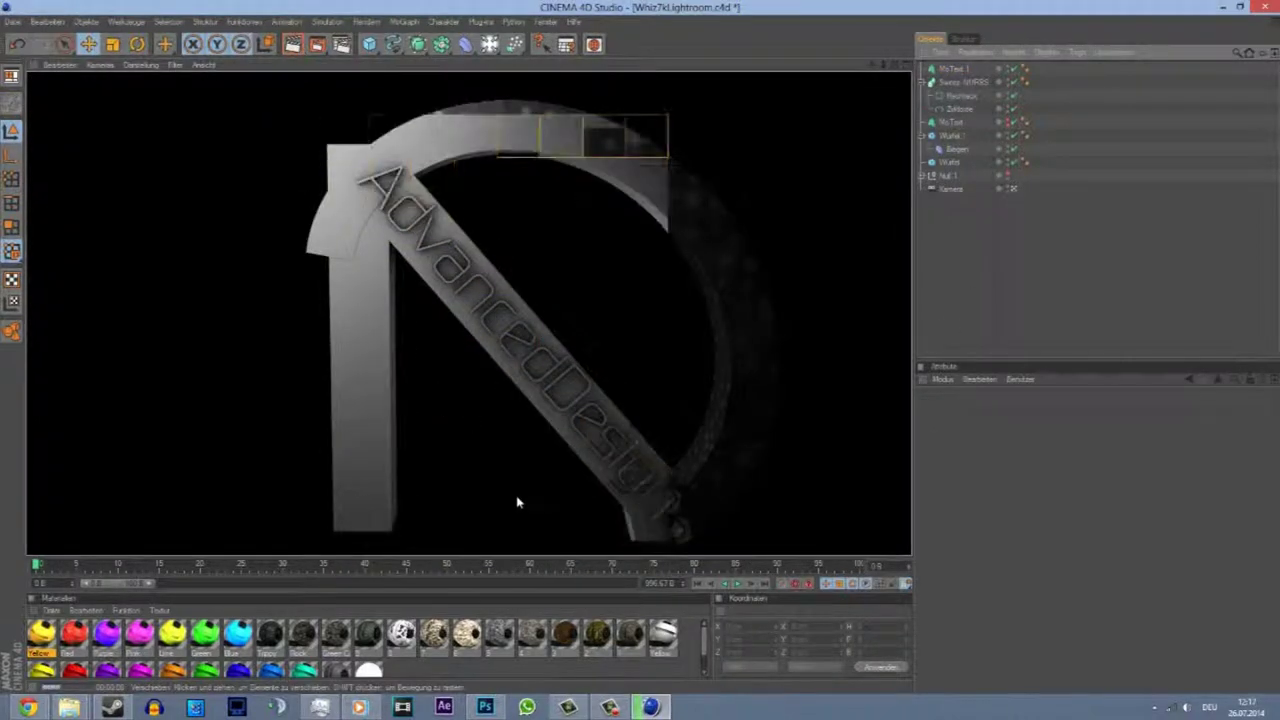
- Orbit around the ring, select the logo sweep, and preview a render of it
{"action": "mouse_move", "coordinate": [518, 502]}
{"action": "left_mouse_down", "text": "alt"}
{"action": "mouse_move", "coordinate": [640, 330]}
{"action": "mouse_move", "coordinate": [826, 137]}
{"action": "left_mouse_up", "text": "alt"}
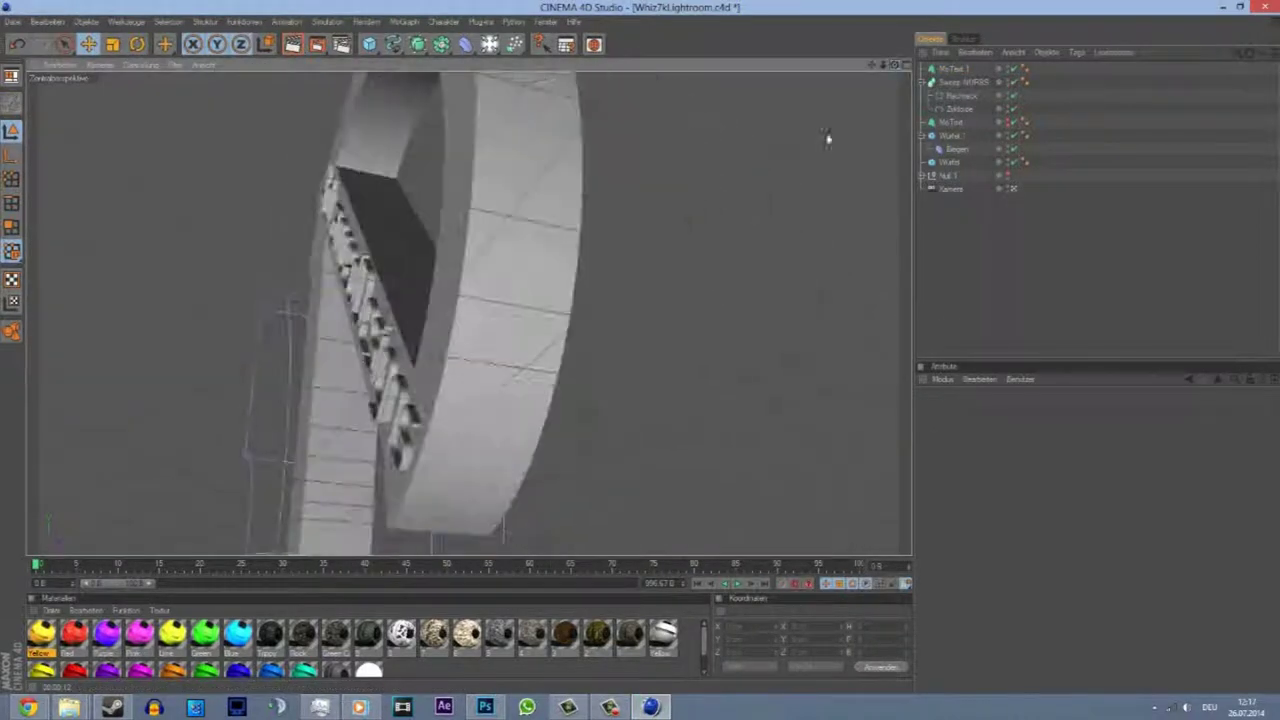
{"action": "left_click", "coordinate": [963, 82]}
{"action": "left_click_drag", "start_coordinate": [700, 400], "coordinate": [560, 300], "text": "alt"}
{"action": "key", "text": "ctrl+r"}
{"action": "left_click_drag", "start_coordinate": [890, 68], "coordinate": [794, 262]}
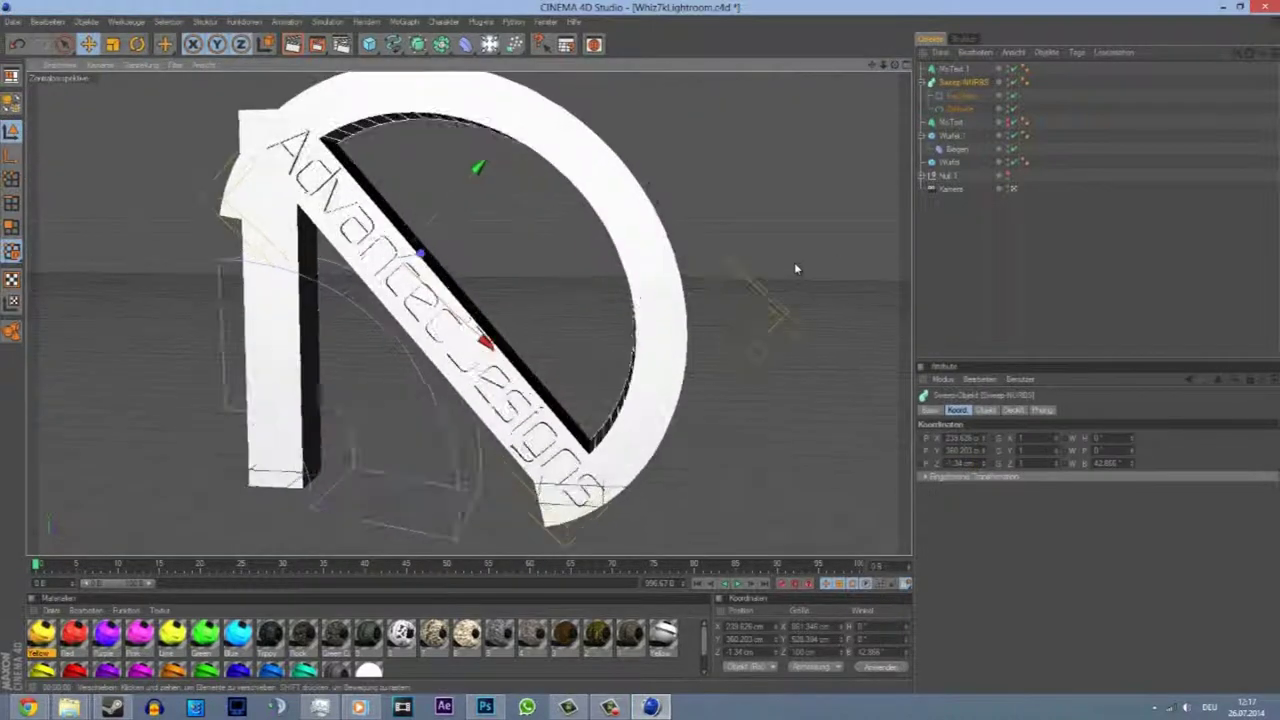
{"action": "left_click", "coordinate": [983, 263]}
- Sweep a small-radius circle spline along a new text spline inside a new Sweep-NURBS
{"action": "left_click", "coordinate": [441, 44]}
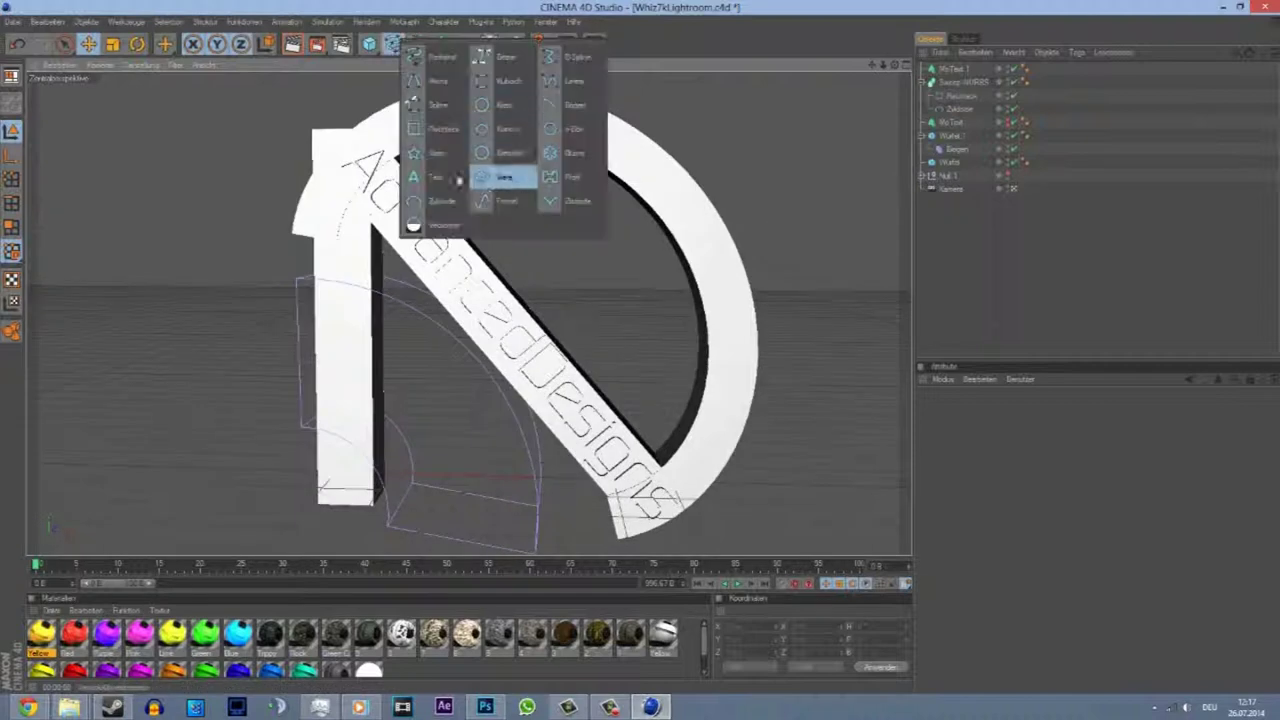
{"action": "left_click", "coordinate": [508, 177]}
{"action": "left_click", "coordinate": [441, 44]}
{"action": "left_click", "coordinate": [508, 151]}
{"action": "left_click", "coordinate": [418, 44]}
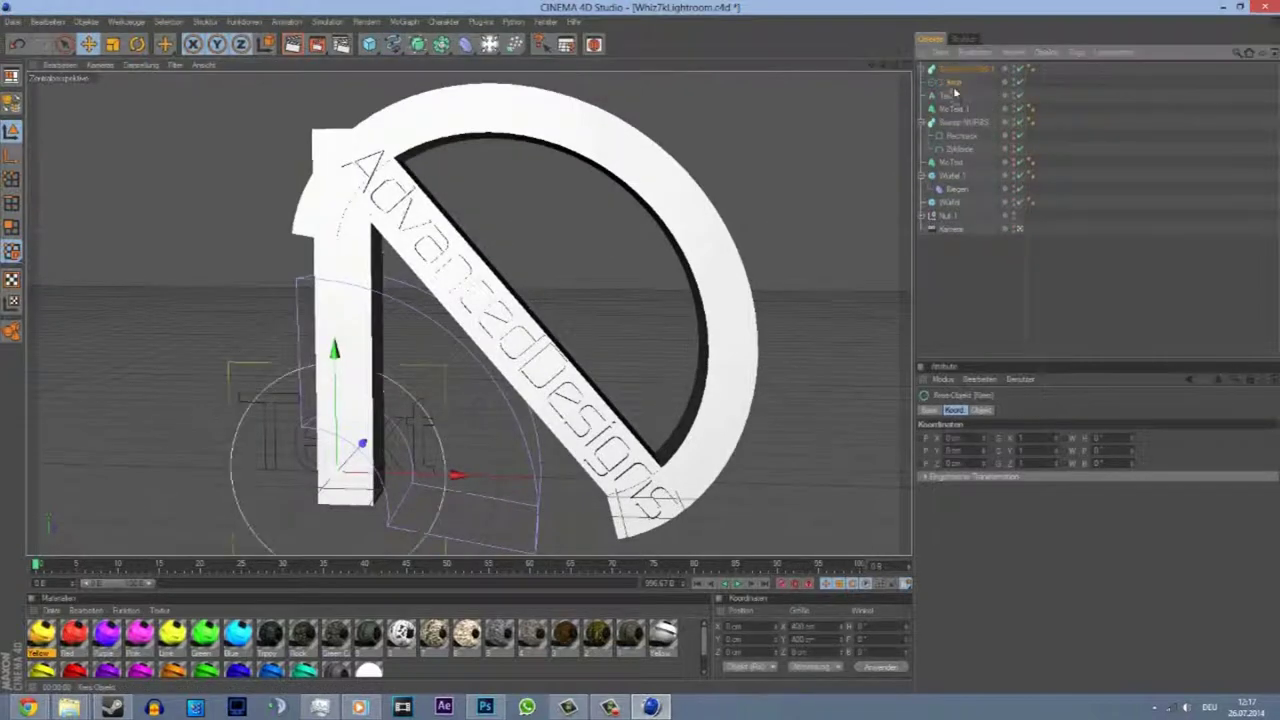
{"action": "left_click_drag", "start_coordinate": [945, 95], "coordinate": [962, 69]}
{"action": "left_click", "coordinate": [975, 411]}
{"action": "left_click_drag", "start_coordinate": [1022, 463], "coordinate": [1025, 468]}
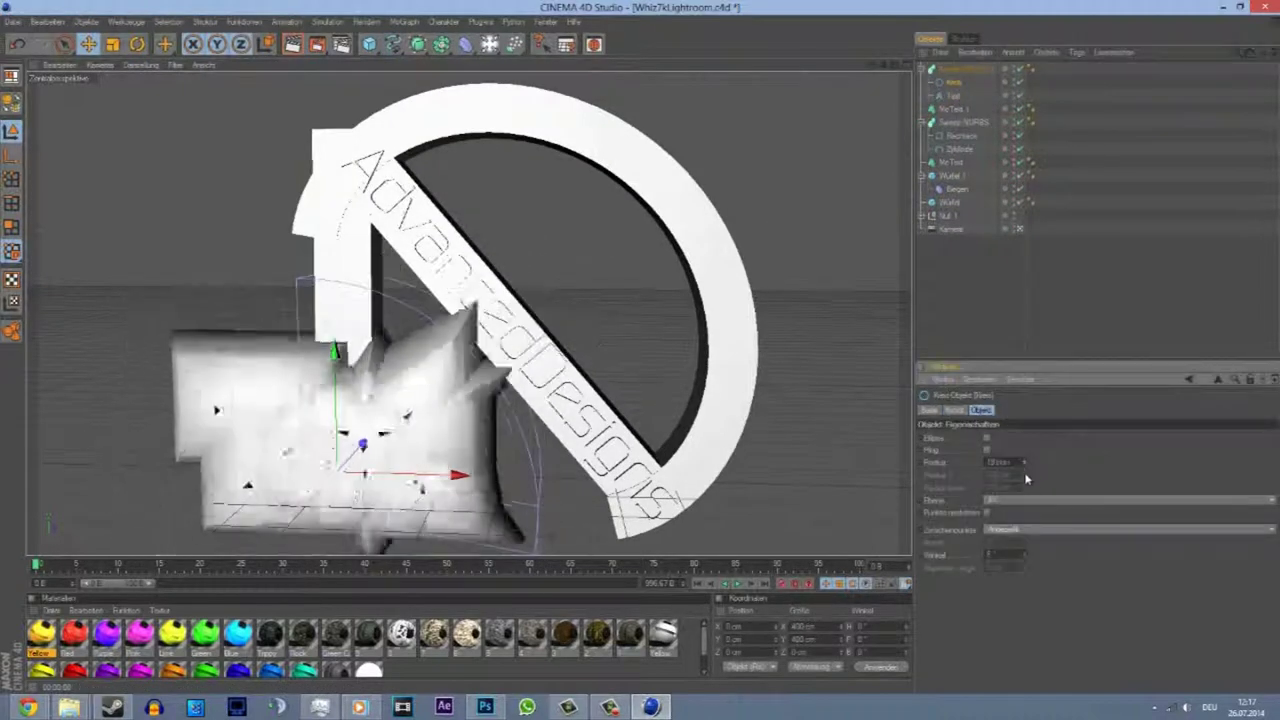
- Change the text spline's words to 'AdvanceDesigns' and reselect the sweep
{"action": "left_click", "coordinate": [976, 94]}
{"action": "type", "text": "AdvancedDesign"}
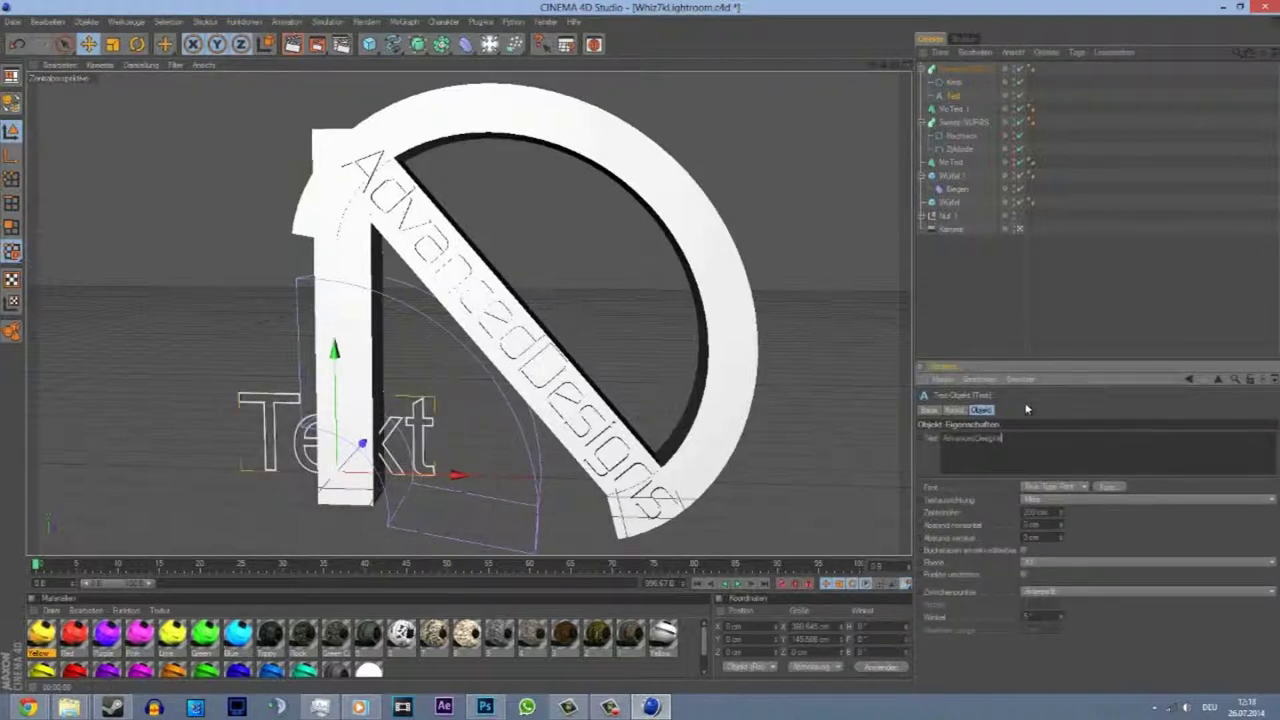
{"action": "left_click", "coordinate": [1045, 460]}
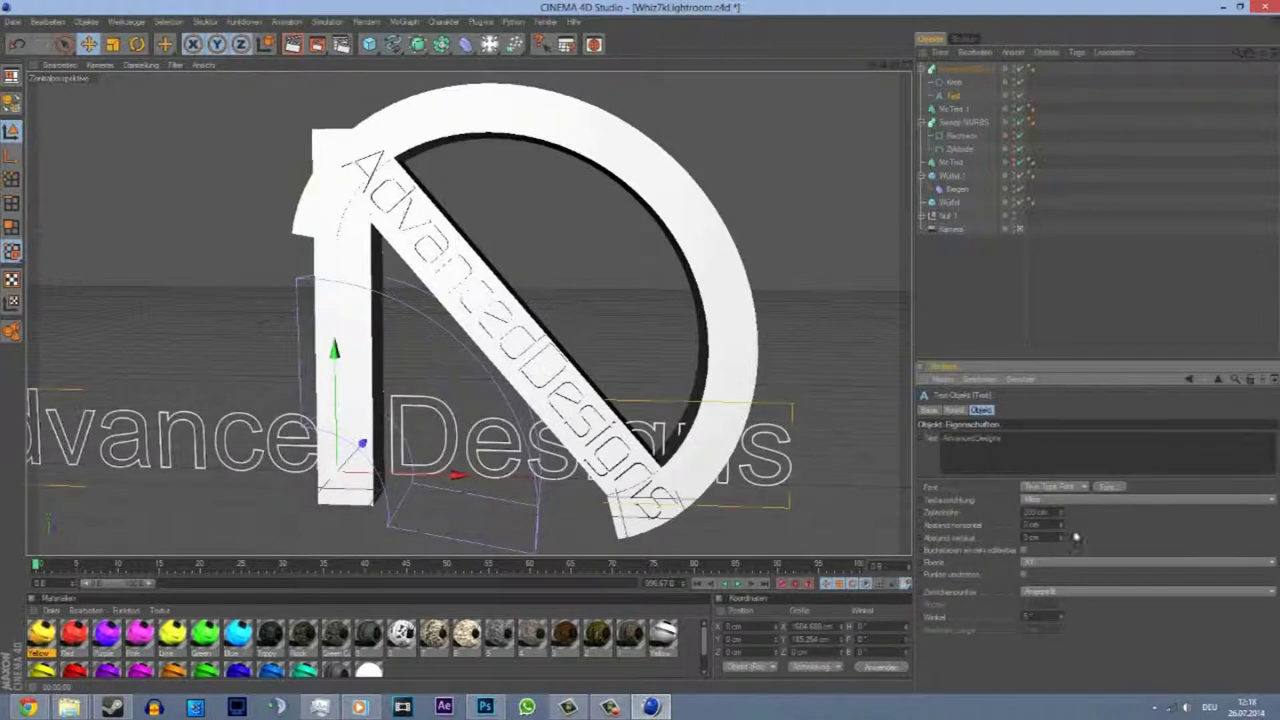
{"action": "key", "text": "Return"}
{"action": "left_click", "coordinate": [965, 68]}
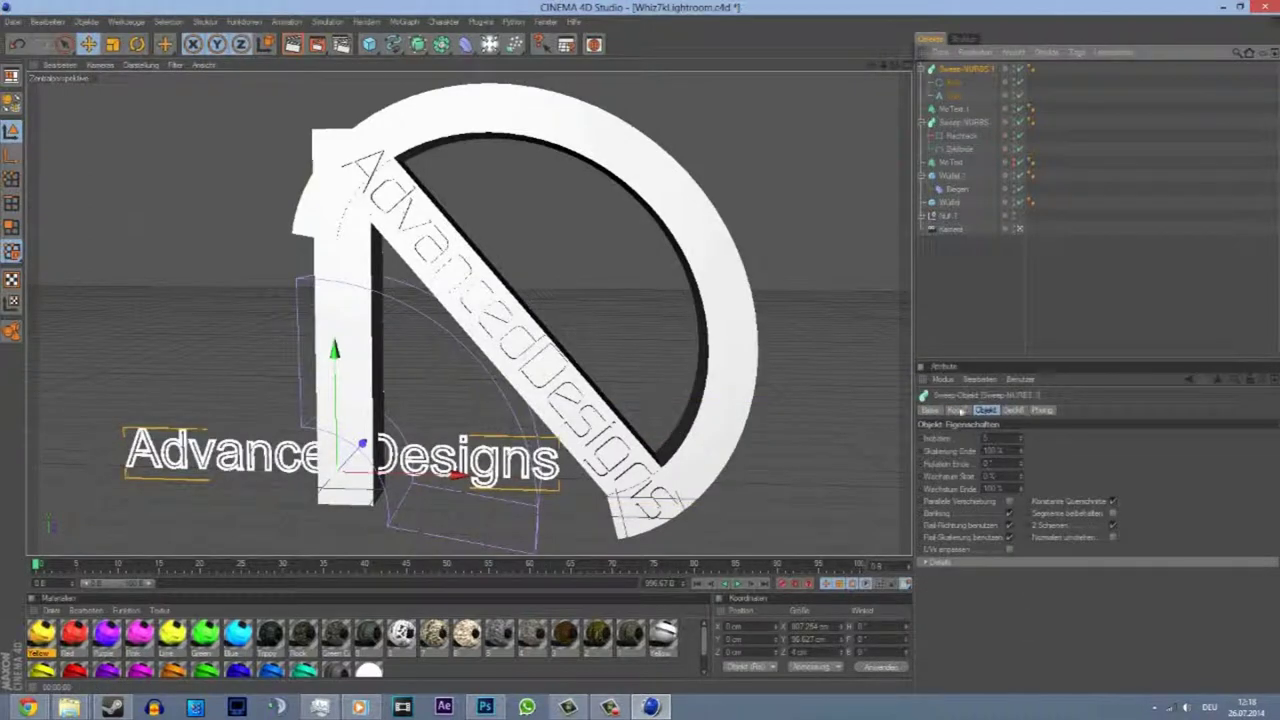
- Compare both texts' positions and rotate the outlined lettering 48.6° onto the diagonal bar
{"action": "left_click", "coordinate": [958, 411]}
{"action": "left_click", "coordinate": [971, 108]}
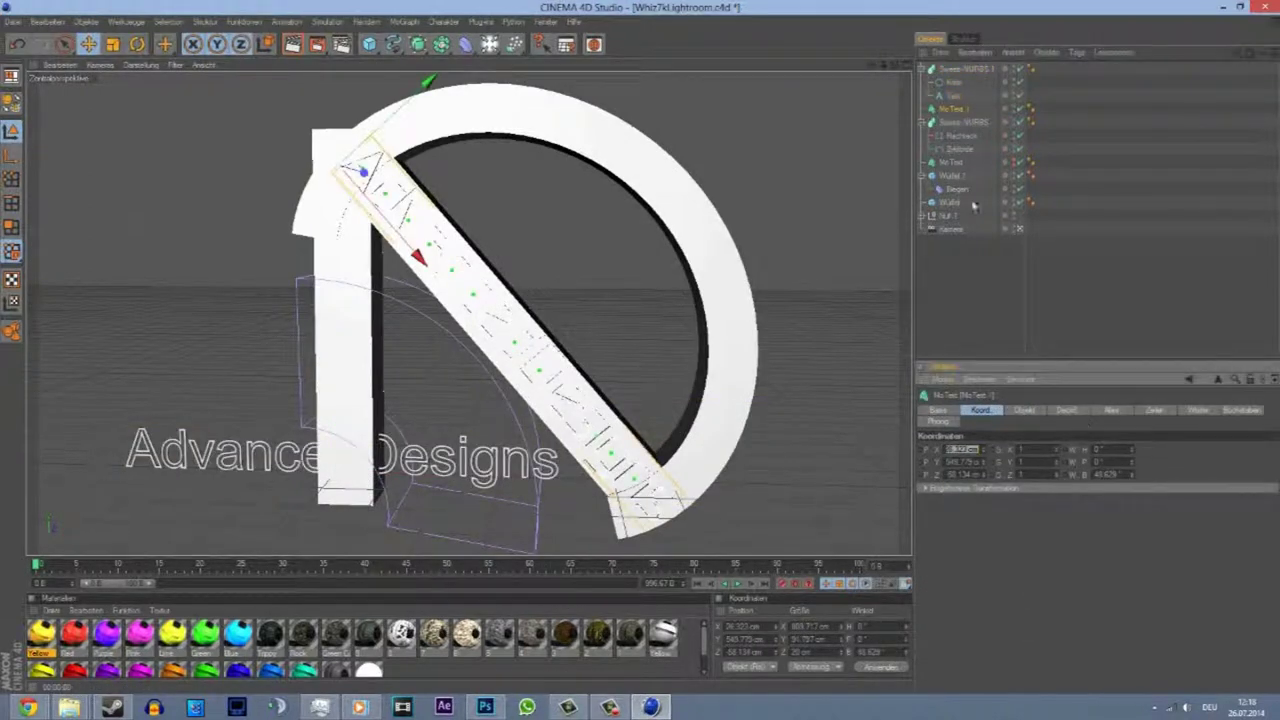
{"action": "left_click", "coordinate": [960, 68]}
{"action": "left_click", "coordinate": [958, 108]}
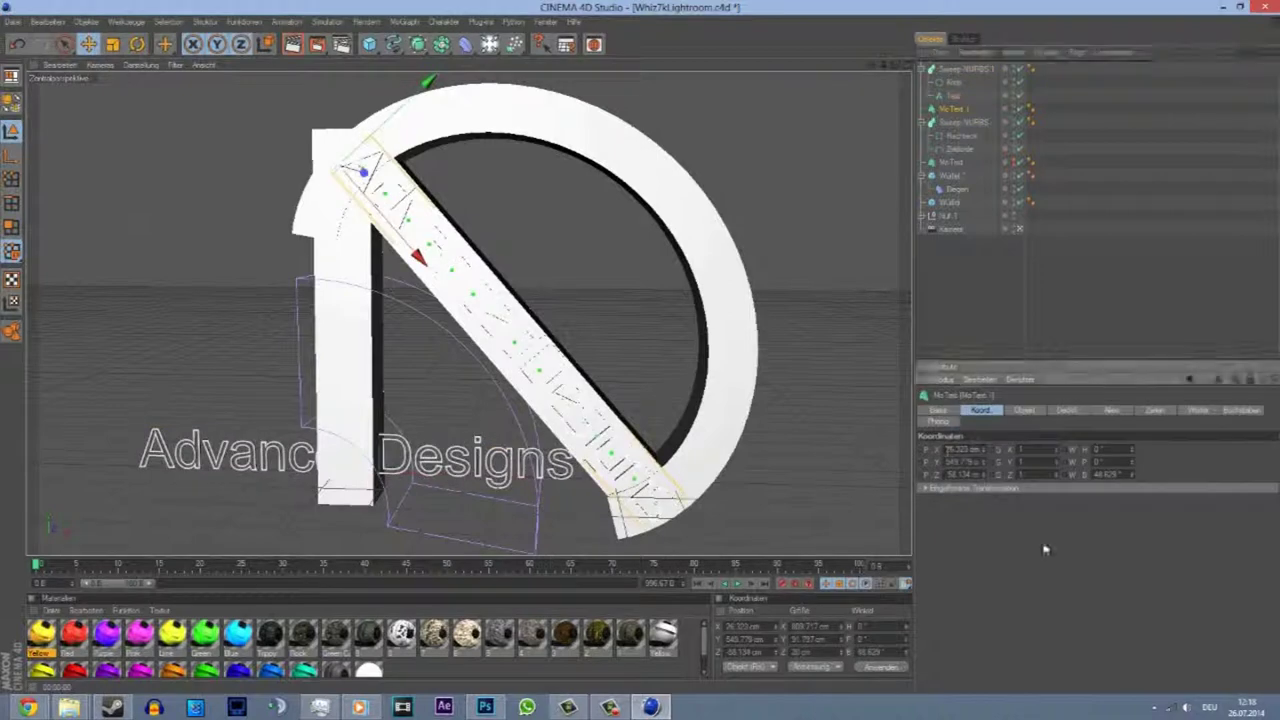
{"action": "left_click", "coordinate": [965, 68]}
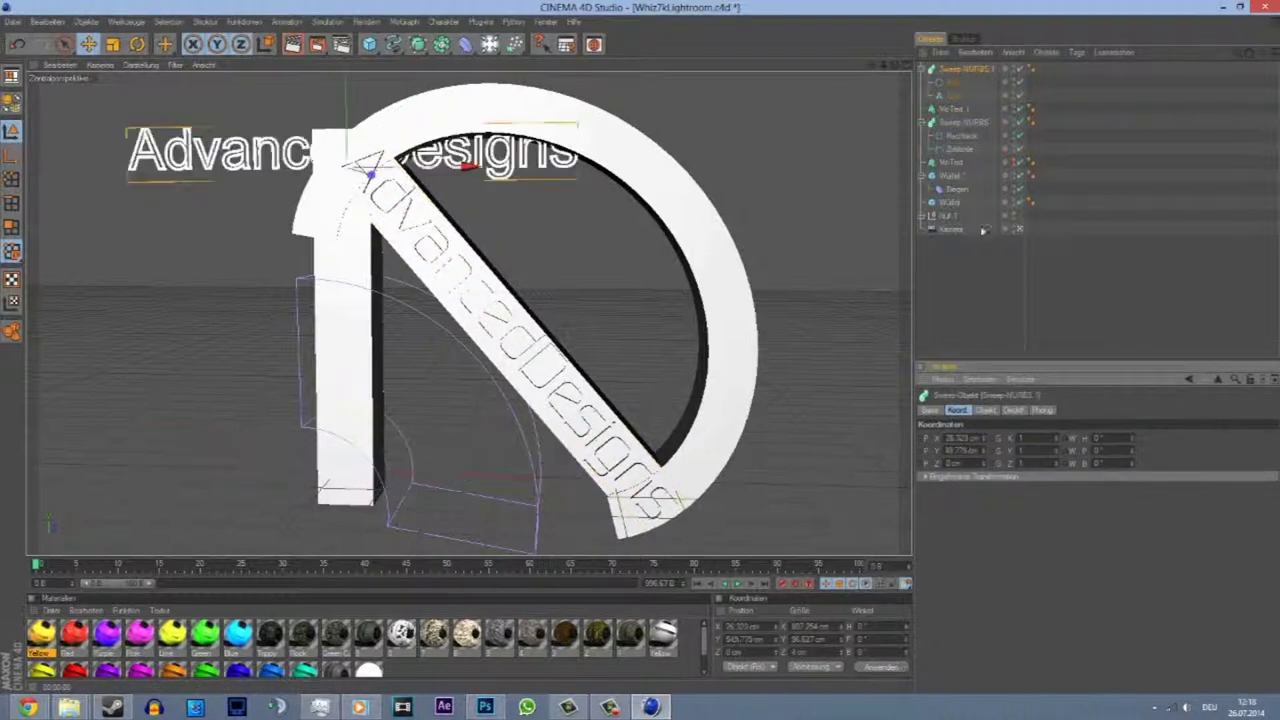
{"action": "left_click", "coordinate": [958, 108]}
{"action": "left_click", "coordinate": [950, 69]}
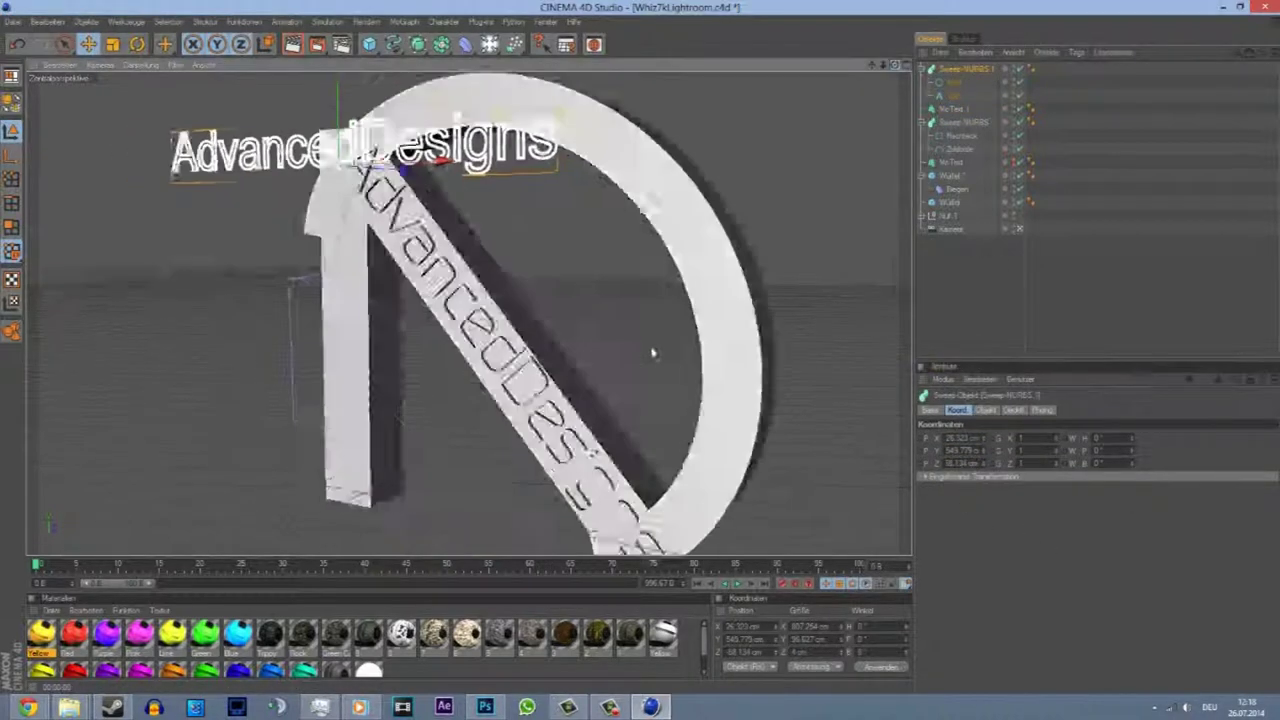
{"action": "left_click_drag", "start_coordinate": [651, 351], "coordinate": [643, 352], "text": "alt"}
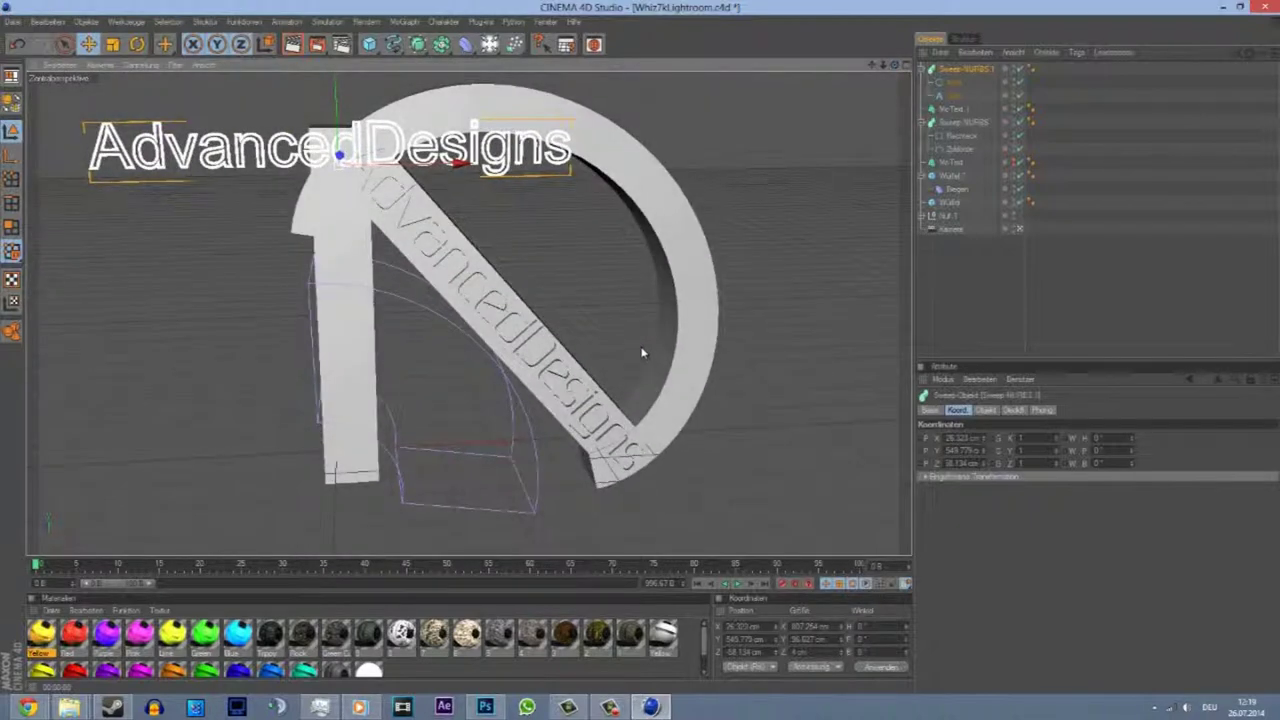
{"action": "left_click_drag", "start_coordinate": [1132, 463], "coordinate": [643, 352]}
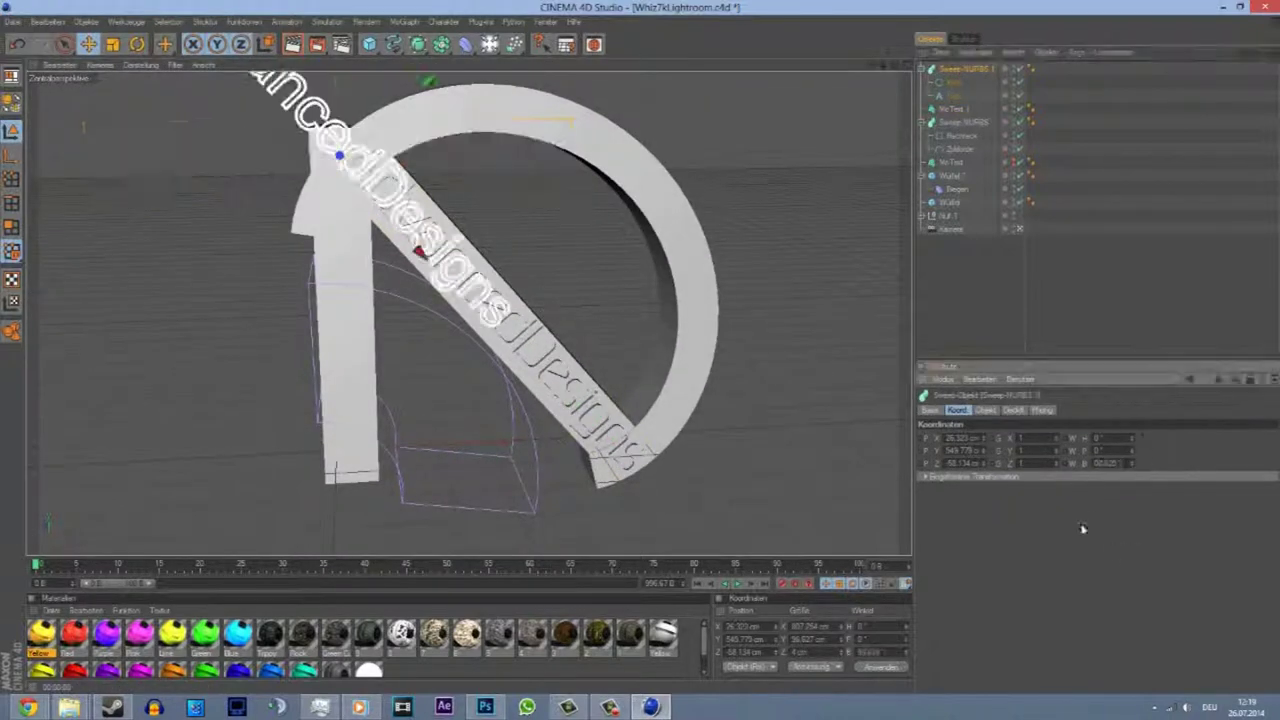
- Check the AdvancedDesigns text object's font setting, then dismiss the font choice
{"action": "left_click", "coordinate": [641, 346]}
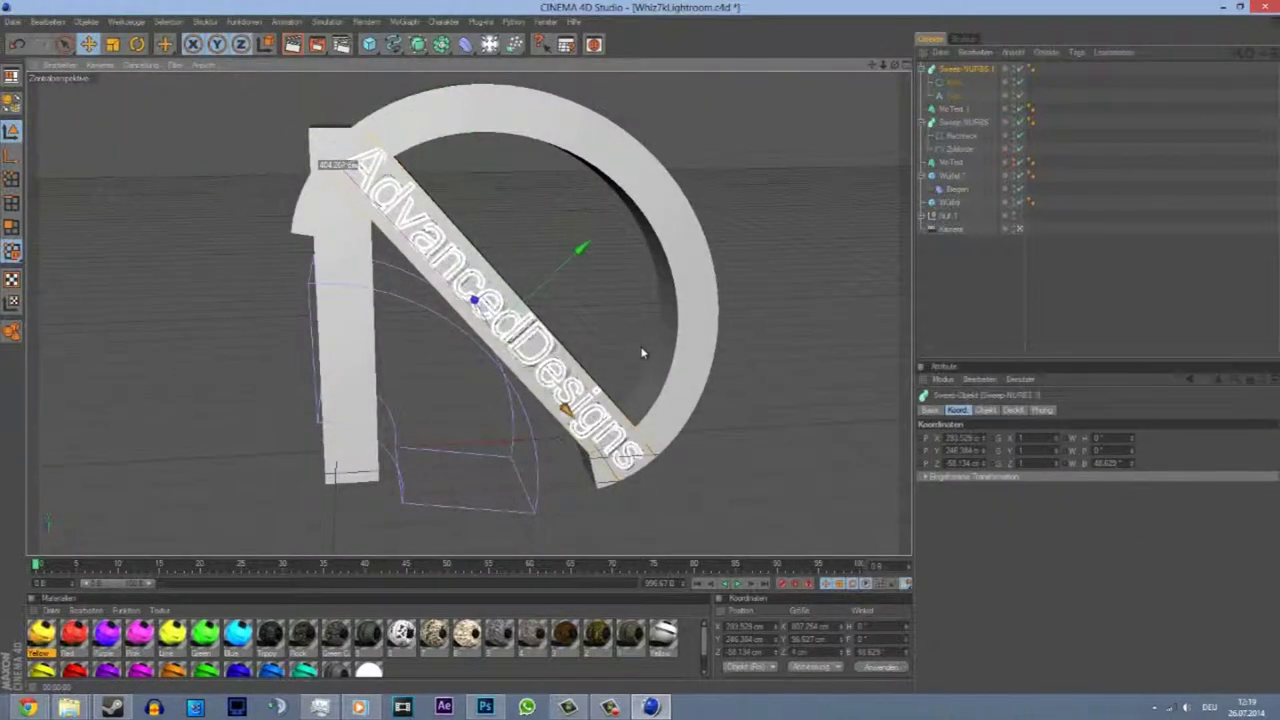
{"action": "left_click", "coordinate": [981, 410]}
{"action": "left_click", "coordinate": [1054, 486]}
{"action": "key", "text": "Escape"}
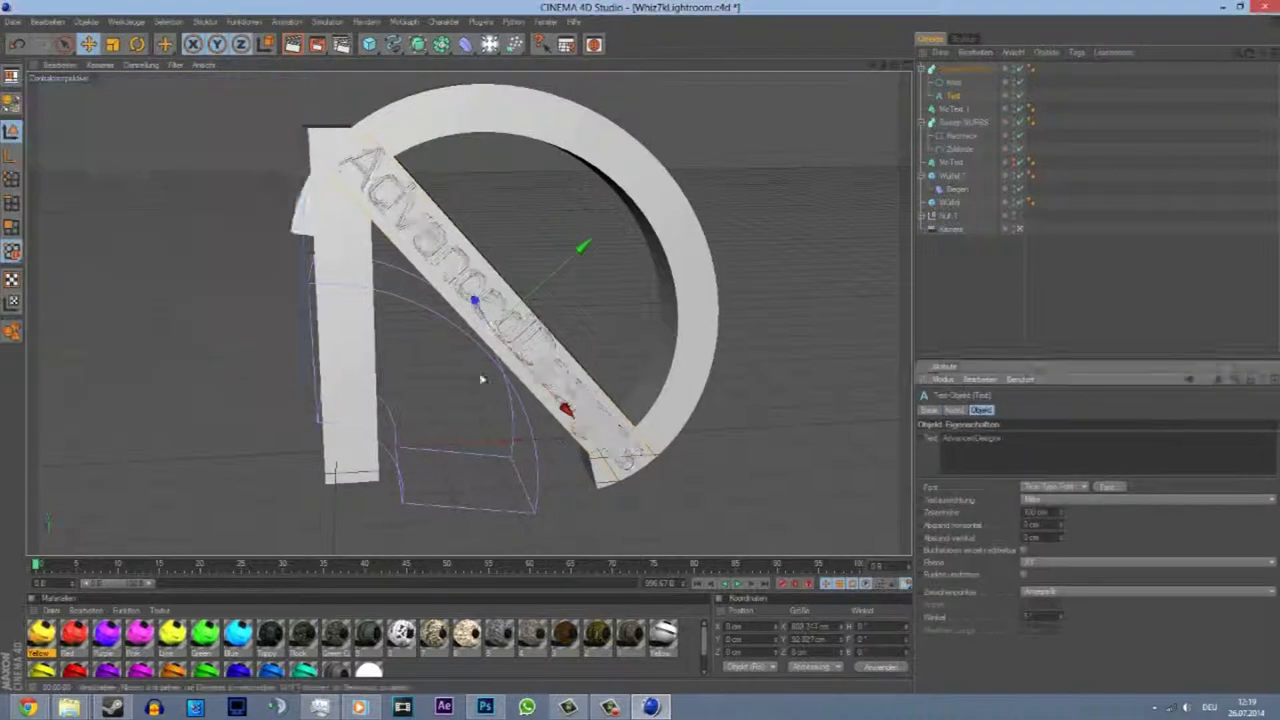
{"action": "scroll", "coordinate": [766, 416], "scroll_direction": "up", "scroll_amount": 3}
{"action": "scroll", "coordinate": [766, 416], "scroll_direction": "up", "scroll_amount": 2}
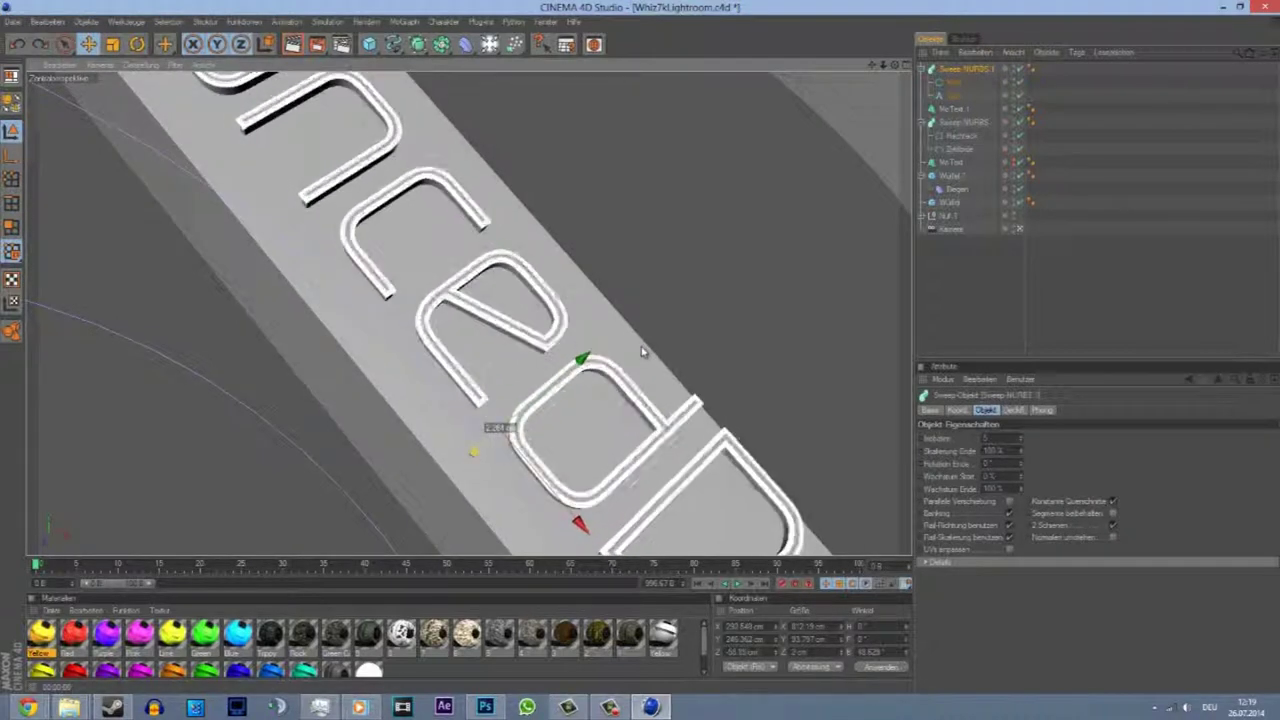
- Reduce the circle profile's radius to slim the outline tubes, then render a preview of the logo
{"action": "left_click", "coordinate": [953, 82]}
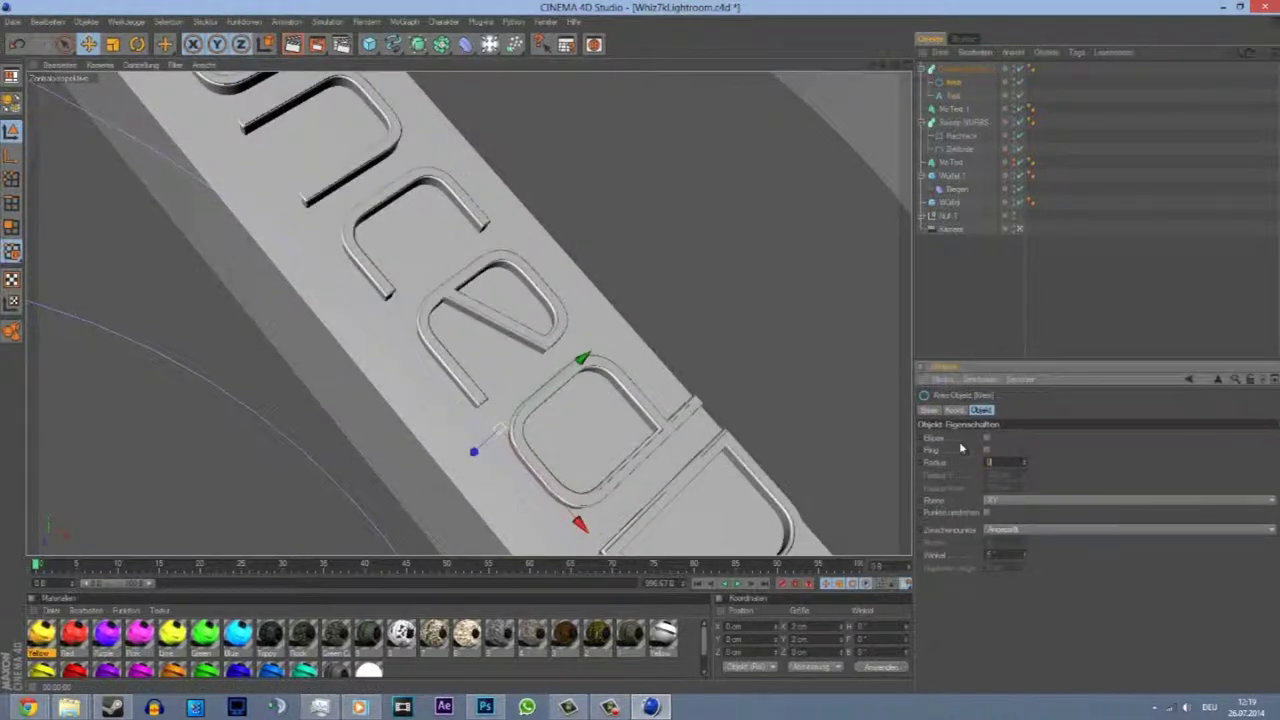
{"action": "key", "text": "Return"}
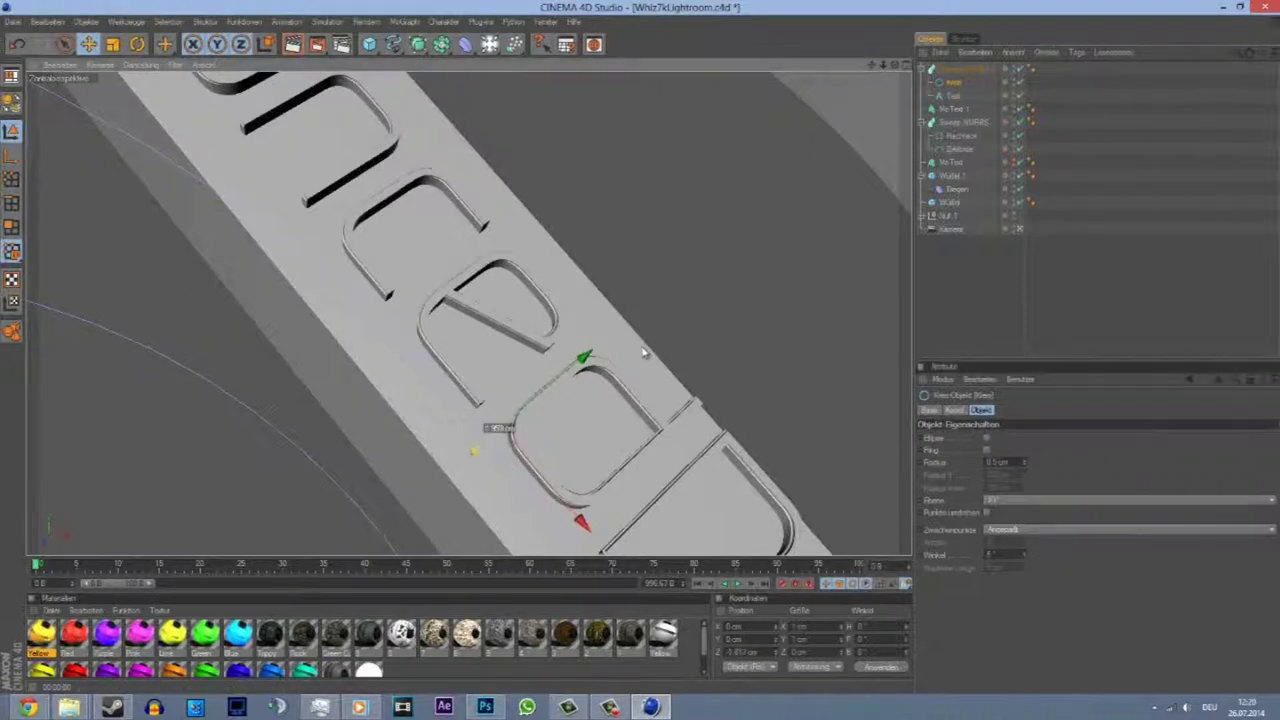
{"action": "left_click", "coordinate": [643, 351]}
{"action": "key", "text": "o"}
{"action": "left_click_drag", "start_coordinate": [580, 377], "coordinate": [660, 352], "text": "alt"}
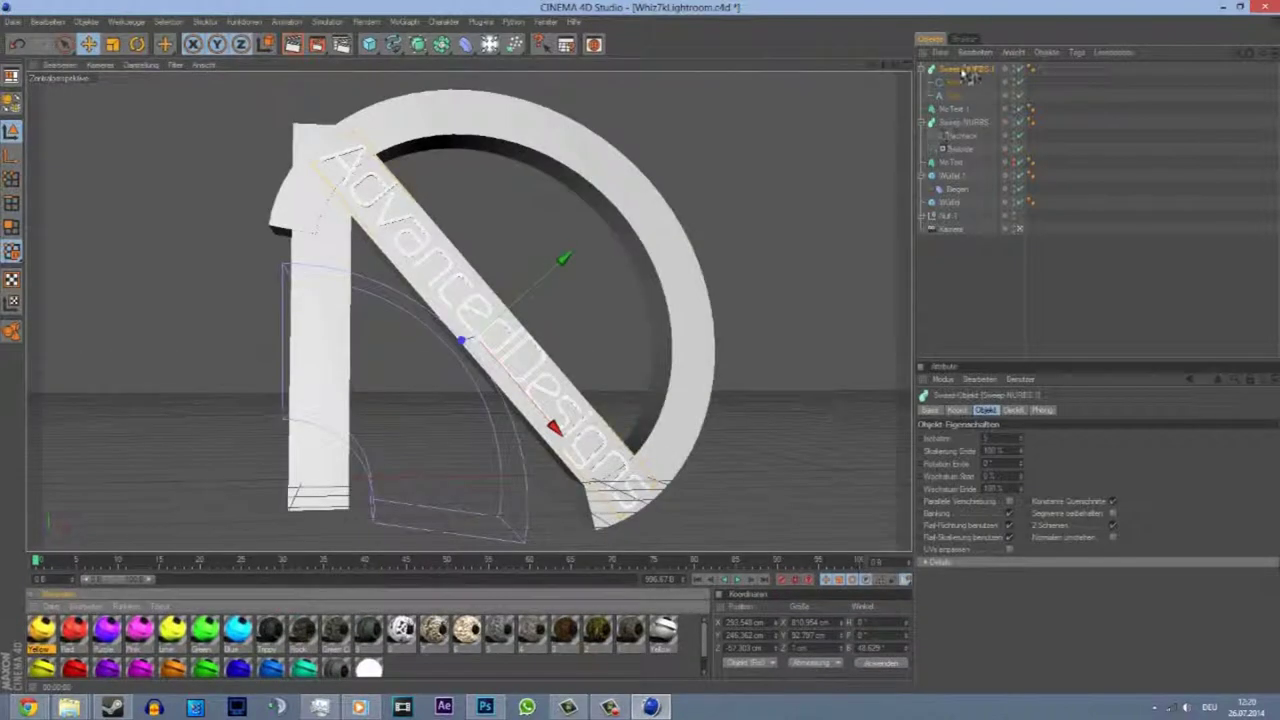
{"action": "left_click", "coordinate": [1045, 68]}
{"action": "left_click", "coordinate": [292, 44]}
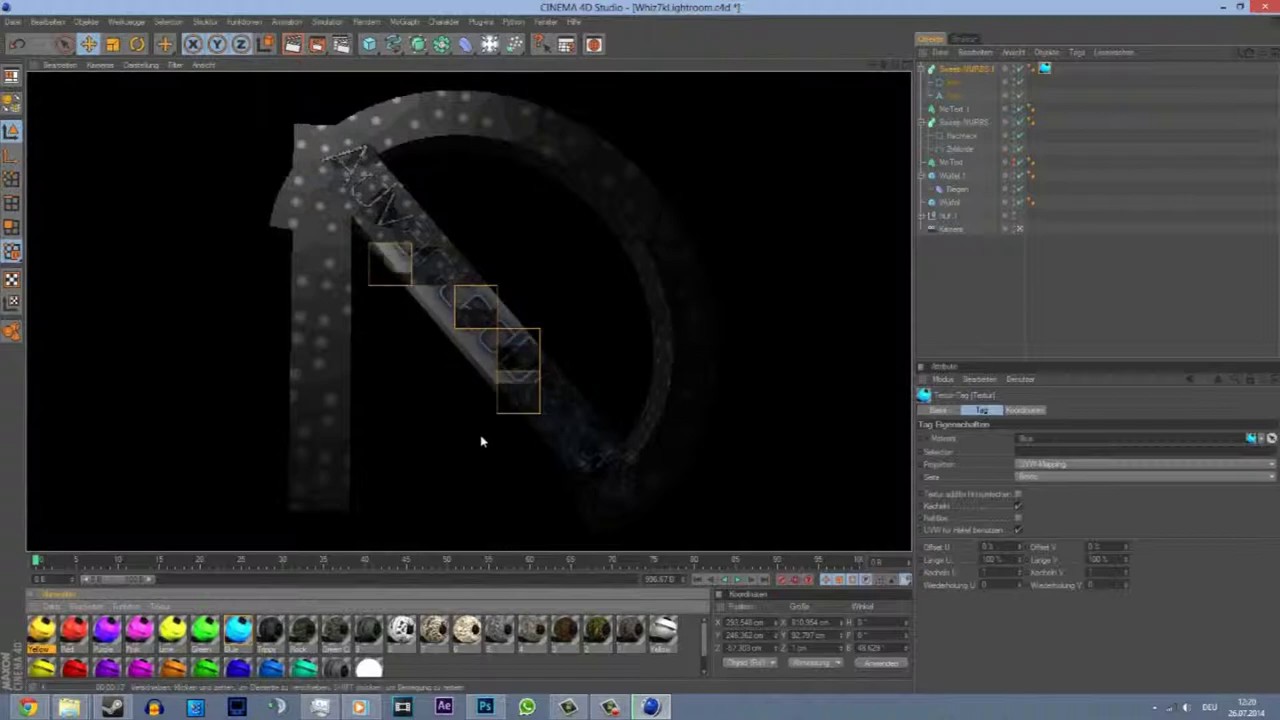
- Apply the Rock material to the ring and dismiss the resulting texture error
{"action": "key", "text": "Escape"}
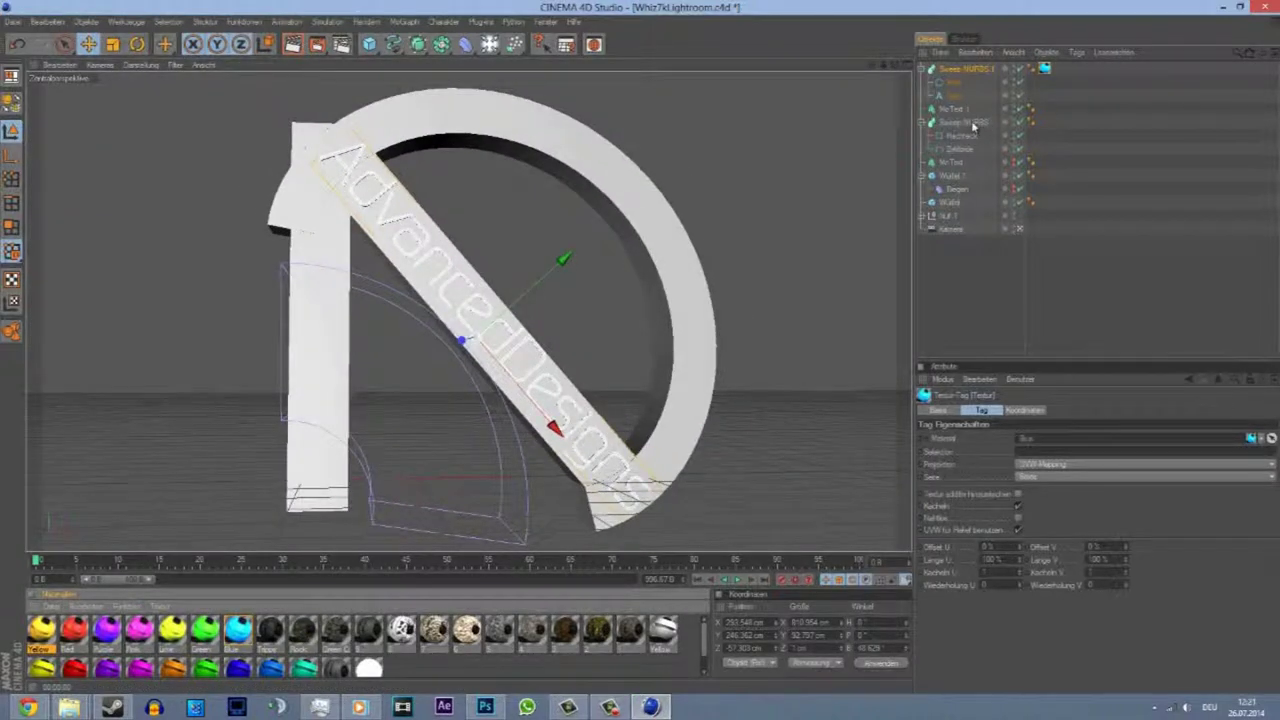
{"action": "left_click_drag", "start_coordinate": [303, 627], "coordinate": [973, 124]}
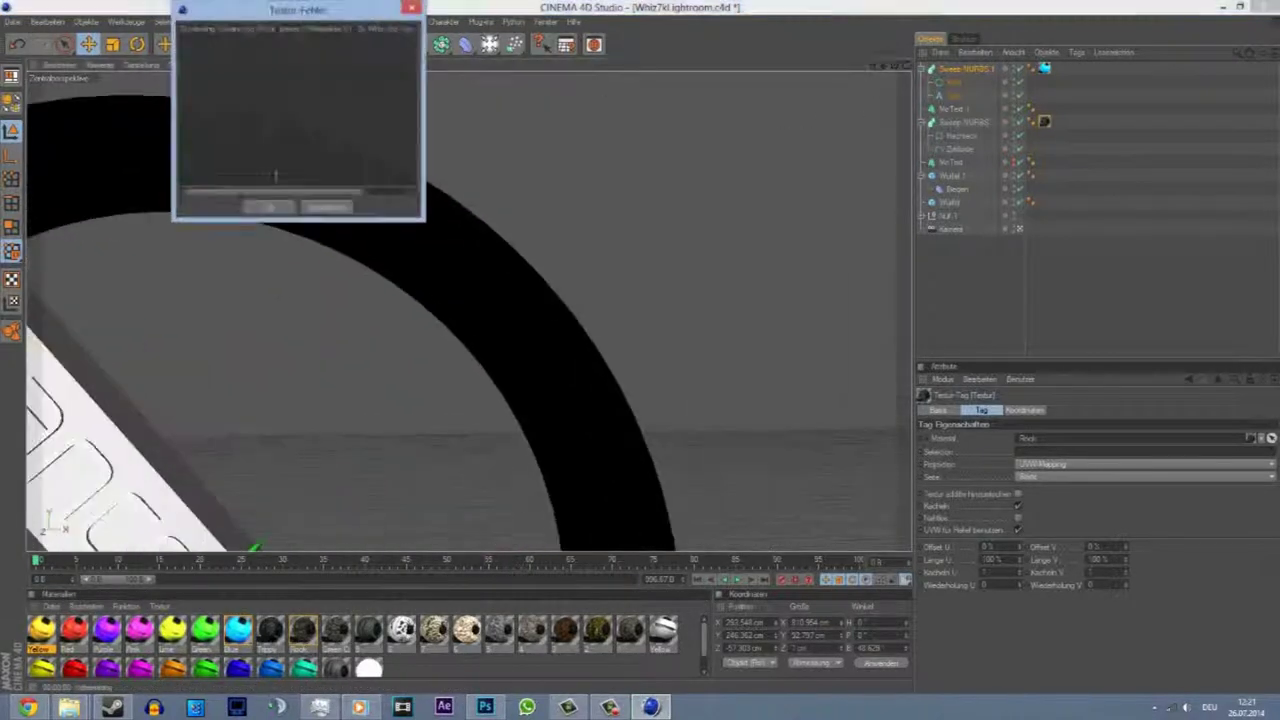
{"action": "left_click", "coordinate": [270, 207]}
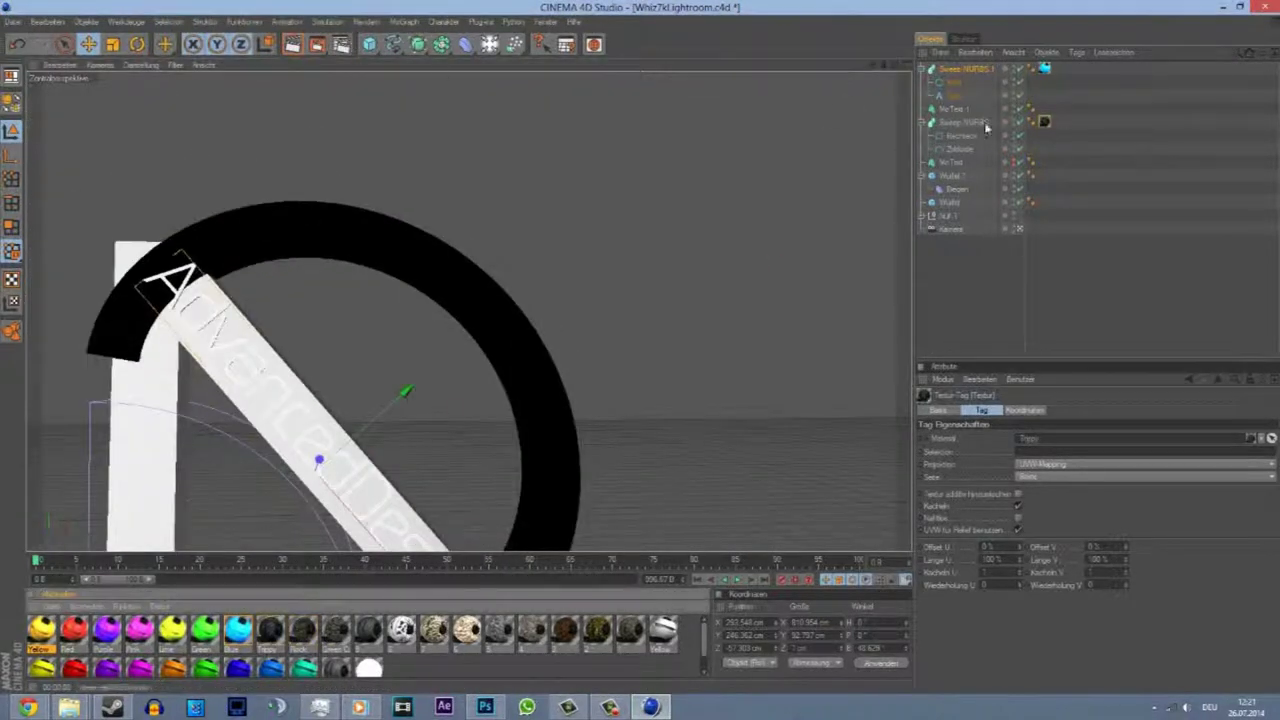
{"action": "key", "text": "Delete"}
{"action": "key", "text": "ctrl+z"}
{"action": "left_click", "coordinate": [694, 117]}
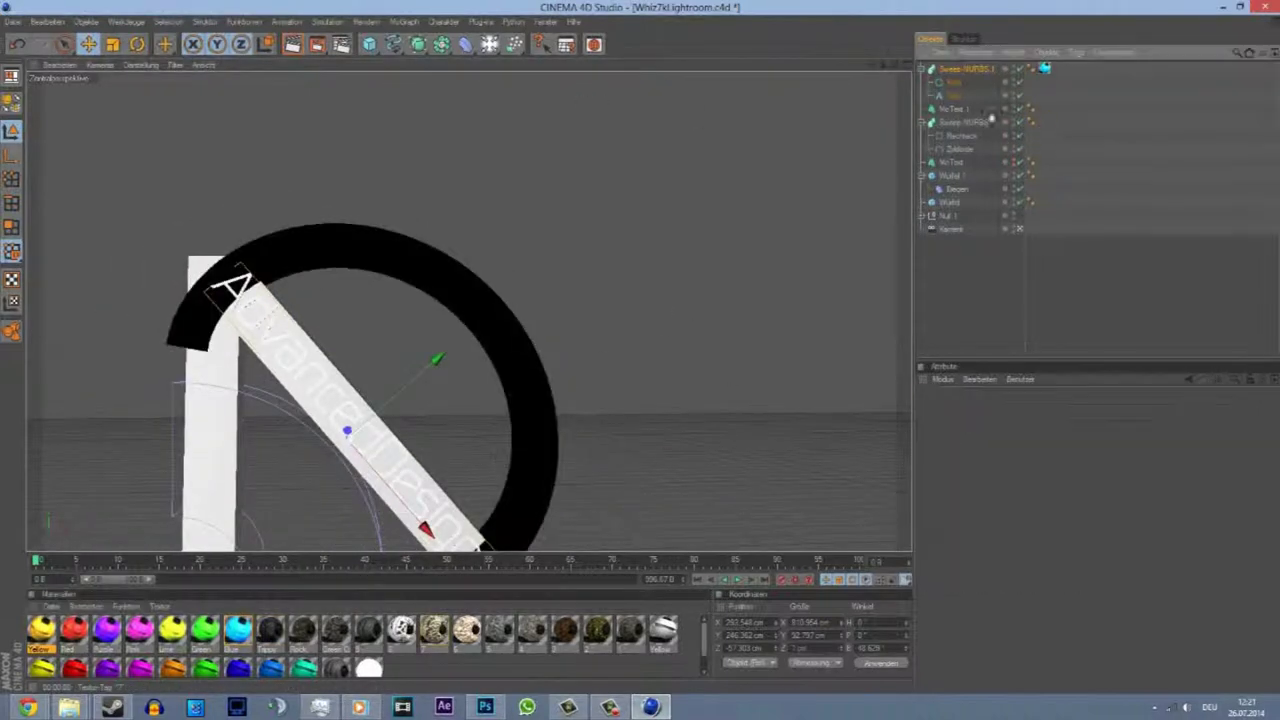
- Remove the rock texture and load the Material Pack 2 material library
{"action": "key", "text": "ctrl+y"}
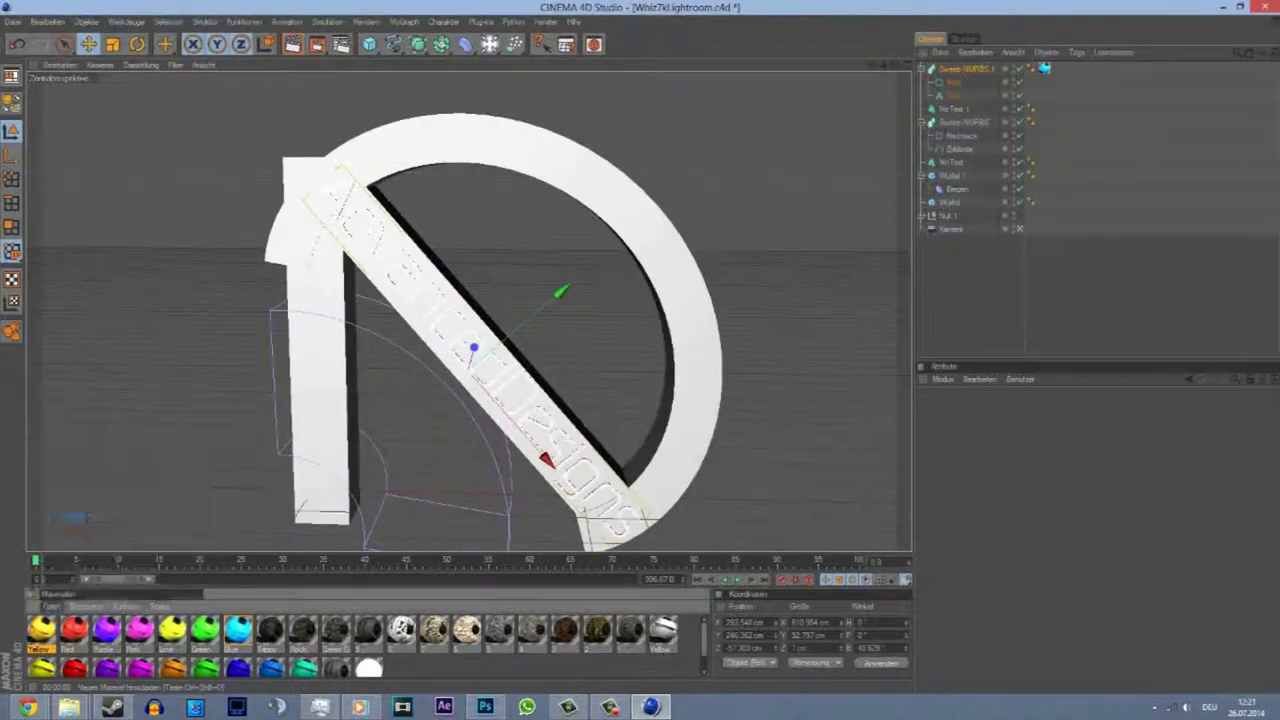
{"action": "key", "text": "ctrl+shift+o"}
{"action": "double_click", "coordinate": [300, 127]}
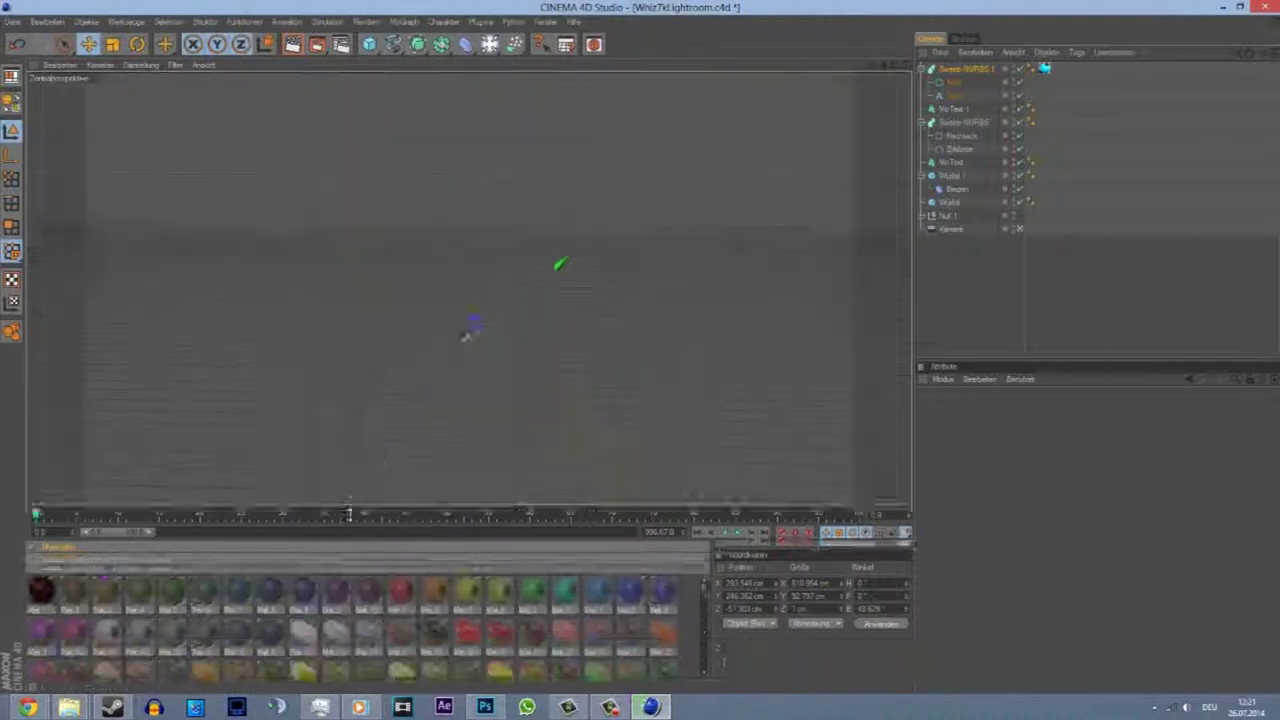
- Apply the red material to the ring's Sweep-NURBS and render a preview
{"action": "left_click_drag", "start_coordinate": [41, 441], "coordinate": [972, 122]}
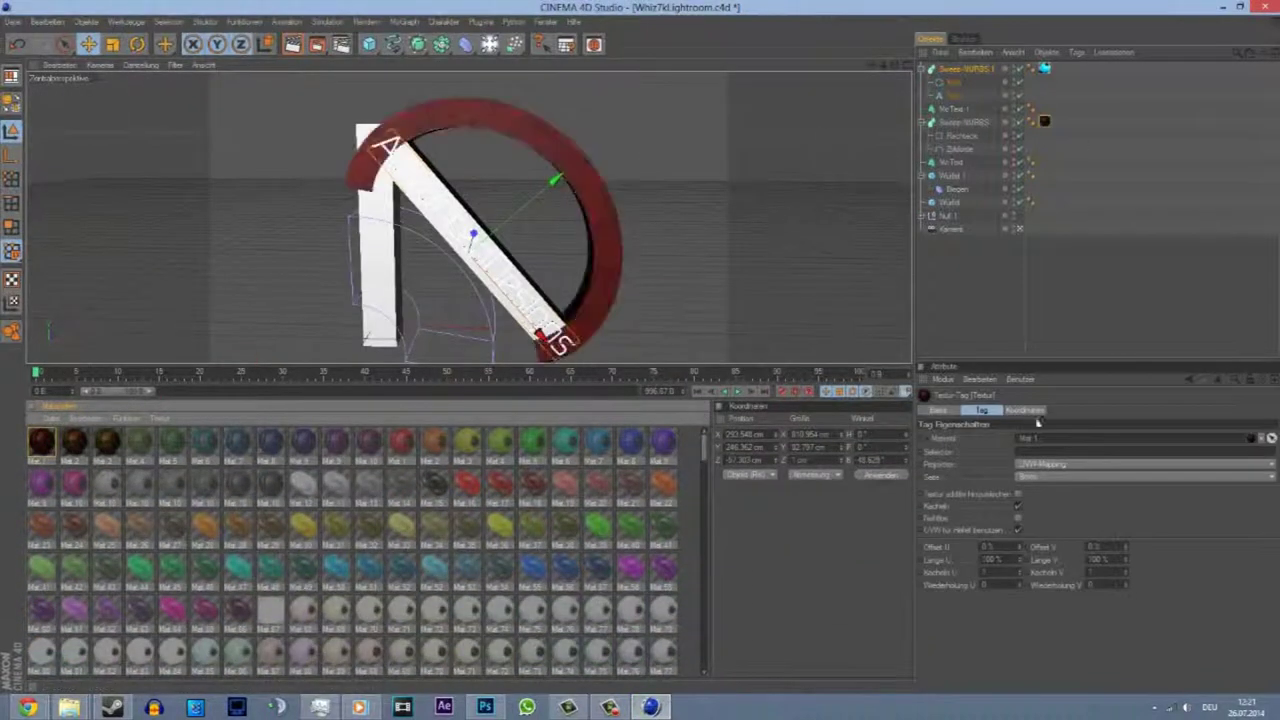
{"action": "left_click", "coordinate": [292, 44]}
{"action": "left_click", "coordinate": [292, 44]}
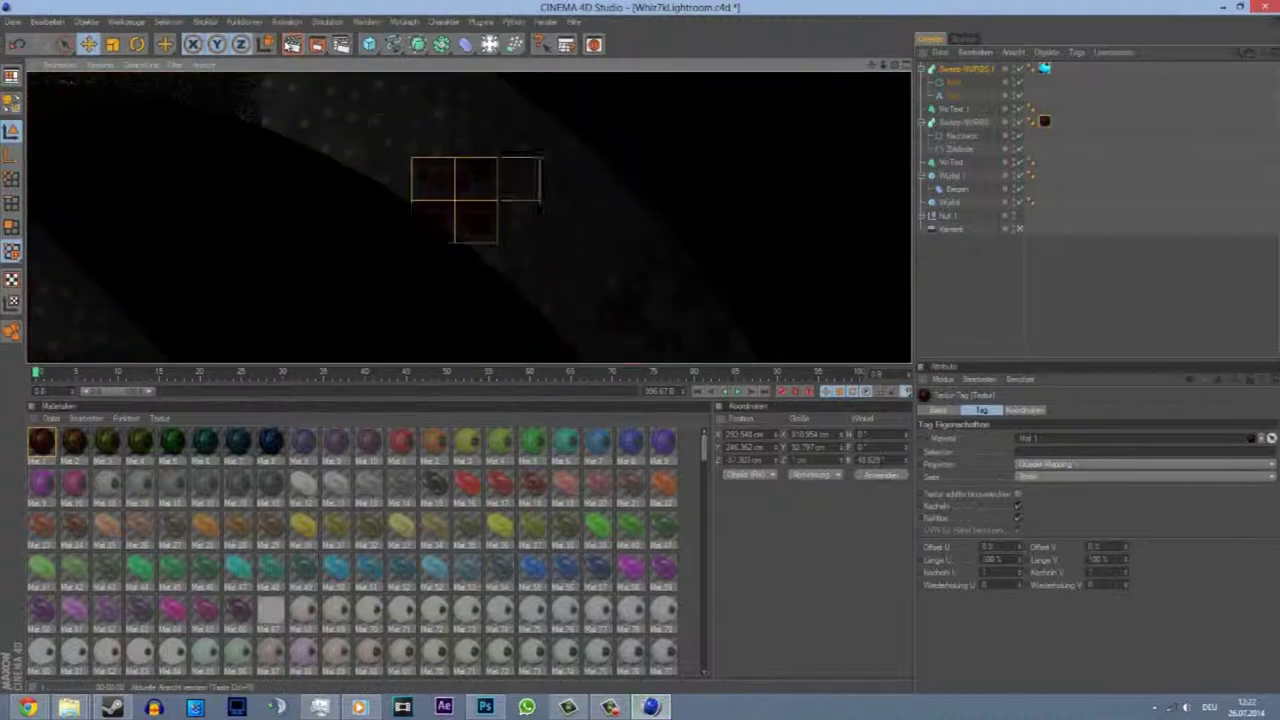
{"action": "left_click_drag", "start_coordinate": [494, 251], "coordinate": [662, 295], "text": "alt"}
- Open a material's settings in the Material Editor and re-render the red ring
{"action": "left_click", "coordinate": [478, 508]}
{"action": "scroll", "coordinate": [480, 510], "scroll_direction": "down", "scroll_amount": 5}
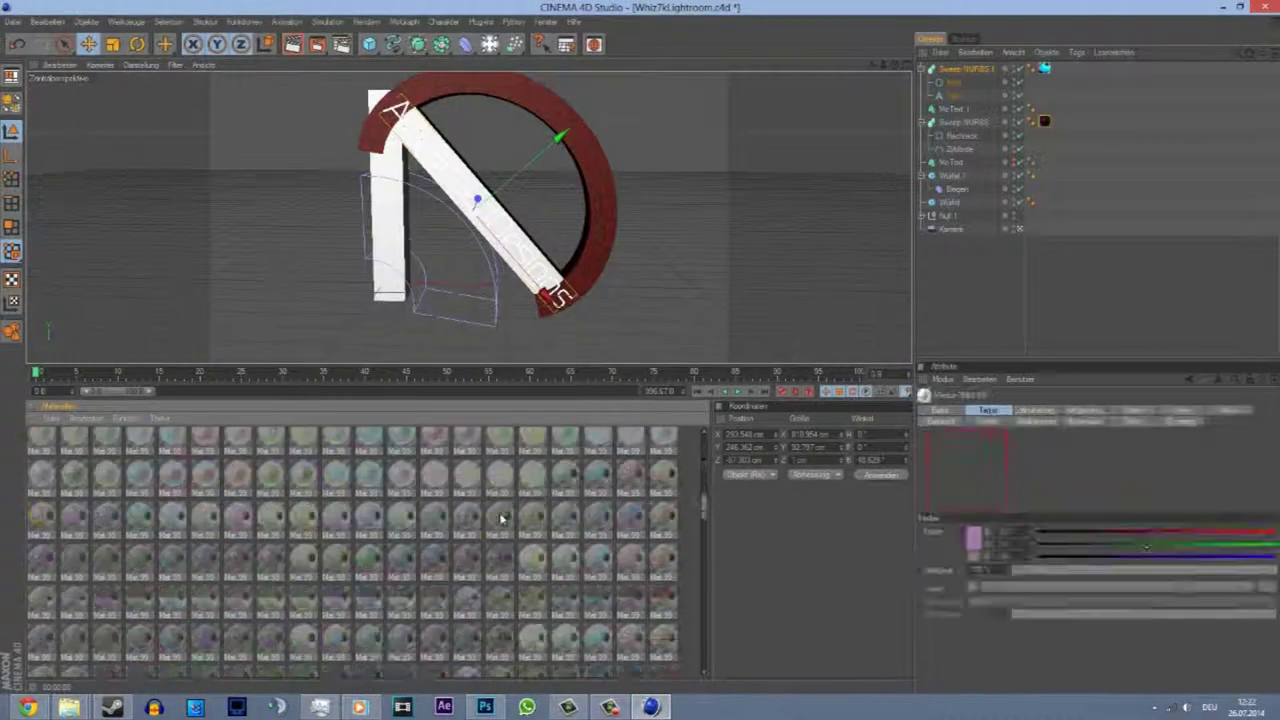
{"action": "scroll", "coordinate": [490, 520], "scroll_direction": "down", "scroll_amount": 5}
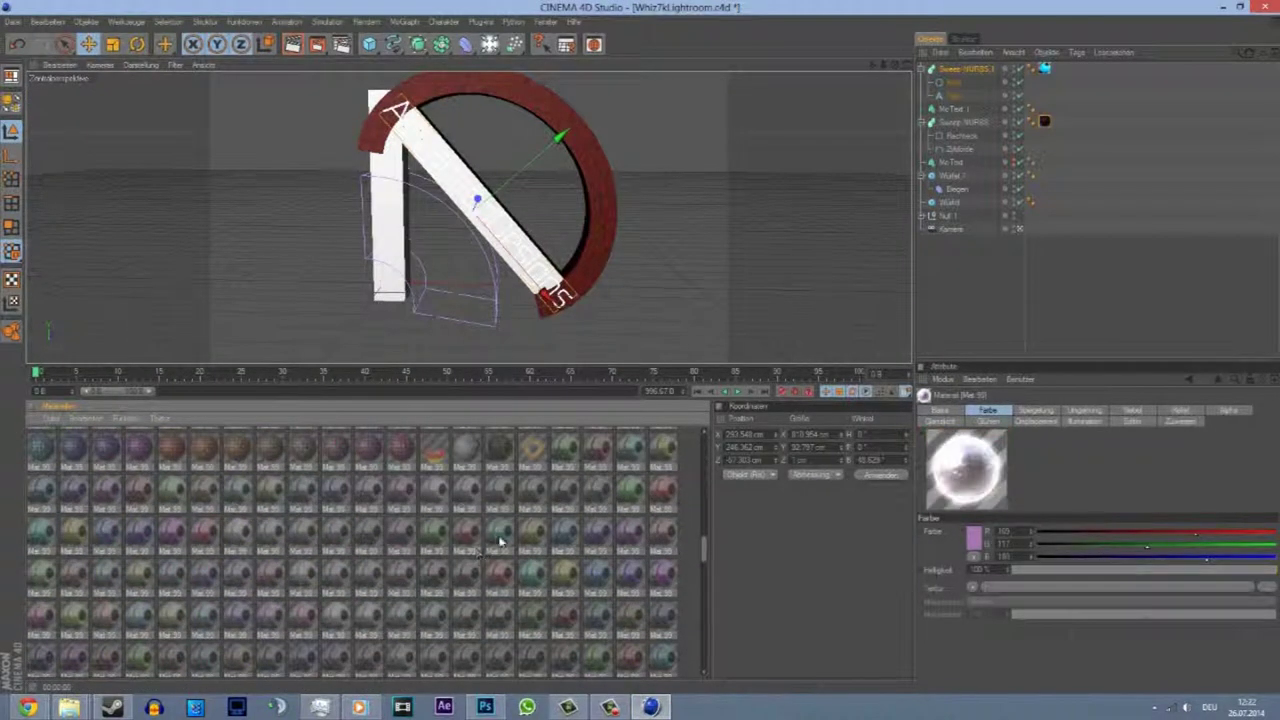
{"action": "scroll", "coordinate": [500, 541], "scroll_direction": "down", "scroll_amount": 3}
{"action": "scroll", "coordinate": [497, 541], "scroll_direction": "down", "scroll_amount": 3}
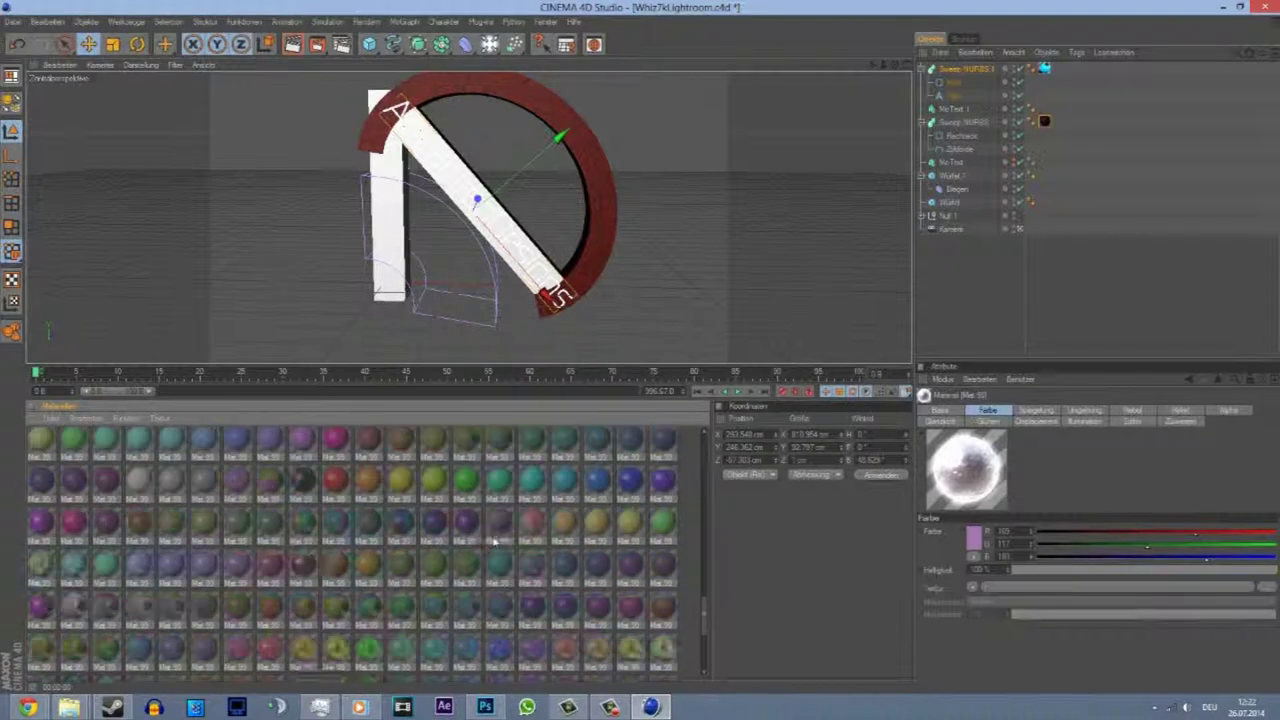
{"action": "scroll", "coordinate": [494, 541], "scroll_direction": "down", "scroll_amount": 2}
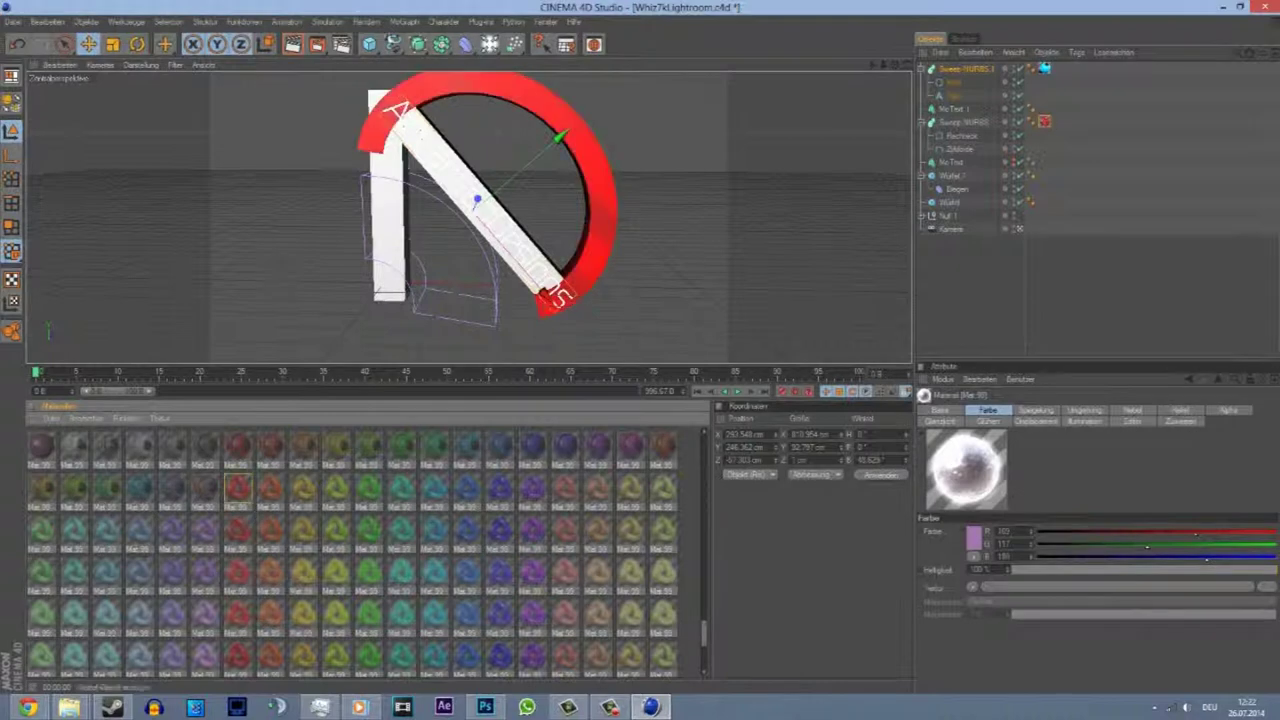
{"action": "left_click", "coordinate": [292, 44]}
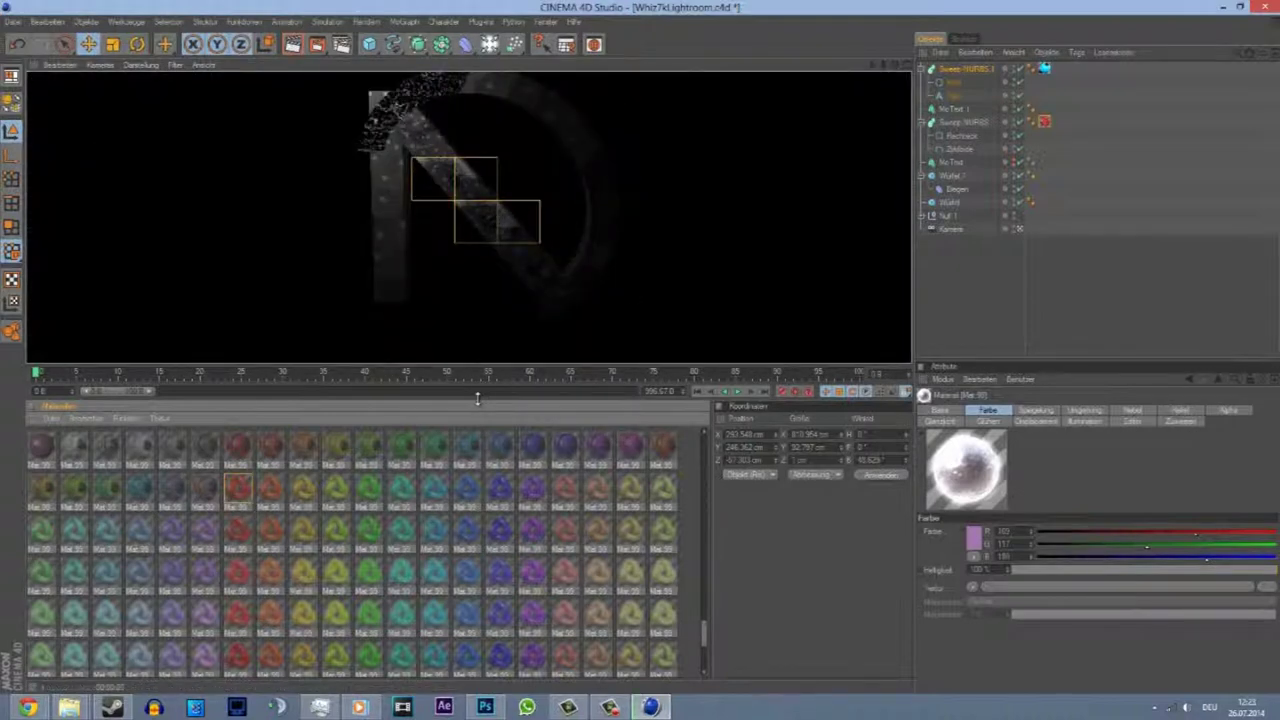
{"action": "scroll", "coordinate": [400, 560], "scroll_direction": "down", "scroll_amount": 5}
- Turn on reflection for the white Yellow material using a Fresnel texture
{"action": "double_click", "coordinate": [204, 650]}
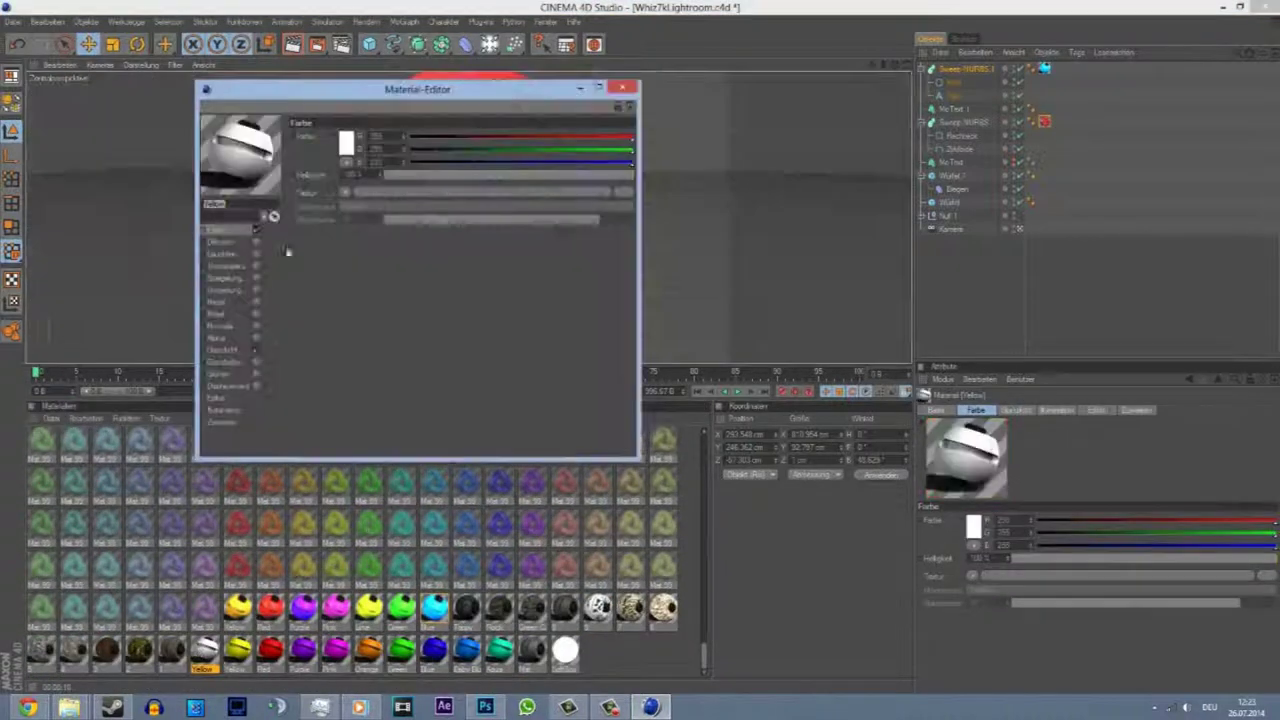
{"action": "left_click", "coordinate": [350, 140]}
{"action": "left_click", "coordinate": [320, 203]}
{"action": "left_click", "coordinate": [226, 278]}
{"action": "left_click", "coordinate": [347, 204]}
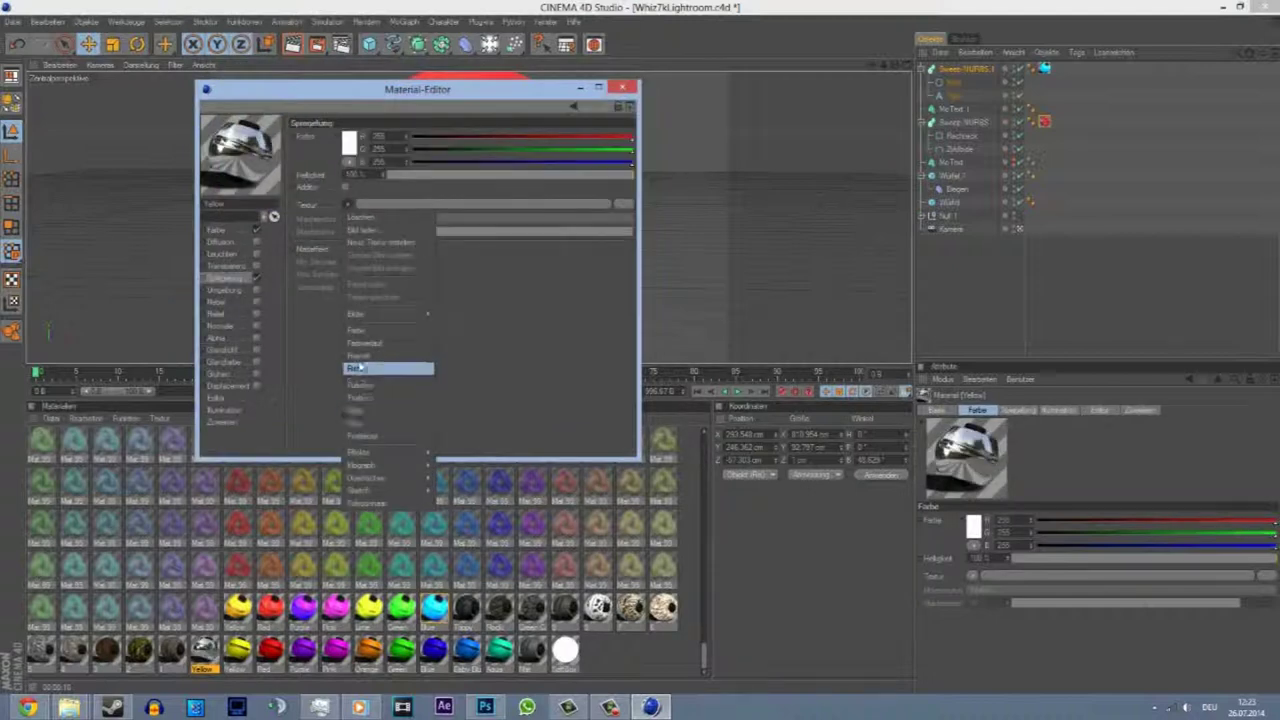
{"action": "left_click", "coordinate": [386, 366]}
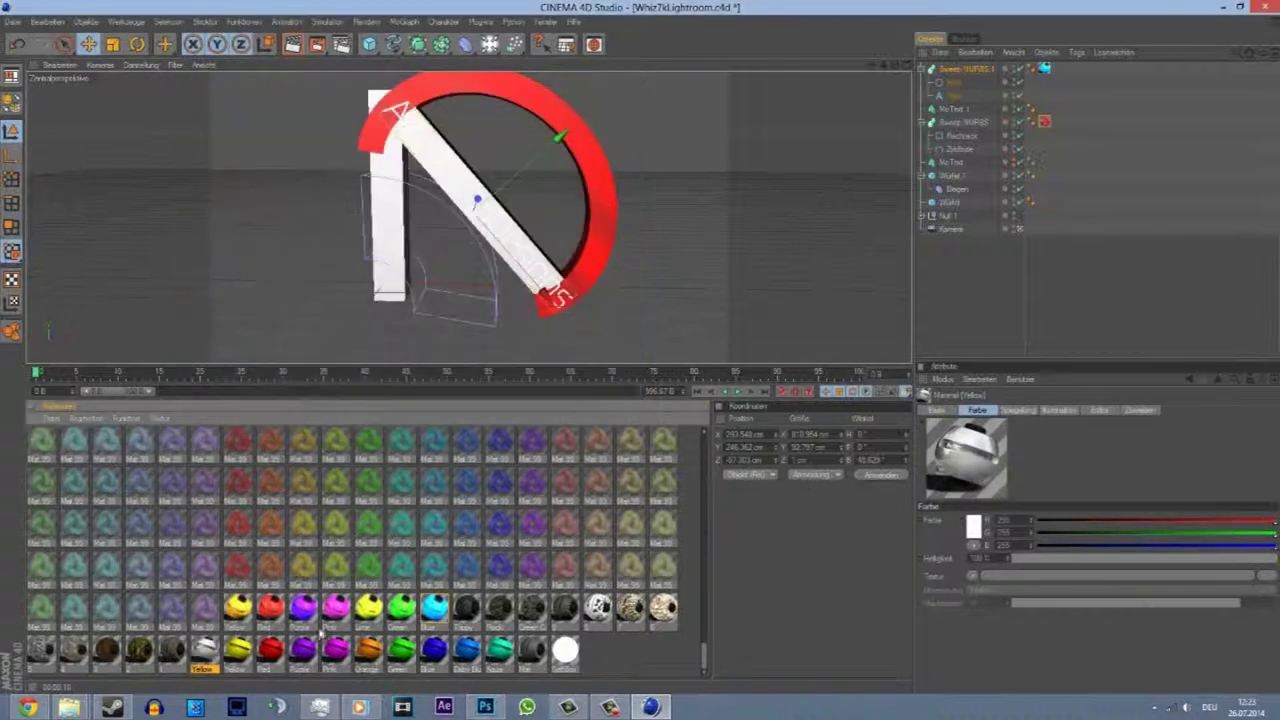
- Apply the reflective material to Würfel and Red to the text Sweep-NURBS, checking with preview renders
{"action": "left_click_drag", "start_coordinate": [960, 176], "coordinate": [950, 202]}
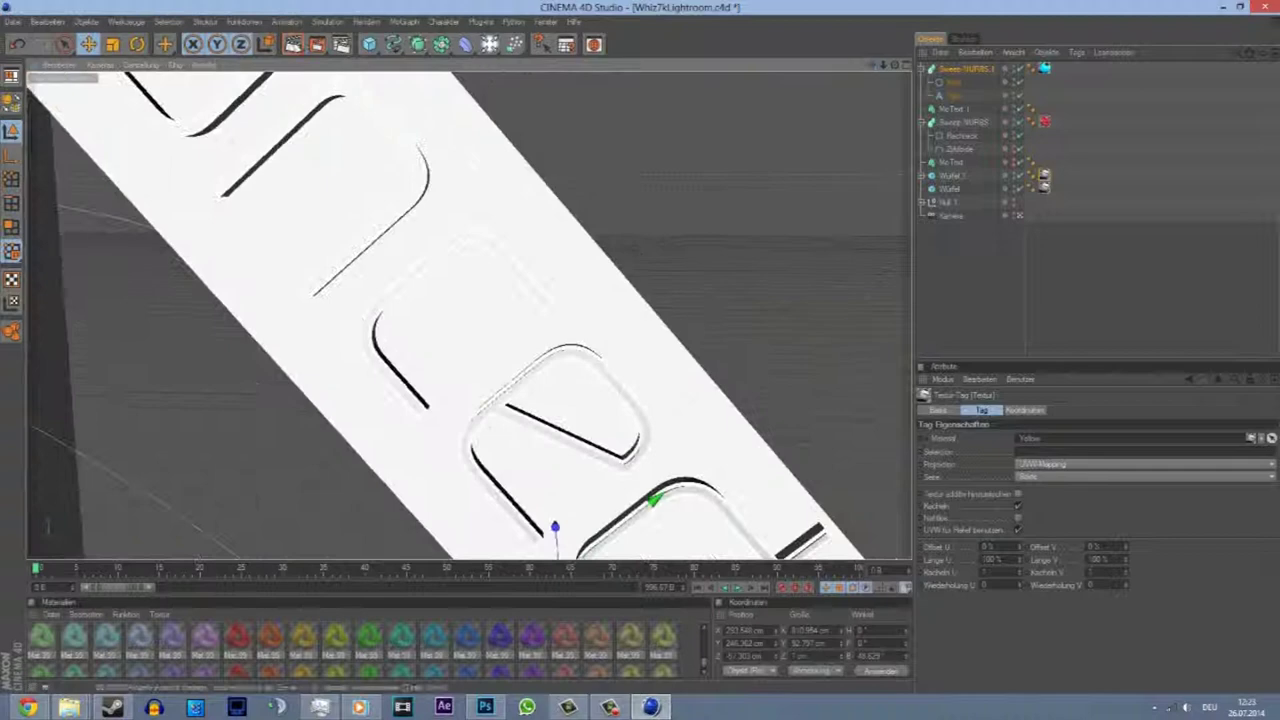
{"action": "left_click", "coordinate": [292, 44]}
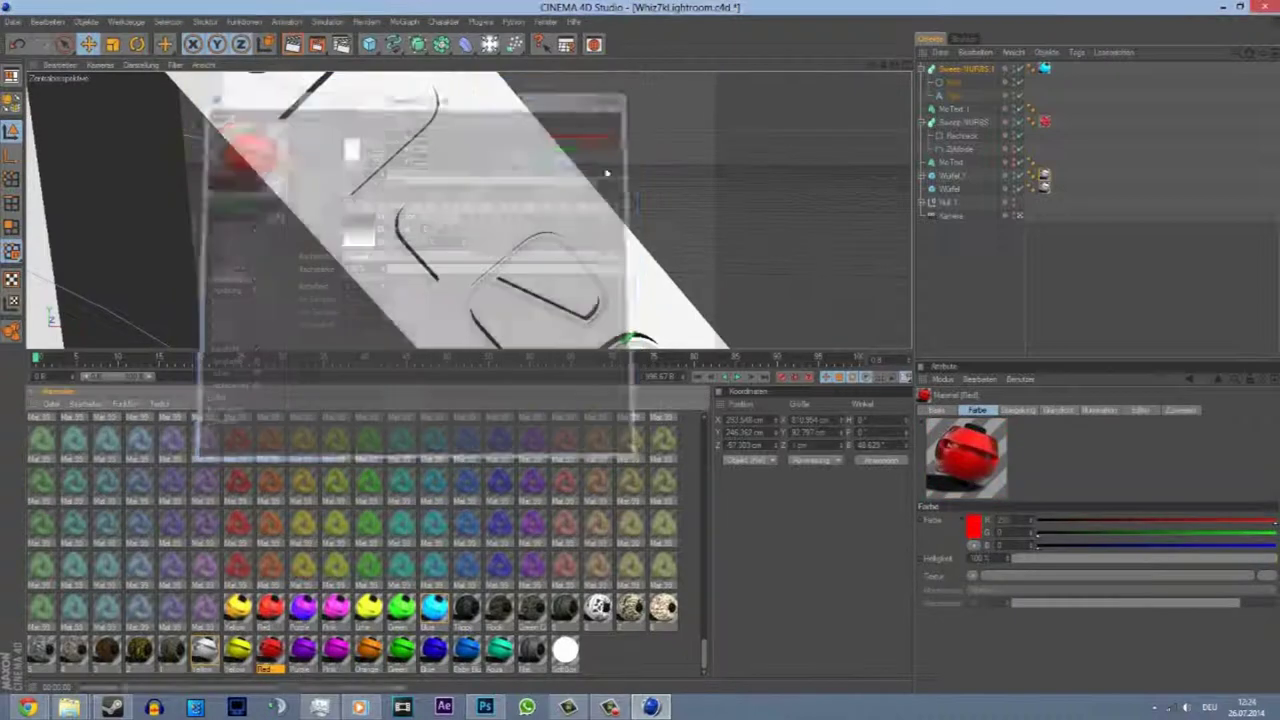
{"action": "left_click_drag", "start_coordinate": [1050, 72], "coordinate": [1044, 70]}
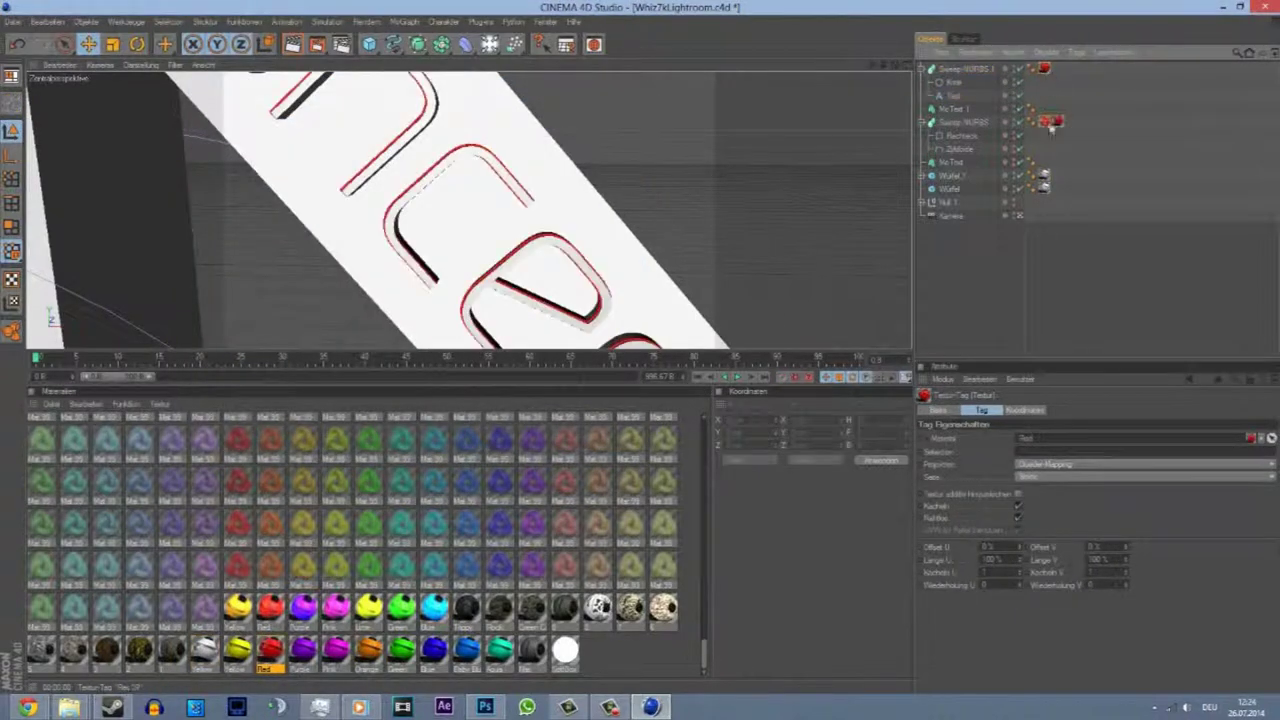
{"action": "left_click", "coordinate": [1000, 240]}
{"action": "key", "text": "ctrl+r"}
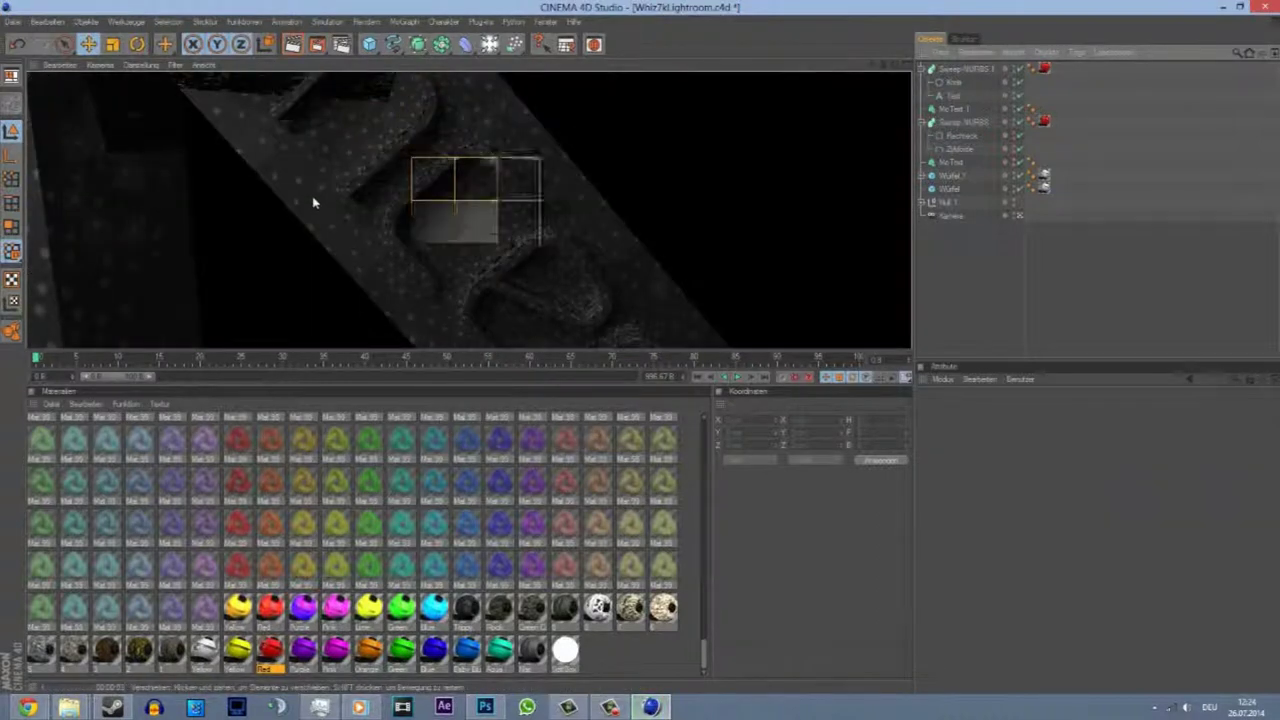
- Switch the Yellow material's reflection texture to a gradient and close the Material Editor
{"action": "double_click", "coordinate": [204, 650]}
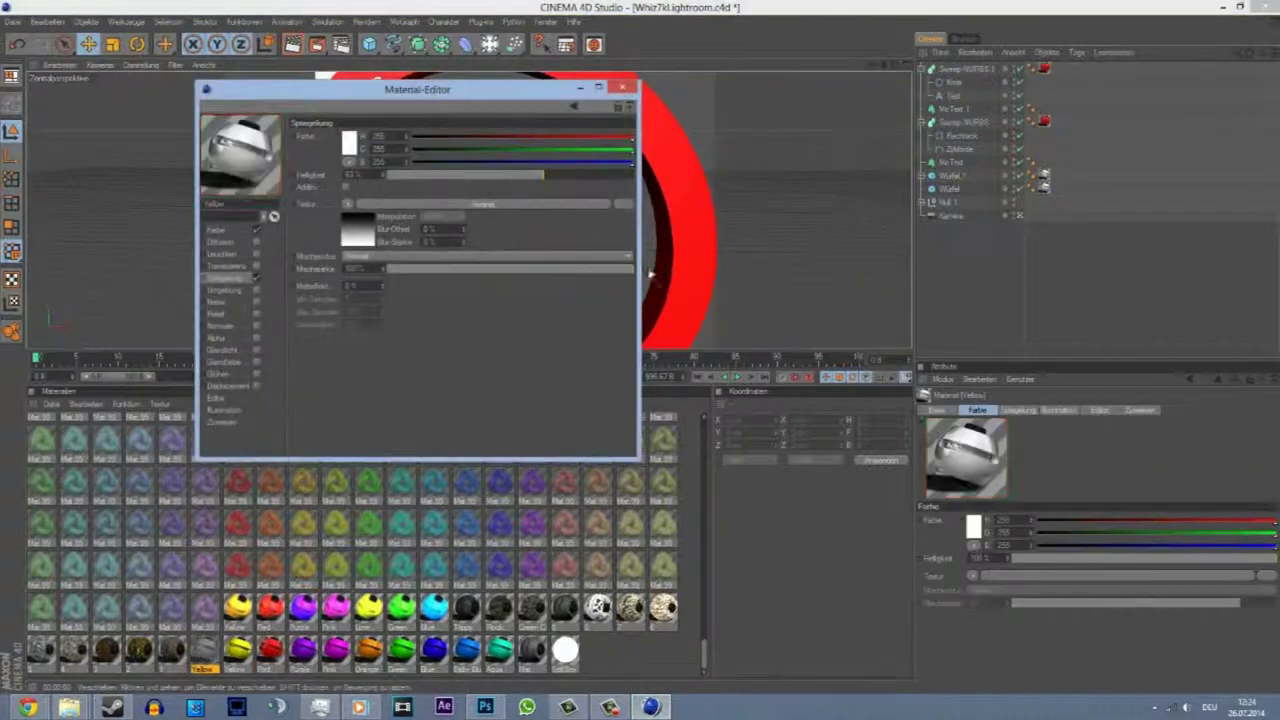
{"action": "left_click", "coordinate": [347, 204]}
{"action": "left_click", "coordinate": [375, 320]}
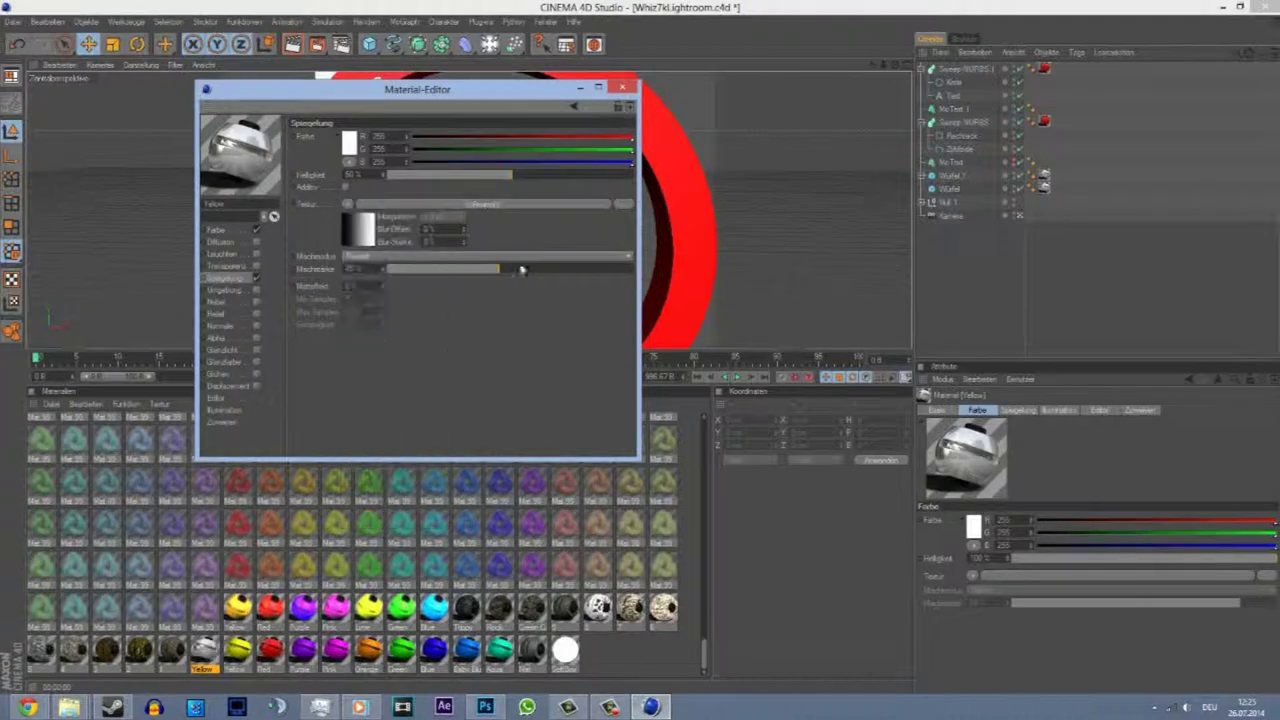
{"action": "key", "text": "Escape"}
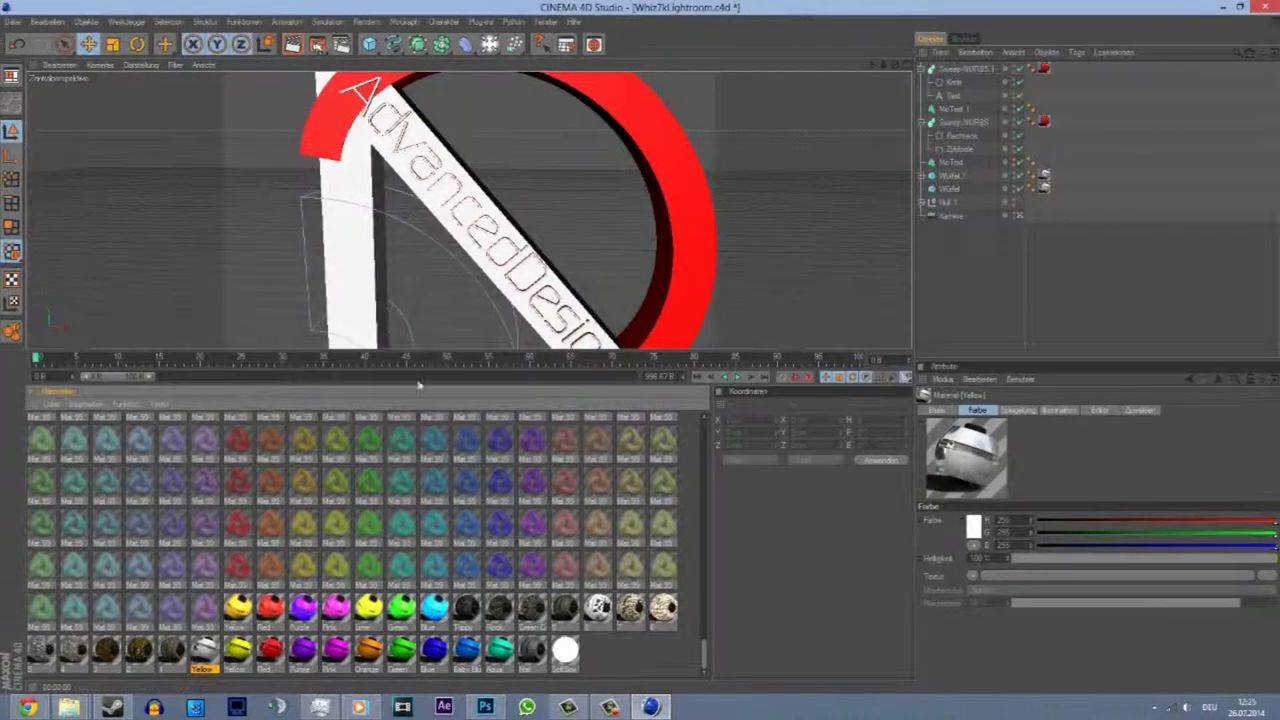
- Enlarge the 3D view, select one of the scene lights, and browse the render effects list
{"action": "left_click_drag", "start_coordinate": [411, 388], "coordinate": [411, 588]}
{"action": "left_click", "coordinate": [921, 202]}
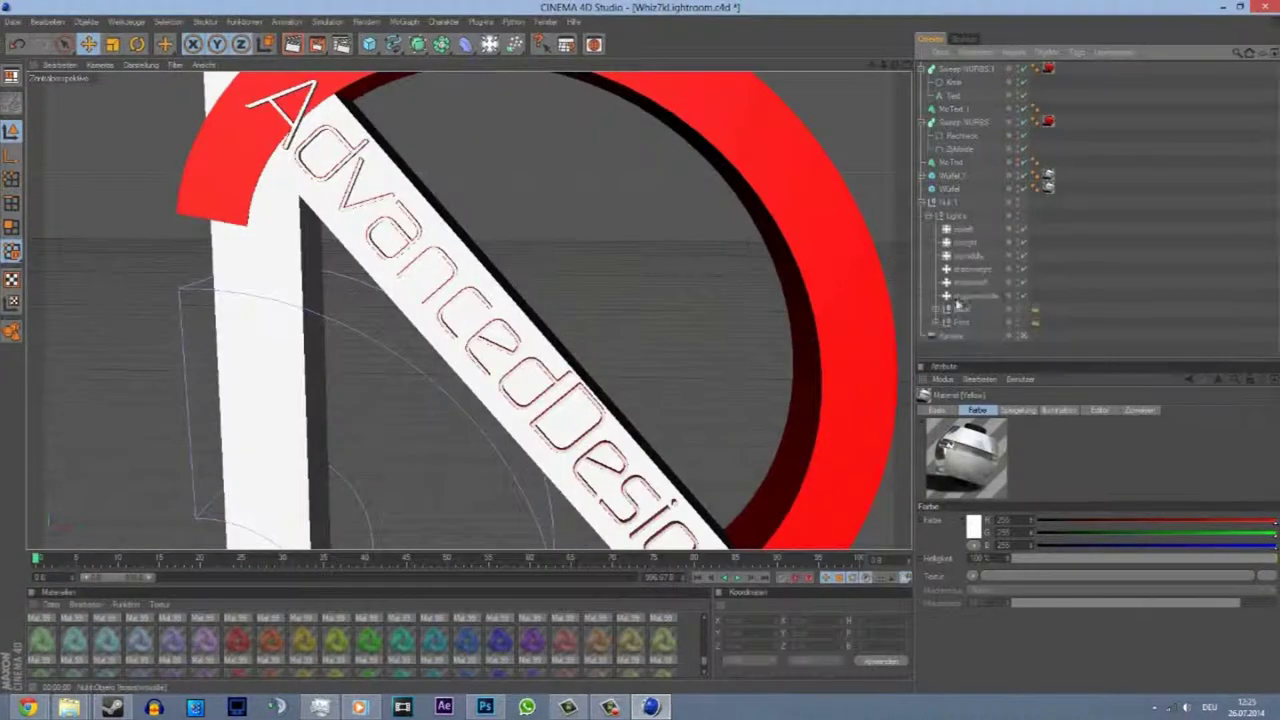
{"action": "left_click", "coordinate": [958, 294]}
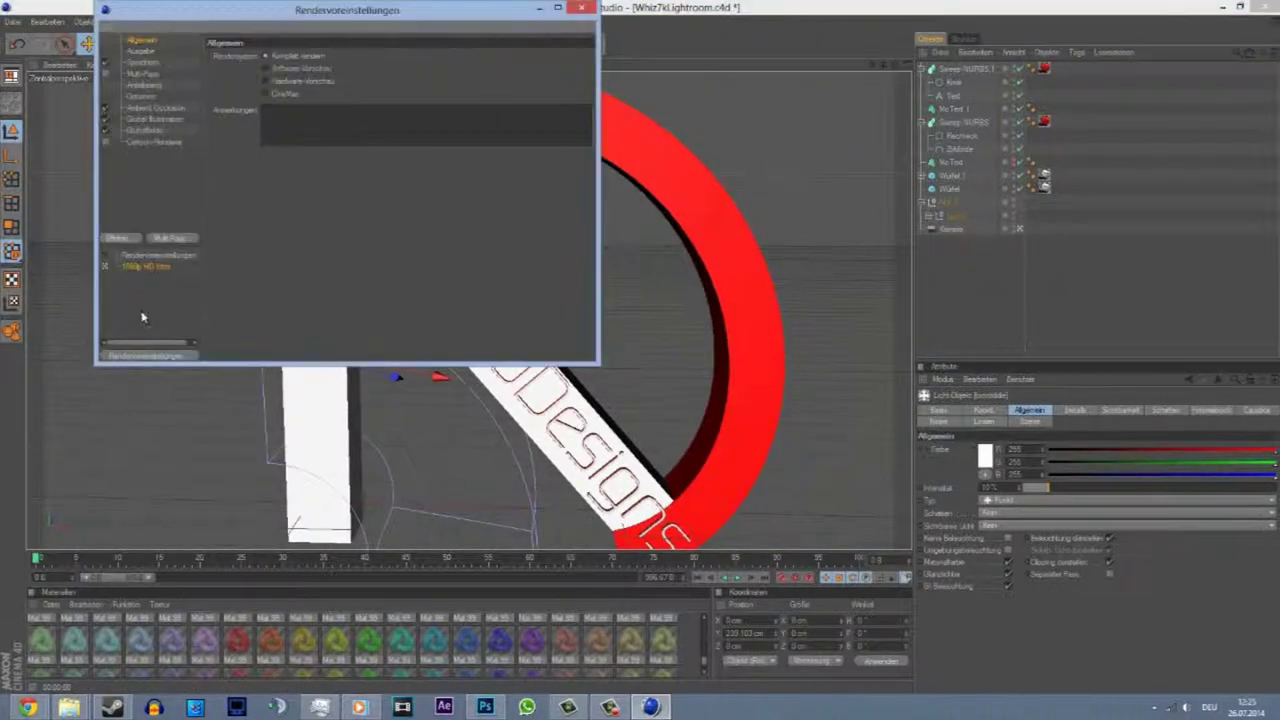
{"action": "left_click", "coordinate": [117, 238]}
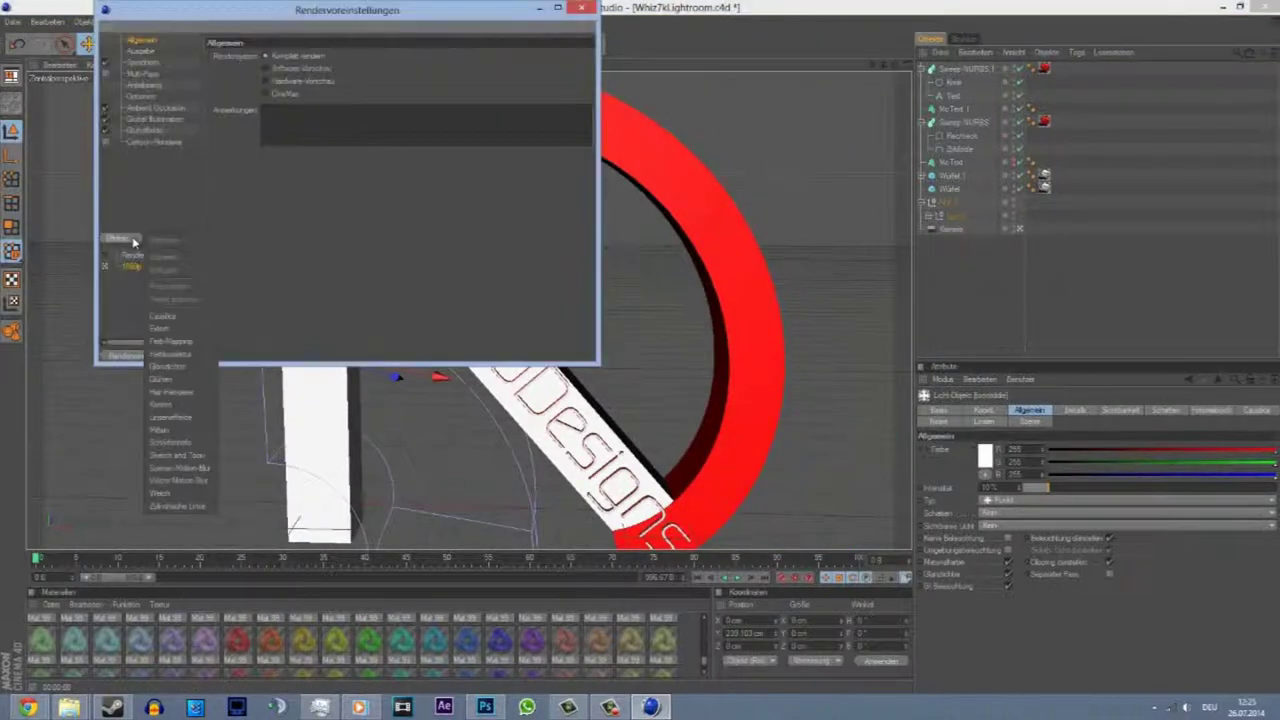
{"action": "key", "text": "Escape"}
- Save render output as 'logo' in a new 'AdvancedDesigns Logo u. Banner' folder under Intros usw/Speeds
{"action": "left_click", "coordinate": [141, 51]}
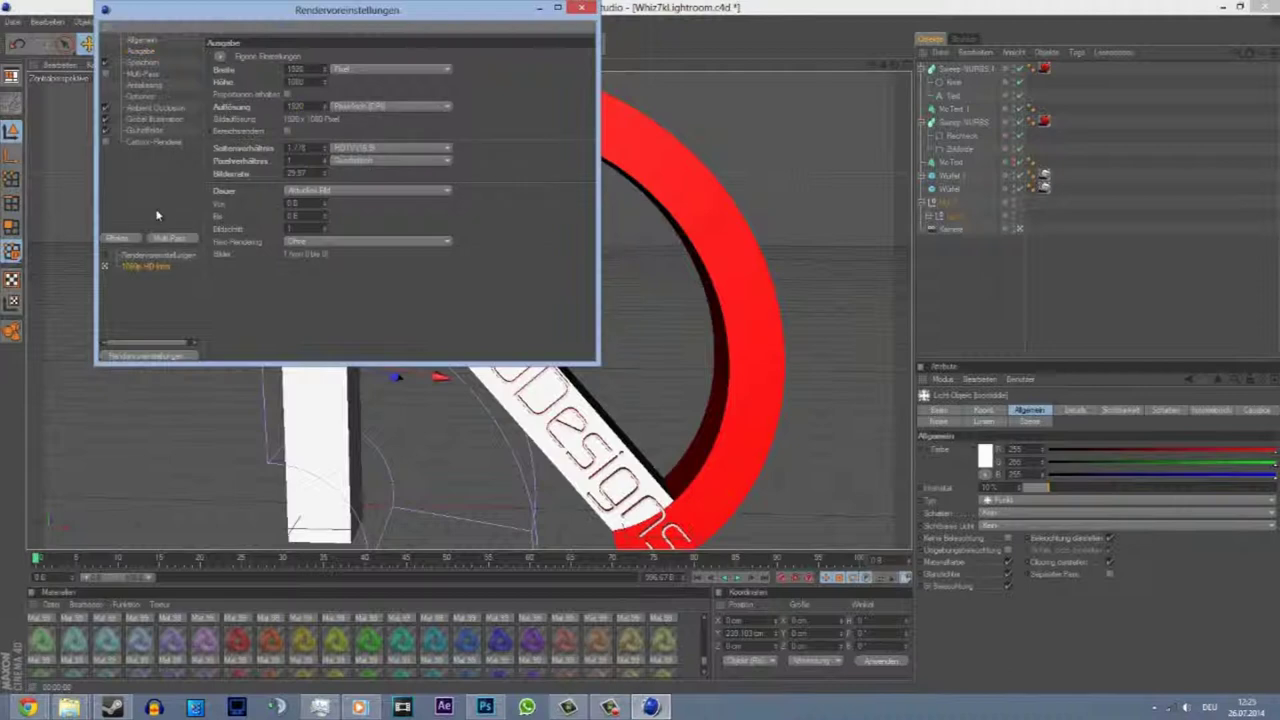
{"action": "left_click", "coordinate": [145, 62]}
{"action": "left_click", "coordinate": [432, 110]}
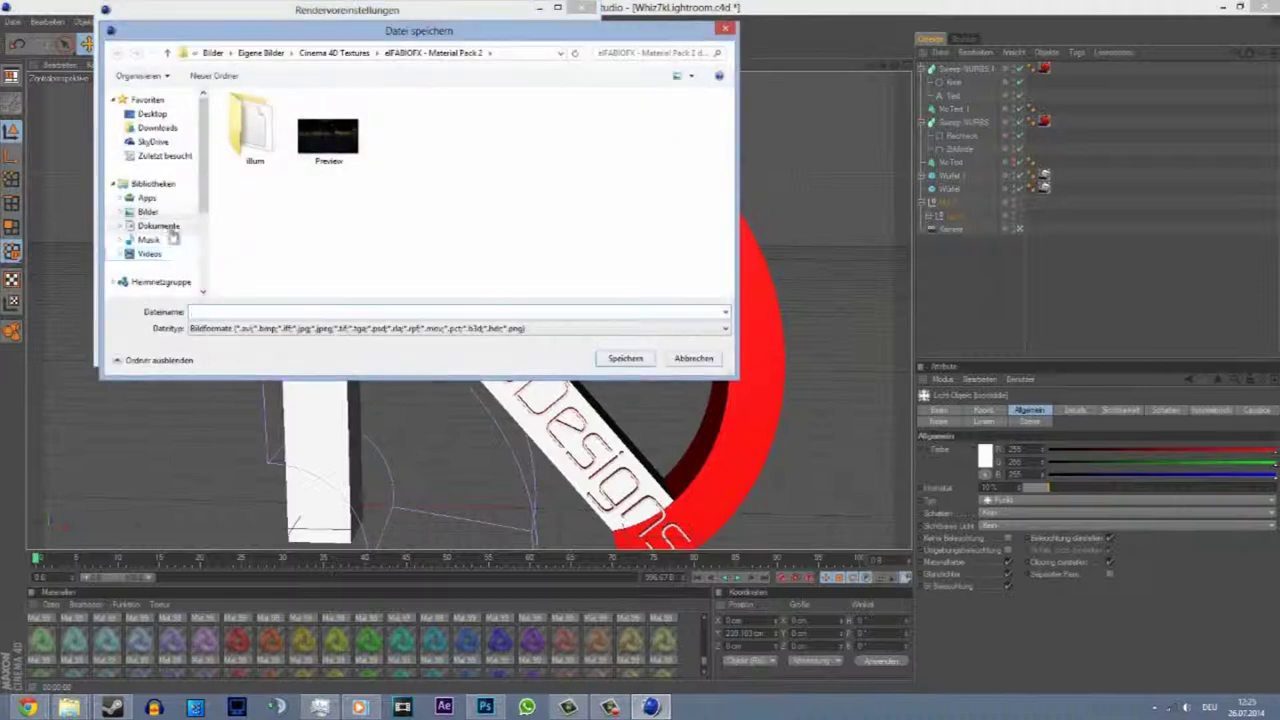
{"action": "double_click", "coordinate": [545, 140]}
{"action": "double_click", "coordinate": [608, 212]}
{"action": "right_click", "coordinate": [568, 108]}
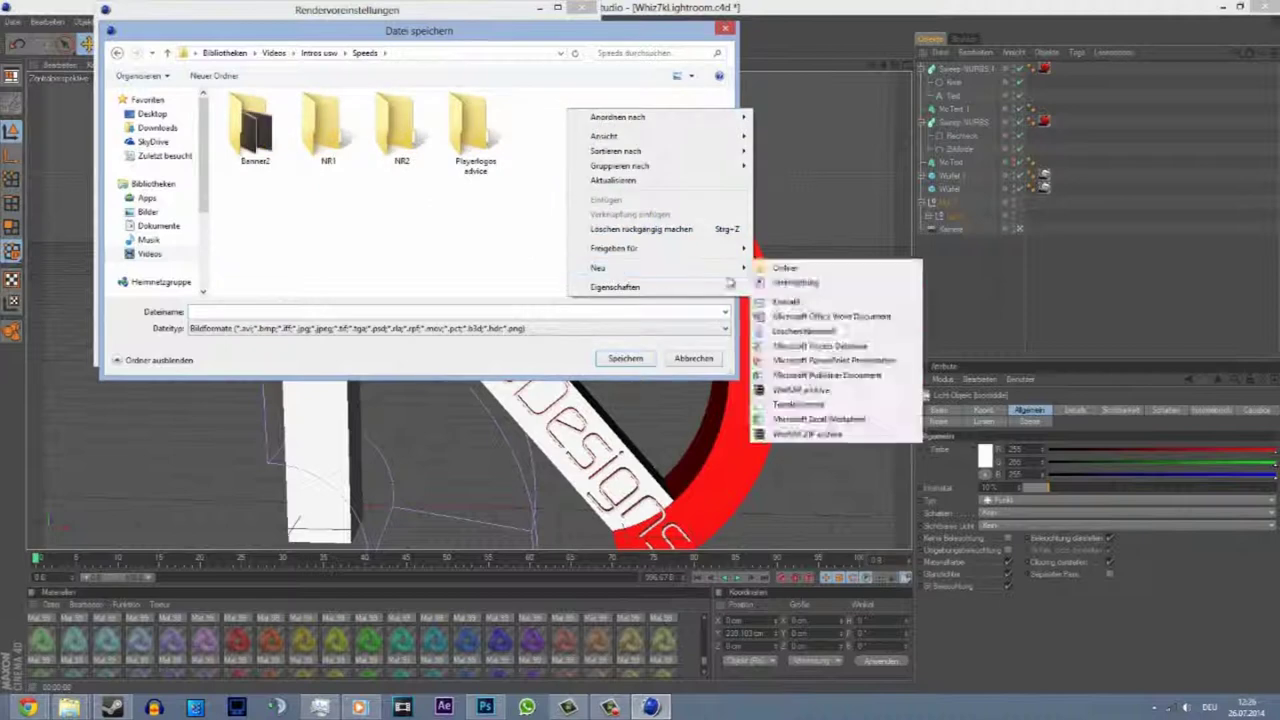
{"action": "left_click", "coordinate": [880, 260]}
{"action": "type", "text": "AdvancedDesigns Logo's Bi"}
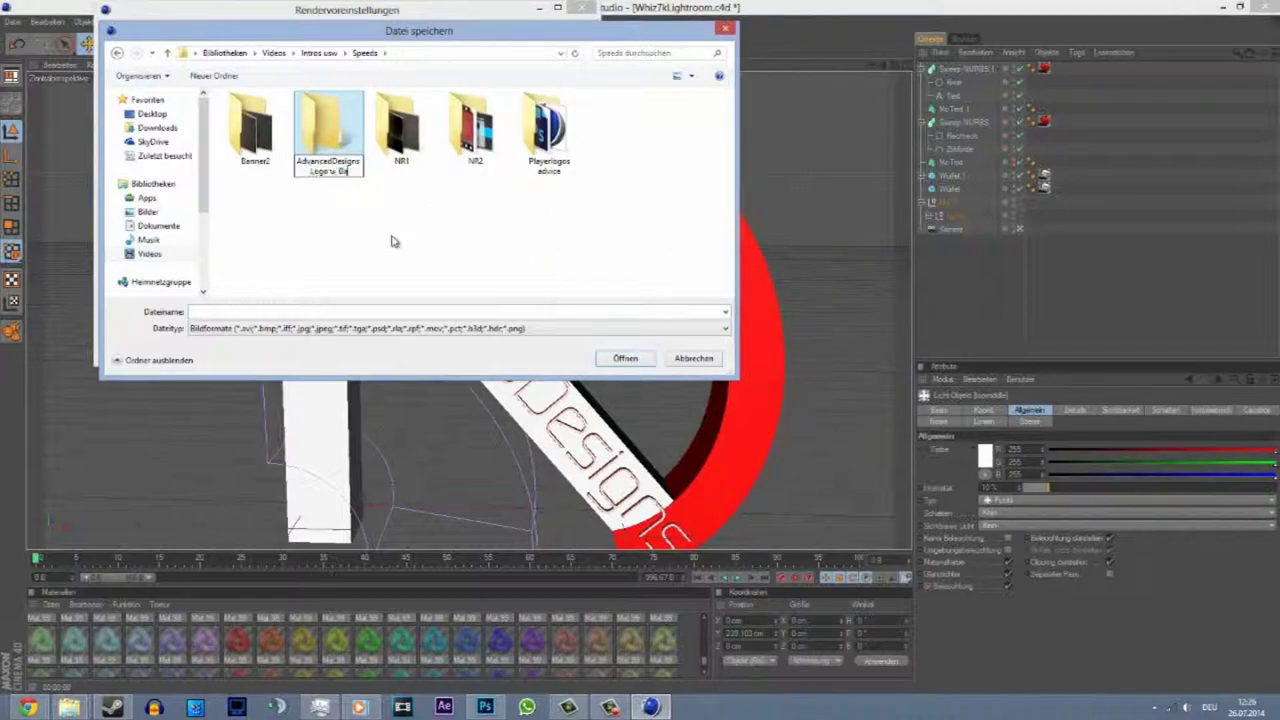
{"action": "key", "text": "Return"}
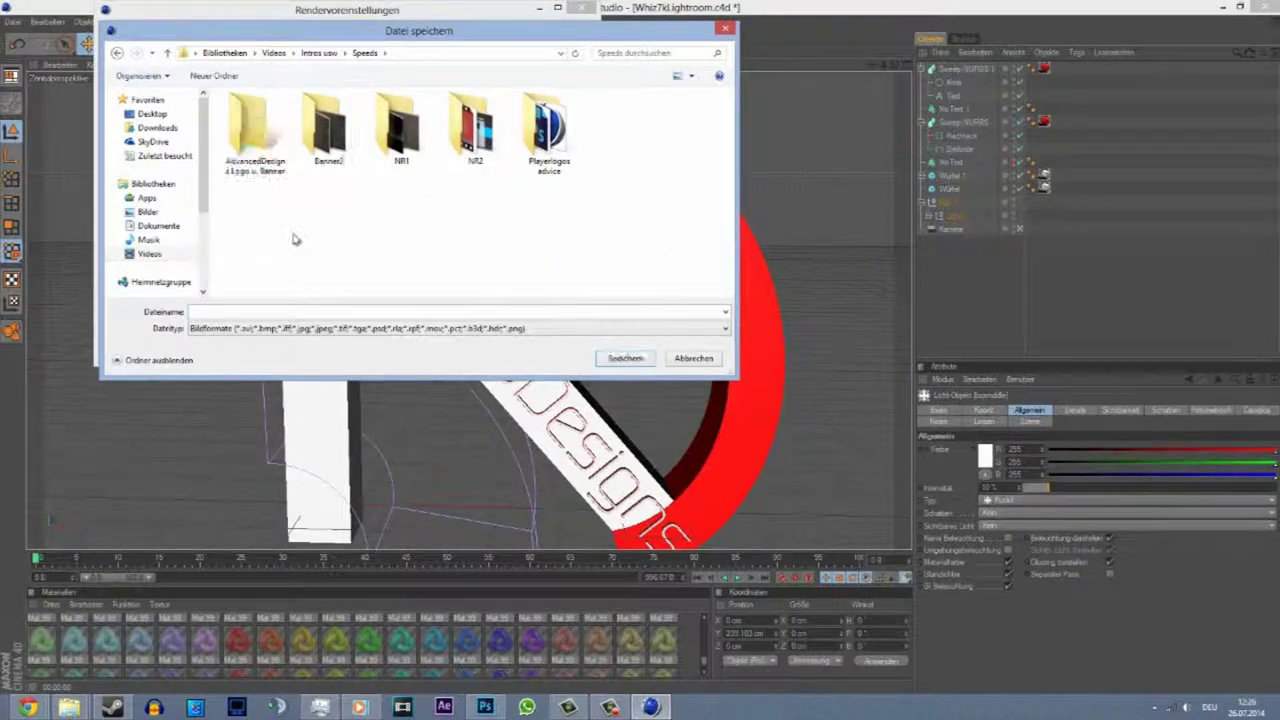
{"action": "key", "text": "Return"}
{"action": "left_click", "coordinate": [638, 362]}
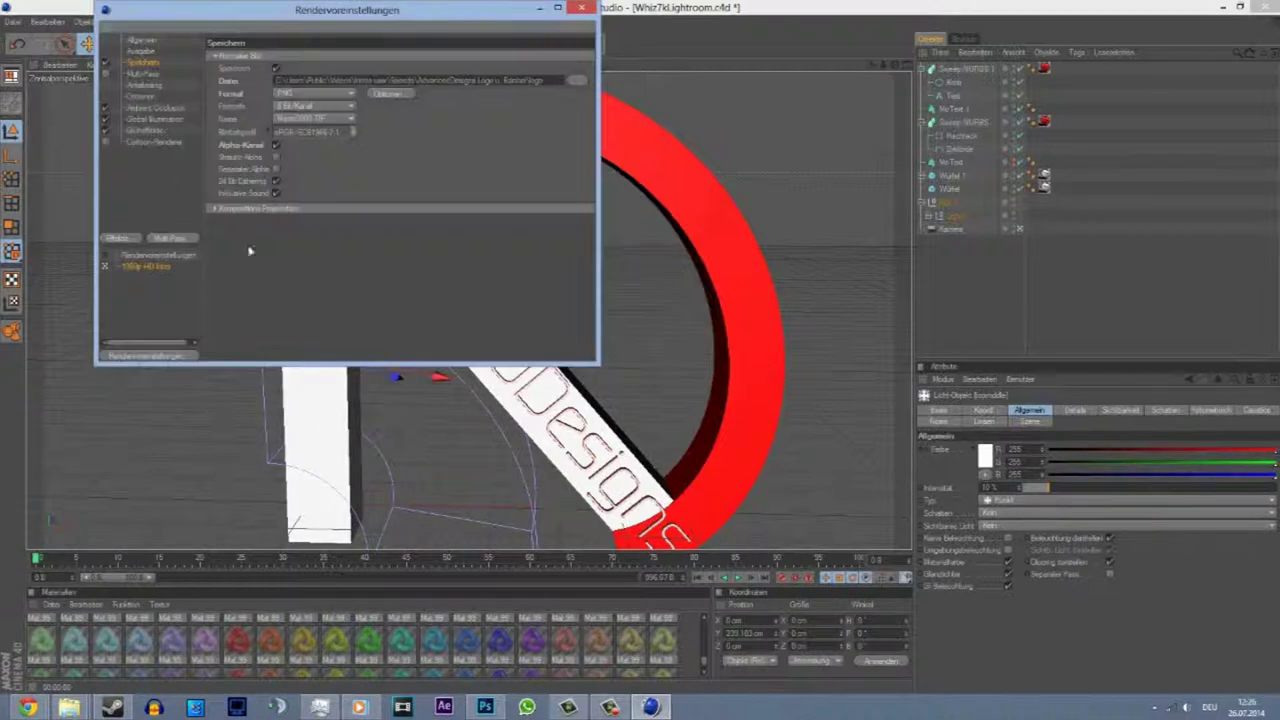
- Check the anti-aliasing filter and close the Render Settings
{"action": "left_click", "coordinate": [141, 50]}
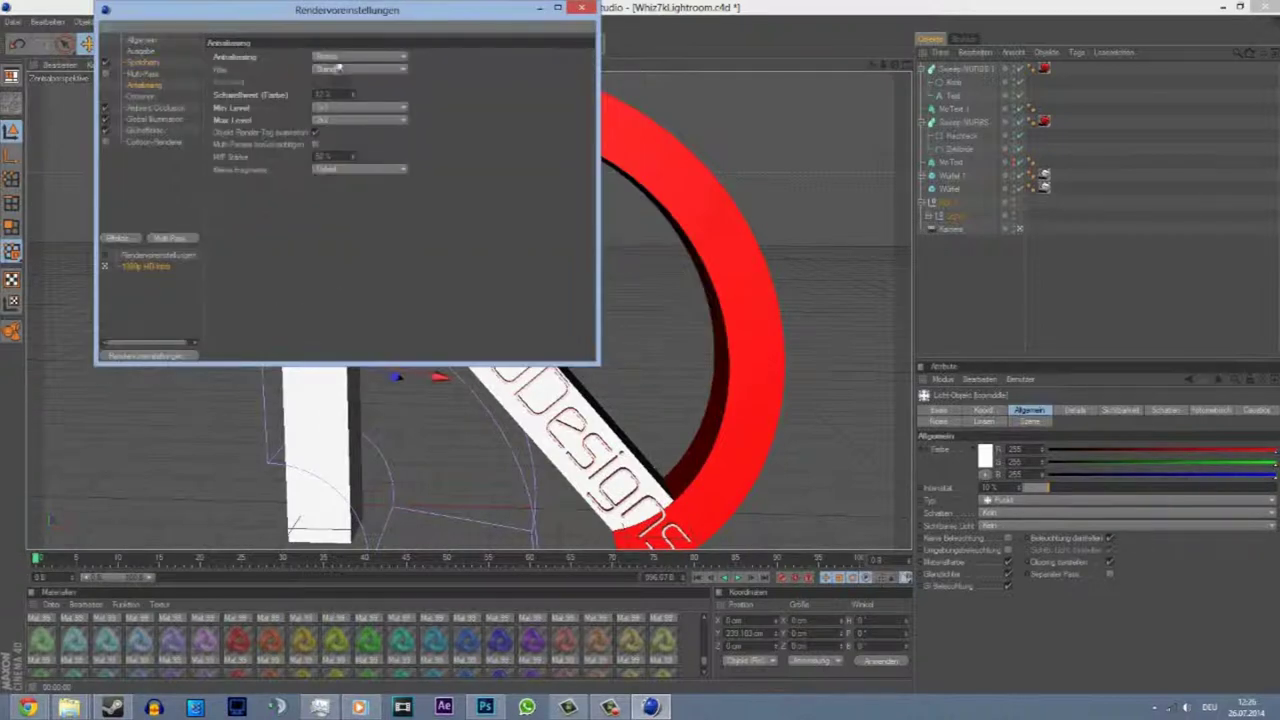
{"action": "left_click", "coordinate": [581, 8]}
{"action": "left_click", "coordinate": [292, 44]}
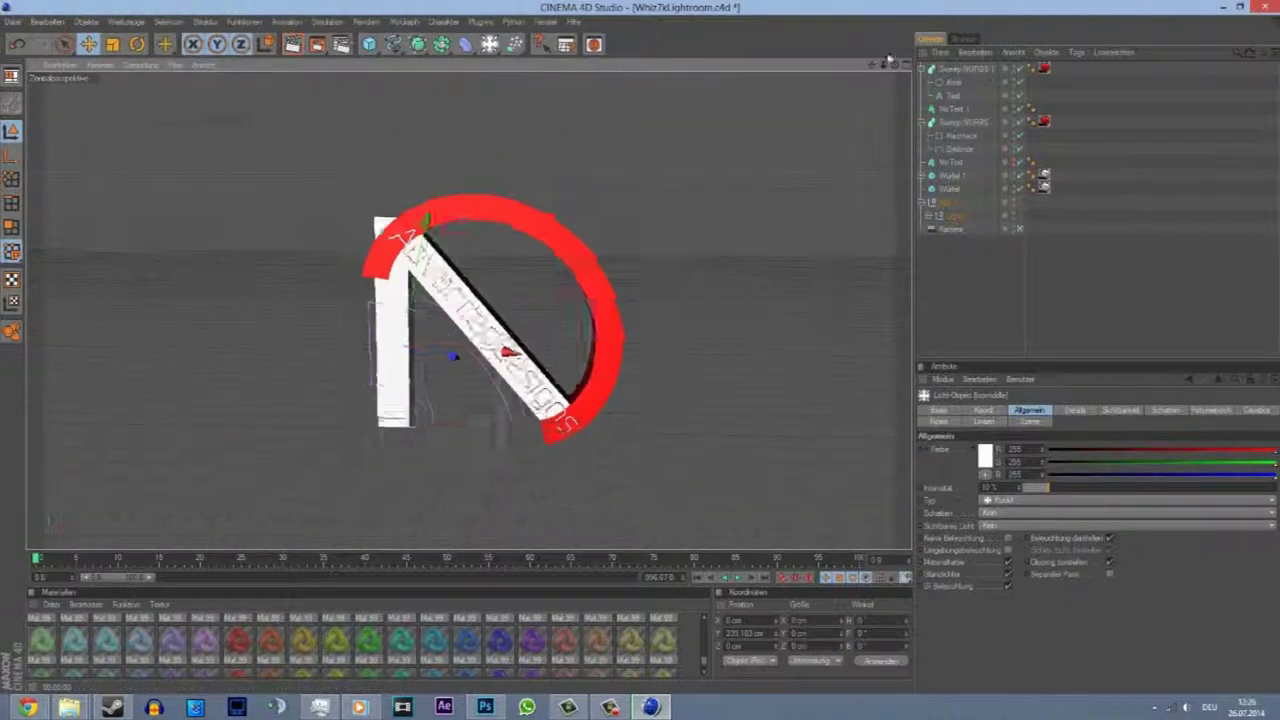
{"action": "left_click", "coordinate": [1019, 229]}
{"action": "left_click", "coordinate": [1016, 205]}
{"action": "left_click", "coordinate": [928, 215]}
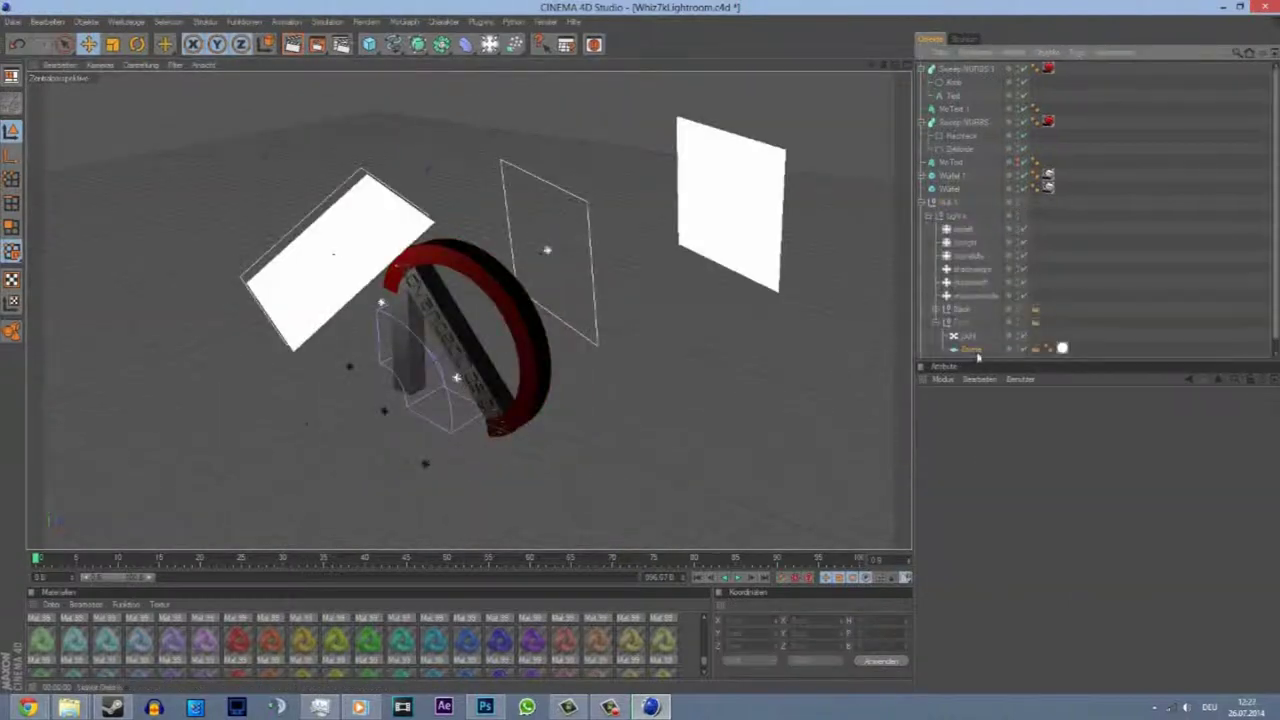
{"action": "left_click", "coordinate": [970, 349]}
{"action": "scroll", "coordinate": [680, 366], "scroll_direction": "up", "scroll_amount": 3}
{"action": "scroll", "coordinate": [640, 350], "scroll_direction": "up", "scroll_amount": 3}
{"action": "left_click_drag", "start_coordinate": [632, 349], "coordinate": [333, 254], "text": "alt"}
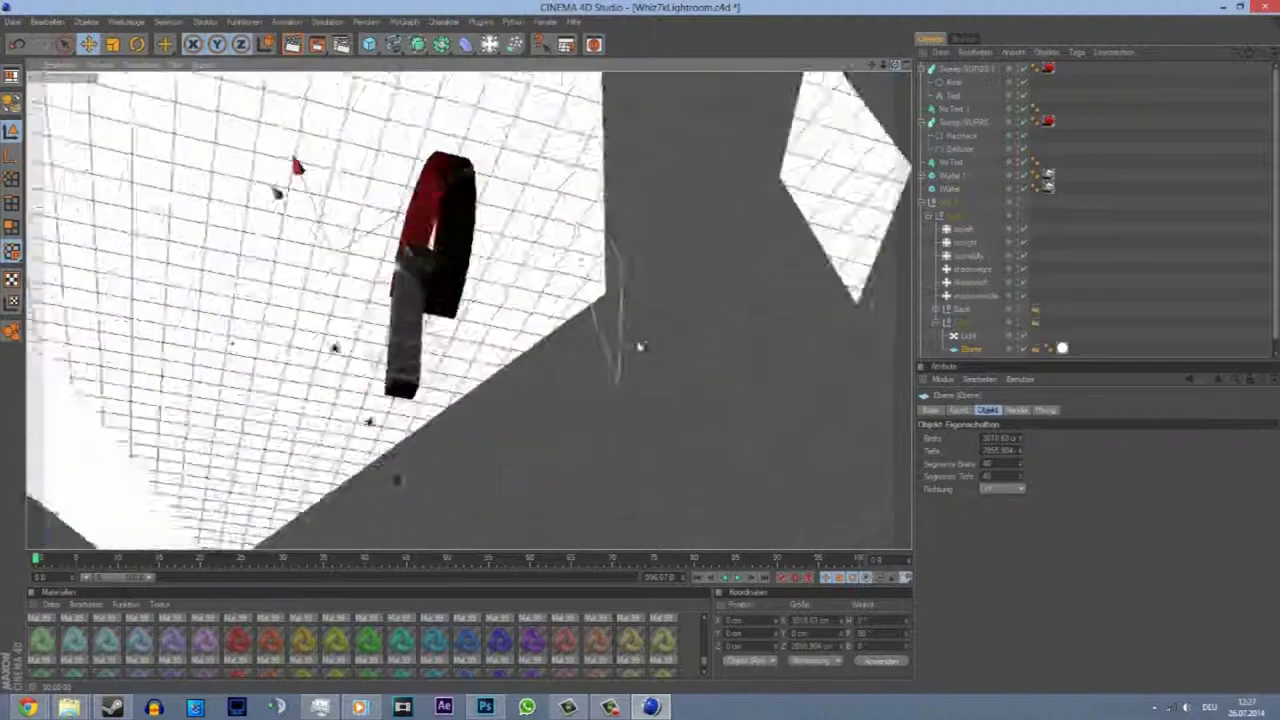
{"action": "key", "text": "h"}
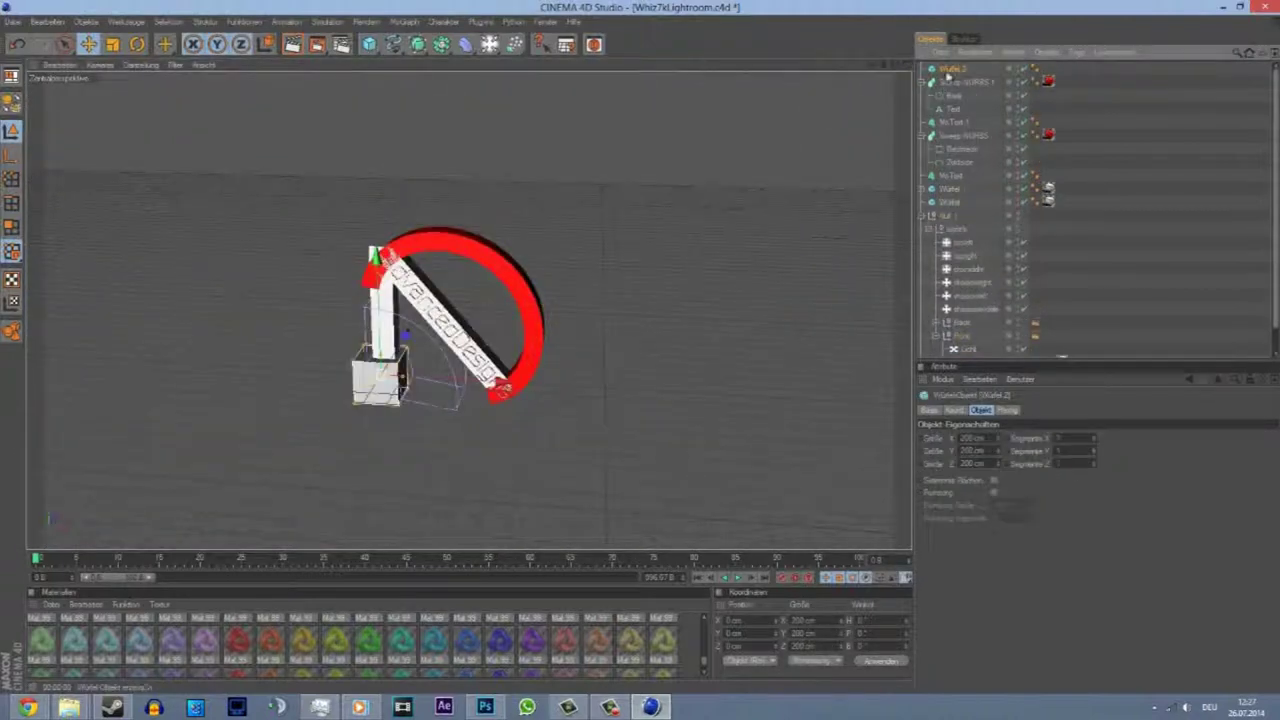
{"action": "left_click", "coordinate": [292, 44]}
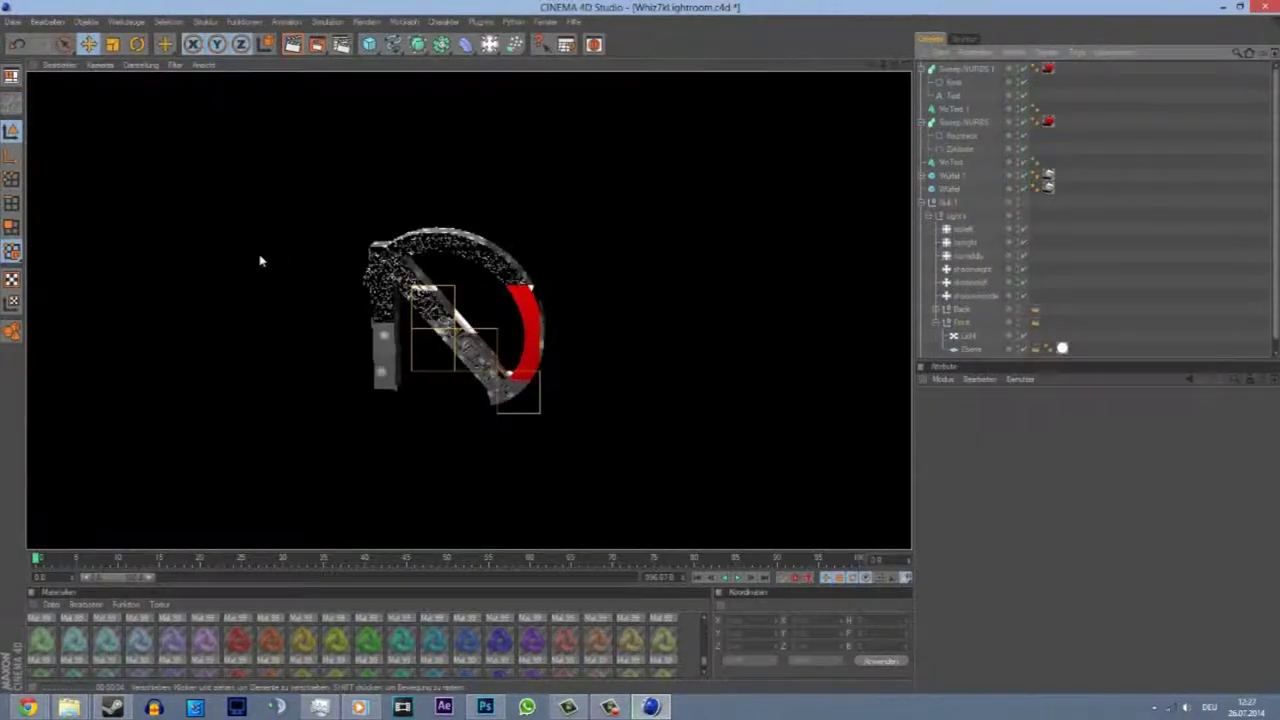
{"action": "left_click_drag", "start_coordinate": [255, 272], "coordinate": [643, 357], "text": "alt"}
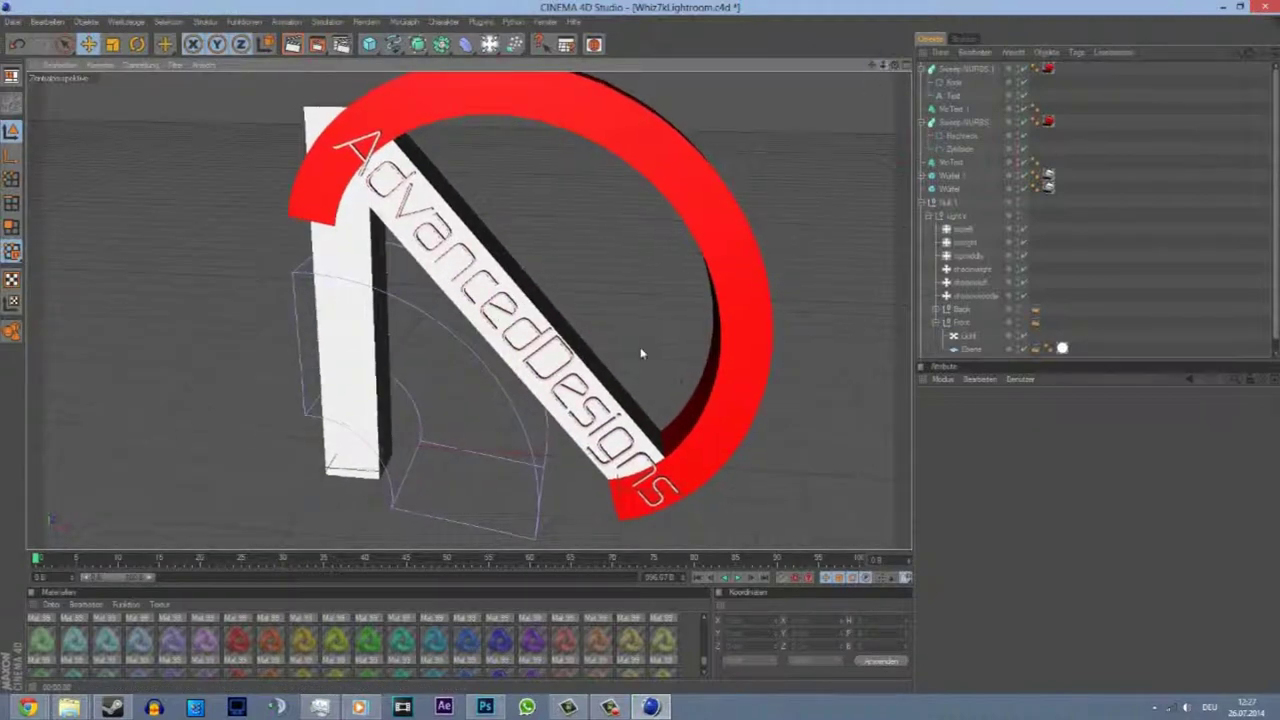
{"action": "key", "text": "ctrl+r"}
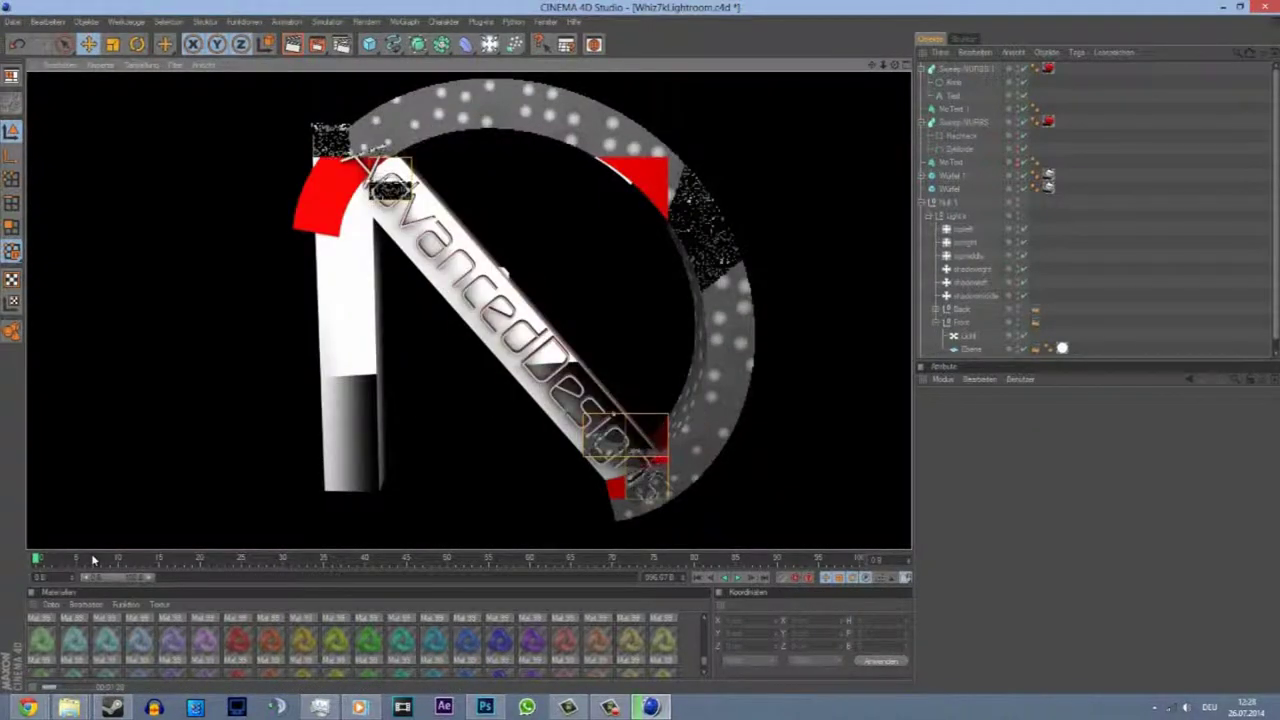
{"action": "scroll", "coordinate": [337, 326], "scroll_direction": "down", "scroll_amount": 3}
- Inspect the Ebene plane, the AdvancedDesigns text object and the MoText 1 lettering
{"action": "left_click", "coordinate": [970, 349]}
{"action": "scroll", "coordinate": [646, 356], "scroll_direction": "down", "scroll_amount": 2}
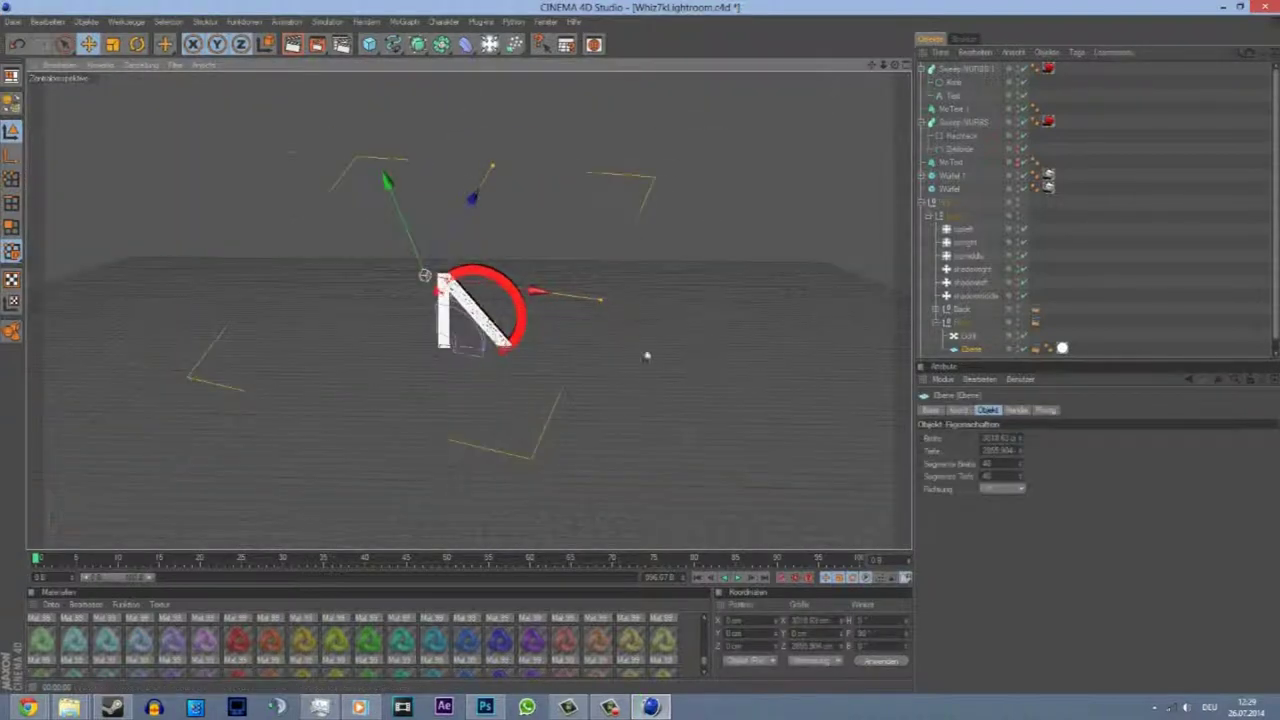
{"action": "scroll", "coordinate": [491, 190], "scroll_direction": "up", "scroll_amount": 2}
{"action": "scroll", "coordinate": [491, 190], "scroll_direction": "up", "scroll_amount": 3}
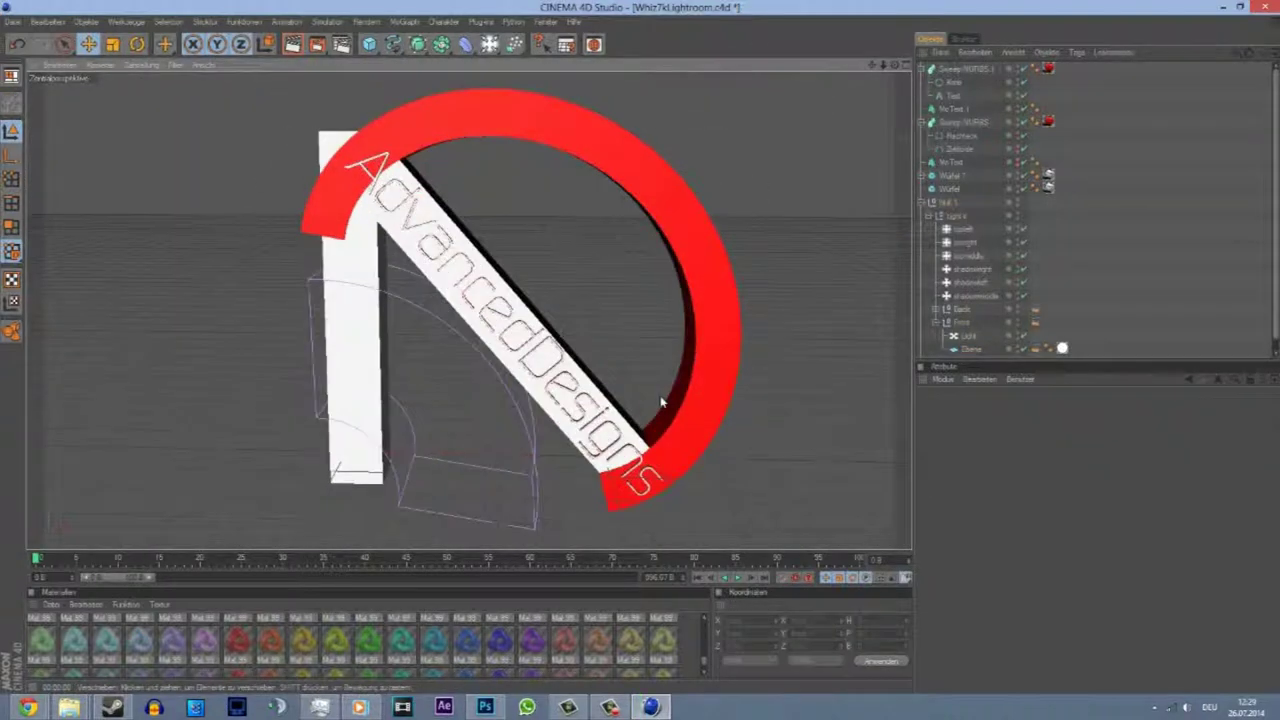
{"action": "left_click", "coordinate": [943, 72]}
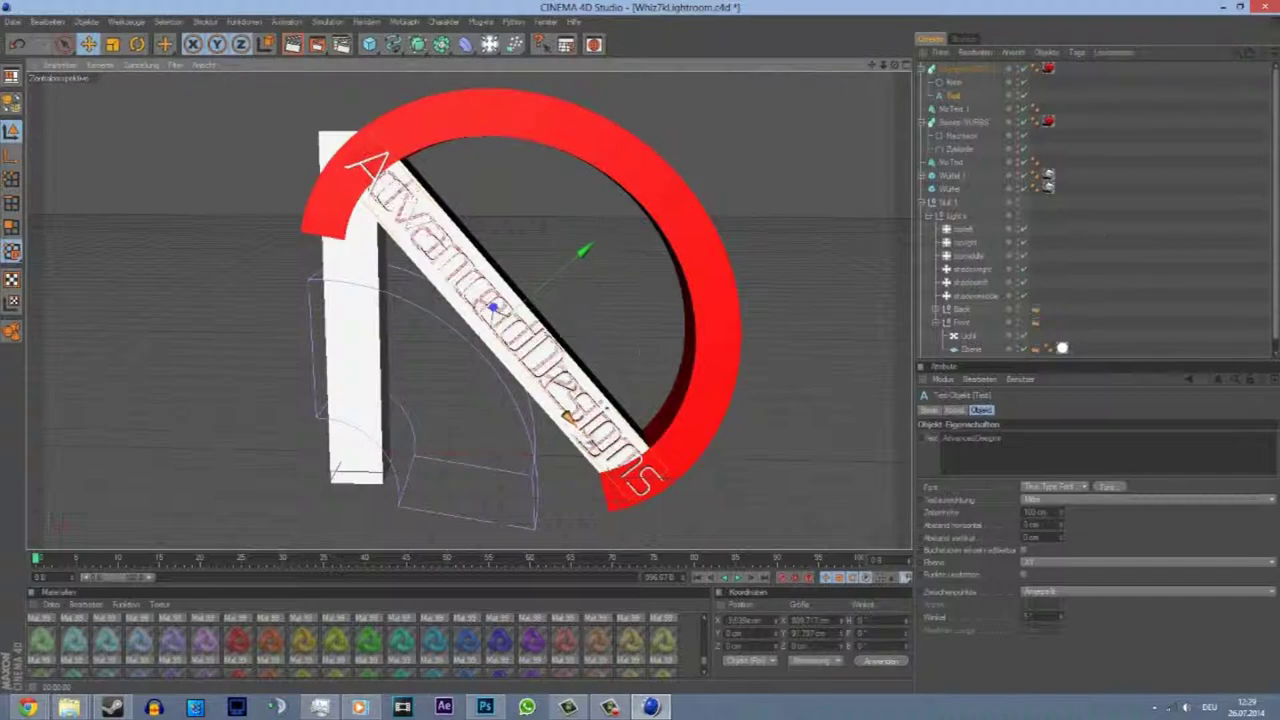
{"action": "left_click", "coordinate": [576, 452]}
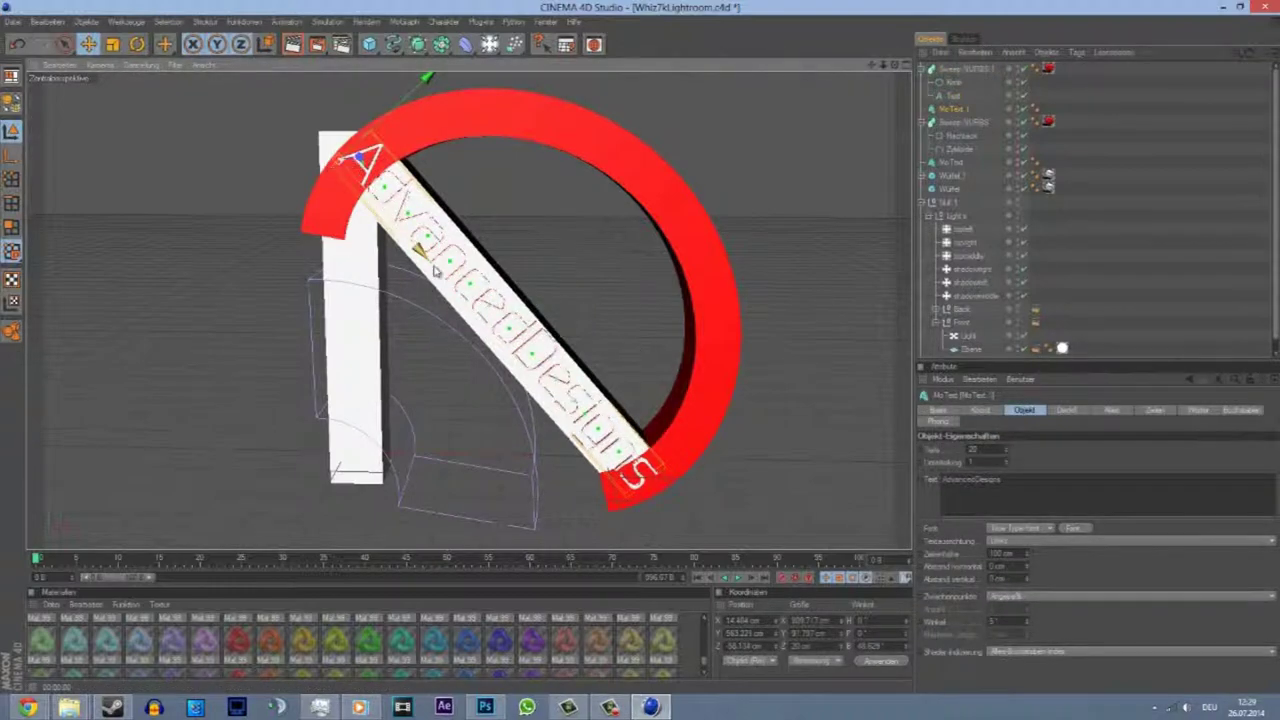
{"action": "scroll", "coordinate": [435, 272], "scroll_direction": "up", "scroll_amount": 5}
{"action": "scroll", "coordinate": [435, 272], "scroll_direction": "down", "scroll_amount": 2}
{"action": "scroll", "coordinate": [435, 272], "scroll_direction": "down", "scroll_amount": 2}
- Inspect Sweep NURBS 1, the red ring and its rectangle profile, then collapse the sweep group
{"action": "left_click", "coordinate": [830, 90]}
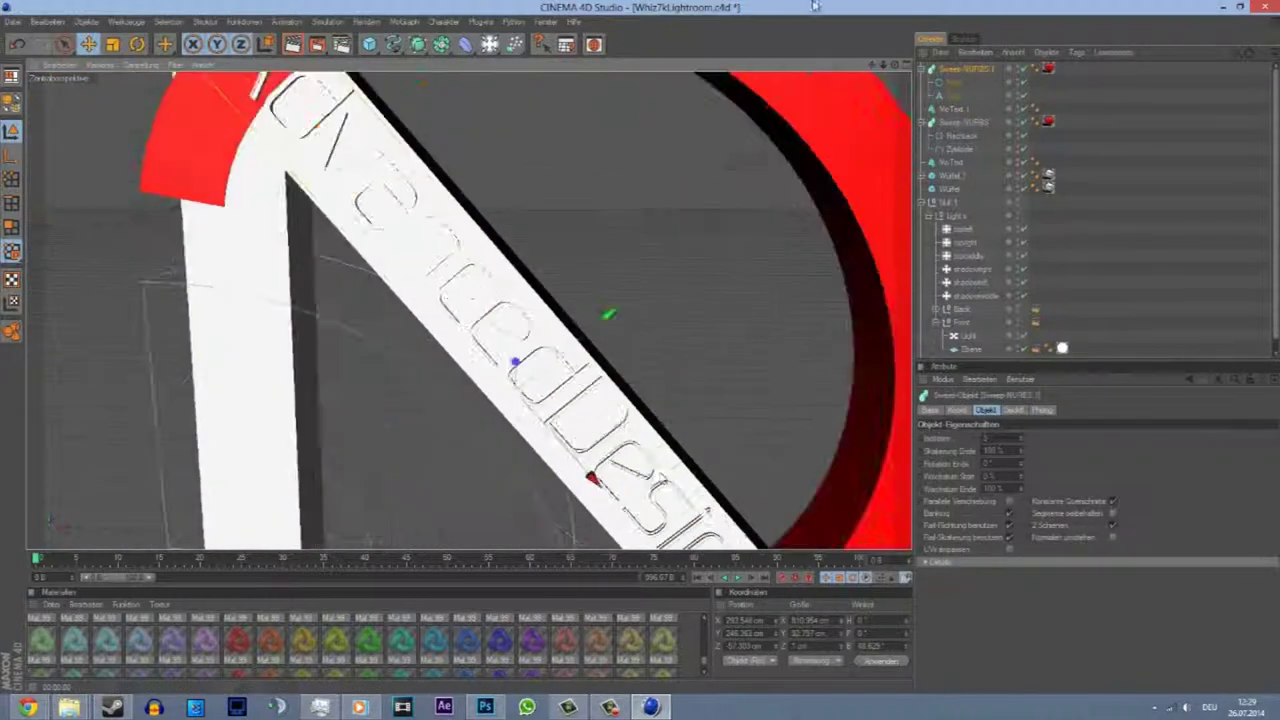
{"action": "scroll", "coordinate": [470, 300], "scroll_direction": "up", "scroll_amount": 3}
{"action": "scroll", "coordinate": [470, 300], "scroll_direction": "up", "scroll_amount": 2}
{"action": "mouse_move", "coordinate": [586, 420]}
{"action": "left_mouse_down", "text": "alt"}
{"action": "mouse_move", "coordinate": [648, 353]}
{"action": "mouse_move", "coordinate": [716, 215]}
{"action": "left_mouse_up", "text": "alt"}
{"action": "left_click", "coordinate": [643, 352]}
{"action": "scroll", "coordinate": [716, 215], "scroll_direction": "down", "scroll_amount": 3}
{"action": "left_click", "coordinate": [537, 323]}
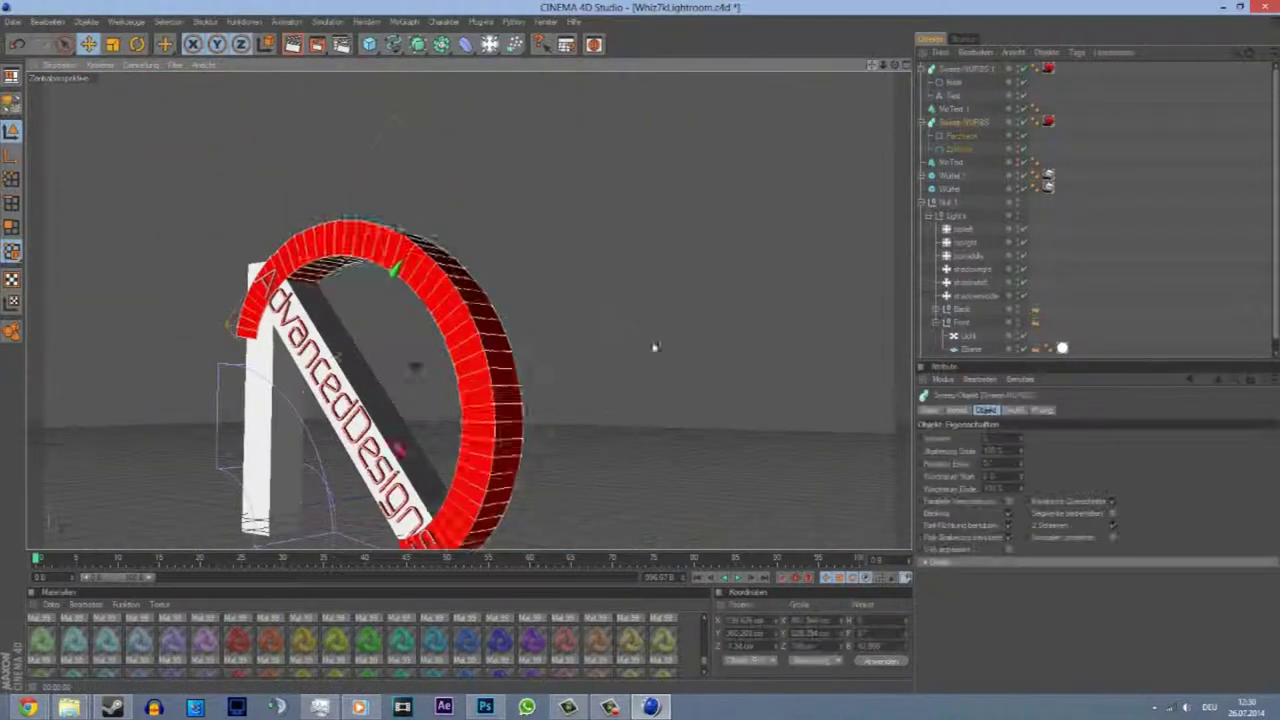
{"action": "left_click_drag", "start_coordinate": [654, 351], "coordinate": [700, 300], "text": "alt"}
{"action": "left_click", "coordinate": [962, 135]}
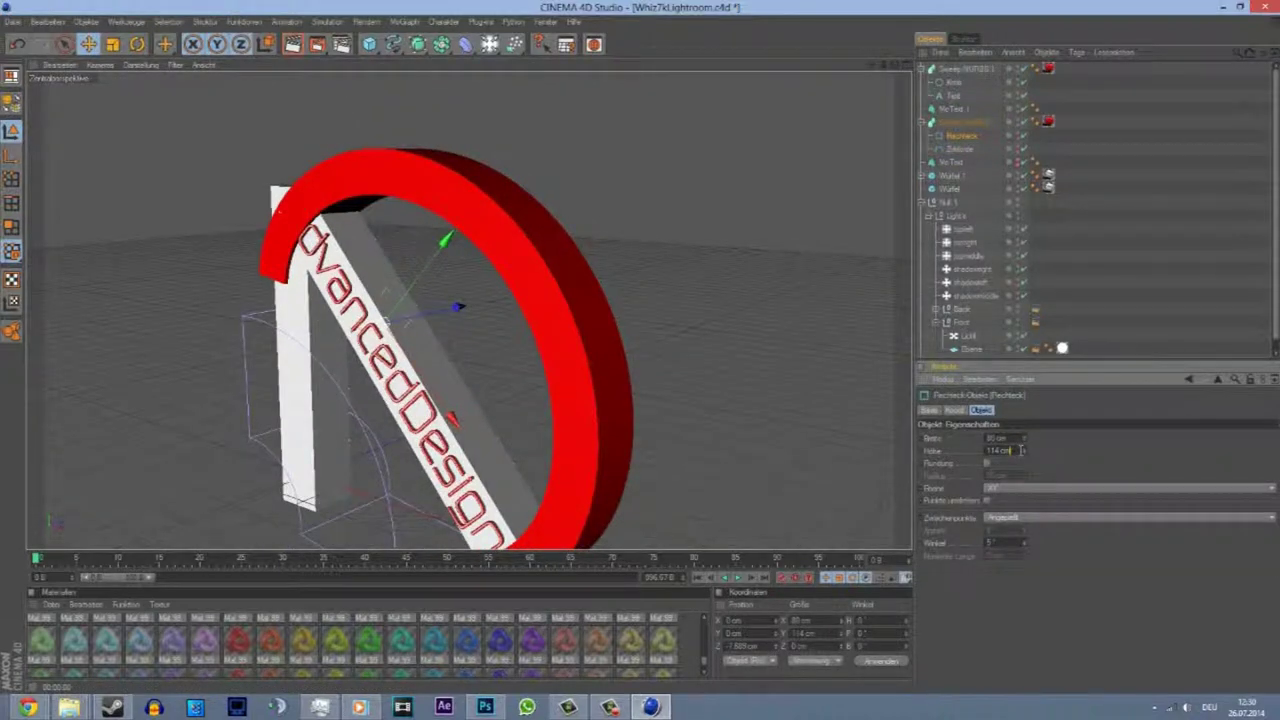
{"action": "left_click", "coordinate": [1000, 356]}
{"action": "left_click", "coordinate": [924, 68]}
- Add a new MoText object for the letter A and browse fonts in the Schriftart dialog
{"action": "left_click", "coordinate": [404, 21]}
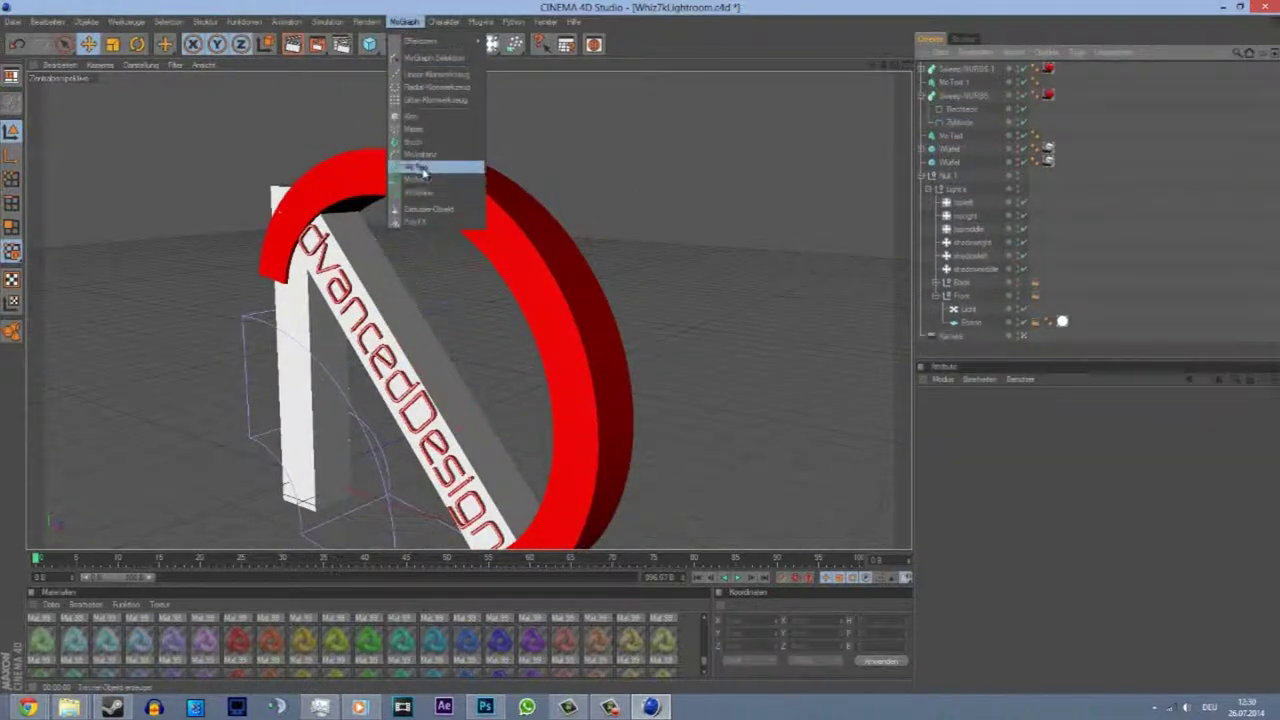
{"action": "left_click", "coordinate": [428, 163]}
{"action": "left_click", "coordinate": [1073, 527]}
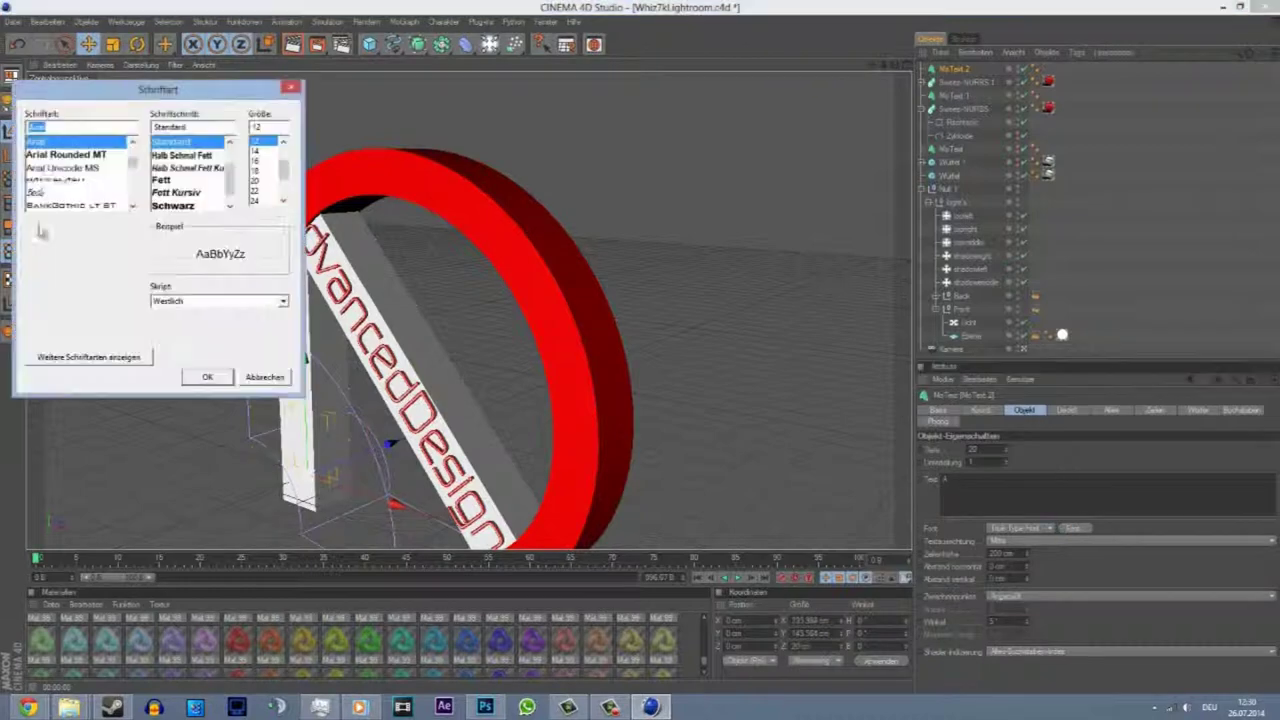
{"action": "scroll", "coordinate": [67, 183], "scroll_direction": "up", "scroll_amount": 5}
{"action": "scroll", "coordinate": [65, 183], "scroll_direction": "down", "scroll_amount": 3}
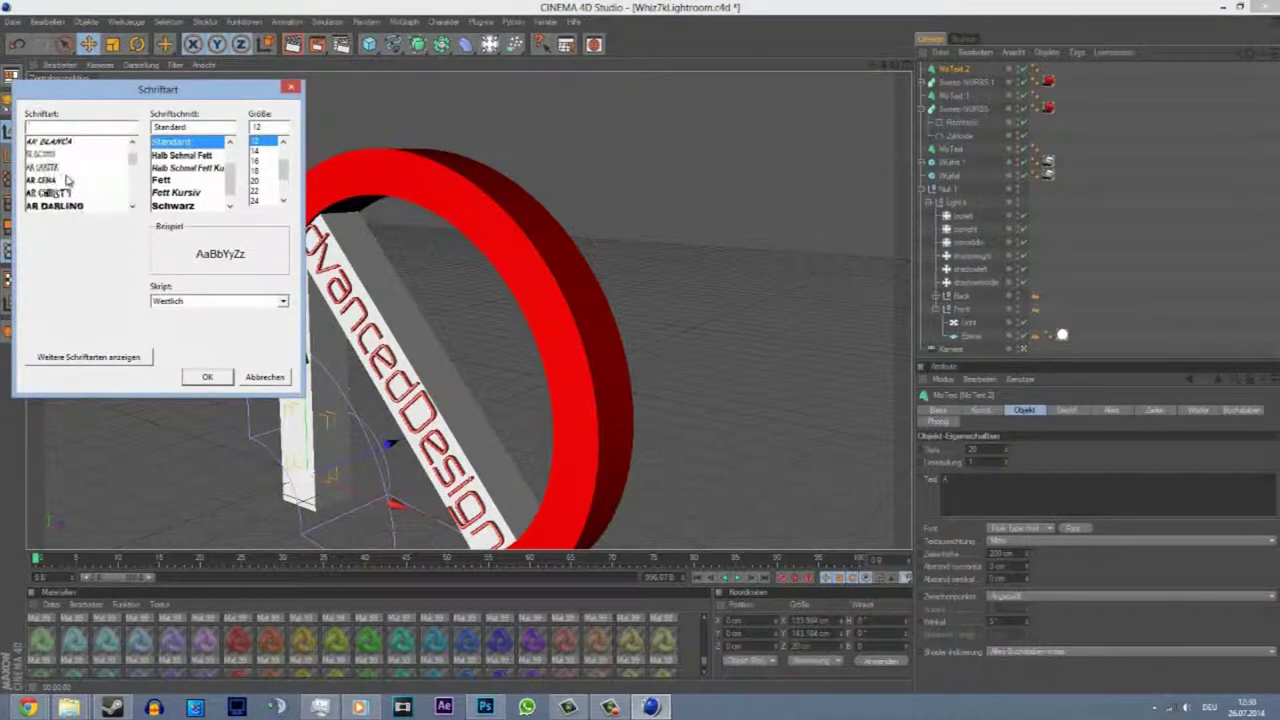
{"action": "left_click", "coordinate": [207, 377]}
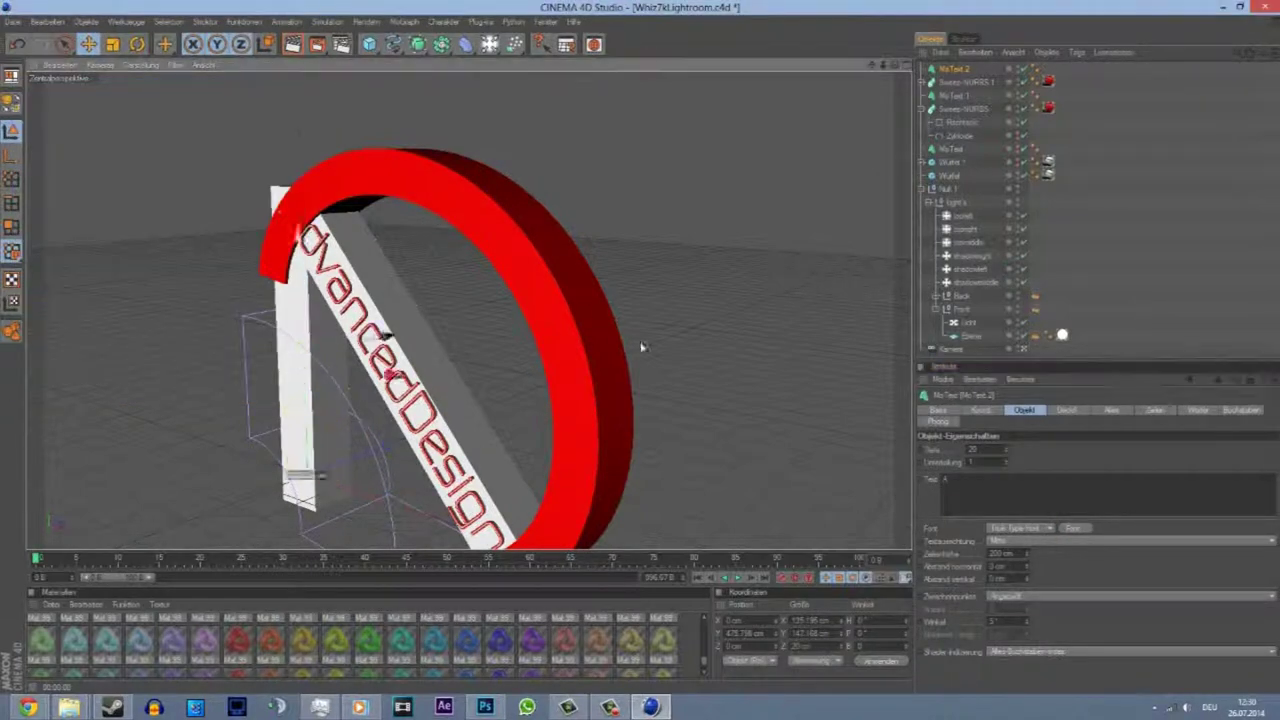
- Compare MoText 1's coordinates, then select MoText 2 and zoom toward the A at the ring's start
{"action": "left_click_drag", "start_coordinate": [640, 346], "coordinate": [642, 352], "text": "alt"}
{"action": "left_click", "coordinate": [391, 229]}
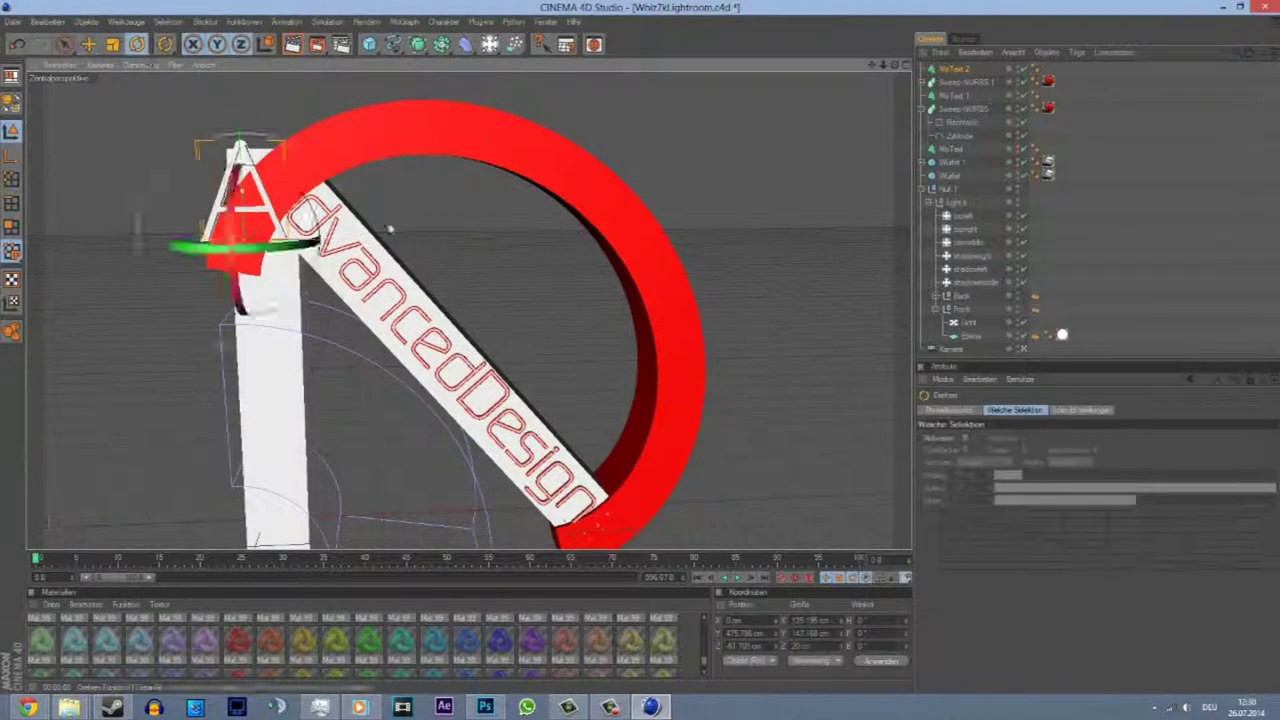
{"action": "key", "text": "r"}
{"action": "left_click", "coordinate": [980, 410]}
{"action": "key", "text": "e"}
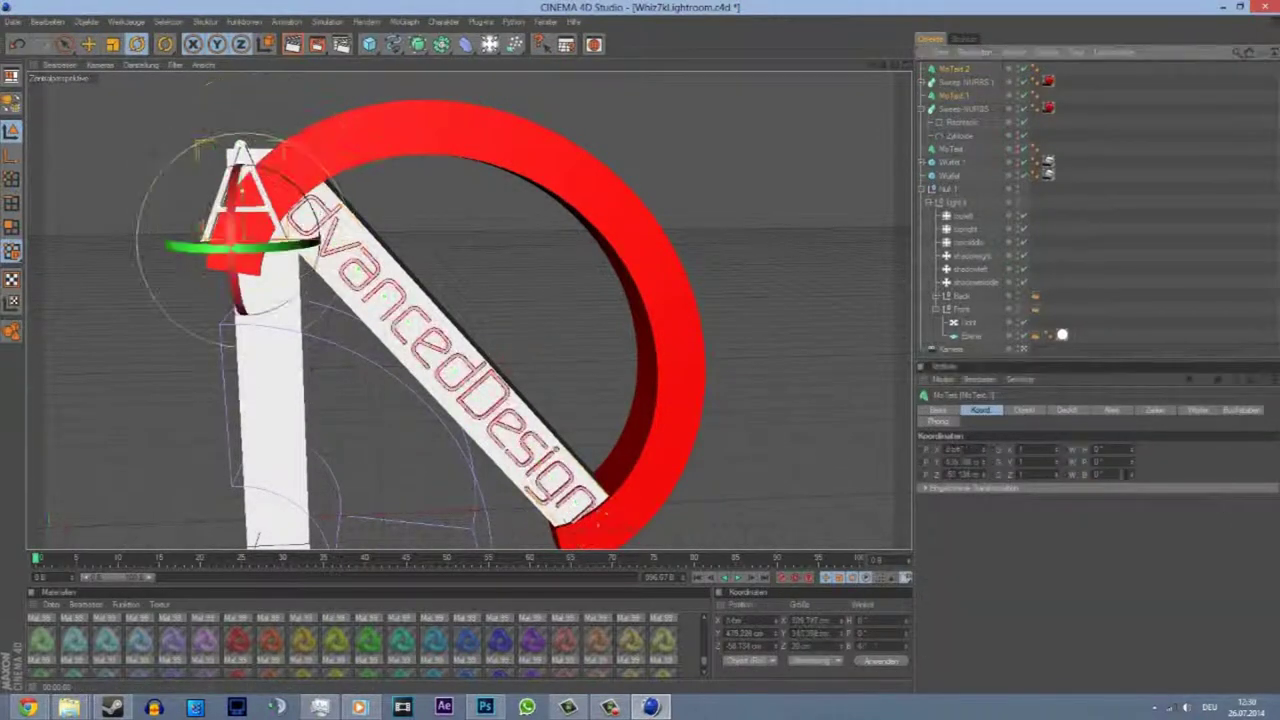
{"action": "left_click", "coordinate": [953, 68]}
{"action": "left_click", "coordinate": [1025, 410]}
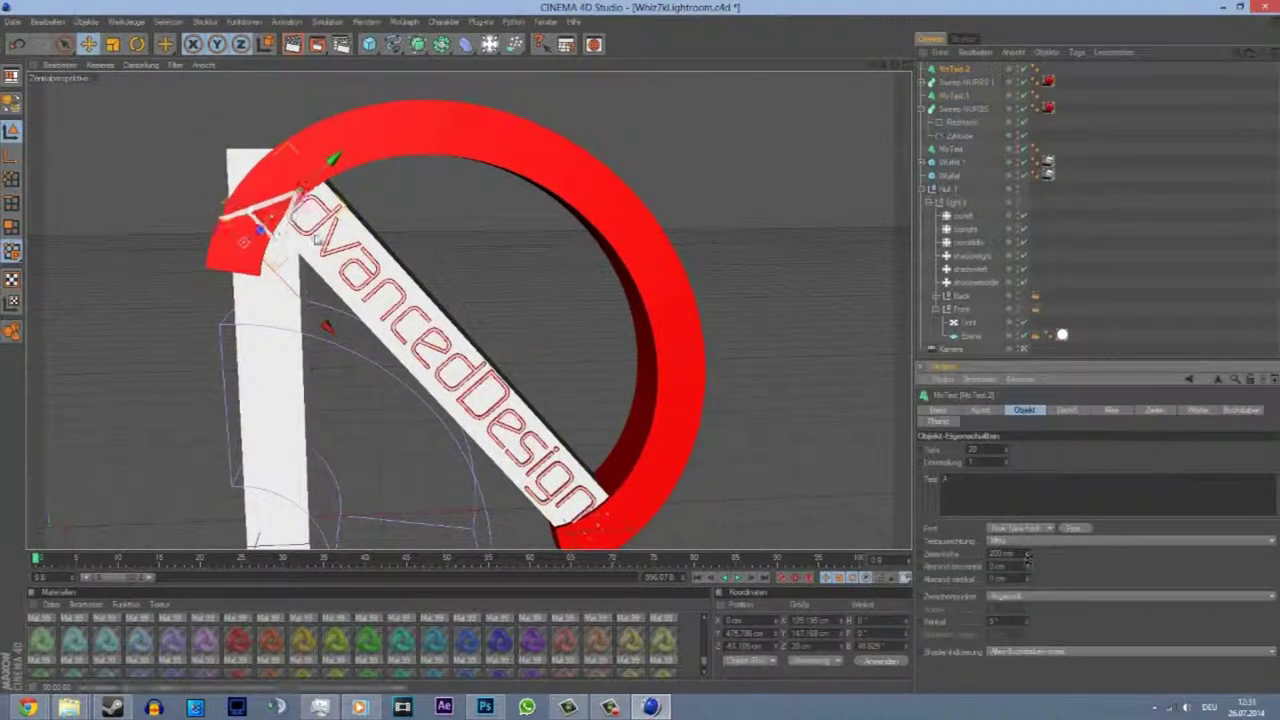
{"action": "scroll", "coordinate": [644, 354], "scroll_direction": "up", "scroll_amount": 3}
{"action": "left_click_drag", "start_coordinate": [646, 354], "coordinate": [912, 472], "text": "alt"}
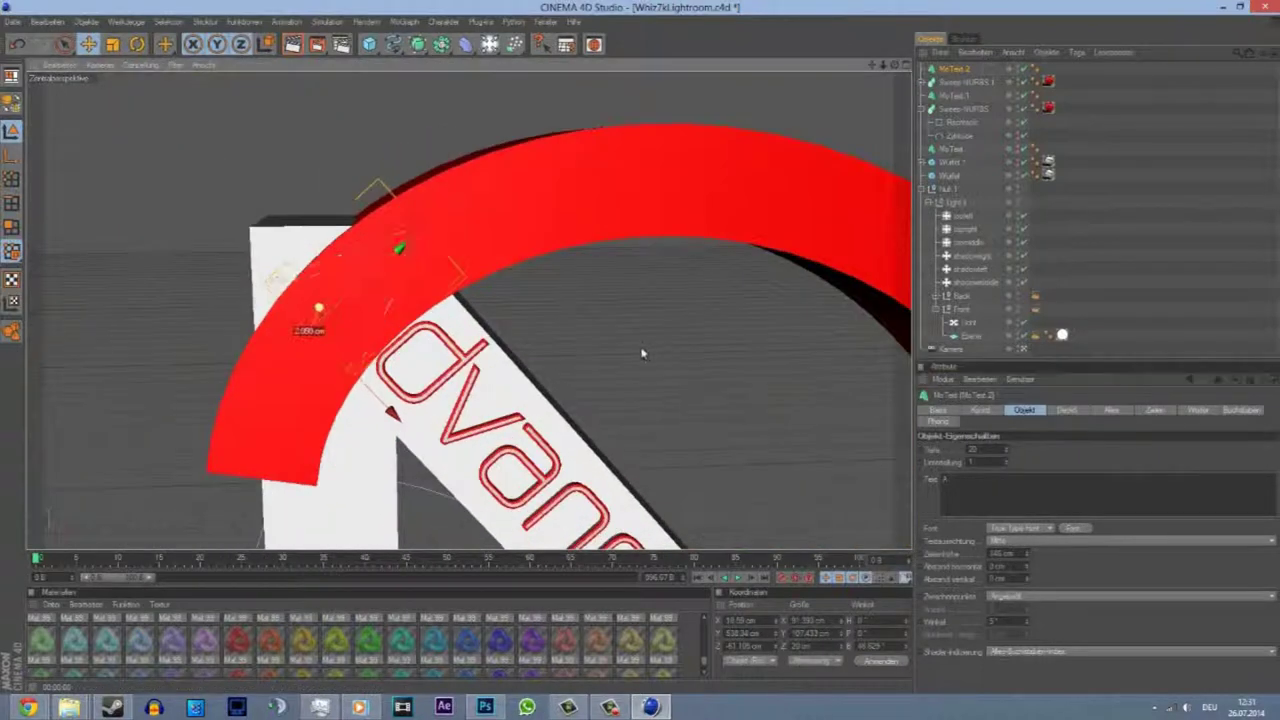
- Move the letter A onto the red ring, tilt it in its coordinates, and render a preview
{"action": "mouse_move", "coordinate": [643, 351]}
{"action": "left_mouse_down"}
{"action": "mouse_move", "coordinate": [873, 52]}
{"action": "mouse_move", "coordinate": [600, 300]}
{"action": "left_mouse_up"}
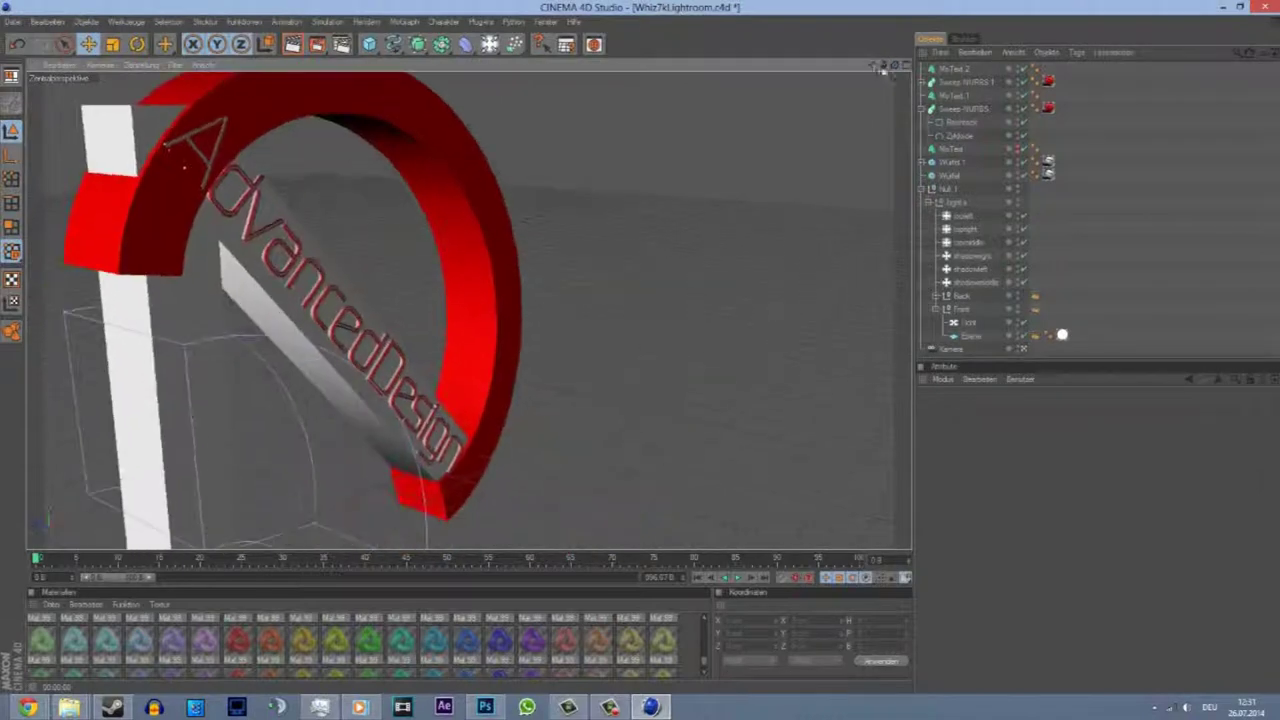
{"action": "left_click", "coordinate": [470, 370]}
{"action": "left_click", "coordinate": [981, 410]}
{"action": "left_click", "coordinate": [1107, 474]}
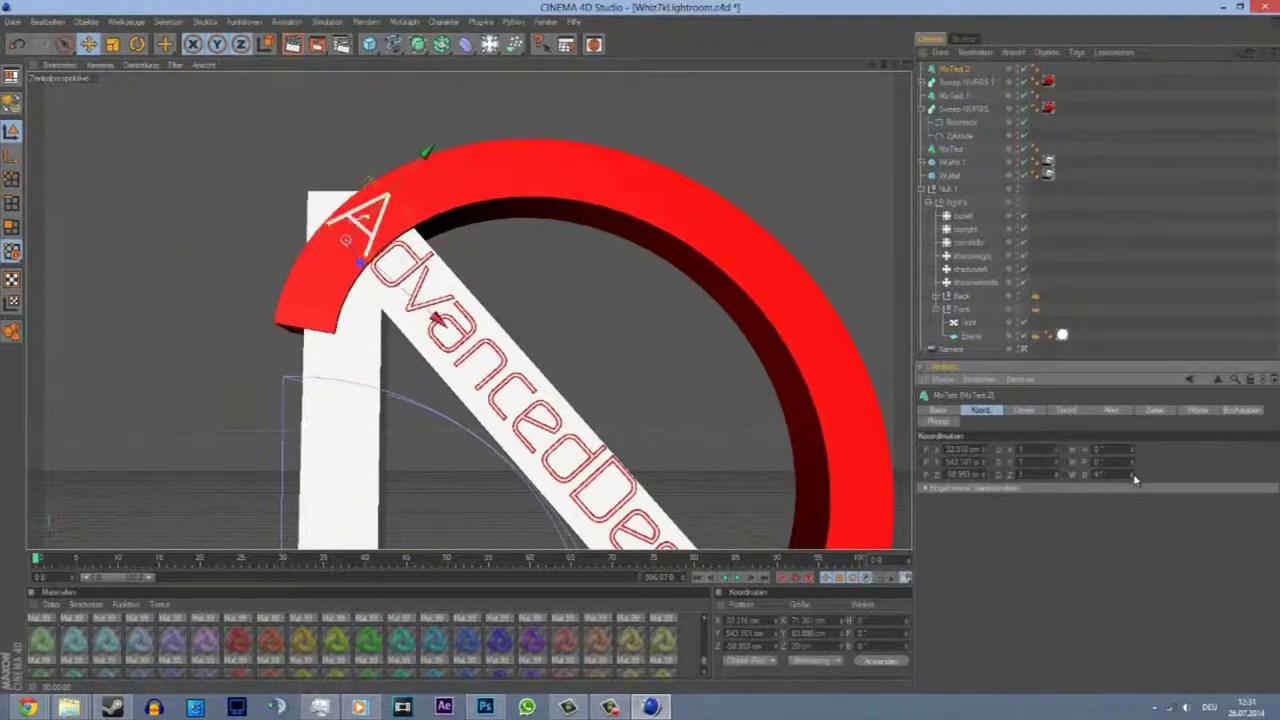
{"action": "left_click", "coordinate": [600, 450]}
{"action": "left_click_drag", "start_coordinate": [600, 300], "coordinate": [290, 48], "text": "alt"}
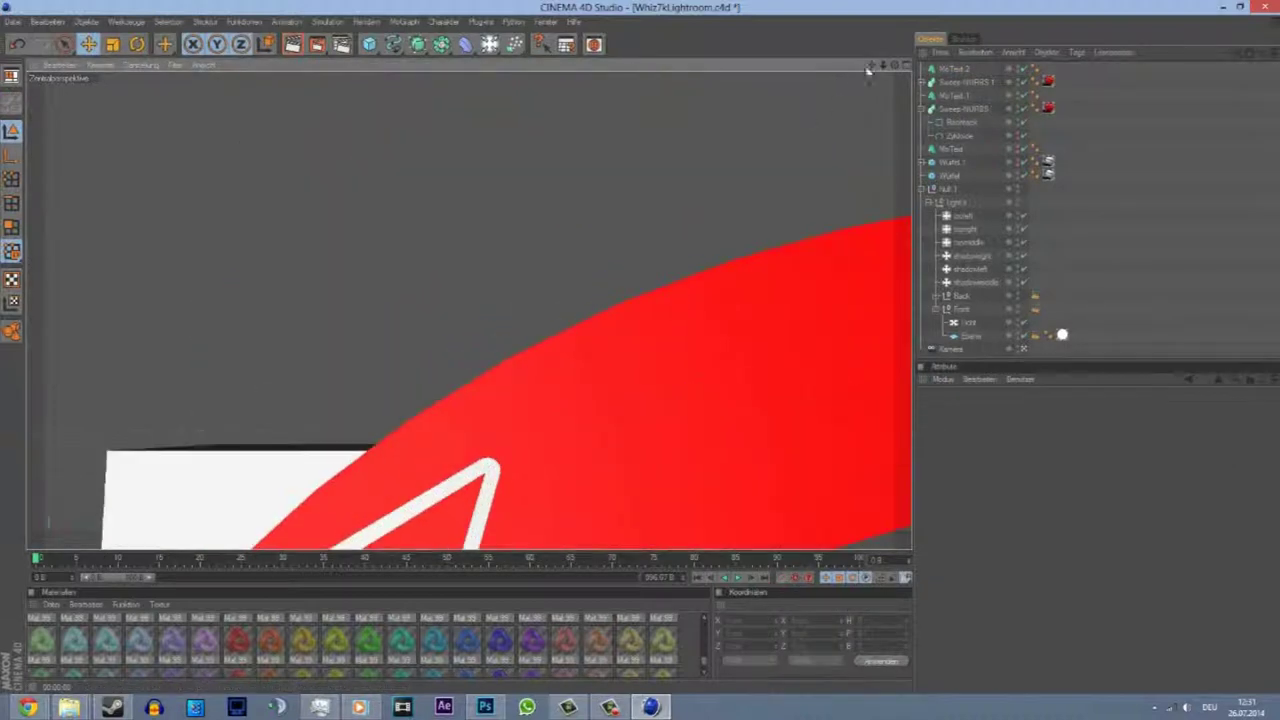
{"action": "left_click", "coordinate": [290, 46]}
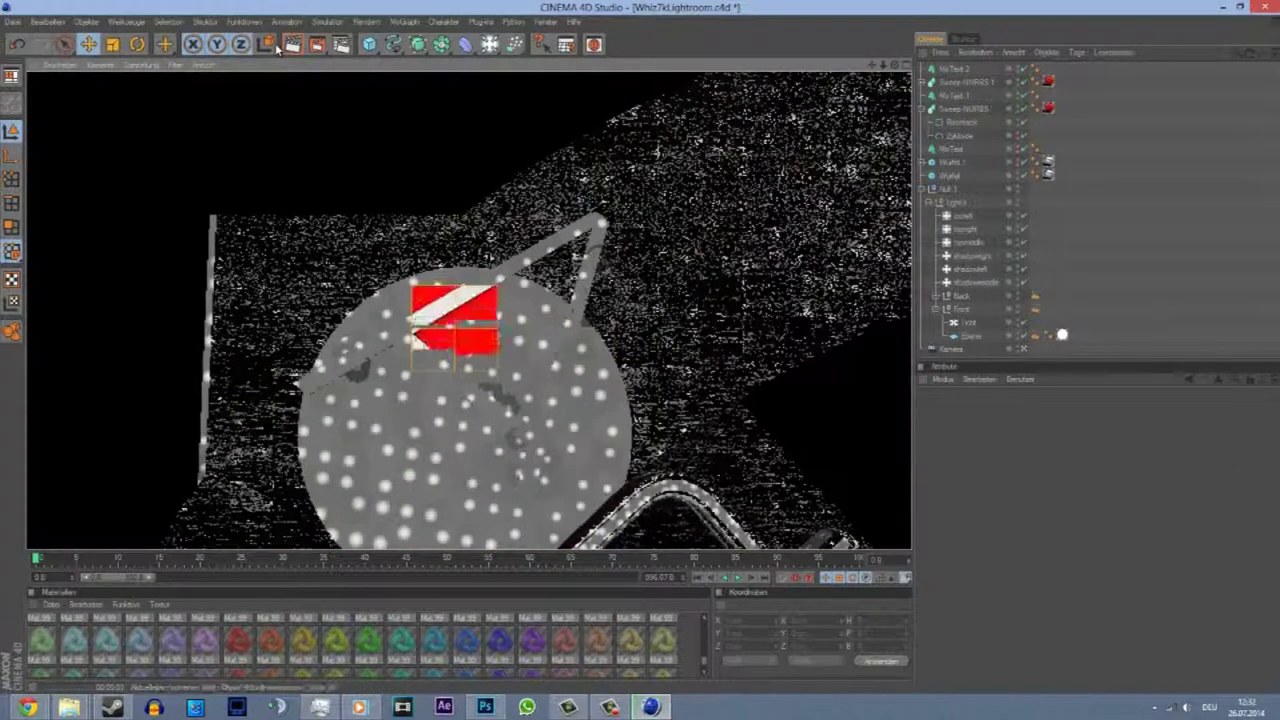
- Pull the view back and add a Kreis circle spline and a Text spline
{"action": "left_click", "coordinate": [428, 400]}
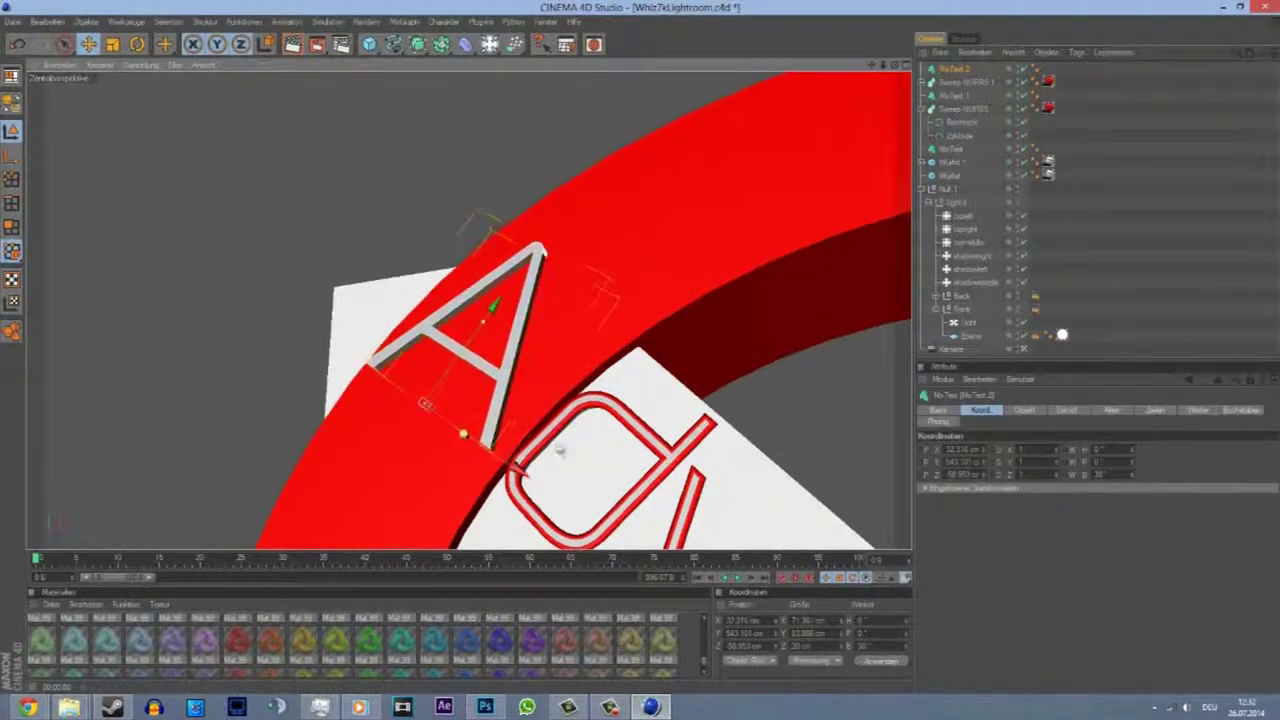
{"action": "left_click_drag", "start_coordinate": [700, 260], "coordinate": [838, 279], "text": "alt"}
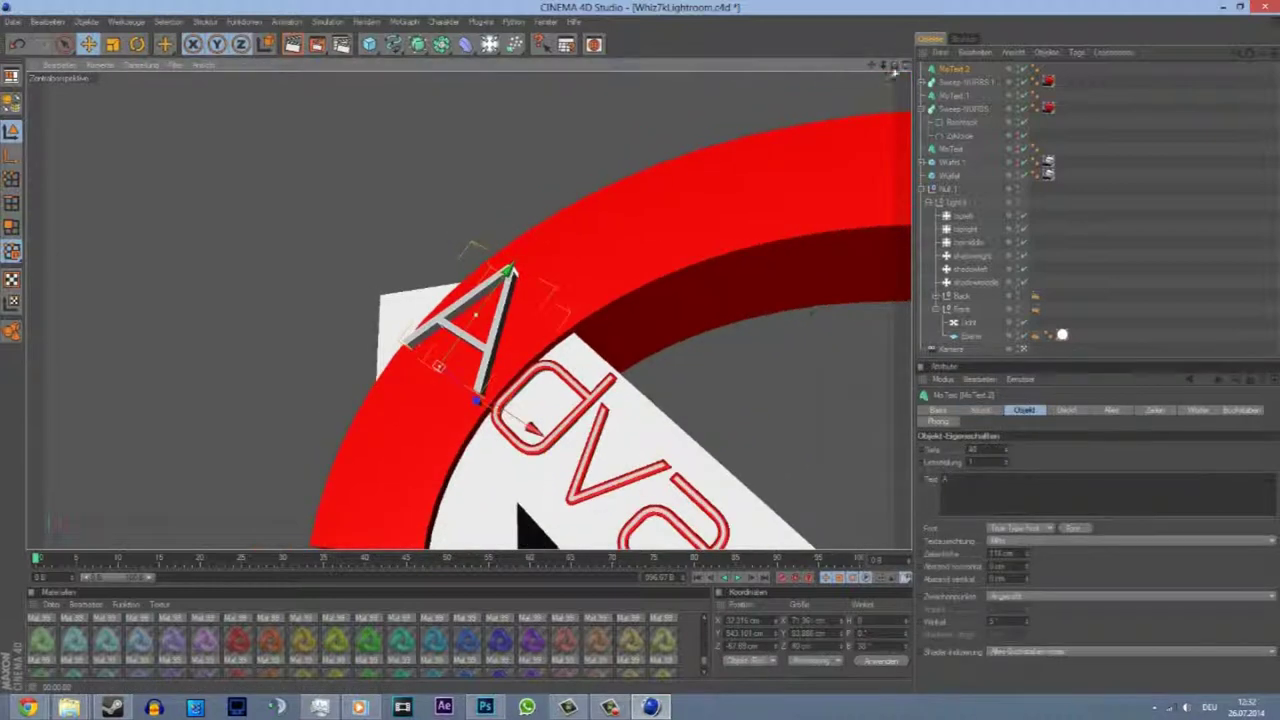
{"action": "left_click", "coordinate": [417, 44]}
{"action": "left_click", "coordinate": [520, 160]}
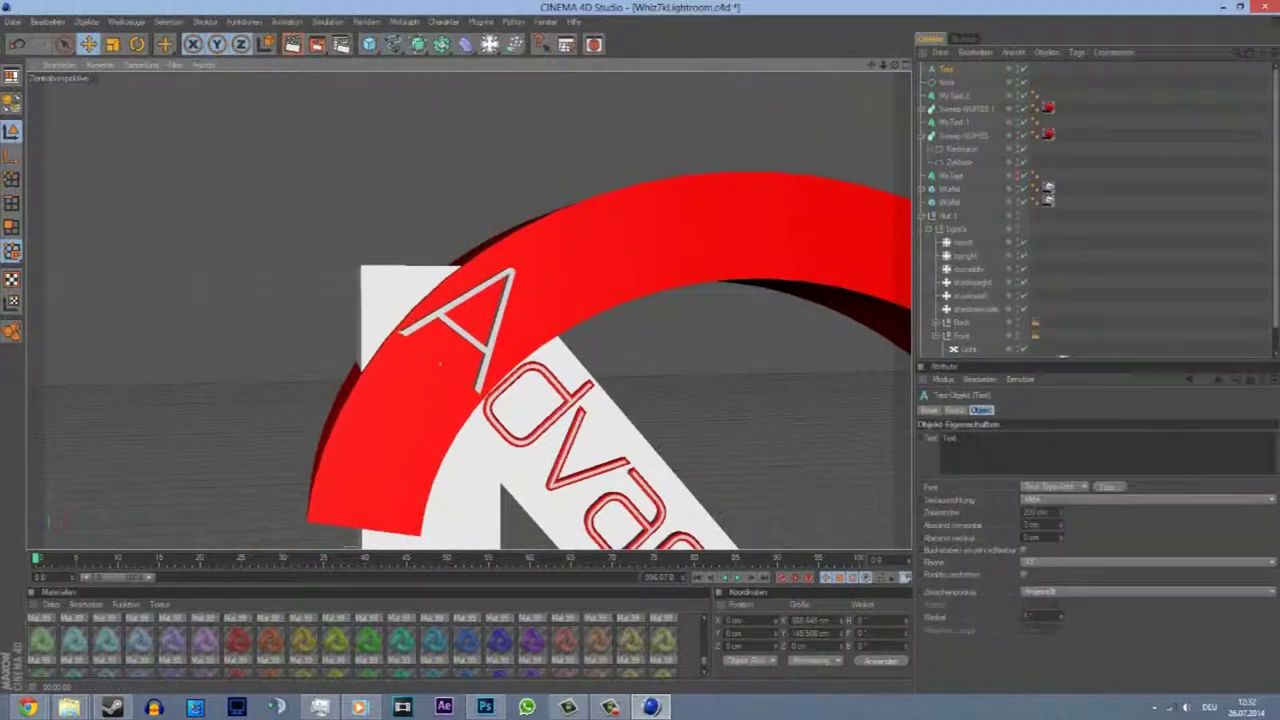
- Set the new text spline's font to Bell MT
{"action": "left_click", "coordinate": [1055, 486]}
{"action": "type", "text": "bet"}
{"action": "scroll", "coordinate": [55, 180], "scroll_direction": "up", "scroll_amount": 5}
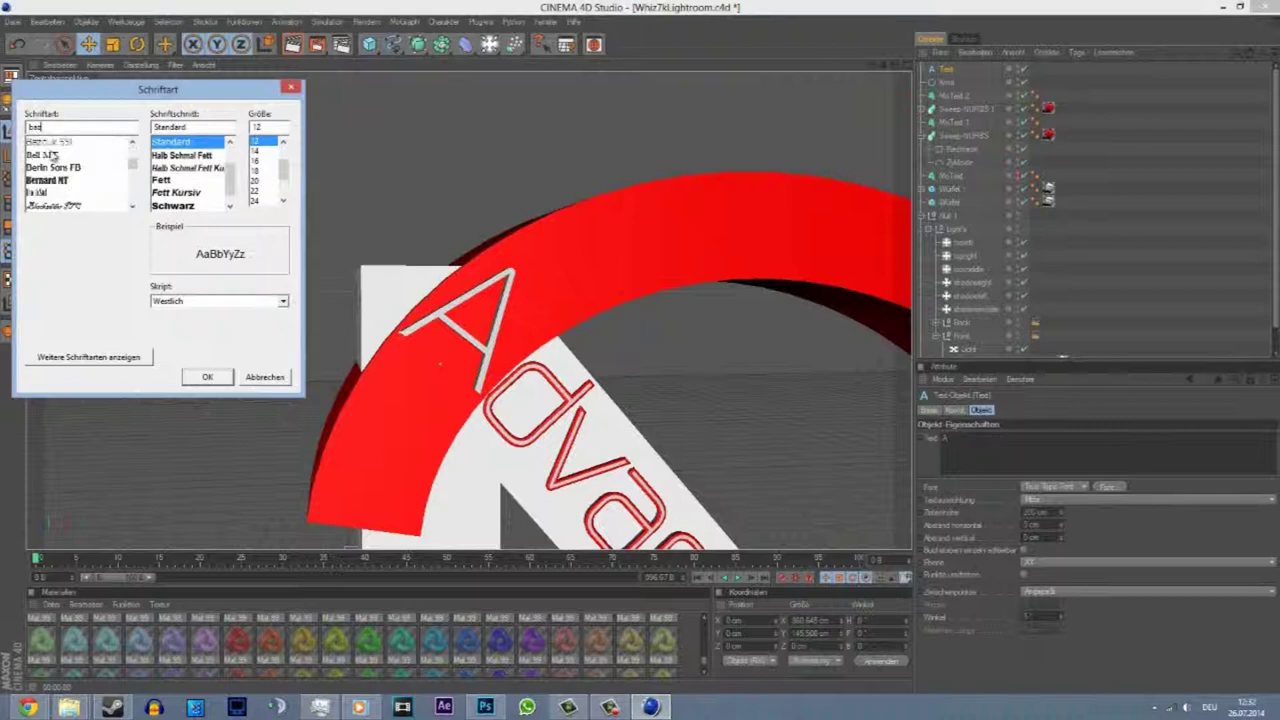
{"action": "left_click", "coordinate": [45, 155]}
{"action": "left_click", "coordinate": [207, 377]}
- Sweep the circle and text splines into a Sweep-NURBS outline, comparing its placement with MoText 2
{"action": "left_click", "coordinate": [950, 83], "text": "shift"}
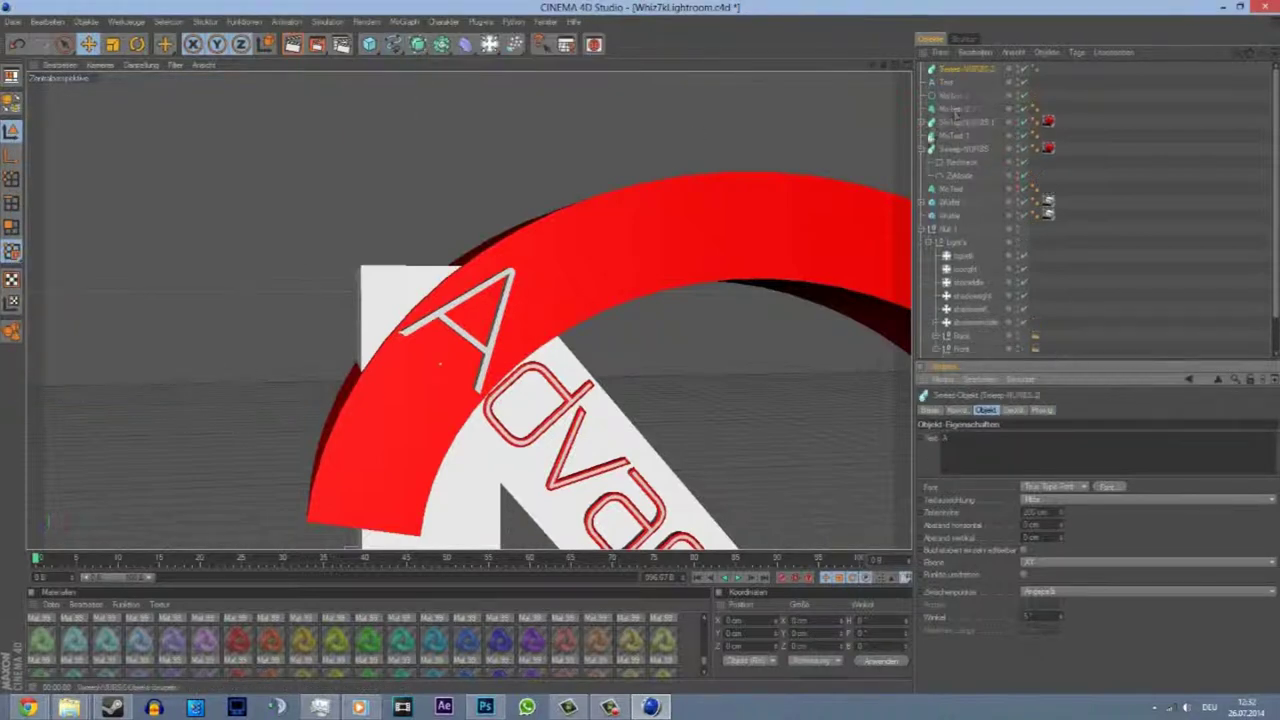
{"action": "left_click", "coordinate": [441, 44], "text": "alt"}
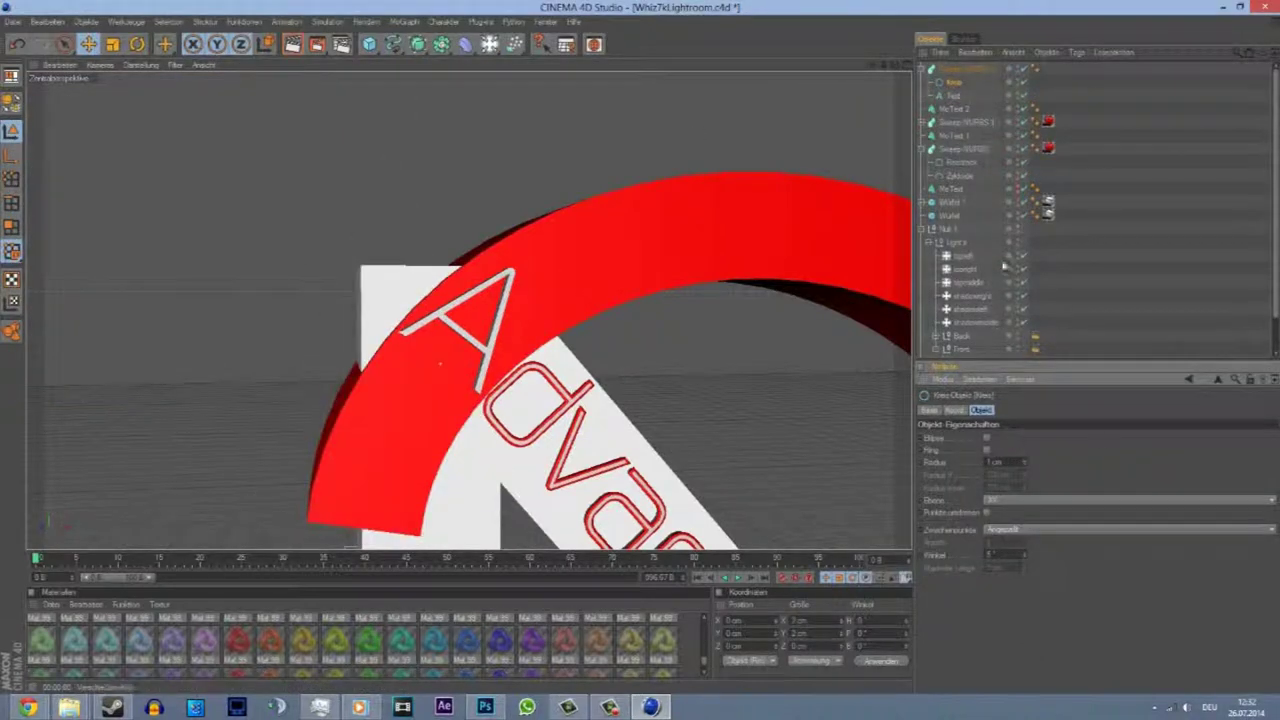
{"action": "left_click", "coordinate": [953, 108]}
{"action": "left_click", "coordinate": [953, 70]}
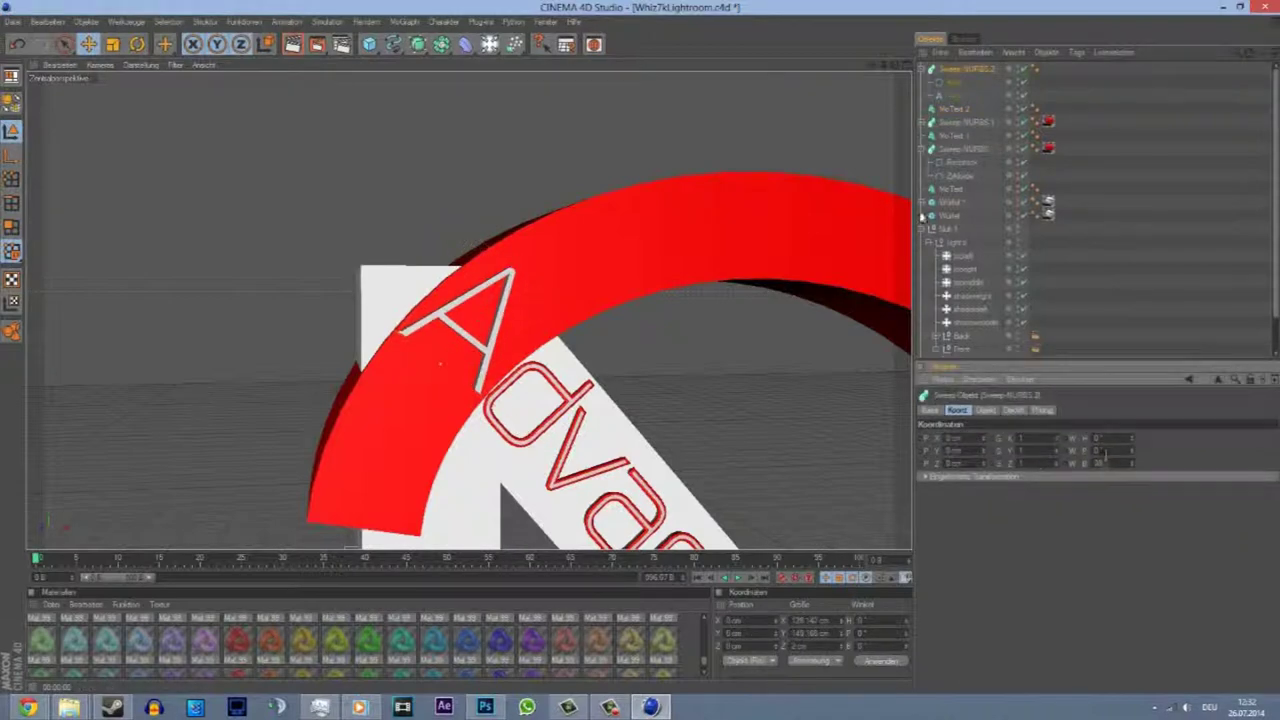
{"action": "left_click", "coordinate": [953, 108]}
{"action": "left_click", "coordinate": [953, 70]}
{"action": "left_click", "coordinate": [953, 108]}
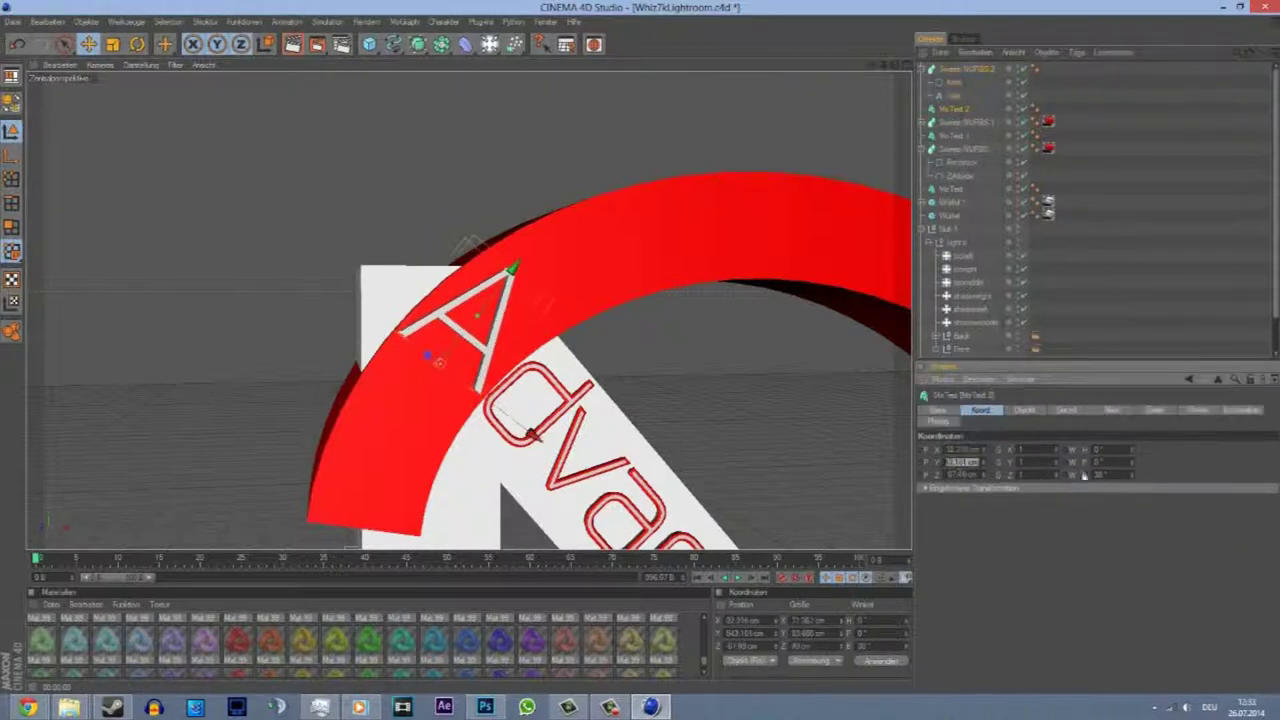
{"action": "left_click", "coordinate": [953, 70]}
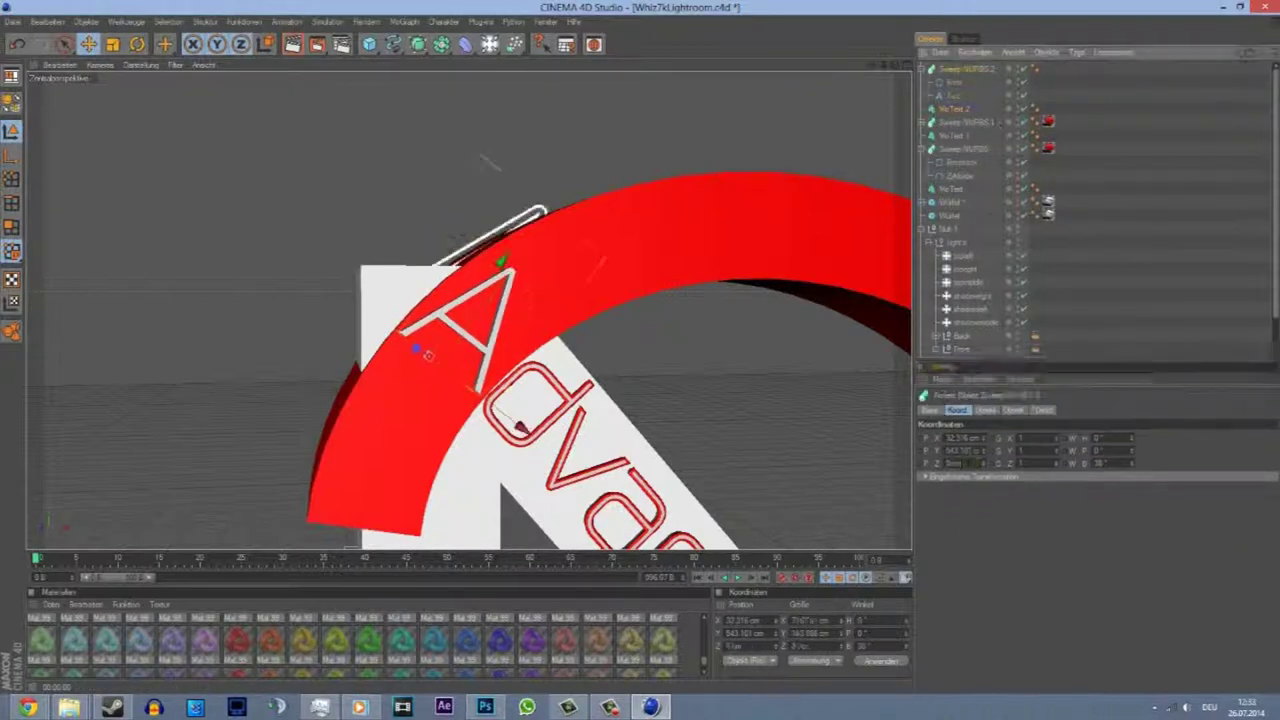
{"action": "left_click", "coordinate": [953, 108]}
{"action": "left_click", "coordinate": [1024, 411]}
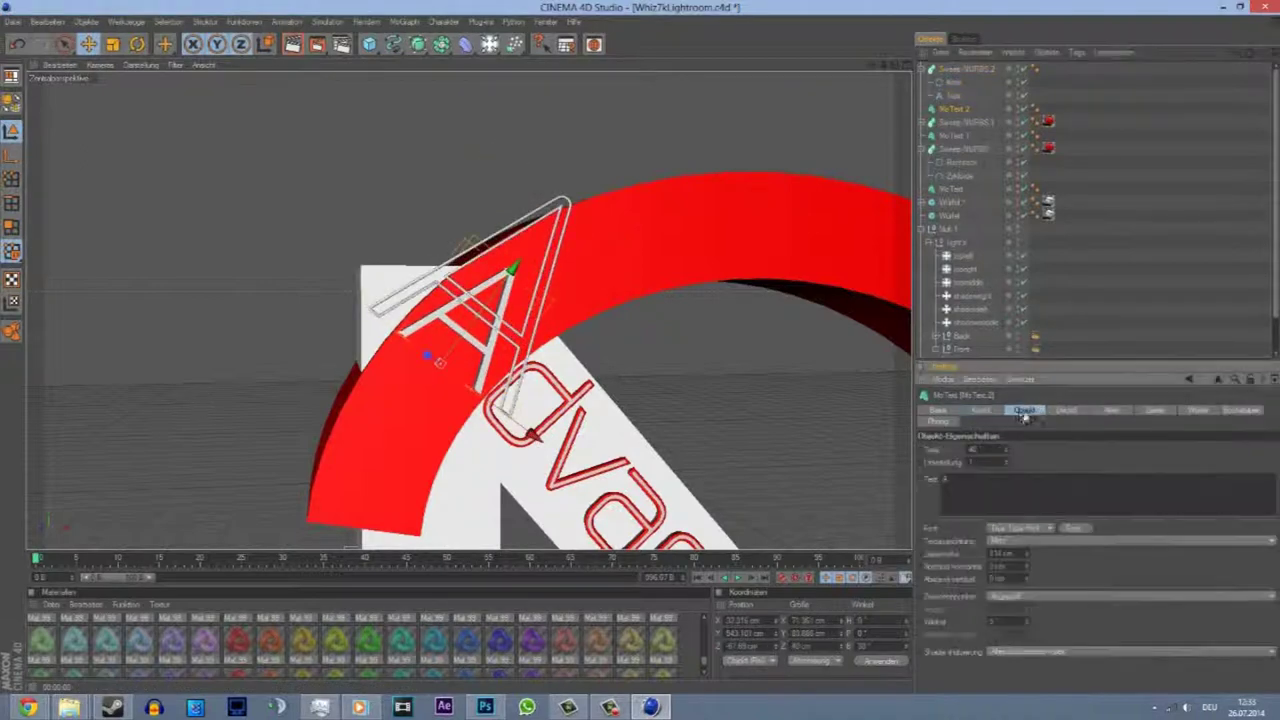
{"action": "left_click", "coordinate": [955, 95]}
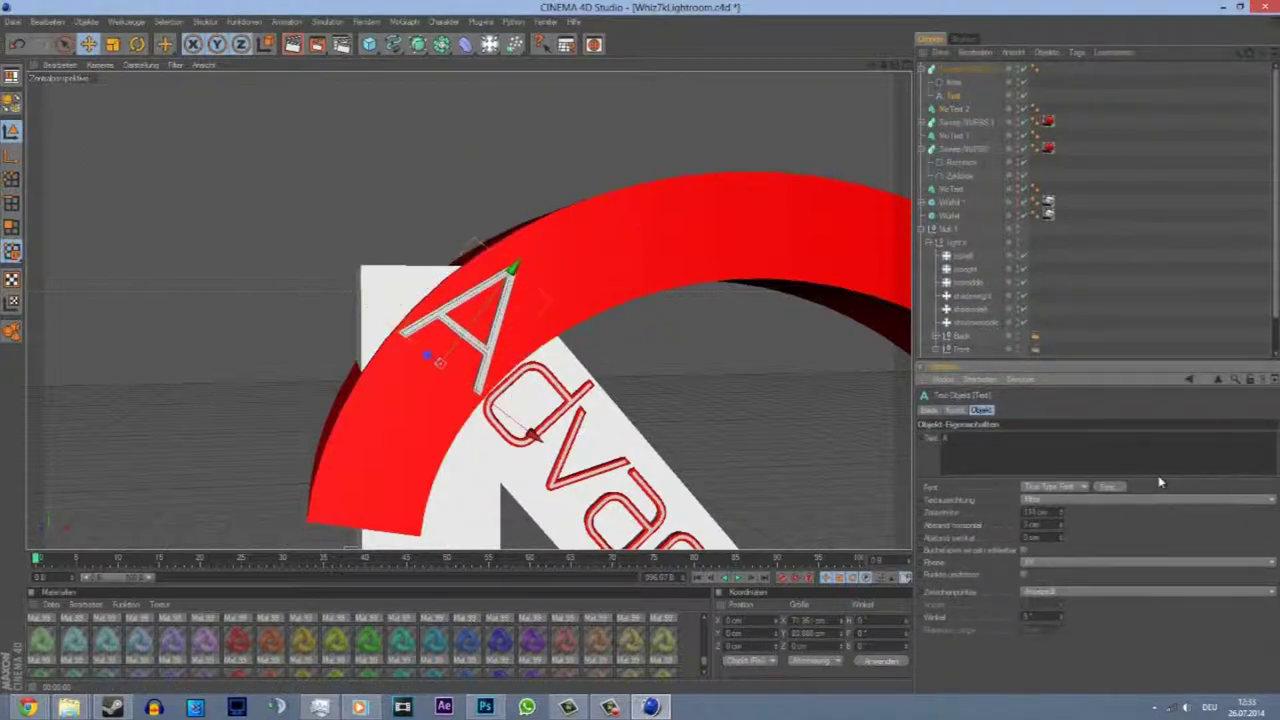
{"action": "left_click", "coordinate": [953, 108]}
- Group MoText 2 with its outline, and Sweep-NURBS 1 with MoText 1, into separate nulls
{"action": "left_click", "coordinate": [923, 70]}
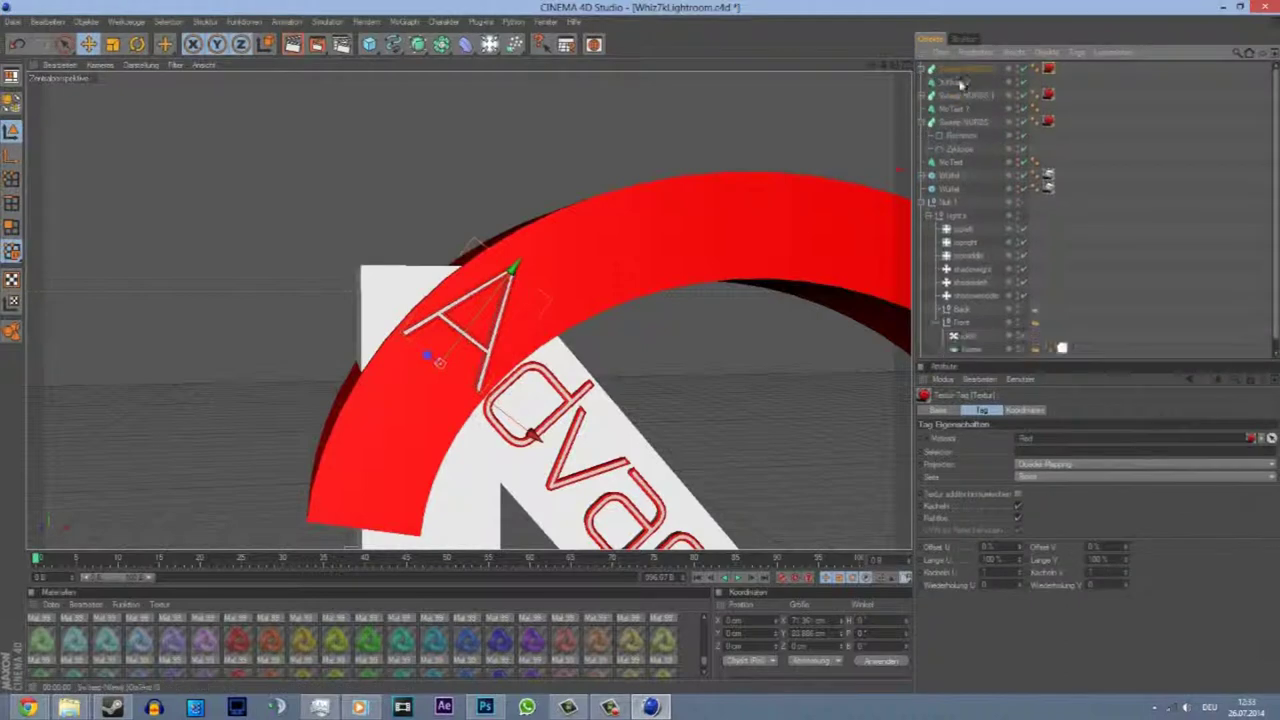
{"action": "right_click", "coordinate": [961, 90]}
{"action": "left_click", "coordinate": [1000, 165]}
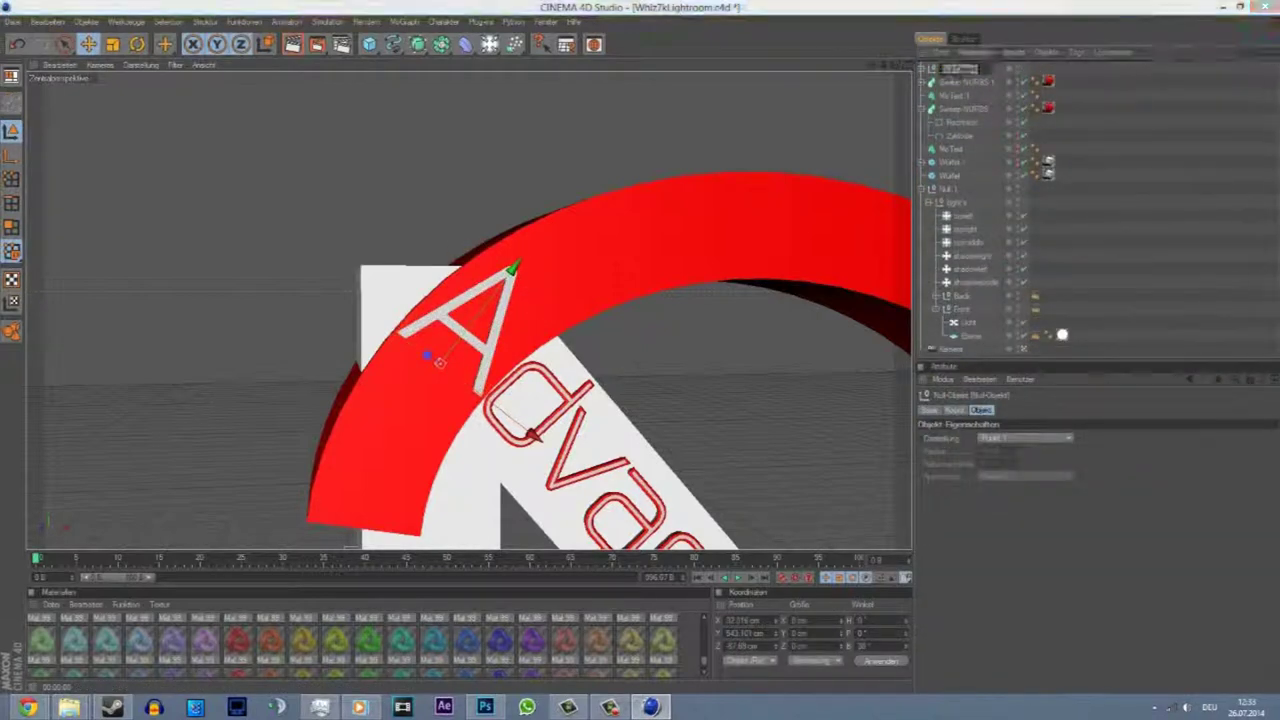
{"action": "key", "text": "Return"}
{"action": "left_click", "coordinate": [960, 81]}
{"action": "left_click", "coordinate": [958, 95], "text": "ctrl"}
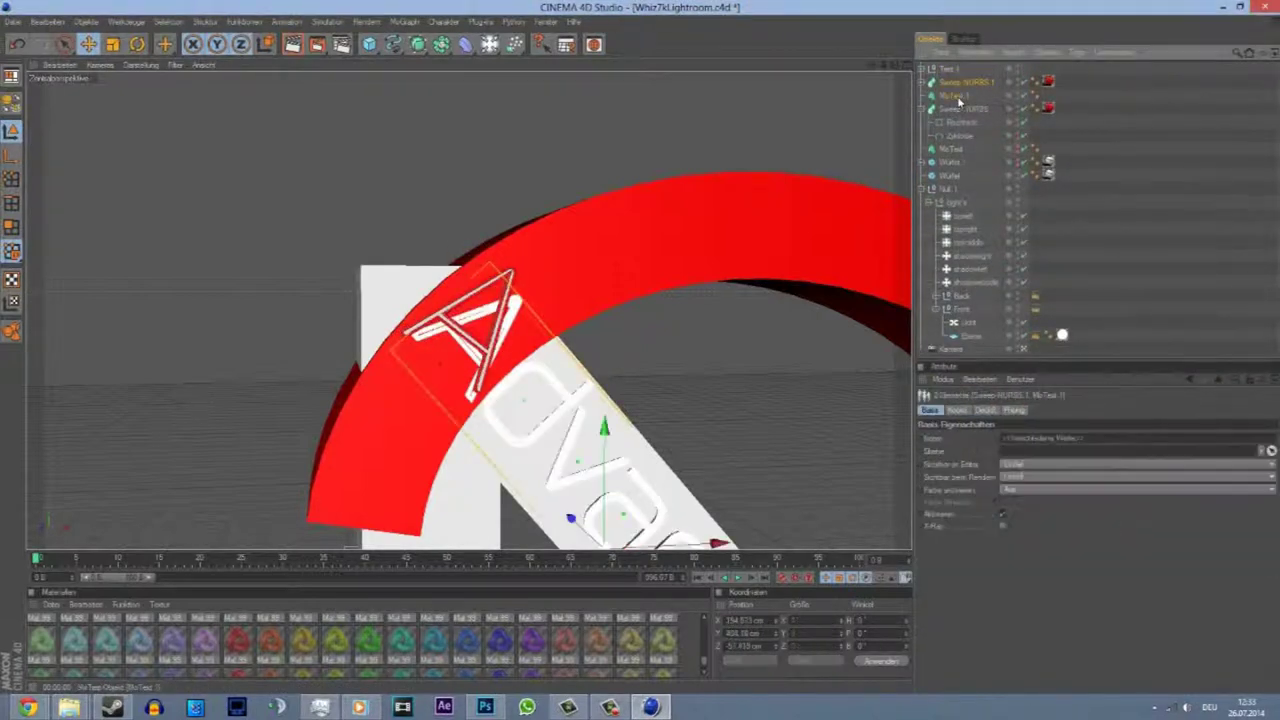
{"action": "key", "text": "alt+g"}
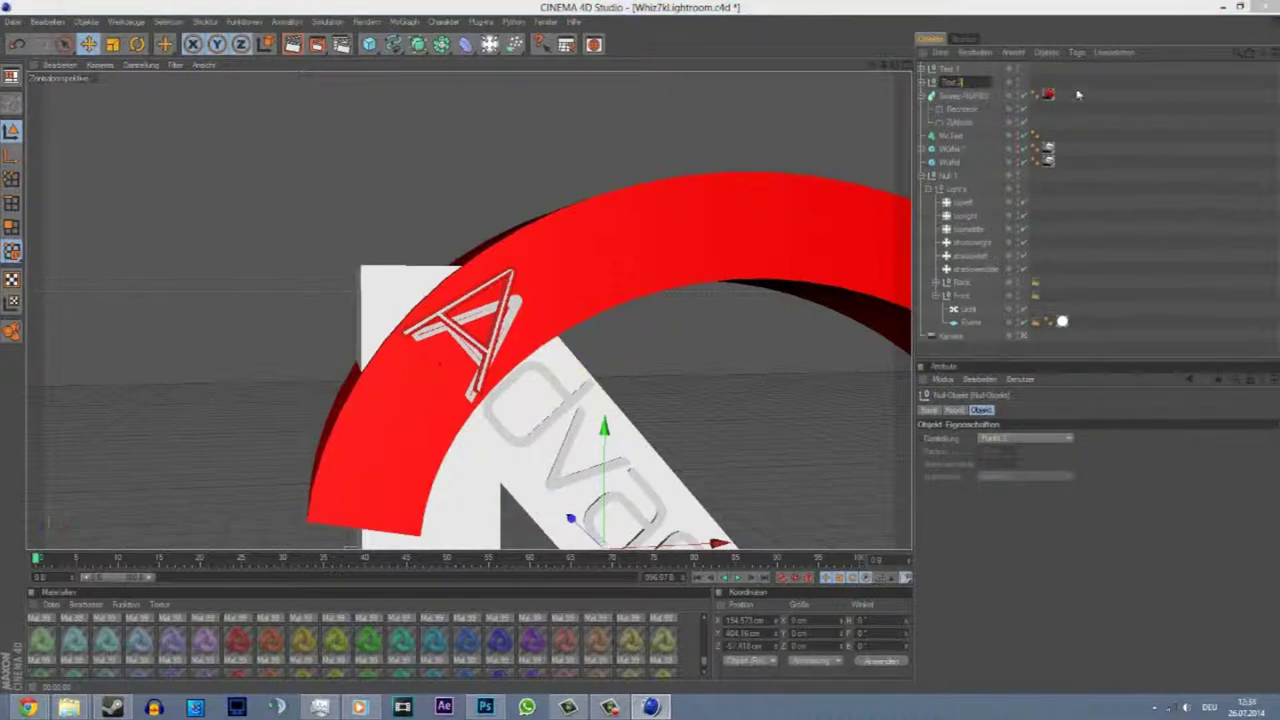
- Zoom in on the outlined A and edit the rectangle spline's height value
{"action": "left_click_drag", "start_coordinate": [560, 300], "coordinate": [434, 206], "text": "alt"}
{"action": "scroll", "coordinate": [434, 206], "scroll_direction": "up", "scroll_amount": 5}
{"action": "mouse_move", "coordinate": [486, 277]}
{"action": "left_mouse_down", "text": "alt"}
{"action": "mouse_move", "coordinate": [648, 354]}
{"action": "mouse_move", "coordinate": [630, 357]}
{"action": "left_mouse_up", "text": "alt"}
{"action": "left_click", "coordinate": [961, 108]}
{"action": "double_click", "coordinate": [1000, 451]}
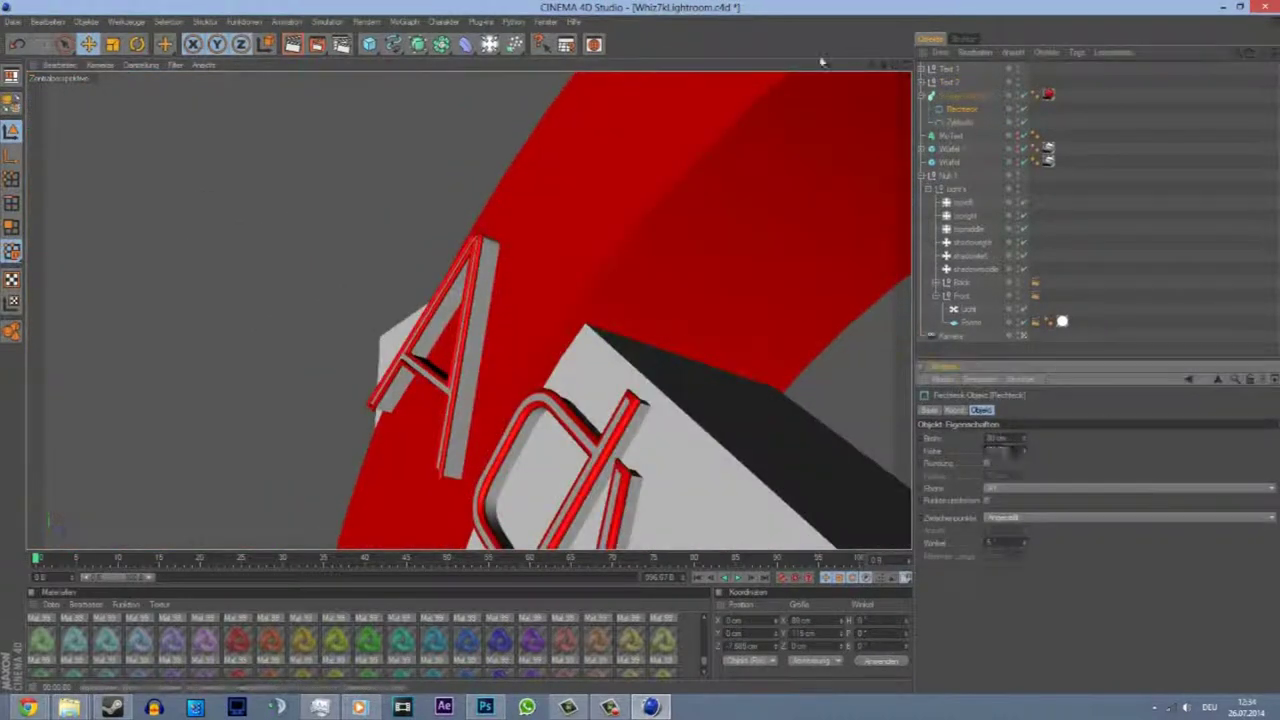
- Add a spot light, then move and rotate it to aim at the red ring
{"action": "scroll", "coordinate": [806, 257], "scroll_direction": "down", "scroll_amount": 5}
{"action": "scroll", "coordinate": [640, 346], "scroll_direction": "down", "scroll_amount": 3}
{"action": "left_click", "coordinate": [489, 44]}
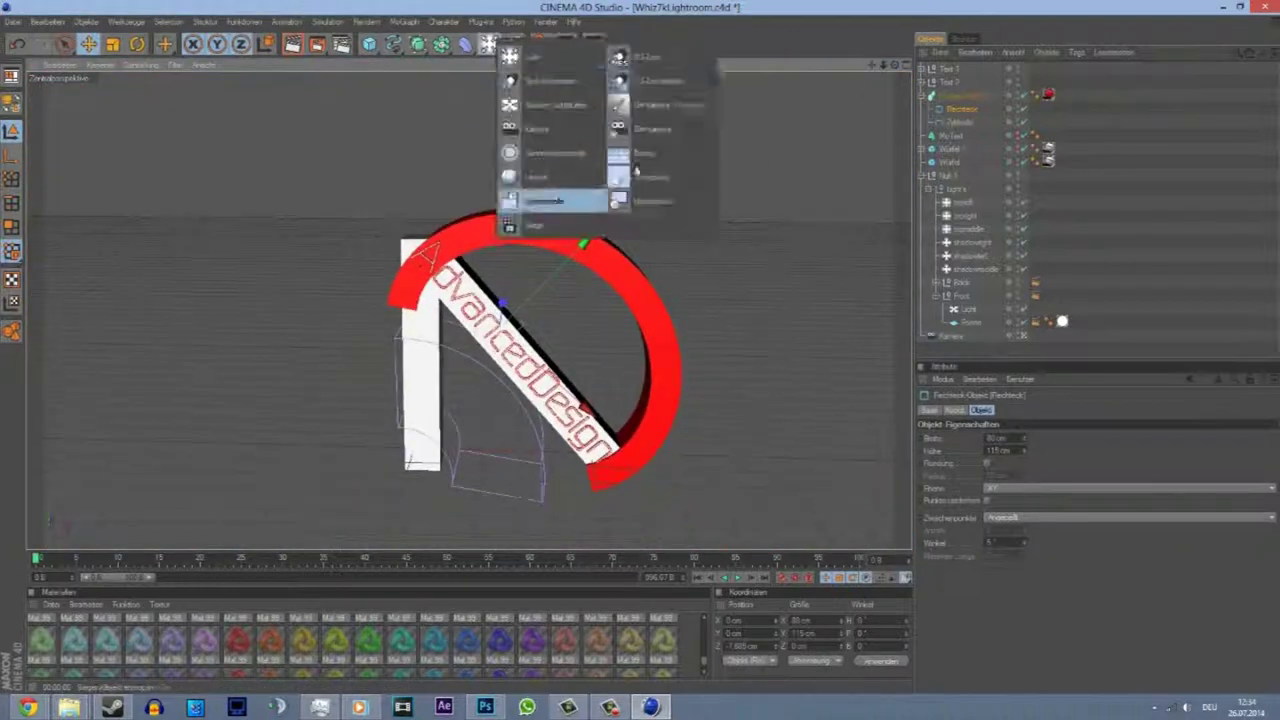
{"action": "left_click", "coordinate": [545, 201]}
{"action": "mouse_move", "coordinate": [580, 503]}
{"action": "left_mouse_down"}
{"action": "mouse_move", "coordinate": [698, 454]}
{"action": "mouse_move", "coordinate": [648, 343]}
{"action": "left_mouse_up"}
{"action": "key", "text": "r"}
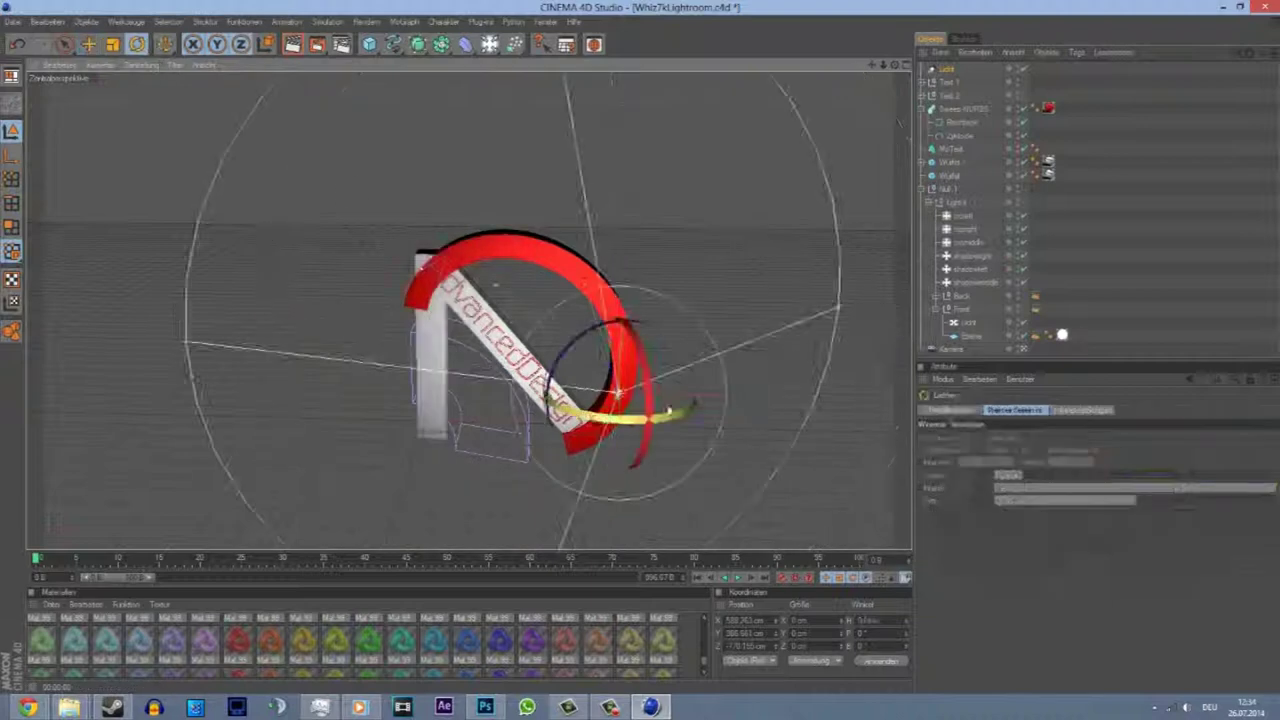
{"action": "mouse_move", "coordinate": [667, 410]}
{"action": "left_mouse_down"}
{"action": "mouse_move", "coordinate": [651, 357]}
{"action": "mouse_move", "coordinate": [754, 337]}
{"action": "left_mouse_up"}
{"action": "key", "text": "e"}
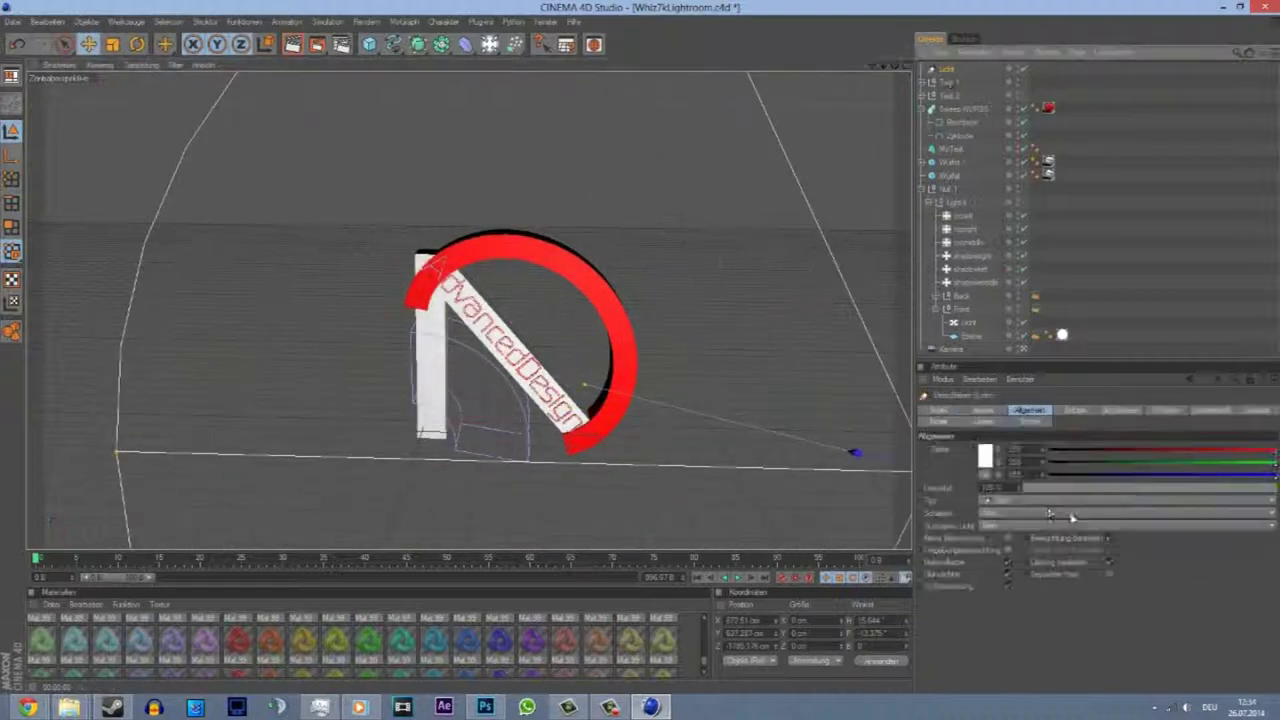
- Test the lighting with a preview render and move the spot light into the Null group
{"action": "left_click", "coordinate": [292, 44]}
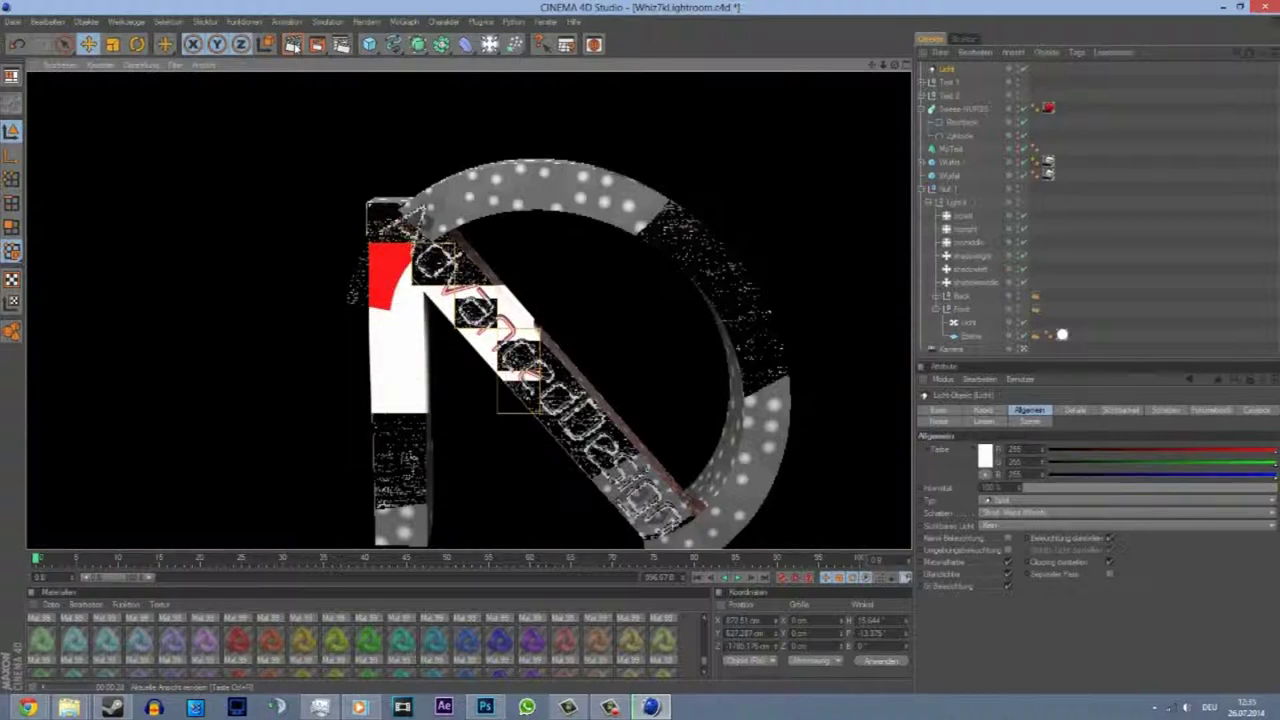
{"action": "left_click", "coordinate": [962, 92]}
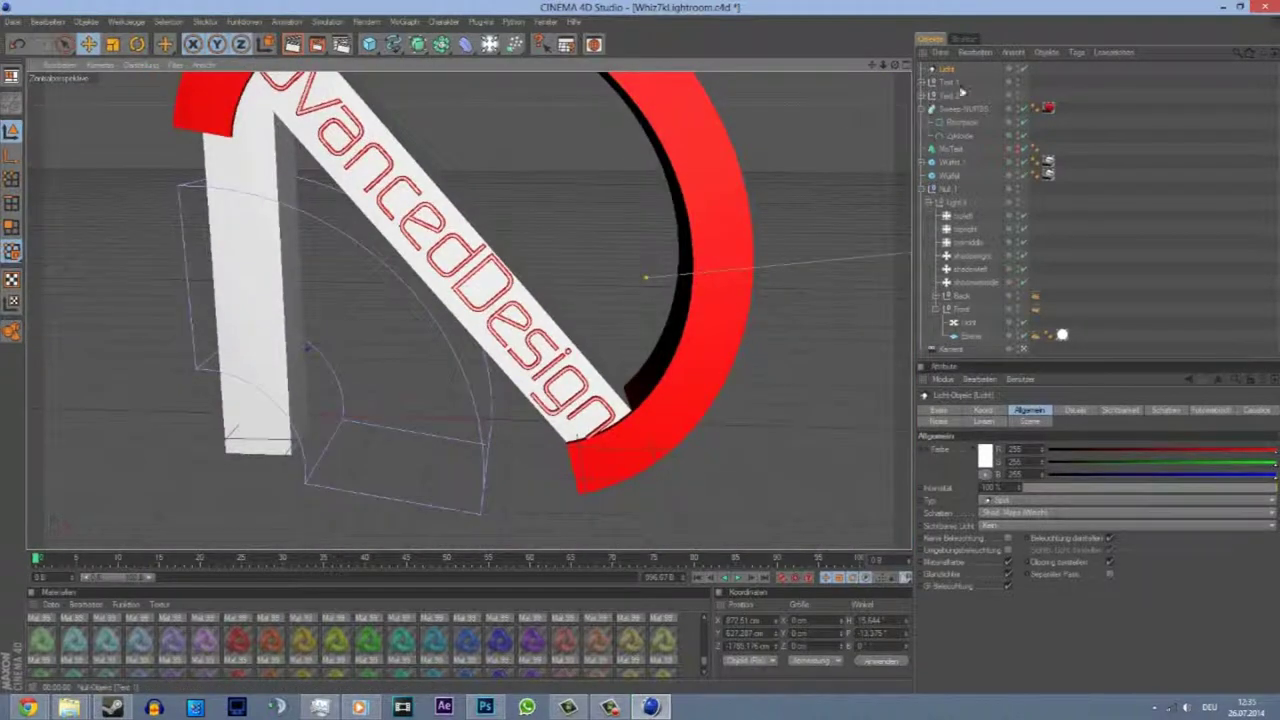
{"action": "left_click_drag", "start_coordinate": [940, 72], "coordinate": [950, 176]}
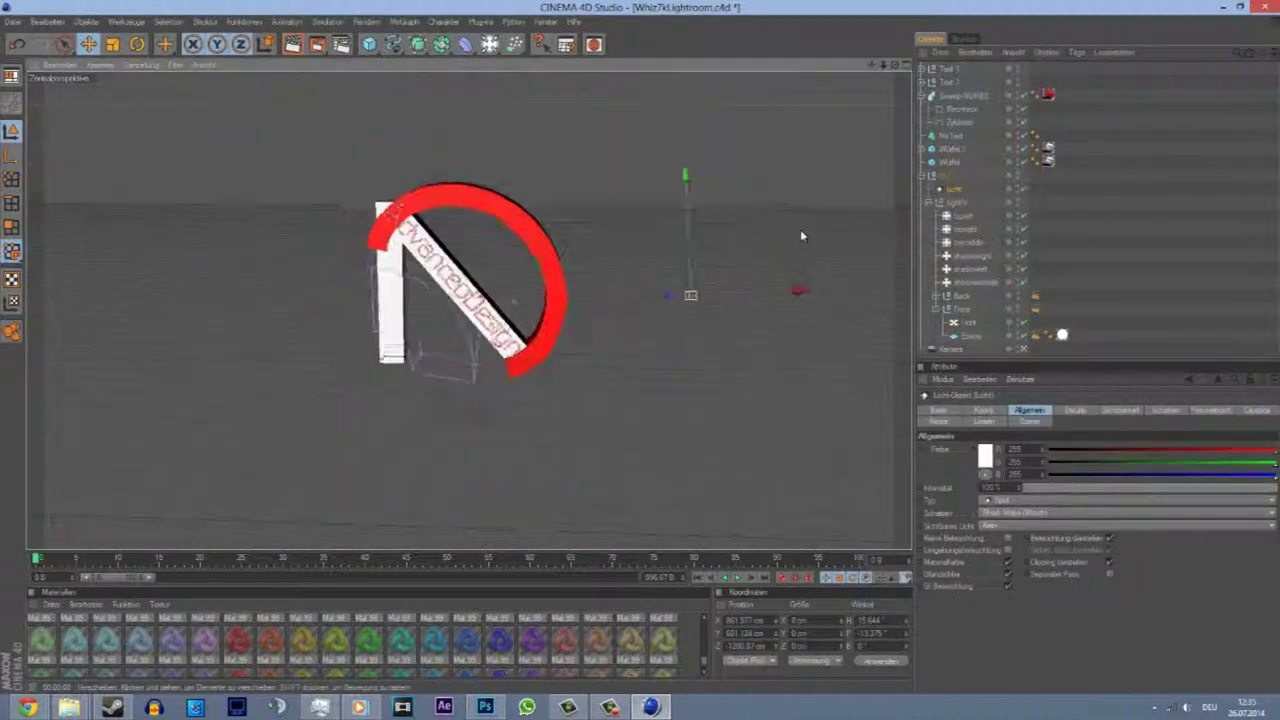
- Look through the scene camera, zero two of its coordinate values, and frame the logo closer
{"action": "left_click", "coordinate": [950, 176]}
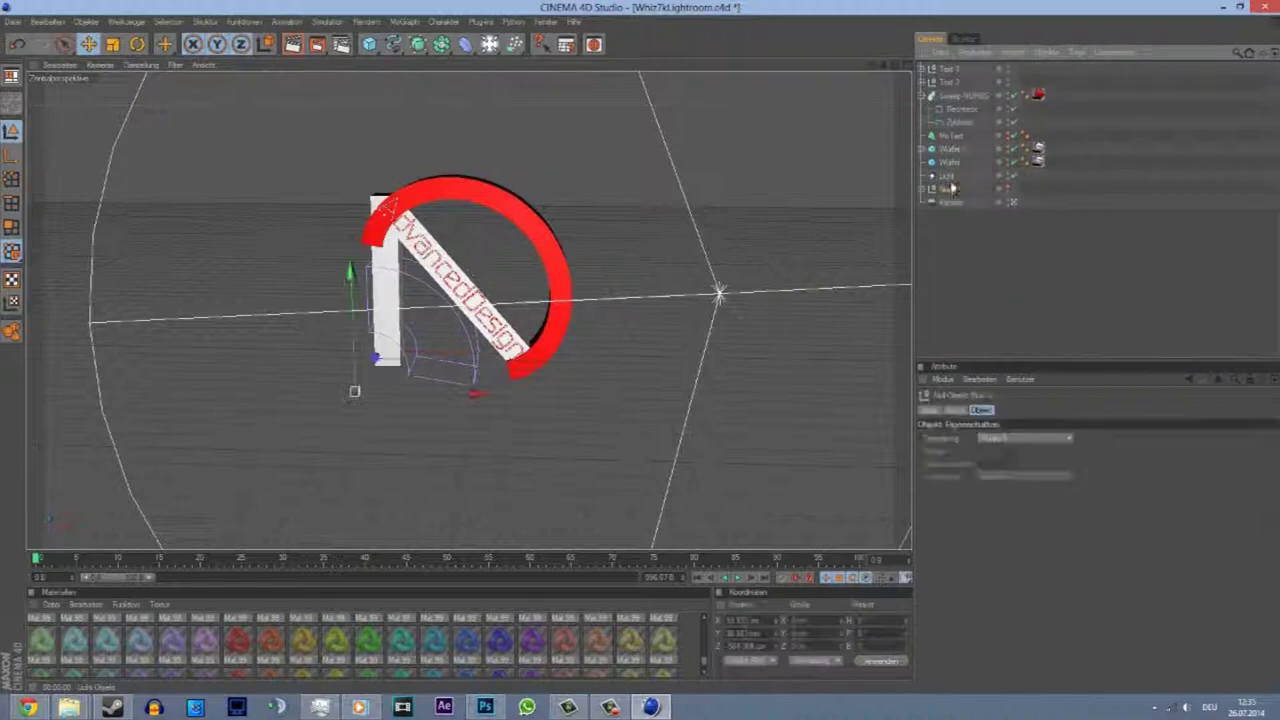
{"action": "left_click", "coordinate": [950, 201]}
{"action": "left_click", "coordinate": [1012, 202]}
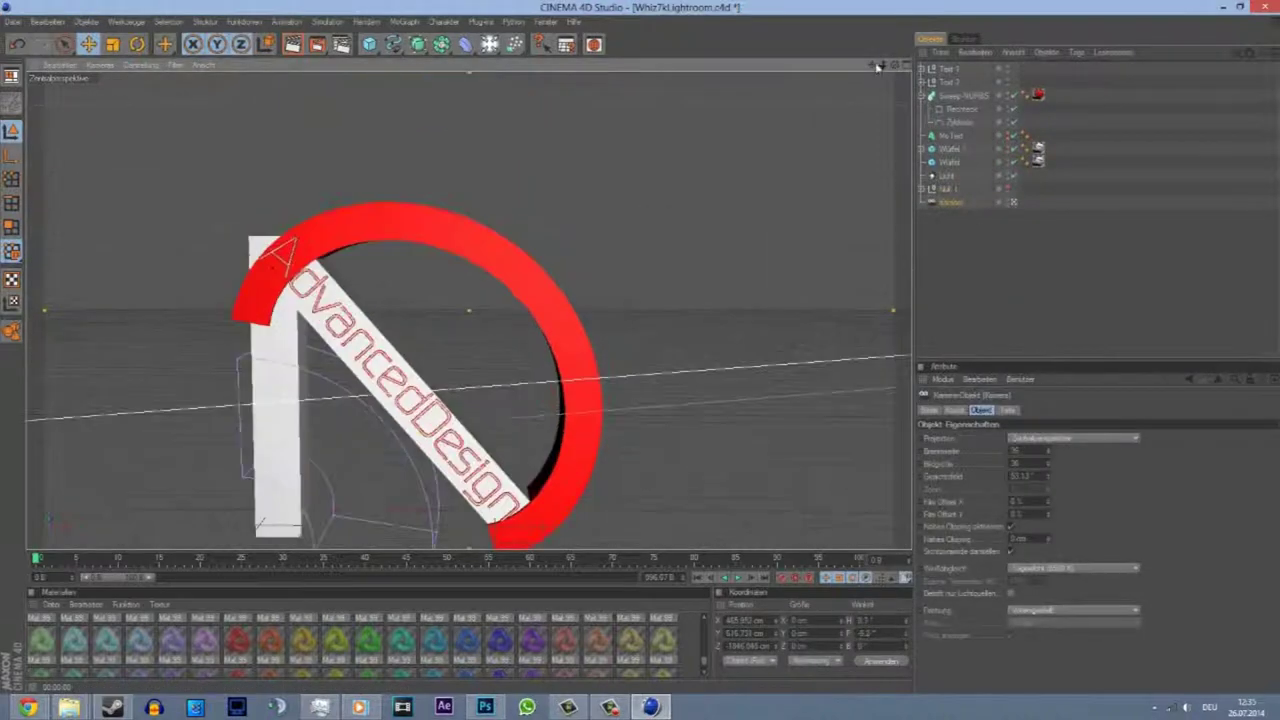
{"action": "left_click", "coordinate": [955, 410]}
{"action": "type", "text": "0"}
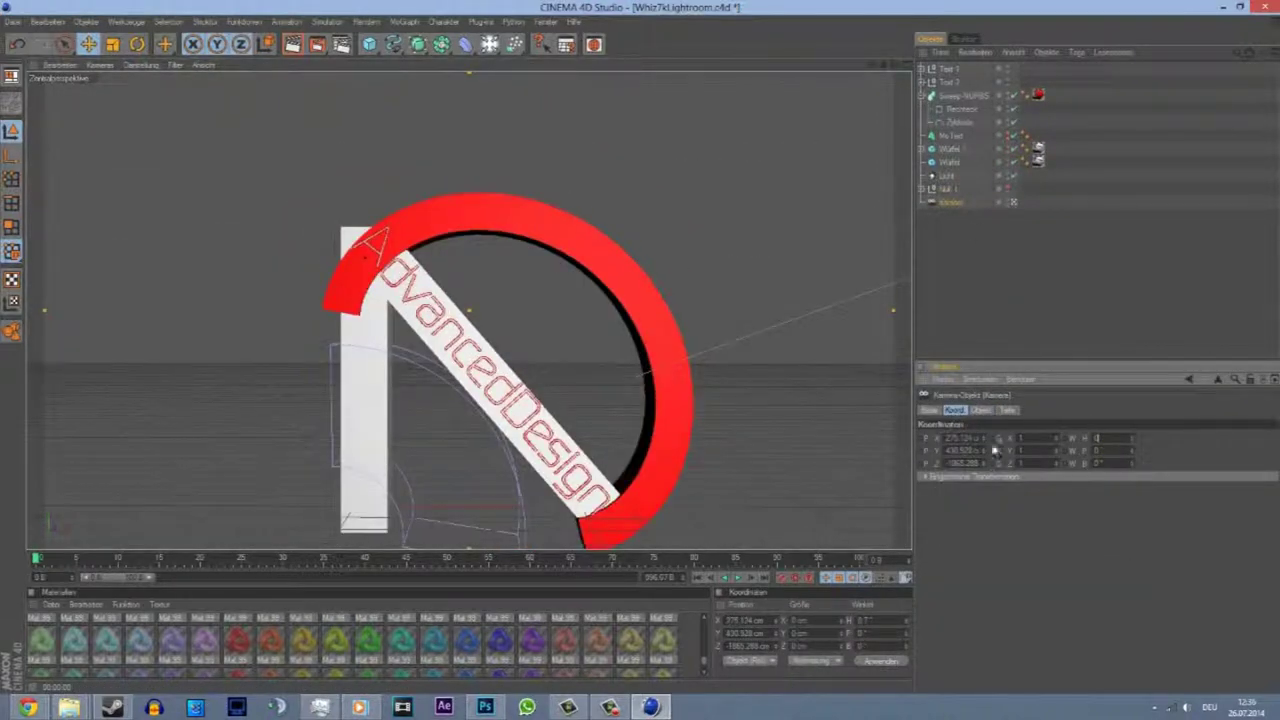
{"action": "key", "text": "Tab"}
{"action": "type", "text": "0"}
{"action": "key", "text": "Return"}
{"action": "middle_click_drag", "start_coordinate": [836, 187], "coordinate": [646, 351], "text": "alt"}
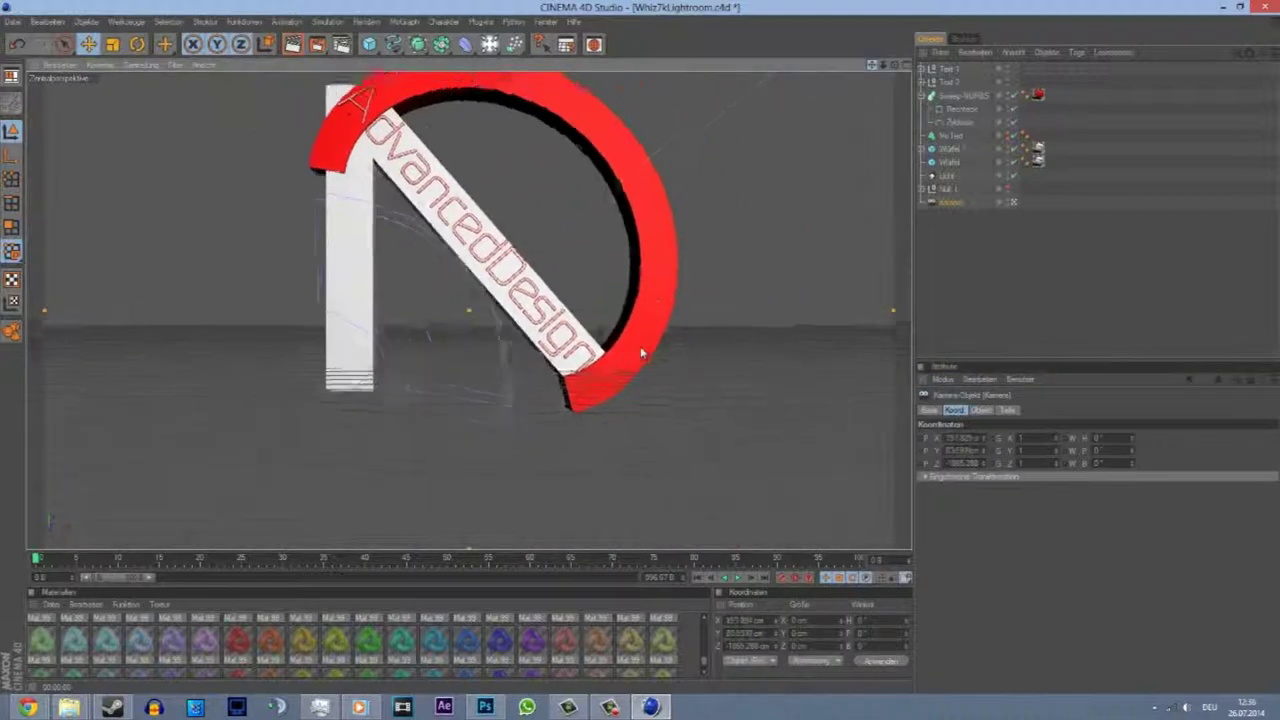
{"action": "right_click_drag", "start_coordinate": [751, 345], "coordinate": [820, 146], "text": "alt"}
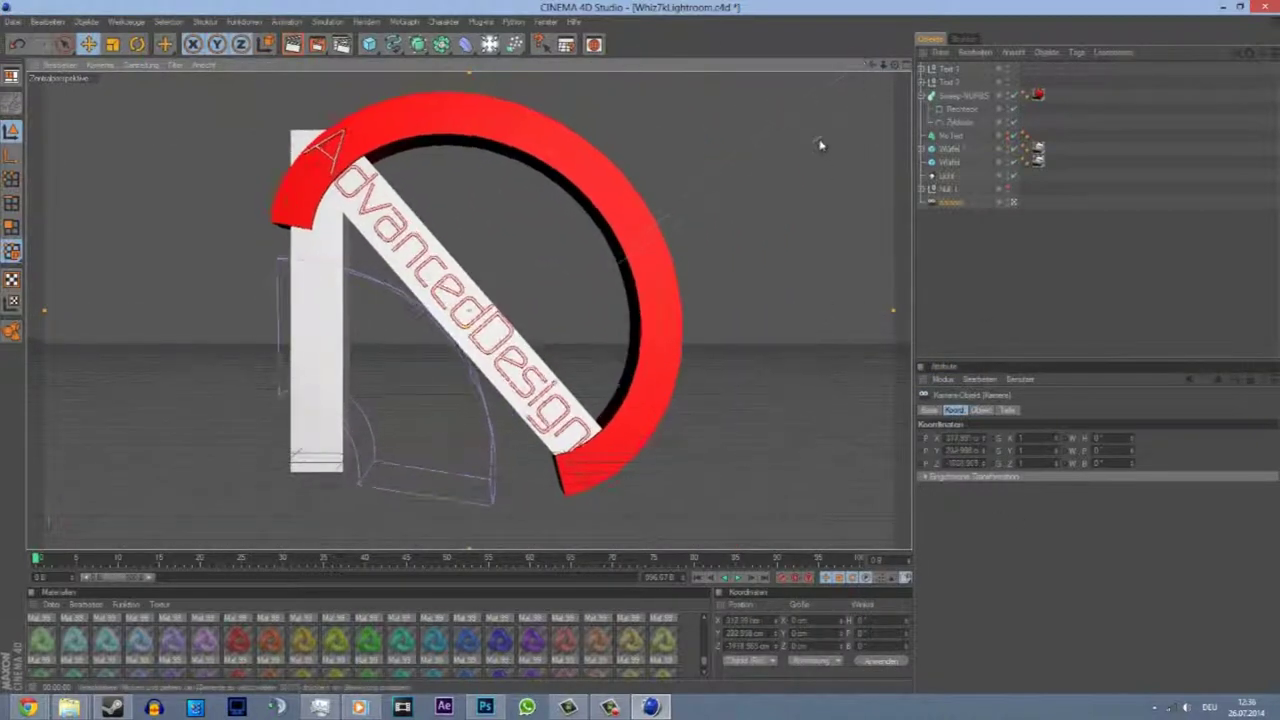
- Leave the camera view, orbit around the logo, and add a new MoText object
{"action": "left_click", "coordinate": [1013, 202]}
{"action": "left_click", "coordinate": [823, 263]}
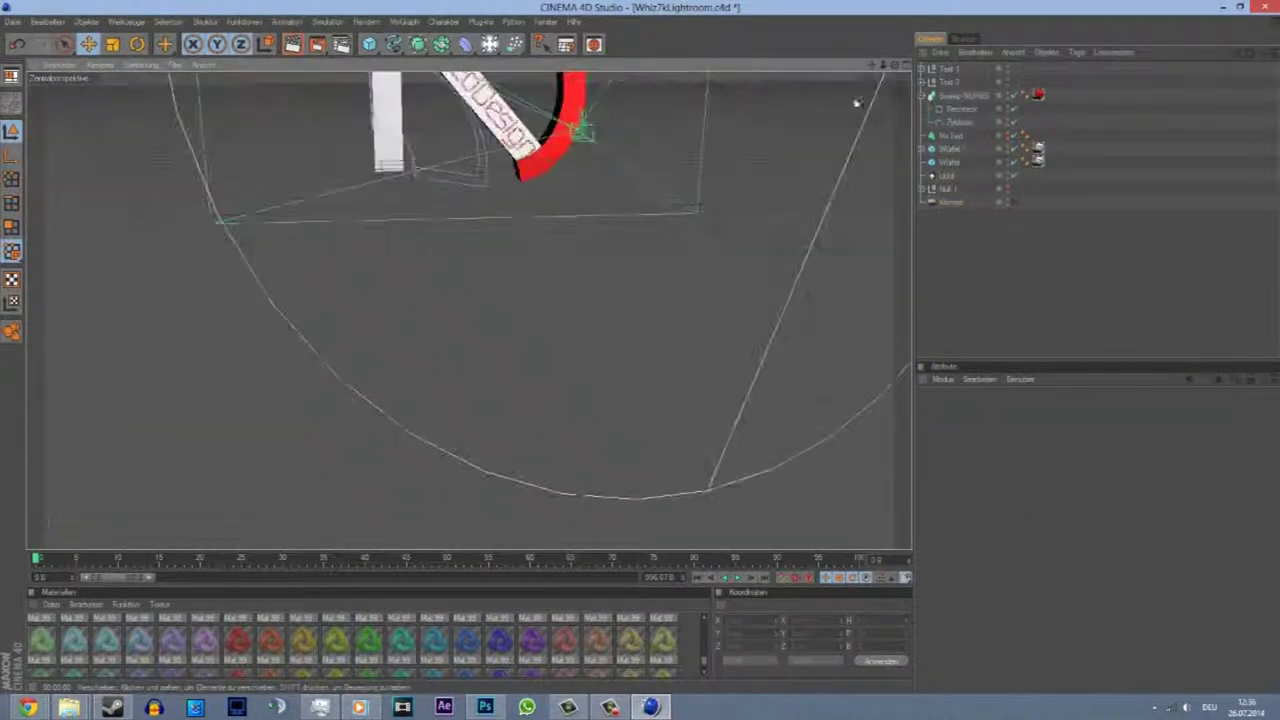
{"action": "scroll", "coordinate": [857, 103], "scroll_direction": "down", "scroll_amount": 3}
{"action": "left_click_drag", "start_coordinate": [890, 65], "coordinate": [650, 355]}
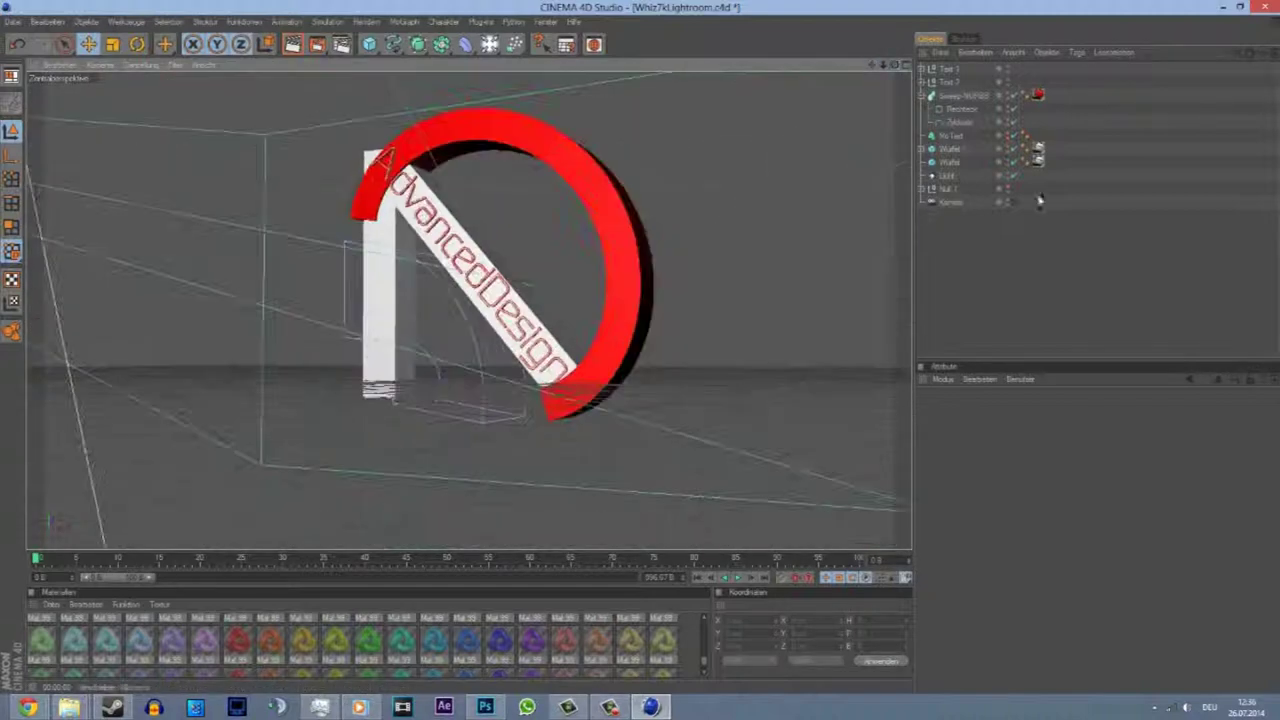
{"action": "left_click", "coordinate": [404, 21]}
{"action": "left_click", "coordinate": [416, 167]}
- Confirm the text's font and add a Kreis spline shrunk to a 1 cm radius
{"action": "left_click", "coordinate": [1072, 527]}
{"action": "type", "text": "by"}
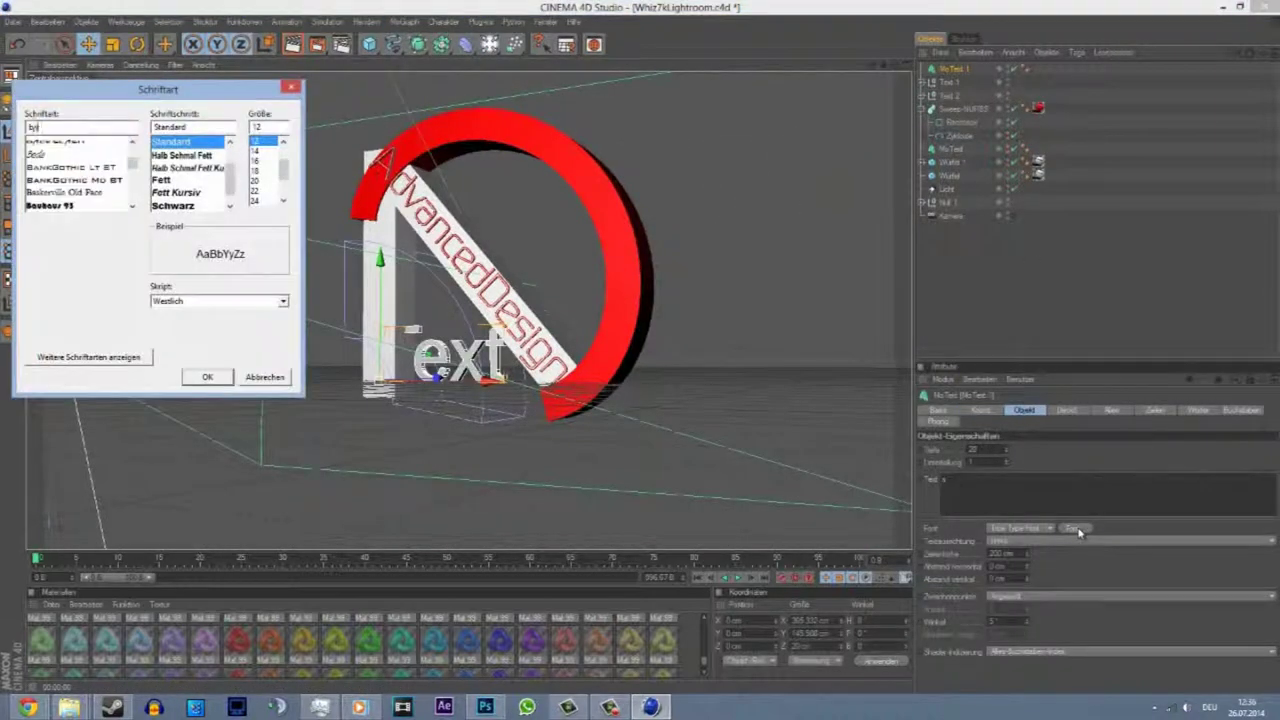
{"action": "key", "text": "Return"}
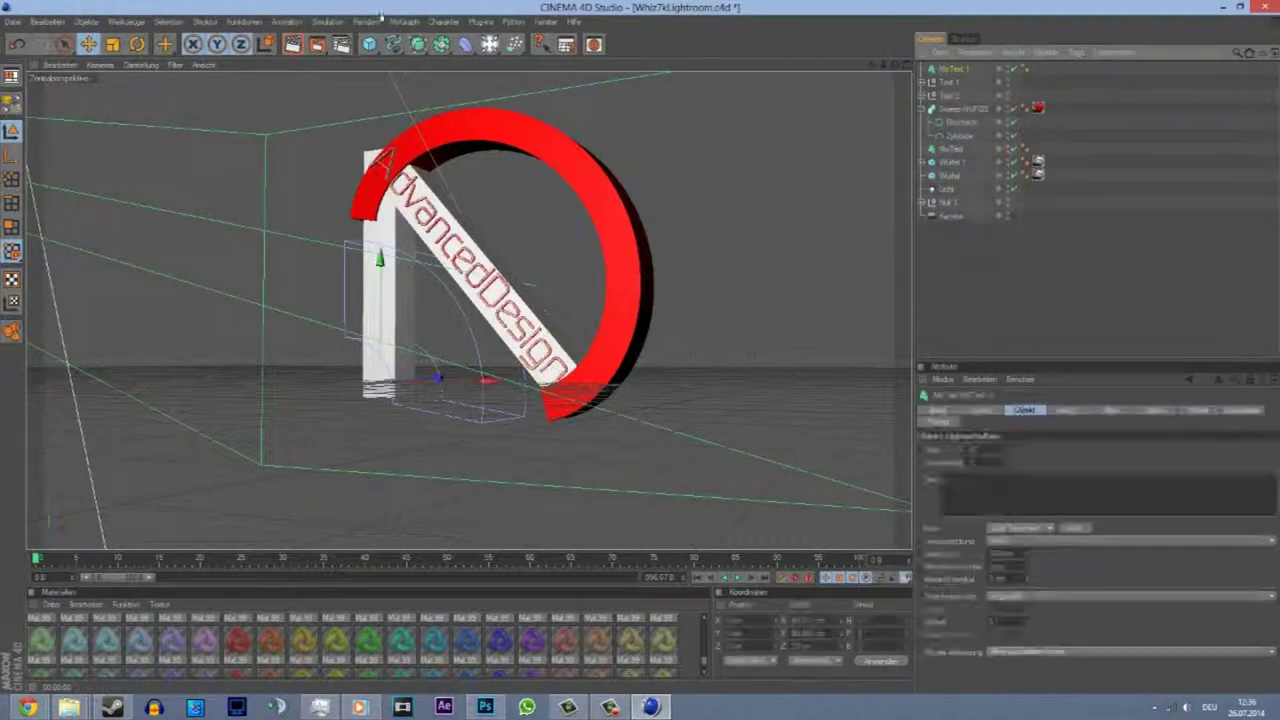
{"action": "mouse_move", "coordinate": [392, 44]}
{"action": "left_mouse_down"}
{"action": "mouse_move", "coordinate": [391, 62]}
{"action": "mouse_move", "coordinate": [470, 80]}
{"action": "left_mouse_up"}
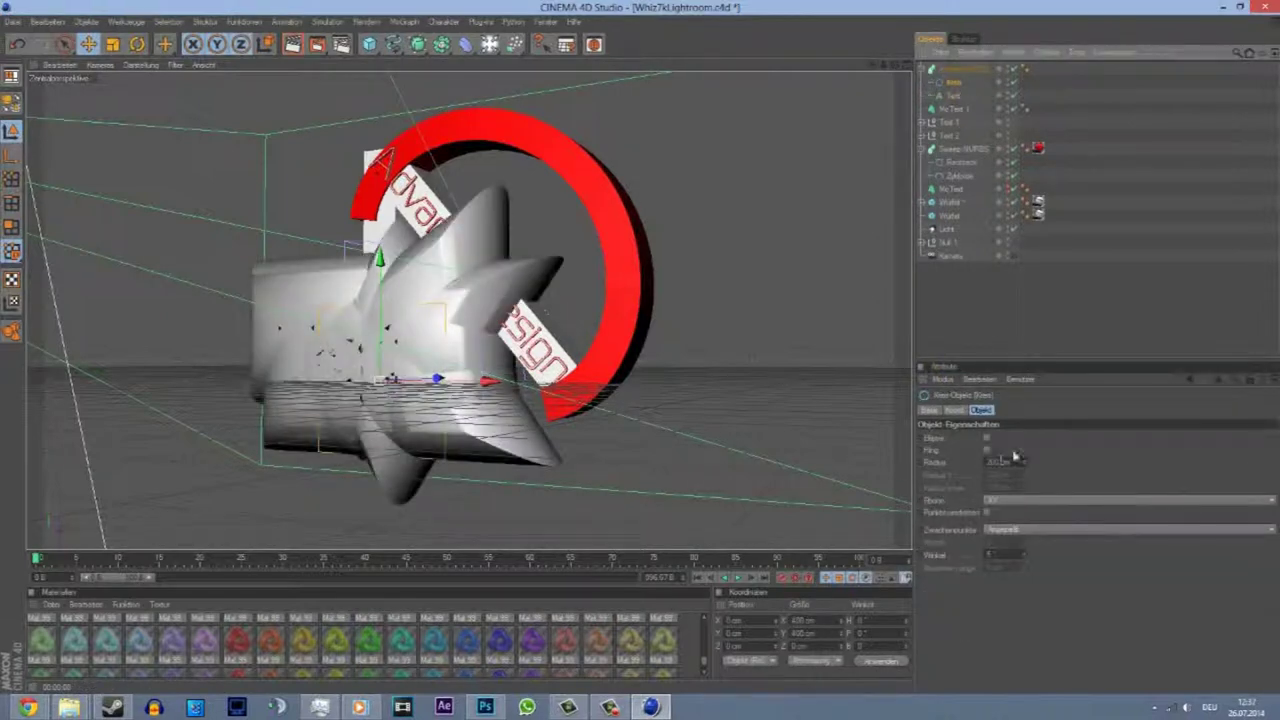
{"action": "left_click_drag", "start_coordinate": [1015, 457], "coordinate": [927, 349]}
- Set the 'S' MoText font and sweep the 1 cm circle along it to form an outlined S
{"action": "left_click", "coordinate": [953, 95]}
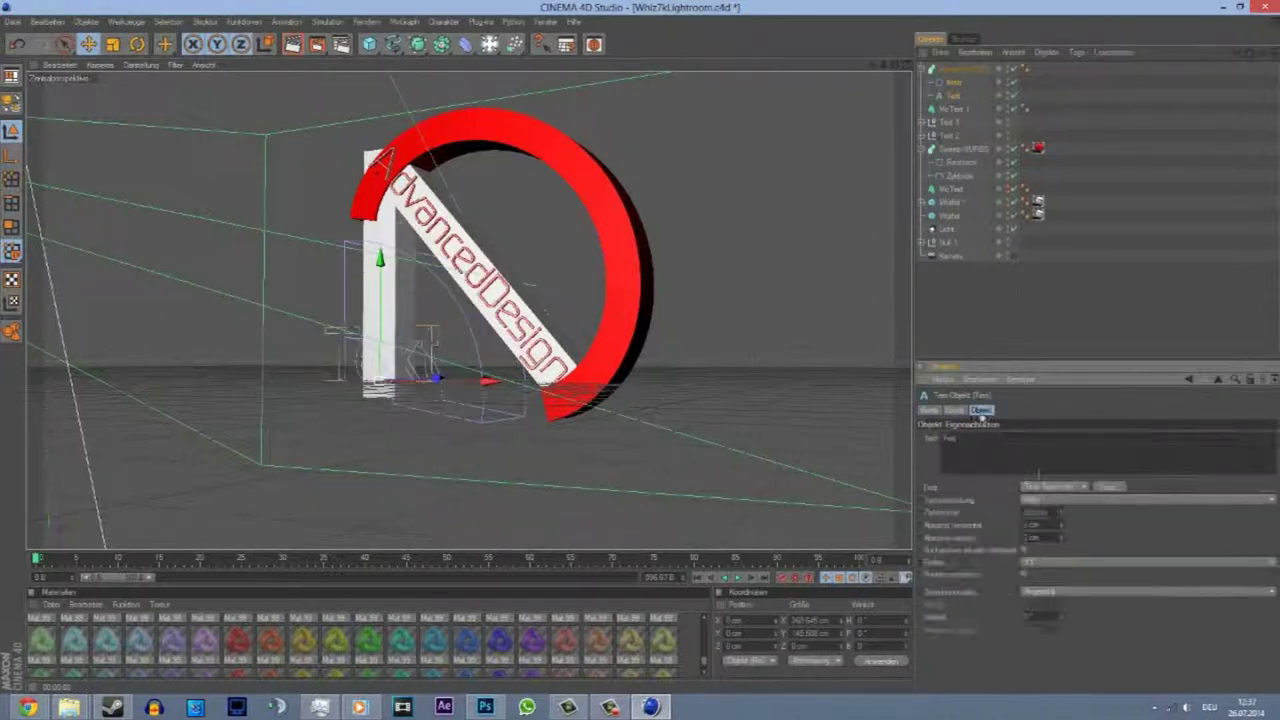
{"action": "left_click", "coordinate": [1108, 486]}
{"action": "key", "text": "Return"}
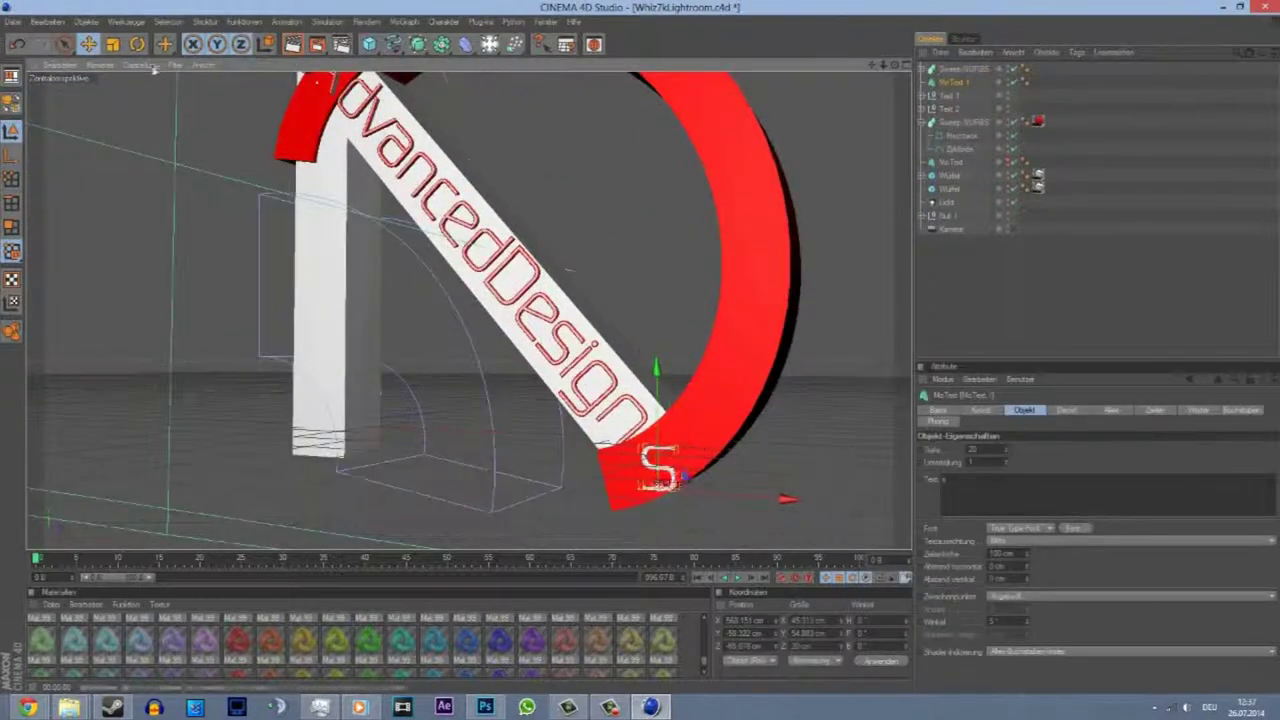
{"action": "left_click", "coordinate": [441, 44], "text": "alt"}
- Adjust the S's Koord. position so it sits at the red ring's lower end
{"action": "left_click", "coordinate": [956, 135]}
{"action": "left_click", "coordinate": [980, 410]}
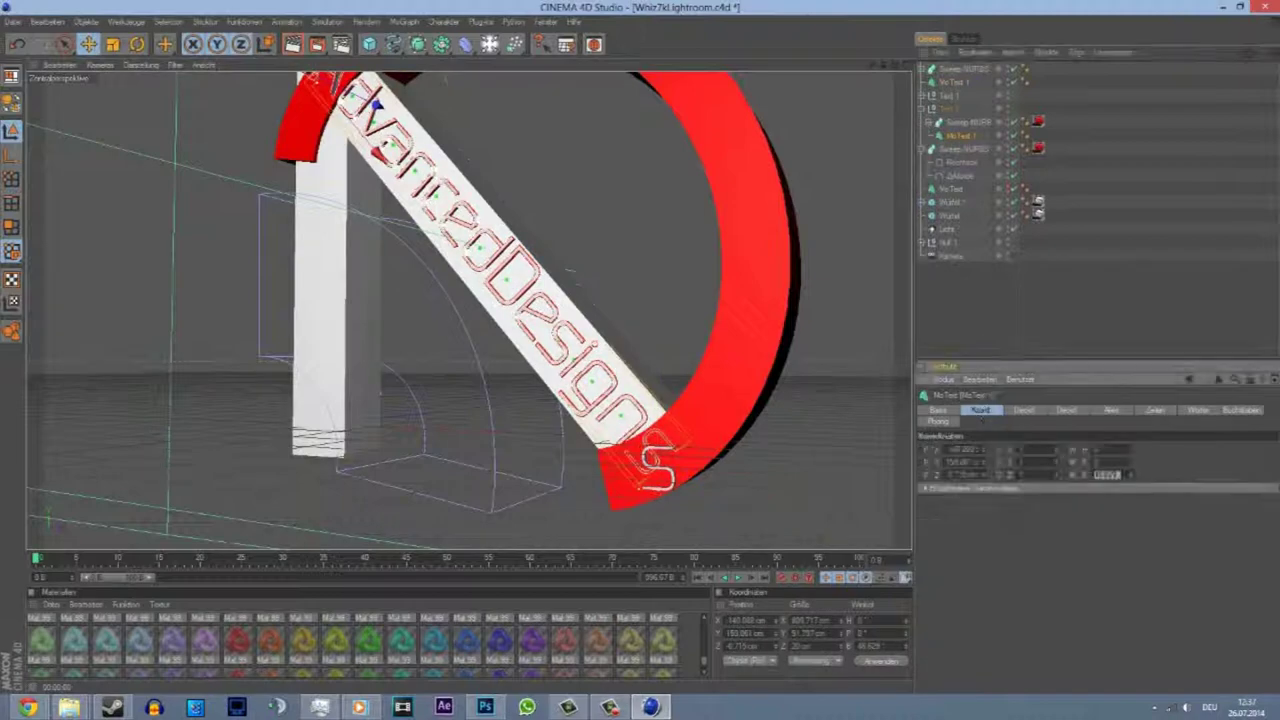
{"action": "left_click", "coordinate": [951, 88]}
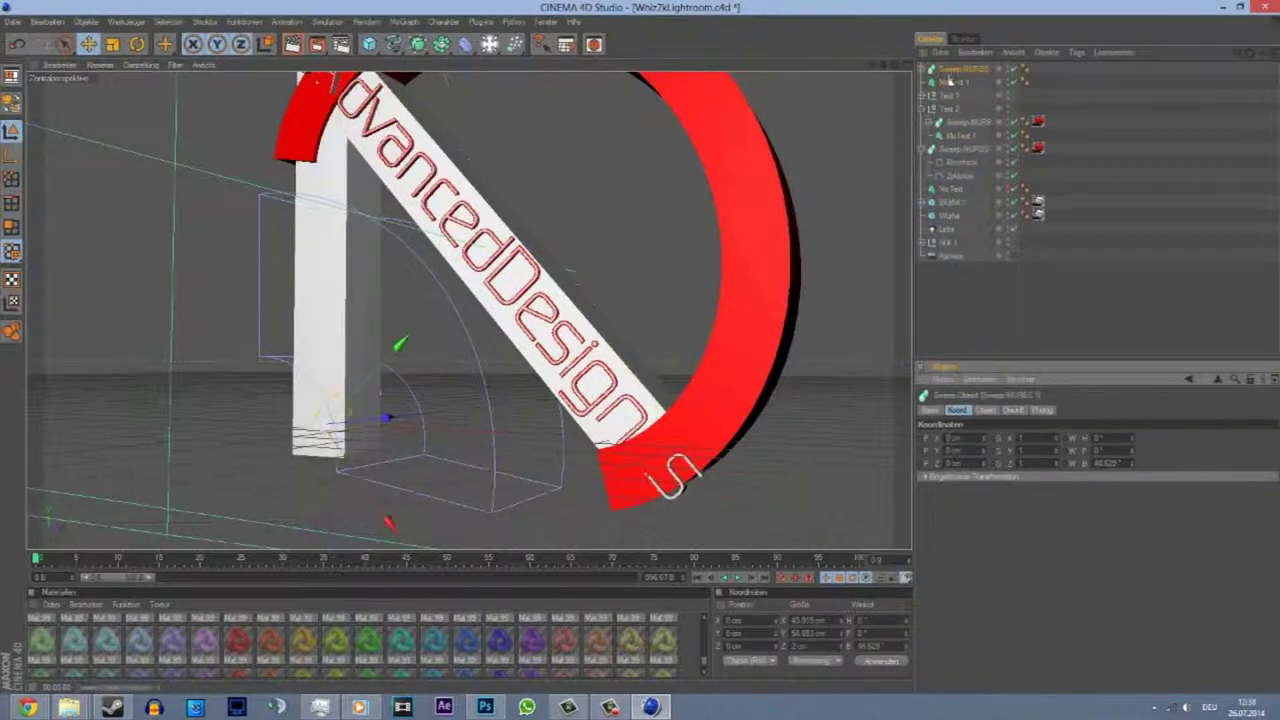
{"action": "left_click", "coordinate": [677, 494]}
{"action": "mouse_move", "coordinate": [677, 494]}
{"action": "left_mouse_down", "text": "alt"}
{"action": "mouse_move", "coordinate": [651, 354]}
{"action": "mouse_move", "coordinate": [851, 531]}
{"action": "left_mouse_up", "text": "alt"}
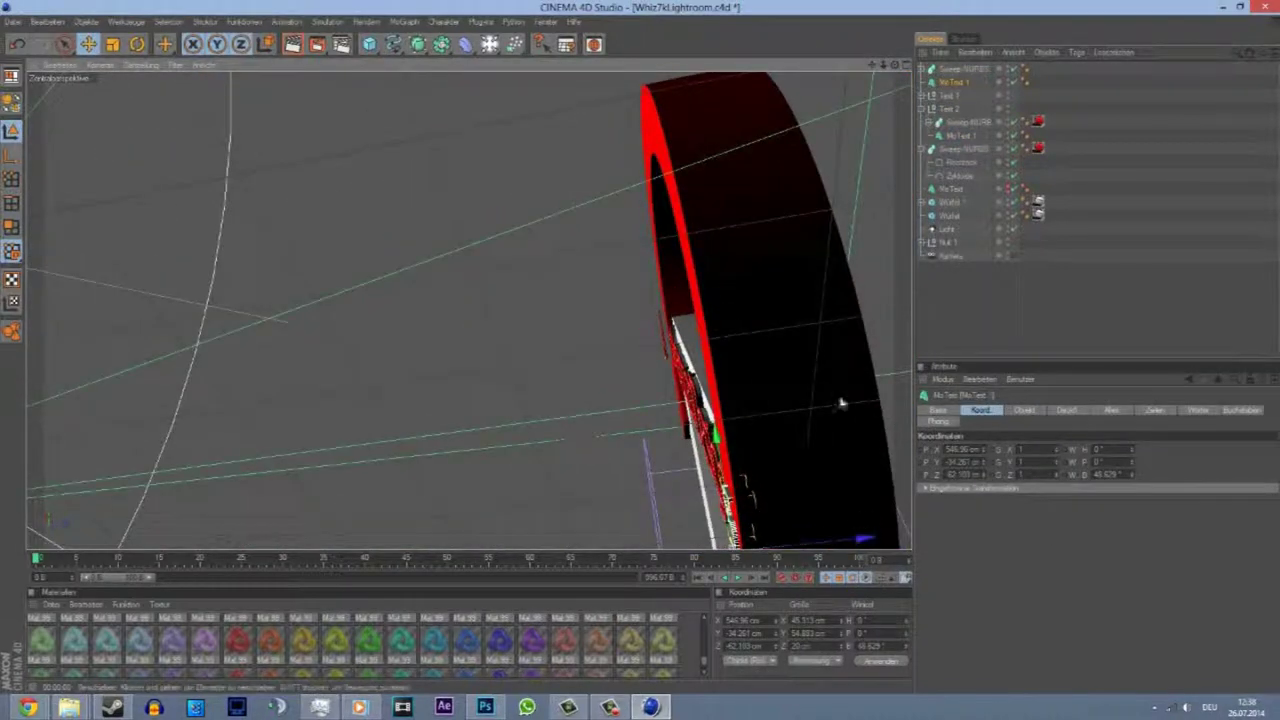
{"action": "mouse_move", "coordinate": [843, 400]}
{"action": "left_mouse_down", "text": "alt"}
{"action": "mouse_move", "coordinate": [622, 352]}
{"action": "mouse_move", "coordinate": [700, 400]}
{"action": "left_mouse_up", "text": "alt"}
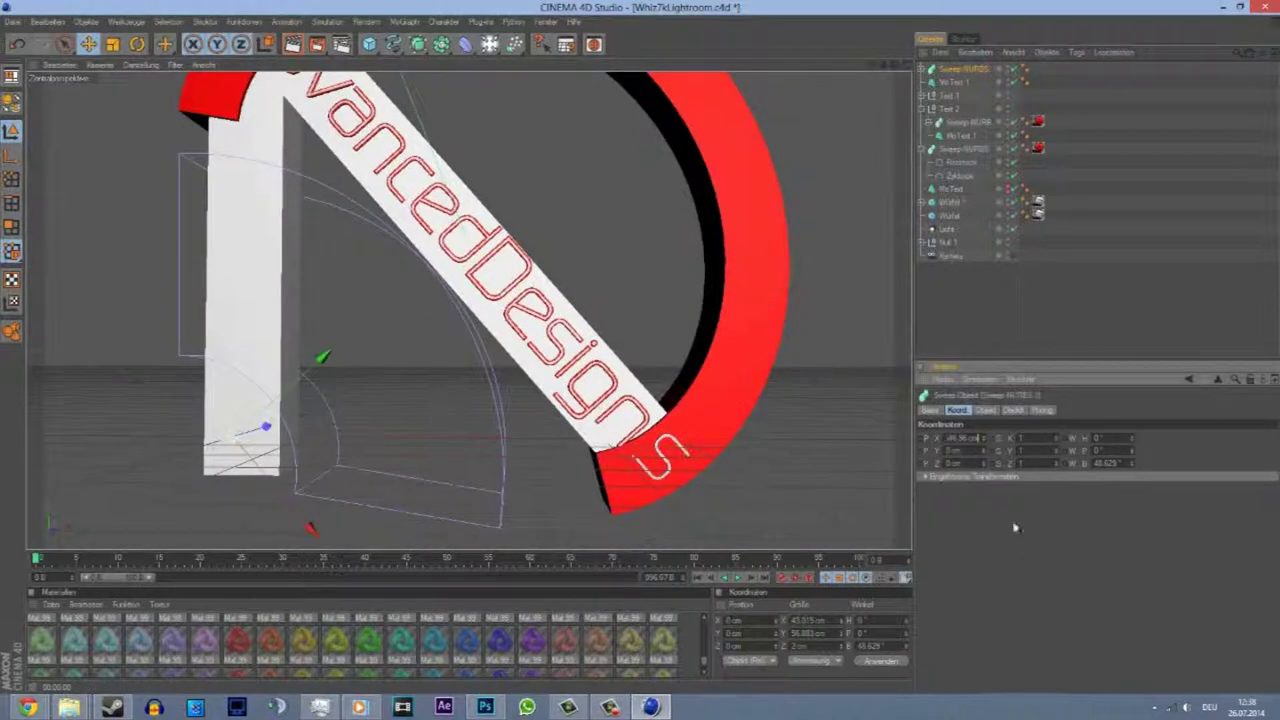
{"action": "double_click", "coordinate": [960, 474]}
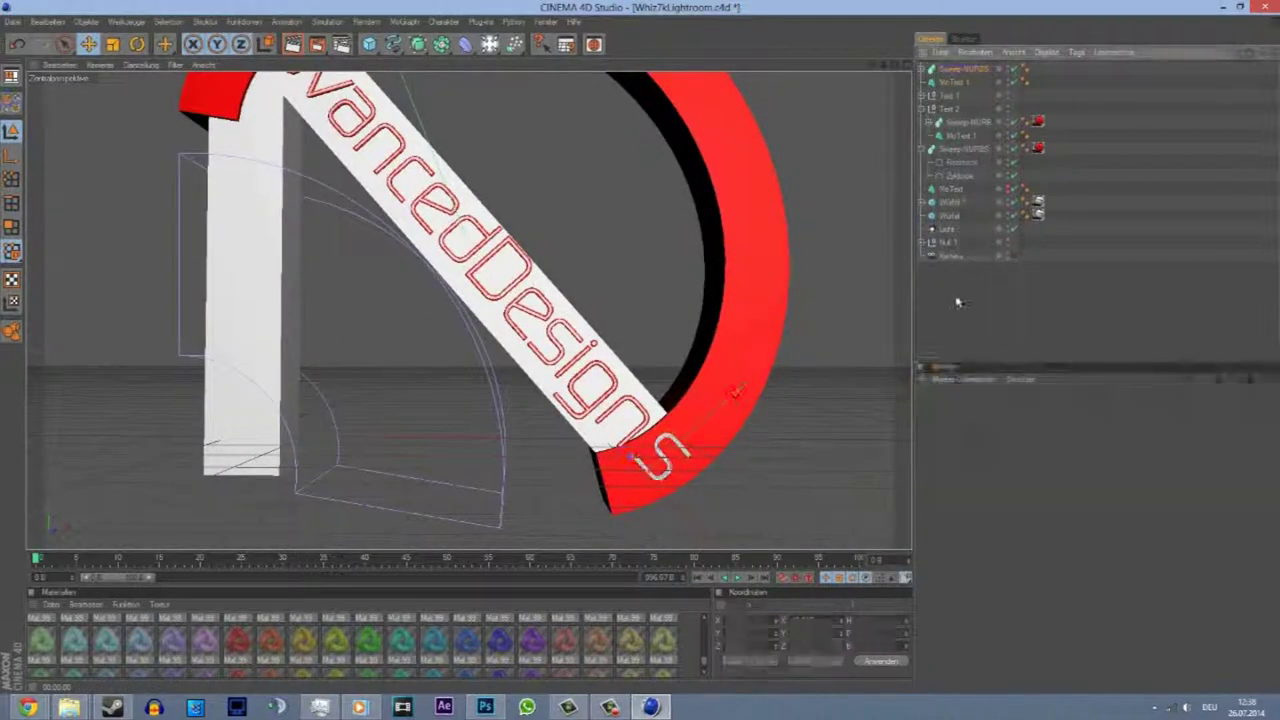
{"action": "mouse_move", "coordinate": [740, 420]}
{"action": "left_mouse_down", "text": "alt"}
{"action": "mouse_move", "coordinate": [642, 352]}
{"action": "mouse_move", "coordinate": [871, 89]}
{"action": "left_mouse_up", "text": "alt"}
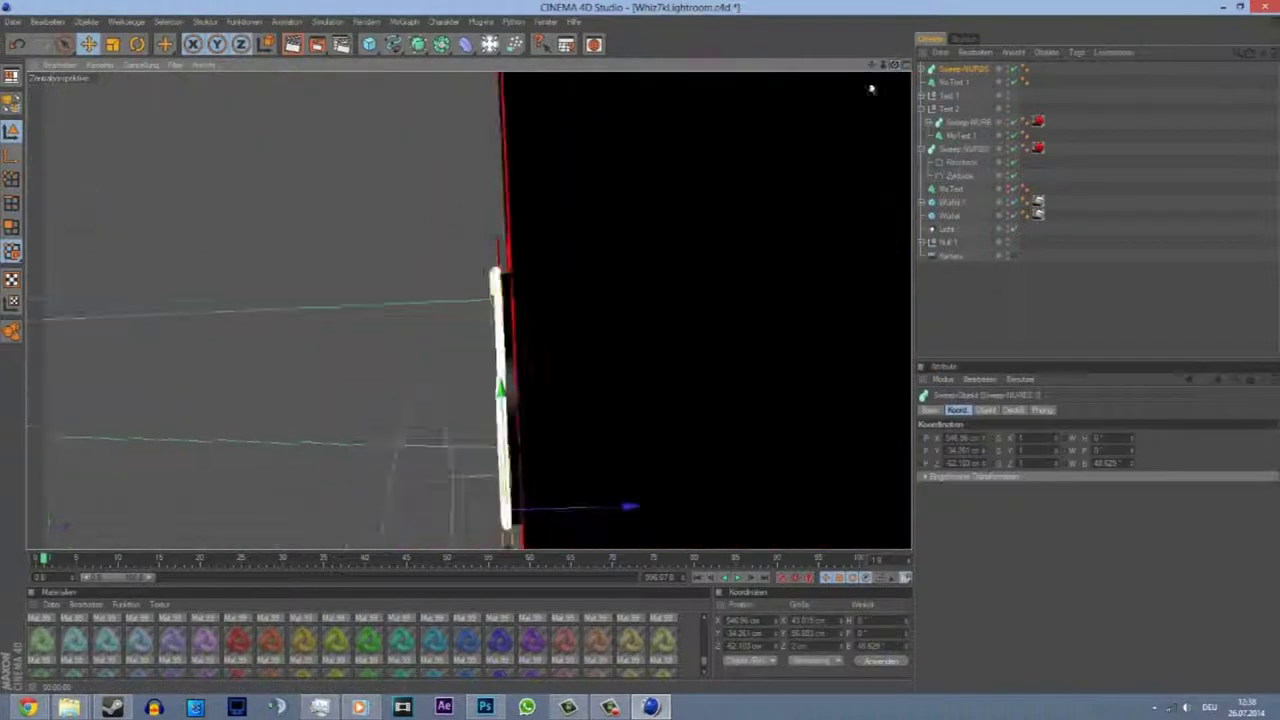
{"action": "left_click_drag", "start_coordinate": [800, 171], "coordinate": [640, 300], "text": "alt"}
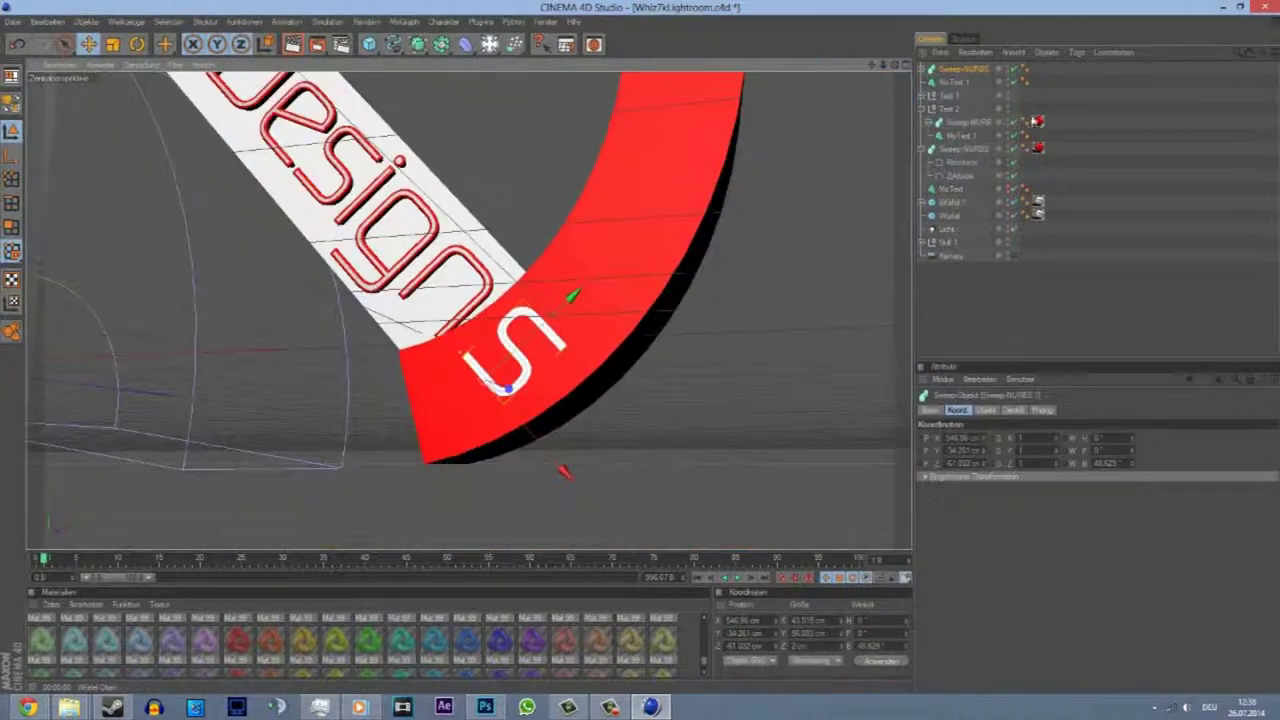
- Group the S sweep, then group all three text nulls under a null named 'Texte'
{"action": "left_click", "coordinate": [1036, 68]}
{"action": "key", "text": "alt+g"}
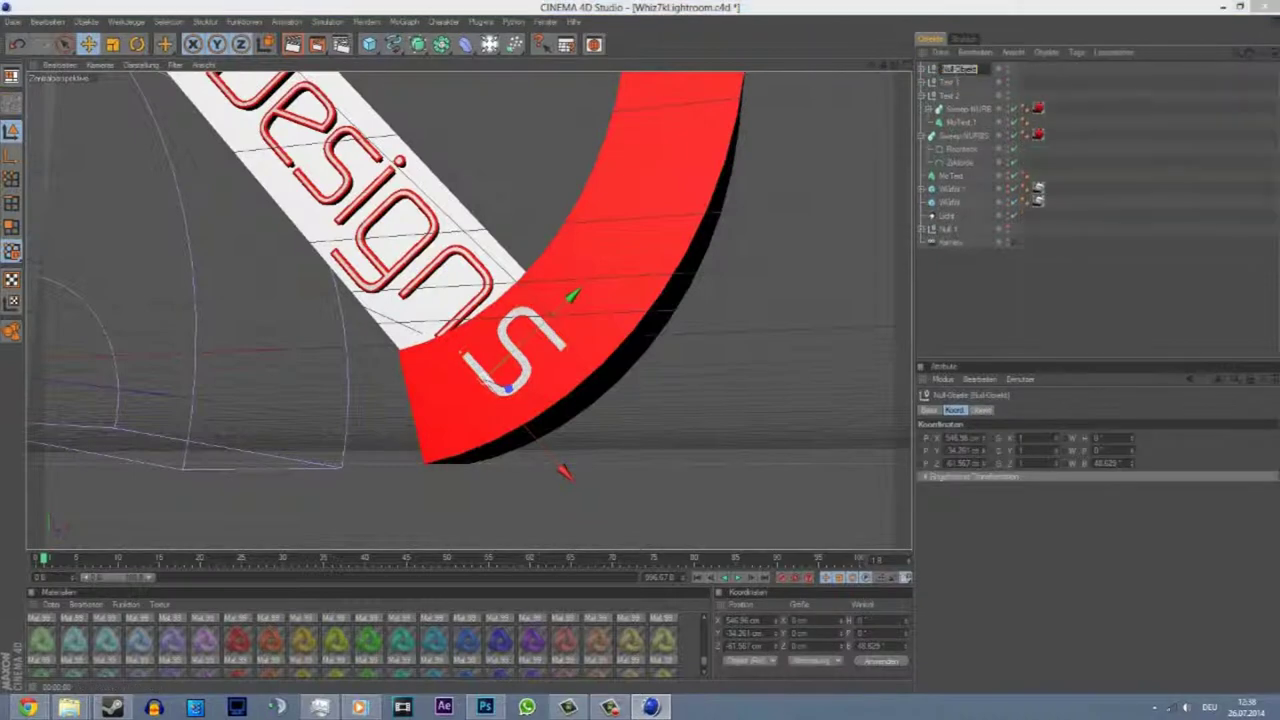
{"action": "left_click", "coordinate": [940, 92]}
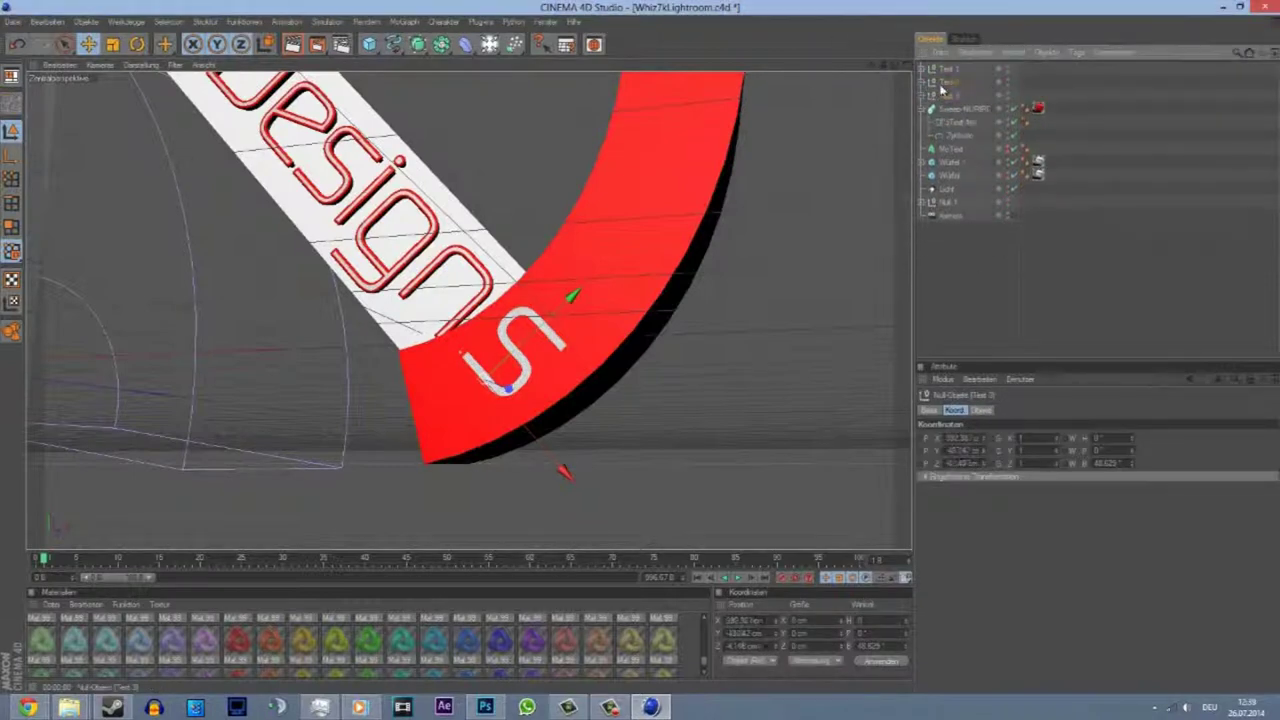
{"action": "left_click", "coordinate": [946, 70], "text": "shift"}
{"action": "key", "text": "alt+g"}
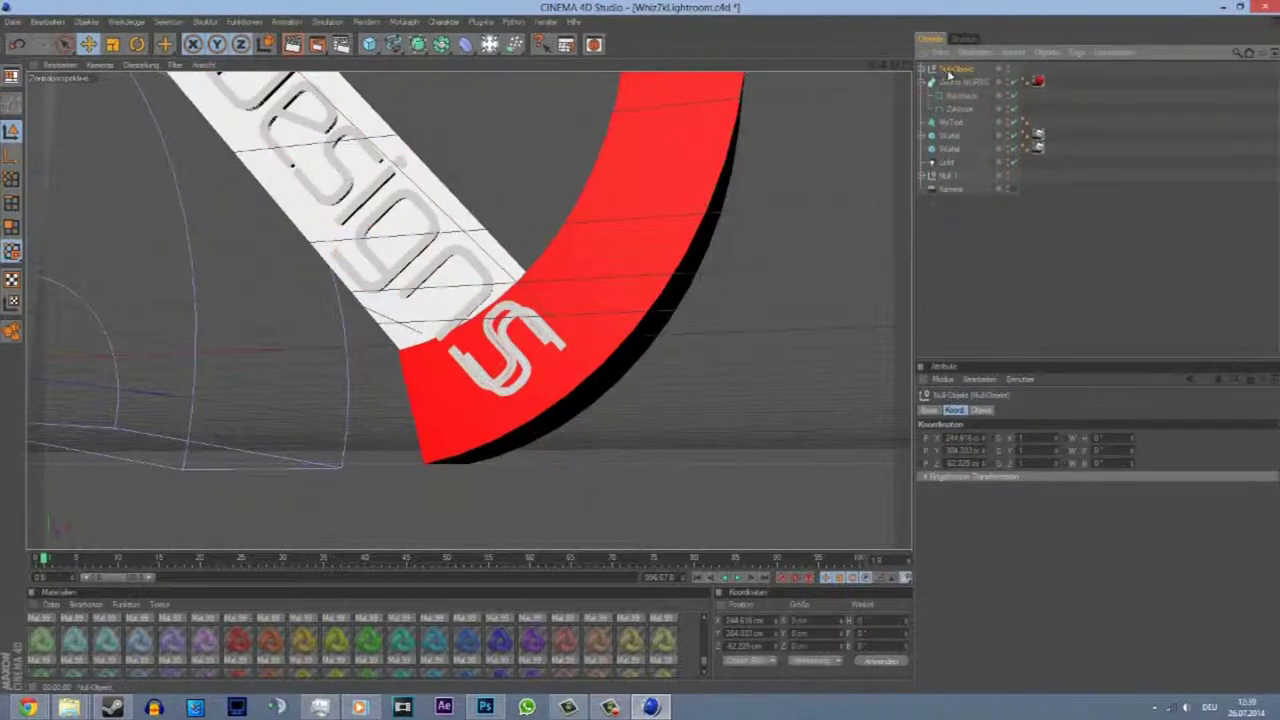
{"action": "double_click", "coordinate": [958, 68]}
{"action": "type", "text": "Texte"}
{"action": "key", "text": "Return"}
- Group the cube and red ring sweep under a null named 'Logo' and look through the Kamera
{"action": "mouse_move", "coordinate": [894, 191]}
{"action": "left_mouse_down", "text": "alt"}
{"action": "mouse_move", "coordinate": [783, 200]}
{"action": "mouse_move", "coordinate": [757, 166]}
{"action": "left_mouse_up", "text": "alt"}
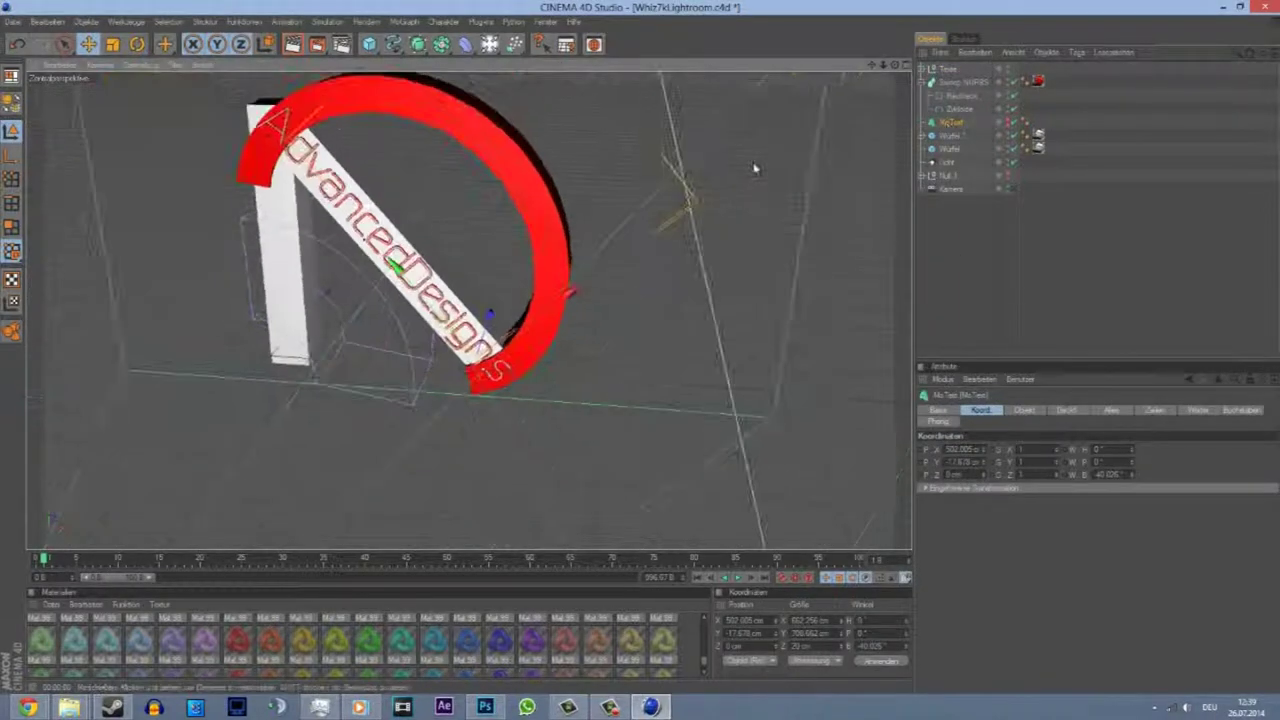
{"action": "left_click", "coordinate": [949, 140]}
{"action": "left_click", "coordinate": [960, 81], "text": "shift"}
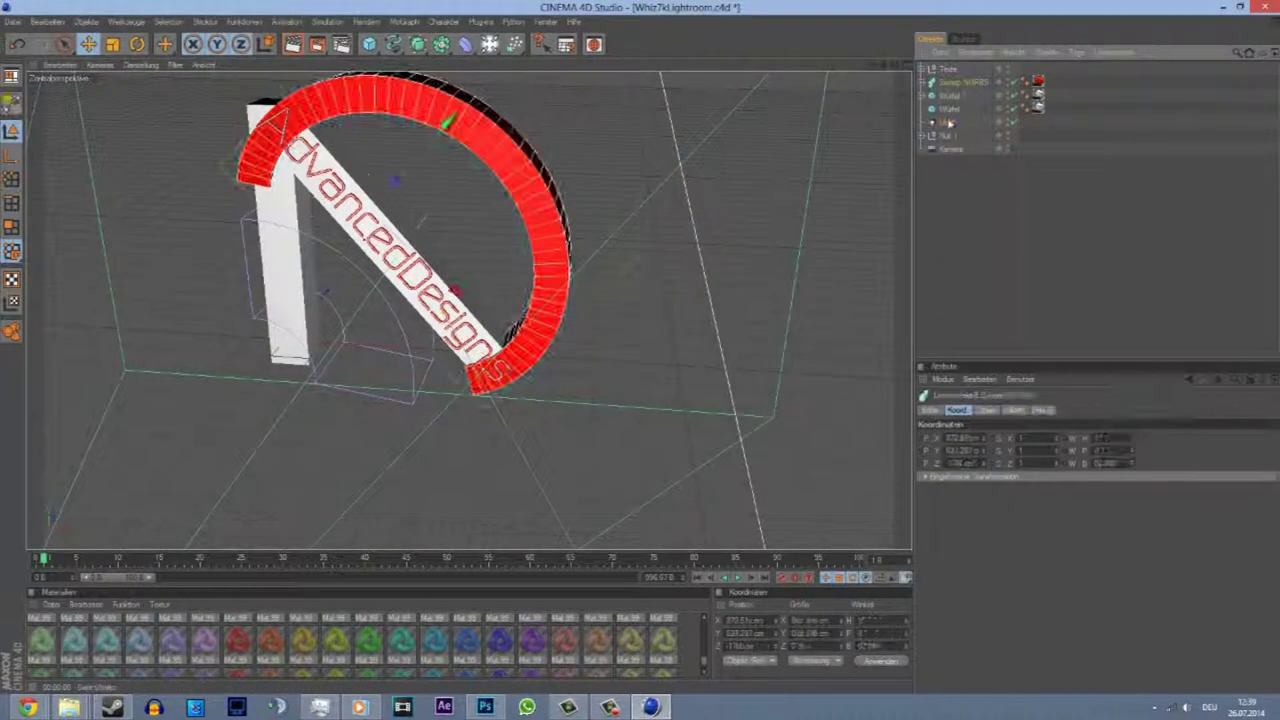
{"action": "key", "text": "alt+g"}
{"action": "double_click", "coordinate": [955, 81]}
{"action": "type", "text": "Logo"}
{"action": "key", "text": "Return"}
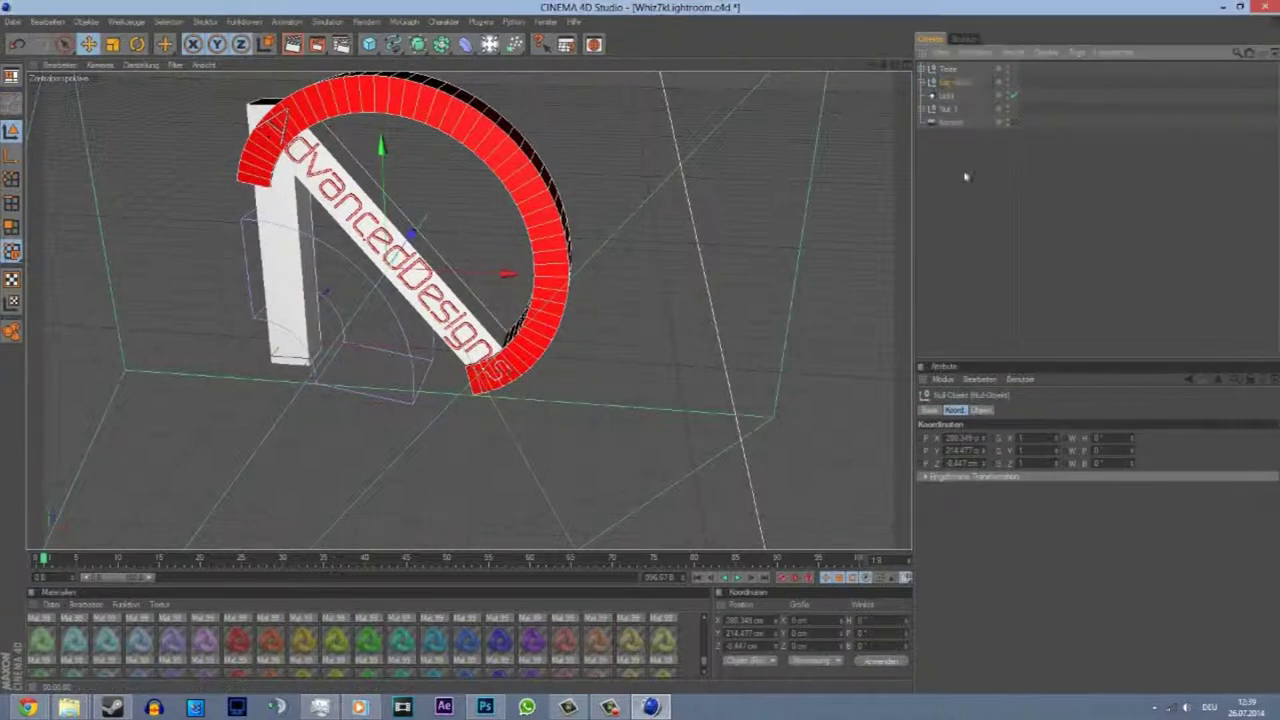
{"action": "left_click_drag", "start_coordinate": [880, 190], "coordinate": [843, 153], "text": "alt"}
{"action": "left_click", "coordinate": [1012, 121]}
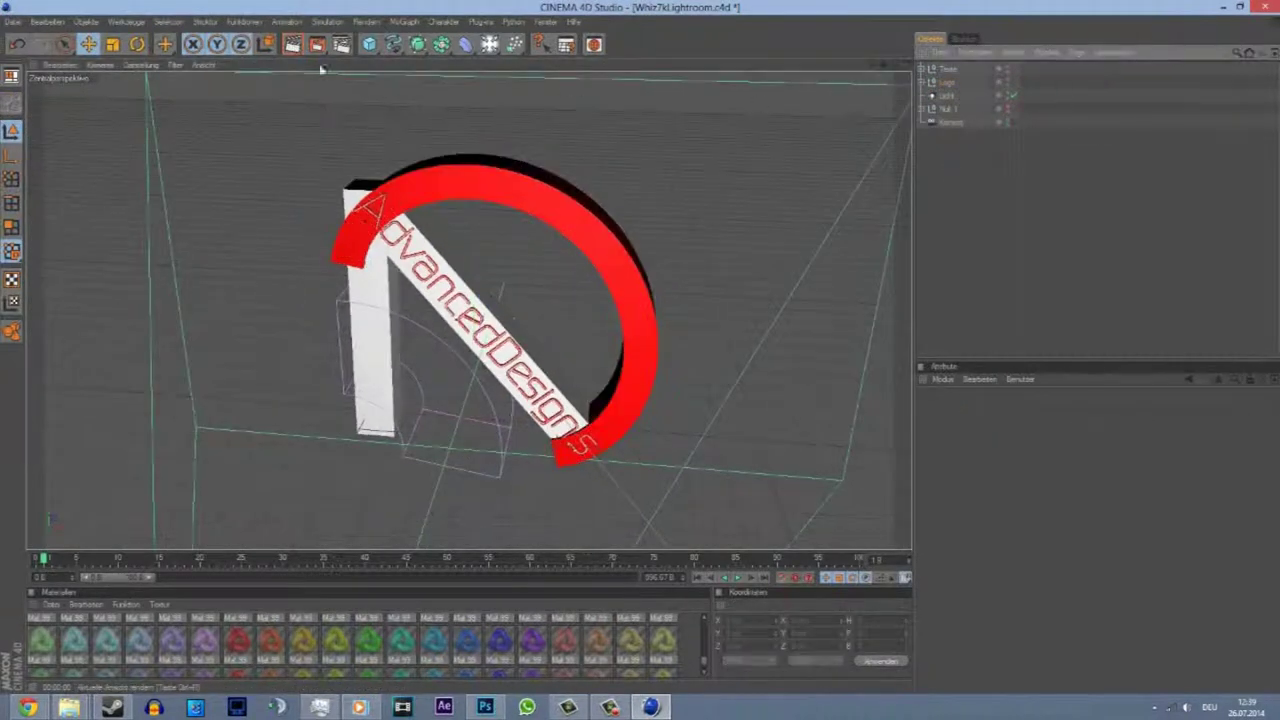
- Move and rotate the Licht toward the logo between test renders of the camera view
{"action": "key", "text": "ctrl+r"}
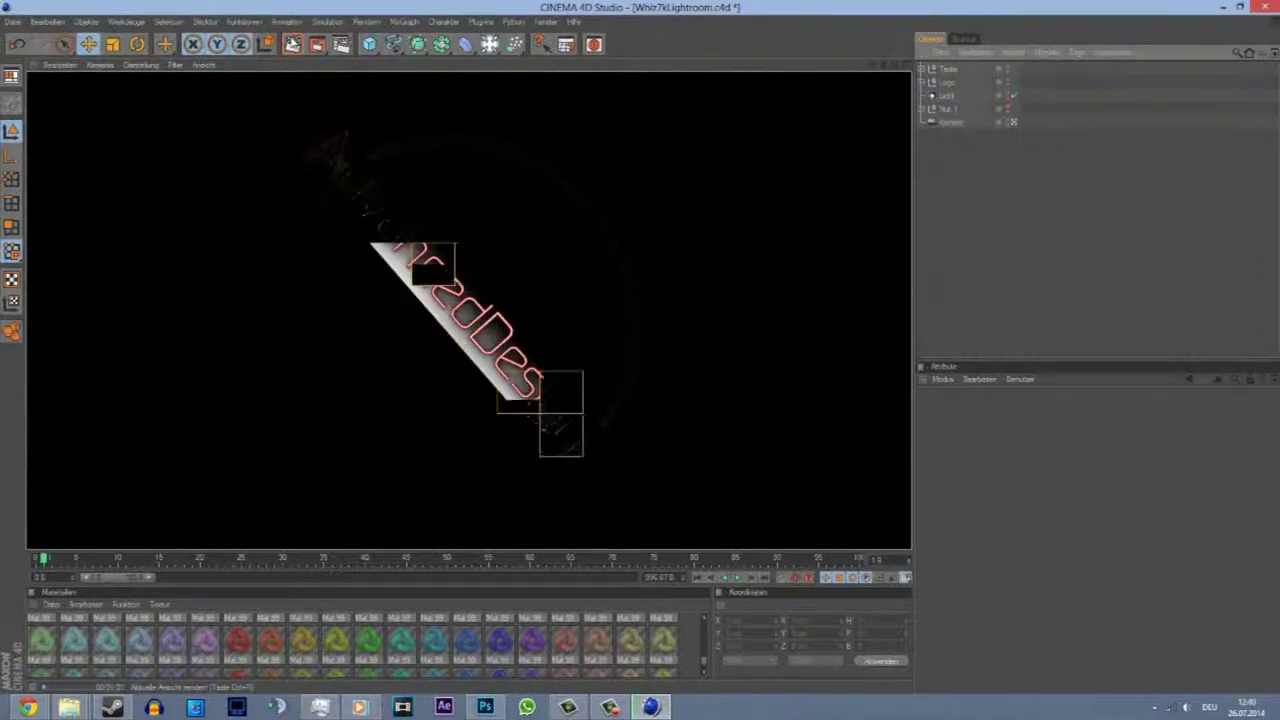
{"action": "left_click", "coordinate": [1012, 121]}
{"action": "left_click", "coordinate": [946, 95]}
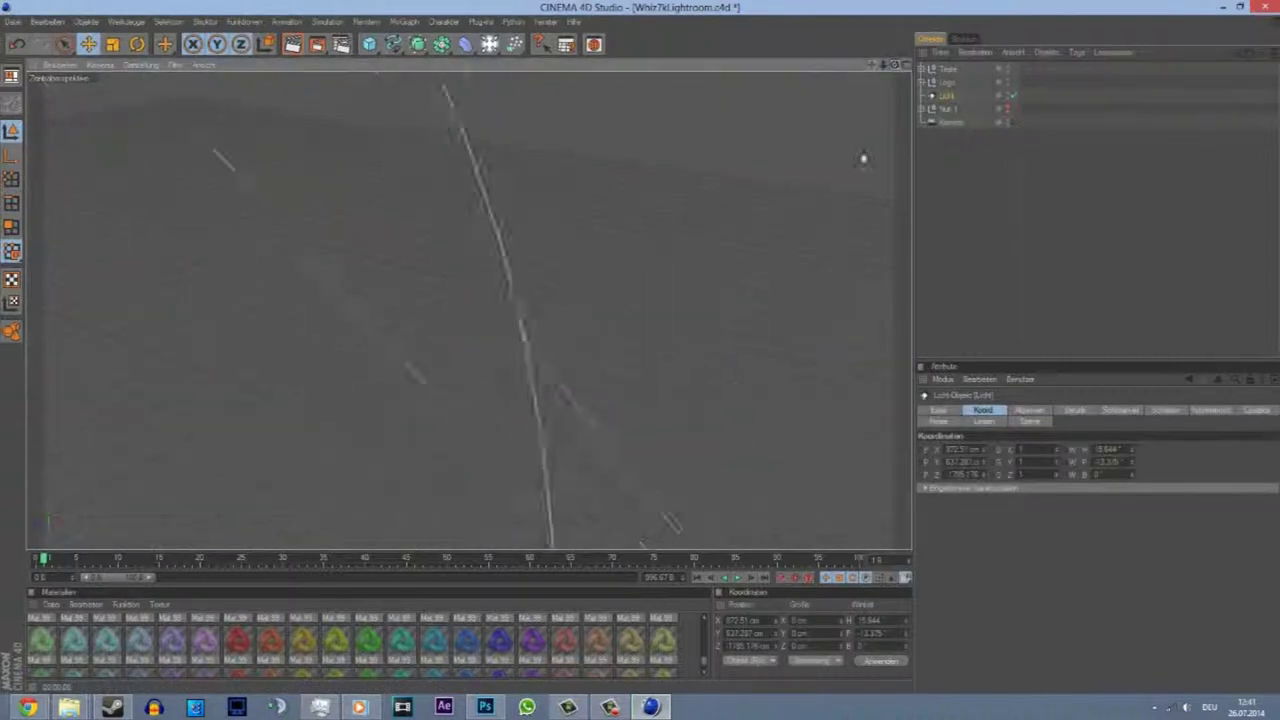
{"action": "scroll", "coordinate": [645, 343], "scroll_direction": "down", "scroll_amount": 5}
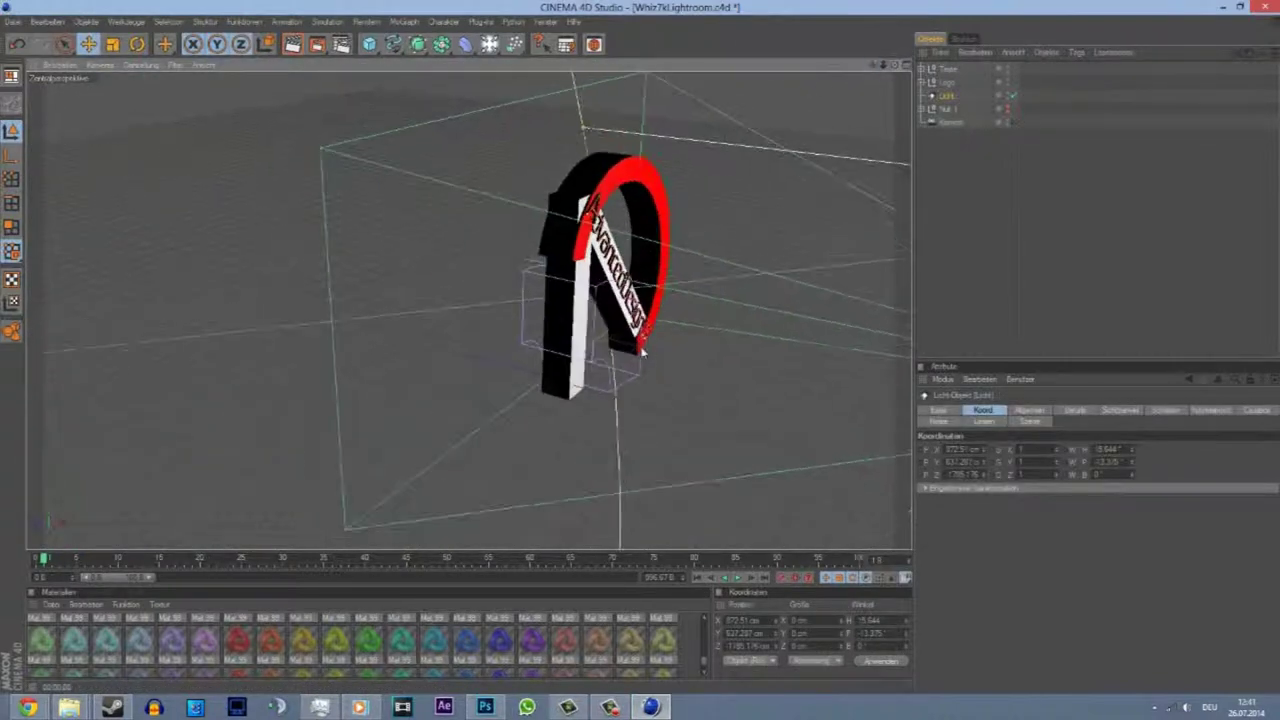
{"action": "scroll", "coordinate": [628, 287], "scroll_direction": "up", "scroll_amount": 5}
{"action": "mouse_move", "coordinate": [628, 287]}
{"action": "left_mouse_down", "text": "alt"}
{"action": "mouse_move", "coordinate": [620, 160]}
{"action": "mouse_move", "coordinate": [745, 150]}
{"action": "mouse_move", "coordinate": [640, 362]}
{"action": "left_mouse_up", "text": "alt"}
{"action": "key", "text": "r"}
{"action": "scroll", "coordinate": [640, 362], "scroll_direction": "down", "scroll_amount": 3}
{"action": "left_click", "coordinate": [292, 44]}
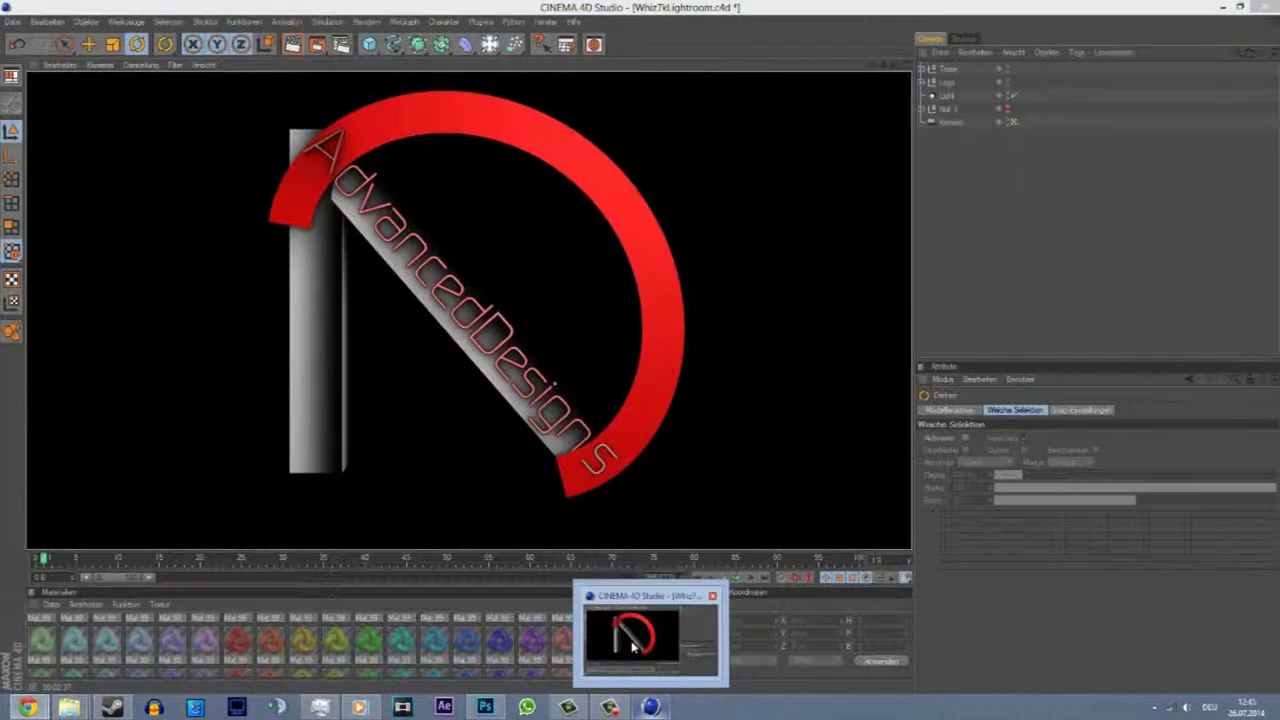
- Lower the Yellow material's Spiegelung brightness to about 20% and re-render the logo to compare
{"action": "double_click", "coordinate": [237, 650]}
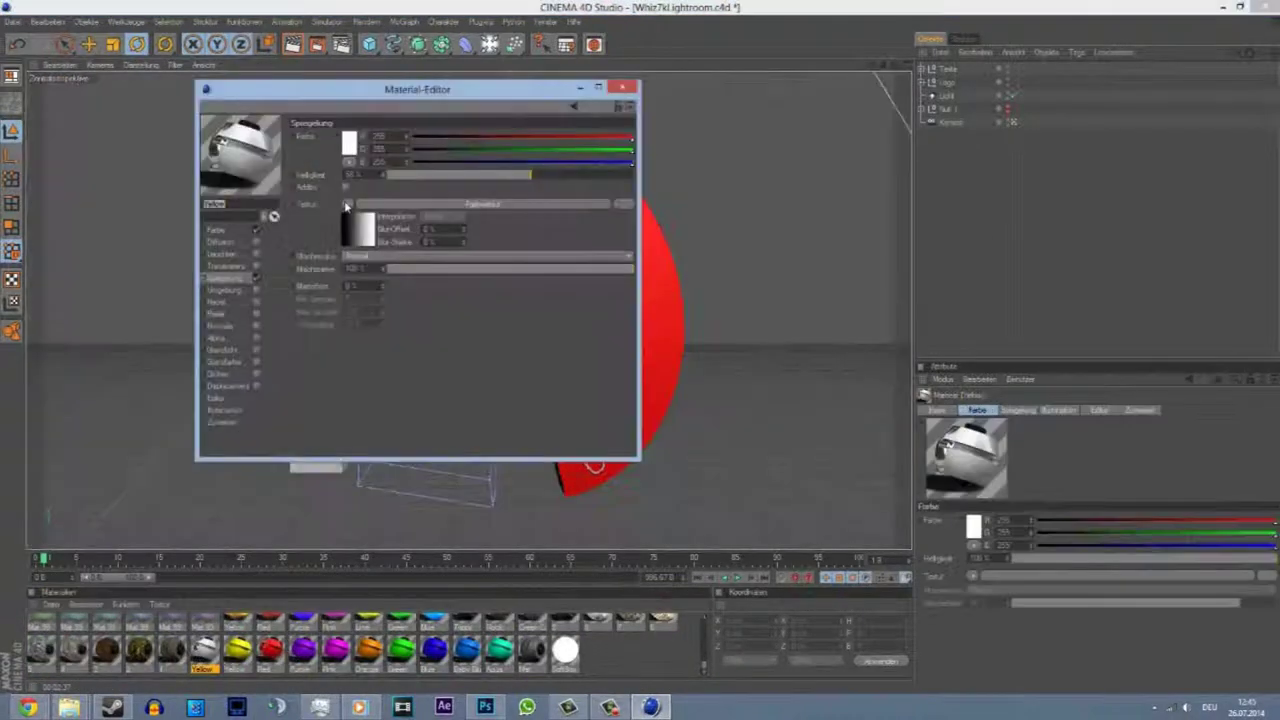
{"action": "left_click", "coordinate": [347, 218]}
{"action": "left_click_drag", "start_coordinate": [530, 174], "coordinate": [443, 174]}
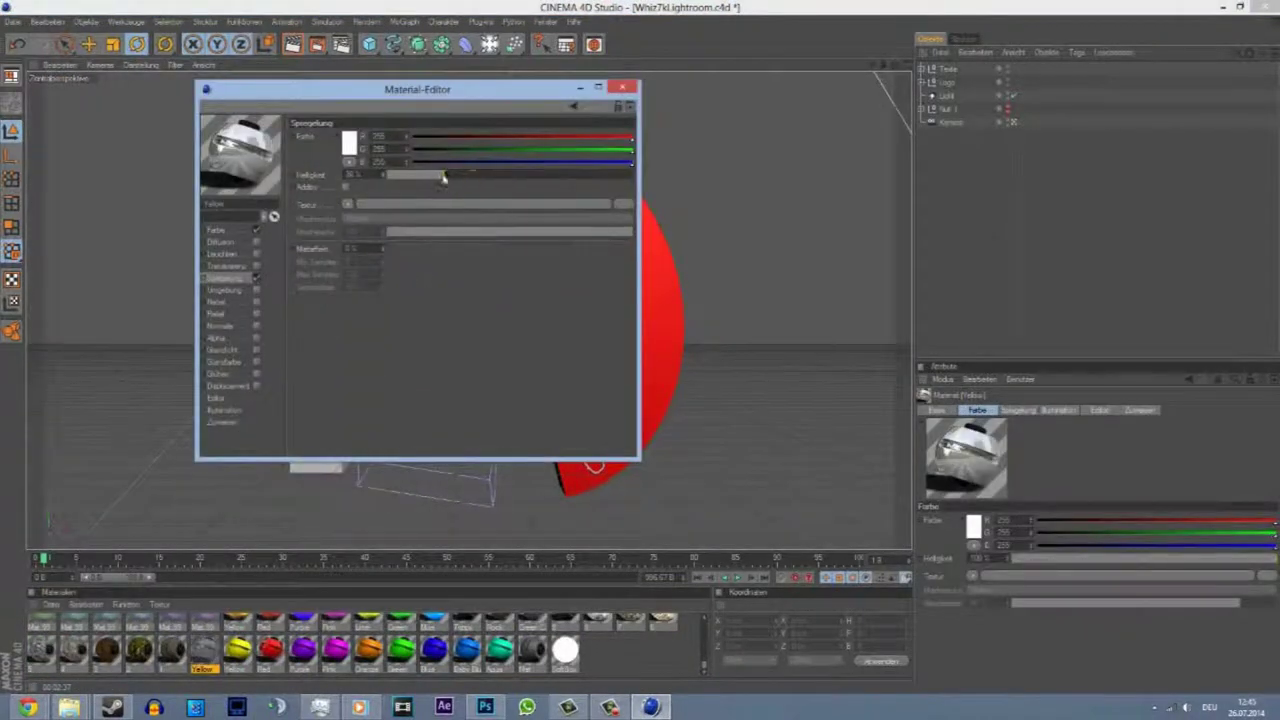
{"action": "left_click", "coordinate": [622, 88]}
{"action": "key", "text": "ctrl+r"}
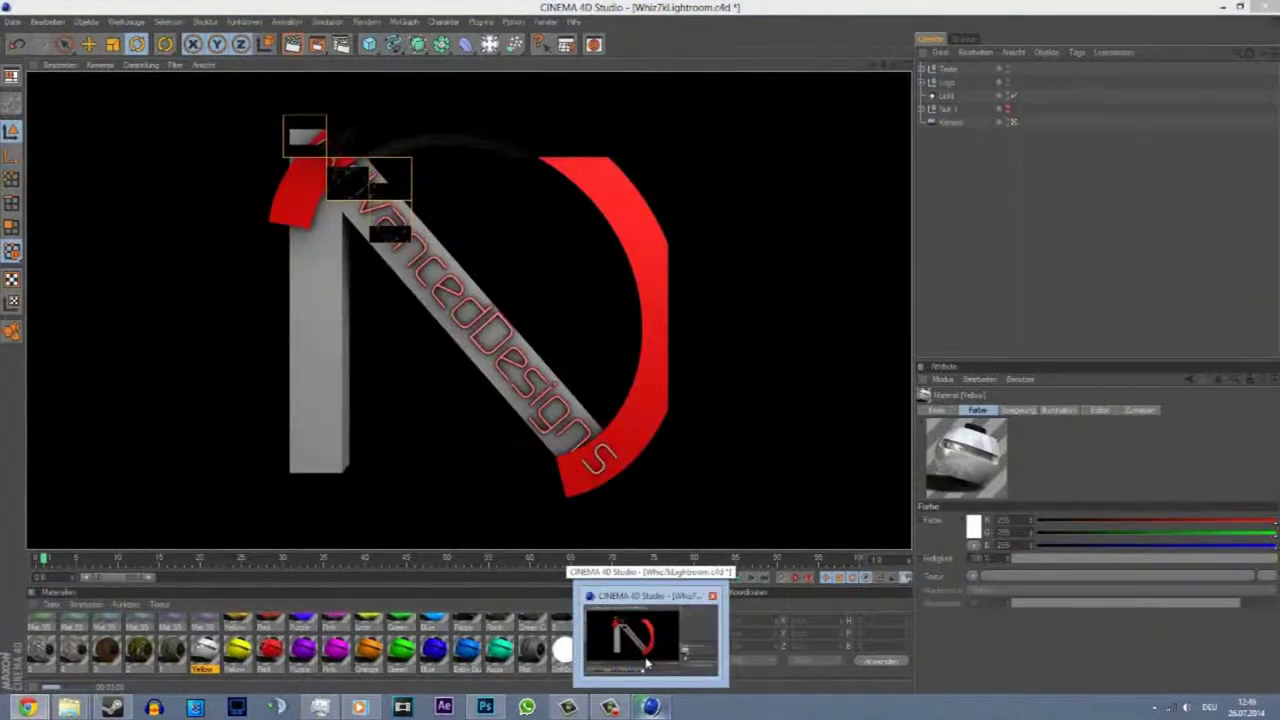
{"action": "double_click", "coordinate": [237, 650]}
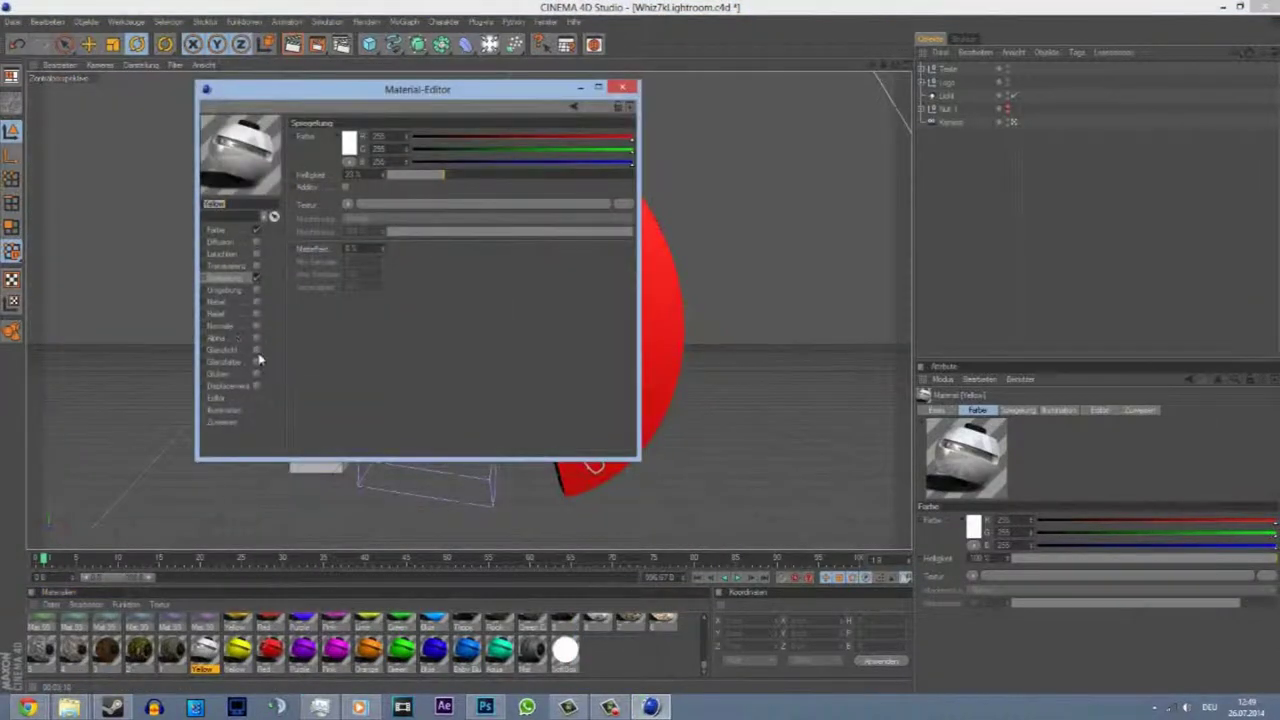
{"action": "left_click", "coordinate": [622, 88]}
{"action": "key", "text": "ctrl+r"}
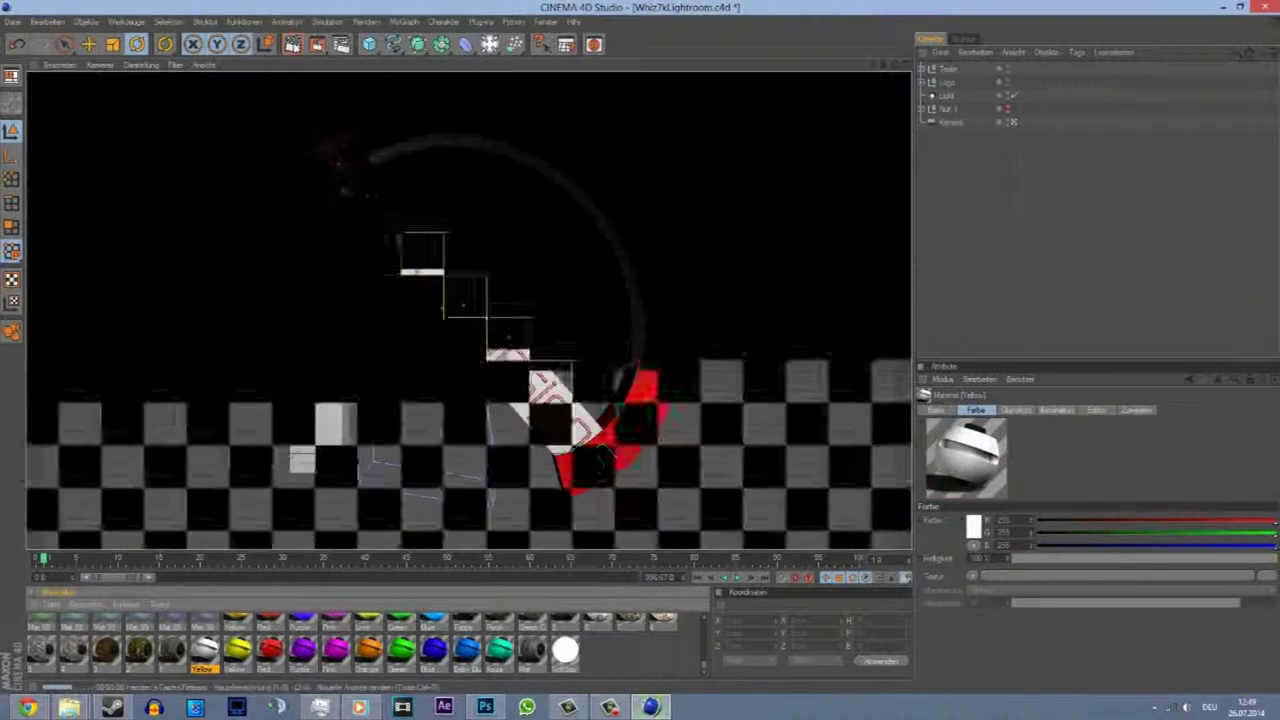
{"action": "left_click", "coordinate": [292, 44]}
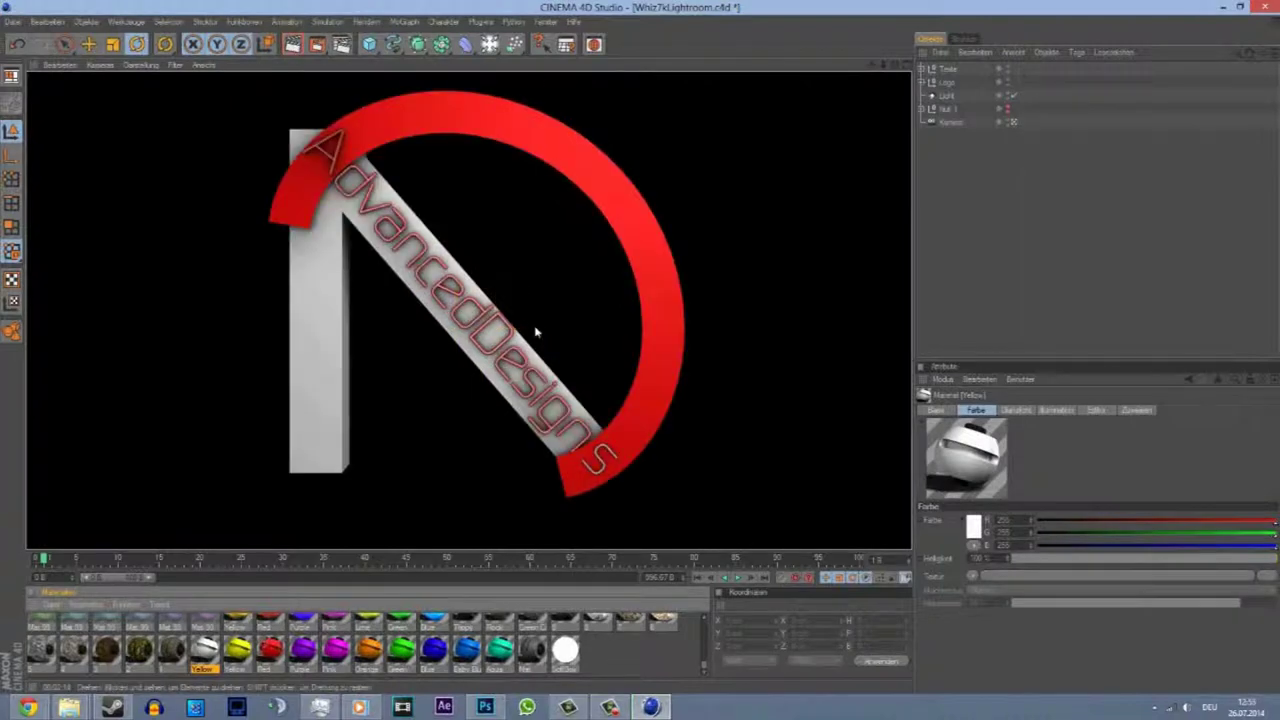
{"action": "left_click", "coordinate": [536, 332]}
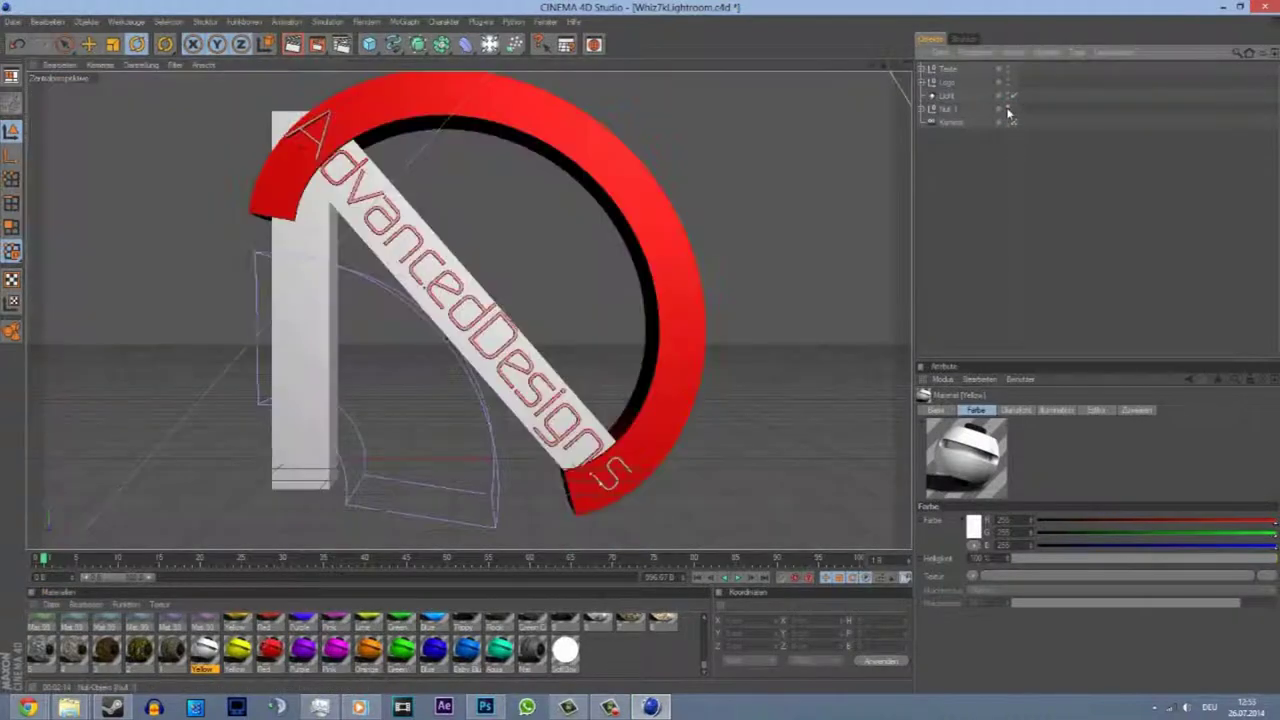
{"action": "left_click", "coordinate": [1009, 119]}
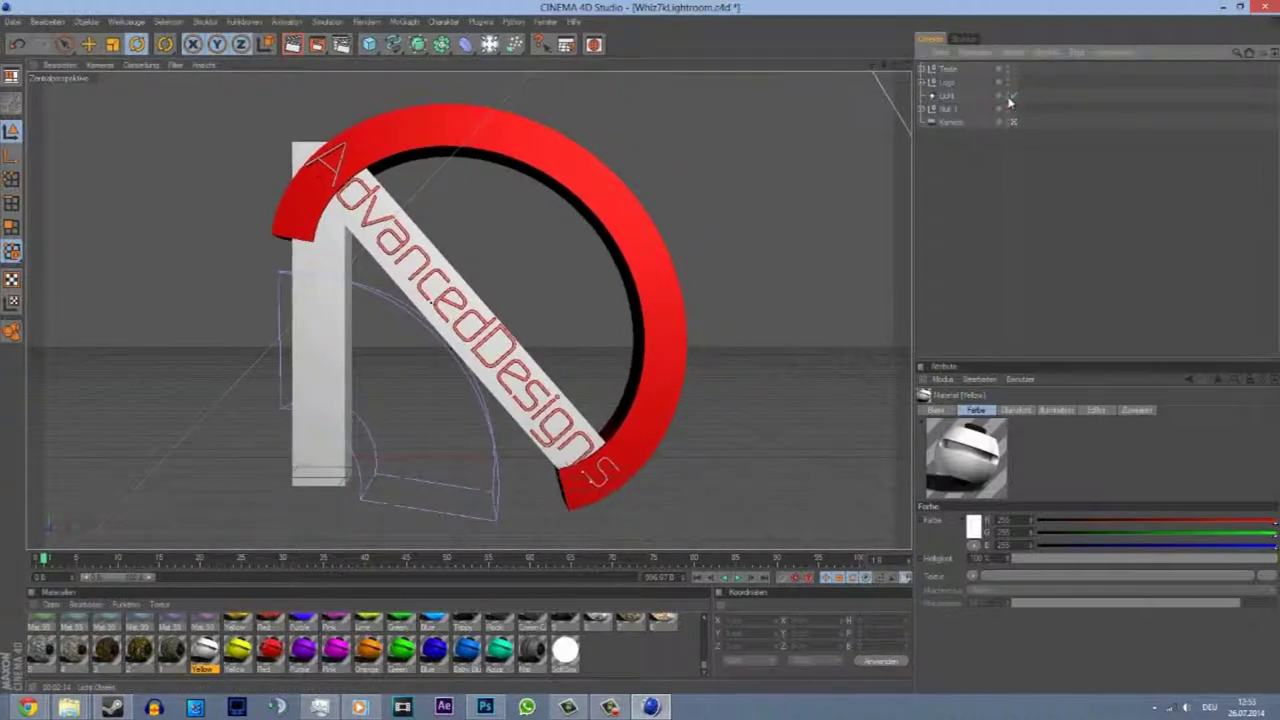
{"action": "left_click", "coordinate": [292, 44]}
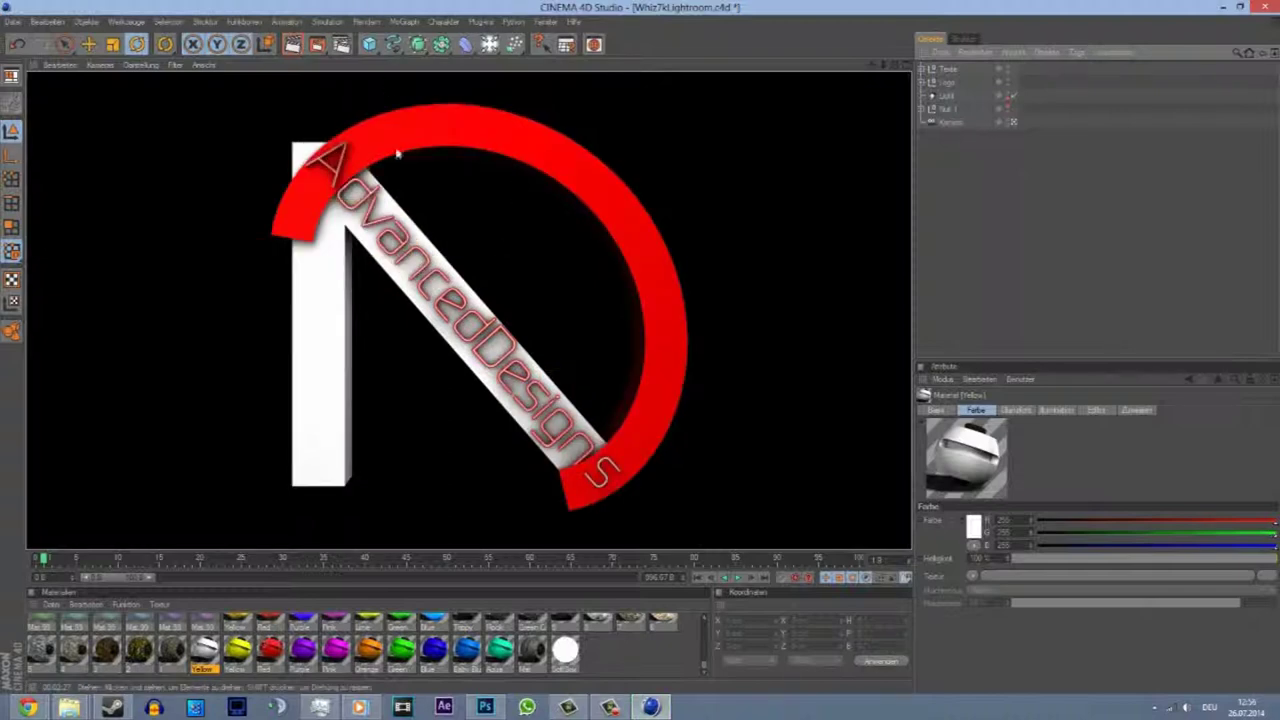
{"action": "key", "text": "ctrl+b"}
- Render the red-ring AdvancedDesigns logo to the Picture Viewer and close the finished render
{"action": "left_click", "coordinate": [581, 9]}
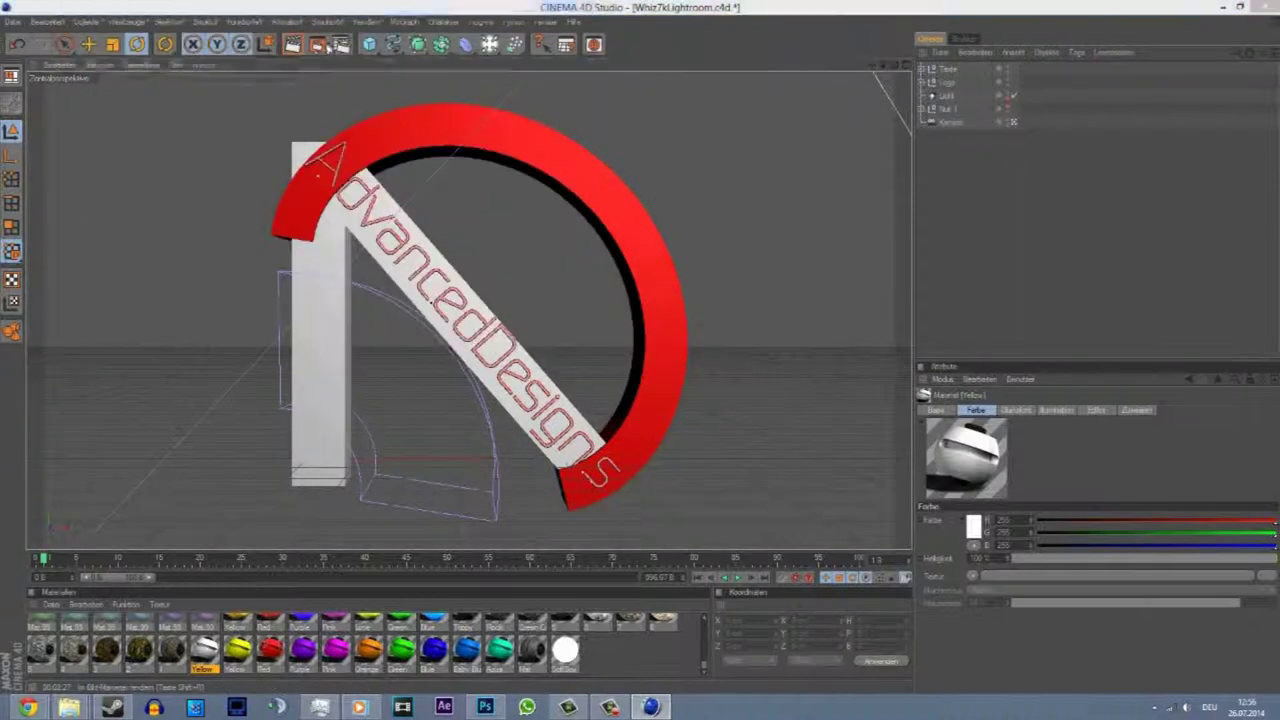
{"action": "left_click", "coordinate": [320, 44]}
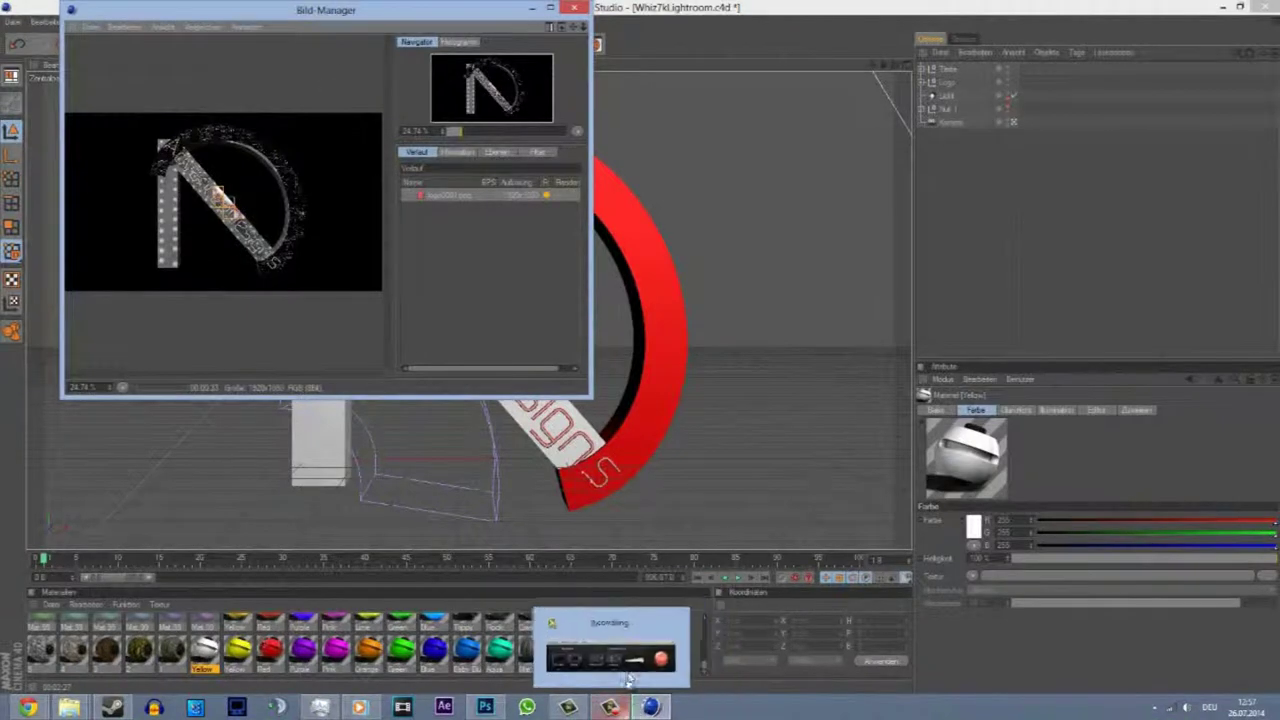
{"action": "left_click", "coordinate": [600, 650]}
{"action": "left_click", "coordinate": [836, 521]}
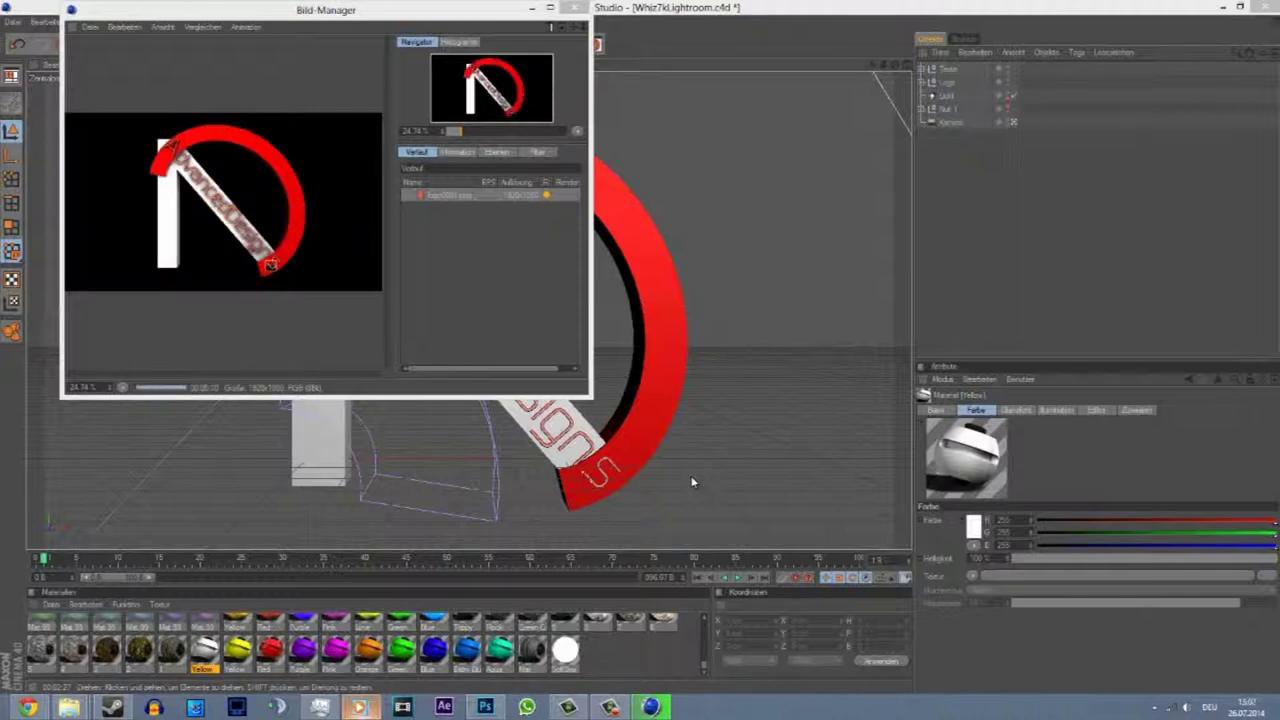
- Set Render Settings to save PNG with Alpha-Kanal and render the logo again
{"action": "left_click", "coordinate": [574, 7]}
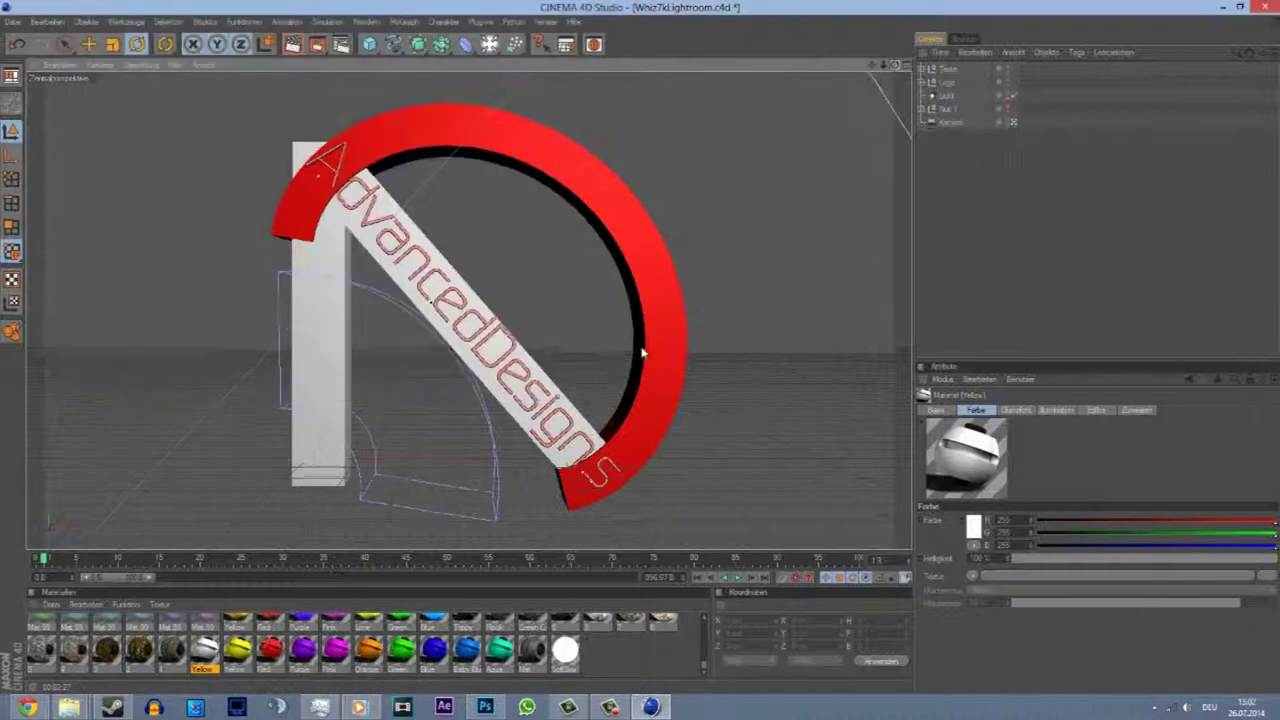
{"action": "left_click", "coordinate": [341, 44]}
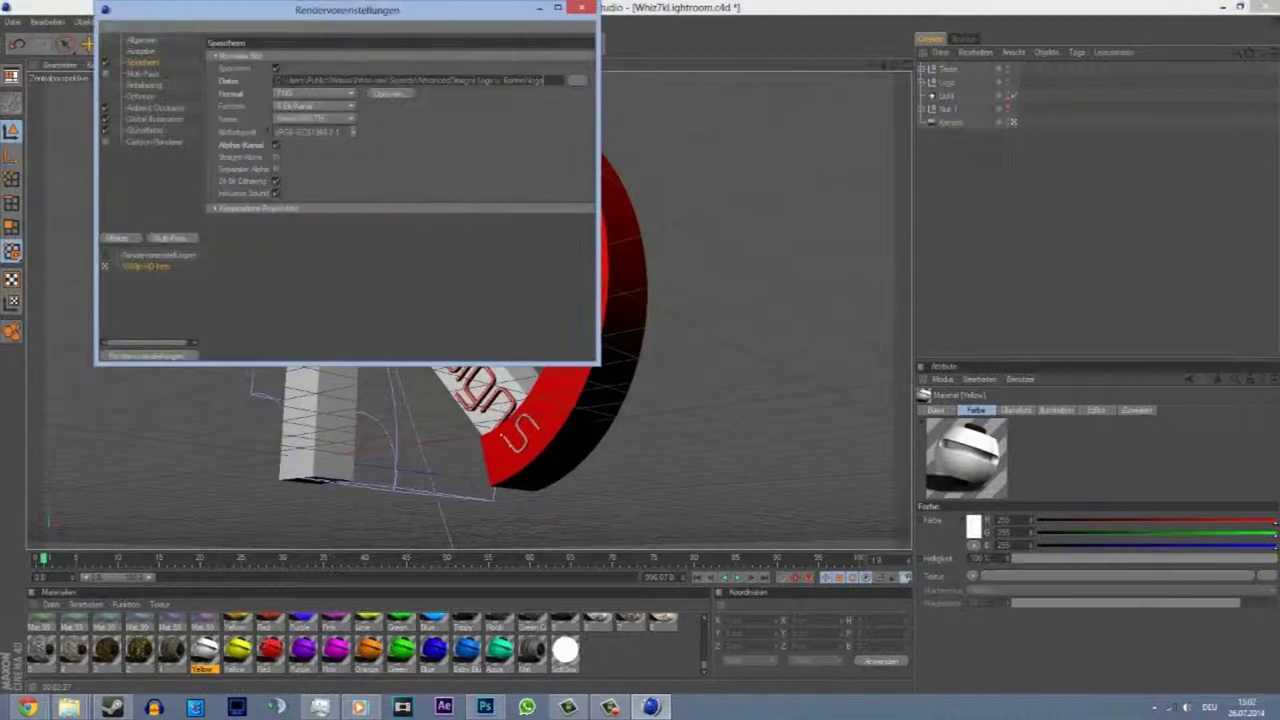
{"action": "left_click", "coordinate": [582, 7]}
{"action": "left_click", "coordinate": [317, 44]}
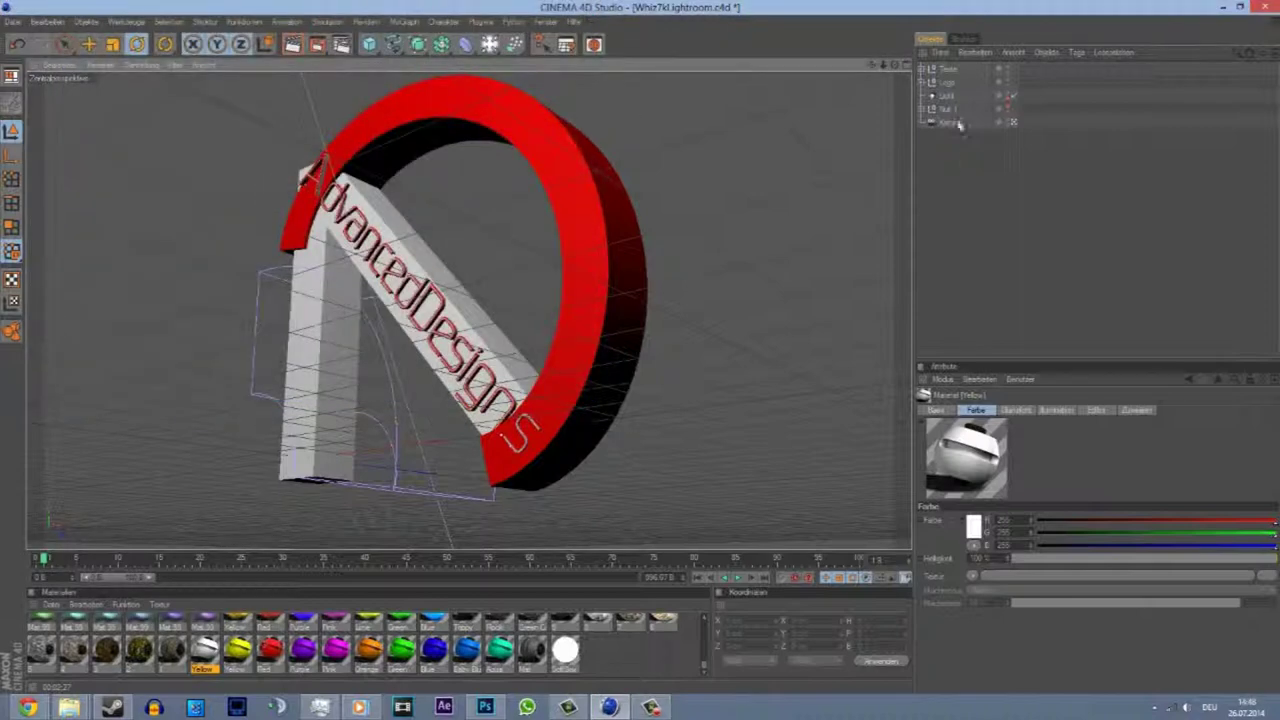
- Hide the existing logo objects and tilt the view toward the horizon
{"action": "left_click", "coordinate": [1008, 68]}
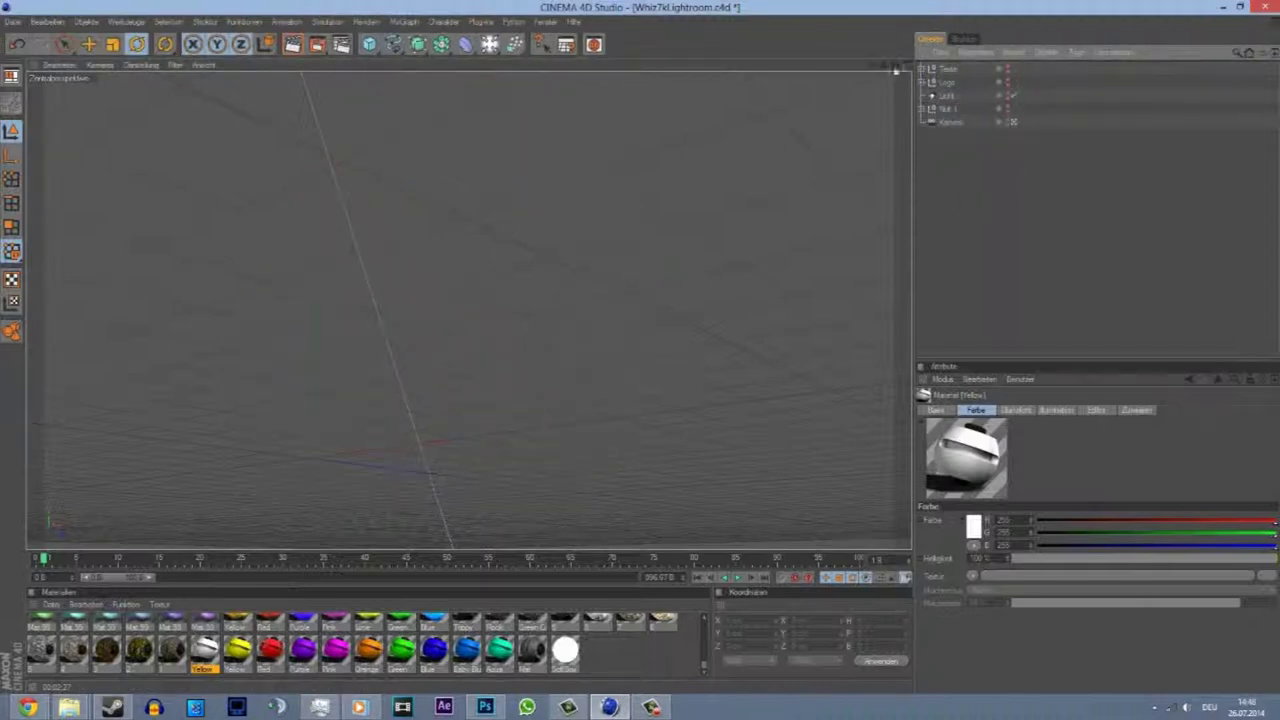
{"action": "left_click", "coordinate": [955, 123]}
{"action": "left_click", "coordinate": [947, 82]}
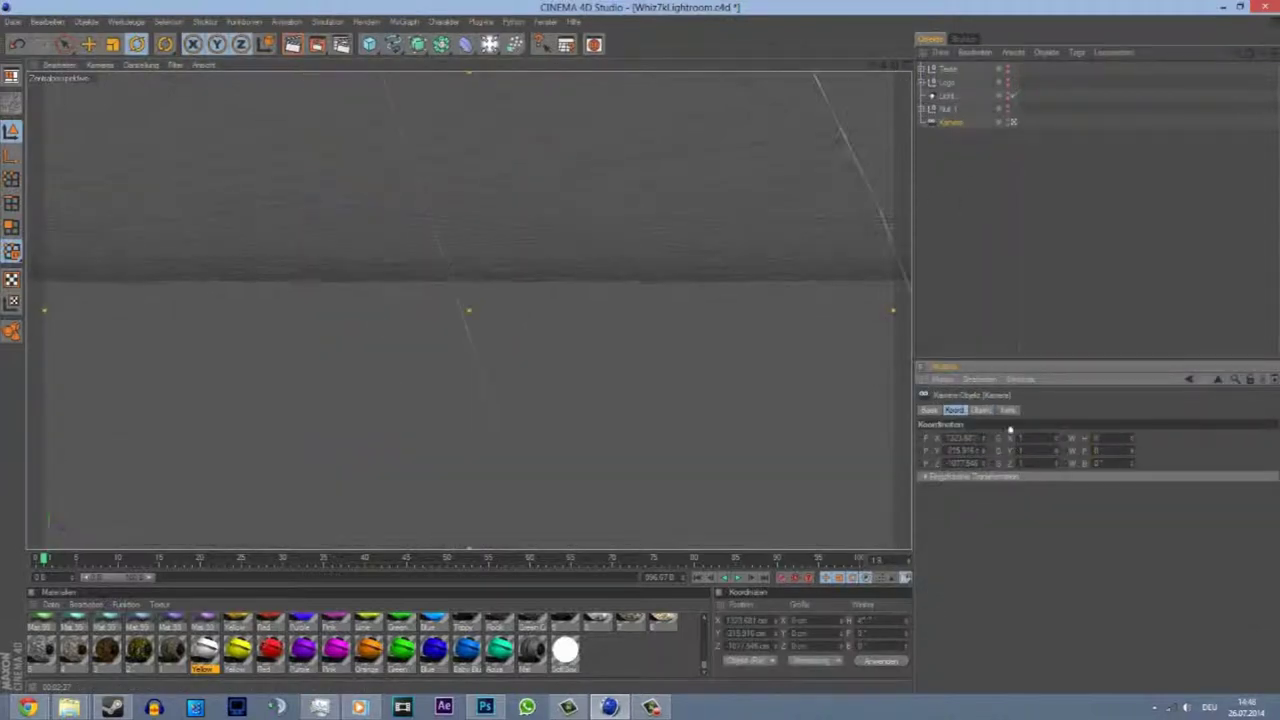
{"action": "mouse_move", "coordinate": [643, 357]}
{"action": "left_mouse_down", "text": "alt"}
{"action": "mouse_move", "coordinate": [808, 221]}
{"action": "mouse_move", "coordinate": [648, 354]}
{"action": "mouse_move", "coordinate": [535, 68]}
{"action": "left_mouse_up", "text": "alt"}
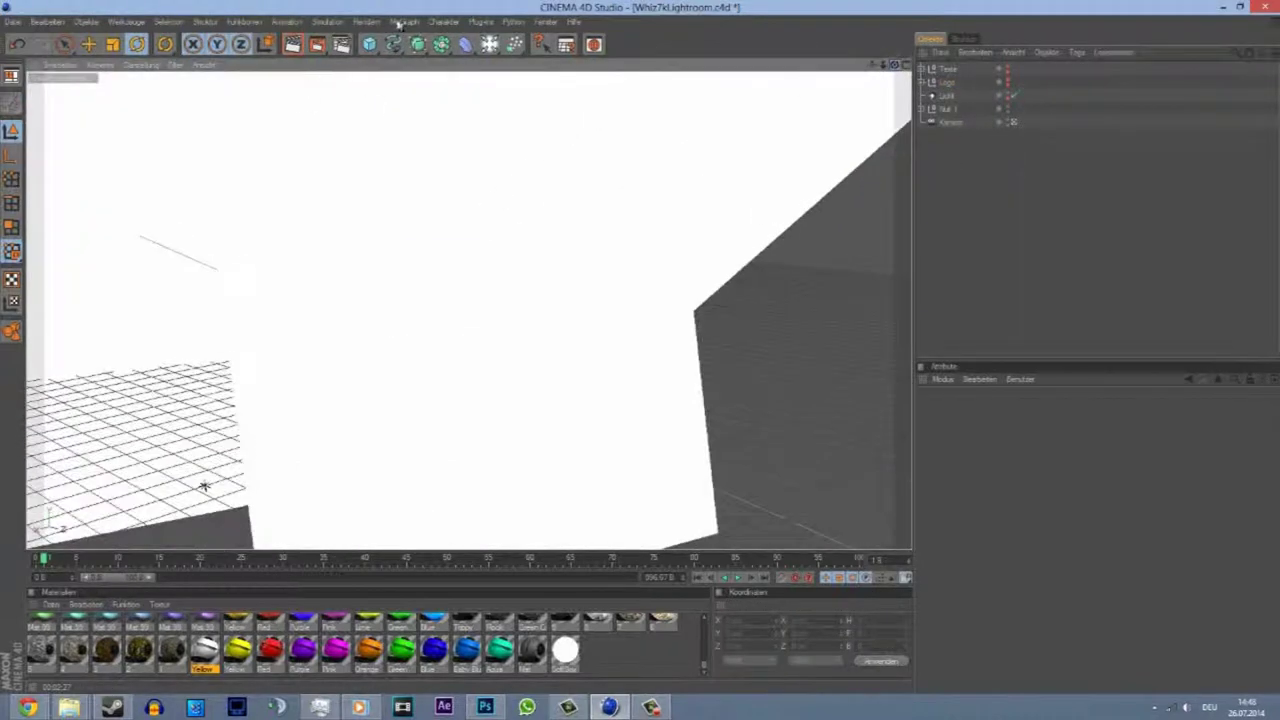
- Add a MoText object reading 'Advanced' and frame it in the view
{"action": "left_click", "coordinate": [430, 100]}
{"action": "key", "text": "e"}
{"action": "left_click", "coordinate": [1024, 410]}
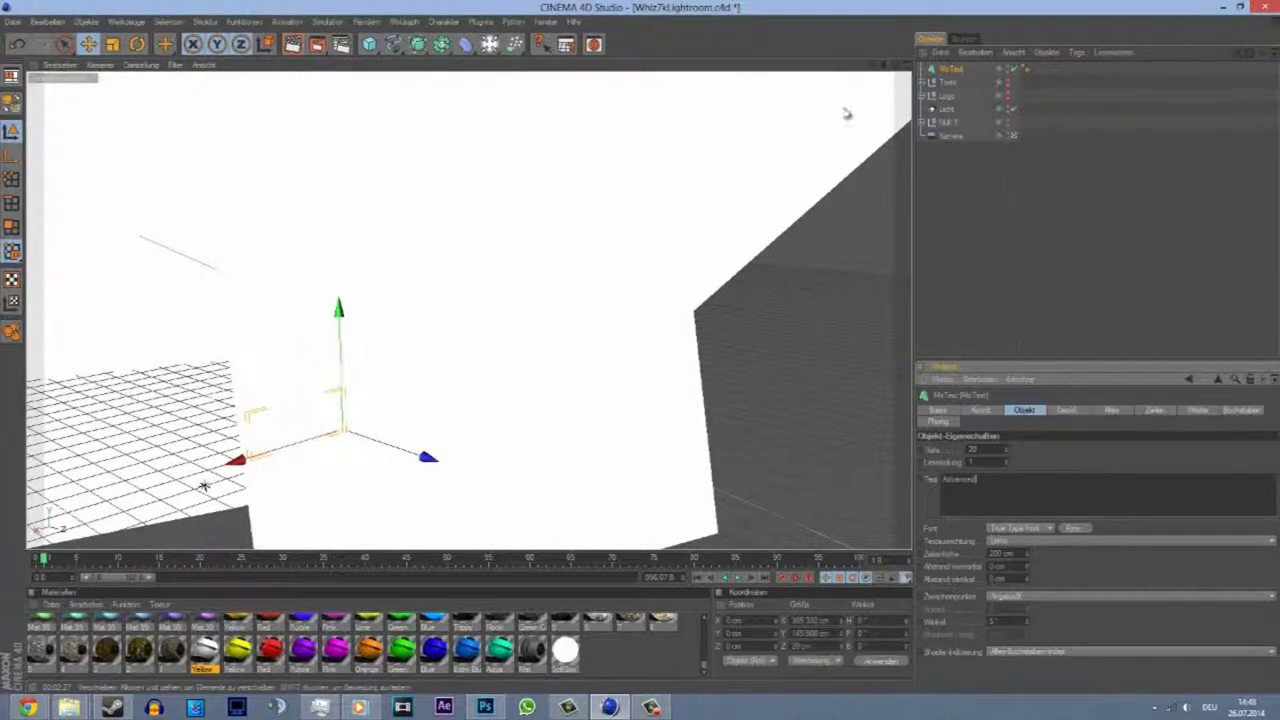
{"action": "mouse_move", "coordinate": [843, 111]}
{"action": "left_mouse_down", "text": "alt"}
{"action": "mouse_move", "coordinate": [643, 326]}
{"action": "mouse_move", "coordinate": [651, 349]}
{"action": "mouse_move", "coordinate": [418, 330]}
{"action": "mouse_move", "coordinate": [877, 194]}
{"action": "mouse_move", "coordinate": [634, 351]}
{"action": "left_mouse_up", "text": "alt"}
{"action": "left_click", "coordinate": [1010, 122]}
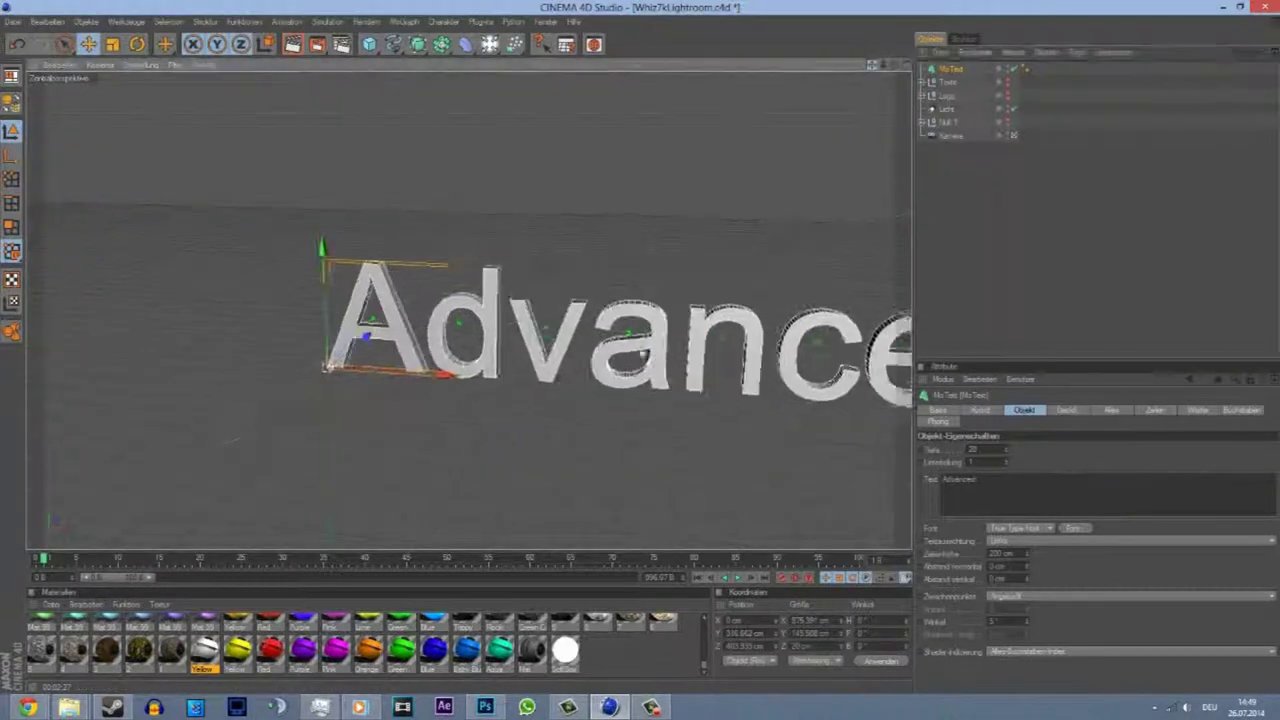
{"action": "mouse_move", "coordinate": [600, 300]}
{"action": "left_mouse_down", "text": "alt"}
{"action": "mouse_move", "coordinate": [820, 163]}
{"action": "mouse_move", "coordinate": [560, 337]}
{"action": "left_mouse_up", "text": "alt"}
{"action": "scroll", "coordinate": [560, 337], "scroll_direction": "up", "scroll_amount": 5}
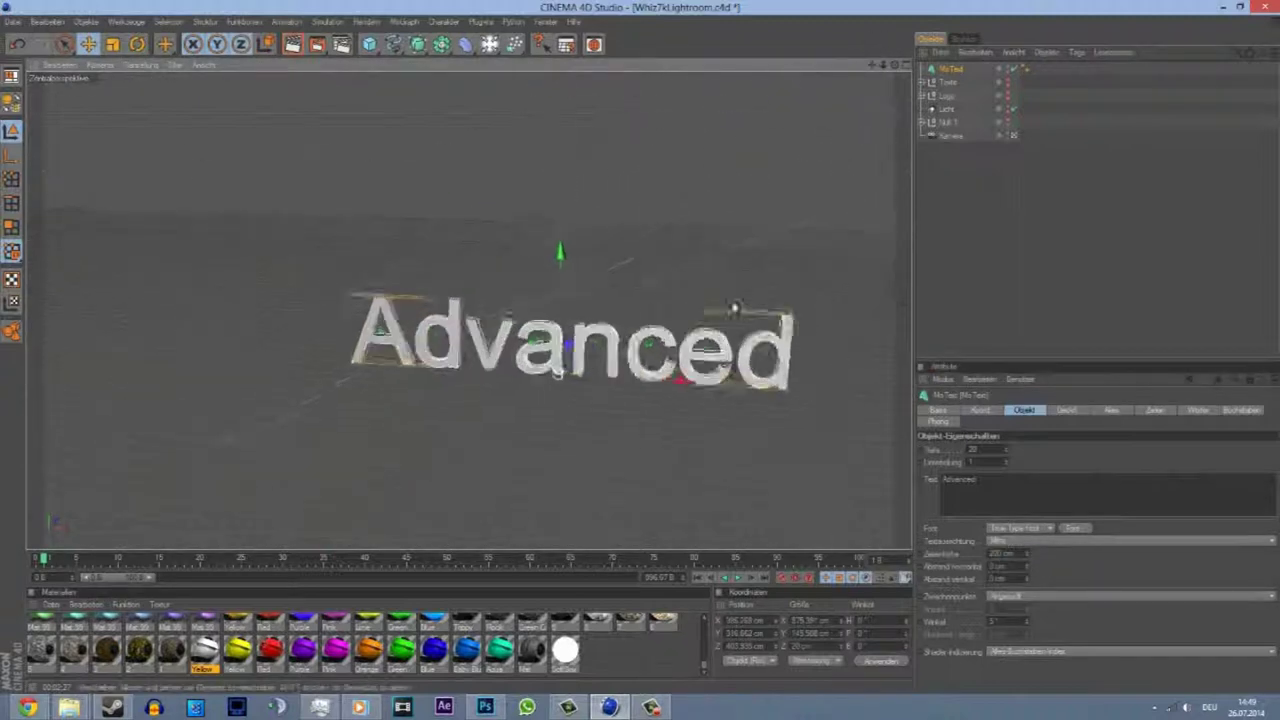
{"action": "scroll", "coordinate": [560, 337], "scroll_direction": "up", "scroll_amount": 3}
- Choose a script font for 'Advanced' in the Schriftart dialog
{"action": "left_click", "coordinate": [1020, 527]}
{"action": "scroll", "coordinate": [104, 208], "scroll_direction": "down", "scroll_amount": 3}
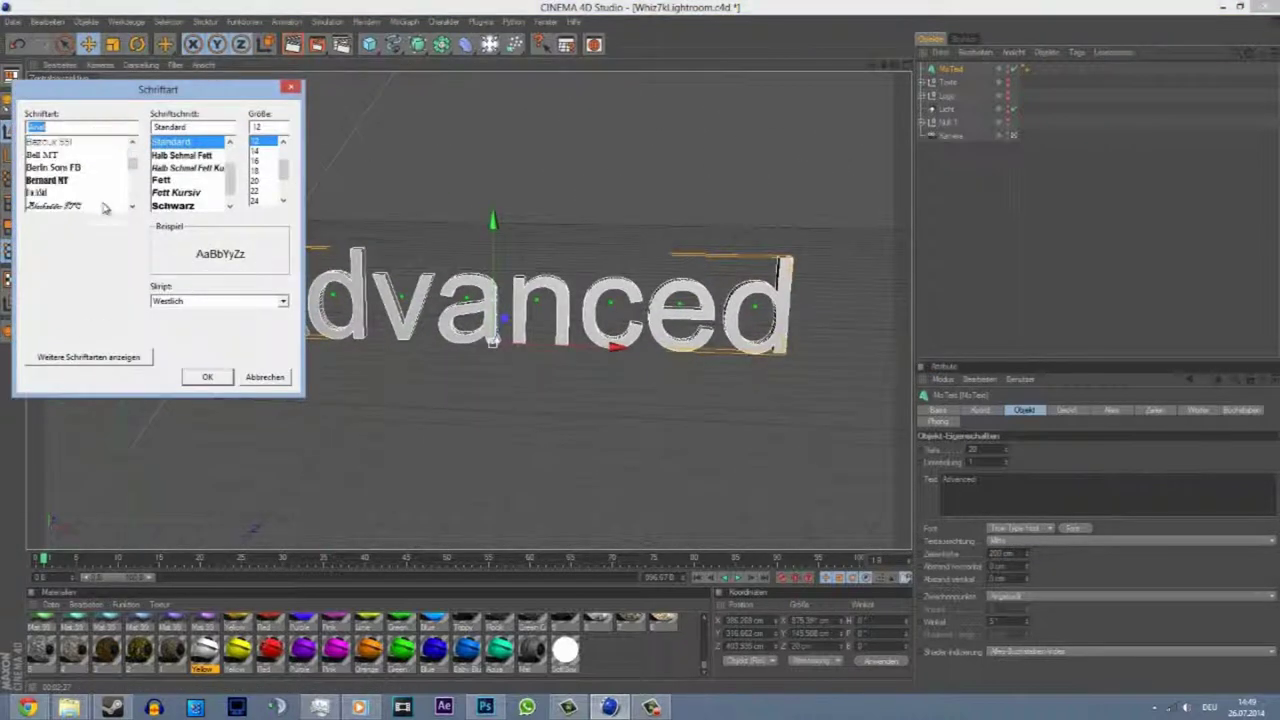
{"action": "scroll", "coordinate": [92, 204], "scroll_direction": "down", "scroll_amount": 3}
{"action": "scroll", "coordinate": [88, 205], "scroll_direction": "down", "scroll_amount": 3}
{"action": "scroll", "coordinate": [86, 204], "scroll_direction": "down", "scroll_amount": 3}
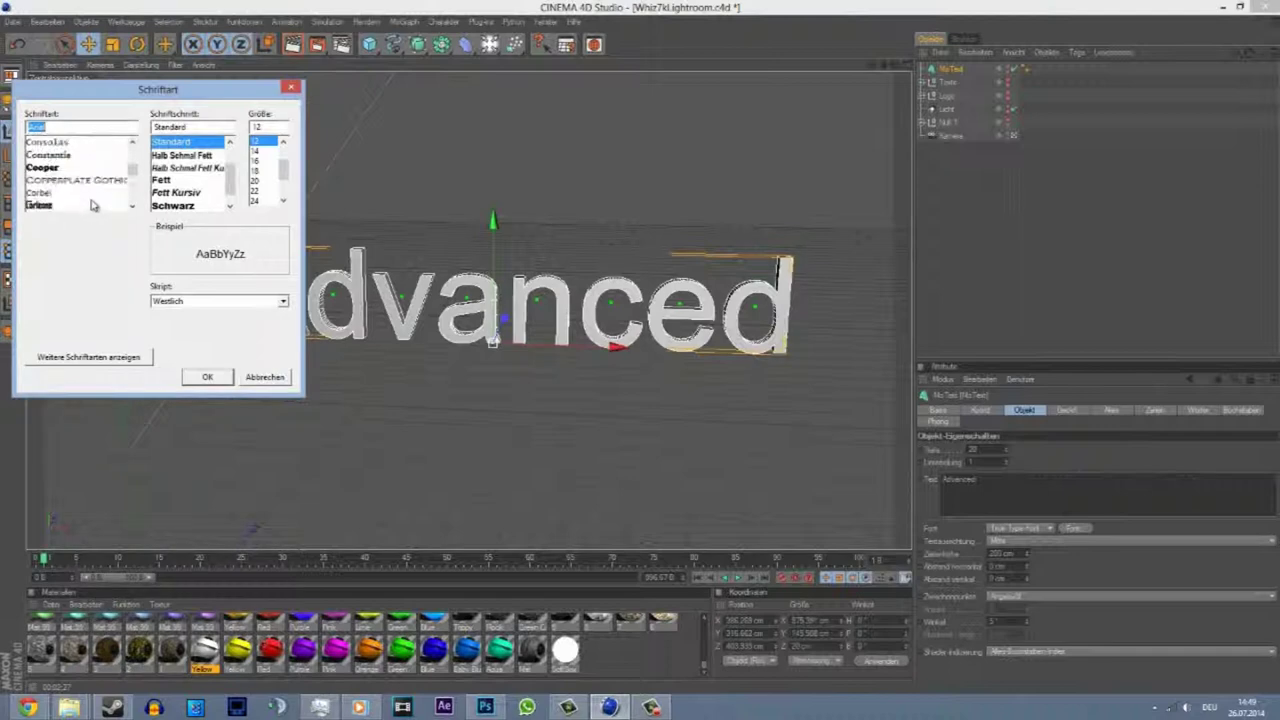
{"action": "scroll", "coordinate": [83, 200], "scroll_direction": "down", "scroll_amount": 3}
{"action": "double_click", "coordinate": [55, 180]}
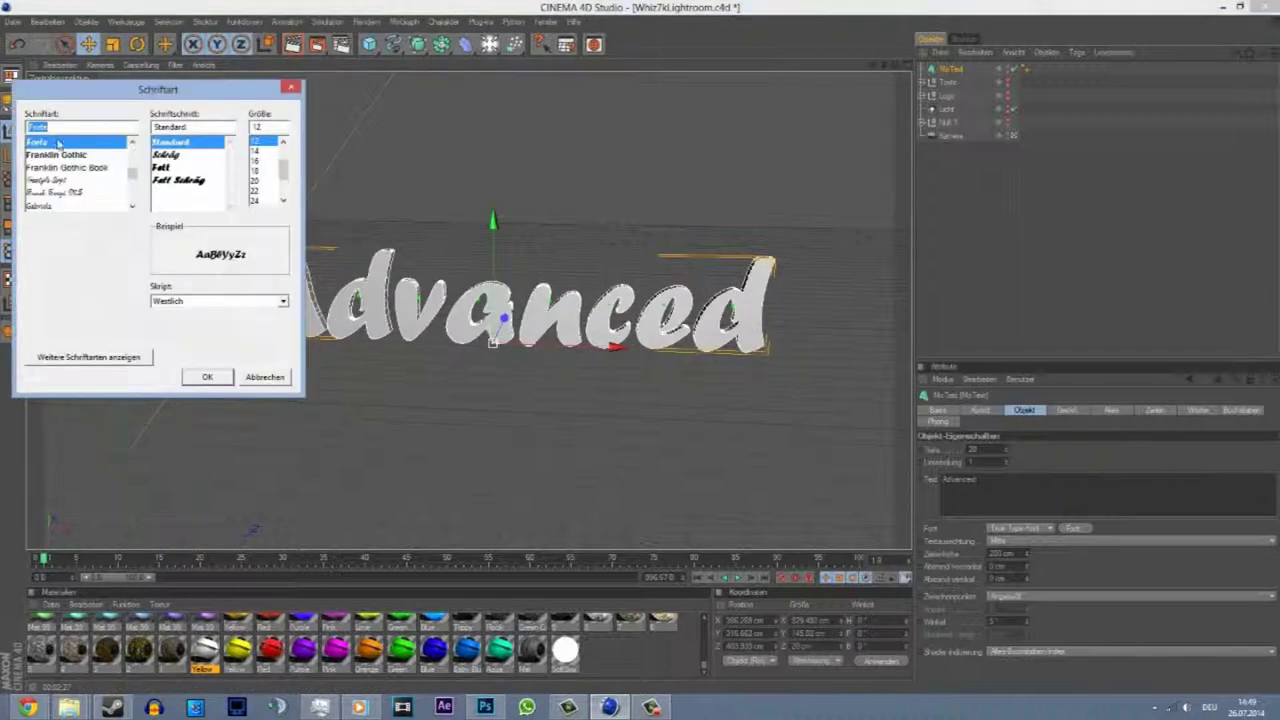
{"action": "double_click", "coordinate": [58, 143]}
{"action": "key", "text": "Down"}
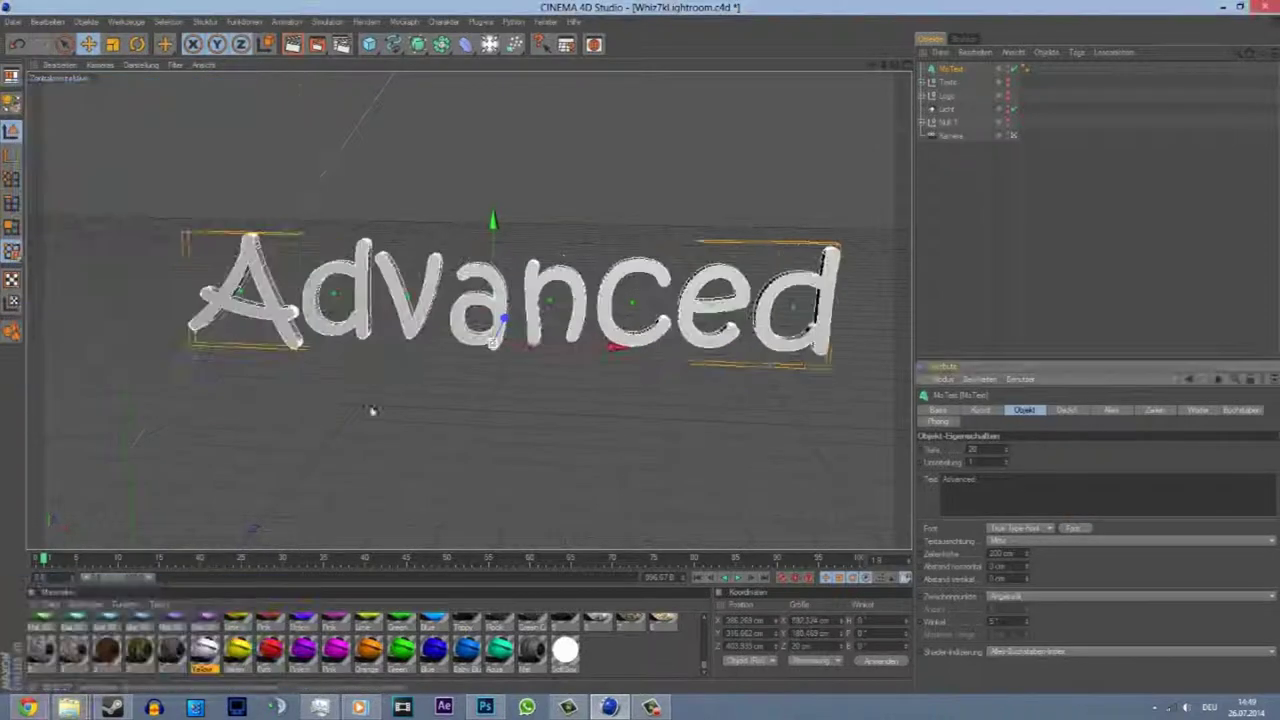
{"action": "key", "text": "Down"}
{"action": "key", "text": "Down"}
{"action": "key", "text": "Return"}
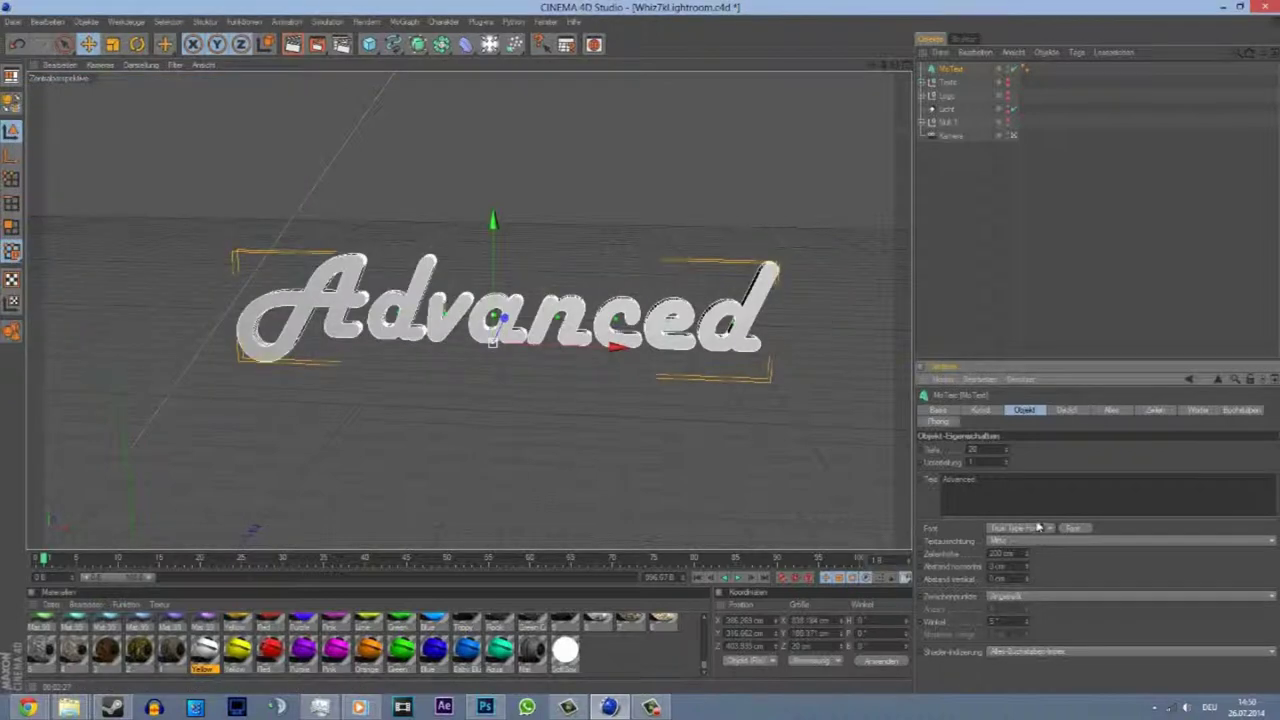
- Add a second MoText 'Designs' in a bold font and place it under Advanced
{"action": "left_click", "coordinate": [789, 263]}
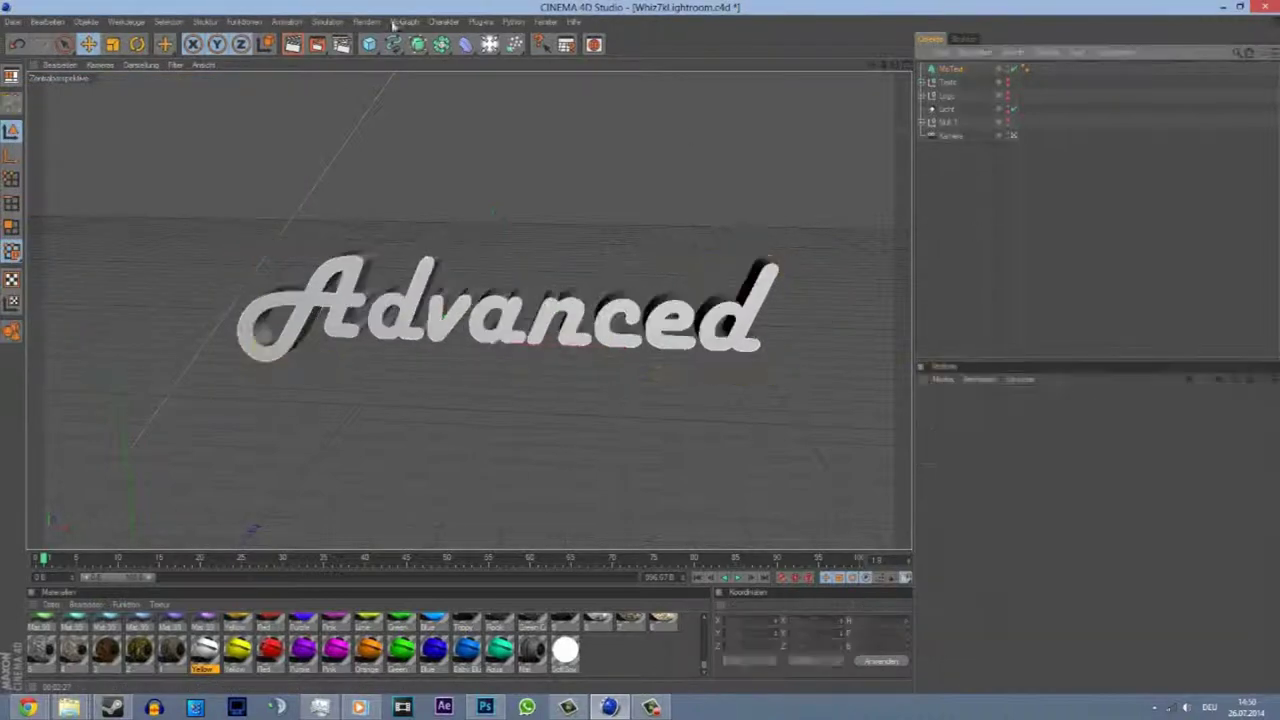
{"action": "left_click", "coordinate": [403, 21]}
{"action": "left_click", "coordinate": [429, 170]}
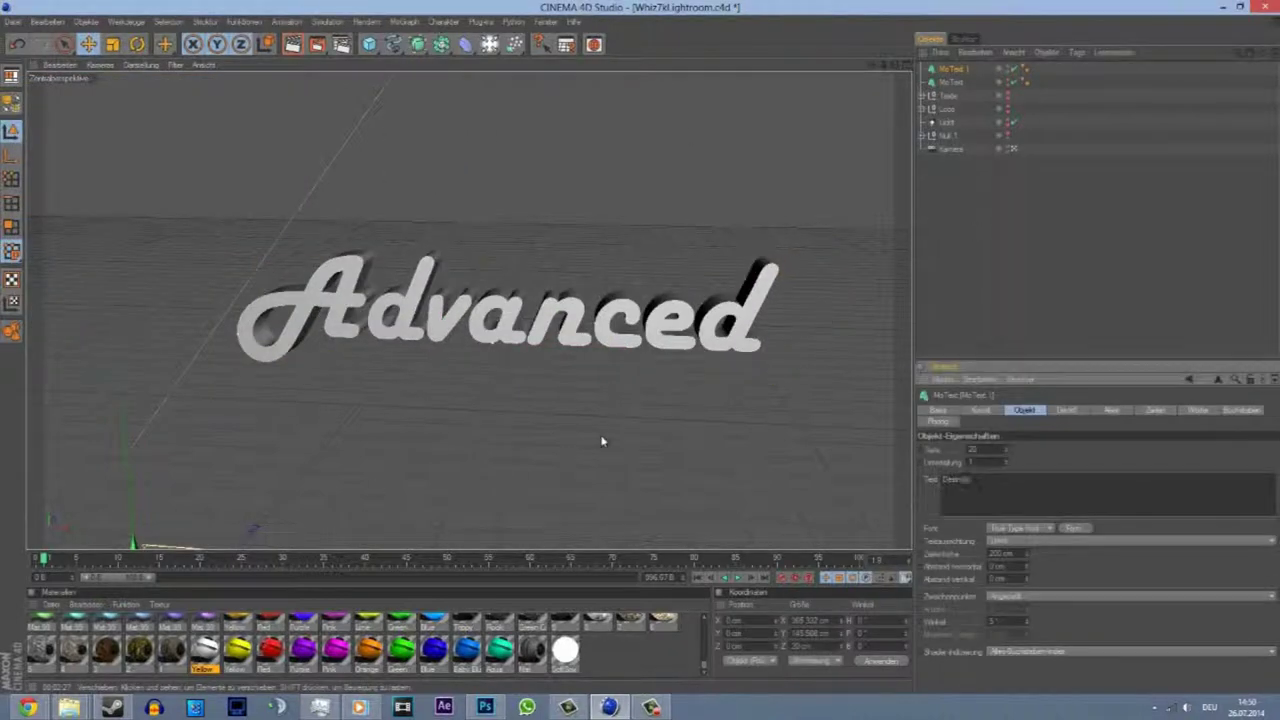
{"action": "left_click", "coordinate": [1020, 527]}
{"action": "key", "text": "Down"}
{"action": "key", "text": "Down"}
{"action": "key", "text": "Return"}
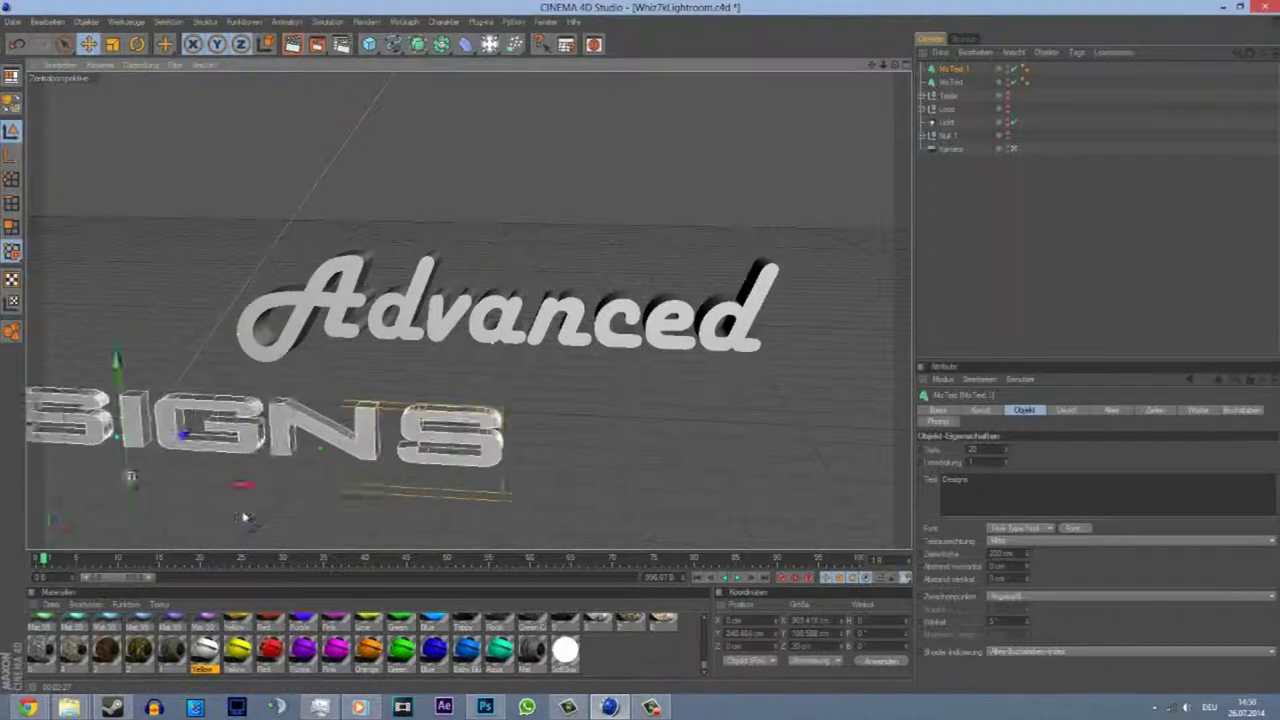
{"action": "mouse_move", "coordinate": [245, 517]}
{"action": "left_mouse_down"}
{"action": "mouse_move", "coordinate": [690, 397]}
{"action": "mouse_move", "coordinate": [900, 400]}
{"action": "left_mouse_up"}
- Switch 'Advanced' to an angular, blocky font
{"action": "left_click", "coordinate": [560, 320]}
{"action": "left_click", "coordinate": [1020, 527]}
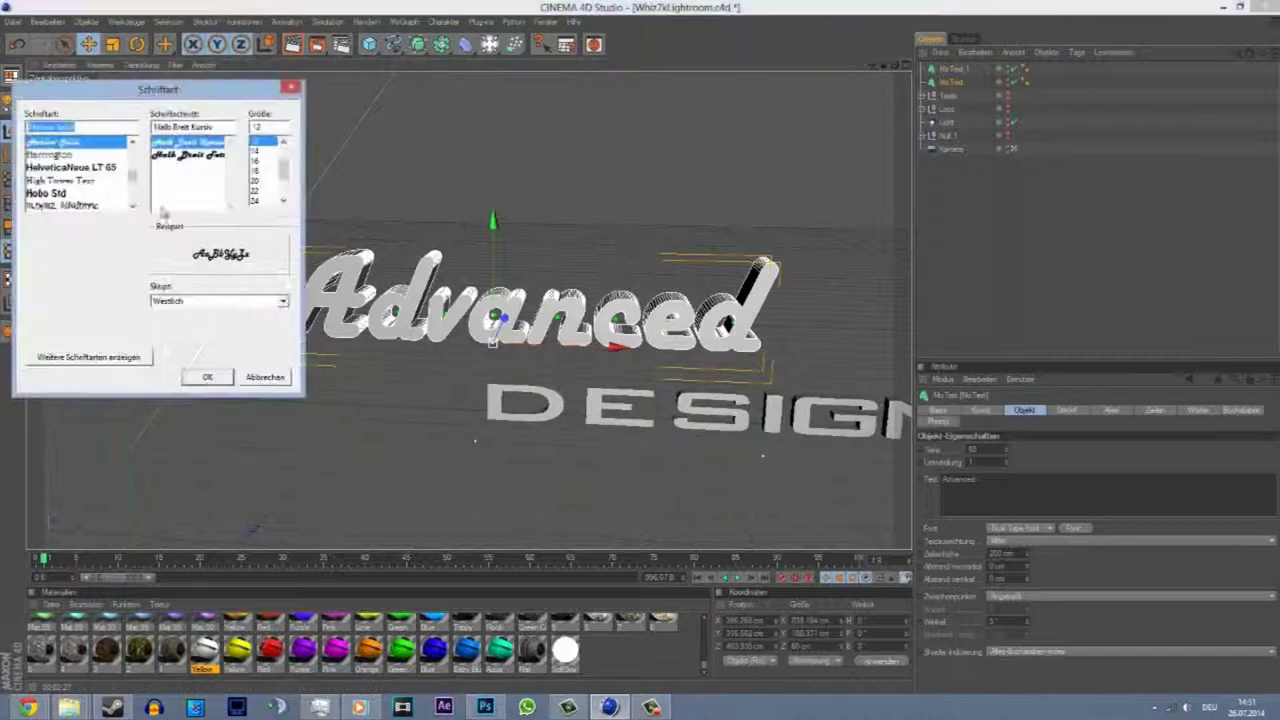
{"action": "key", "text": "Down"}
{"action": "key", "text": "Down"}
{"action": "key", "text": "Return"}
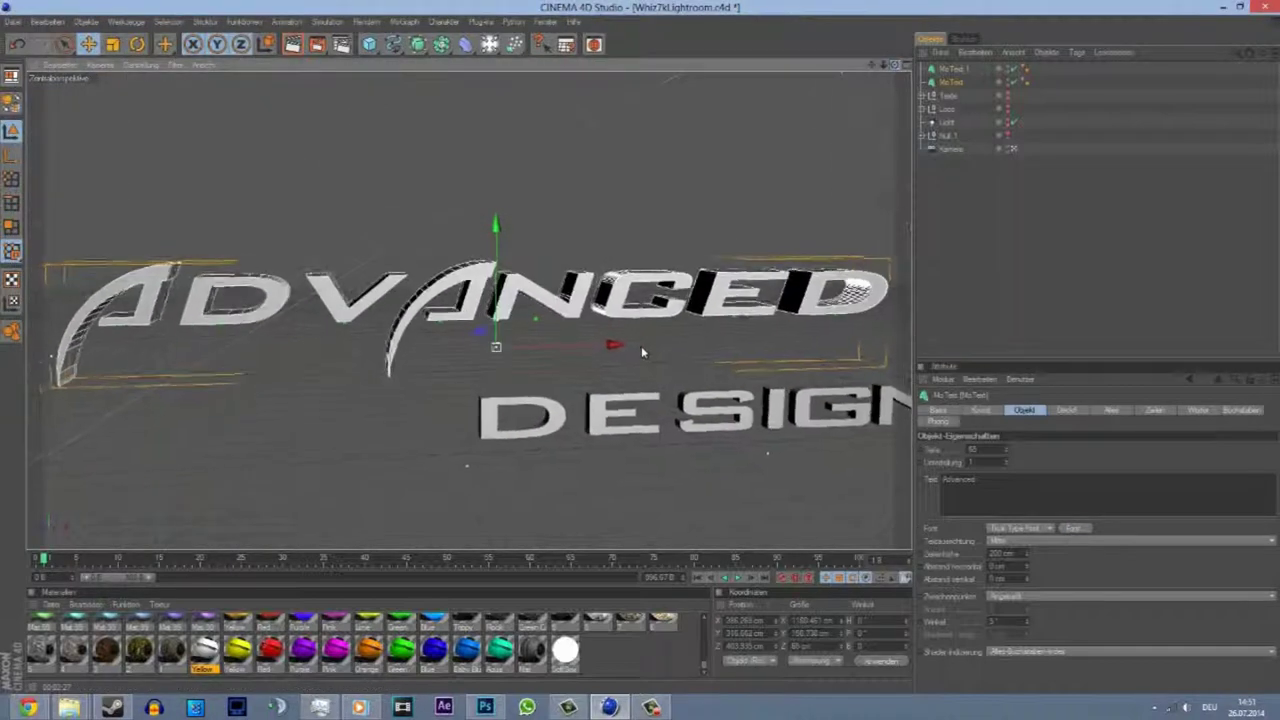
- Slide DESIGNS left so it overlaps the ADVANCED text
{"action": "left_click", "coordinate": [950, 148]}
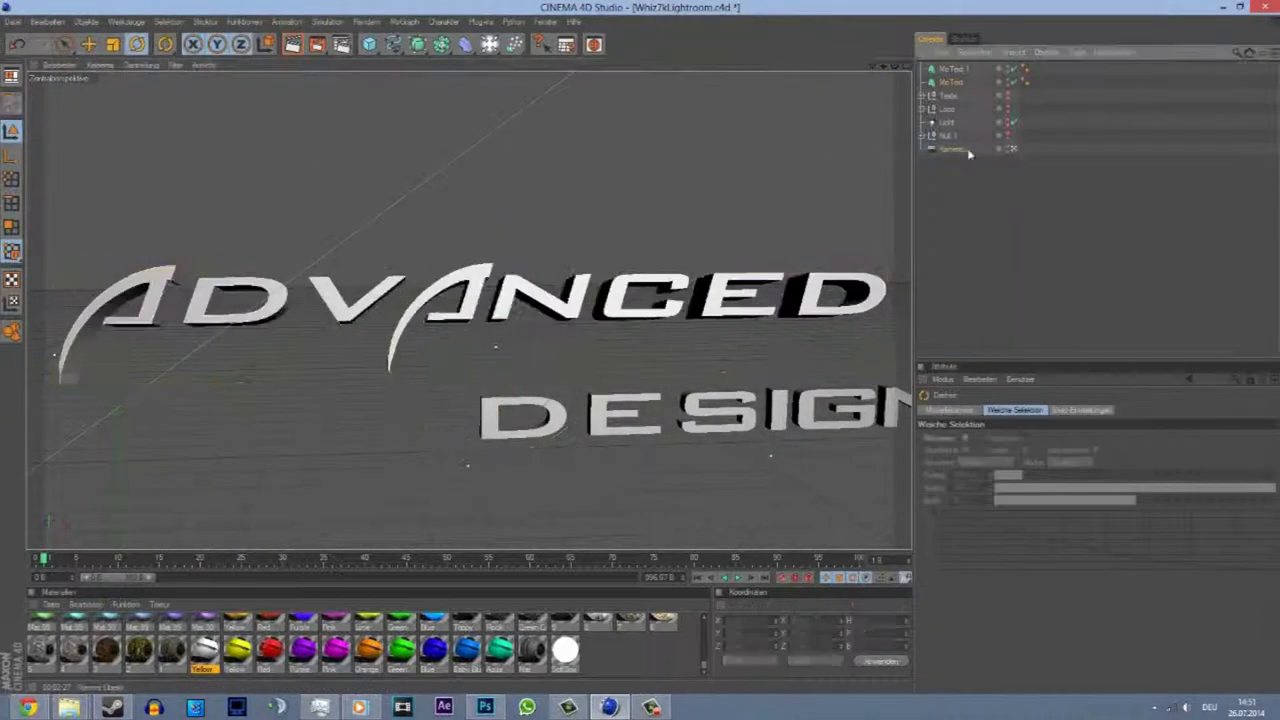
{"action": "left_click", "coordinate": [950, 68]}
{"action": "key", "text": "e"}
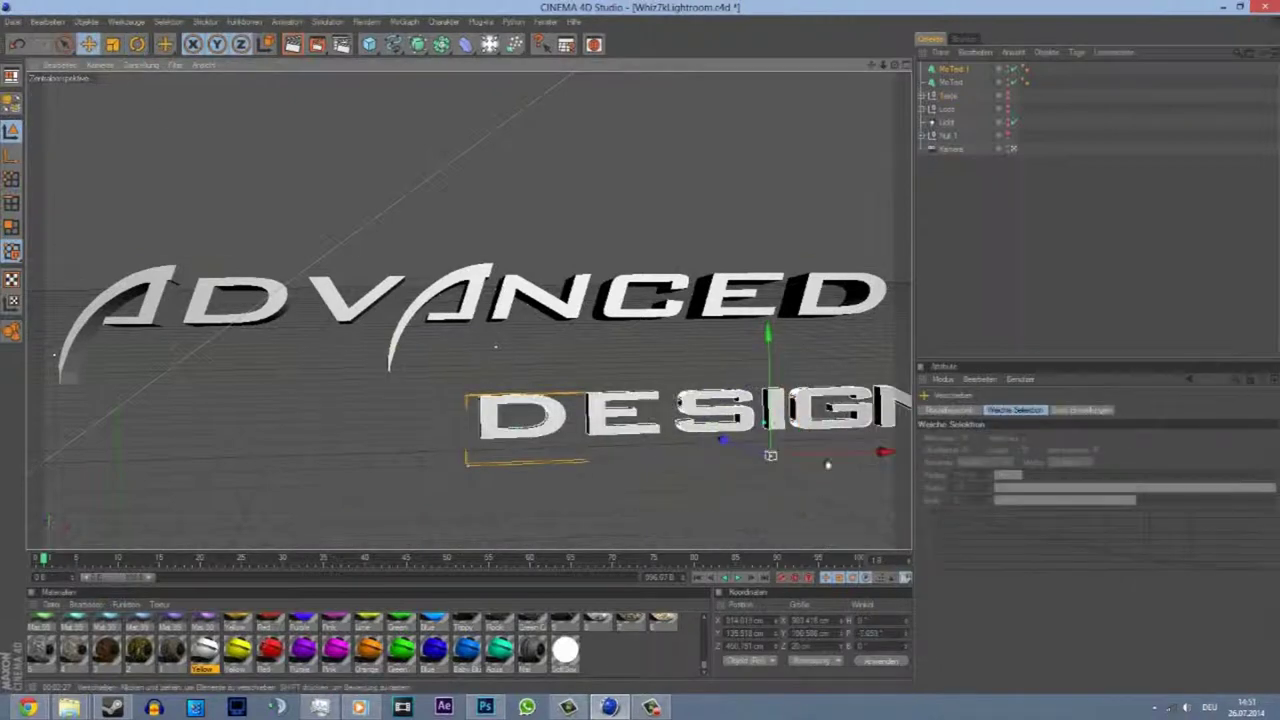
{"action": "left_click_drag", "start_coordinate": [828, 464], "coordinate": [595, 470]}
{"action": "left_click_drag", "start_coordinate": [1033, 558], "coordinate": [1033, 540]}
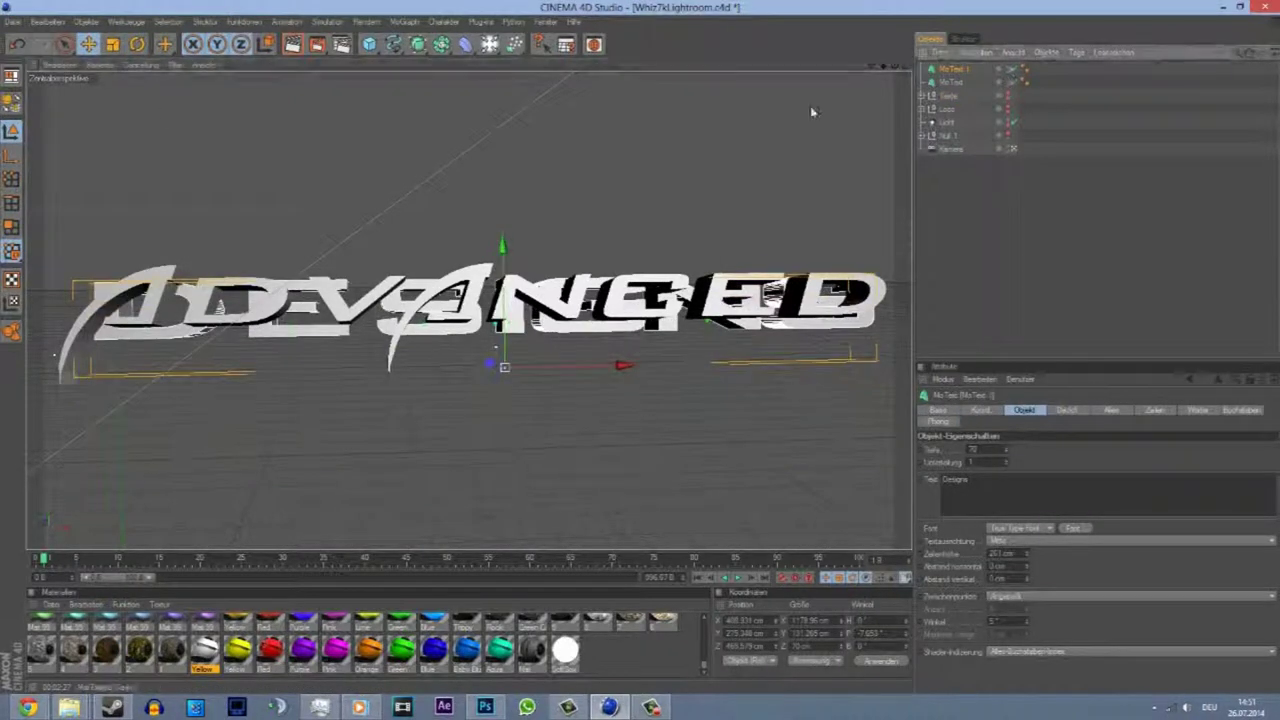
{"action": "key", "text": "ctrl+b"}
- Confirm the output path and render the ADVANCED and DESIGNS text frames to image files
{"action": "key", "text": "Return"}
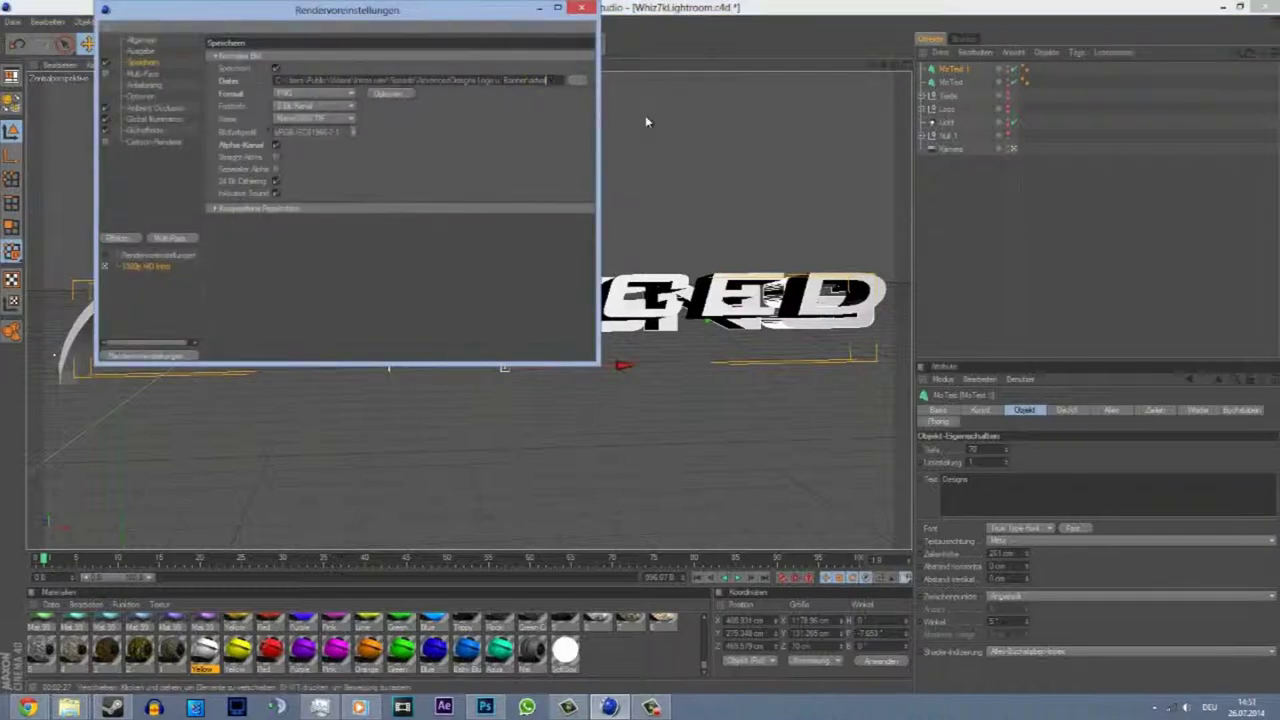
{"action": "left_click", "coordinate": [581, 8]}
{"action": "left_click", "coordinate": [309, 45]}
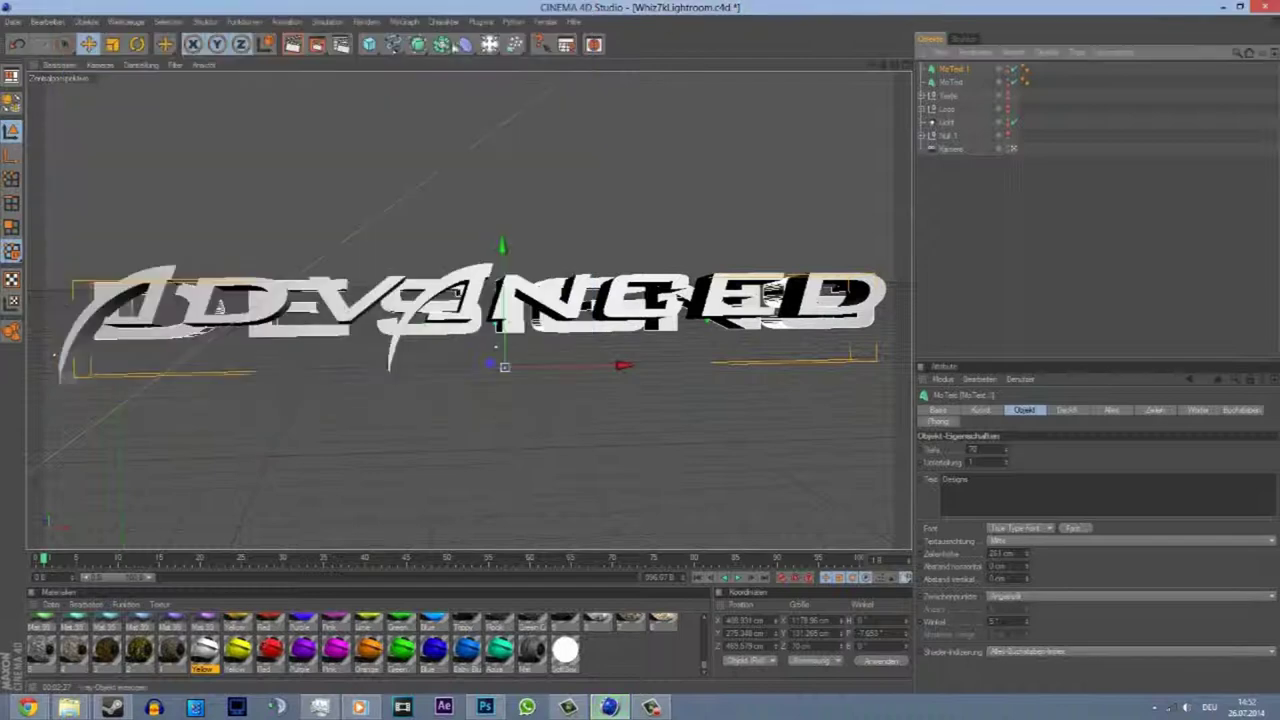
{"action": "left_click", "coordinate": [584, 9]}
{"action": "left_click", "coordinate": [317, 44]}
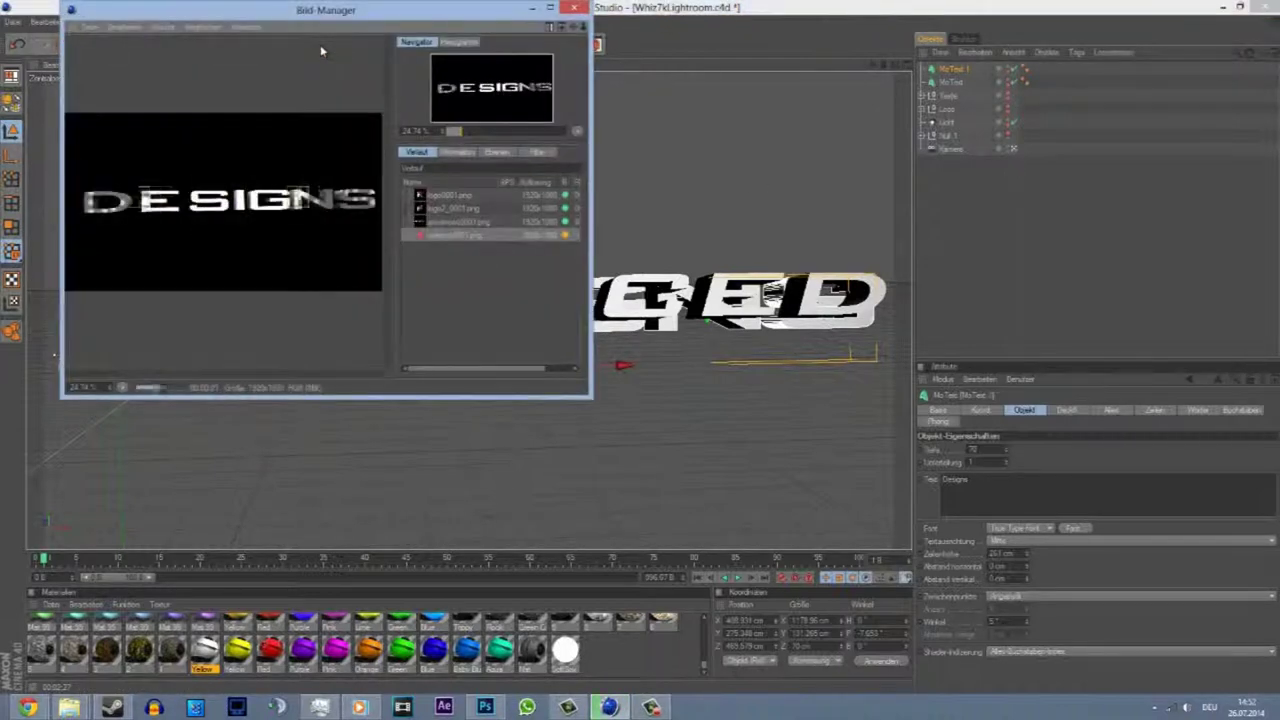
{"action": "left_click", "coordinate": [573, 9]}
- Open the Bilder > HD-Wallpaper folder in Explorer alongside Photoshop
{"action": "left_click", "coordinate": [485, 707]}
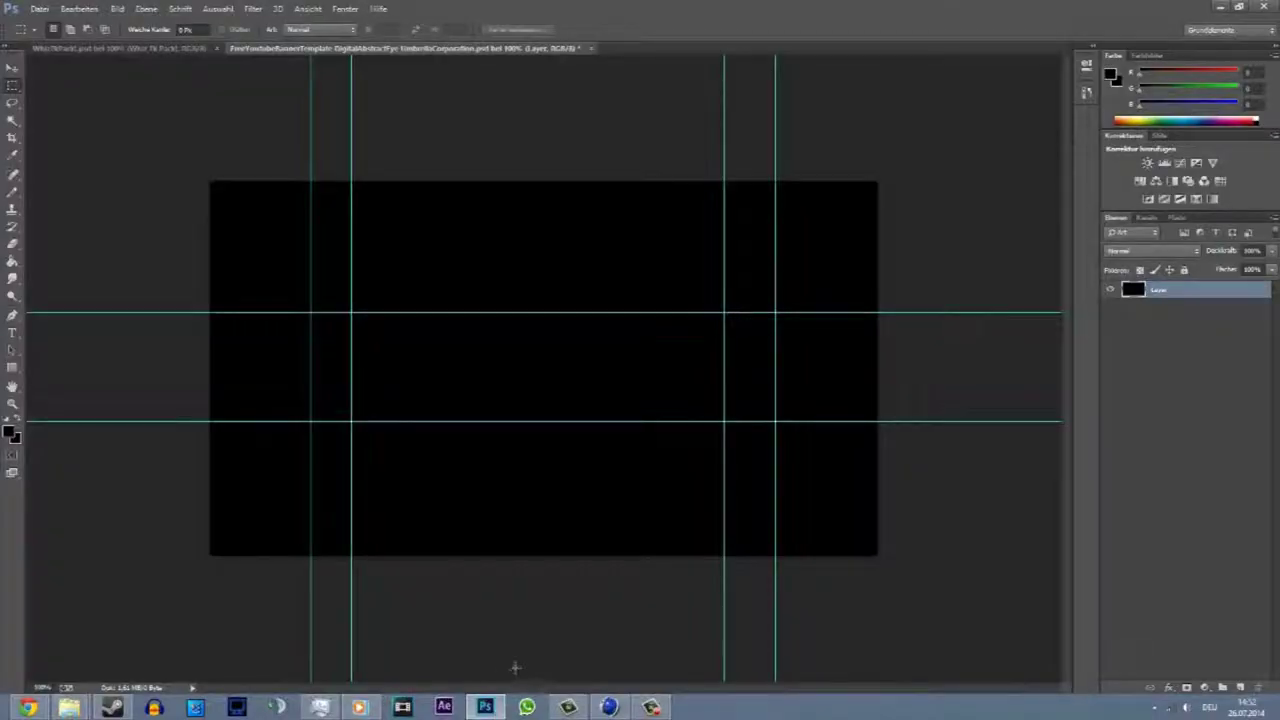
{"action": "left_click", "coordinate": [98, 648]}
{"action": "left_click", "coordinate": [300, 385]}
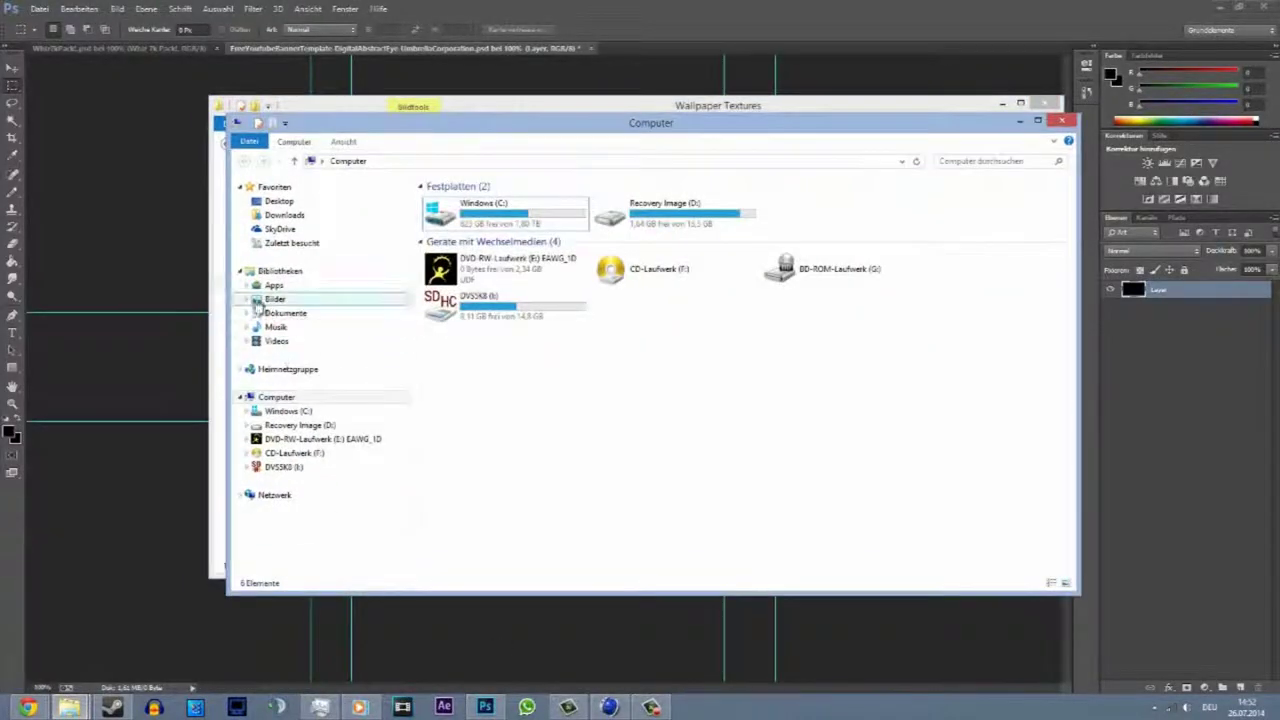
{"action": "left_click", "coordinate": [274, 299]}
{"action": "double_click", "coordinate": [745, 300]}
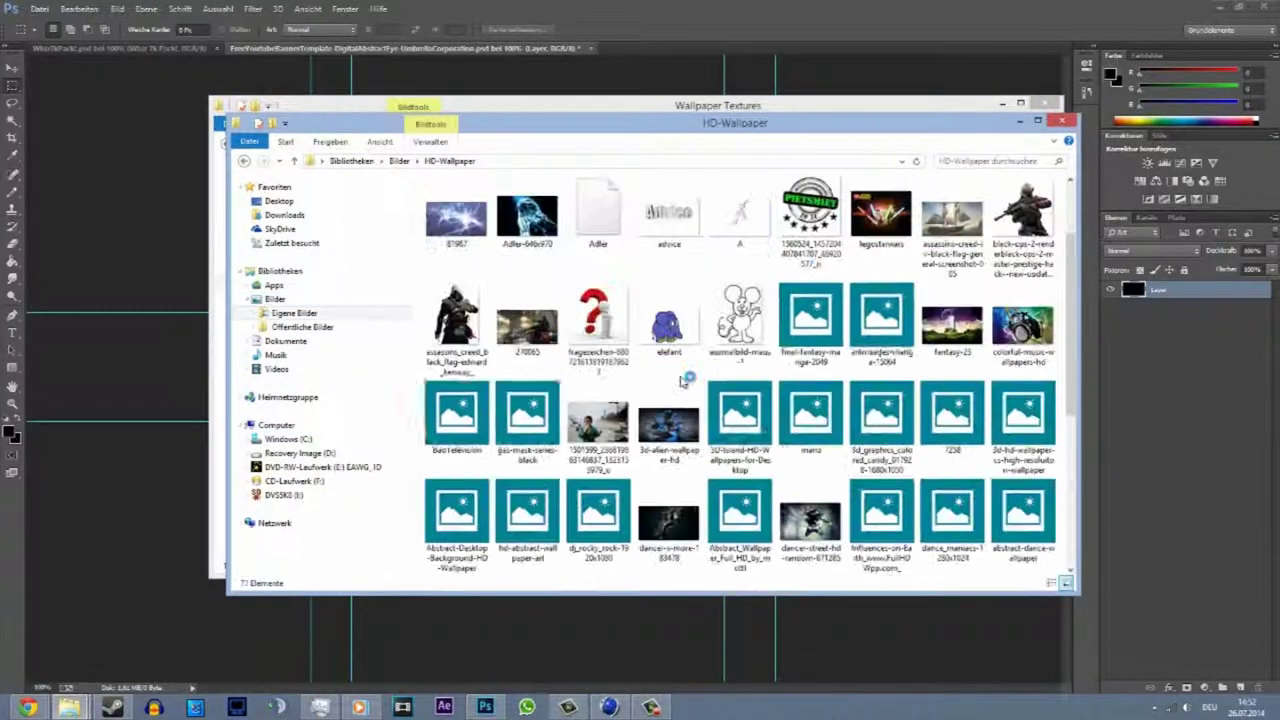
- Drag the sunset wallpaper onto the banner canvas and scale it up to fill it
{"action": "left_click_drag", "start_coordinate": [1071, 210], "coordinate": [1058, 430]}
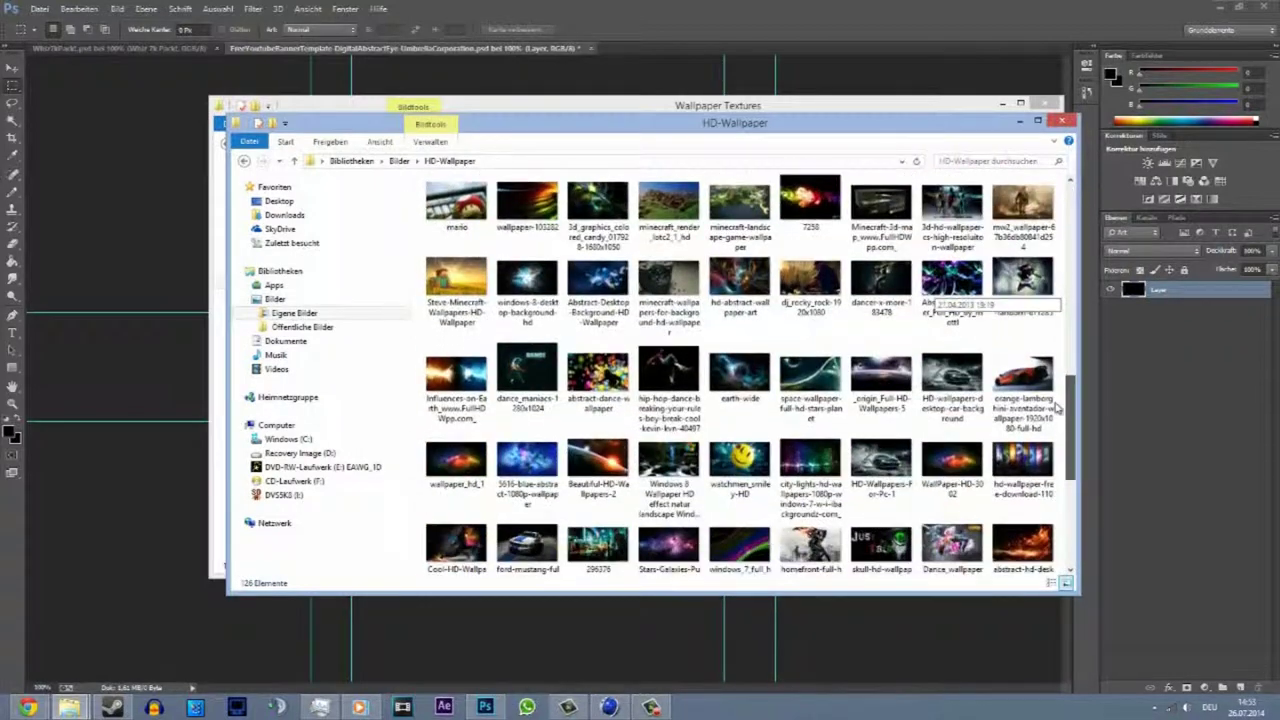
{"action": "scroll", "coordinate": [1058, 430], "scroll_direction": "down", "scroll_amount": 3}
{"action": "left_click_drag", "start_coordinate": [457, 545], "coordinate": [129, 500]}
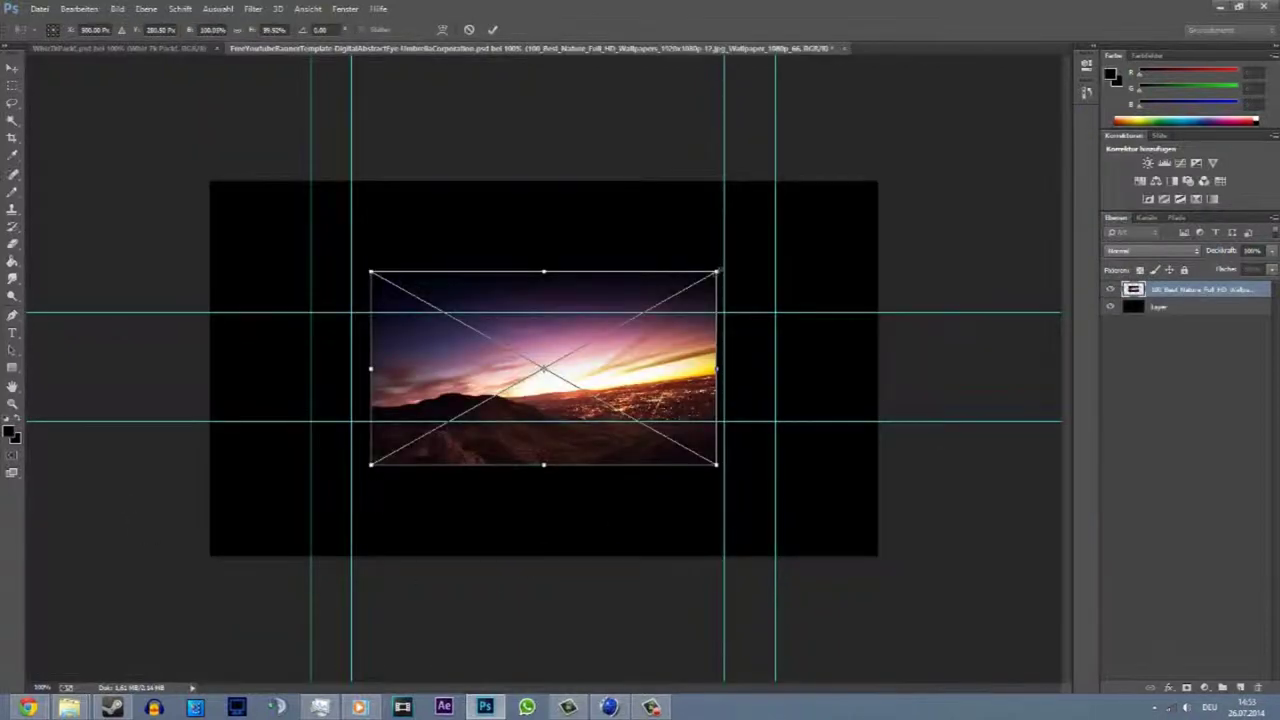
{"action": "left_click_drag", "start_coordinate": [717, 271], "coordinate": [877, 180], "text": "alt+shift"}
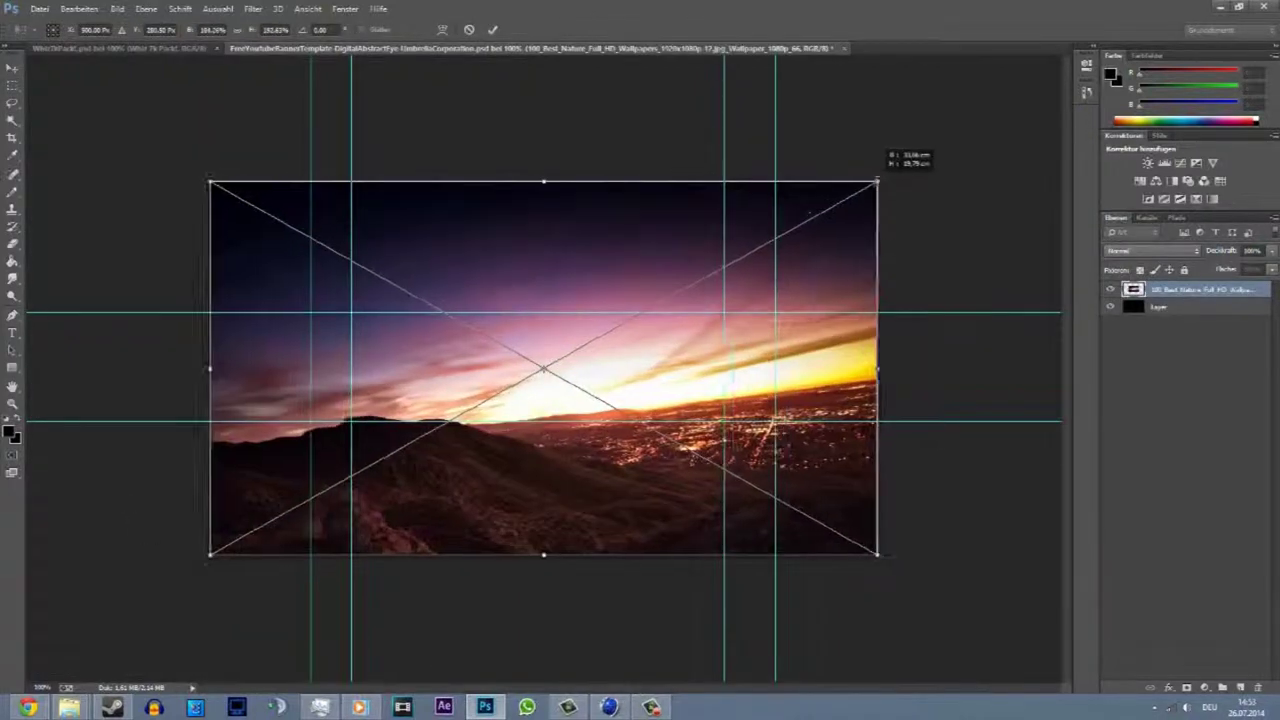
- Commit the sunset and draw black rectangles over the top and bottom of the image
{"action": "double_click", "coordinate": [680, 381]}
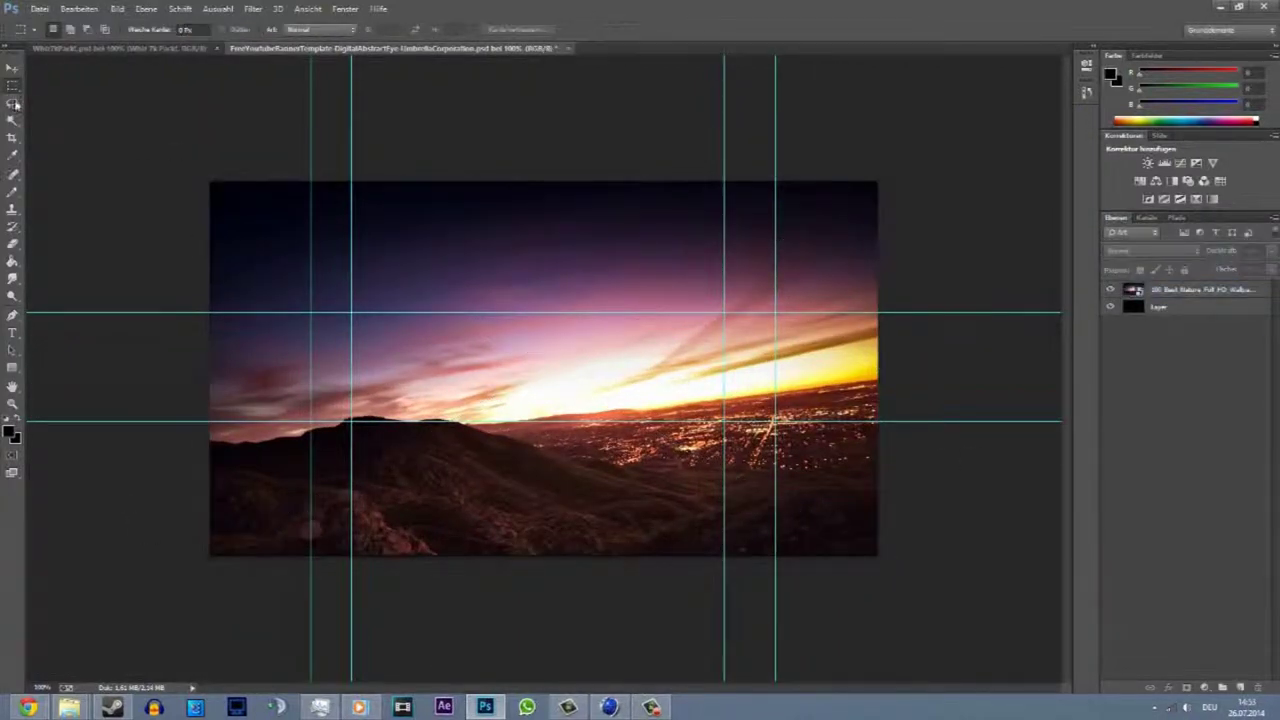
{"action": "left_click", "coordinate": [12, 367]}
{"action": "left_click", "coordinate": [132, 29]}
{"action": "left_click", "coordinate": [180, 152]}
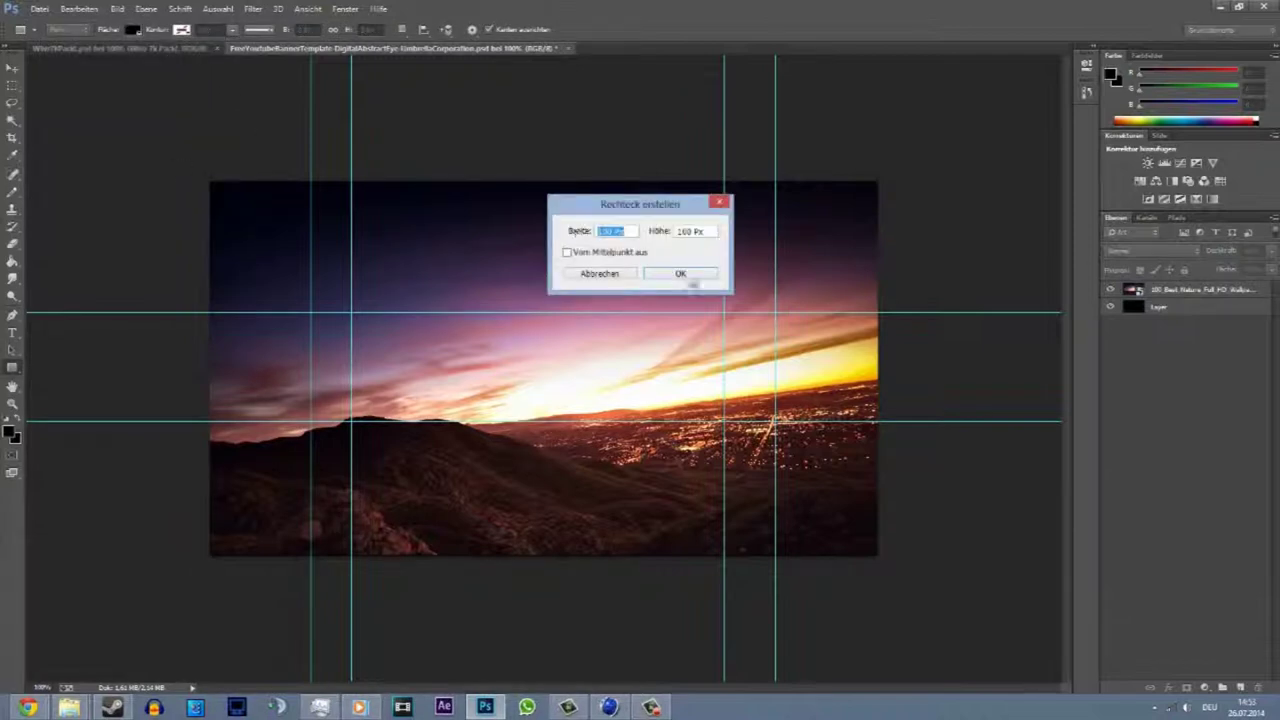
{"action": "key", "text": "Escape"}
{"action": "left_click_drag", "start_coordinate": [180, 152], "coordinate": [926, 312]}
{"action": "left_click_drag", "start_coordinate": [148, 425], "coordinate": [980, 594]}
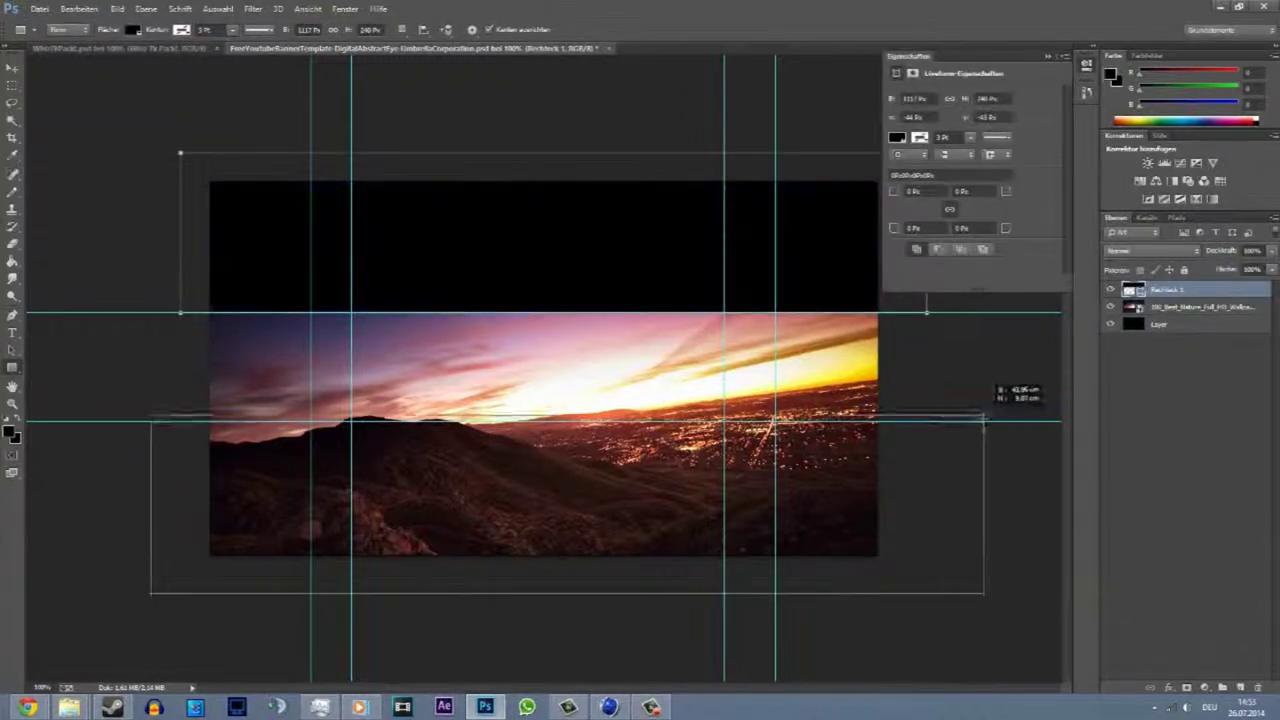
- Shift the sunset layer up within the strip, then open the Intros usw folder in Explorer
{"action": "left_click", "coordinate": [1200, 324]}
{"action": "key", "text": "v"}
{"action": "left_click_drag", "start_coordinate": [510, 393], "coordinate": [535, 348]}
{"action": "left_click_drag", "start_coordinate": [877, 122], "coordinate": [885, 353]}
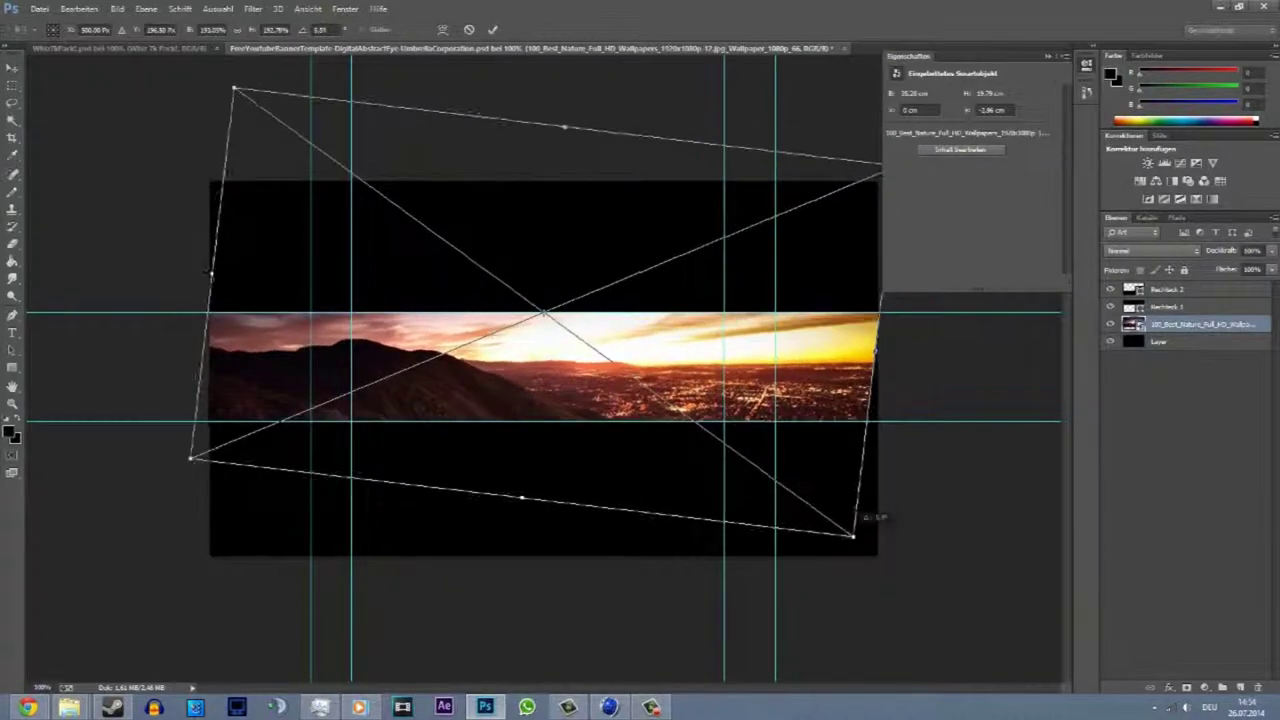
{"action": "key", "text": "Escape"}
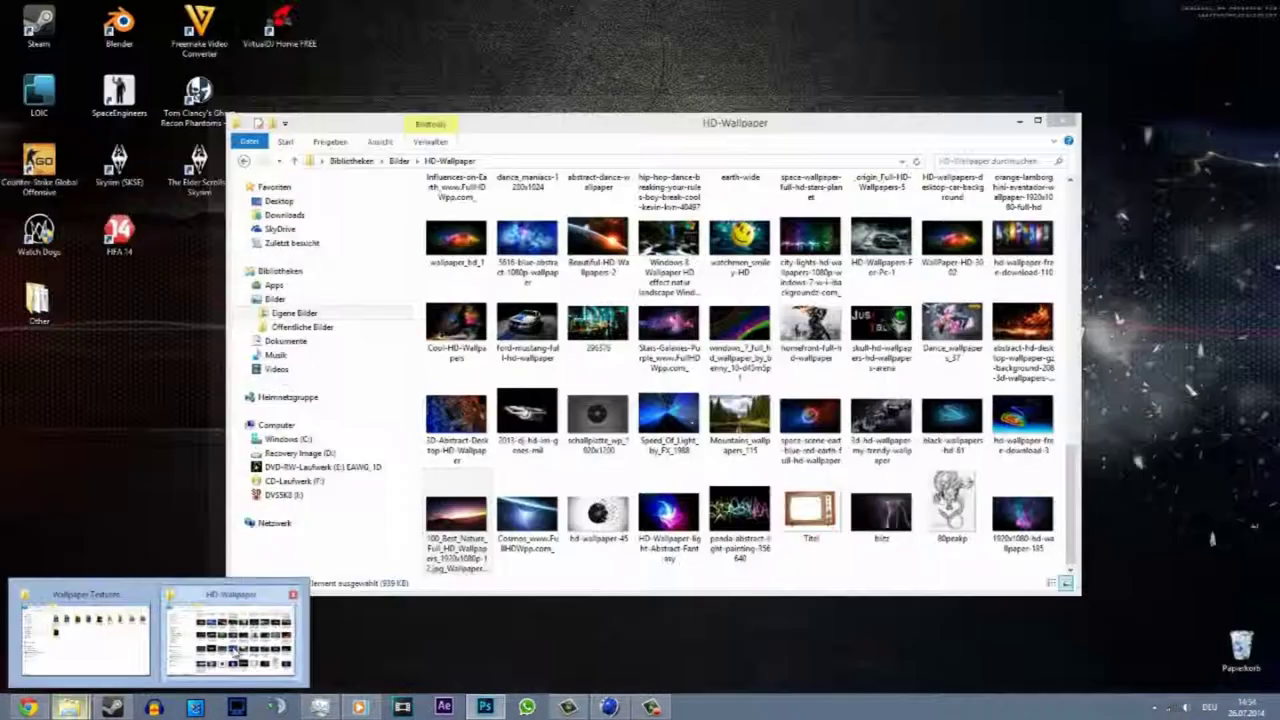
{"action": "left_click", "coordinate": [229, 634]}
{"action": "double_click", "coordinate": [866, 214]}
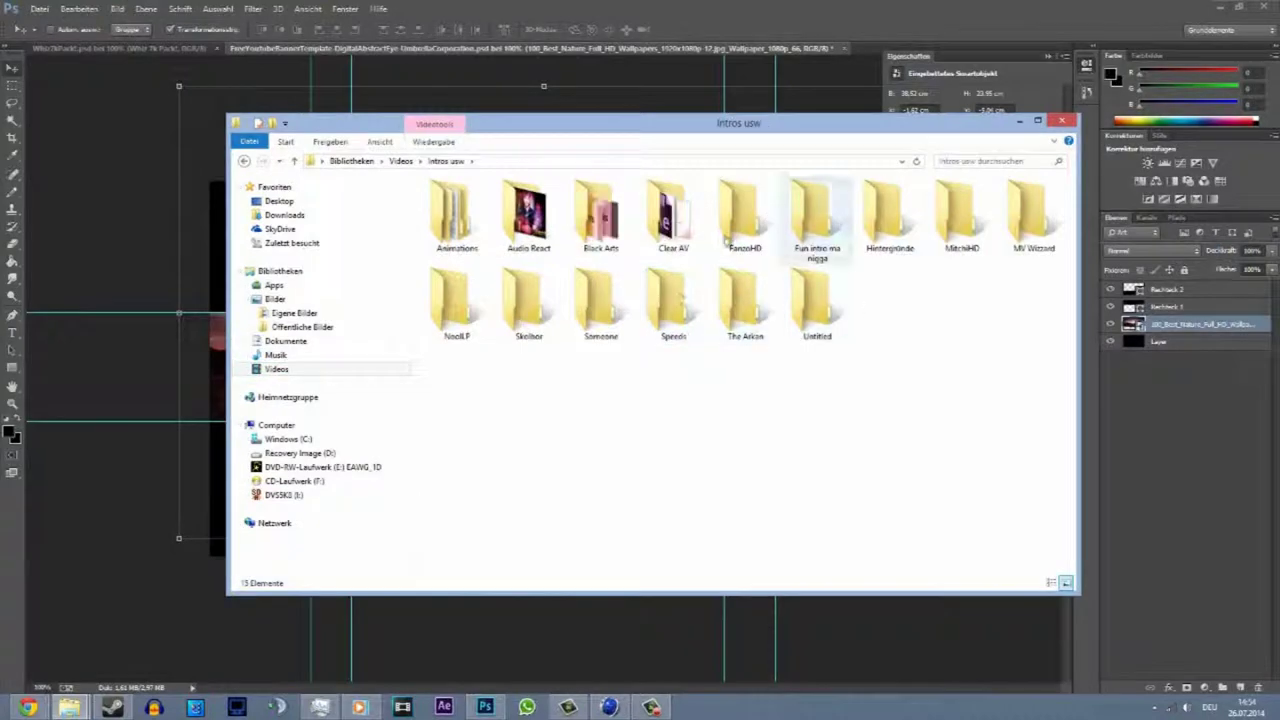
- Drop the rendered logo2_0001 PNG from the Speeds logo-renders folder onto the banner
{"action": "double_click", "coordinate": [673, 300]}
{"action": "double_click", "coordinate": [743, 190]}
{"action": "left_click_drag", "start_coordinate": [766, 223], "coordinate": [196, 497]}
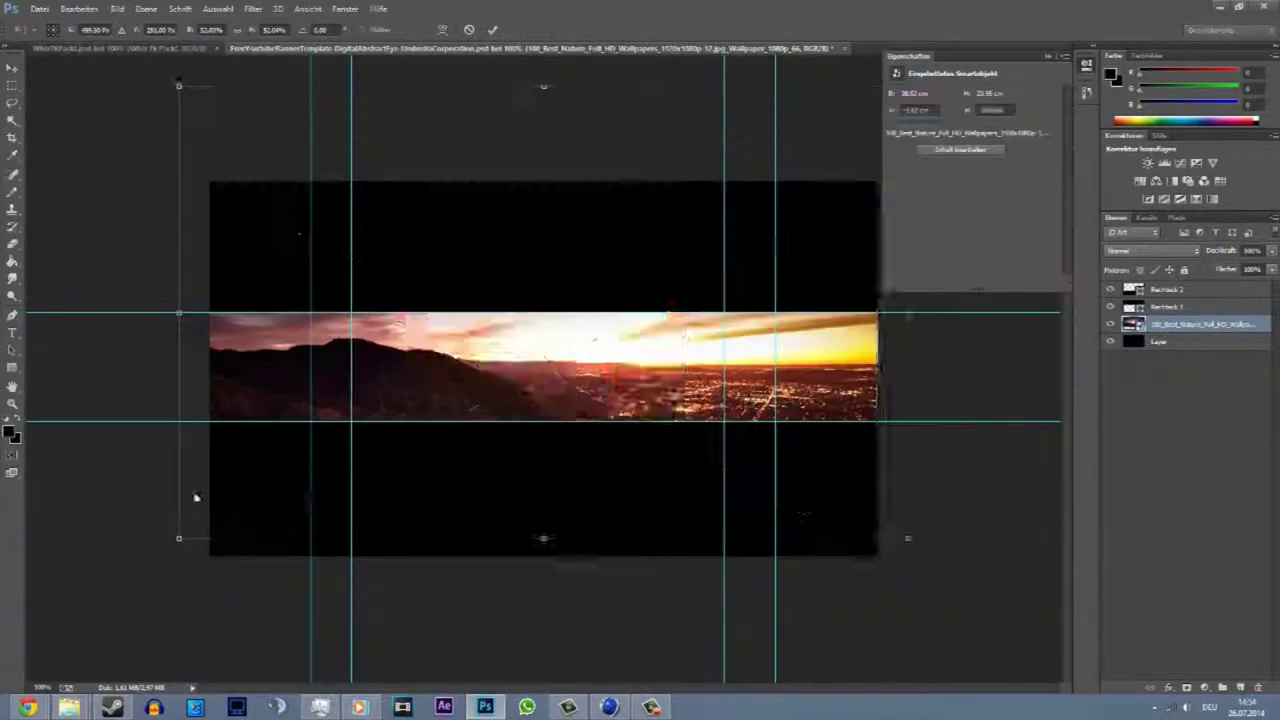
- Scale the logo down, place it at the strip's left, and keep it nearly level
{"action": "left_click_drag", "start_coordinate": [209, 177], "coordinate": [414, 257], "text": "shift"}
{"action": "left_click_drag", "start_coordinate": [600, 400], "coordinate": [690, 410]}
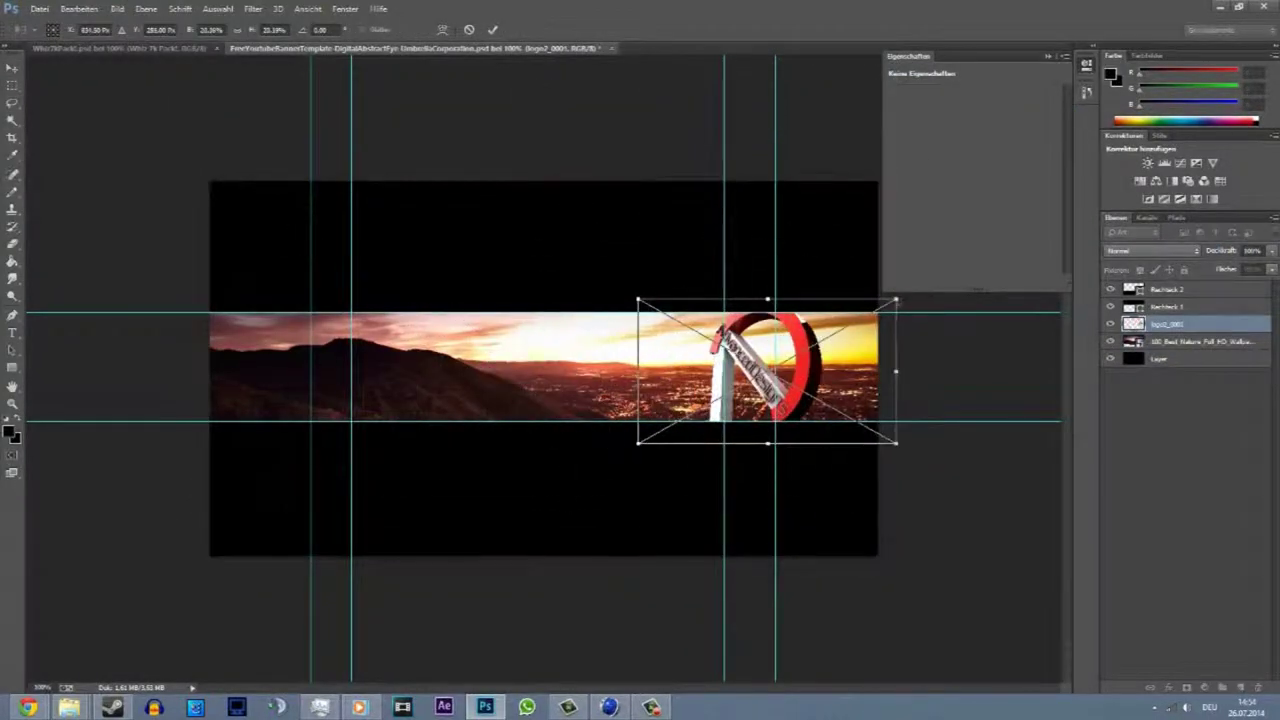
{"action": "left_click_drag", "start_coordinate": [897, 298], "coordinate": [920, 266]}
{"action": "left_click_drag", "start_coordinate": [790, 360], "coordinate": [495, 360]}
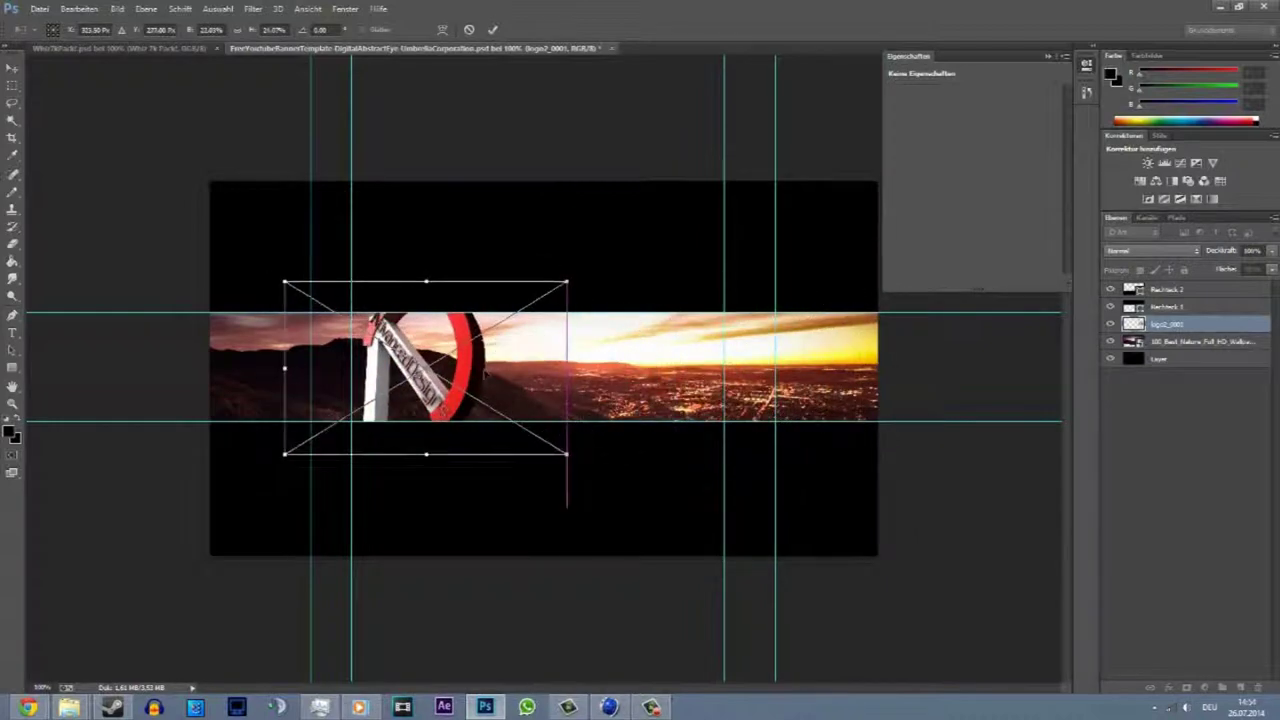
{"action": "left_click_drag", "start_coordinate": [286, 370], "coordinate": [286, 363]}
{"action": "mouse_move", "coordinate": [570, 470]}
{"action": "left_mouse_down"}
{"action": "mouse_move", "coordinate": [586, 457]}
{"action": "mouse_move", "coordinate": [577, 470]}
{"action": "left_mouse_up"}
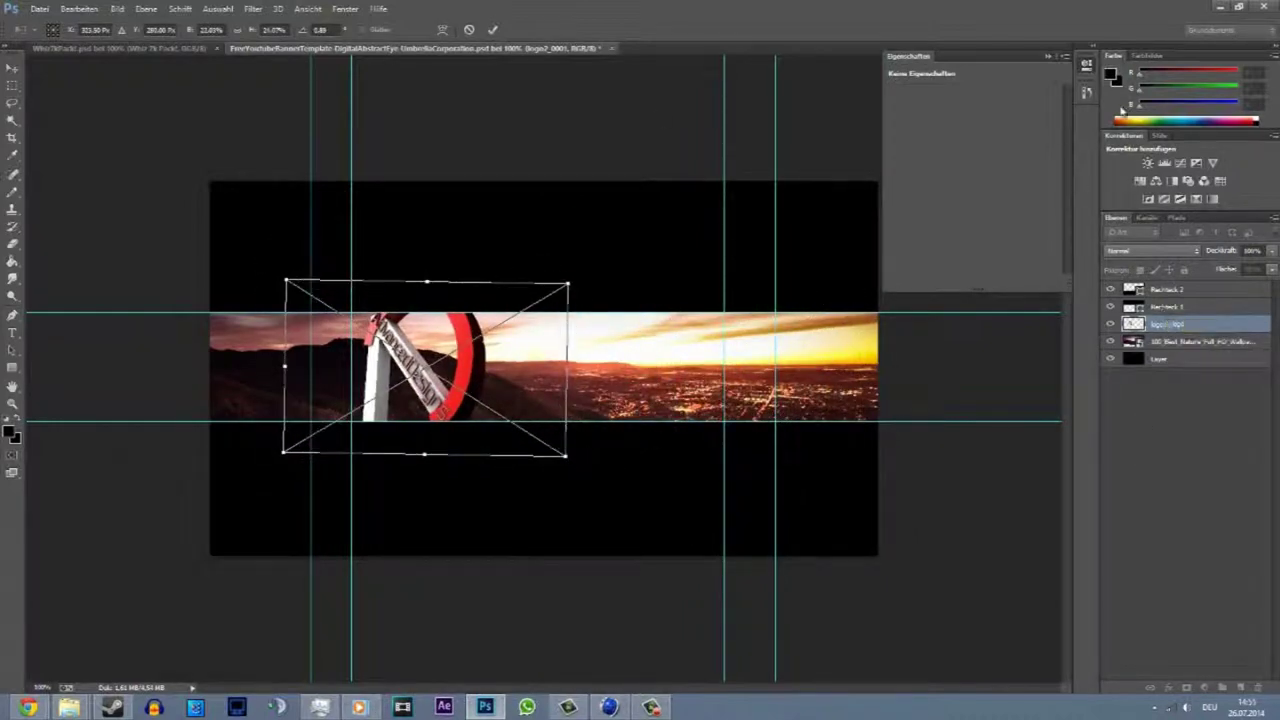
{"action": "key", "text": "Return"}
- Make the logo layer a New 3D Extrusion in the 3D workspace and orbit it to an angle
{"action": "right_click", "coordinate": [1158, 331]}
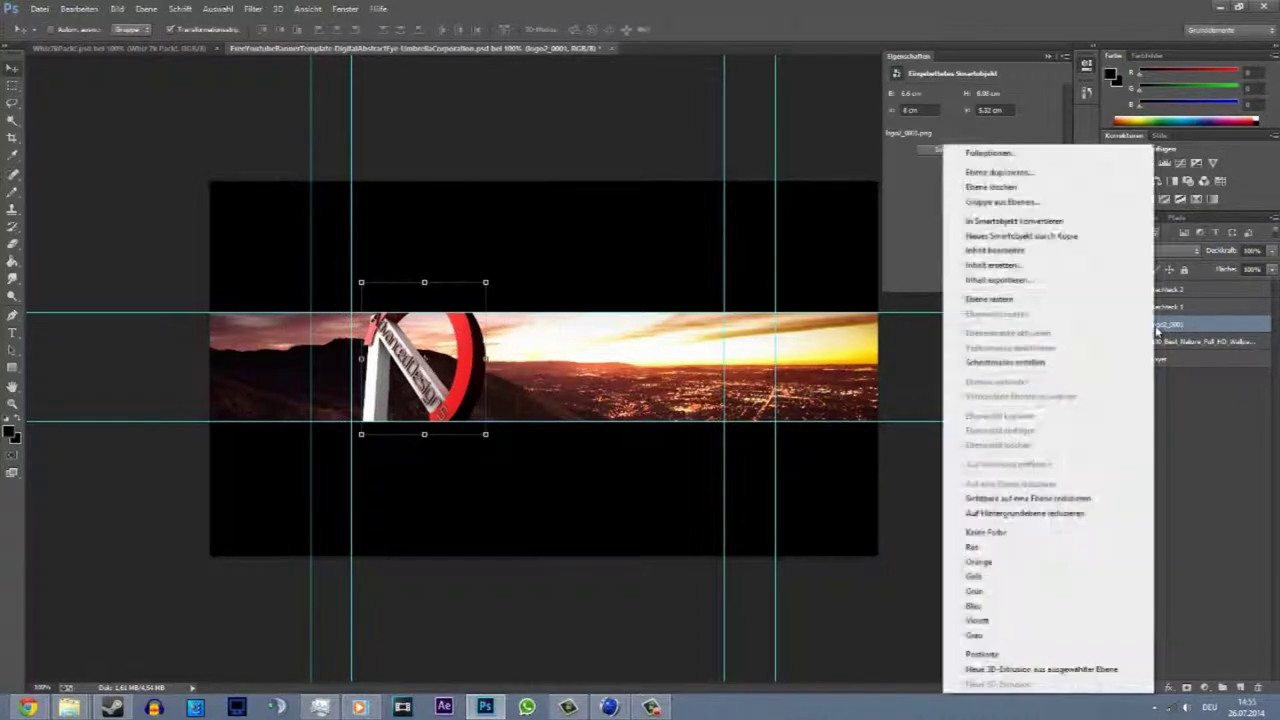
{"action": "left_click", "coordinate": [1097, 669]}
{"action": "left_click", "coordinate": [612, 263]}
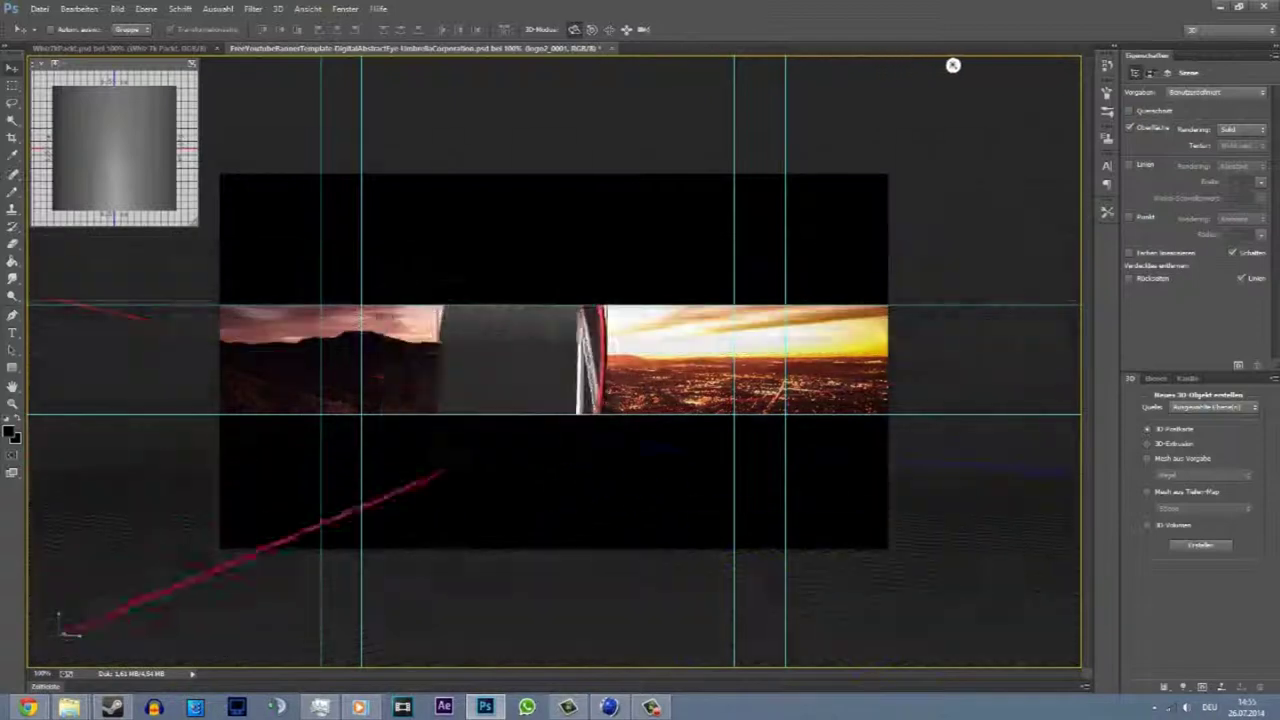
{"action": "left_click_drag", "start_coordinate": [478, 393], "coordinate": [648, 275]}
- Convert the 3D logo layer to a Smart Object and skew it over the strip
{"action": "key", "text": "ctrl+t"}
{"action": "left_click", "coordinate": [608, 267]}
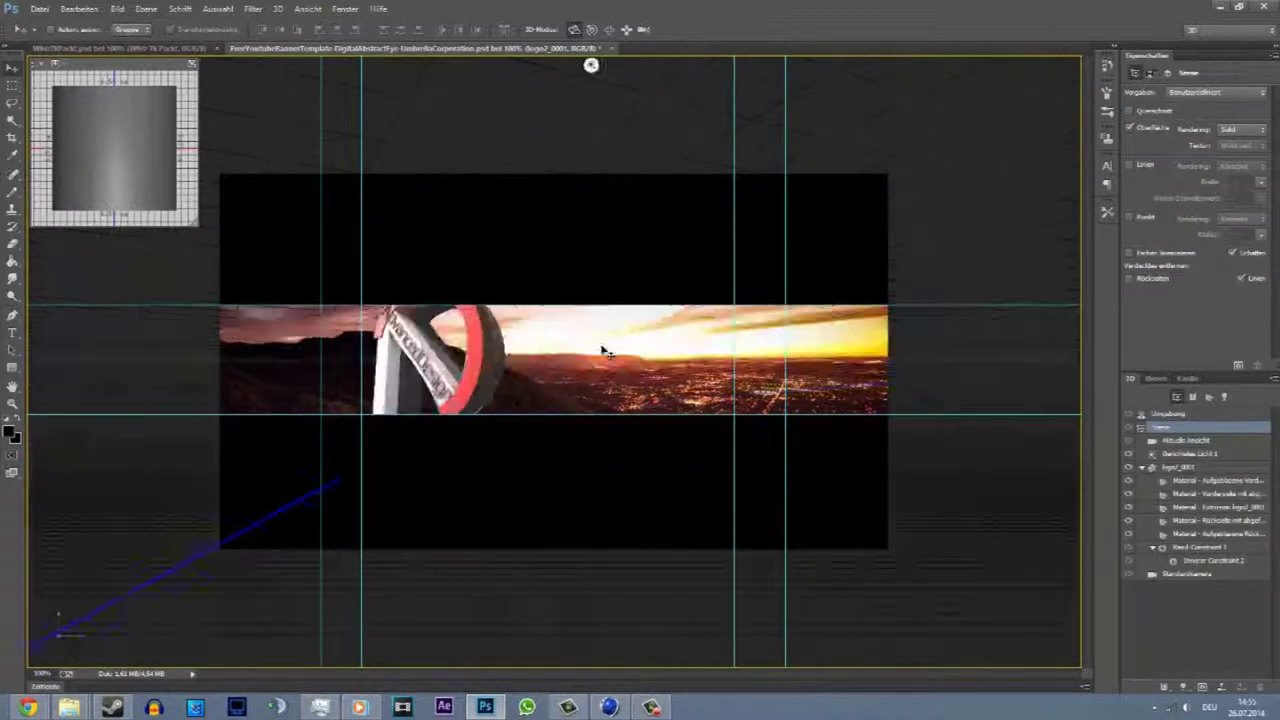
{"action": "left_click_drag", "start_coordinate": [497, 455], "coordinate": [499, 437]}
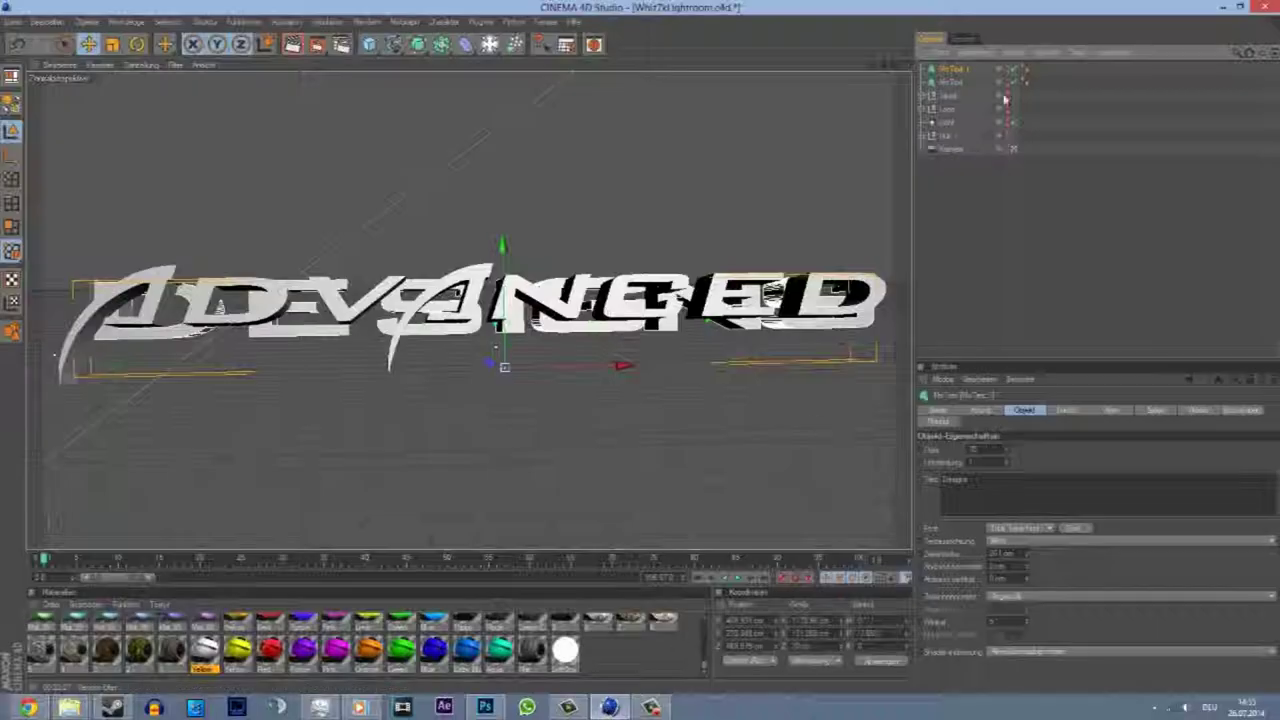
- Show the red ring logo, orbit to frame it, check Render Settings, and test-render
{"action": "left_click", "coordinate": [1009, 97]}
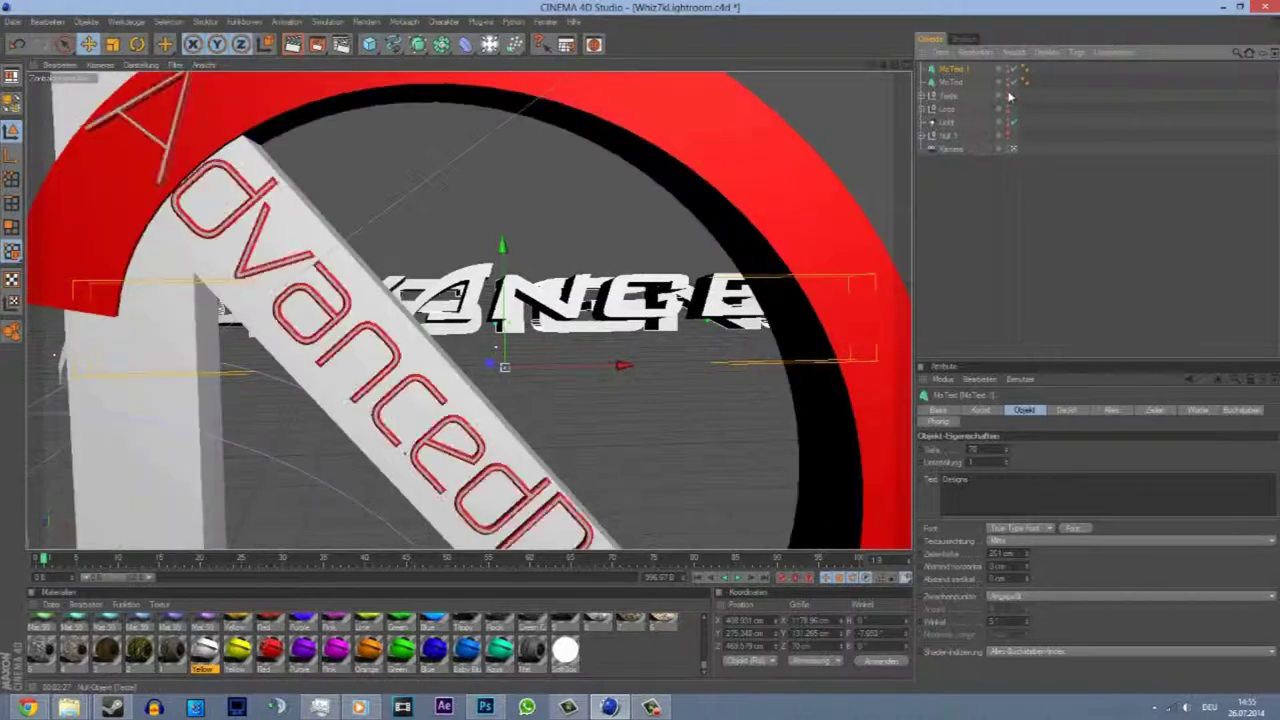
{"action": "scroll", "coordinate": [500, 300], "scroll_direction": "down", "scroll_amount": 5}
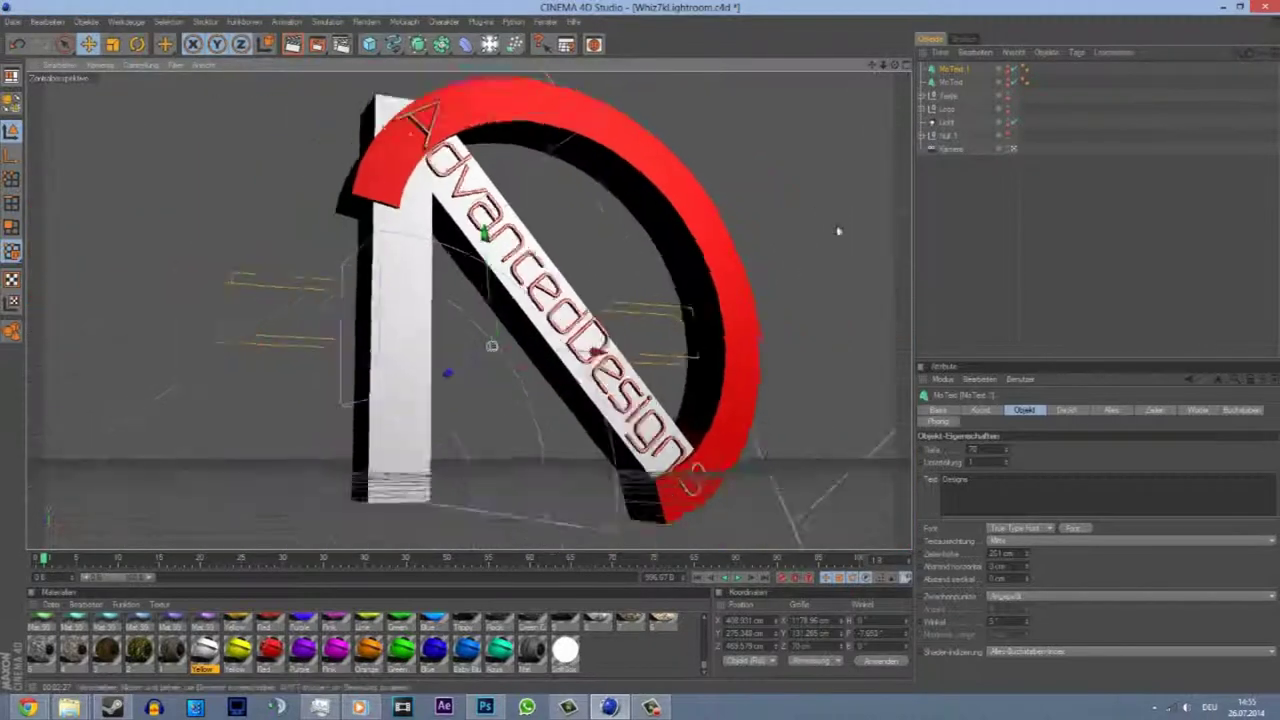
{"action": "mouse_move", "coordinate": [837, 229]}
{"action": "left_mouse_down", "text": "alt"}
{"action": "mouse_move", "coordinate": [643, 352]}
{"action": "mouse_move", "coordinate": [814, 229]}
{"action": "left_mouse_up", "text": "alt"}
{"action": "left_click", "coordinate": [482, 660]}
{"action": "mouse_move", "coordinate": [485, 707]}
{"action": "key", "text": "ctrl+b"}
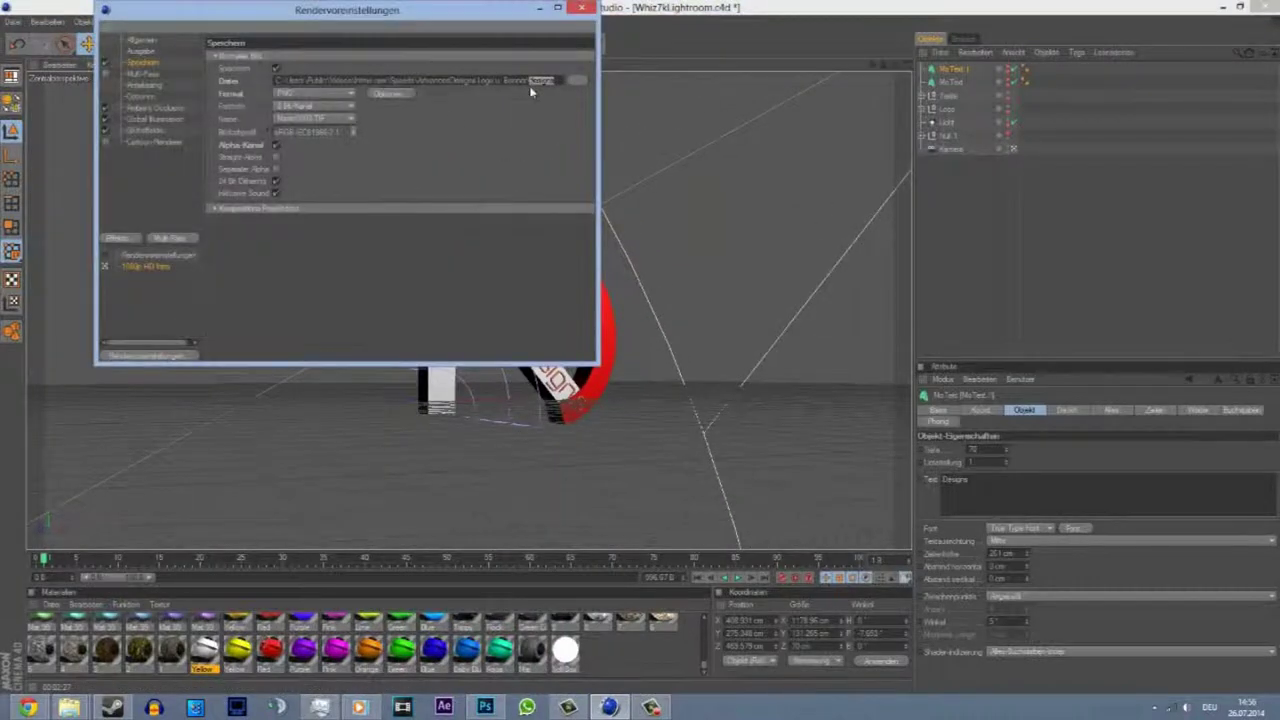
{"action": "left_click", "coordinate": [581, 8]}
{"action": "left_click", "coordinate": [313, 45]}
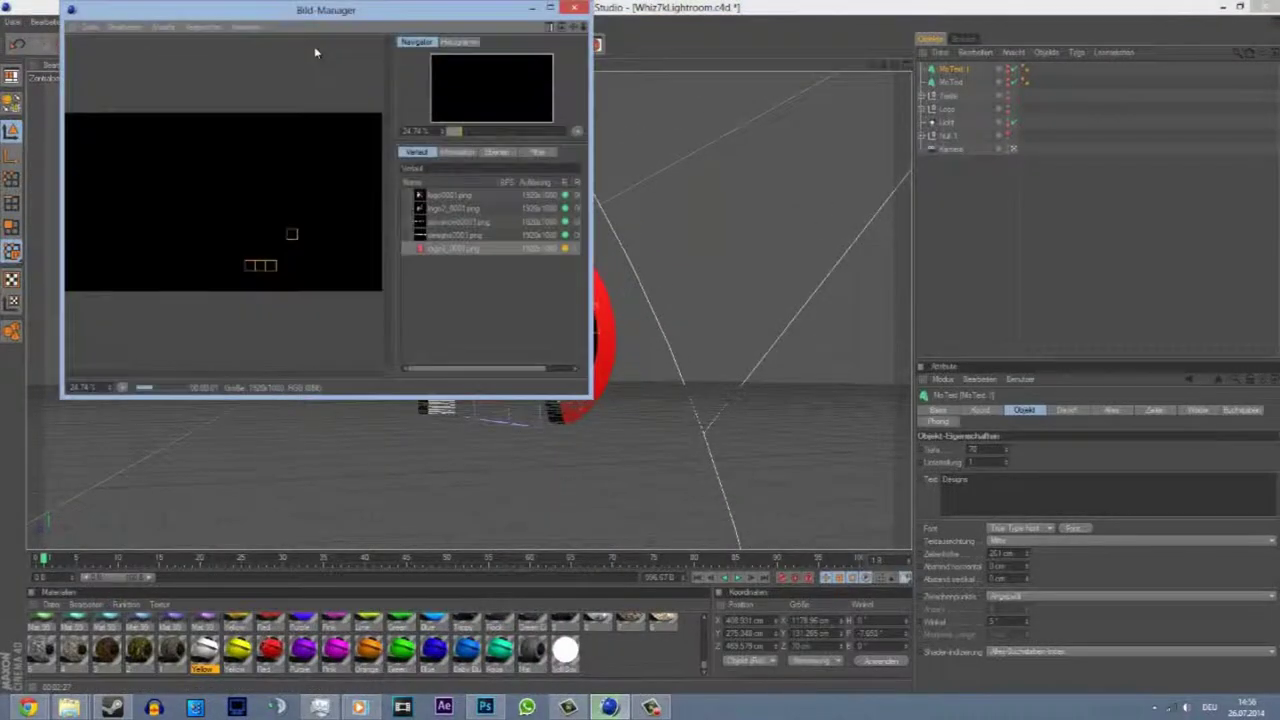
{"action": "left_click", "coordinate": [574, 7]}
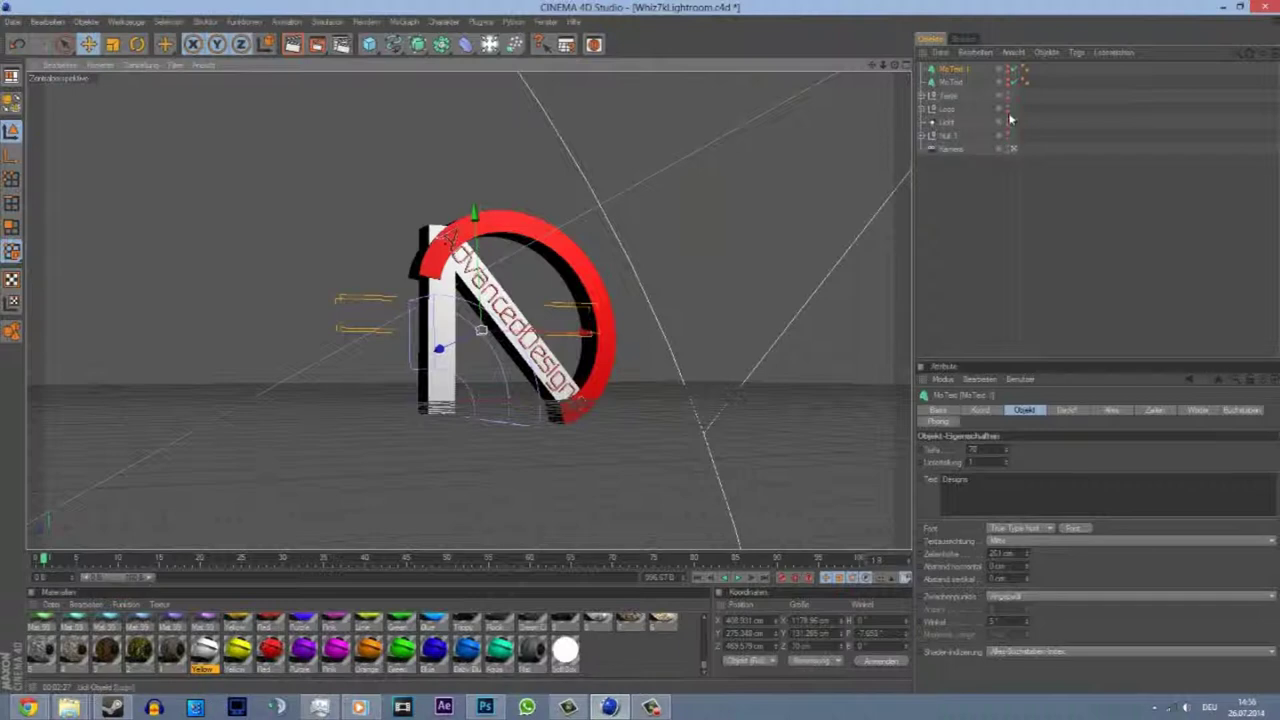
- Enable the Licht light and render the ringed N logo as a new Picture Viewer image
{"action": "left_click_drag", "start_coordinate": [1010, 119], "coordinate": [1008, 135]}
{"action": "key", "text": "shift+r"}
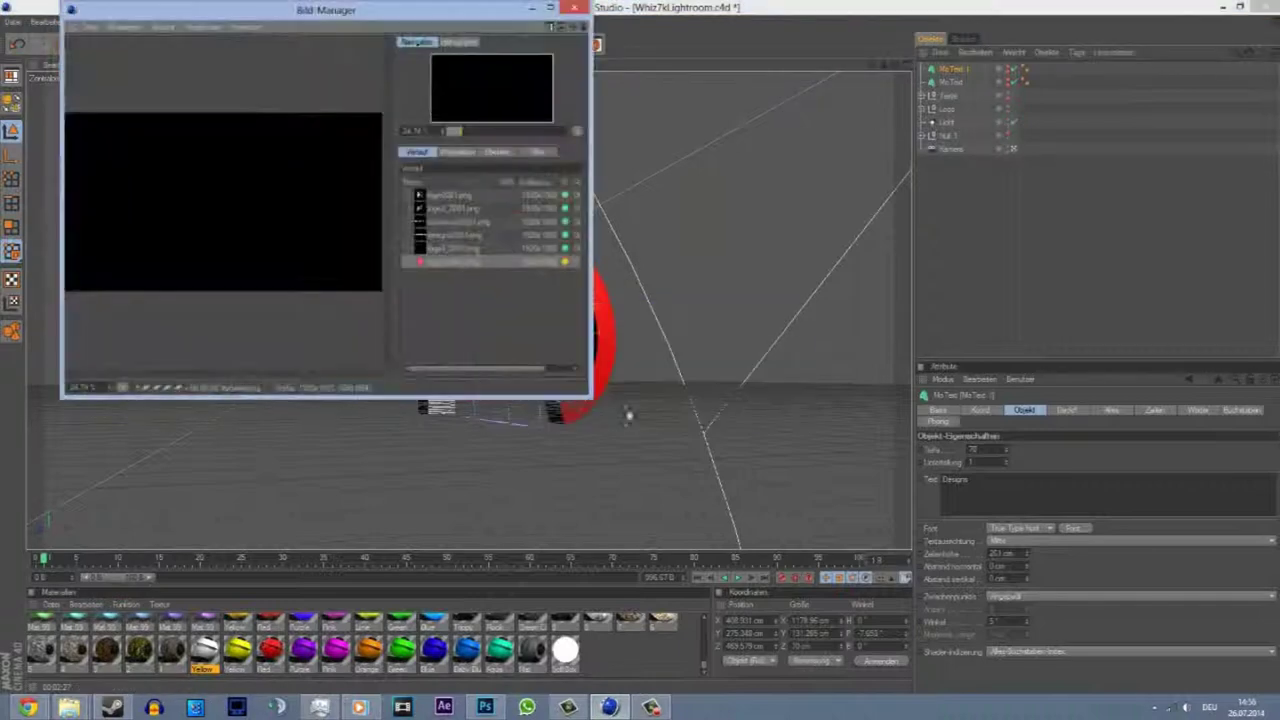
{"action": "left_click", "coordinate": [574, 7]}
{"action": "left_click", "coordinate": [663, 400]}
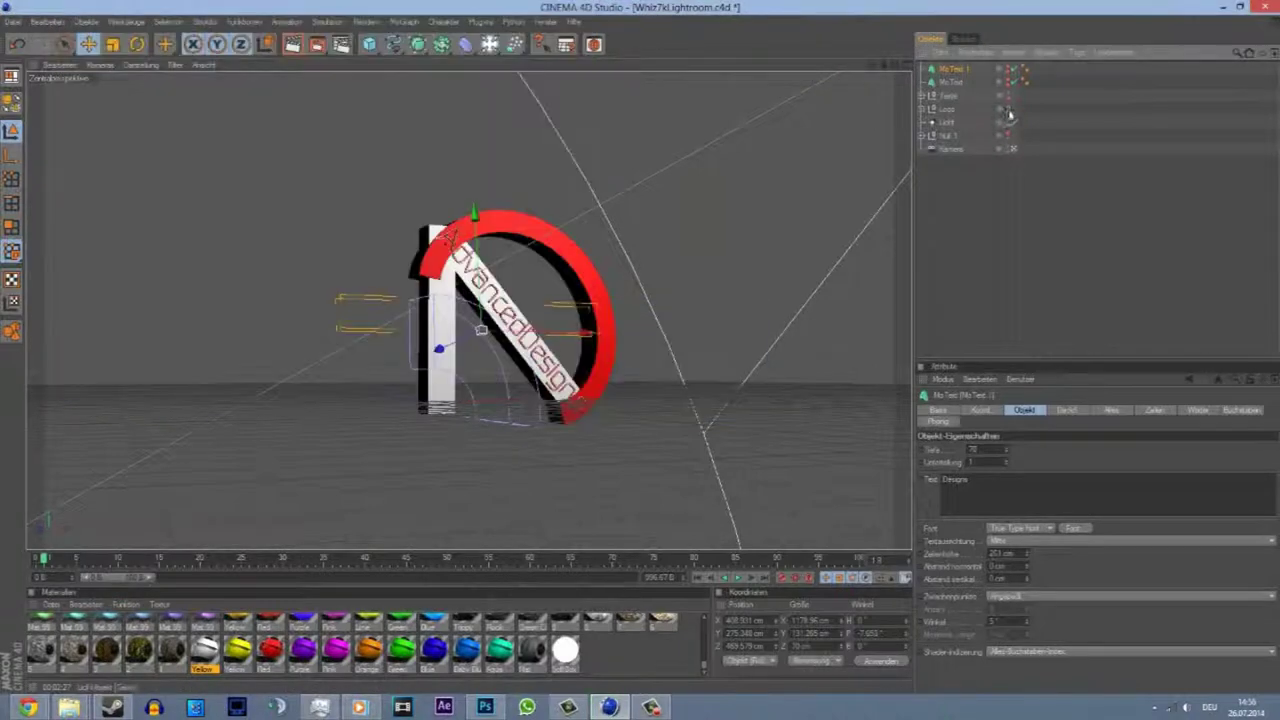
{"action": "left_click", "coordinate": [316, 43]}
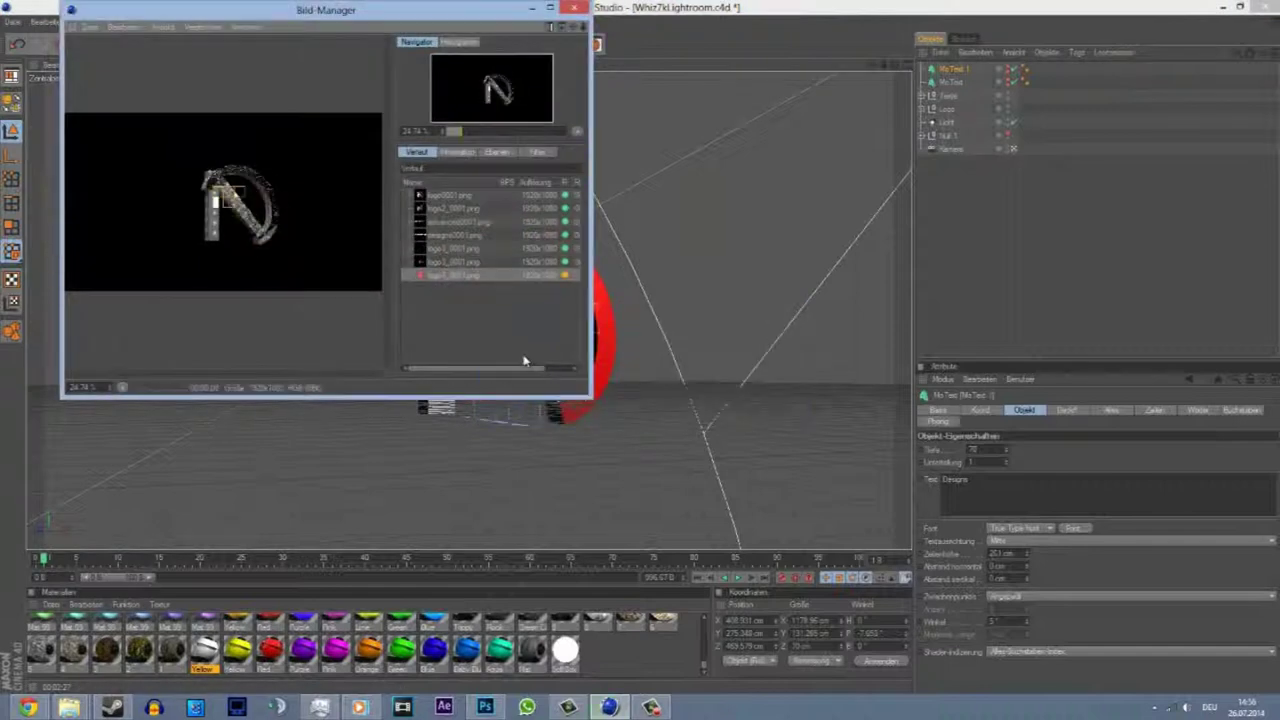
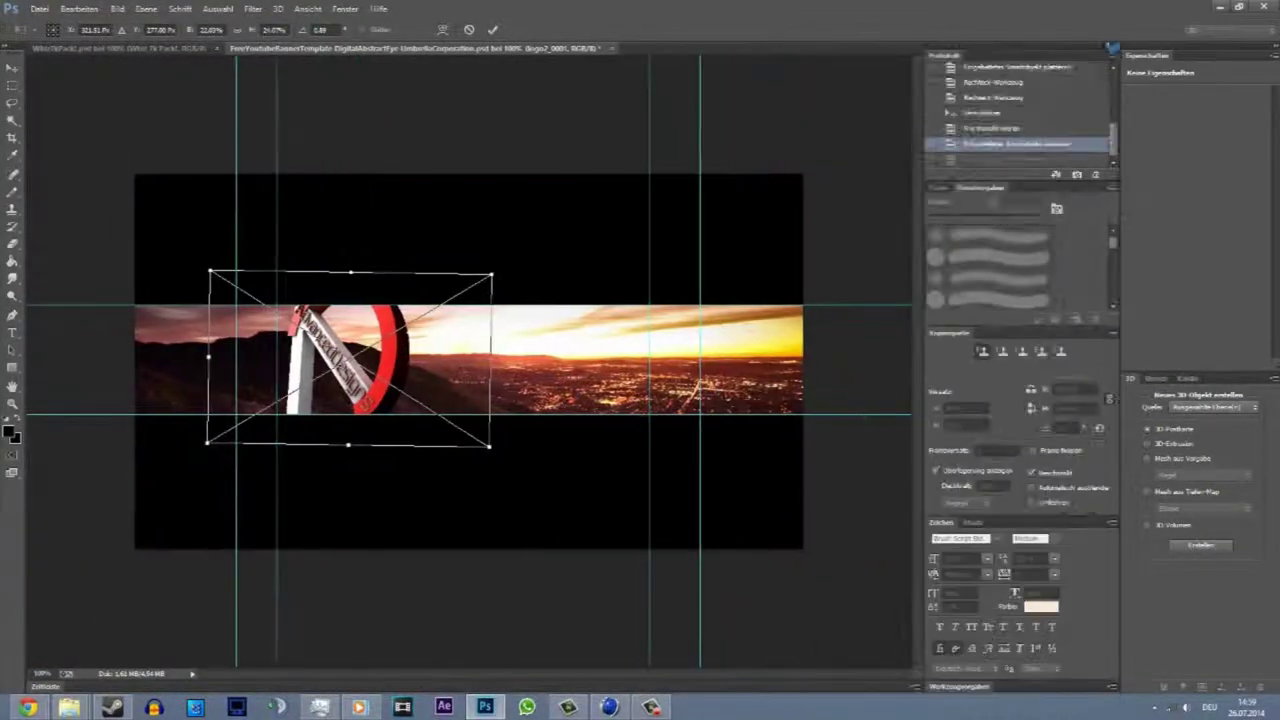
- Scale the placed red logo down and position it at the banner's left end
{"action": "left_click_drag", "start_coordinate": [481, 378], "coordinate": [484, 377]}
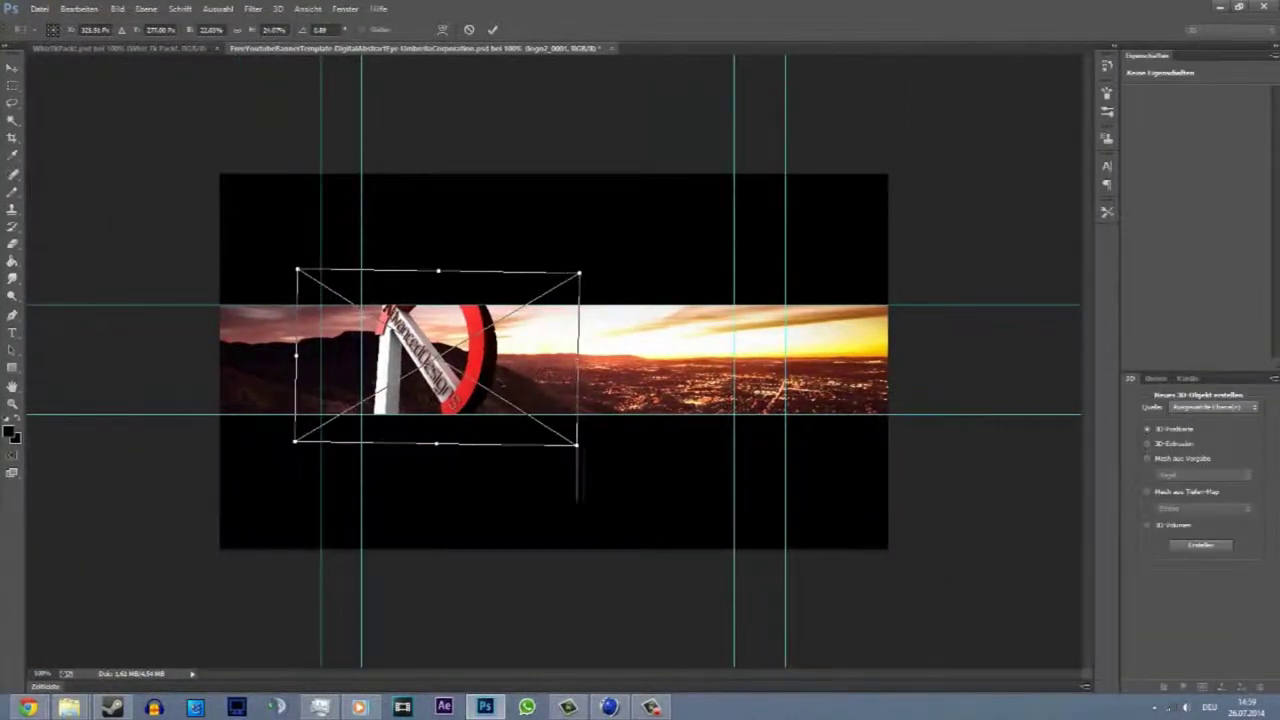
{"action": "left_click", "coordinate": [1150, 381]}
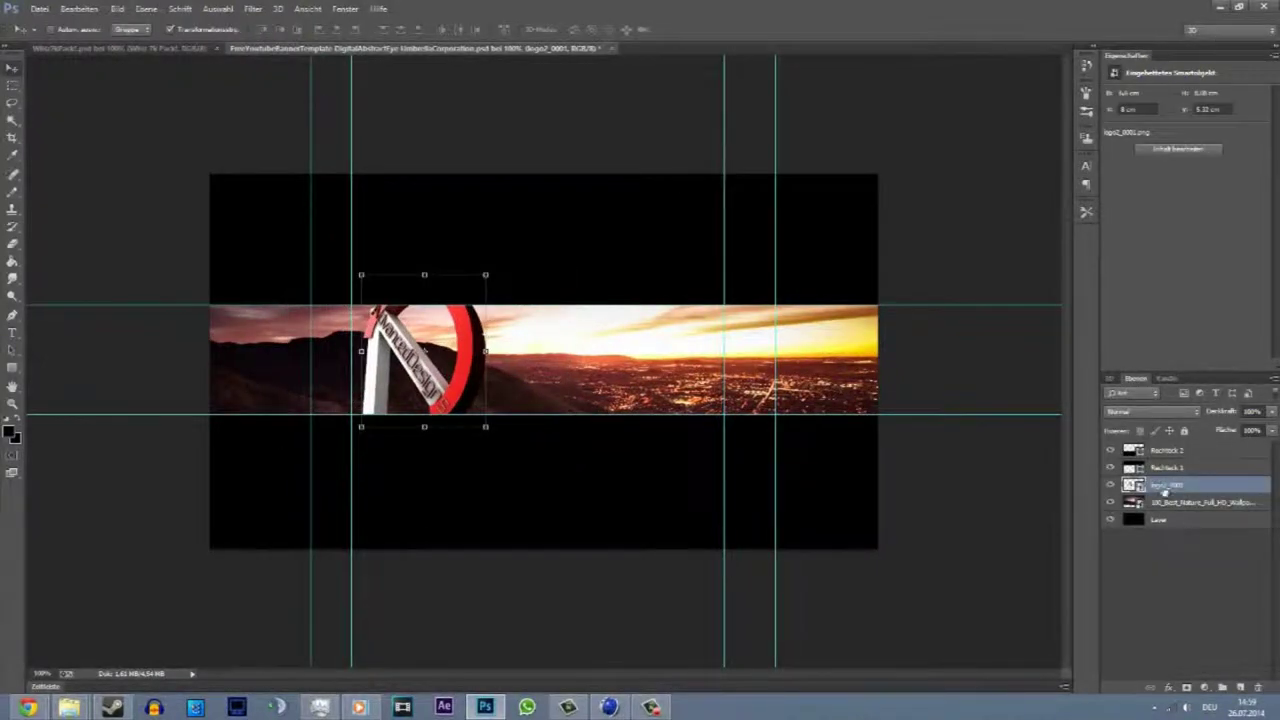
{"action": "key", "text": "Delete"}
{"action": "key", "text": "alt+Tab"}
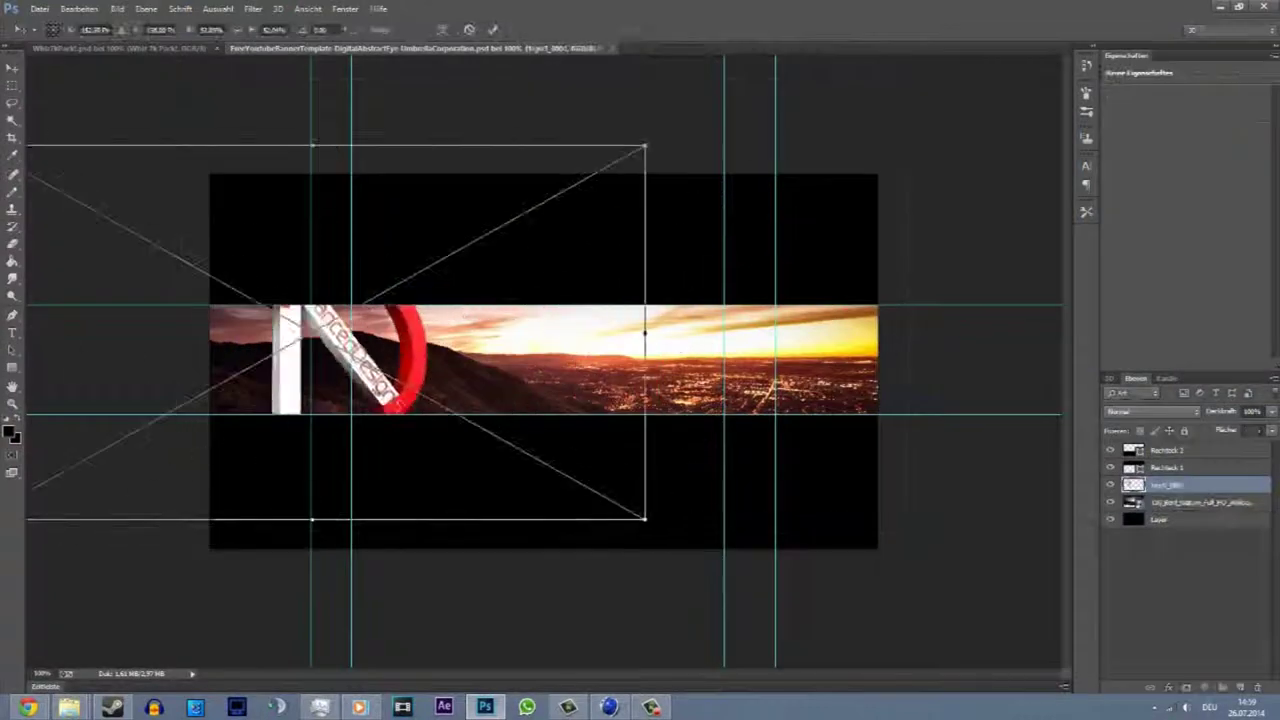
{"action": "left_click_drag", "start_coordinate": [529, 514], "coordinate": [399, 405]}
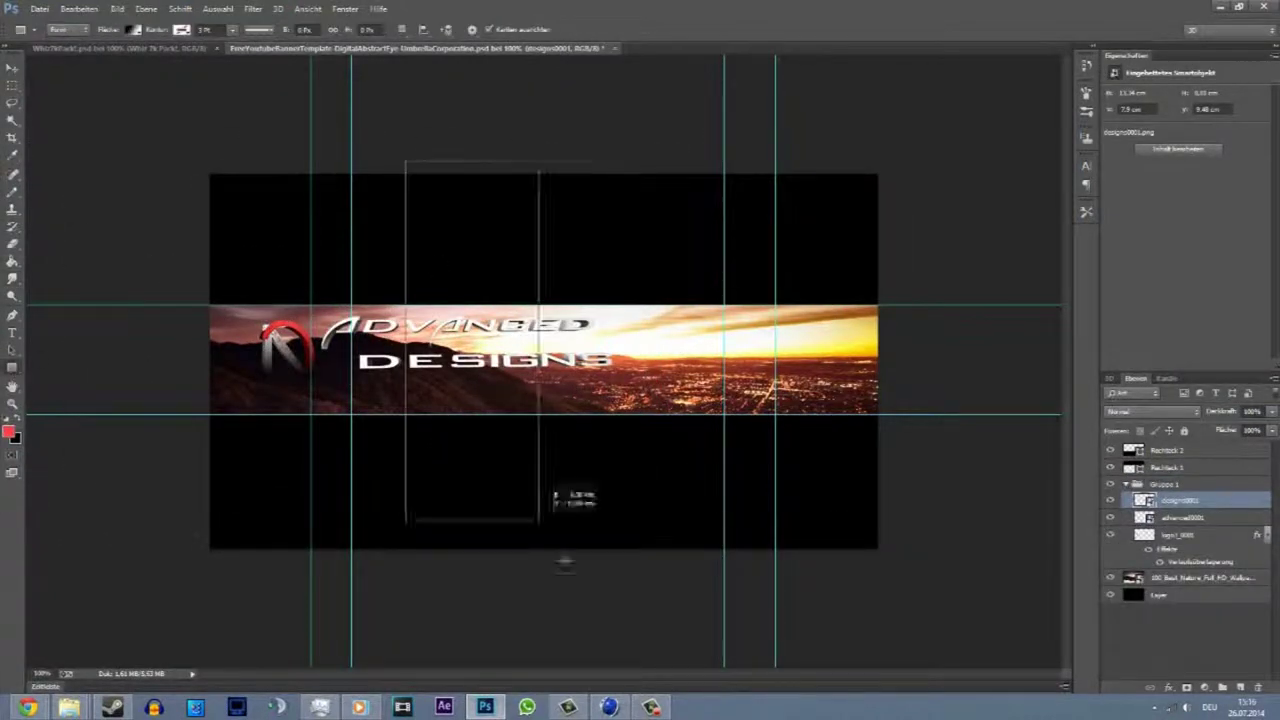
- Draw a rectangle over the banner's middle with a darkened linear gradient fill
{"action": "left_click_drag", "start_coordinate": [565, 562], "coordinate": [617, 599]}
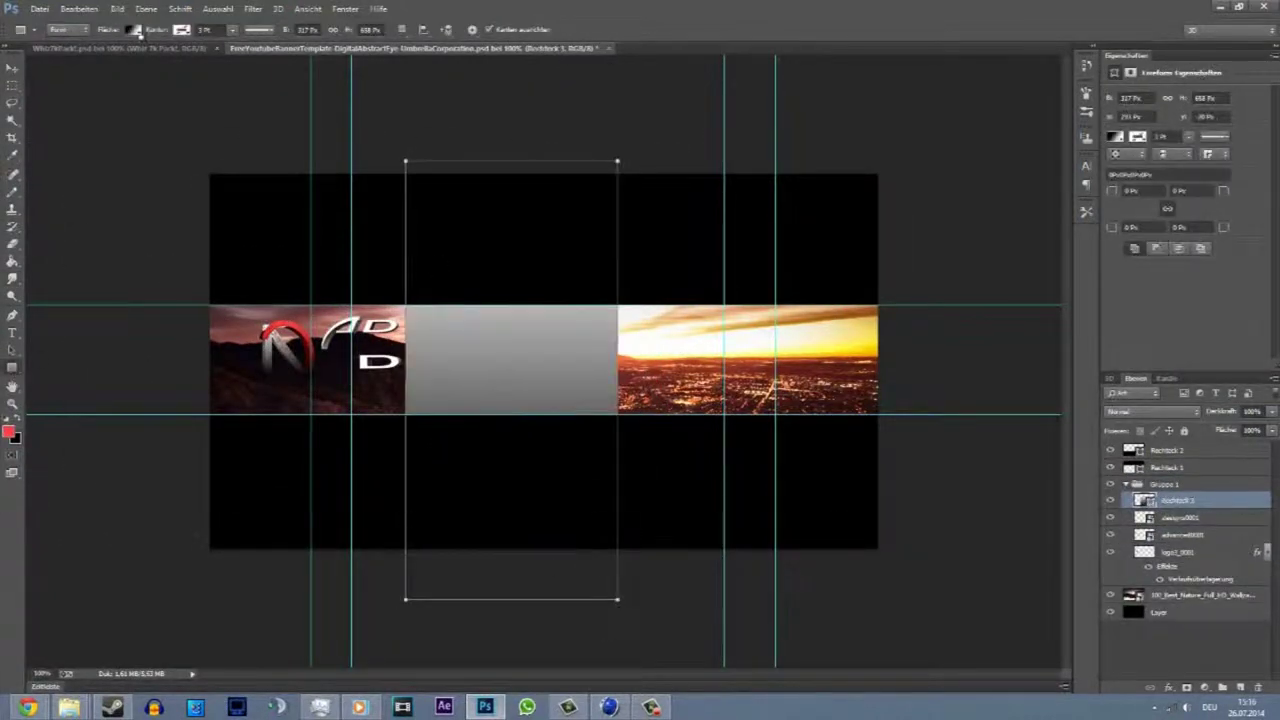
{"action": "left_click", "coordinate": [133, 29]}
{"action": "left_click", "coordinate": [98, 204]}
{"action": "left_click", "coordinate": [80, 240]}
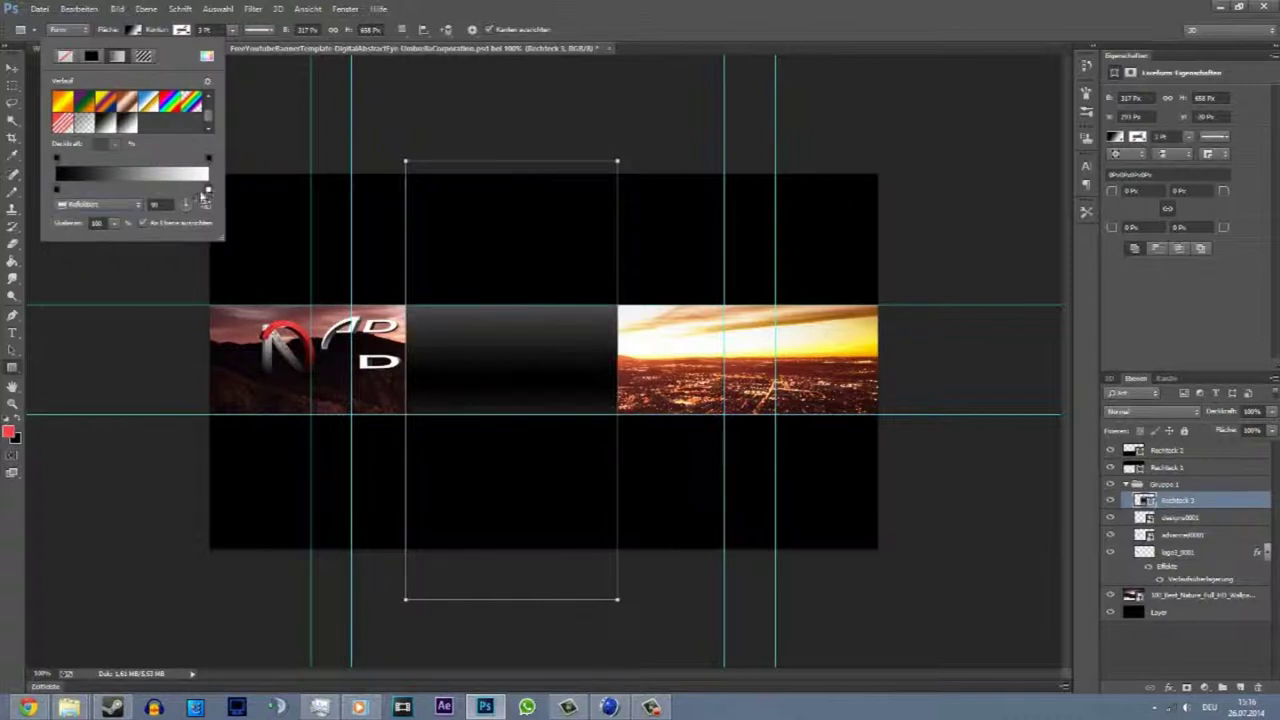
{"action": "left_click", "coordinate": [206, 192]}
{"action": "left_click", "coordinate": [98, 204]}
{"action": "left_click", "coordinate": [75, 218]}
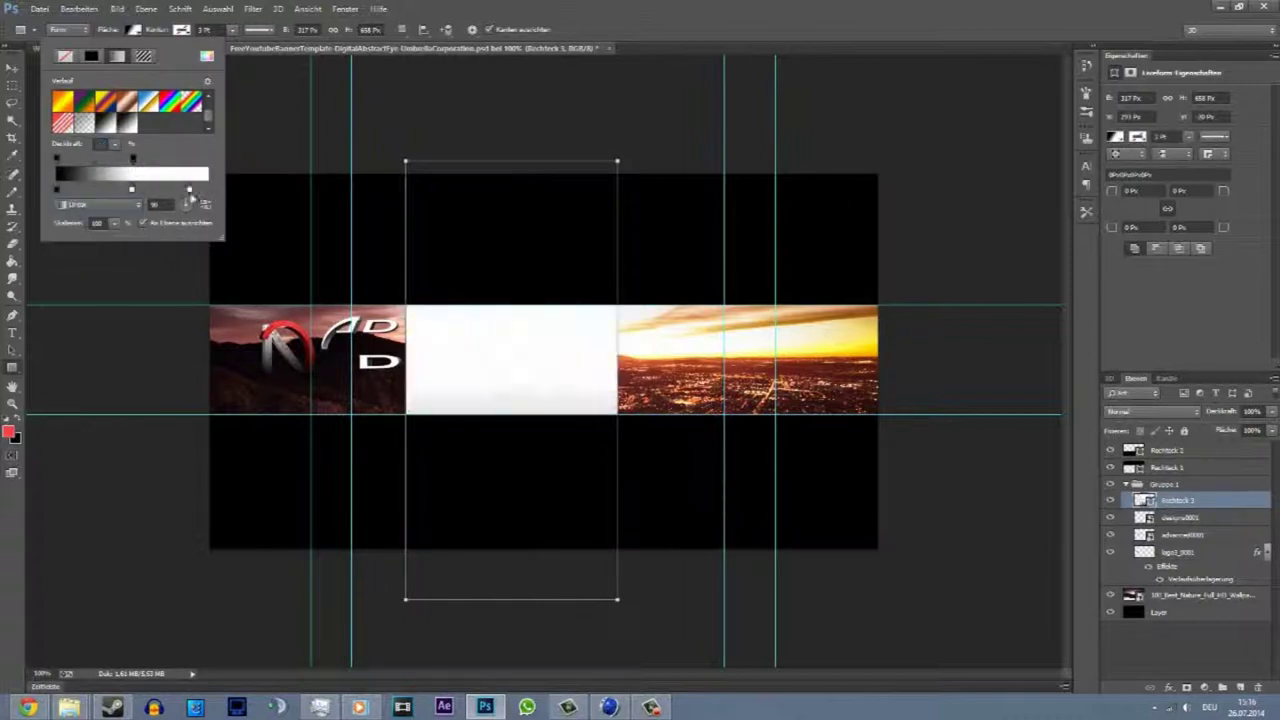
{"action": "left_click_drag", "start_coordinate": [137, 194], "coordinate": [216, 196]}
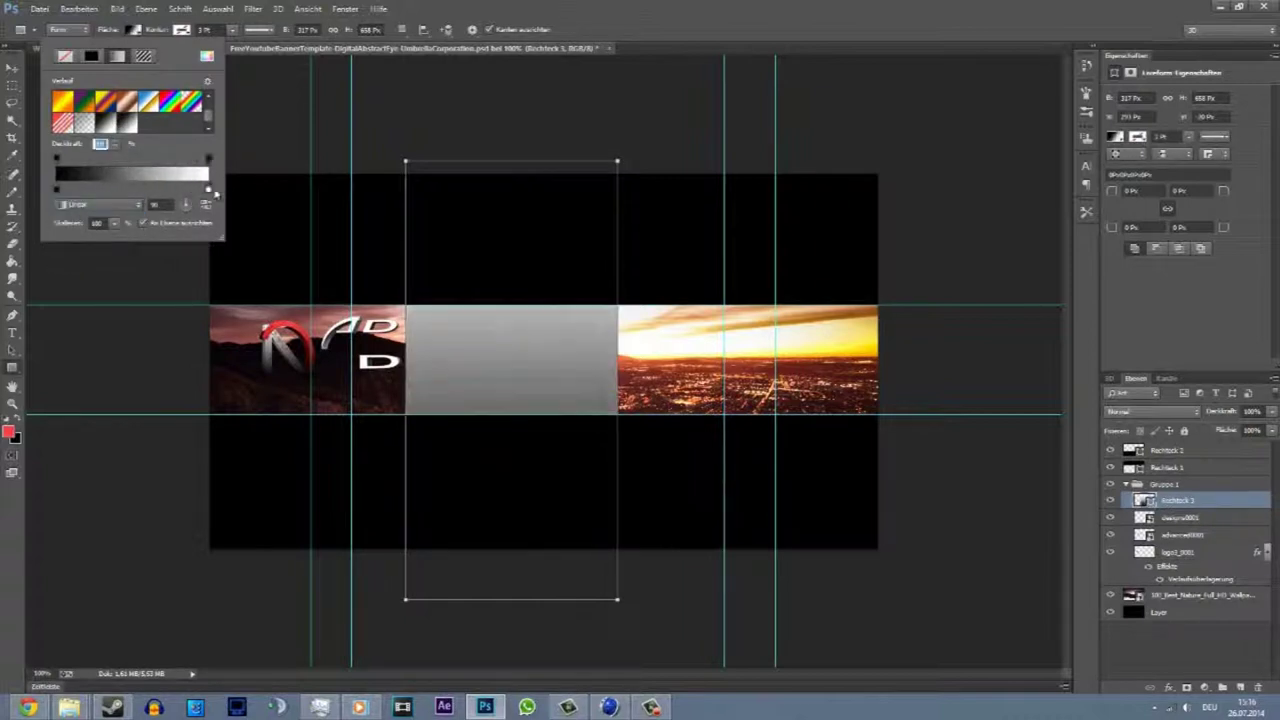
{"action": "key", "text": "v"}
- Bring the gradient rectangle to the top and darken its left colour stop
{"action": "key", "text": "ctrl+shift+bracketright"}
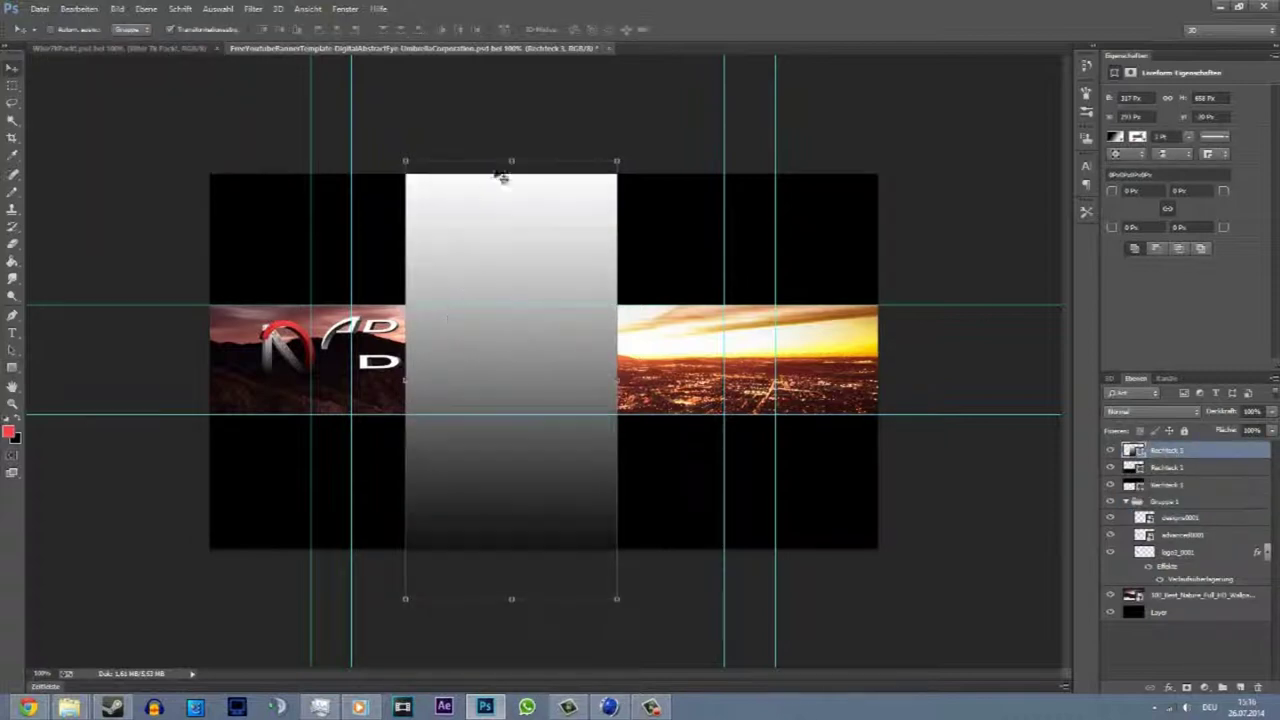
{"action": "key", "text": "u"}
{"action": "left_click", "coordinate": [133, 29]}
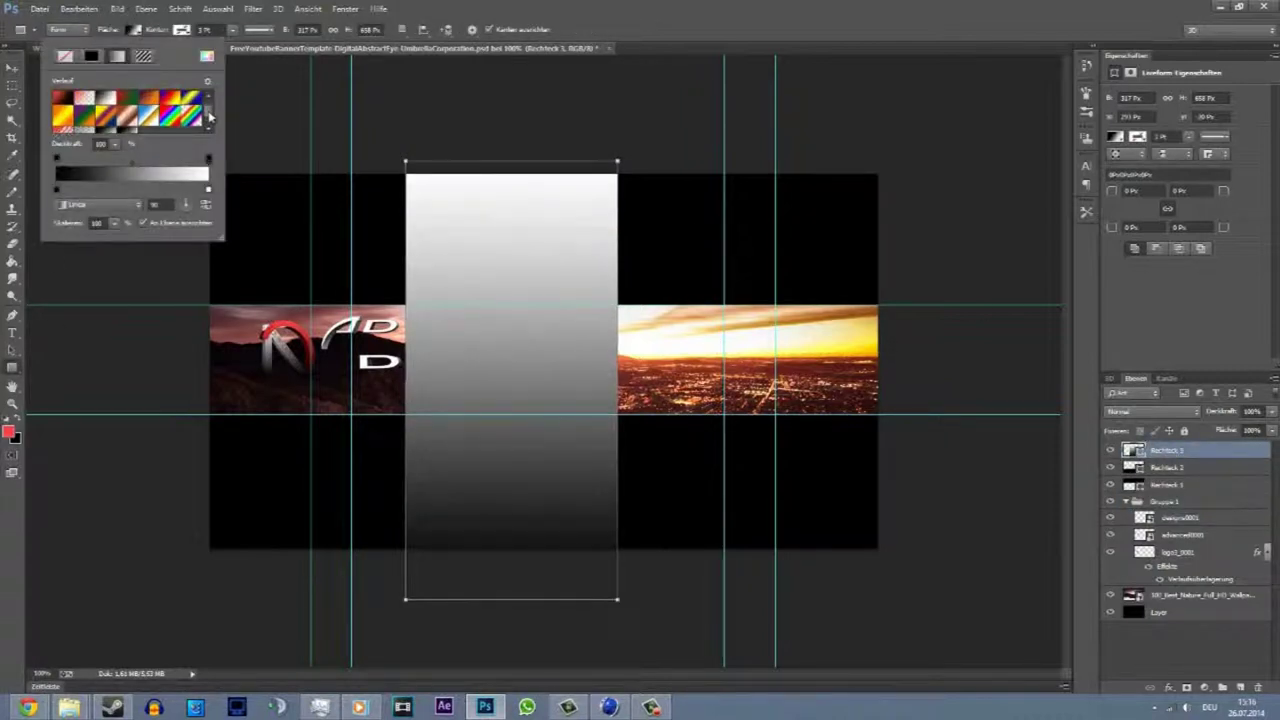
{"action": "left_click", "coordinate": [61, 188]}
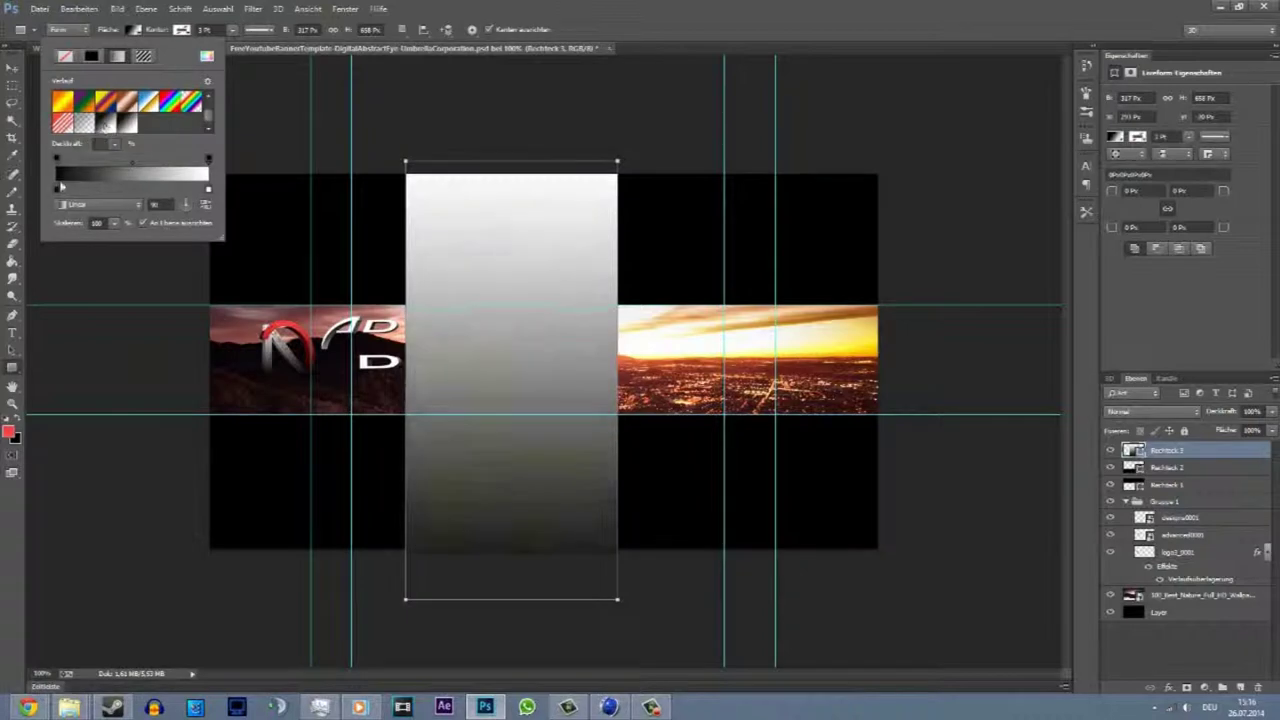
{"action": "left_click", "coordinate": [65, 182]}
{"action": "left_click_drag", "start_coordinate": [77, 192], "coordinate": [98, 193]}
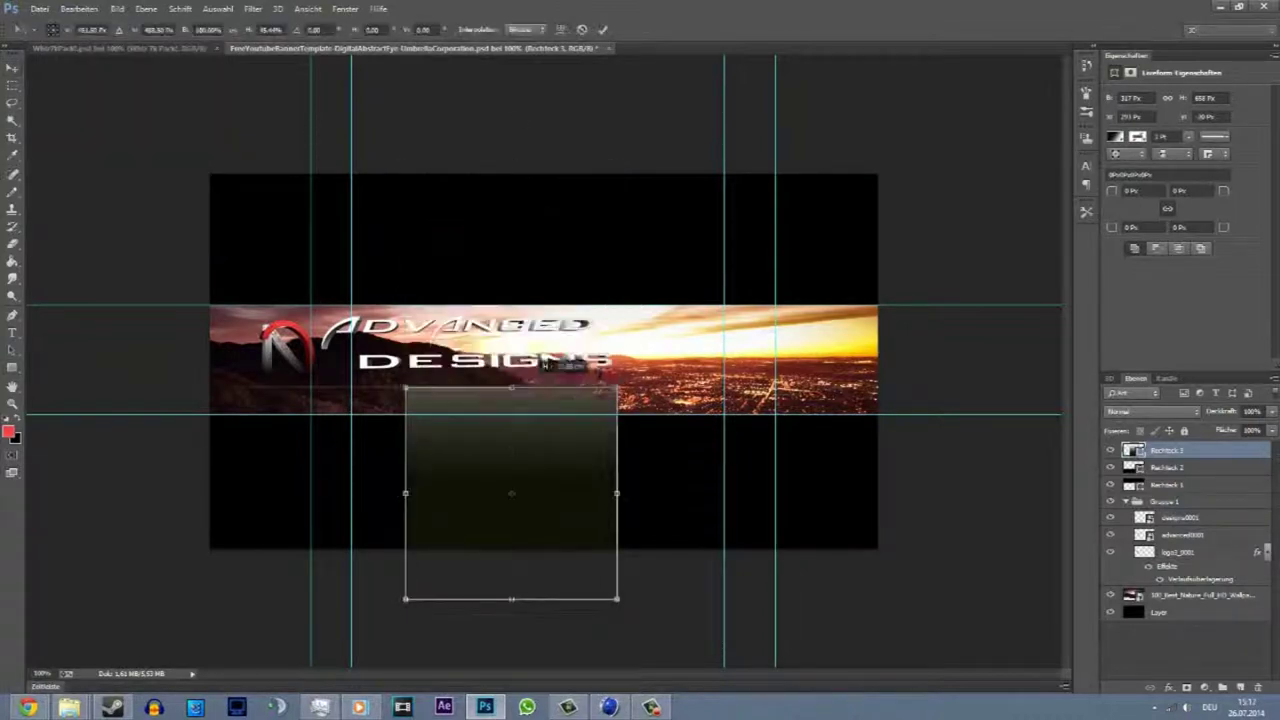
{"action": "key", "text": "Return"}
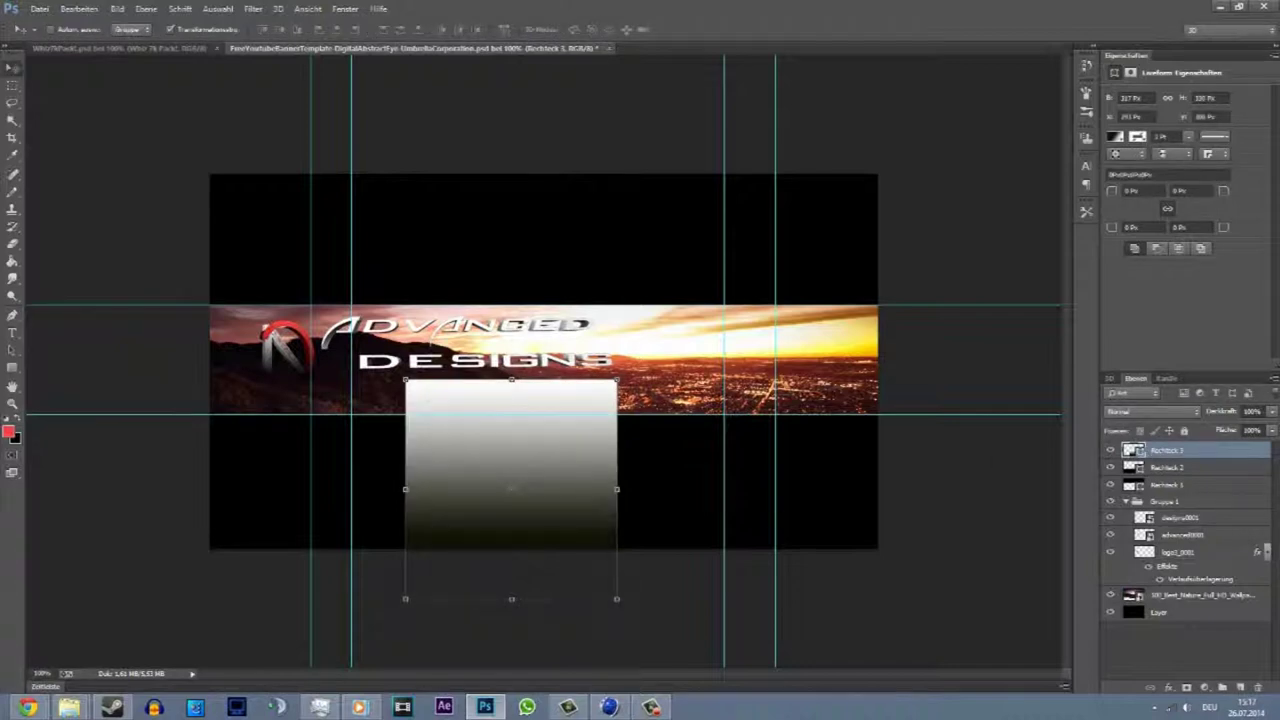
- Duplicate the gradient rectangle and reverse the copy's gradient to run dark-to-light downward
{"action": "key", "text": "ctrl+t"}
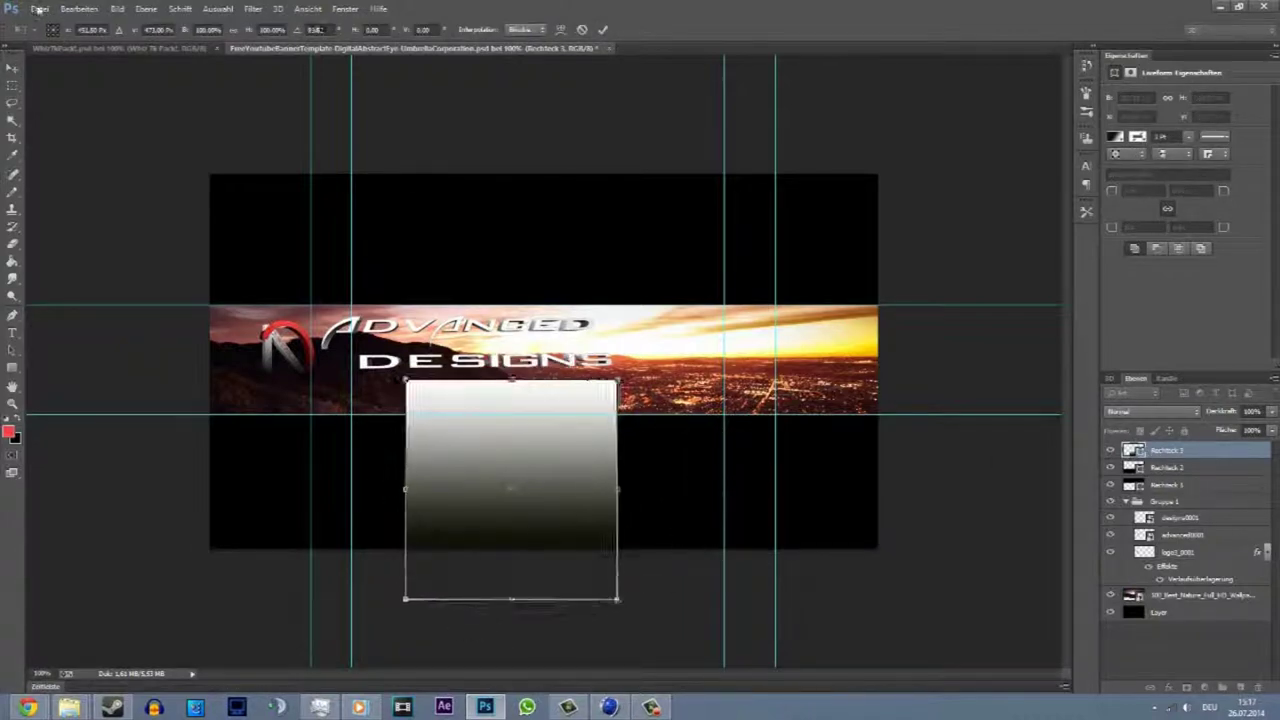
{"action": "key", "text": "ctrl+j"}
{"action": "key", "text": "Return"}
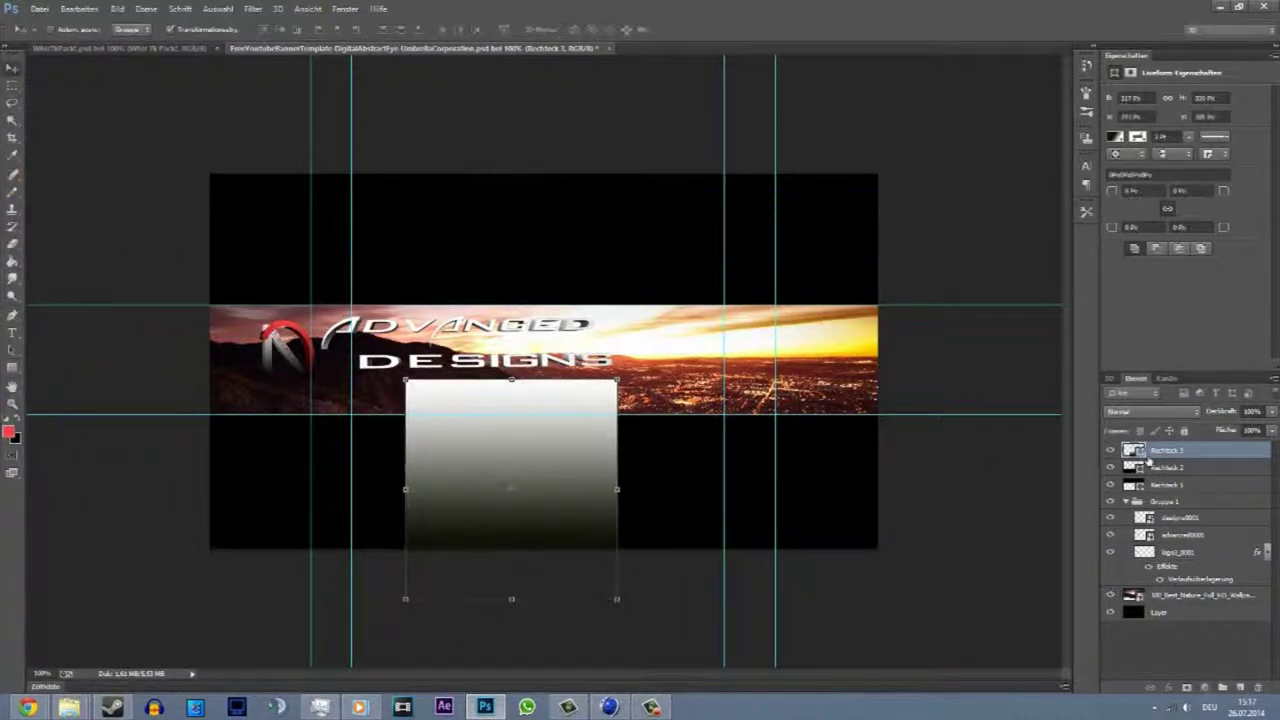
{"action": "left_click", "coordinate": [12, 367]}
{"action": "left_click", "coordinate": [133, 29]}
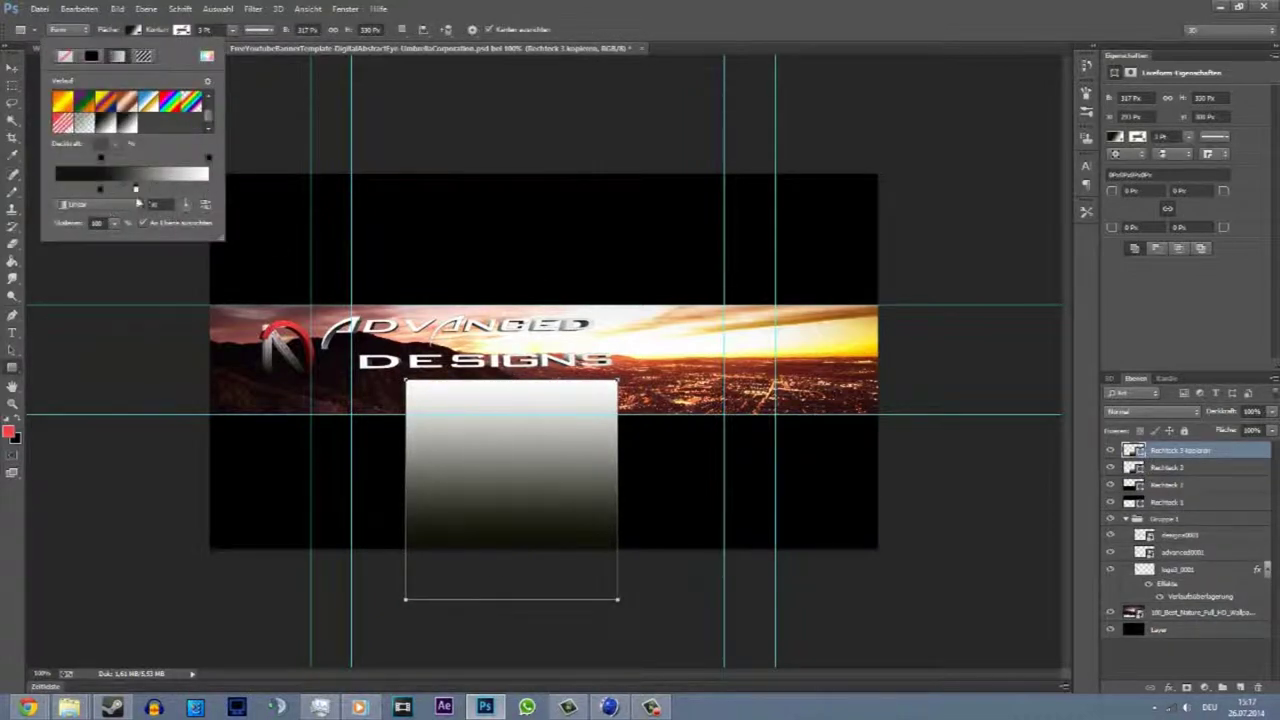
{"action": "left_click", "coordinate": [185, 204]}
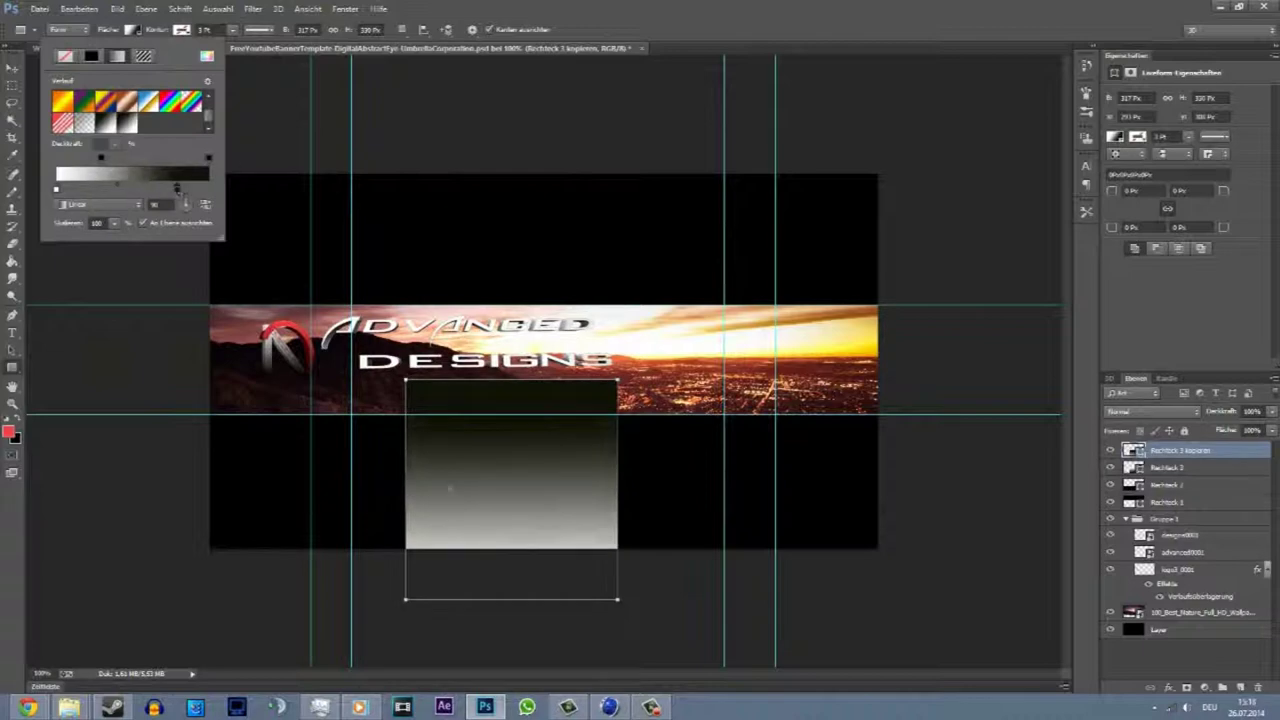
{"action": "left_click", "coordinate": [1148, 432]}
- Select both rectangles and try a darker blend mode, then revert to Normal
{"action": "left_click", "coordinate": [1166, 467], "text": "shift"}
{"action": "left_click", "coordinate": [1155, 411]}
{"action": "left_click", "coordinate": [1130, 228]}
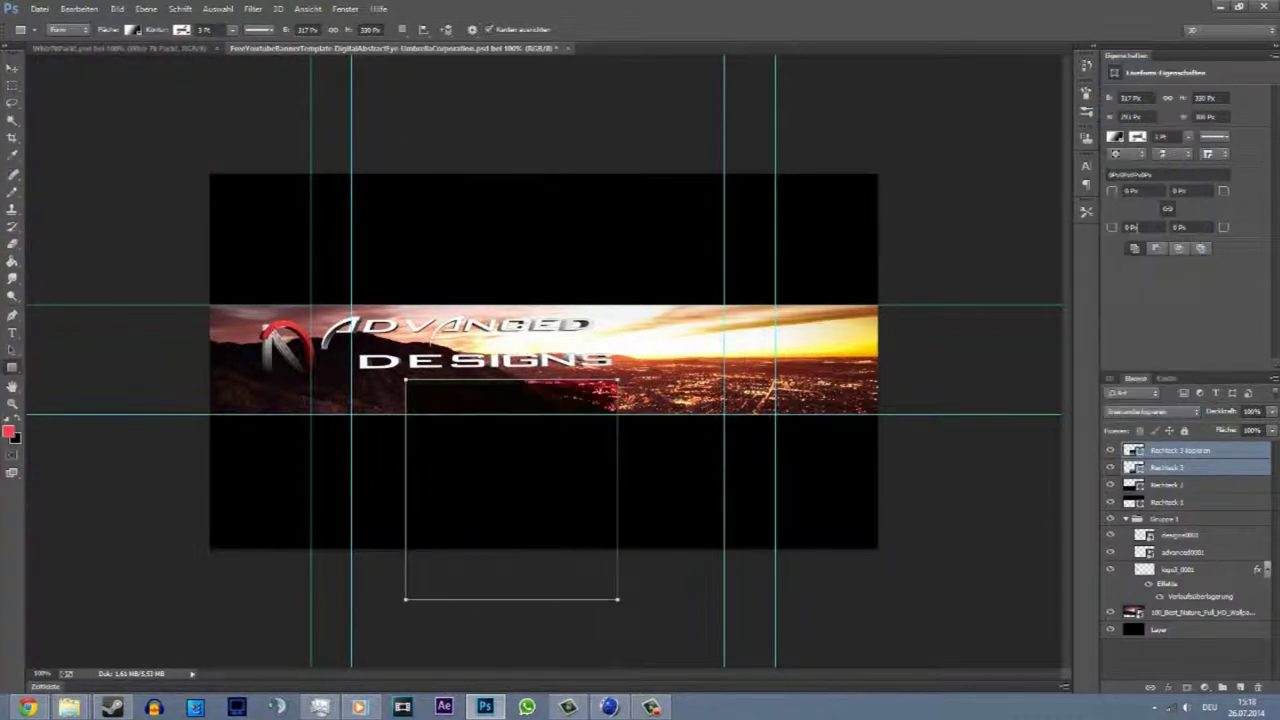
{"action": "left_click", "coordinate": [1155, 411]}
{"action": "left_click", "coordinate": [1122, 67]}
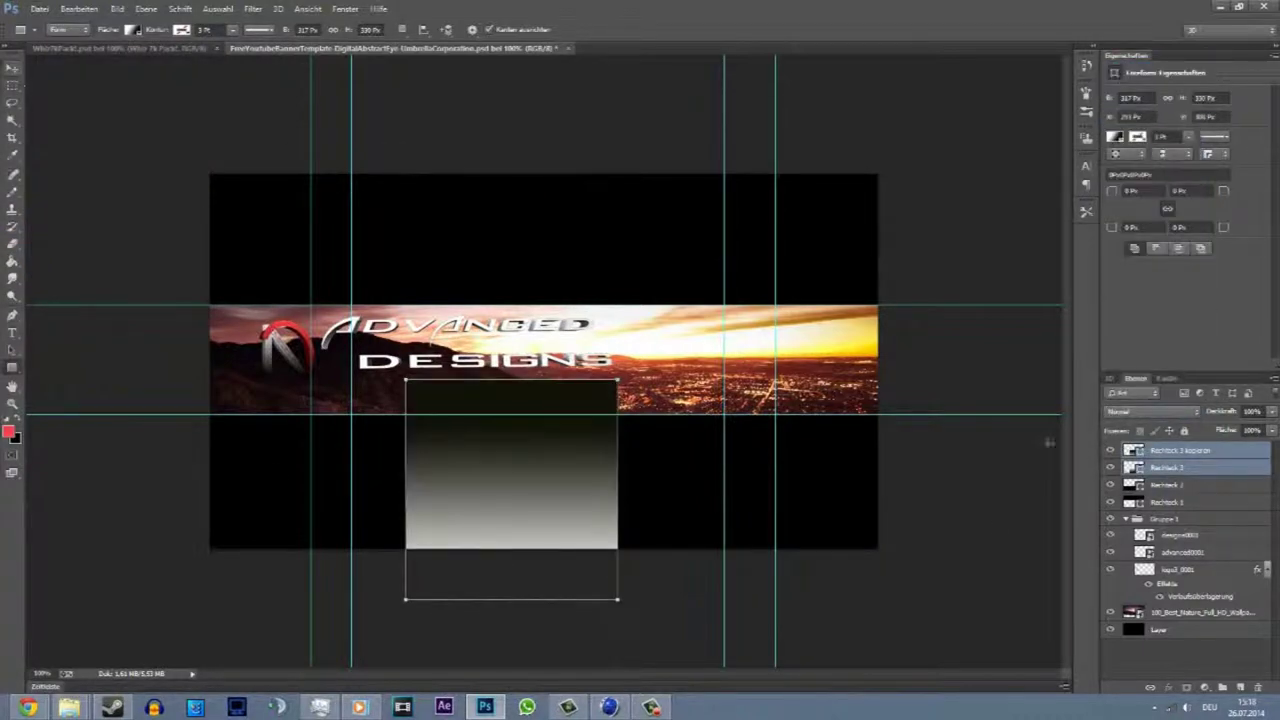
- Delete both gradient rectangles and draw a black rectangle over the banner's middle
{"action": "key", "text": "v"}
{"action": "key", "text": "Delete"}
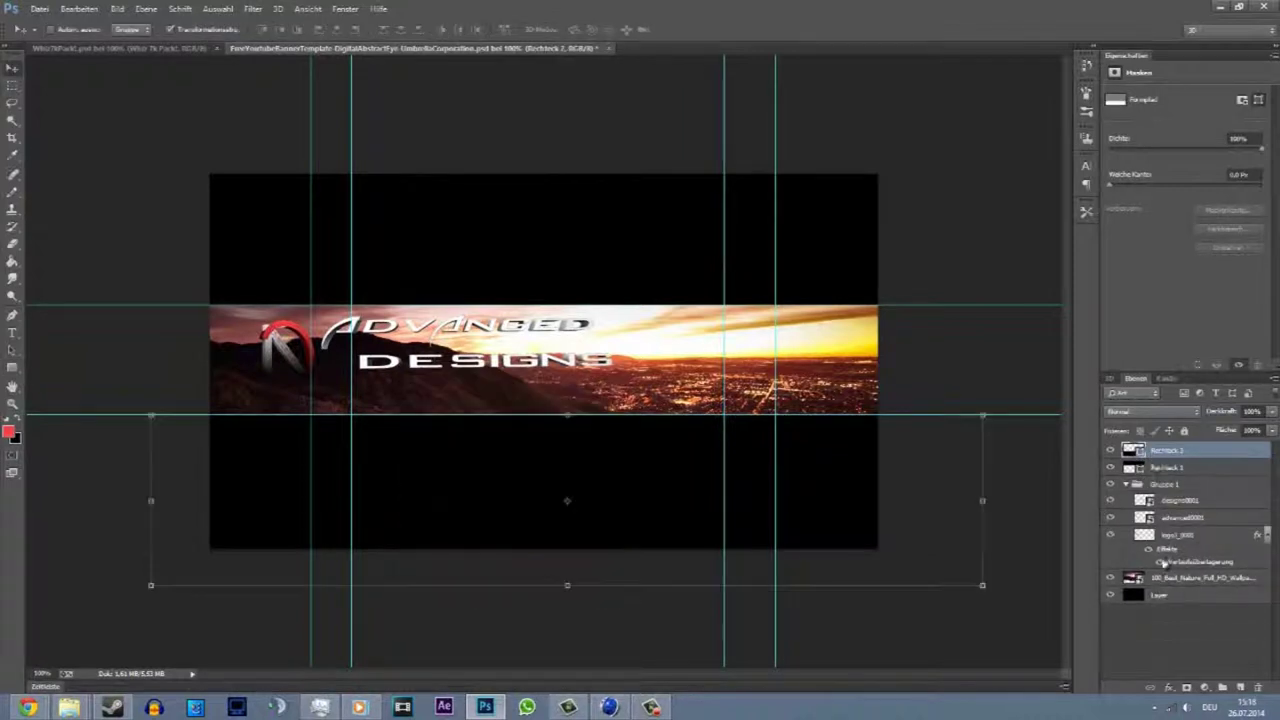
{"action": "left_click", "coordinate": [1140, 632]}
{"action": "left_click", "coordinate": [12, 368]}
{"action": "left_click", "coordinate": [133, 29]}
{"action": "mouse_move", "coordinate": [415, 225]}
{"action": "left_mouse_down"}
{"action": "mouse_move", "coordinate": [526, 480]}
{"action": "mouse_move", "coordinate": [611, 526]}
{"action": "left_mouse_up"}
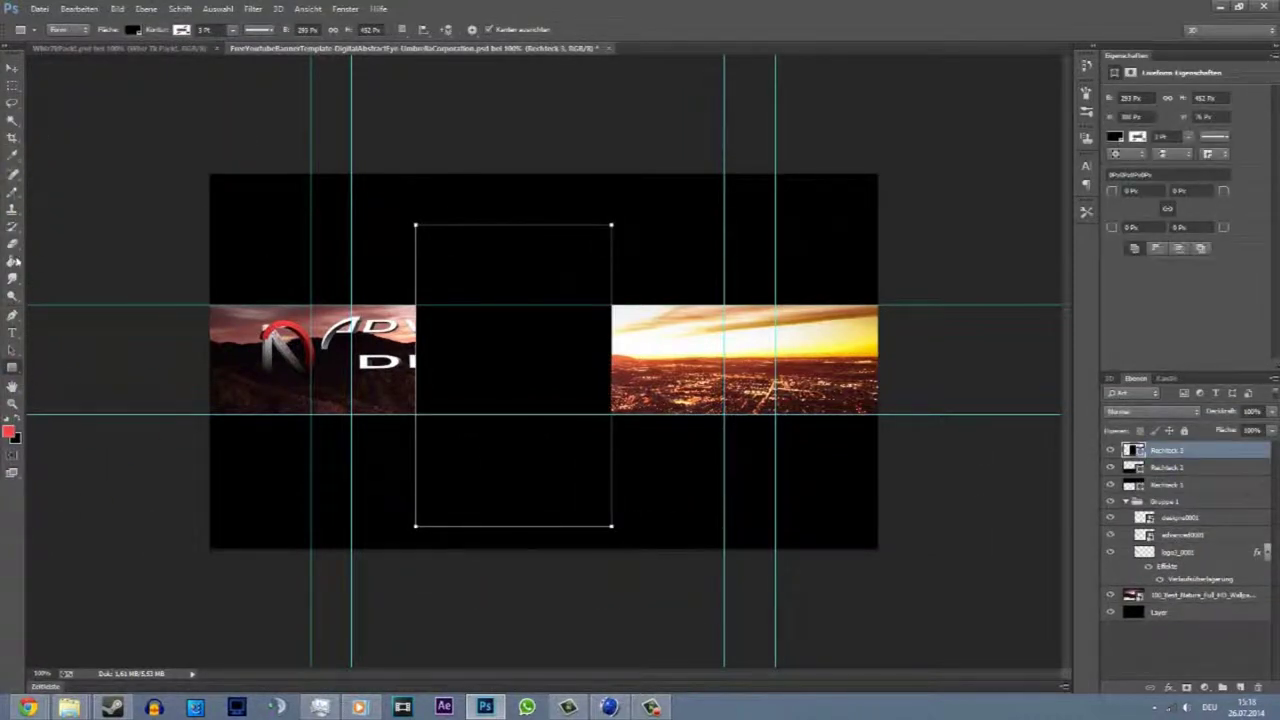
- Try erasing part of the black rectangle, then undo the erase strokes
{"action": "left_click", "coordinate": [13, 243]}
{"action": "left_click", "coordinate": [66, 29]}
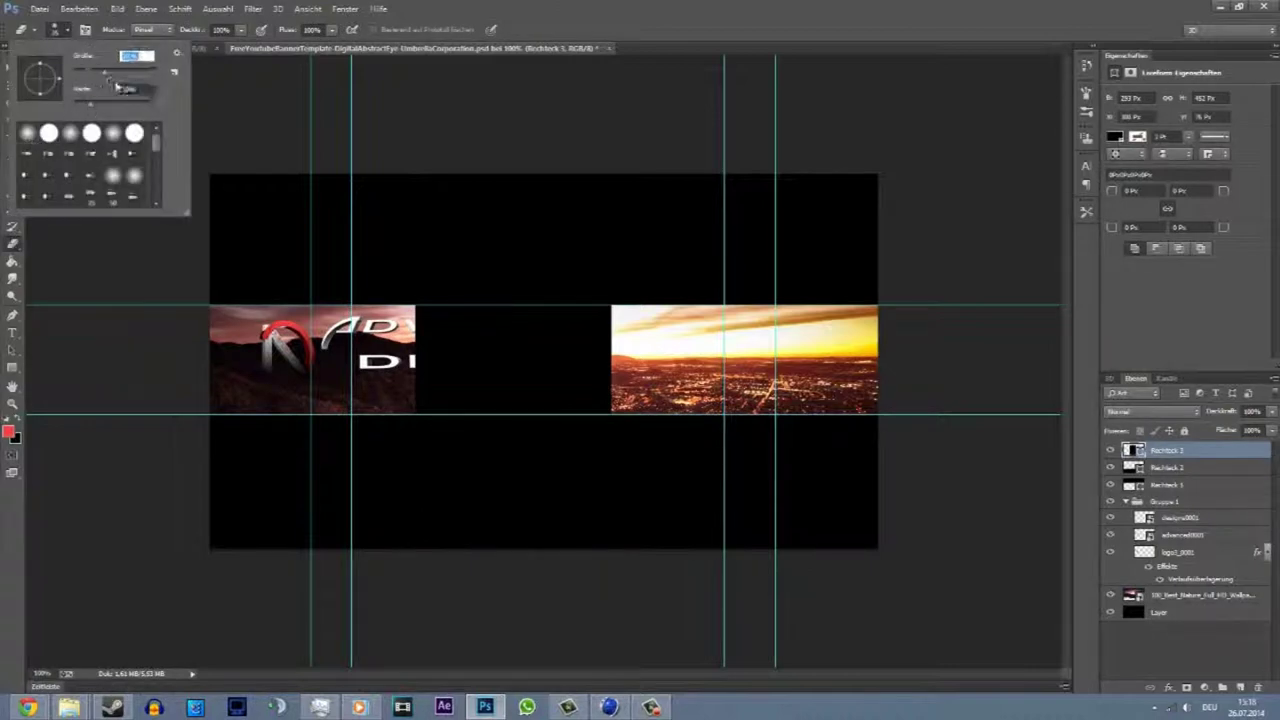
{"action": "left_click", "coordinate": [516, 394]}
{"action": "mouse_move", "coordinate": [430, 300]}
{"action": "left_mouse_down"}
{"action": "mouse_move", "coordinate": [414, 290]}
{"action": "mouse_move", "coordinate": [443, 286]}
{"action": "mouse_move", "coordinate": [429, 409]}
{"action": "mouse_move", "coordinate": [452, 418]}
{"action": "mouse_move", "coordinate": [594, 274]}
{"action": "left_mouse_up"}
{"action": "key", "text": "ctrl+alt+z"}
{"action": "key", "text": "ctrl+alt+z"}
{"action": "key", "text": "ctrl+alt+z"}
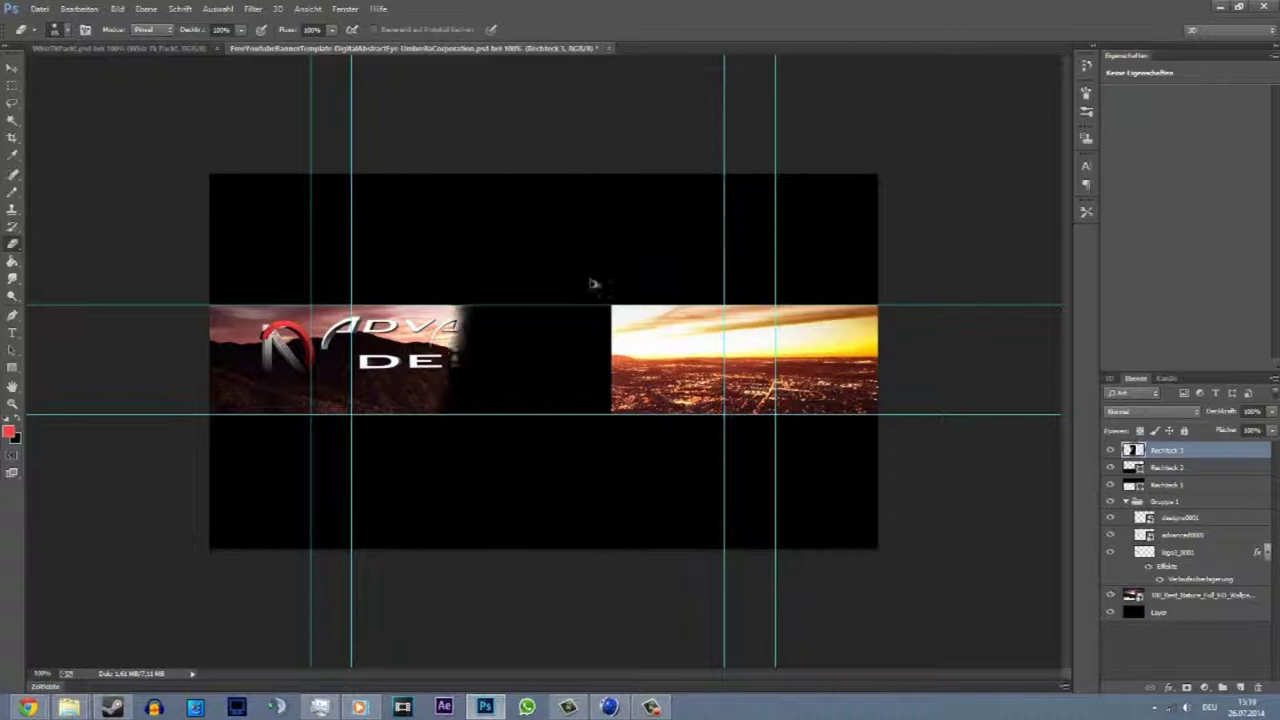
{"action": "key", "text": "ctrl+alt+z"}
- Turn the black rectangle into a thin diagonal strip rotated about 12°, brushing it away over DESIGNS
{"action": "key", "text": "ctrl+t"}
{"action": "mouse_move", "coordinate": [623, 214]}
{"action": "left_mouse_down"}
{"action": "mouse_move", "coordinate": [640, 225]}
{"action": "mouse_move", "coordinate": [605, 303]}
{"action": "left_mouse_up"}
{"action": "left_click_drag", "start_coordinate": [396, 476], "coordinate": [245, 552]}
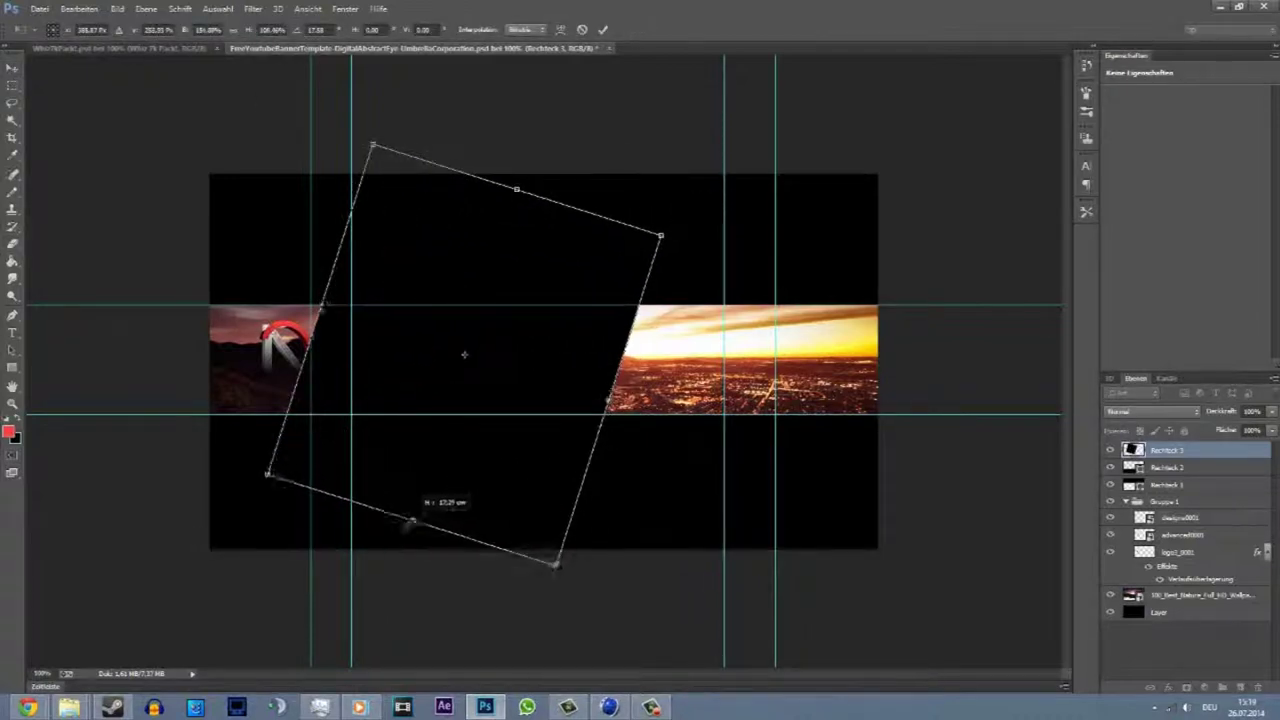
{"action": "left_click_drag", "start_coordinate": [307, 349], "coordinate": [538, 420]}
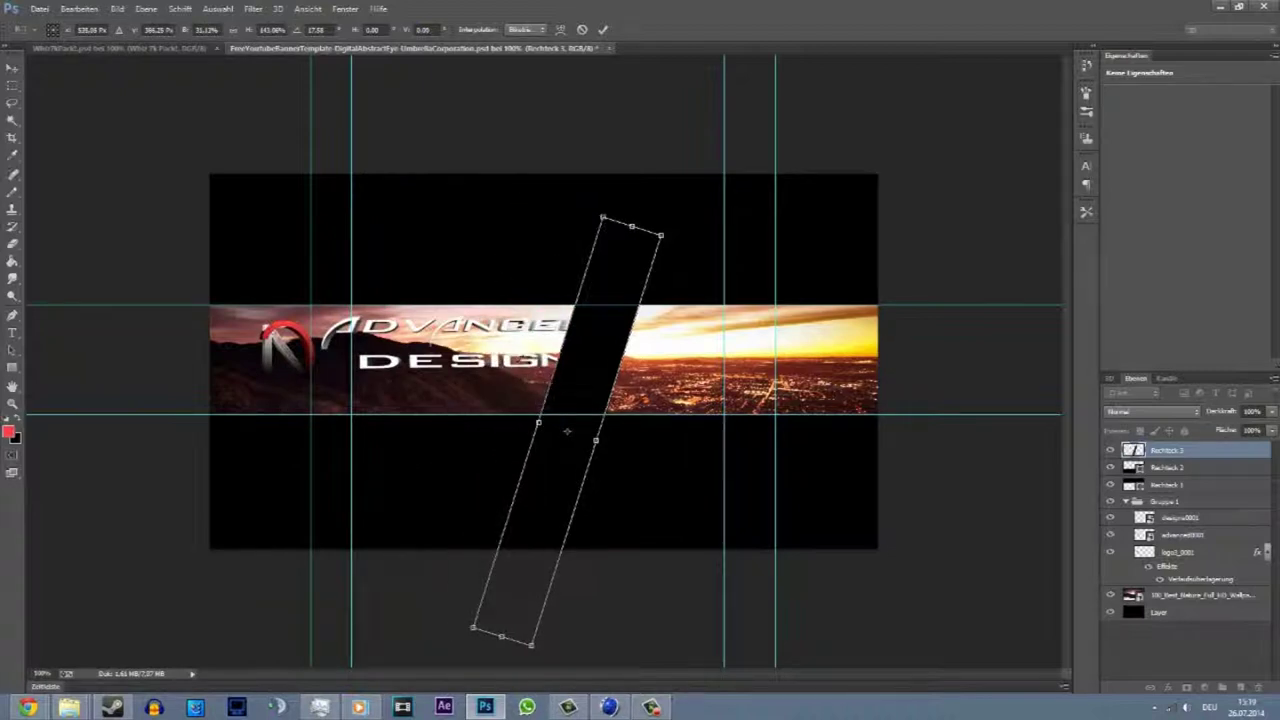
{"action": "key", "text": "Return"}
{"action": "left_click_drag", "start_coordinate": [585, 362], "coordinate": [330, 362], "text": "alt"}
{"action": "key", "text": "ctrl+z"}
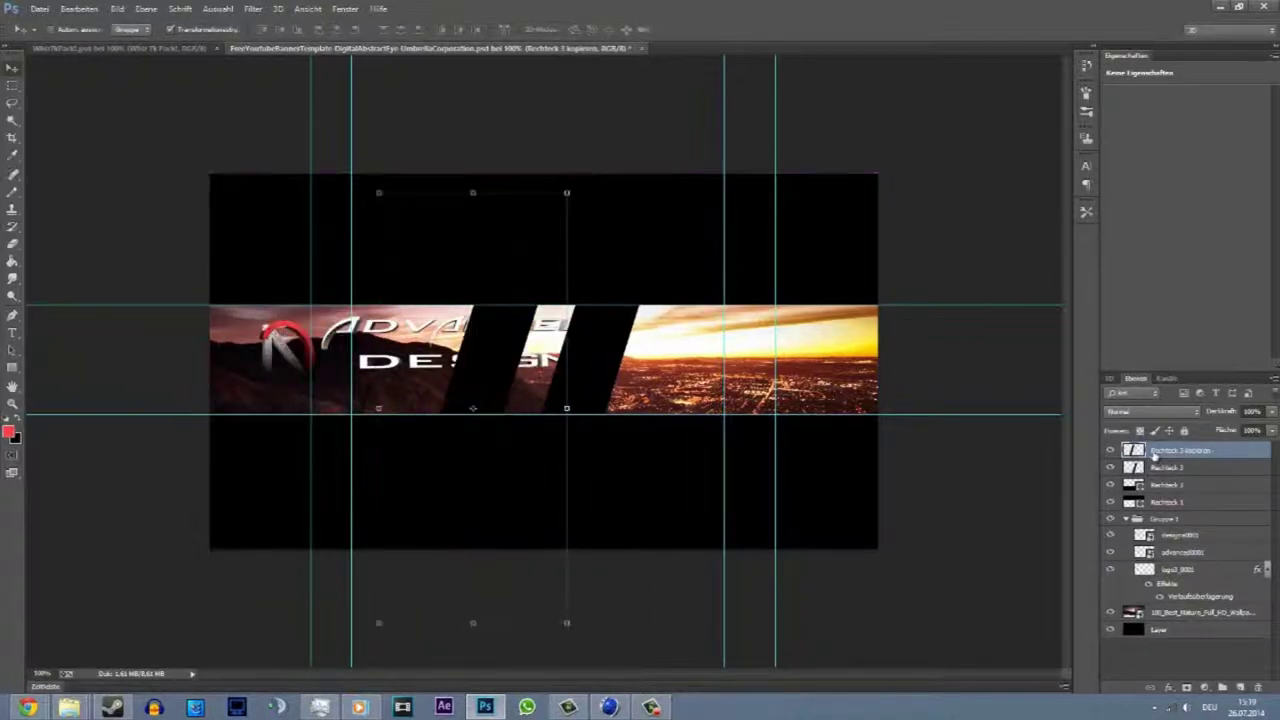
{"action": "key", "text": "Delete"}
{"action": "key", "text": "b"}
{"action": "left_click_drag", "start_coordinate": [555, 290], "coordinate": [600, 400]}
{"action": "left_click_drag", "start_coordinate": [570, 320], "coordinate": [595, 405]}
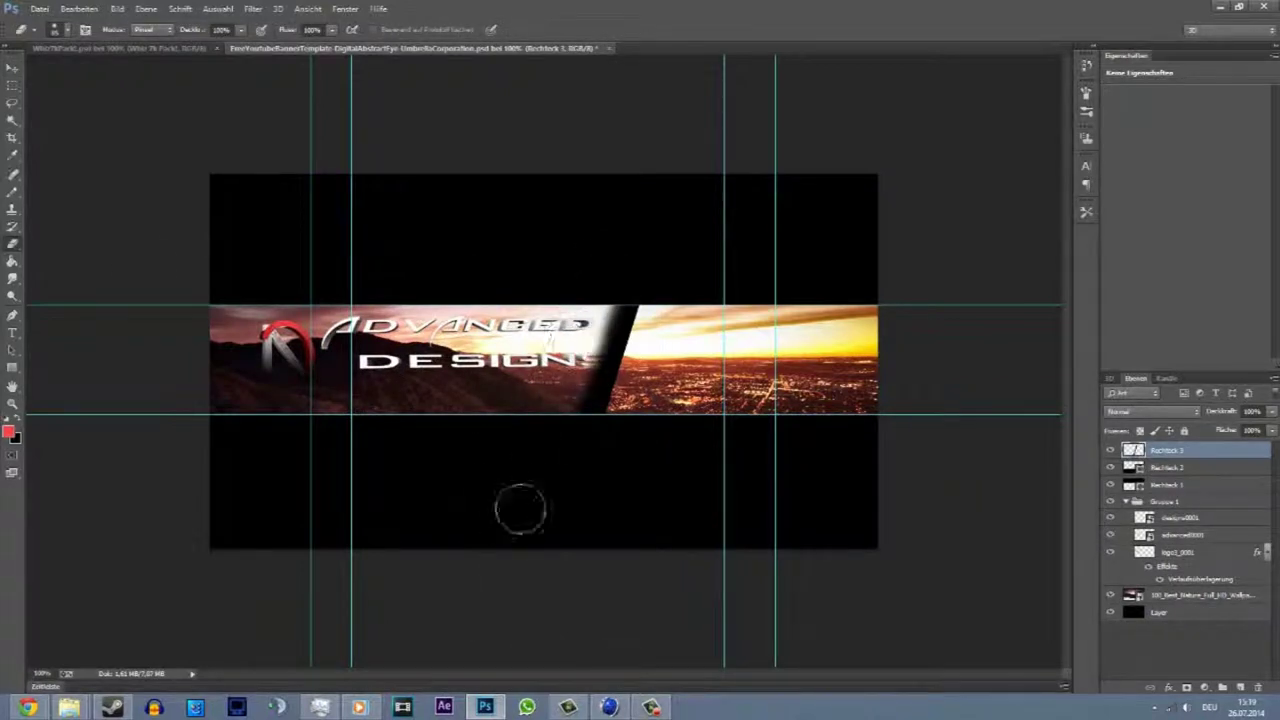
- Try several blend modes on the slanted strip, settling on Hartes Licht
{"action": "left_click", "coordinate": [1127, 412]}
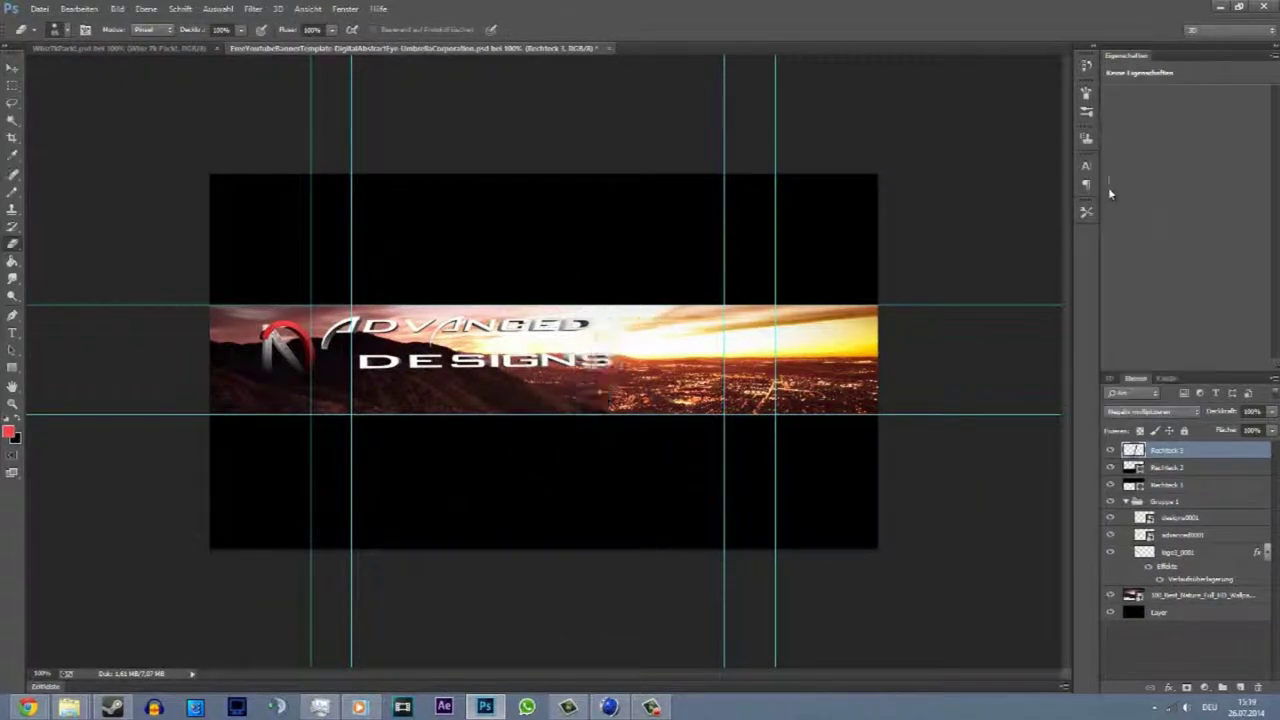
{"action": "left_click", "coordinate": [1138, 80]}
{"action": "left_click", "coordinate": [1149, 412]}
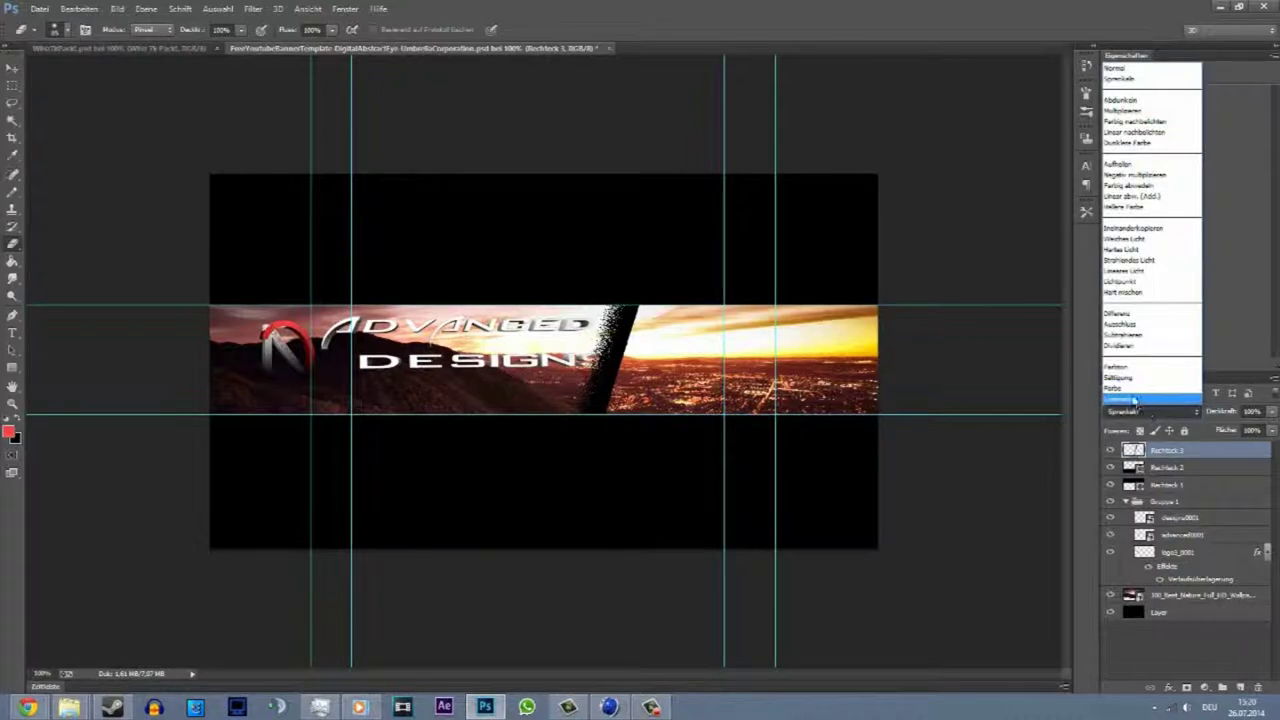
{"action": "left_click", "coordinate": [1133, 400]}
{"action": "left_click", "coordinate": [1131, 412]}
{"action": "left_click", "coordinate": [1131, 400]}
{"action": "left_click", "coordinate": [1131, 412]}
{"action": "left_click", "coordinate": [1131, 400]}
{"action": "scroll", "coordinate": [1130, 412], "scroll_direction": "down", "scroll_amount": 1}
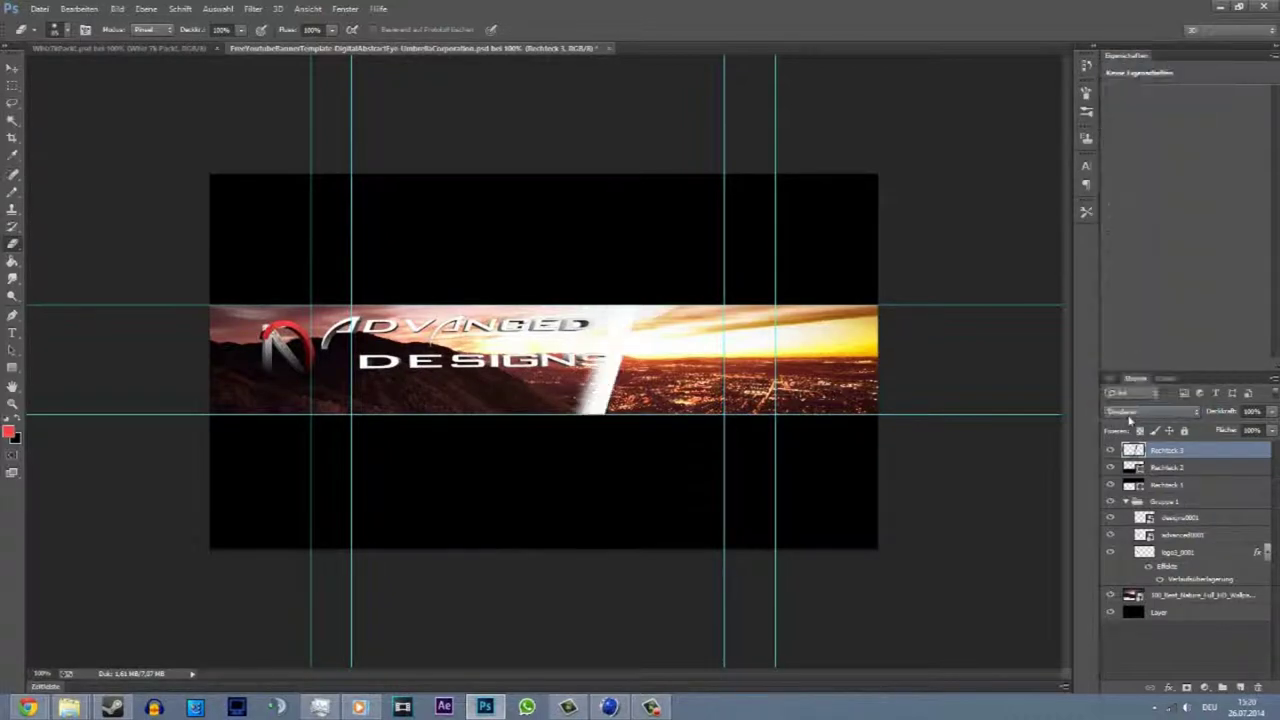
{"action": "left_click", "coordinate": [1130, 412]}
{"action": "left_click", "coordinate": [1131, 400]}
{"action": "left_click", "coordinate": [1131, 412]}
{"action": "left_click", "coordinate": [1142, 393]}
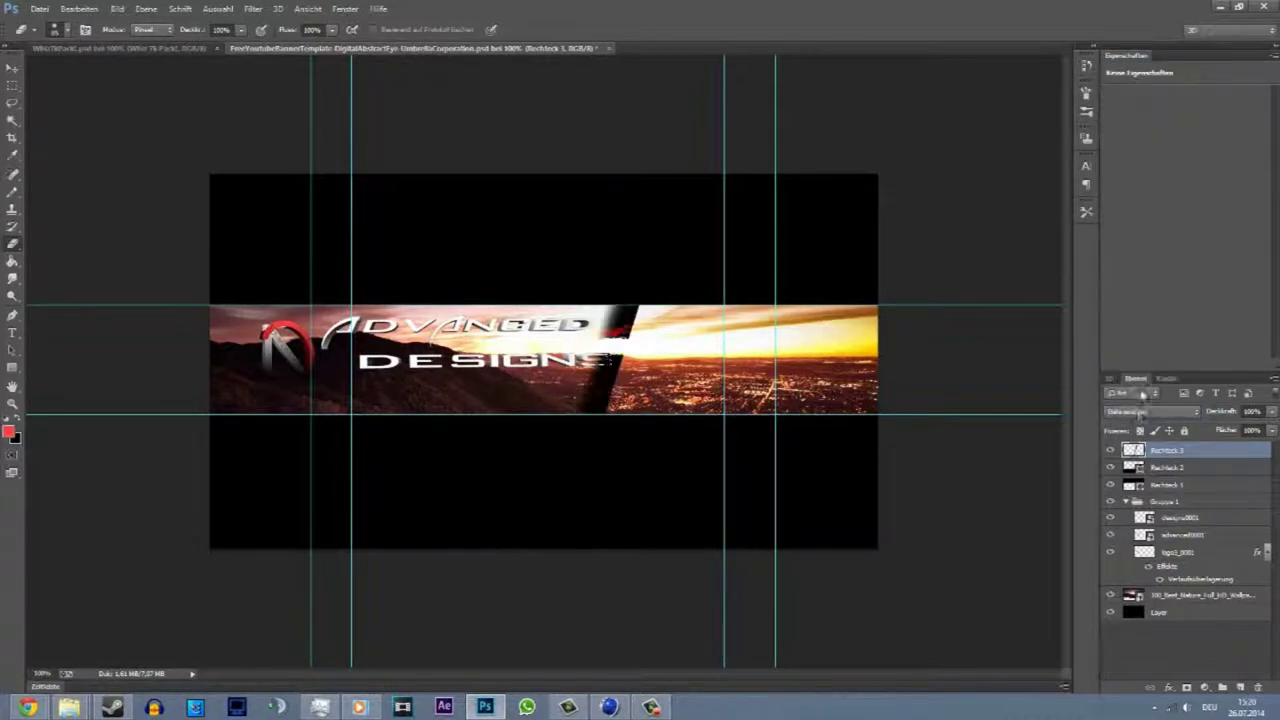
{"action": "left_click", "coordinate": [1140, 412]}
{"action": "left_click", "coordinate": [1130, 249]}
{"action": "left_click", "coordinate": [1140, 412]}
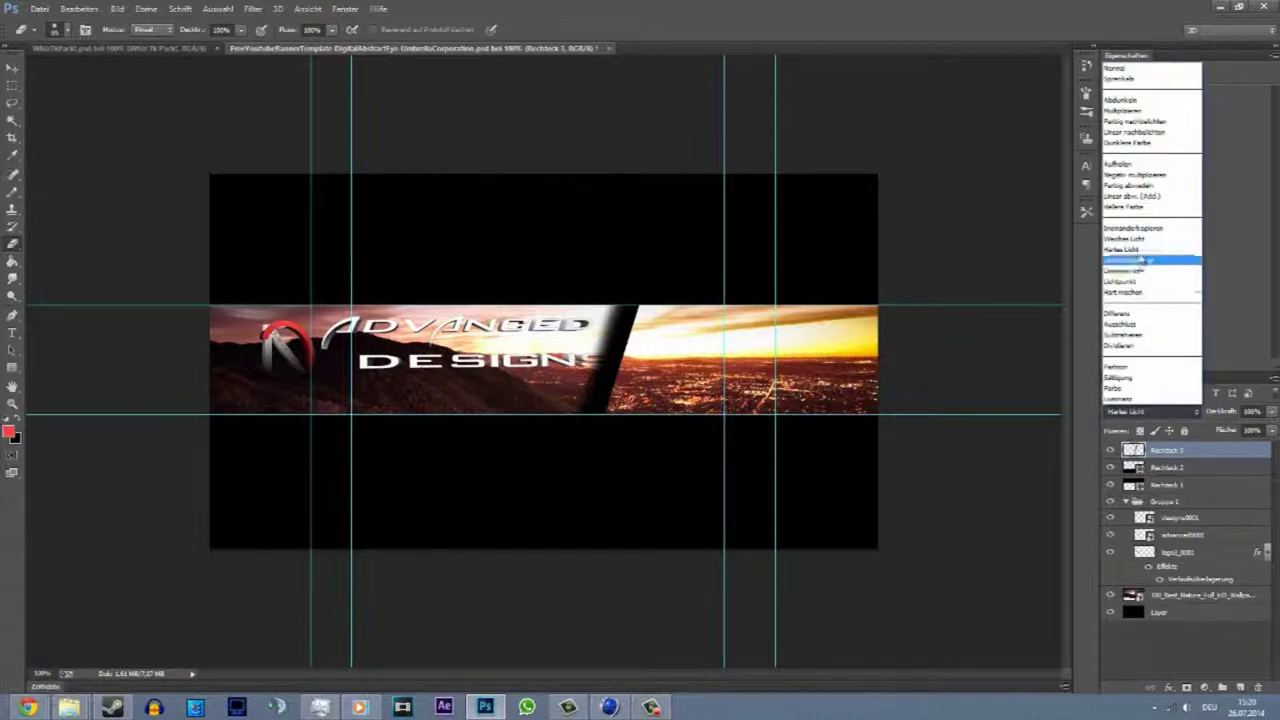
- Set up the Rectangle tool with a white fill colour
{"action": "left_click", "coordinate": [1142, 260]}
{"action": "left_click", "coordinate": [12, 367]}
{"action": "left_click", "coordinate": [132, 29]}
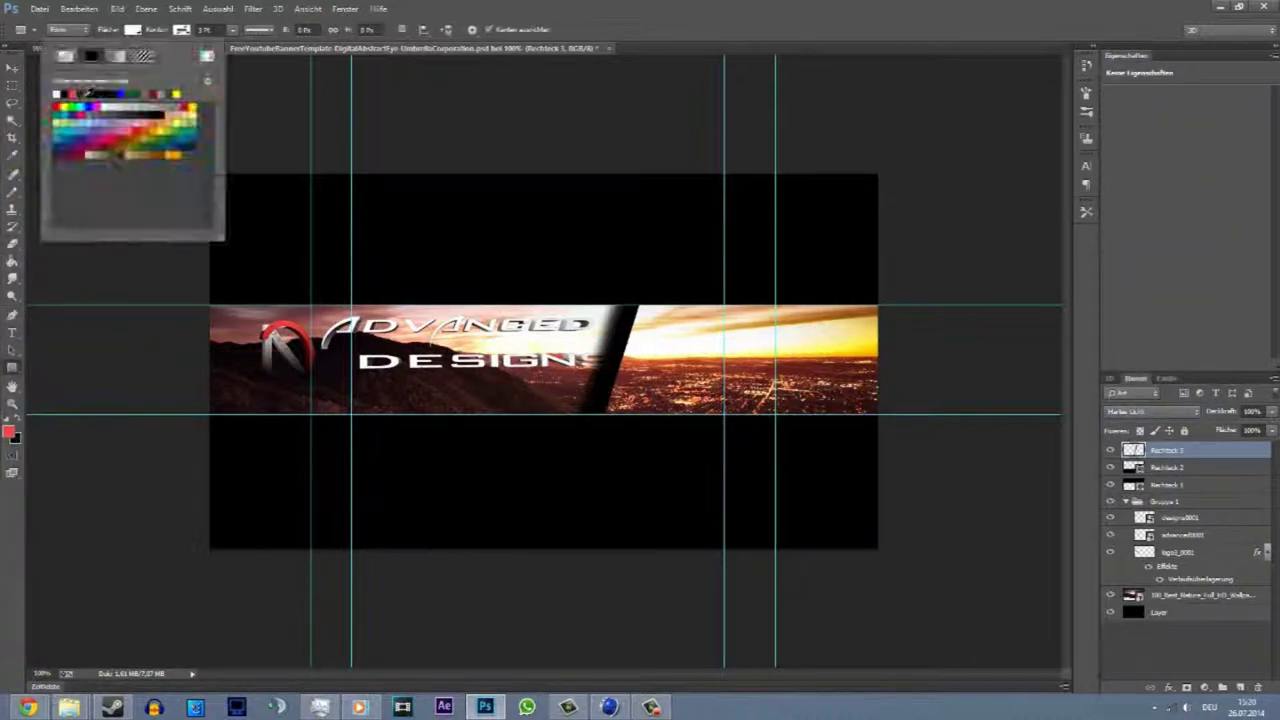
{"action": "left_click", "coordinate": [88, 93]}
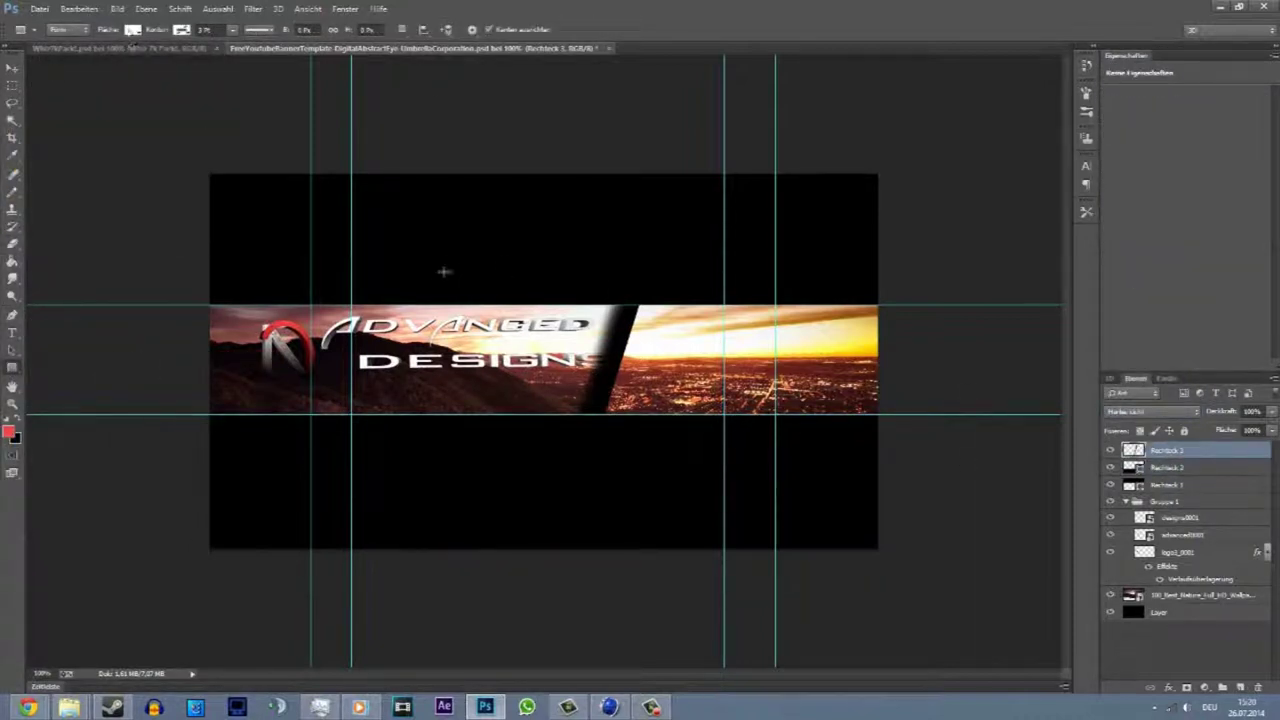
- Draw a white rectangle over the banner centre, rotate it about 28°, and softly erase parts
{"action": "left_click_drag", "start_coordinate": [415, 280], "coordinate": [545, 500]}
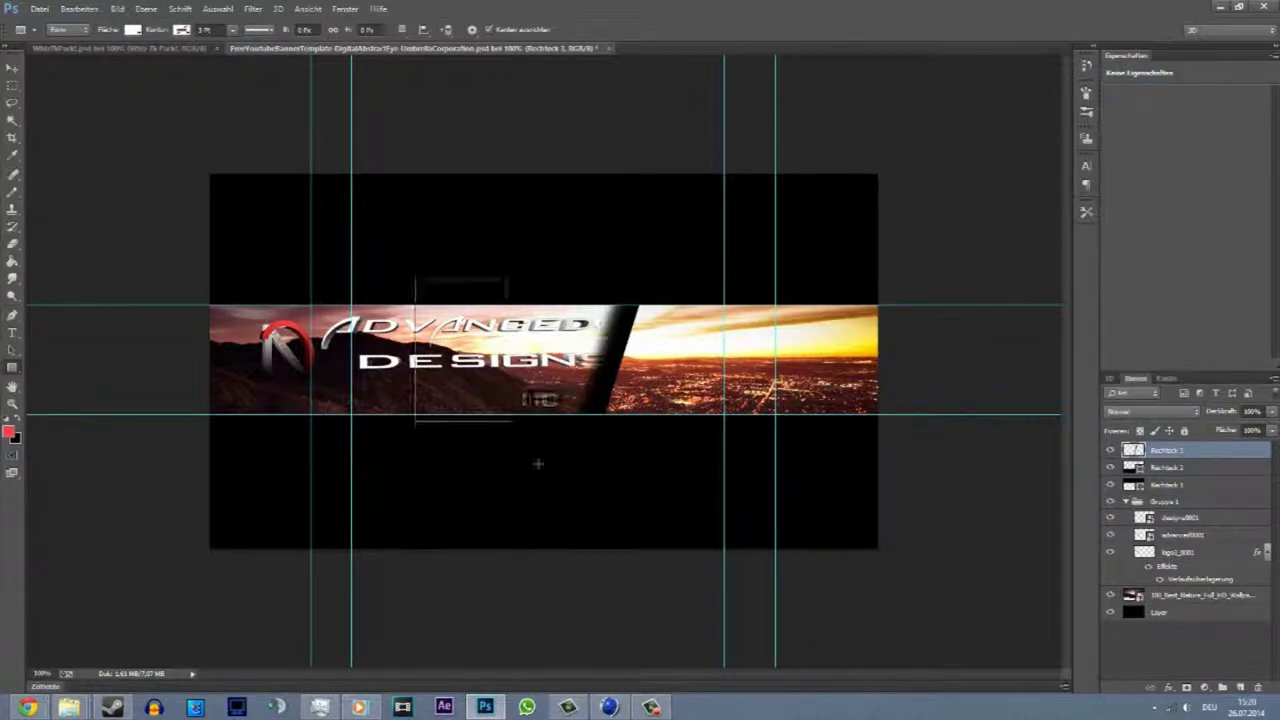
{"action": "key", "text": "ctrl+t"}
{"action": "left_click_drag", "start_coordinate": [560, 268], "coordinate": [610, 300]}
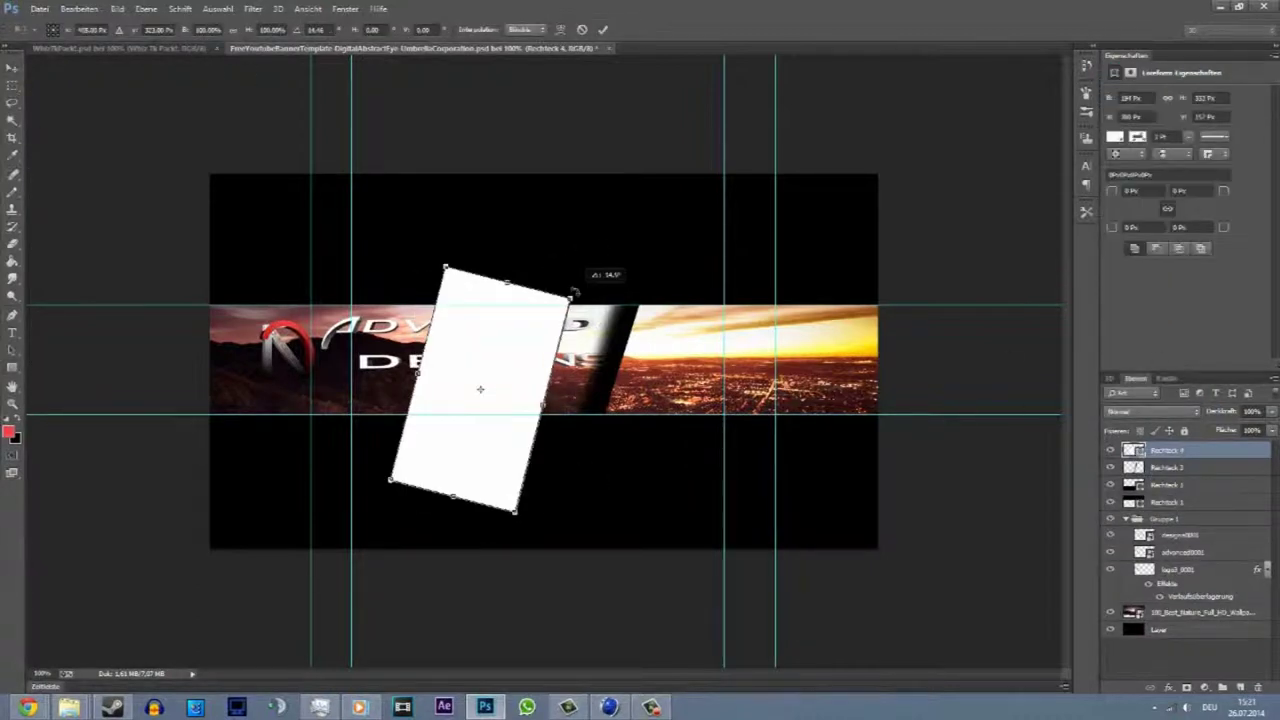
{"action": "left_click", "coordinate": [614, 260]}
{"action": "key", "text": "e"}
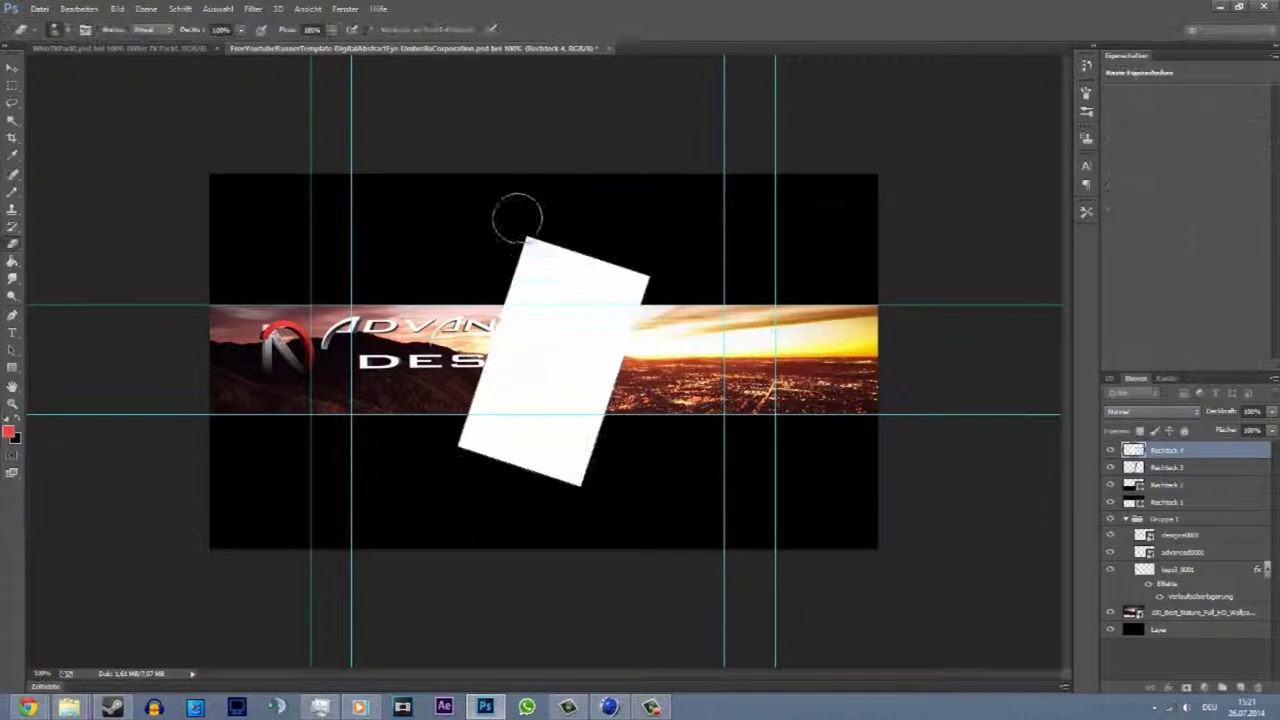
{"action": "left_click_drag", "start_coordinate": [514, 214], "coordinate": [500, 440]}
{"action": "mouse_move", "coordinate": [586, 271]}
{"action": "left_mouse_down"}
{"action": "mouse_move", "coordinate": [523, 466]}
{"action": "mouse_move", "coordinate": [570, 400]}
{"action": "mouse_move", "coordinate": [606, 271]}
{"action": "mouse_move", "coordinate": [600, 320]}
{"action": "mouse_move", "coordinate": [530, 510]}
{"action": "left_mouse_up"}
- Delete the old dark strip layer, then enlarge the thin white bar and shift it down-right
{"action": "left_click", "coordinate": [1166, 467]}
{"action": "key", "text": "Delete"}
{"action": "key", "text": "ctrl+t"}
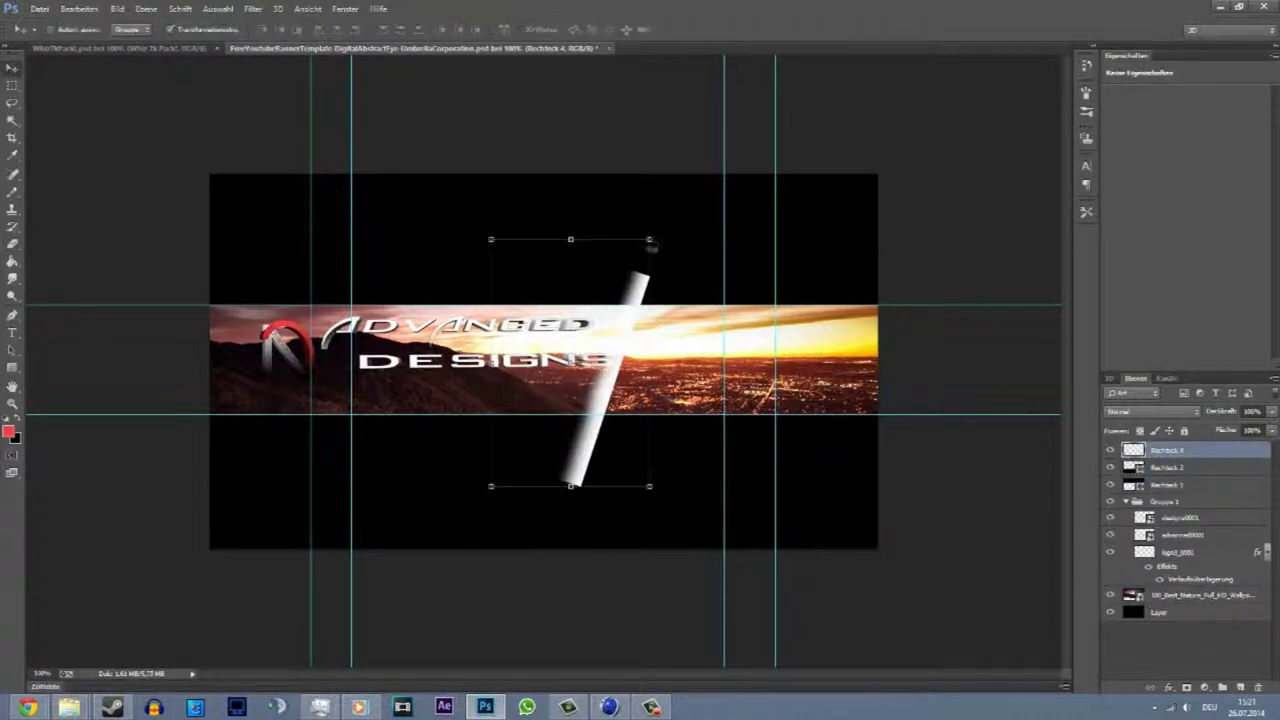
{"action": "left_click_drag", "start_coordinate": [657, 486], "coordinate": [663, 474]}
{"action": "left_click_drag", "start_coordinate": [486, 237], "coordinate": [461, 208]}
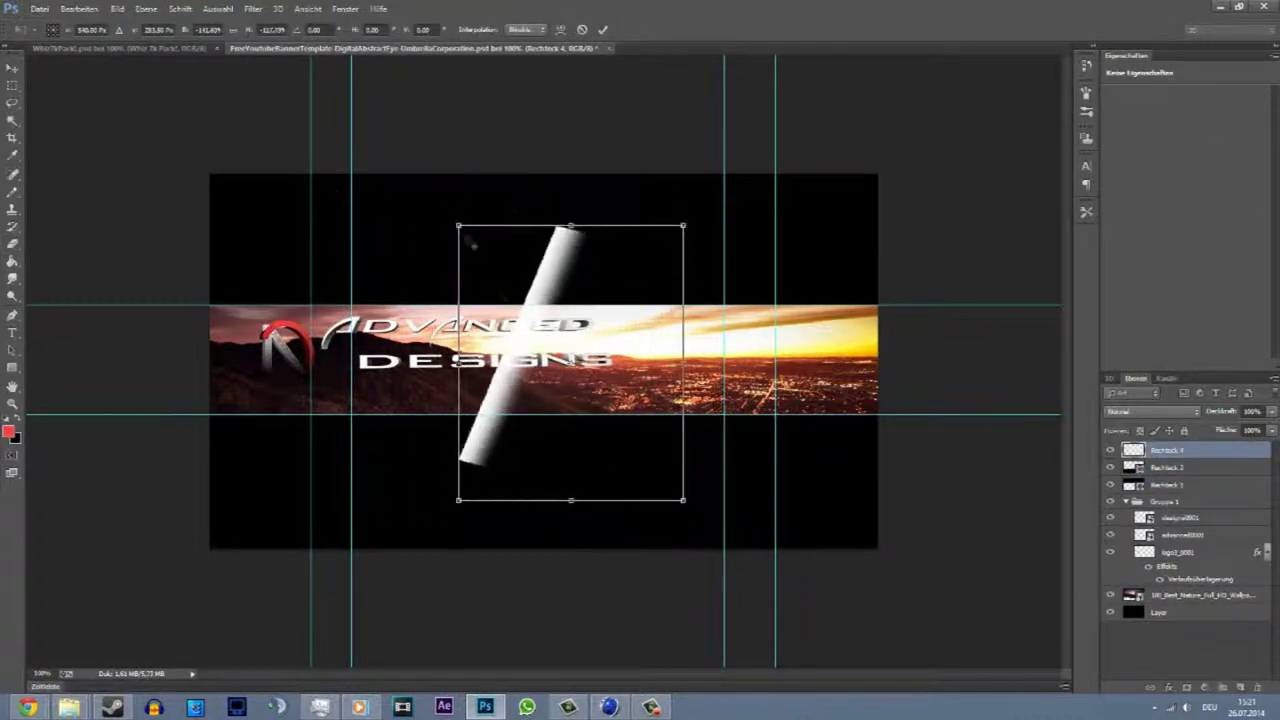
{"action": "key", "text": "v"}
{"action": "left_click", "coordinate": [608, 257]}
{"action": "mouse_move", "coordinate": [525, 340]}
{"action": "left_mouse_down"}
{"action": "mouse_move", "coordinate": [620, 388]}
{"action": "mouse_move", "coordinate": [632, 374]}
{"action": "left_mouse_up"}
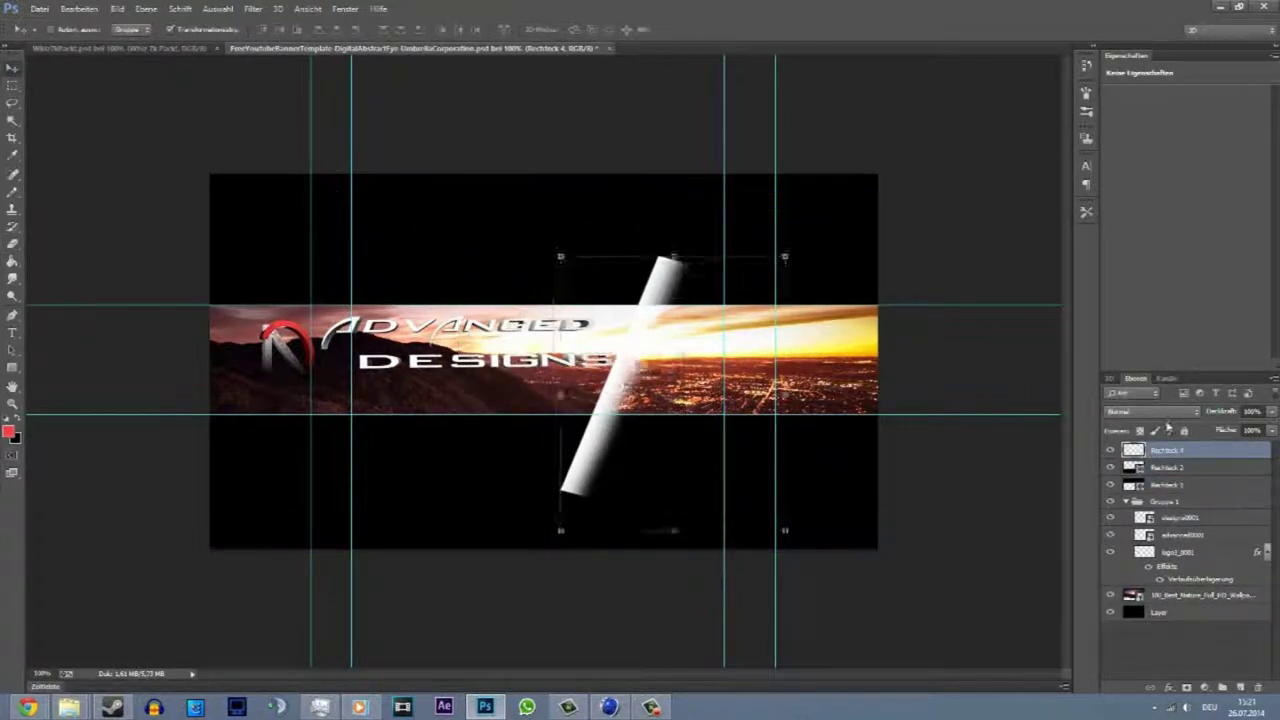
- Draw a large white panel tilted about 22° clockwise, then move both black rectangles to the top
{"action": "key", "text": "u"}
{"action": "mouse_move", "coordinate": [377, 181]}
{"action": "left_mouse_down"}
{"action": "mouse_move", "coordinate": [412, 241]}
{"action": "mouse_move", "coordinate": [680, 549]}
{"action": "left_mouse_up"}
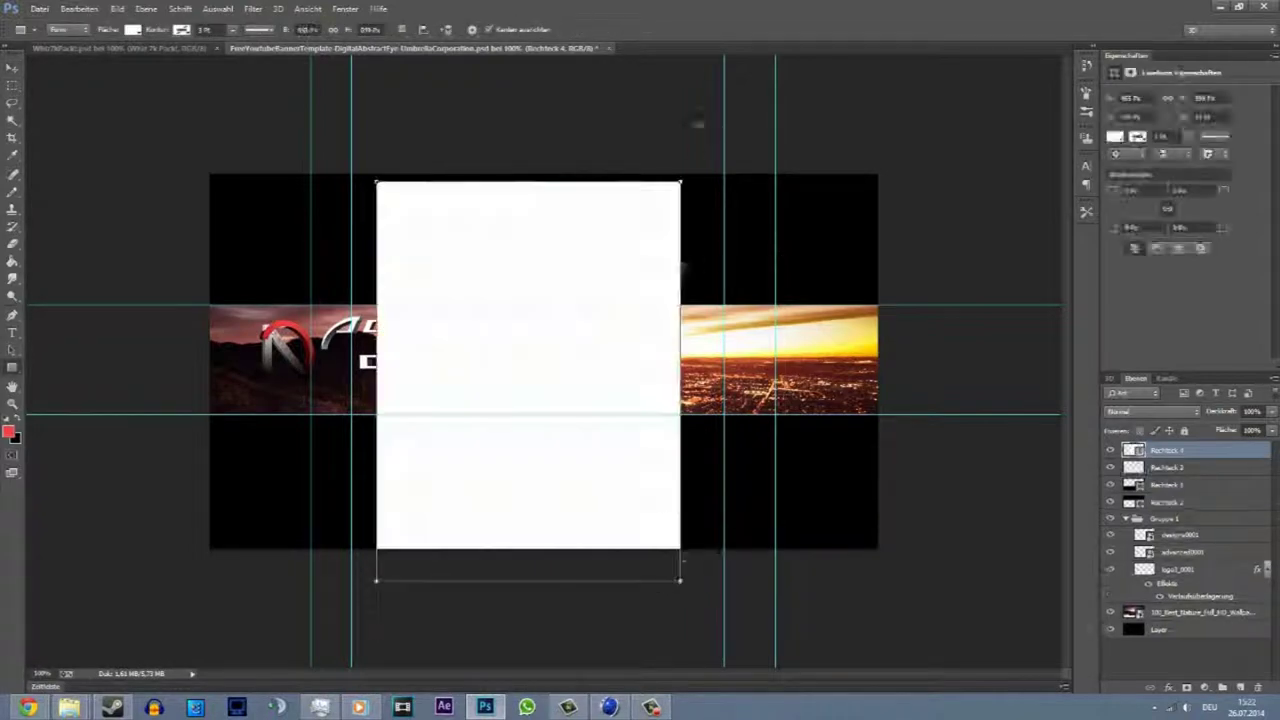
{"action": "key", "text": "ctrl+t"}
{"action": "mouse_move", "coordinate": [430, 150]}
{"action": "left_mouse_down"}
{"action": "mouse_move", "coordinate": [531, 323]}
{"action": "mouse_move", "coordinate": [568, 333]}
{"action": "left_mouse_up"}
{"action": "key", "text": "Return"}
{"action": "key", "text": "ctrl+t"}
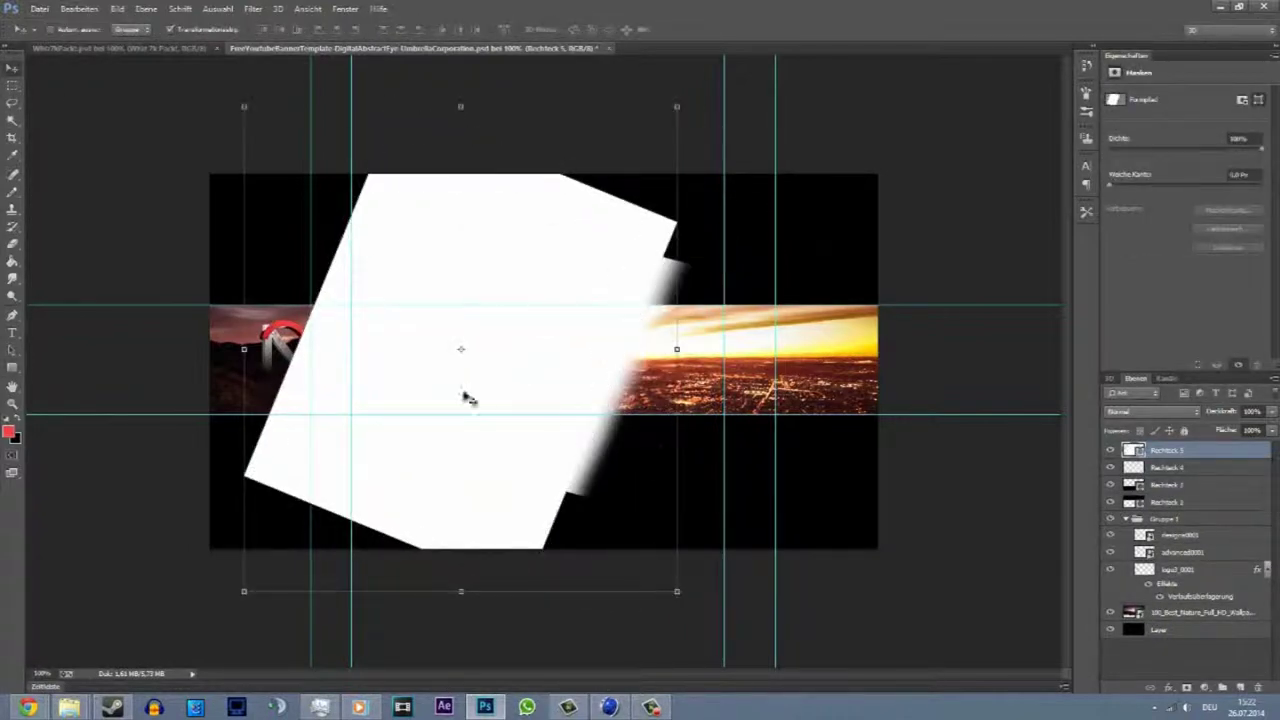
{"action": "left_click_drag", "start_coordinate": [483, 343], "coordinate": [486, 337]}
{"action": "left_click_drag", "start_coordinate": [680, 92], "coordinate": [497, 403]}
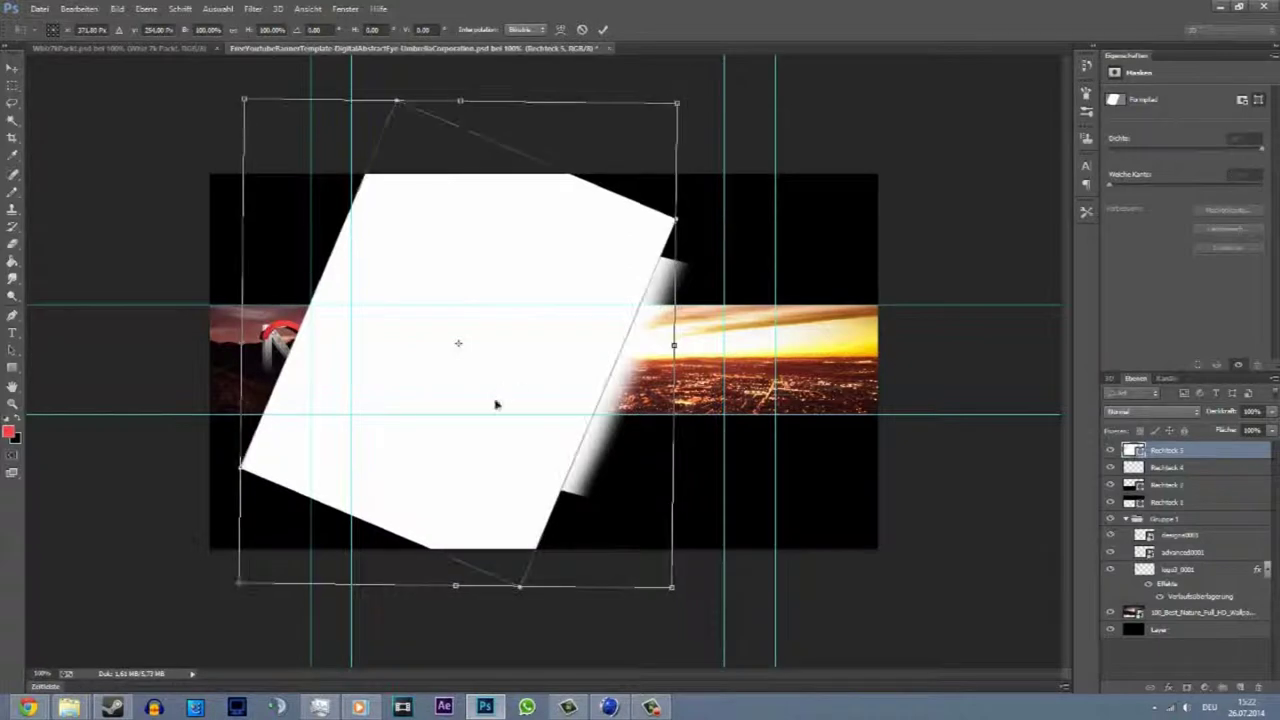
{"action": "key", "text": "Escape"}
{"action": "left_click_drag", "start_coordinate": [232, 592], "coordinate": [250, 584]}
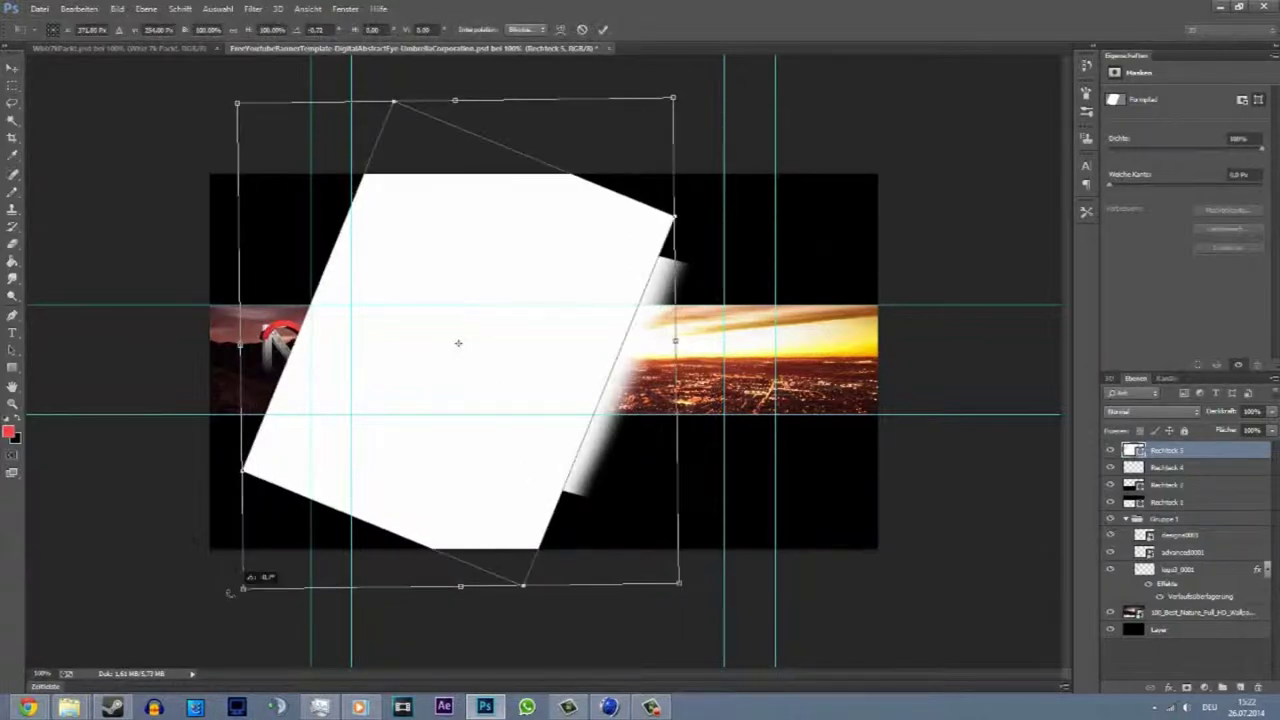
{"action": "key", "text": "Escape"}
{"action": "left_click", "coordinate": [1168, 465], "text": "shift"}
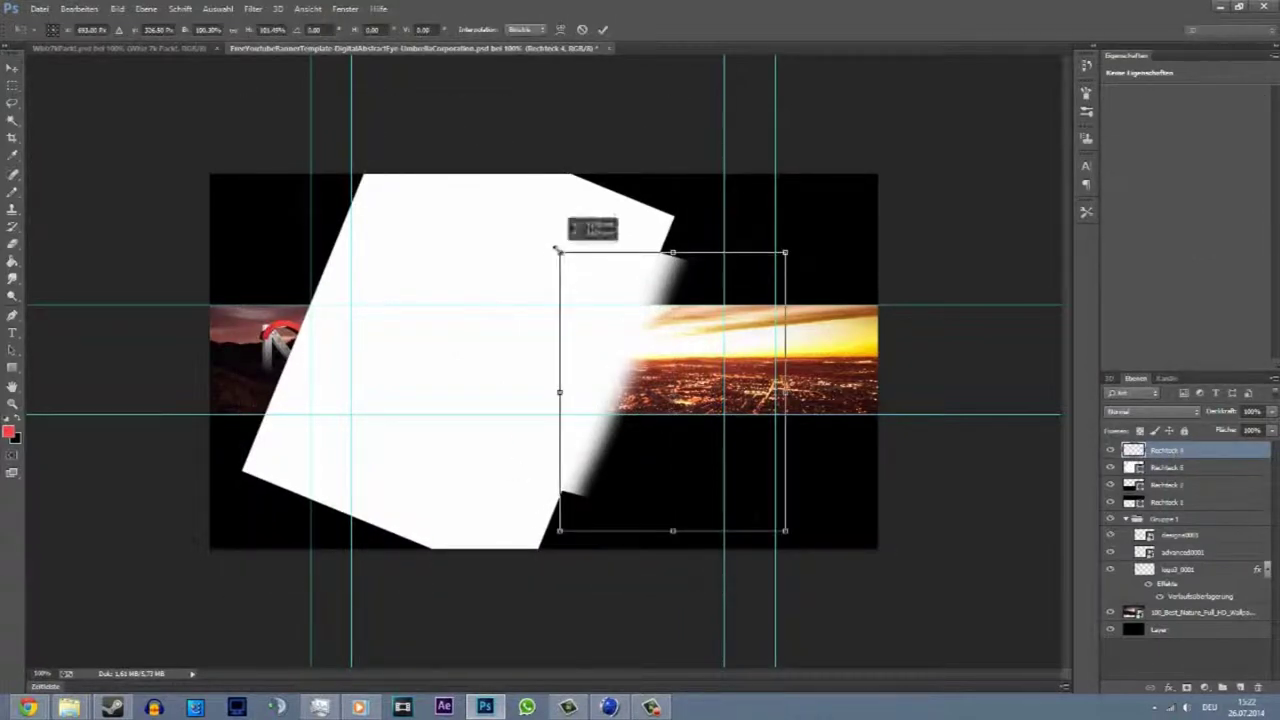
{"action": "left_click_drag", "start_coordinate": [1164, 462], "coordinate": [1164, 452]}
- Group the two black rectangles into a new group named 'border'
{"action": "right_click", "coordinate": [1150, 458]}
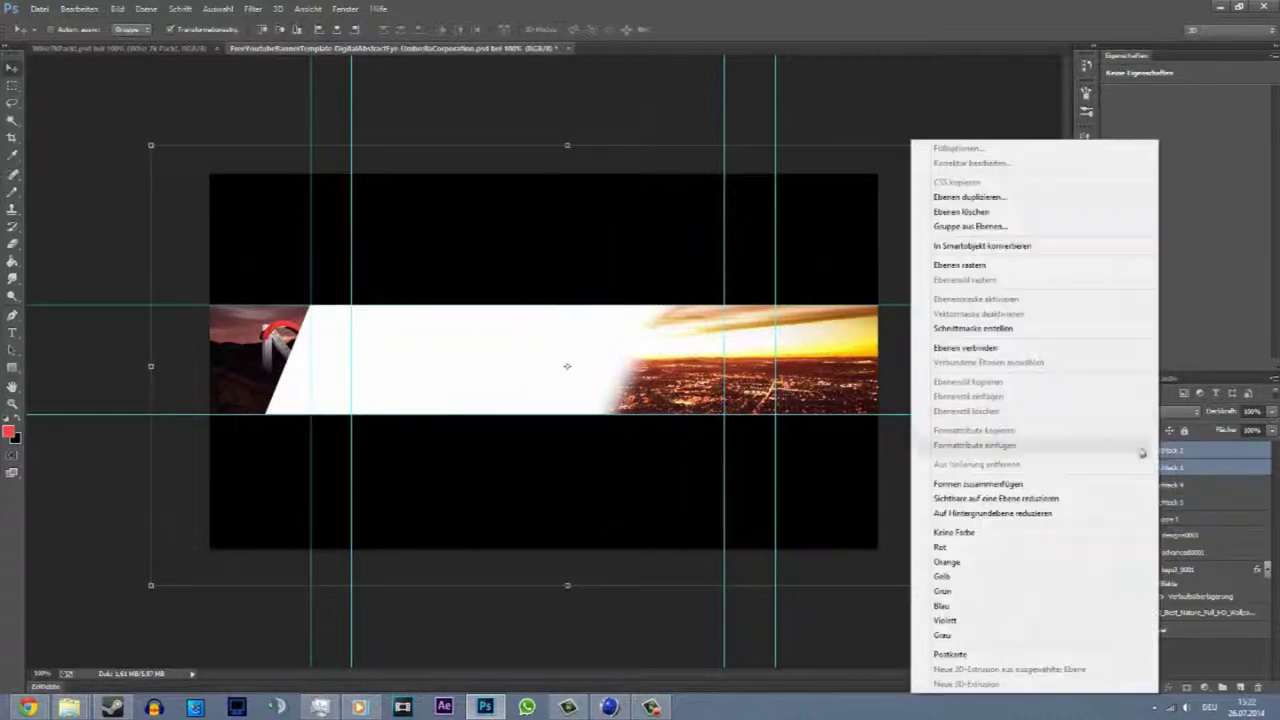
{"action": "left_click", "coordinate": [984, 226]}
{"action": "type", "text": "border"}
{"action": "key", "text": "Return"}
- Set the white bar and large white panel to the Ineinanderkopieren blend mode
{"action": "left_click", "coordinate": [1166, 467]}
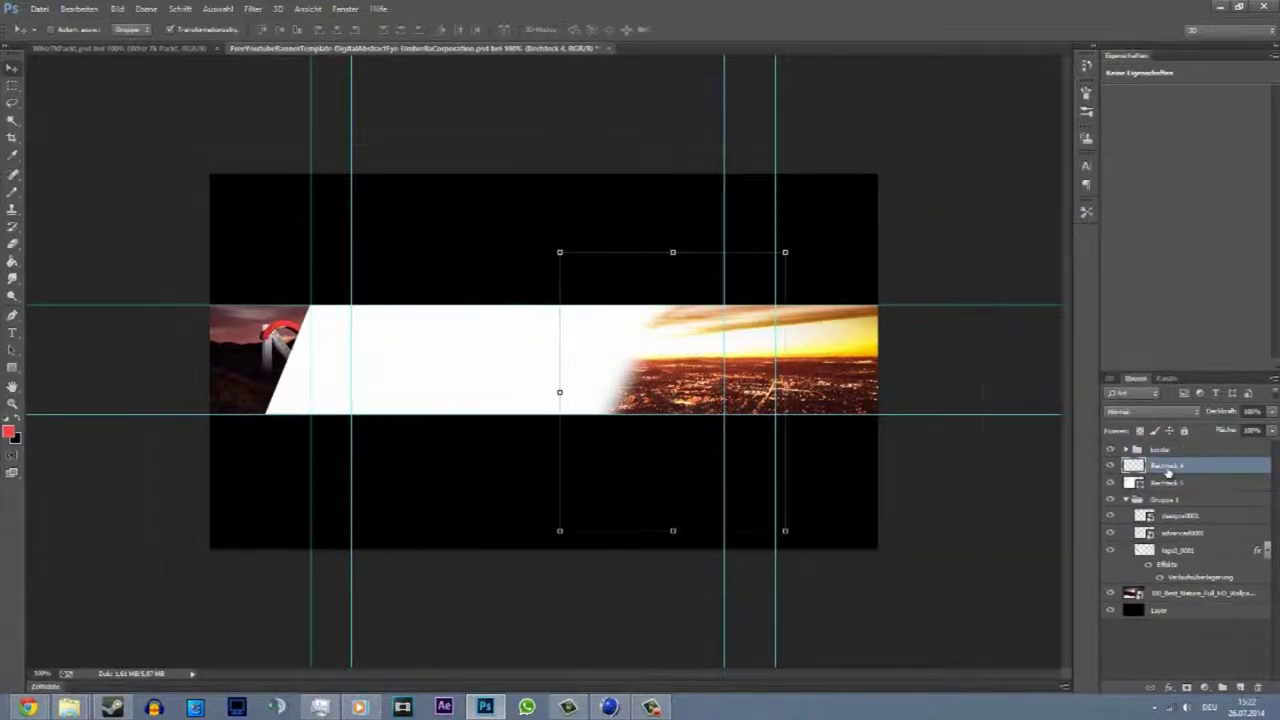
{"action": "left_click", "coordinate": [1166, 482], "text": "shift"}
{"action": "left_click_drag", "start_coordinate": [1226, 430], "coordinate": [1240, 432]}
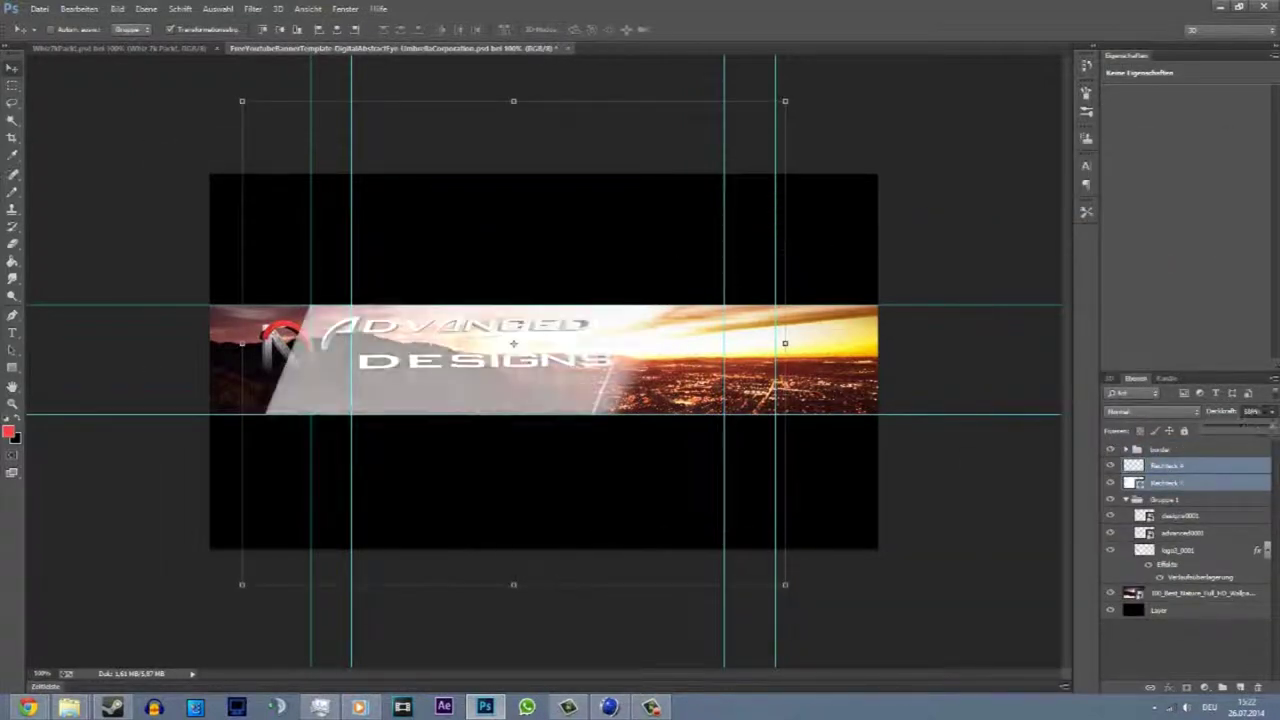
{"action": "left_click", "coordinate": [1150, 411]}
{"action": "left_click", "coordinate": [1137, 230]}
- Stretch the large white panel far left and tilt it about 9° counter-clockwise in total
{"action": "left_click", "coordinate": [1166, 482]}
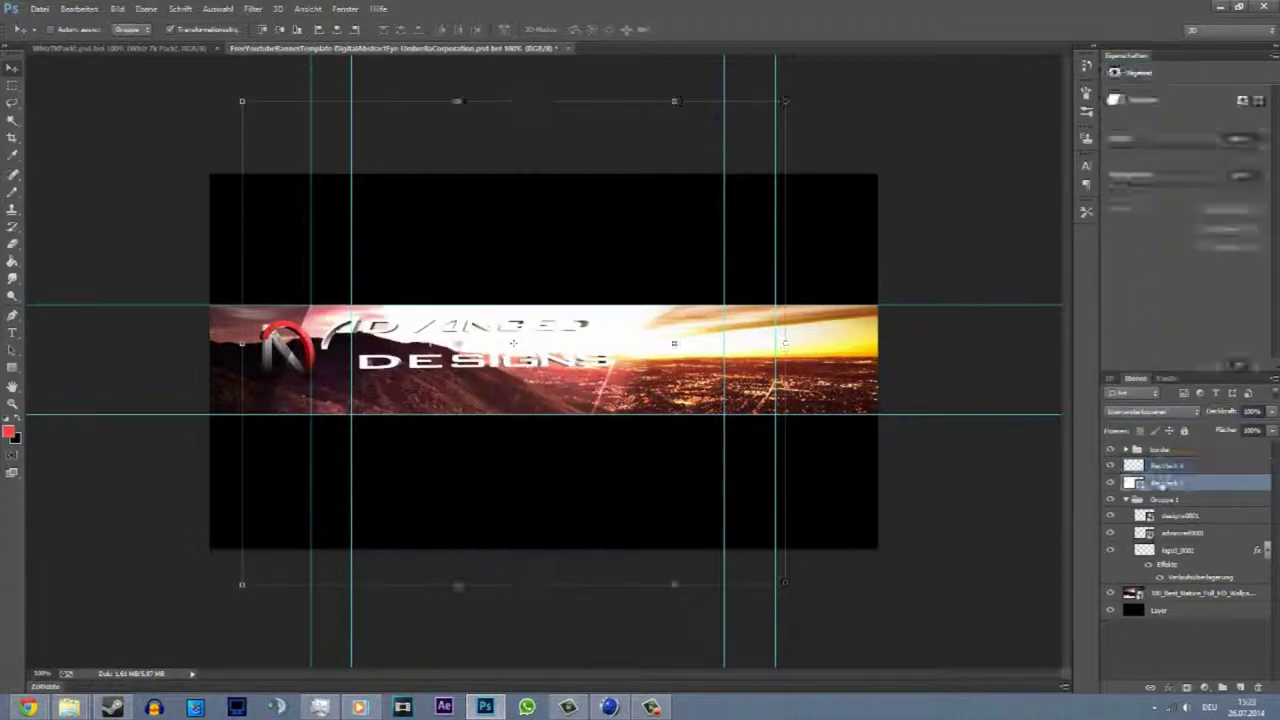
{"action": "left_click_drag", "start_coordinate": [242, 343], "coordinate": [123, 342]}
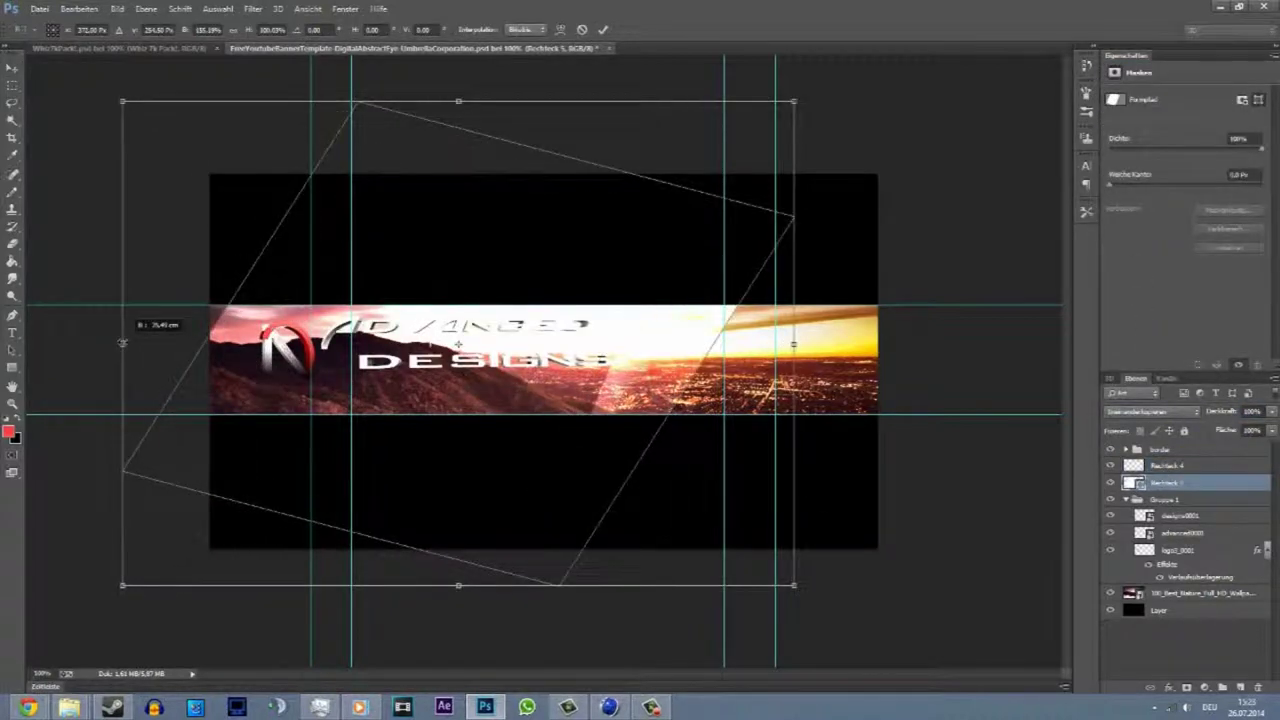
{"action": "left_click_drag", "start_coordinate": [105, 588], "coordinate": [178, 600]}
{"action": "key", "text": "Return"}
{"action": "key", "text": "ctrl+t"}
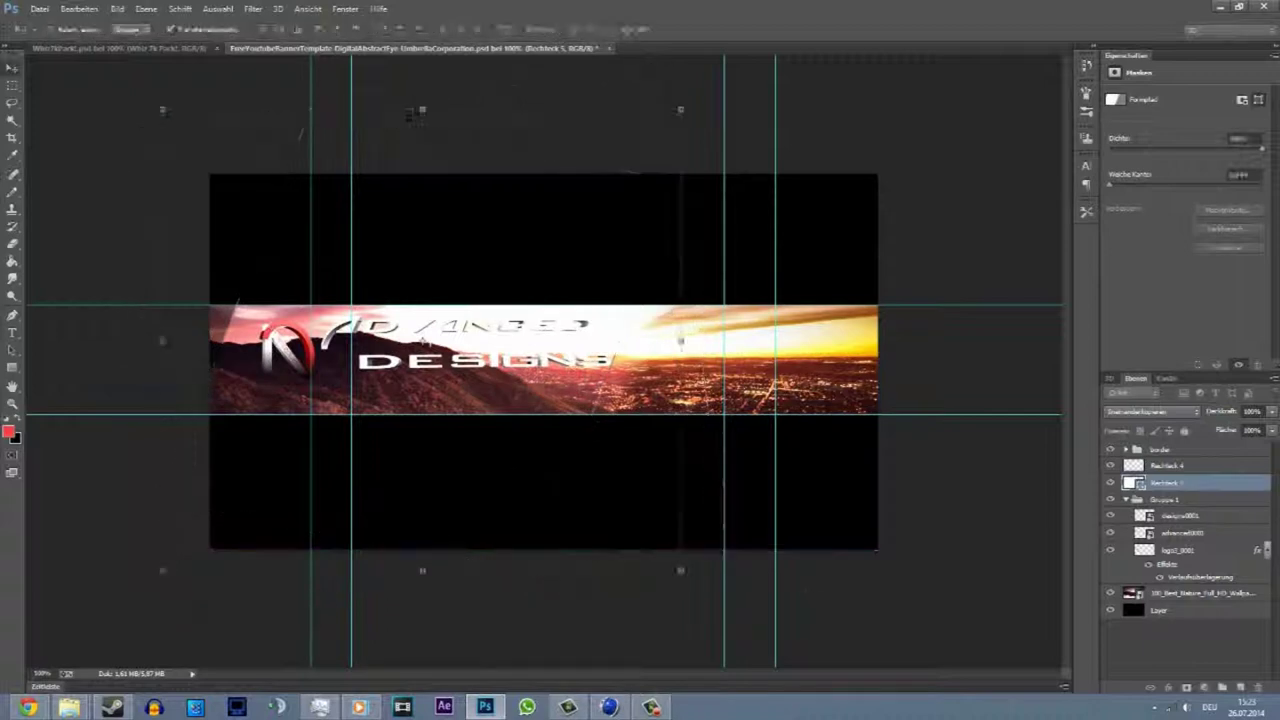
{"action": "left_click_drag", "start_coordinate": [160, 340], "coordinate": [34, 340]}
{"action": "left_click_drag", "start_coordinate": [700, 100], "coordinate": [708, 71]}
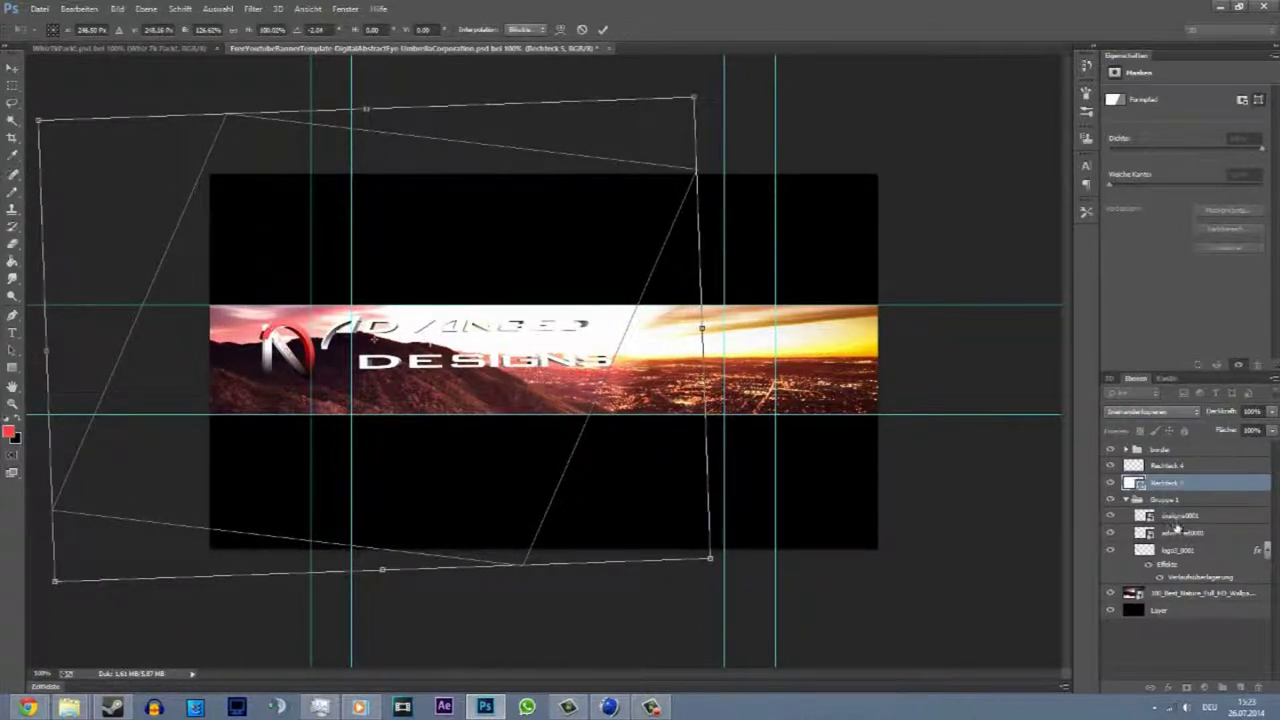
{"action": "key", "text": "Return"}
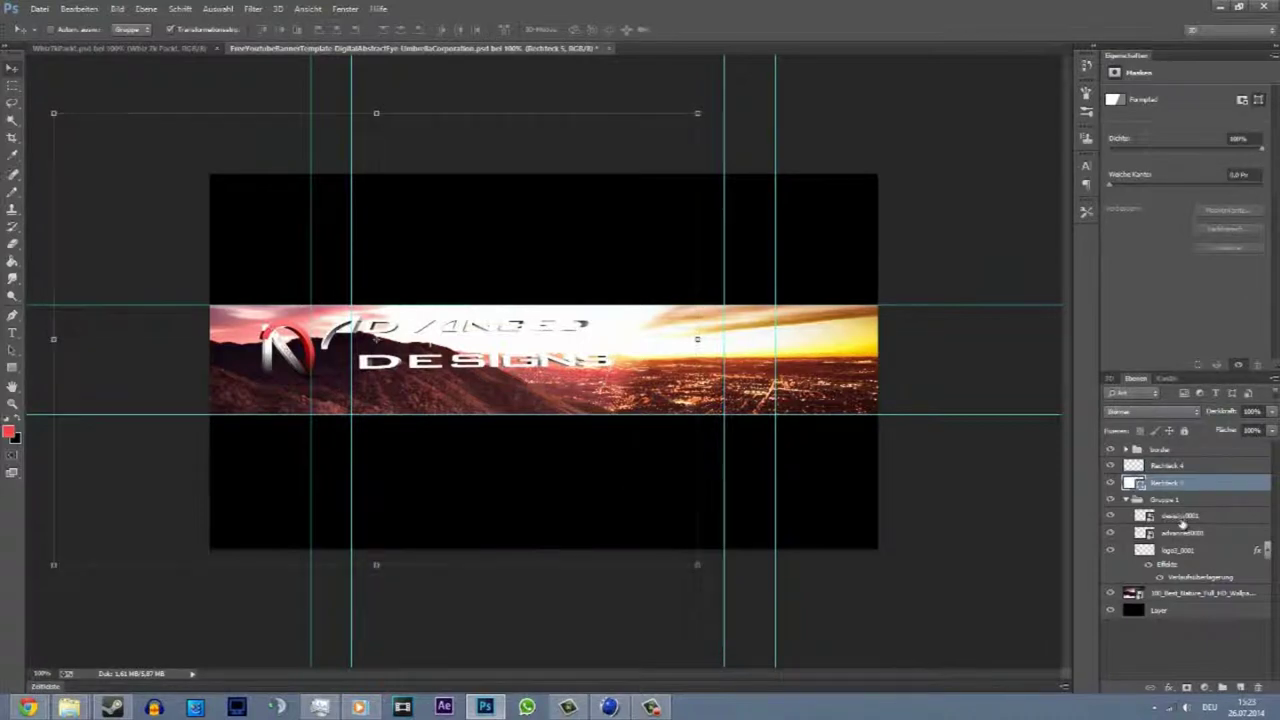
- Collapse Gruppe 1, group the selected layers with Ctrl+G, and deselect
{"action": "left_click", "coordinate": [1183, 514]}
{"action": "key", "text": "ctrl+g"}
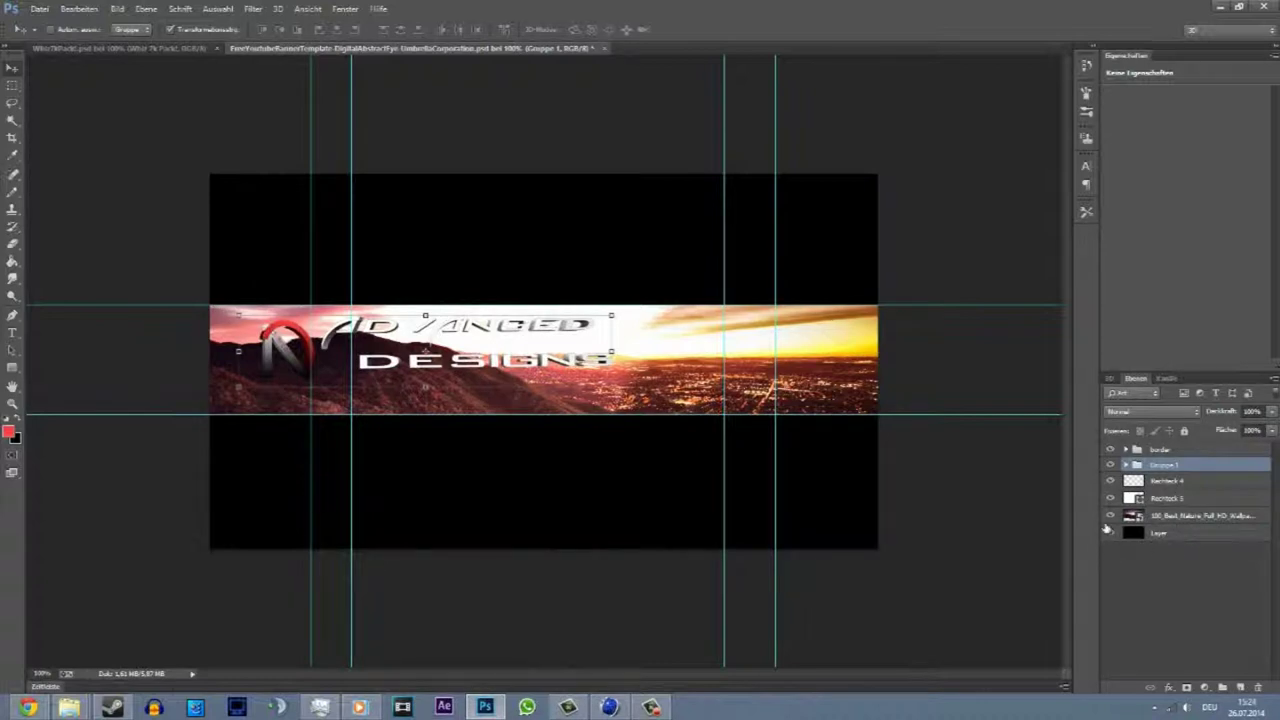
{"action": "left_click", "coordinate": [1217, 601]}
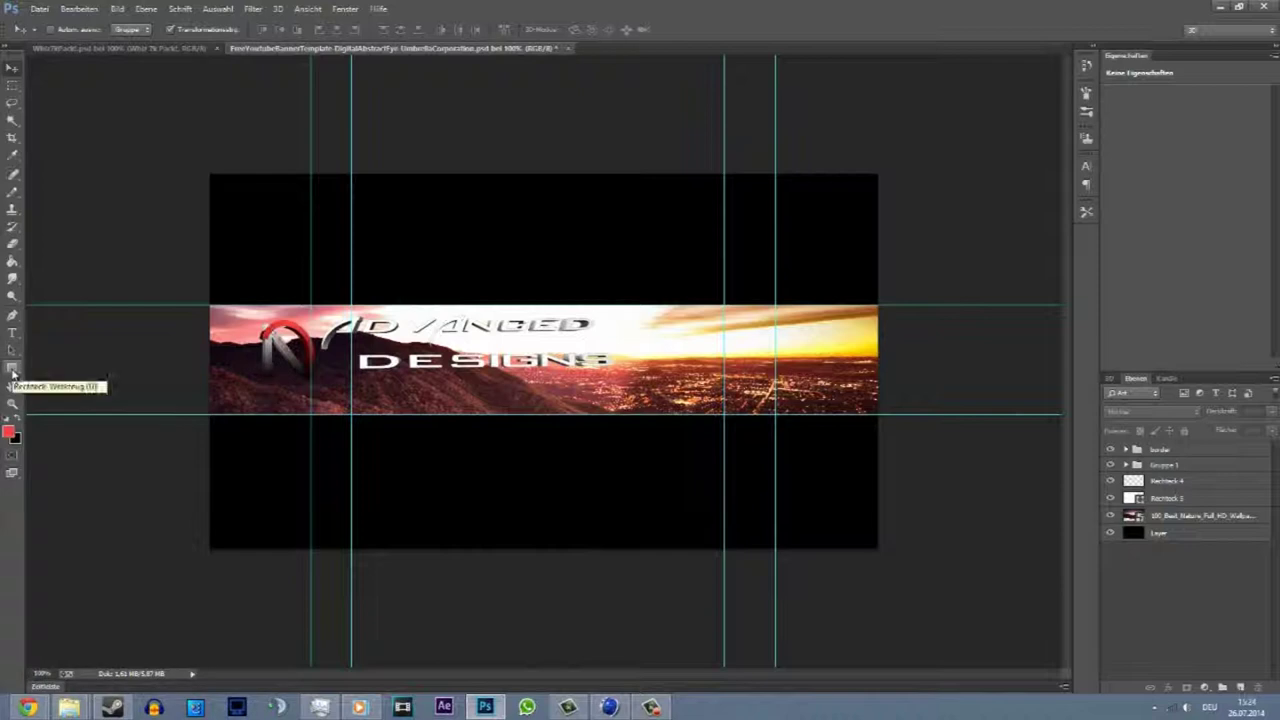
- Draw a tall rectangle on the banner's right half with a gradient fading to transparent
{"action": "left_click", "coordinate": [12, 368]}
{"action": "left_click_drag", "start_coordinate": [607, 250], "coordinate": [814, 570]}
{"action": "left_click", "coordinate": [133, 29]}
{"action": "left_click", "coordinate": [91, 56]}
{"action": "left_click", "coordinate": [117, 56]}
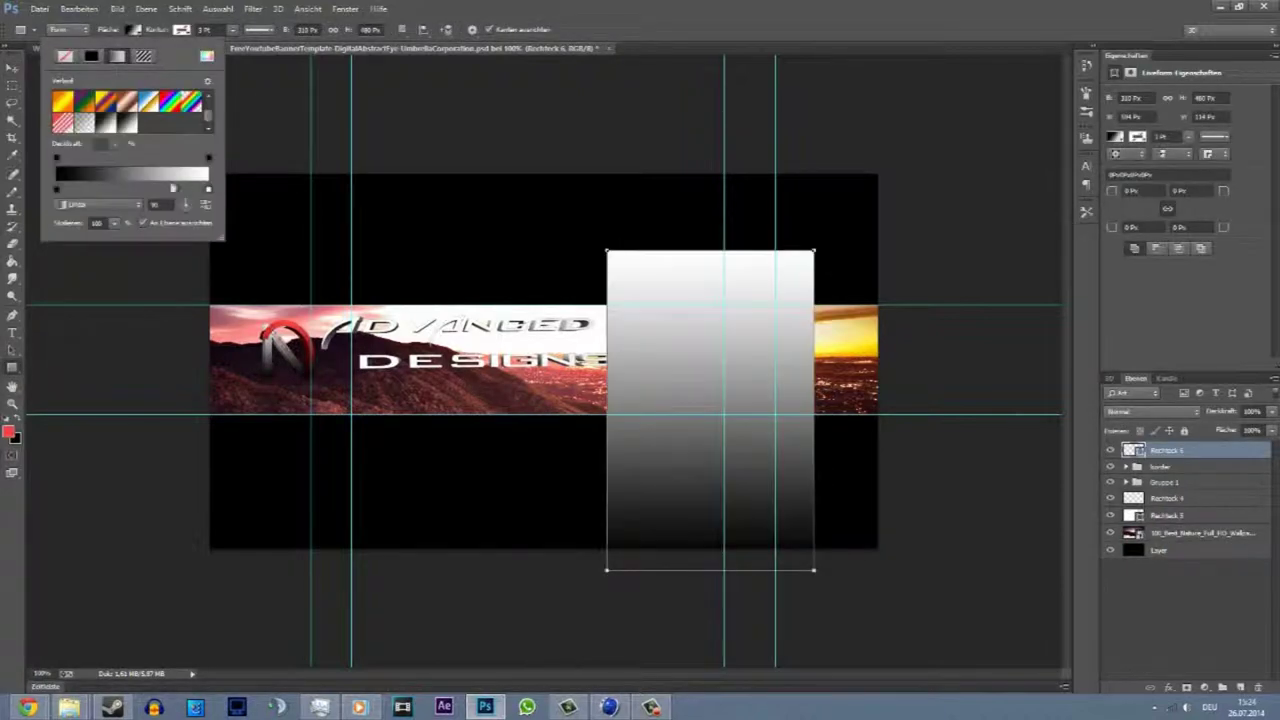
{"action": "left_click", "coordinate": [85, 122]}
{"action": "left_click_drag", "start_coordinate": [118, 161], "coordinate": [57, 162]}
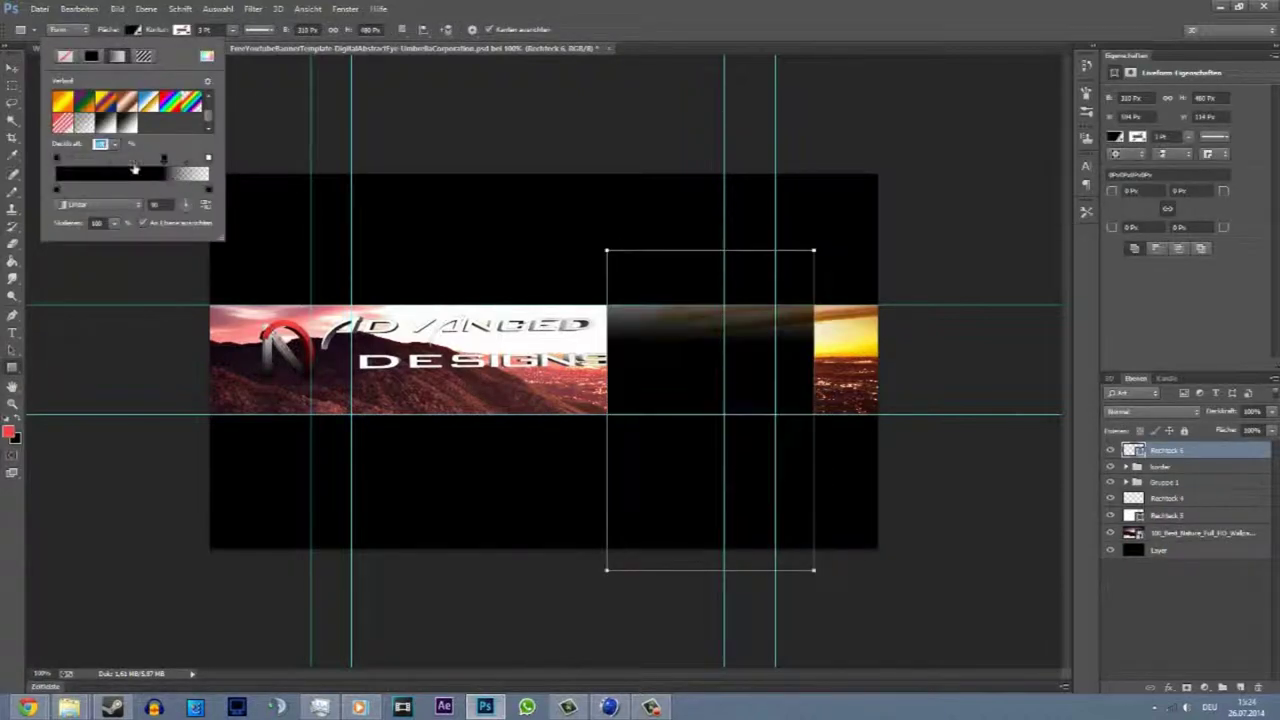
- Rotate the gradient rectangle about 16° and shift it right and up
{"action": "key", "text": "ctrl+t"}
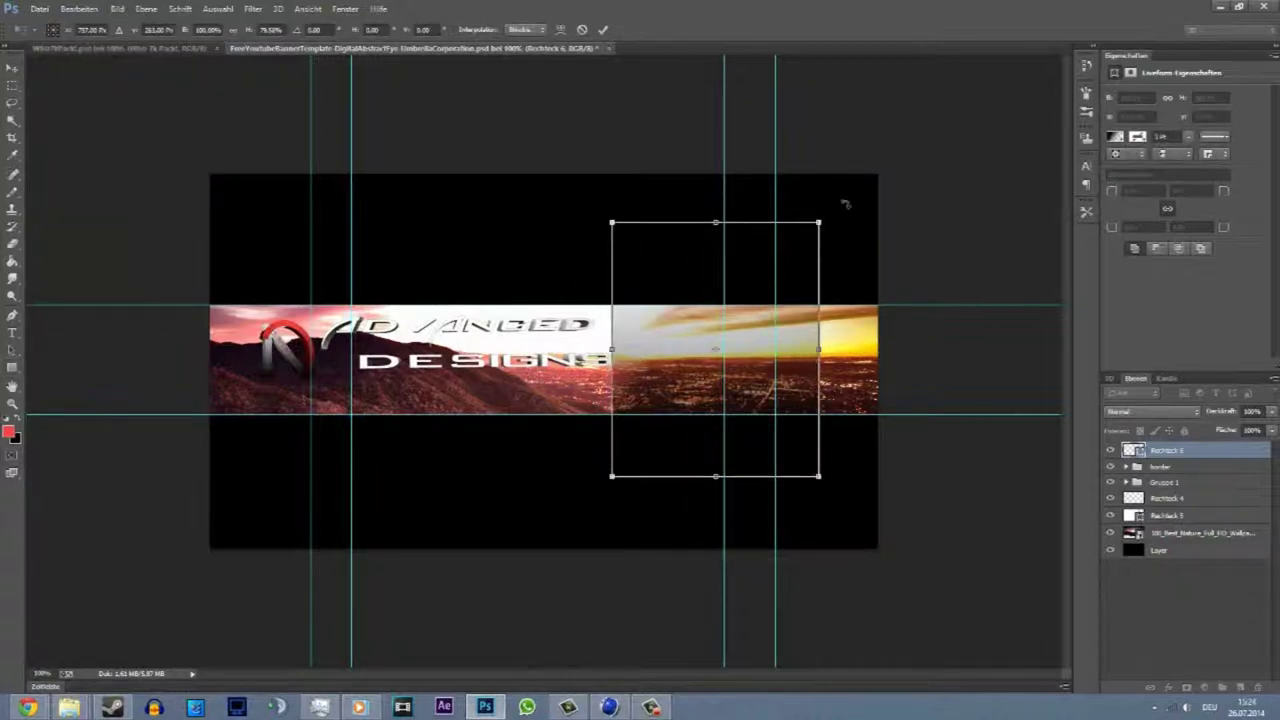
{"action": "left_click_drag", "start_coordinate": [846, 206], "coordinate": [888, 262]}
{"action": "left_click_drag", "start_coordinate": [720, 372], "coordinate": [737, 398]}
{"action": "key", "text": "Return"}
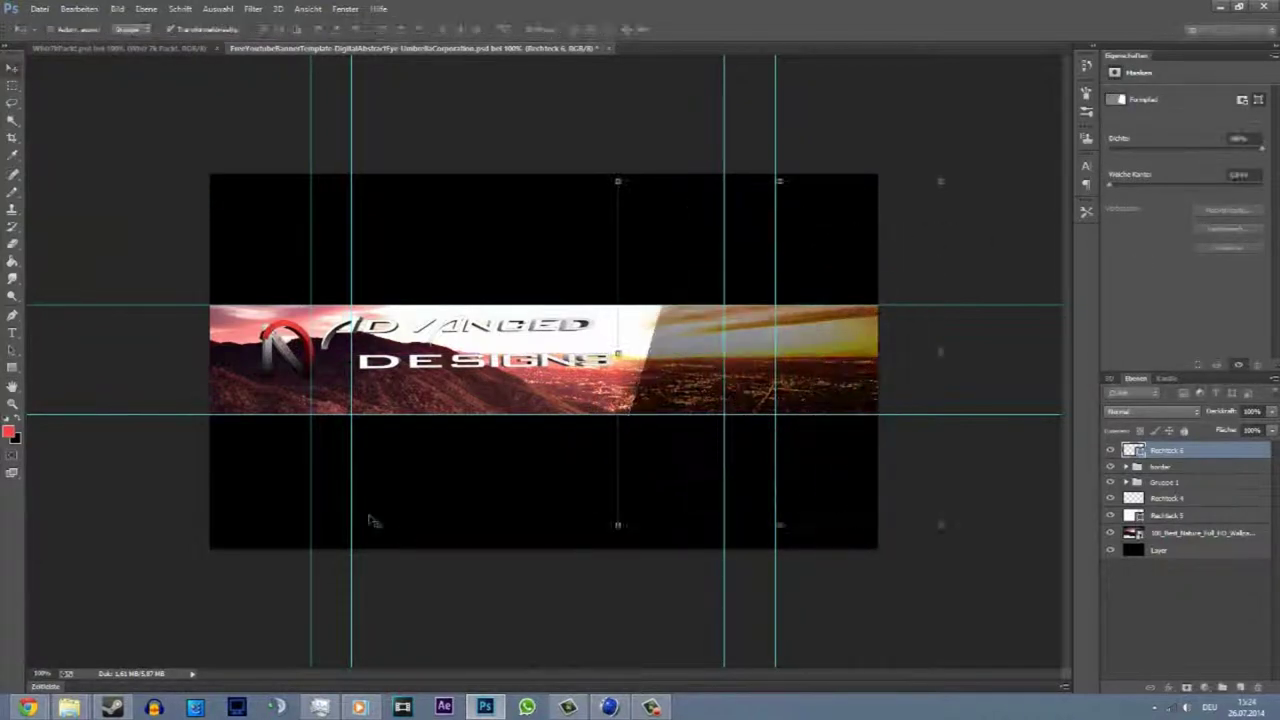
- Rasterize the gradient shape and softly erase its right edge
{"action": "left_click", "coordinate": [12, 243]}
{"action": "left_click", "coordinate": [58, 29]}
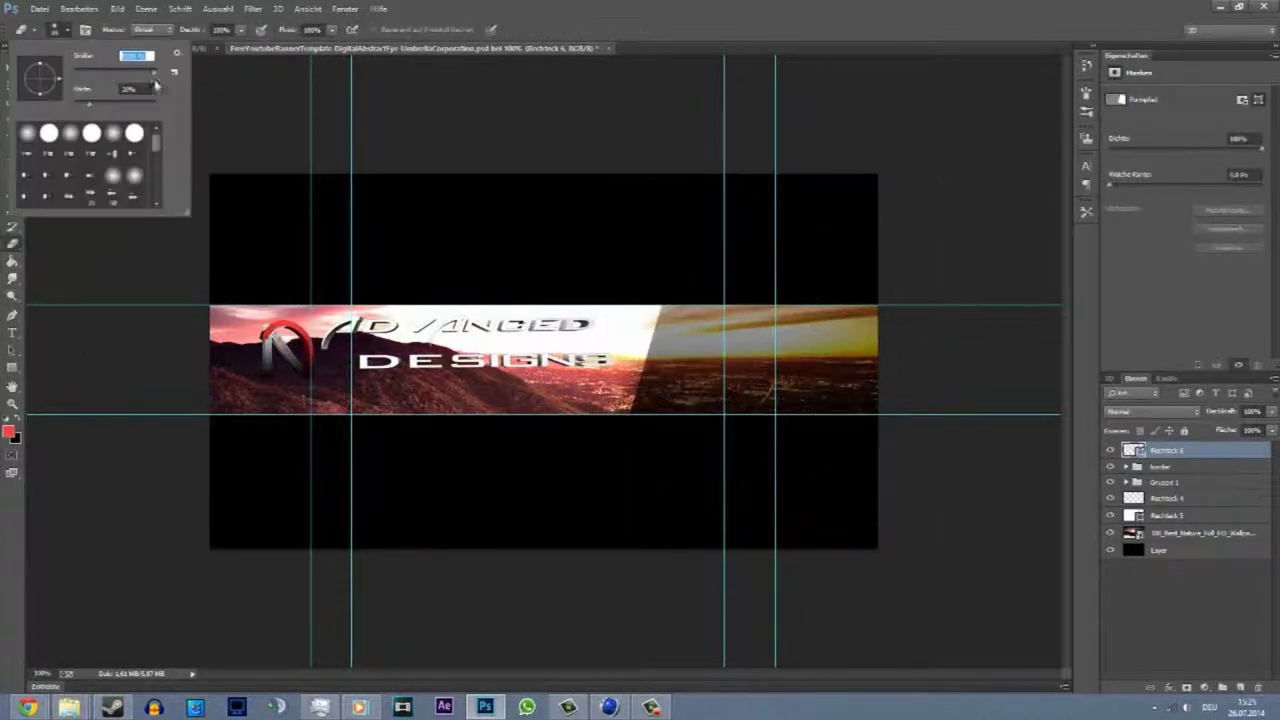
{"action": "left_click", "coordinate": [332, 318]}
{"action": "left_click", "coordinate": [606, 263]}
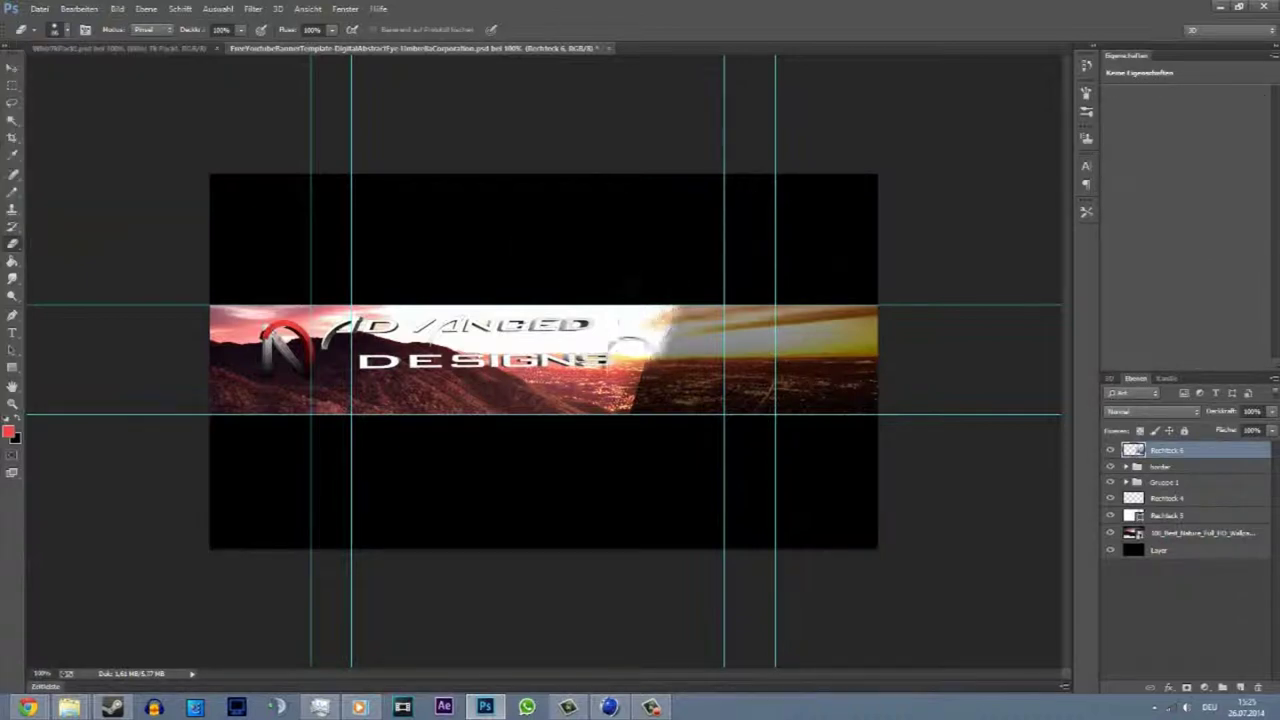
{"action": "left_click_drag", "start_coordinate": [629, 343], "coordinate": [650, 340]}
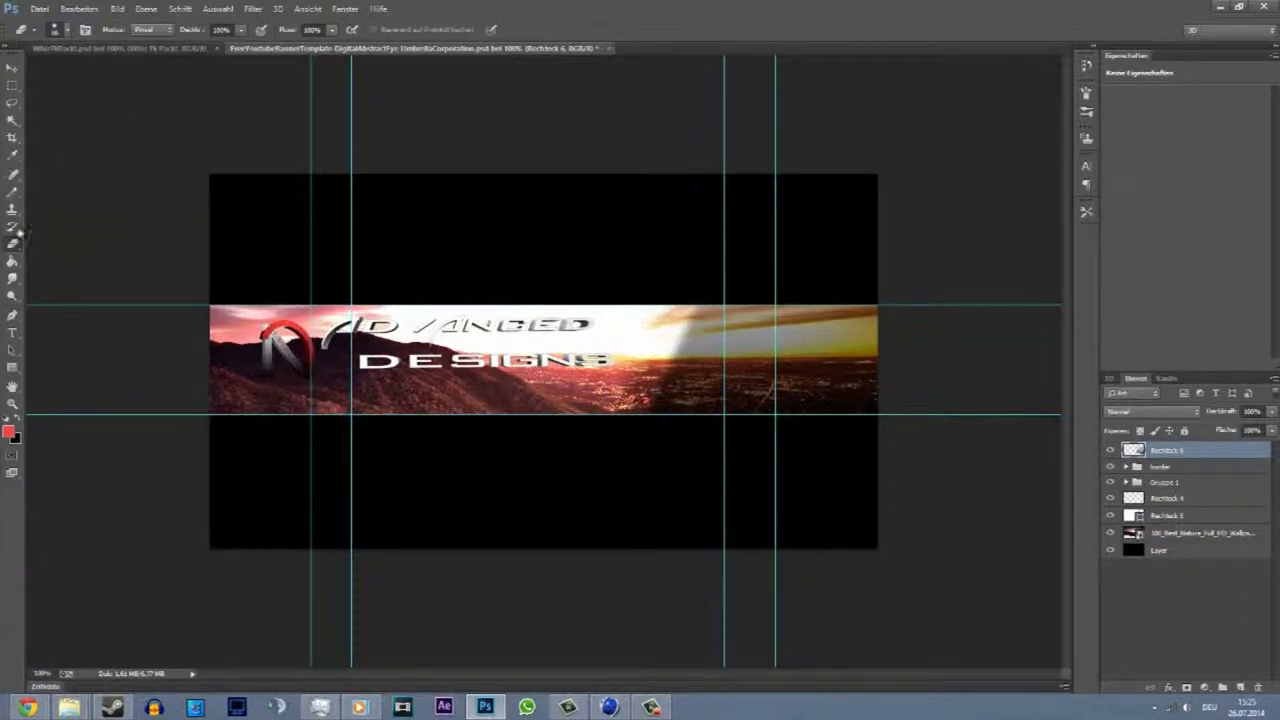
- Choose the Horizontal Type tool and pick a font for the new text
{"action": "left_click", "coordinate": [12, 332]}
{"action": "left_click", "coordinate": [144, 29]}
{"action": "left_click", "coordinate": [189, 244]}
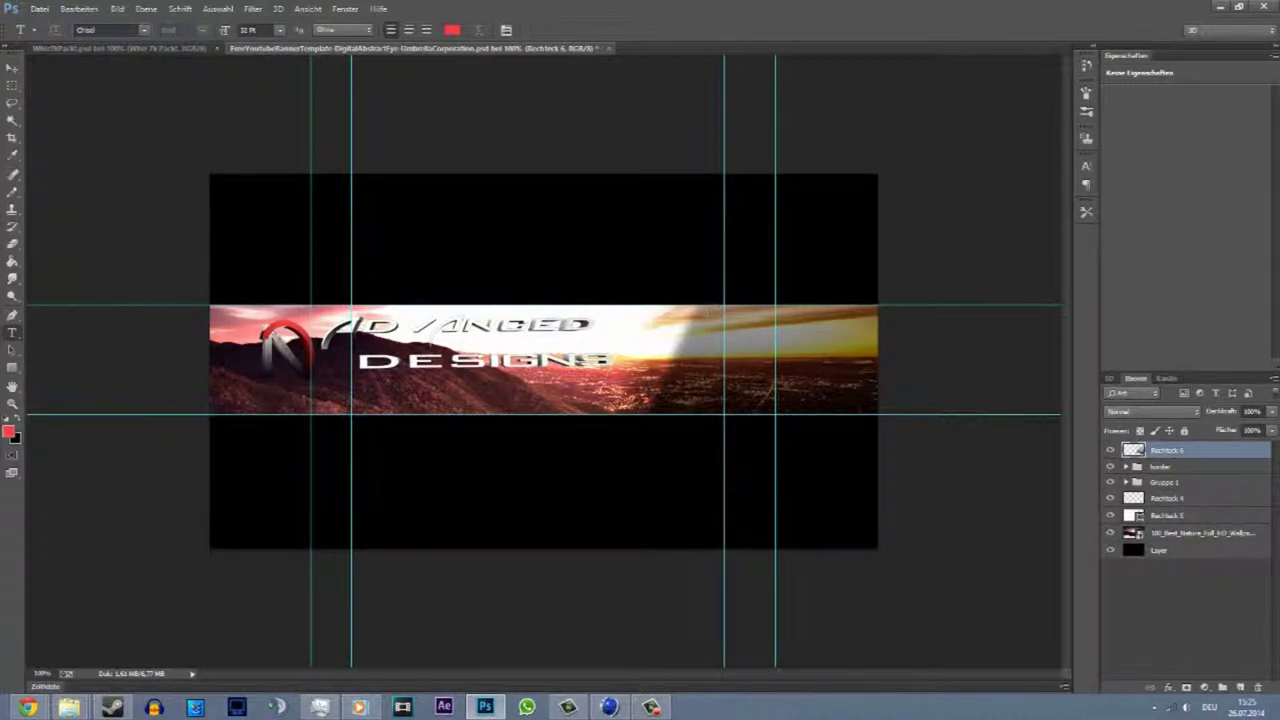
- Create a text box at the banner's right end with white text colour
{"action": "left_click_drag", "start_coordinate": [894, 315], "coordinate": [797, 352]}
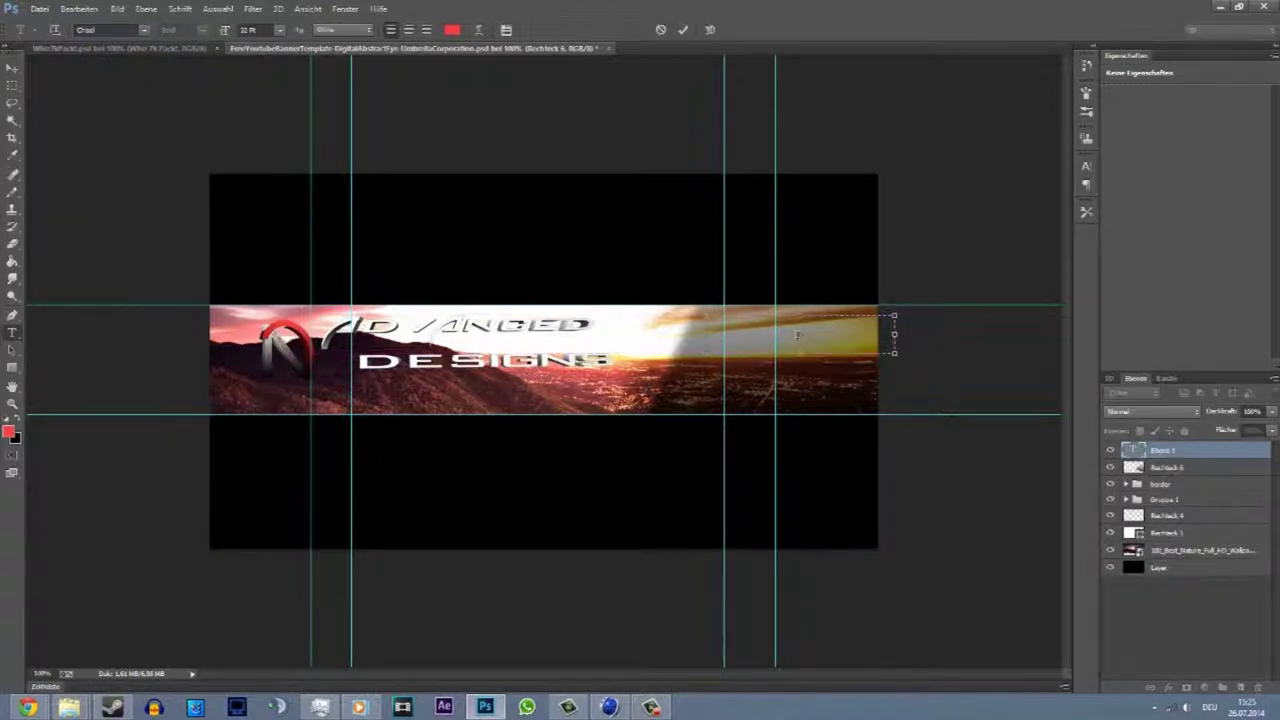
{"action": "left_click", "coordinate": [452, 29]}
{"action": "left_click", "coordinate": [242, 192]}
{"action": "left_click", "coordinate": [526, 183]}
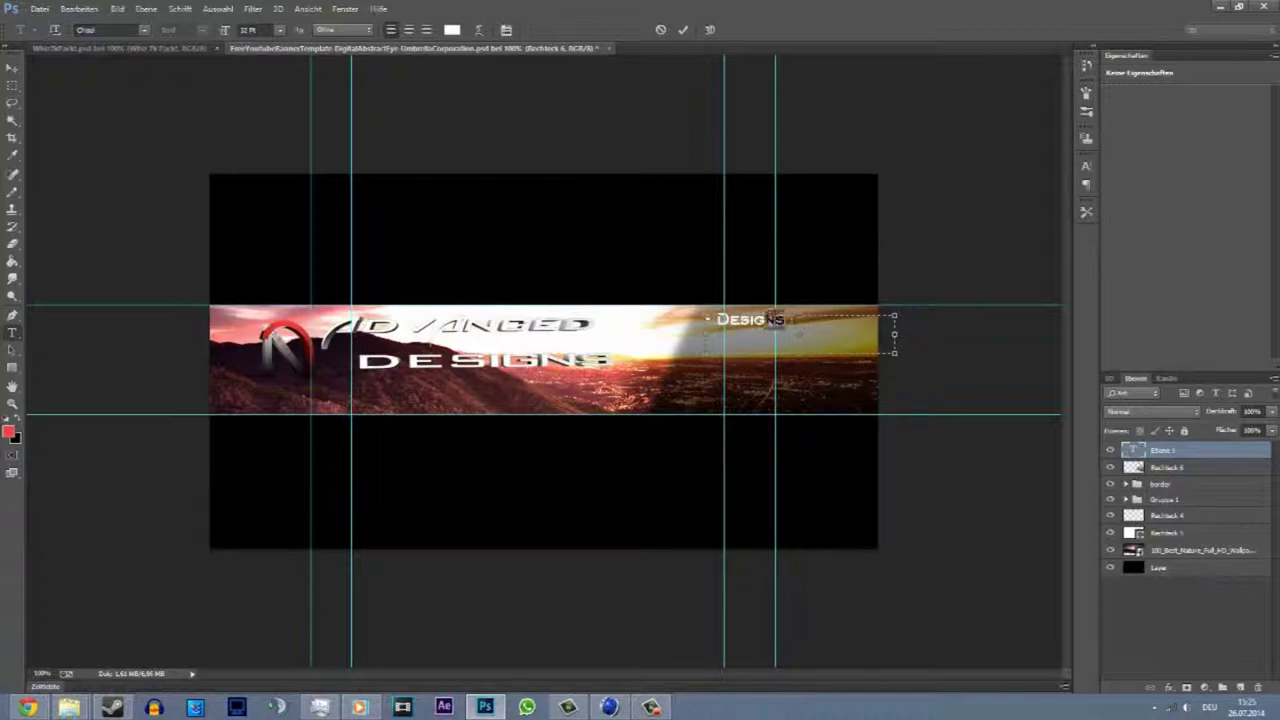
{"action": "left_click", "coordinate": [343, 29]}
{"action": "left_click", "coordinate": [330, 40]}
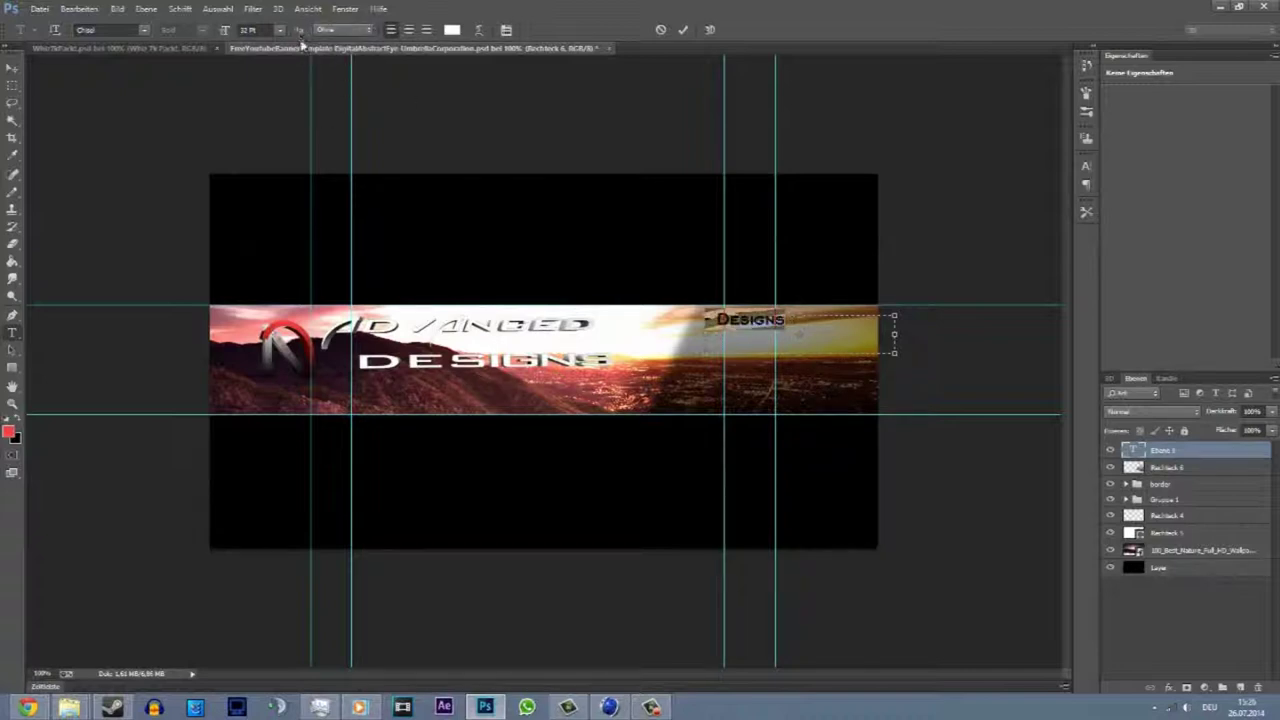
{"action": "left_click", "coordinate": [144, 30]}
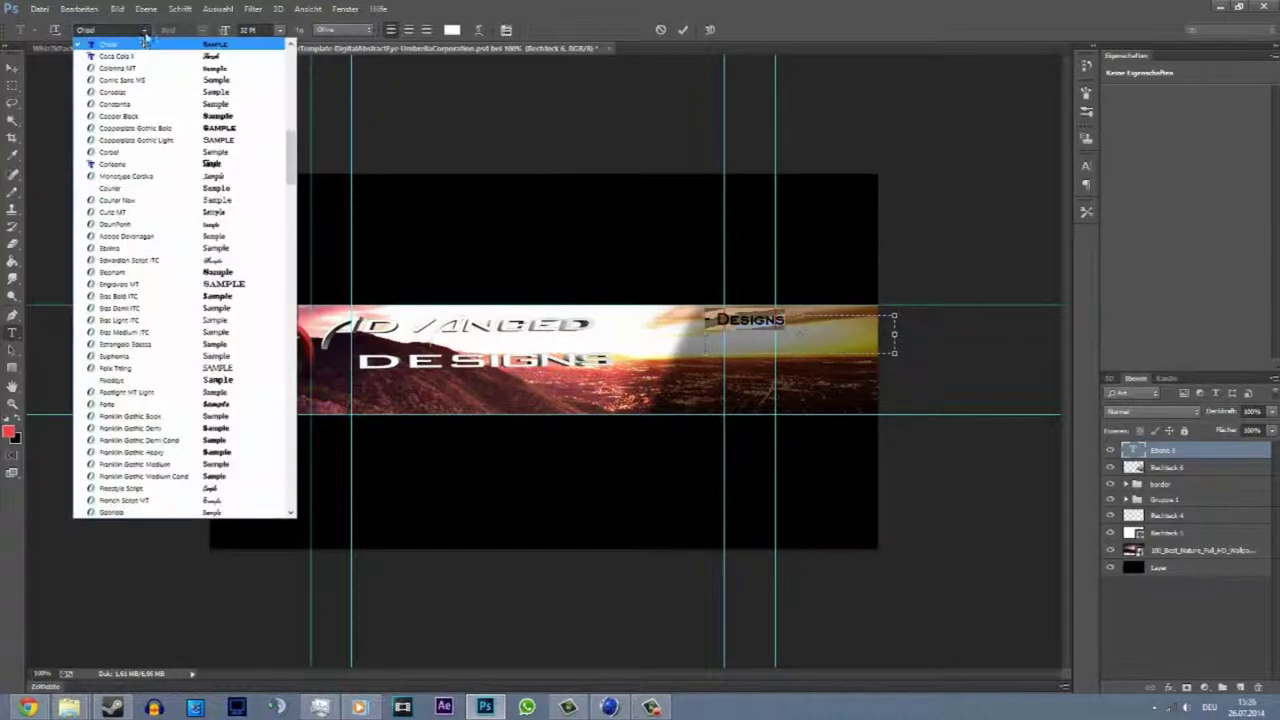
{"action": "left_click", "coordinate": [144, 30]}
- Apply a nearly flat Bogen unten warp, enlarge the '- Designs' text, and commit it
{"action": "left_click", "coordinate": [479, 29]}
{"action": "left_click", "coordinate": [612, 204]}
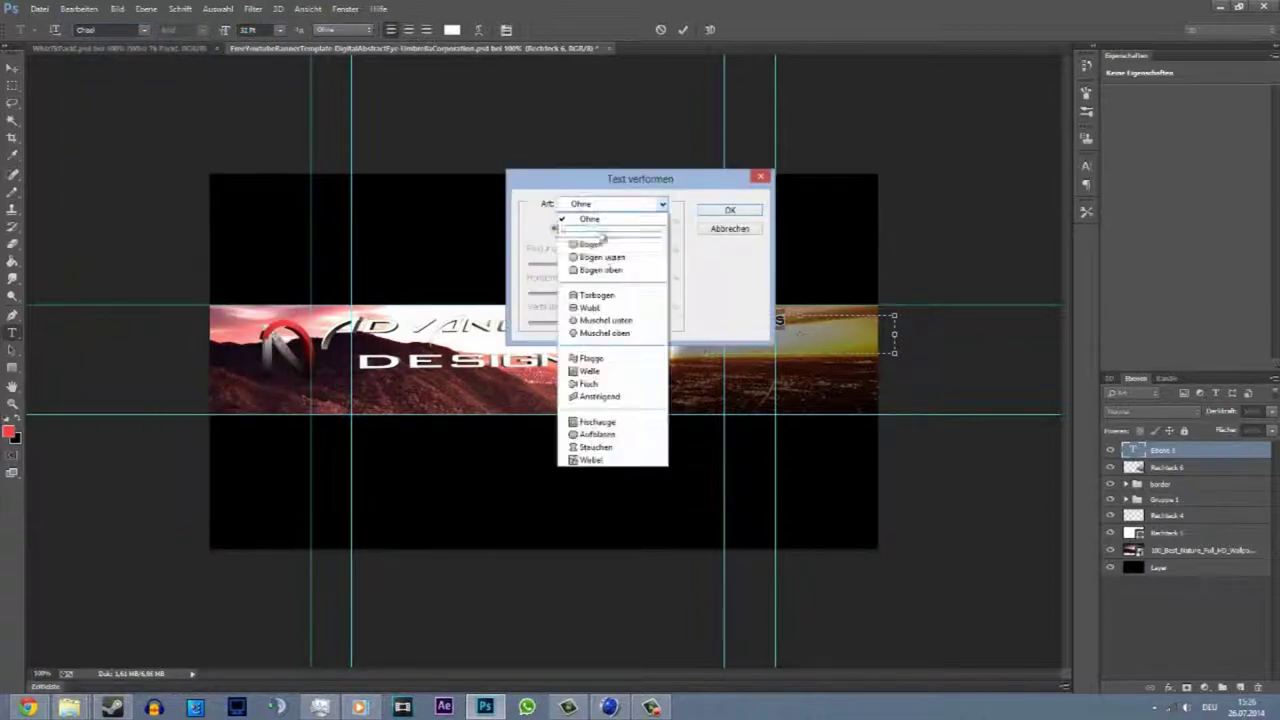
{"action": "left_click", "coordinate": [590, 250]}
{"action": "left_click_drag", "start_coordinate": [690, 178], "coordinate": [500, 153]}
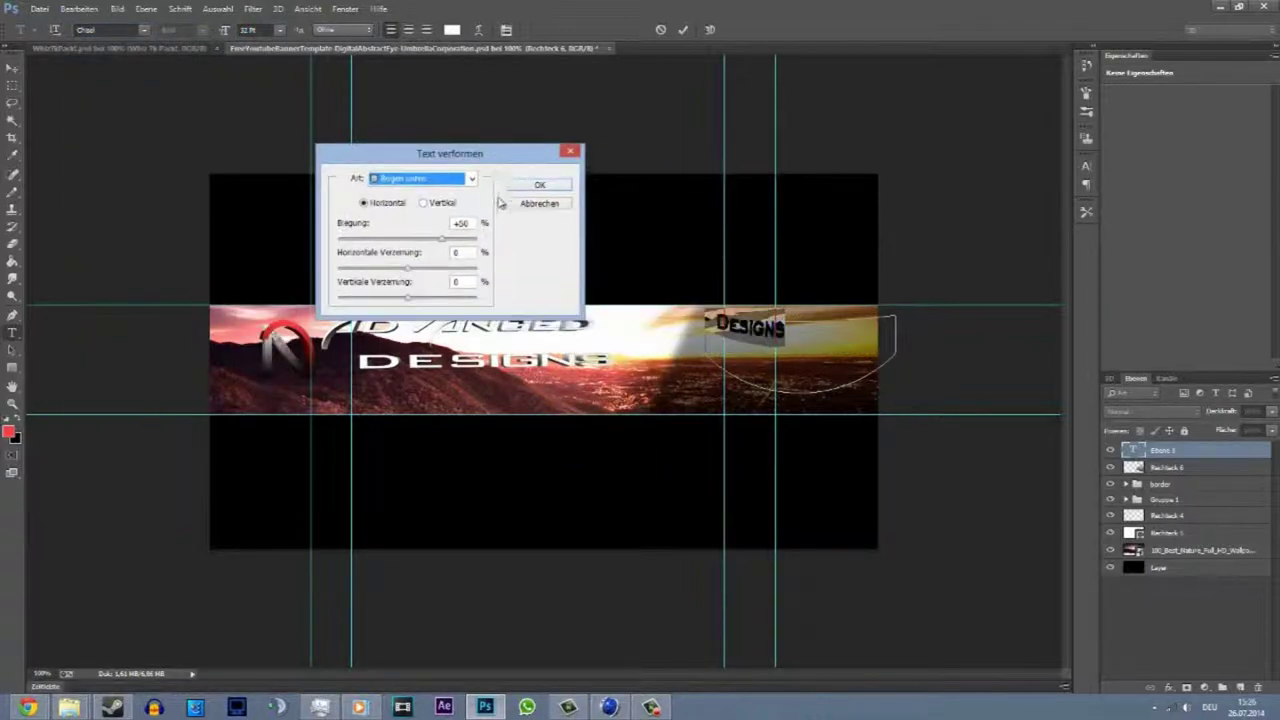
{"action": "left_click_drag", "start_coordinate": [442, 237], "coordinate": [409, 229]}
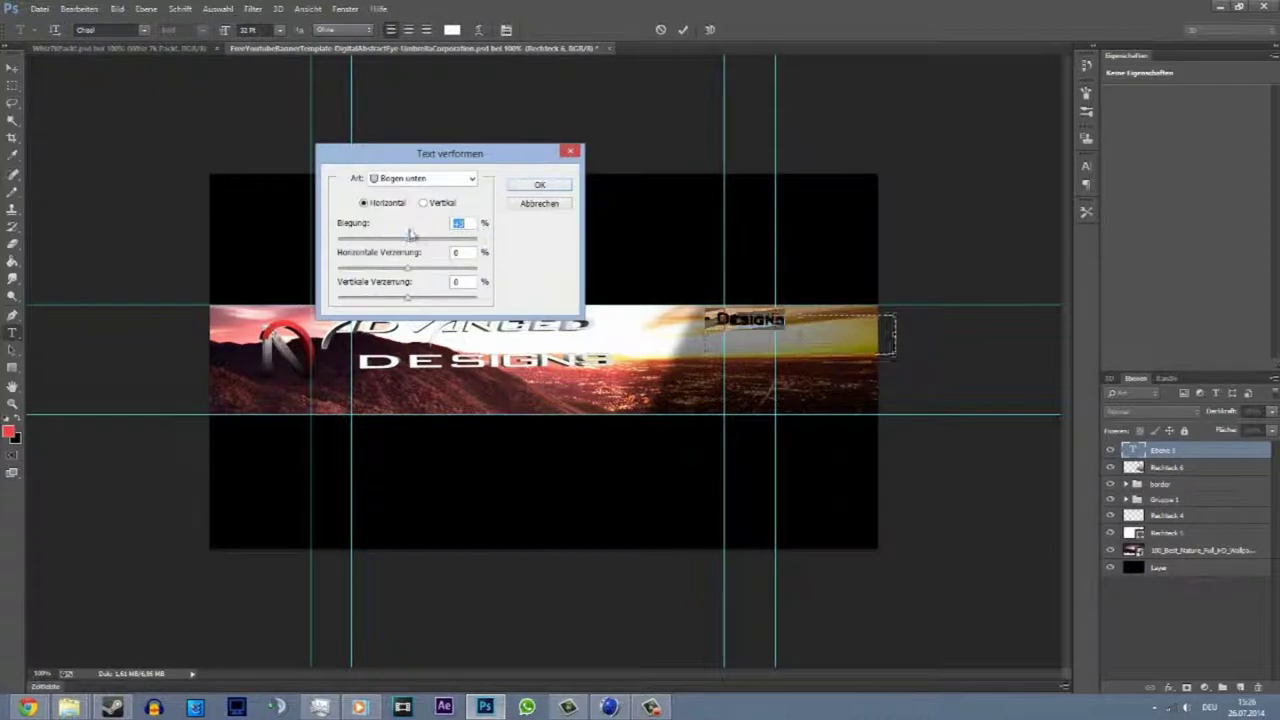
{"action": "key", "text": "Return"}
{"action": "key", "text": "ctrl+shift+period"}
{"action": "key", "text": "ctrl+shift+period"}
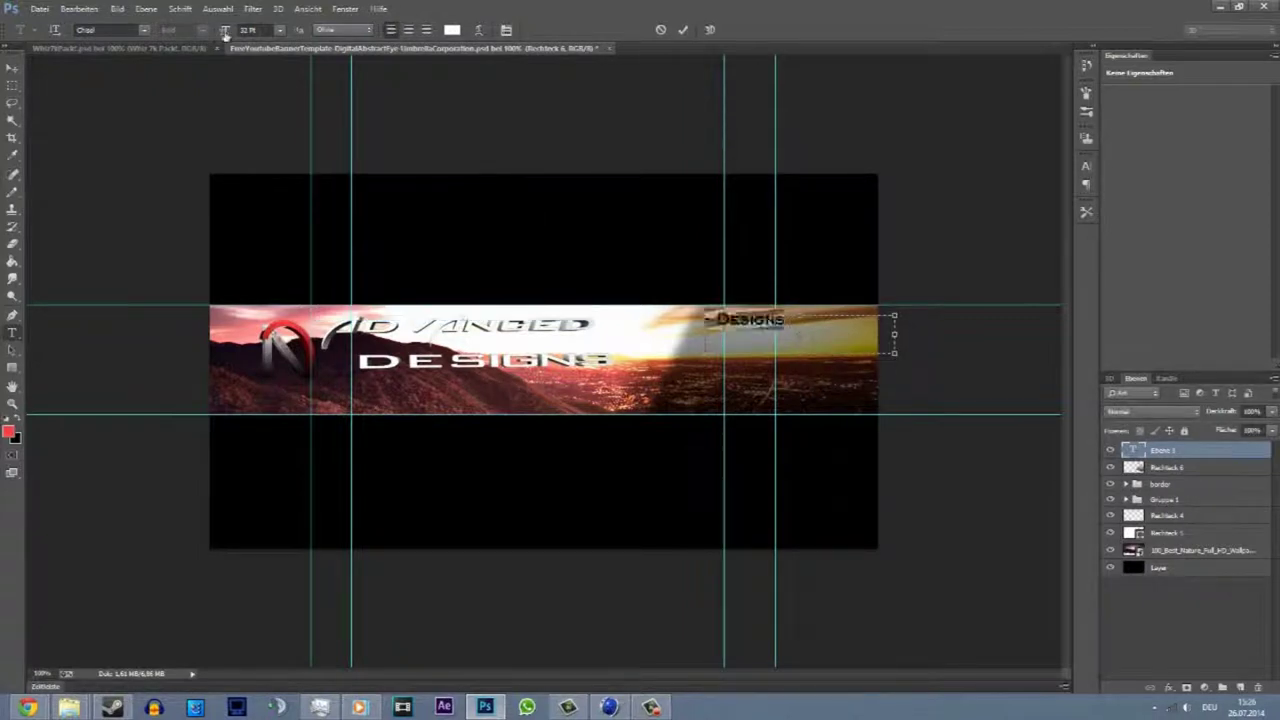
{"action": "key", "text": "ctrl+shift+period"}
{"action": "key", "text": "ctrl+shift+period"}
{"action": "key", "text": "ctrl+shift+period"}
{"action": "key", "text": "ctrl+shift+period"}
{"action": "key", "text": "ctrl+shift+period"}
{"action": "key", "text": "ctrl+shift+period"}
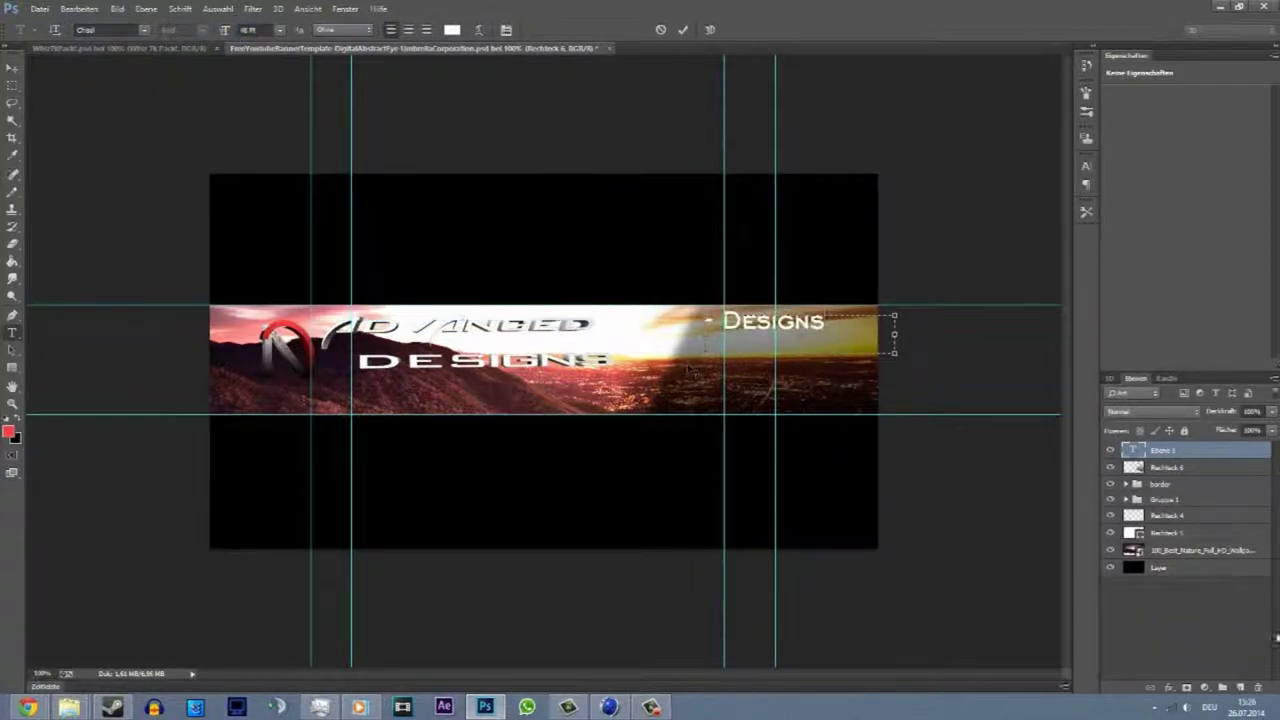
{"action": "key", "text": "ctrl+Return"}
- Duplicate the line as '- Speedarts' and place it below '- Designs'
{"action": "key", "text": "ctrl+j"}
{"action": "double_click", "coordinate": [1133, 450]}
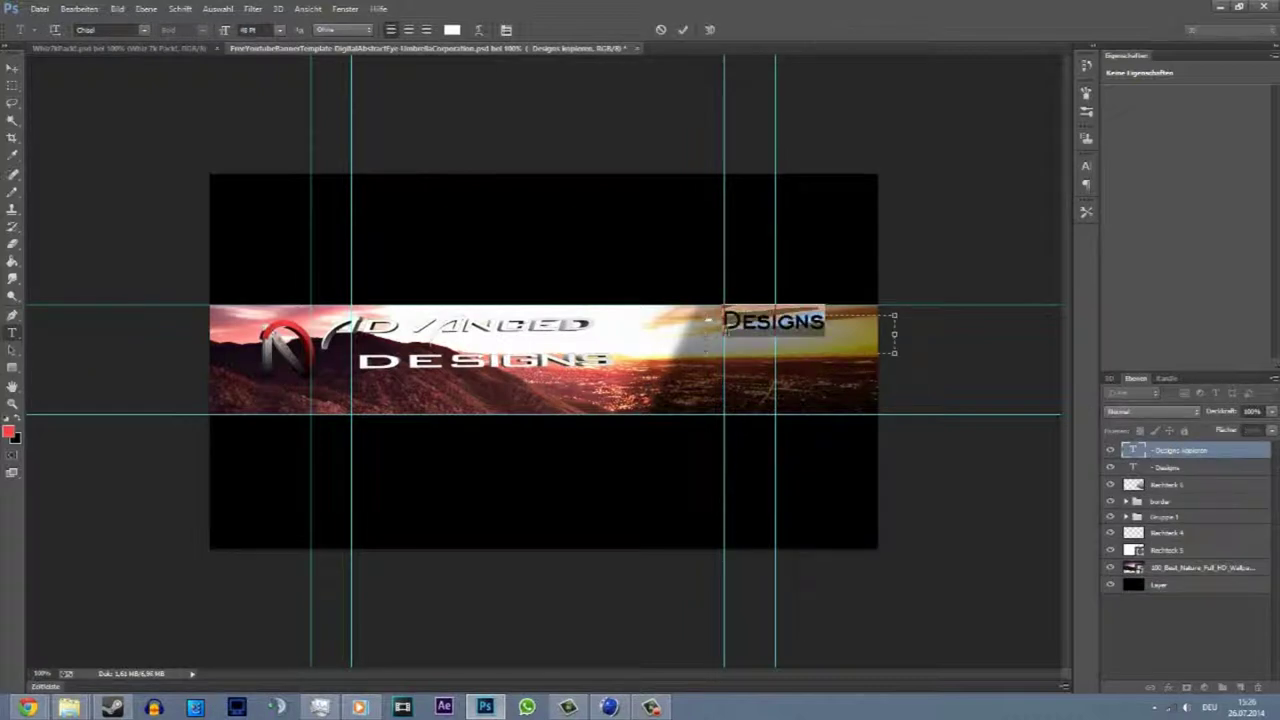
{"action": "type", "text": "Designs"}
{"action": "left_click_drag", "start_coordinate": [778, 397], "coordinate": [766, 424], "text": "ctrl"}
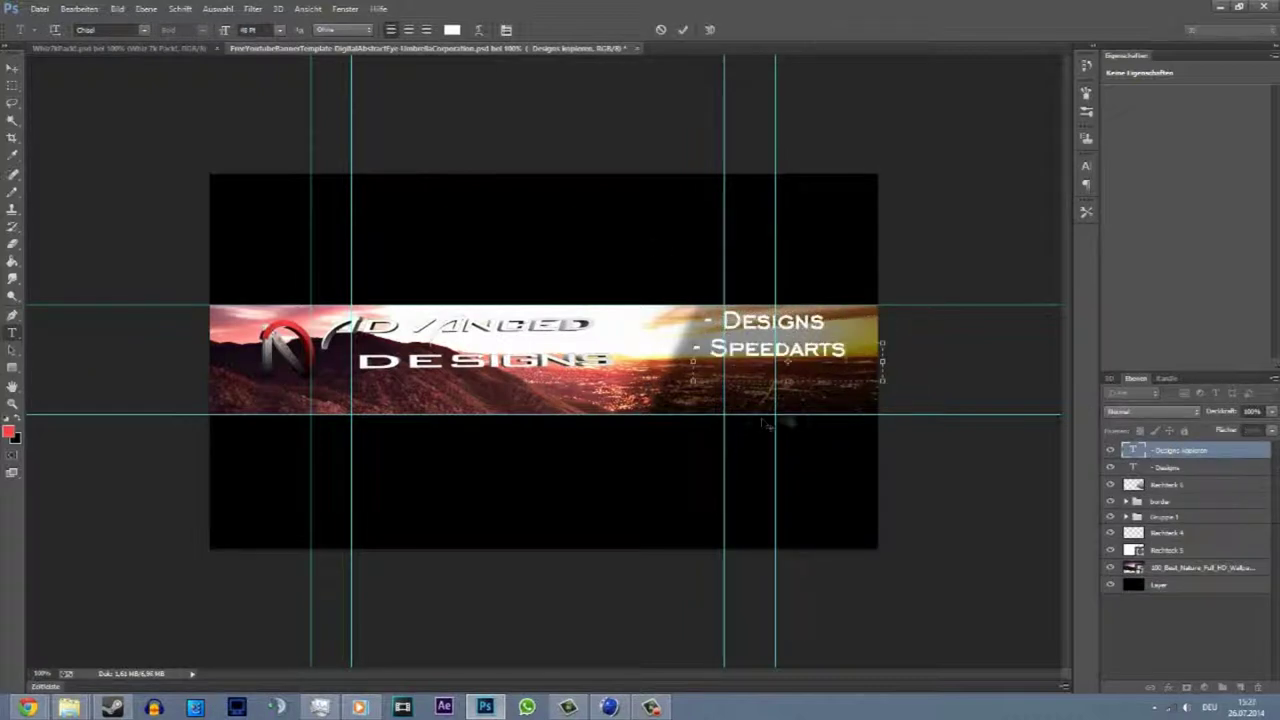
{"action": "key", "text": "ctrl+Return"}
- Duplicate again as '- Itros' and place it below '- Speedarts'
{"action": "key", "text": "ctrl+j"}
{"action": "left_click", "coordinate": [717, 348]}
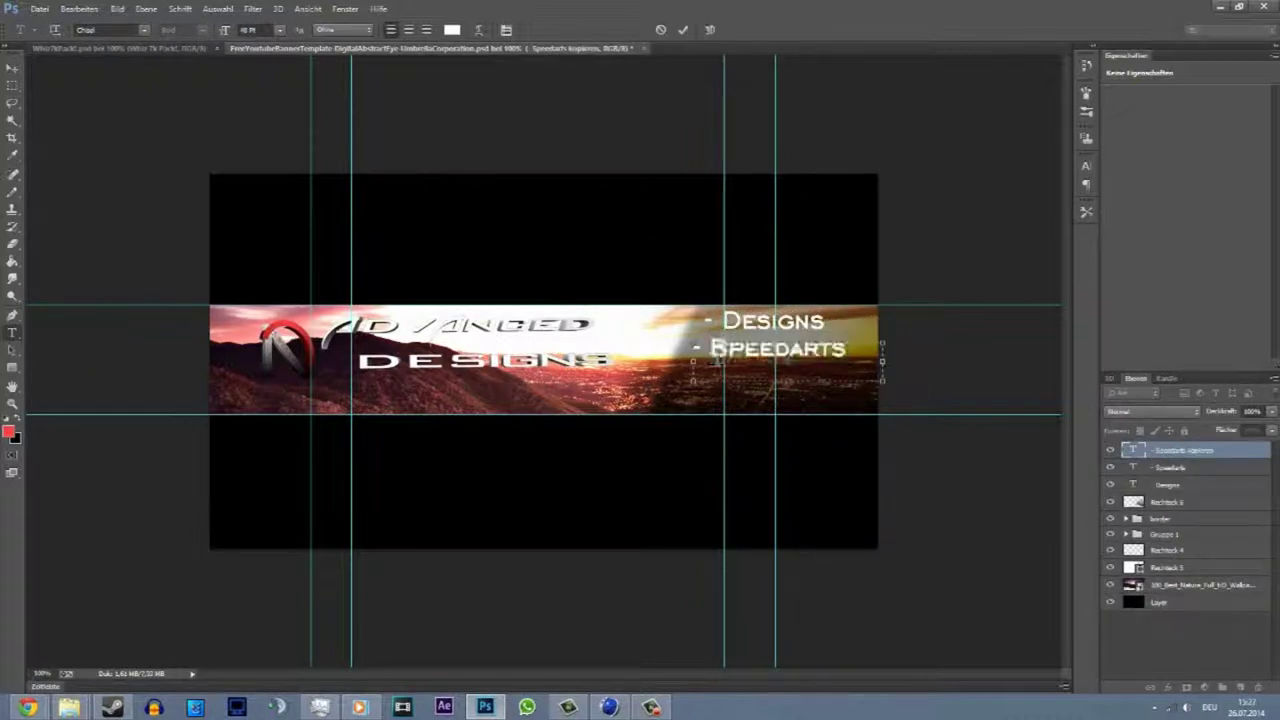
{"action": "type", "text": "Itros"}
{"action": "left_click_drag", "start_coordinate": [787, 361], "coordinate": [774, 388], "text": "ctrl"}
{"action": "left_click", "coordinate": [1201, 659]}
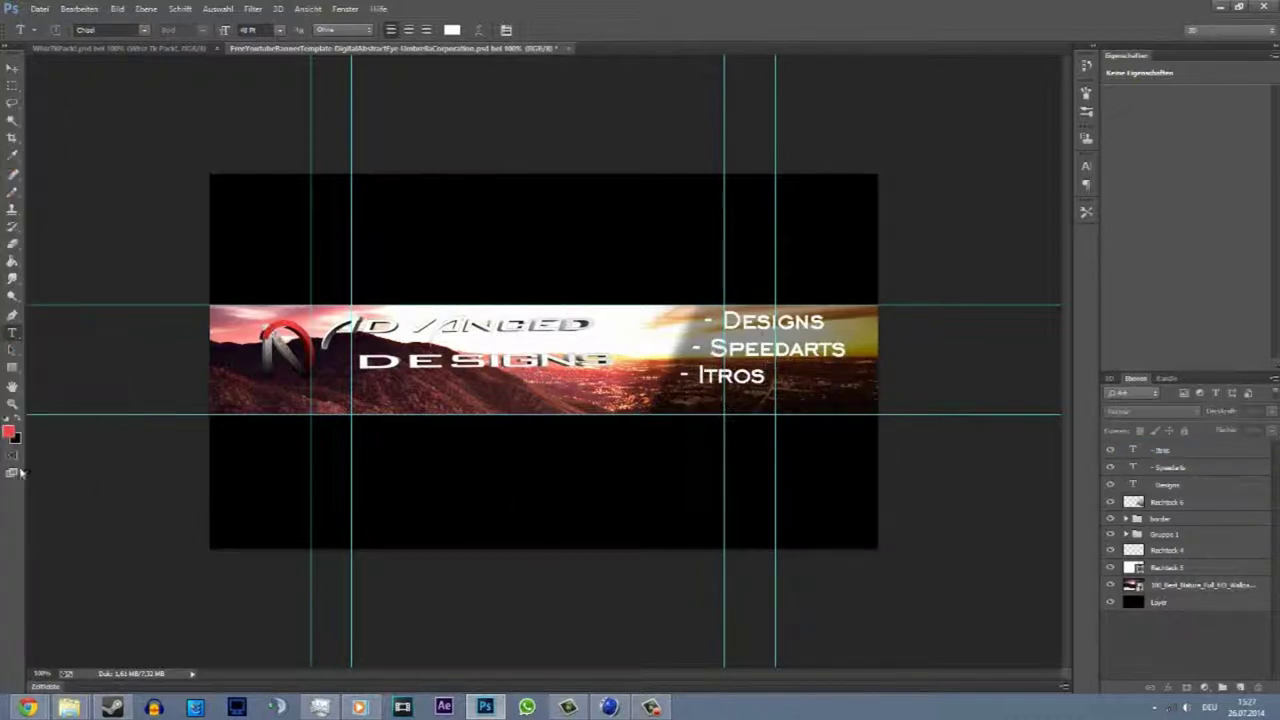
{"action": "left_click", "coordinate": [112, 48]}
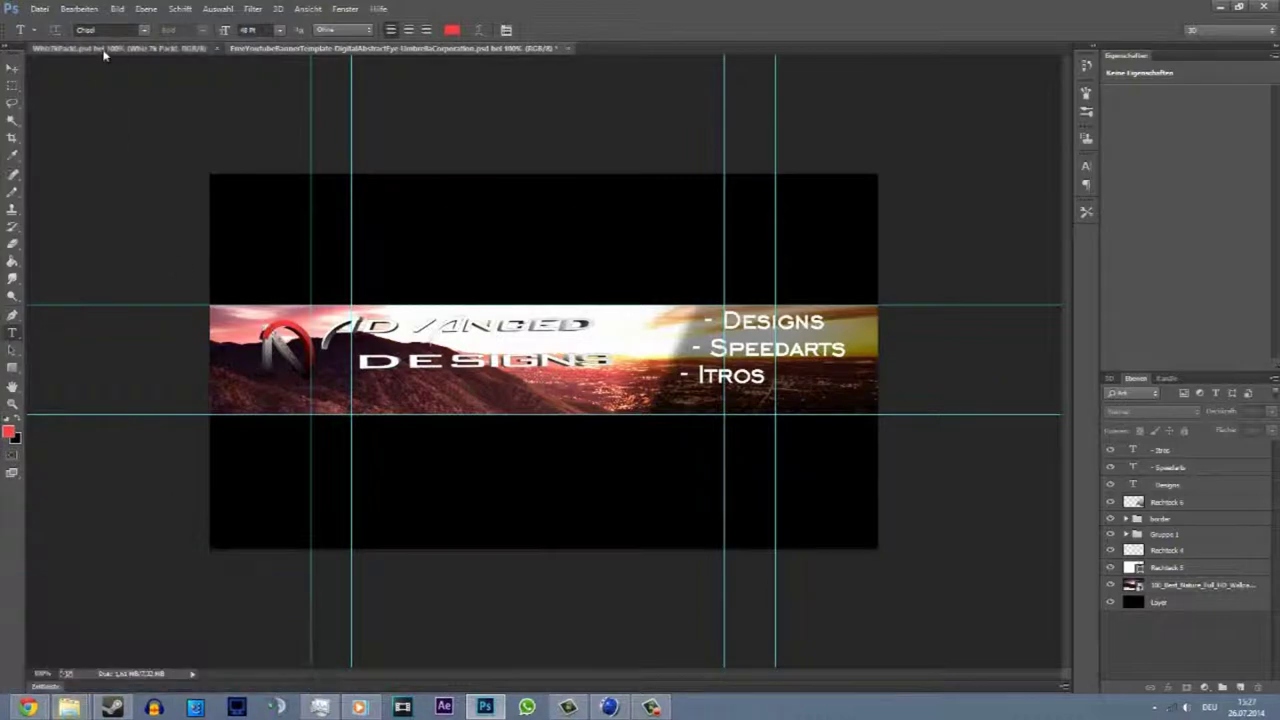
- Bring the smoke wallpaper from the Whiz 7K pack's Wallpapers group into the banner
{"action": "left_click", "coordinate": [1126, 466]}
{"action": "left_click", "coordinate": [1137, 544]}
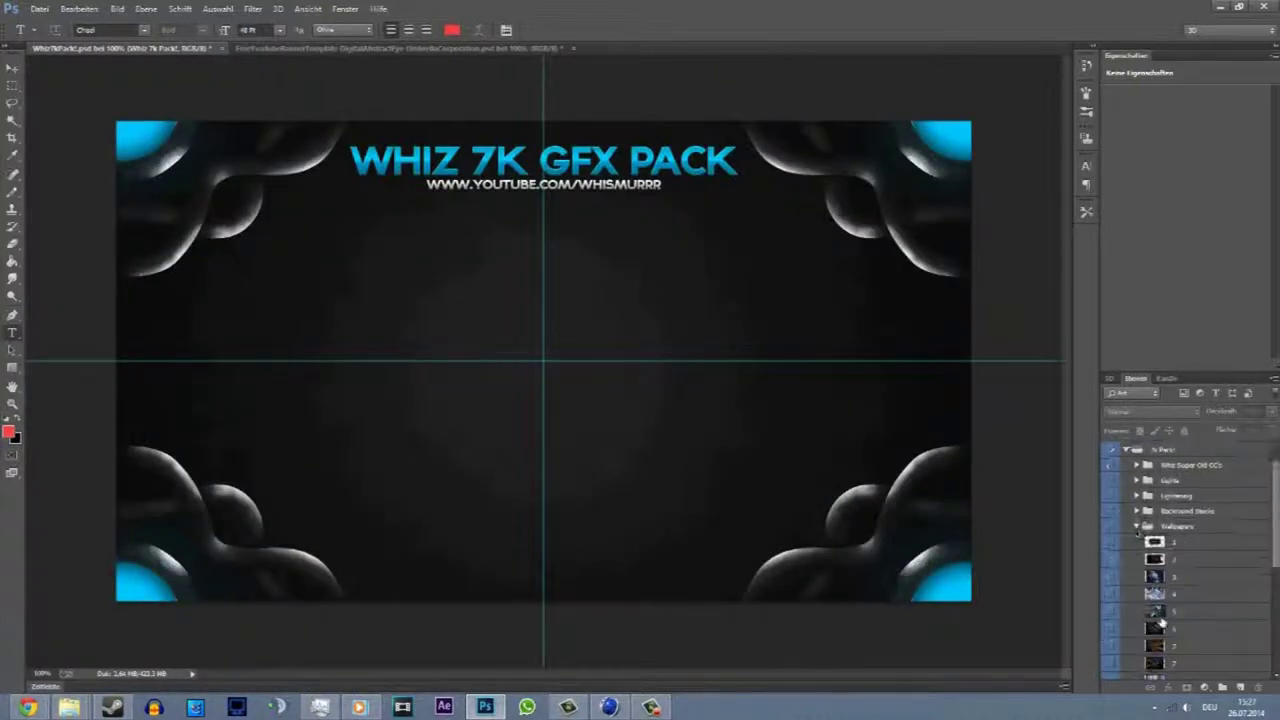
{"action": "mouse_move", "coordinate": [1109, 610]}
{"action": "left_mouse_down"}
{"action": "mouse_move", "coordinate": [1109, 549]}
{"action": "mouse_move", "coordinate": [540, 360]}
{"action": "left_mouse_up"}
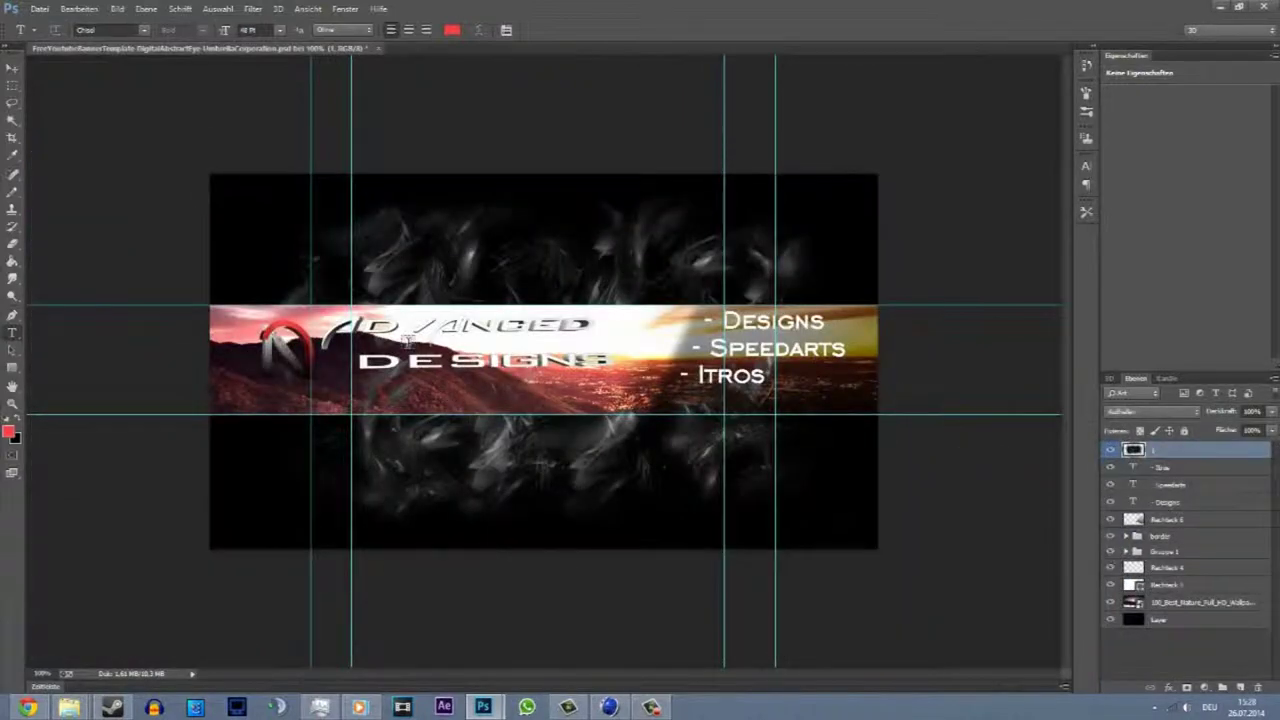
- Draw a black rectangle over the strip, group it, and blend the group with Negativ multiplizieren
{"action": "left_click", "coordinate": [12, 368]}
{"action": "left_click", "coordinate": [133, 29]}
{"action": "left_click", "coordinate": [65, 89]}
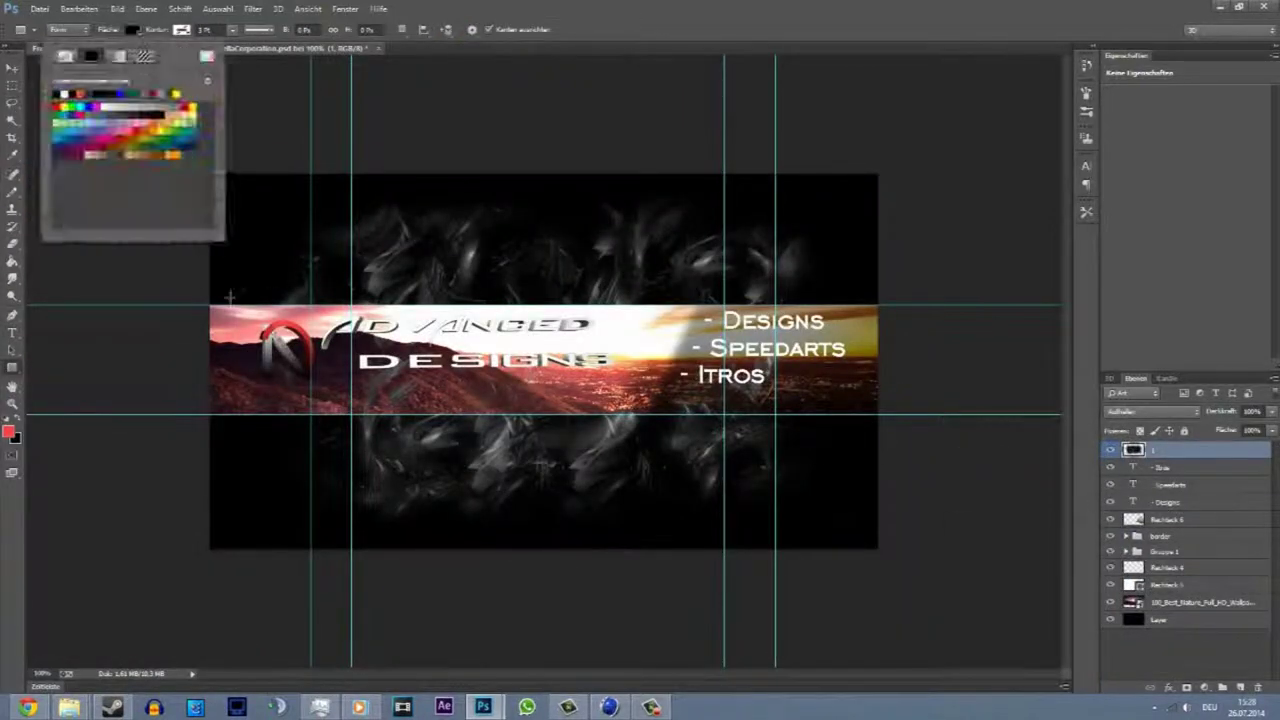
{"action": "left_click_drag", "start_coordinate": [200, 305], "coordinate": [906, 416]}
{"action": "right_click", "coordinate": [1150, 450]}
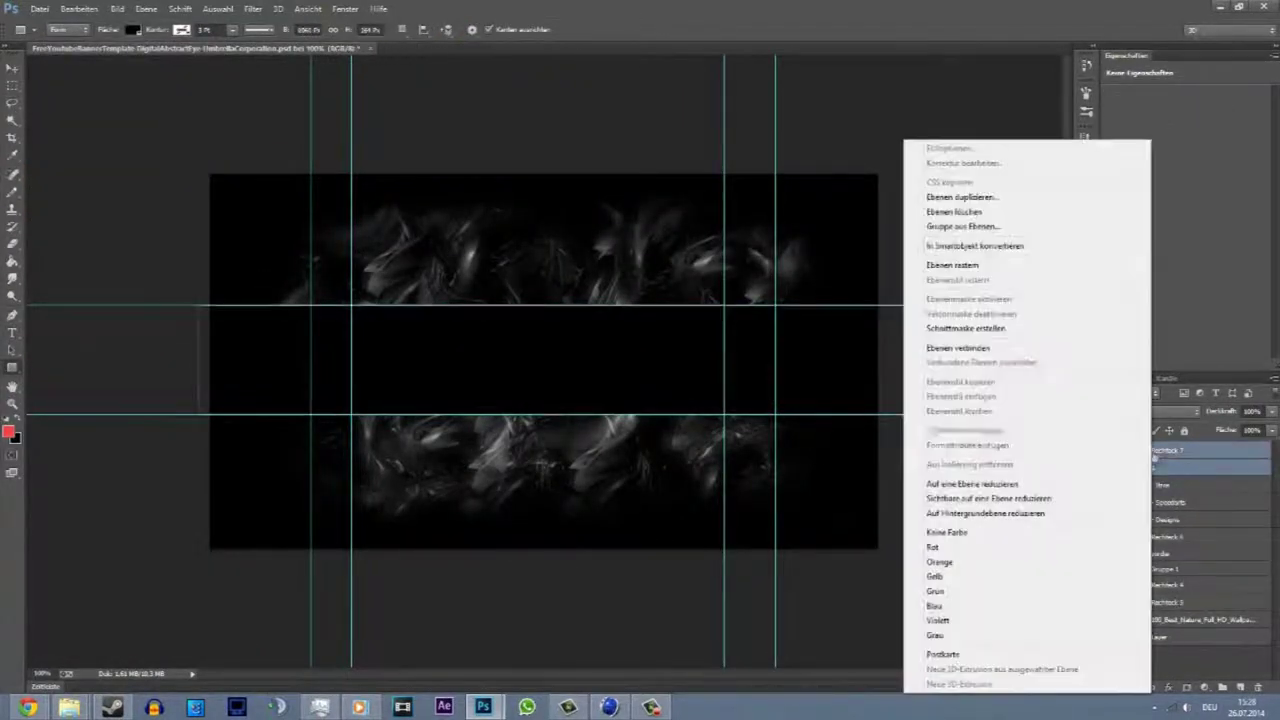
{"action": "left_click", "coordinate": [940, 223]}
{"action": "left_click", "coordinate": [1150, 411]}
{"action": "left_click", "coordinate": [1140, 157]}
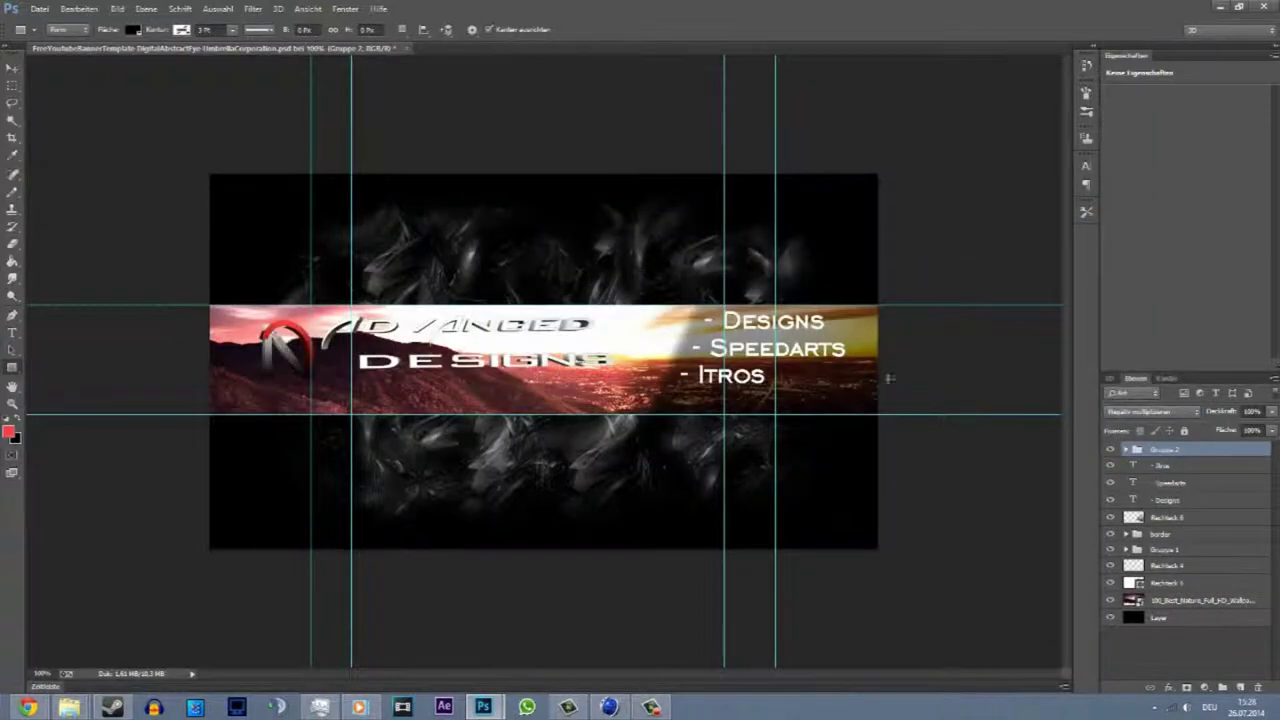
{"action": "left_click", "coordinate": [1167, 667]}
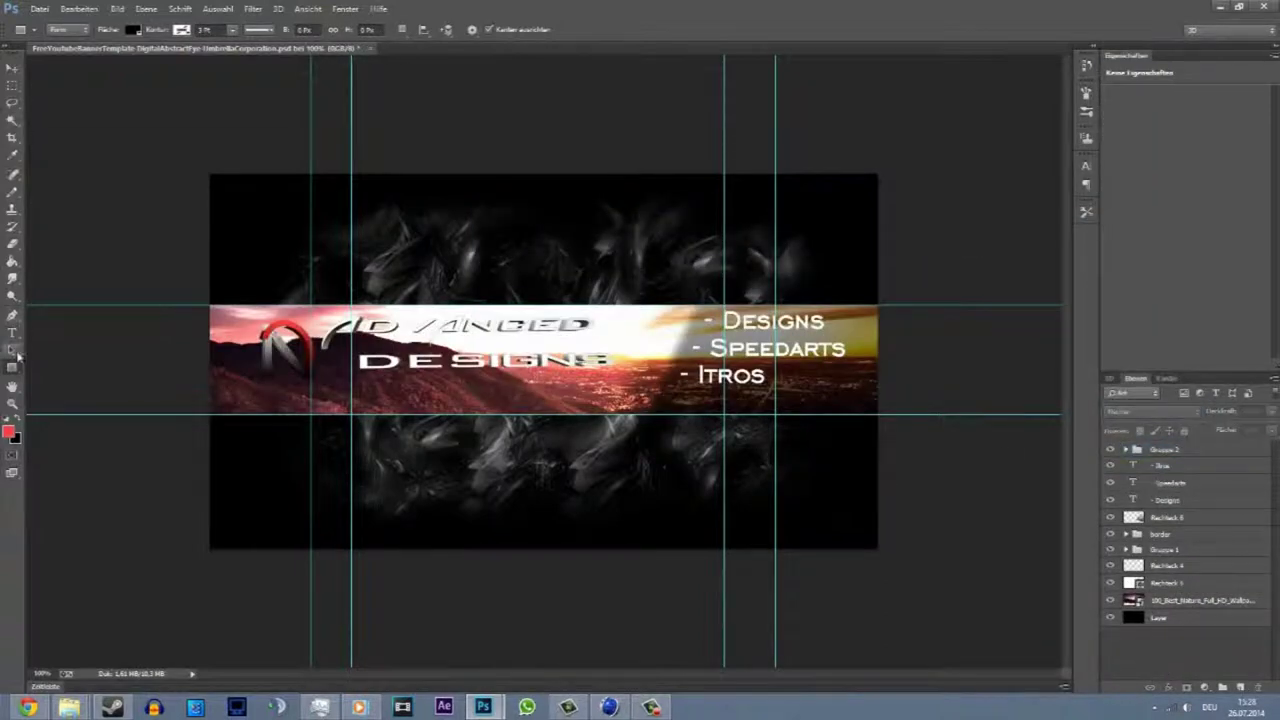
- Place the designs0001 render low on the canvas and move the ADVANCED render to the top
{"action": "left_click", "coordinate": [69, 707]}
{"action": "left_click", "coordinate": [229, 634]}
{"action": "left_click_drag", "start_coordinate": [457, 229], "coordinate": [177, 366]}
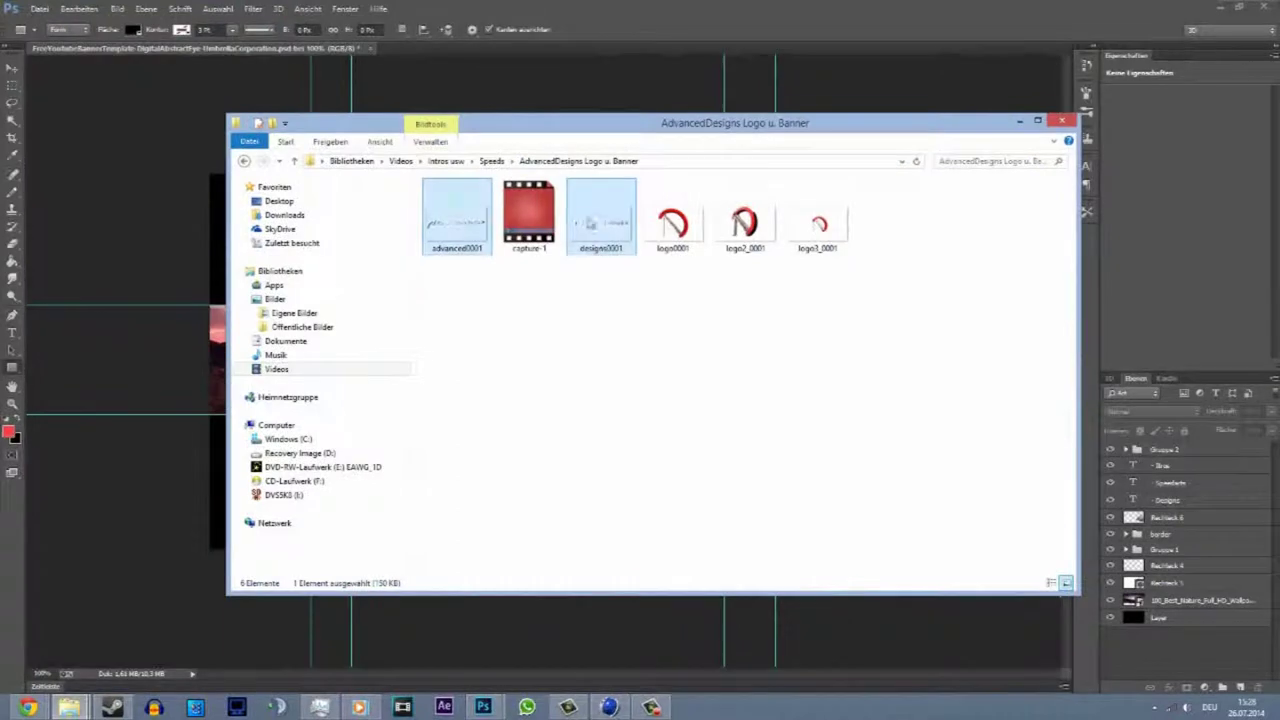
{"action": "key", "text": "Return"}
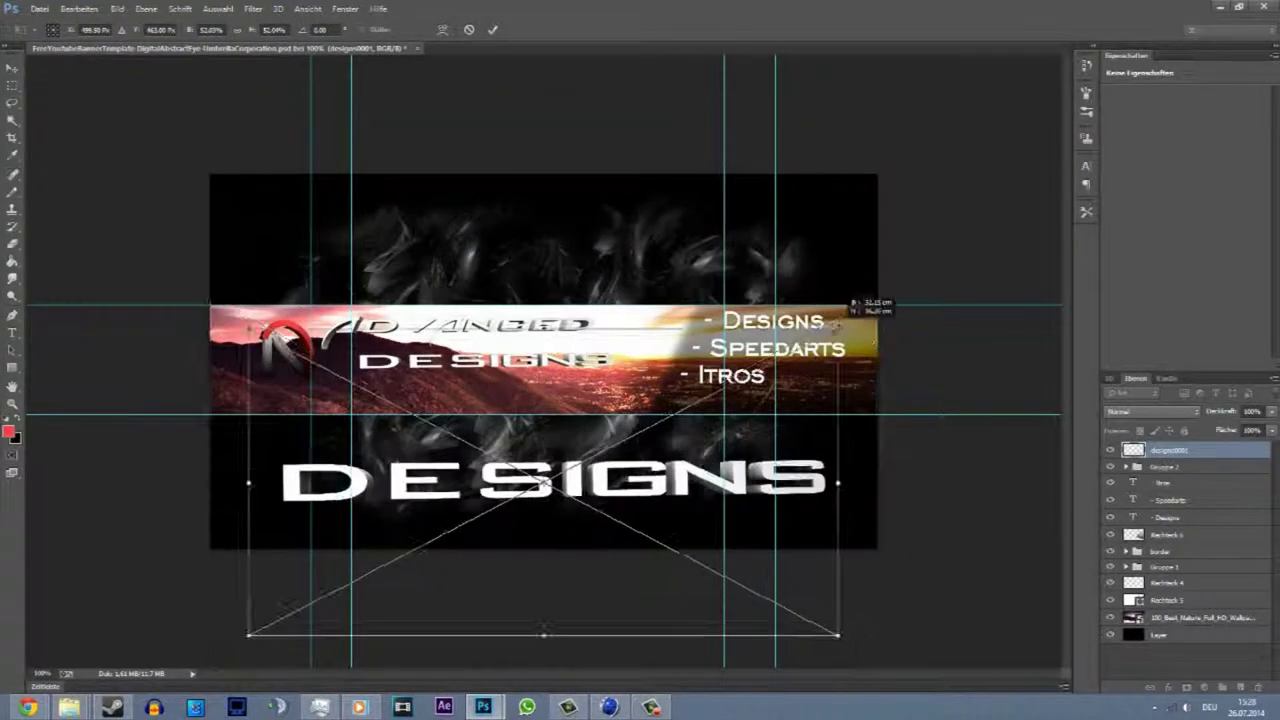
{"action": "left_click_drag", "start_coordinate": [693, 325], "coordinate": [713, 195]}
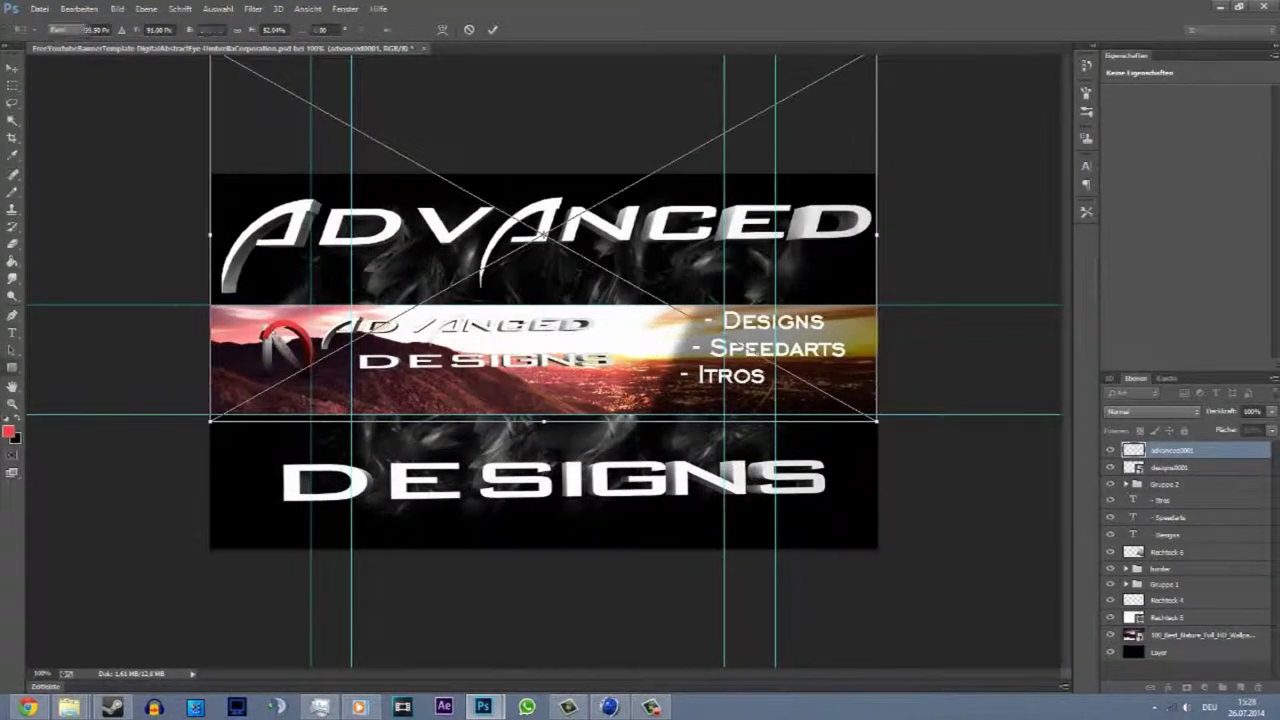
{"action": "key", "text": "Return"}
- Browse the Wallpaper Textures folder to find the Crumpled Paper texture
{"action": "left_click", "coordinate": [69, 707]}
{"action": "double_click", "coordinate": [583, 197]}
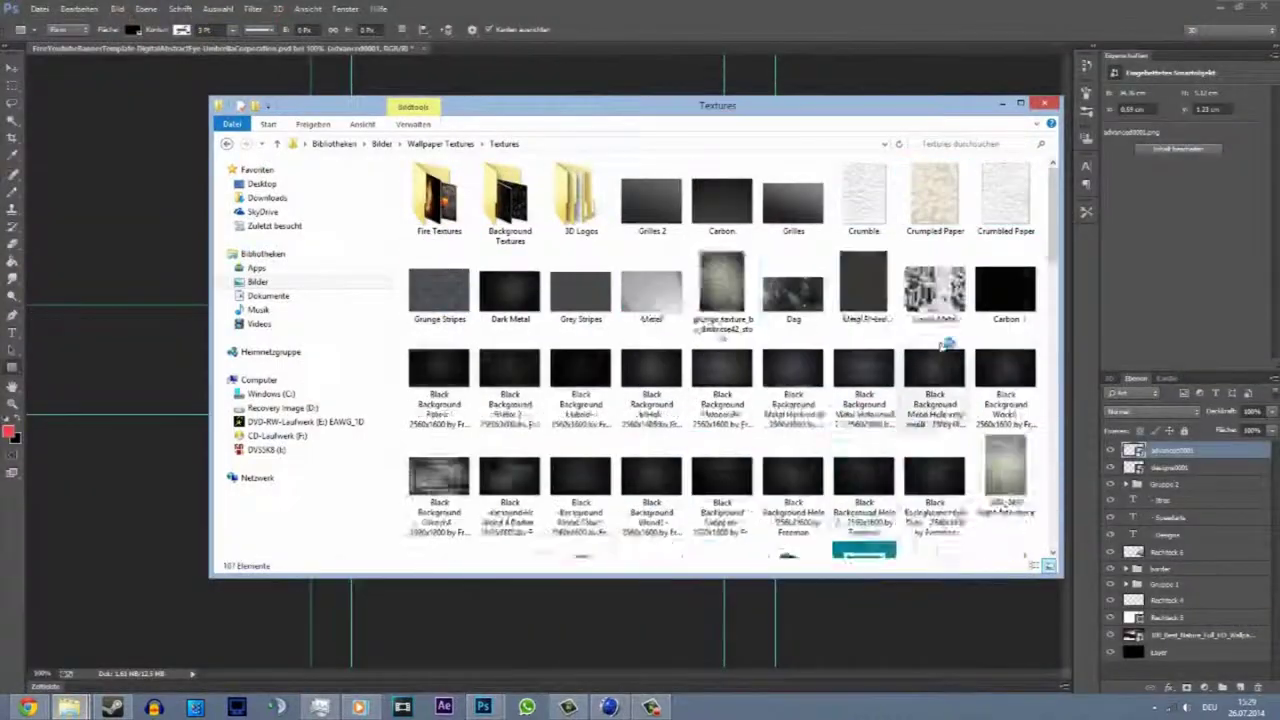
{"action": "scroll", "coordinate": [888, 430], "scroll_direction": "down", "scroll_amount": 5}
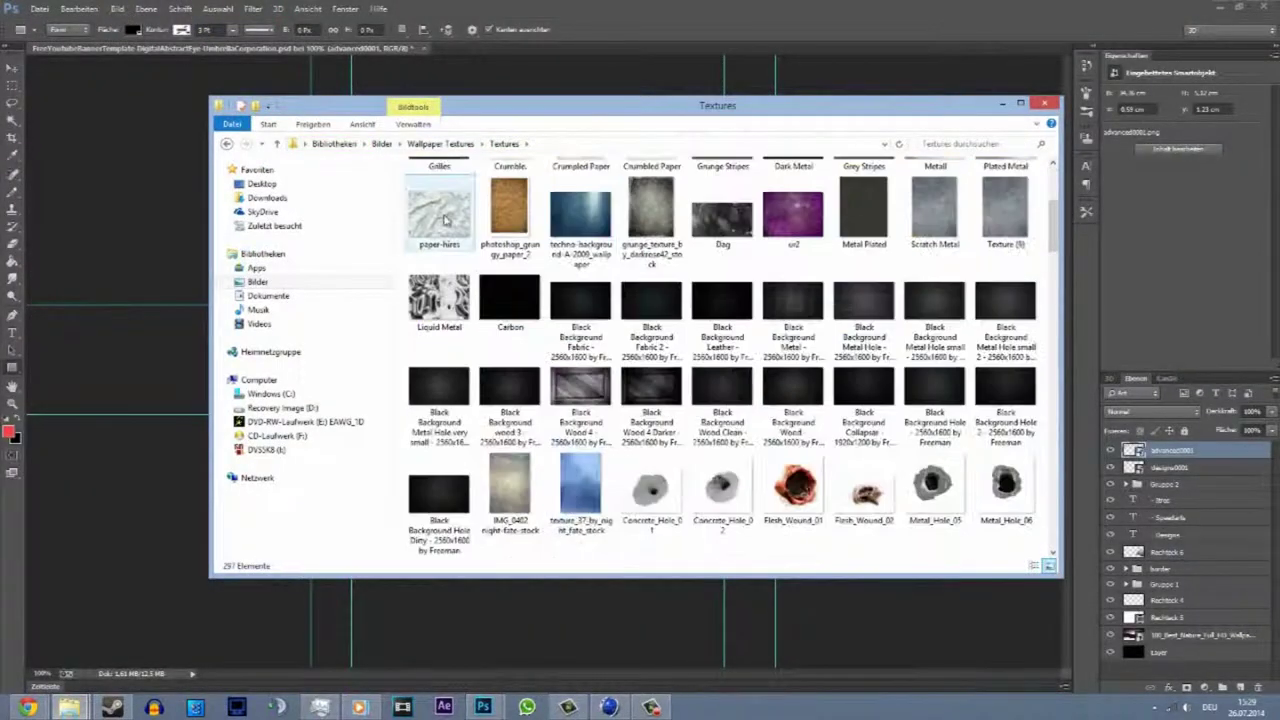
{"action": "left_click", "coordinate": [69, 707]}
{"action": "left_click", "coordinate": [69, 707]}
{"action": "scroll", "coordinate": [800, 480], "scroll_direction": "down", "scroll_amount": 5}
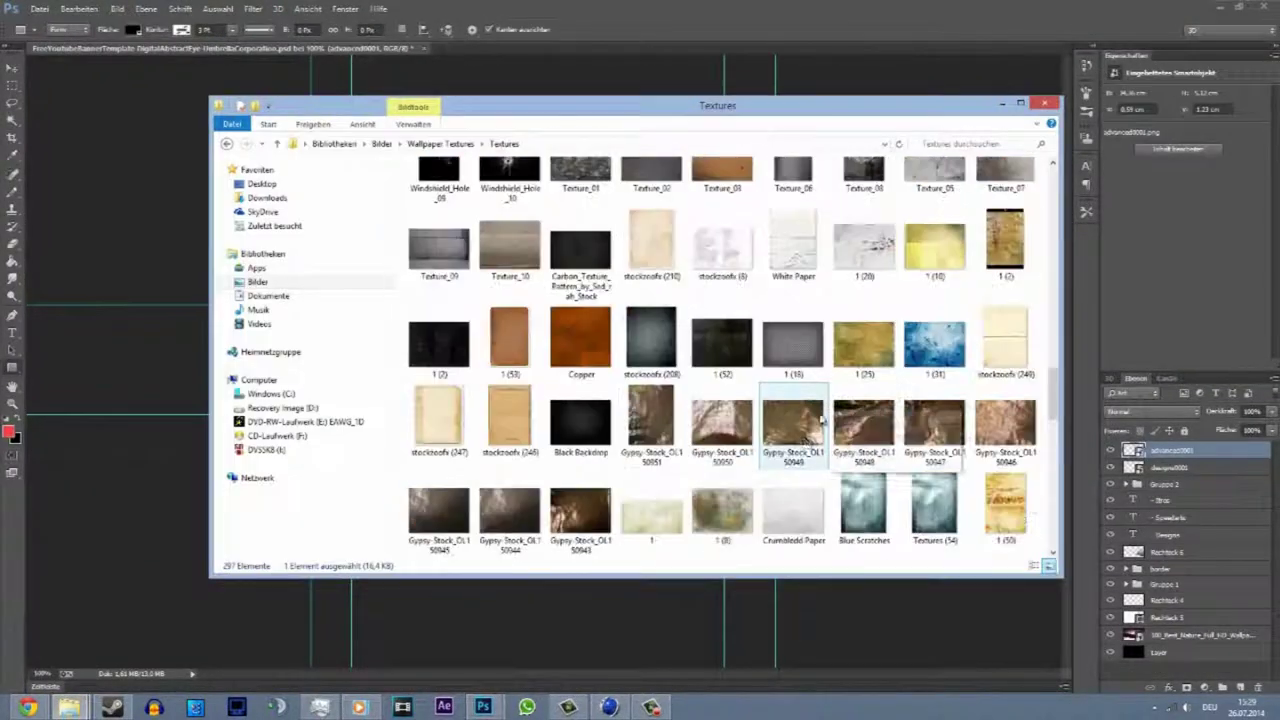
{"action": "scroll", "coordinate": [800, 490], "scroll_direction": "down", "scroll_amount": 5}
{"action": "scroll", "coordinate": [800, 503], "scroll_direction": "down", "scroll_amount": 3}
{"action": "scroll", "coordinate": [800, 503], "scroll_direction": "up", "scroll_amount": 5}
{"action": "scroll", "coordinate": [800, 503], "scroll_direction": "up", "scroll_amount": 5}
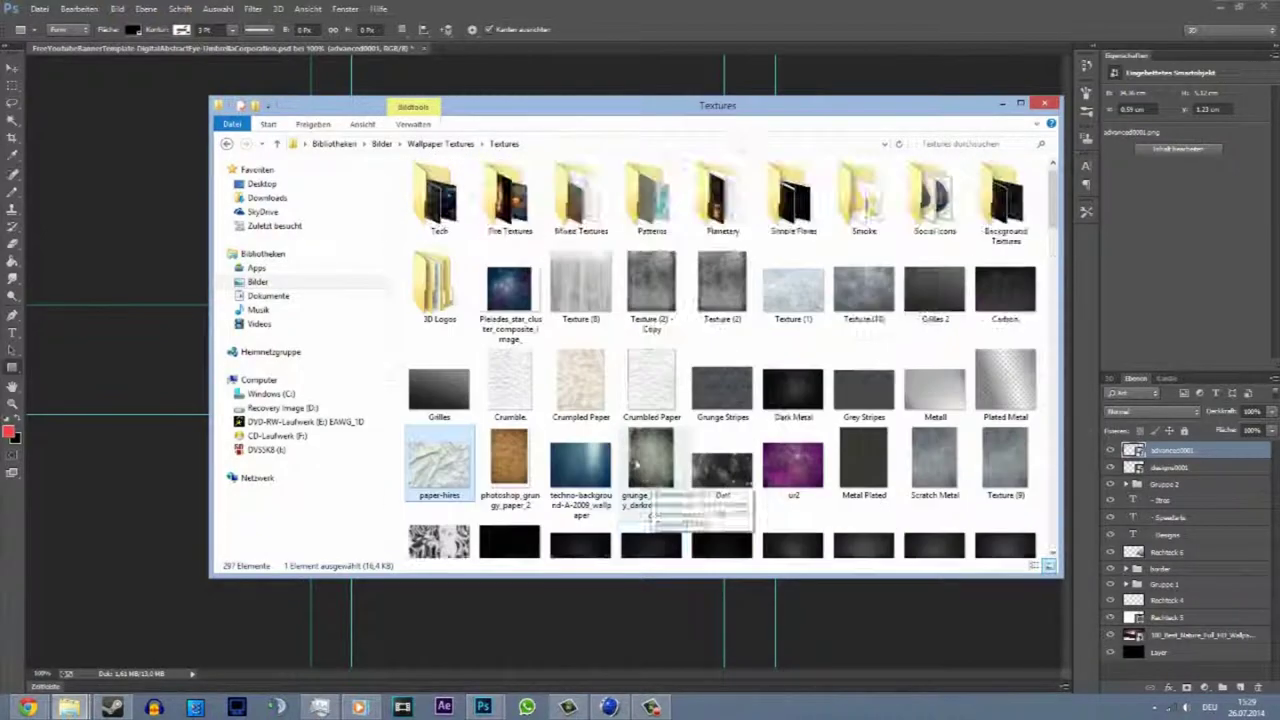
- Stretch the Crumpled Paper texture over DESIGNS and give it a darkening blend mode
{"action": "left_click_drag", "start_coordinate": [437, 522], "coordinate": [543, 360]}
{"action": "left_click_drag", "start_coordinate": [640, 380], "coordinate": [640, 463]}
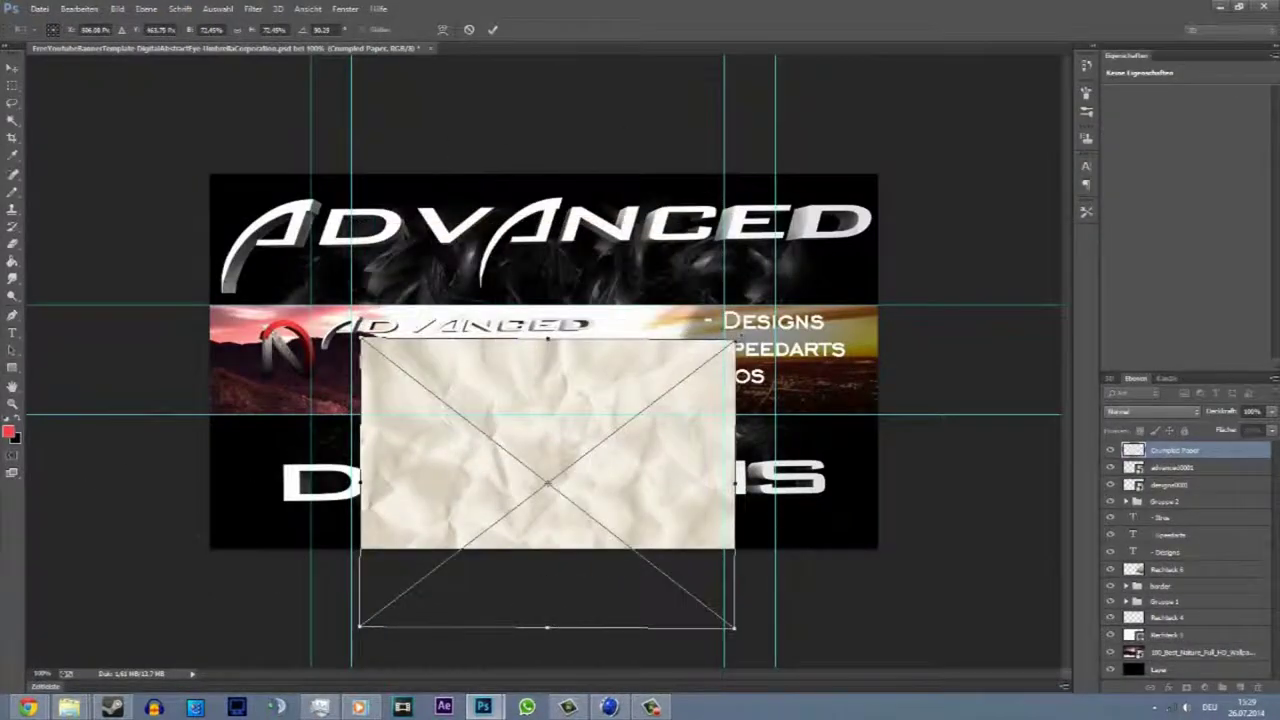
{"action": "left_click_drag", "start_coordinate": [357, 343], "coordinate": [257, 414]}
{"action": "left_click_drag", "start_coordinate": [737, 550], "coordinate": [837, 550]}
{"action": "left_click", "coordinate": [1150, 411]}
{"action": "left_click", "coordinate": [1120, 126]}
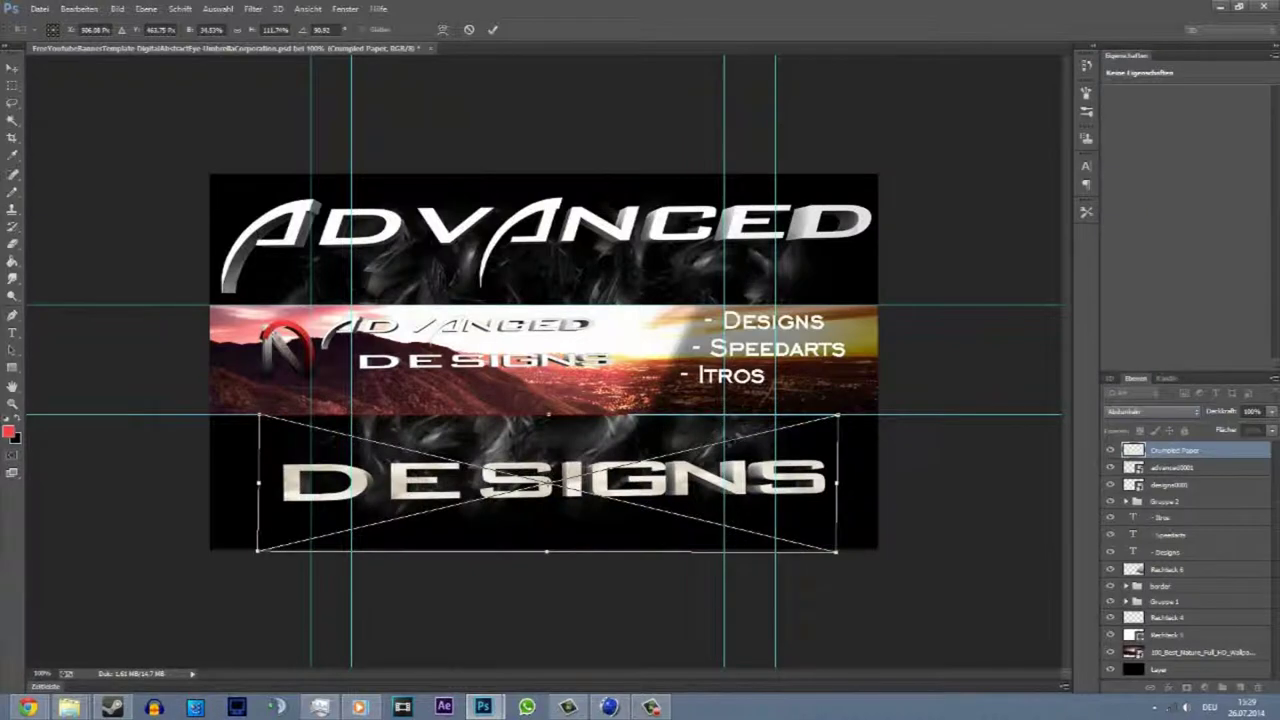
- Cover the top ADVANCED band with a grey stone pattern rectangle blended as Abdunkeln
{"action": "key", "text": "Return"}
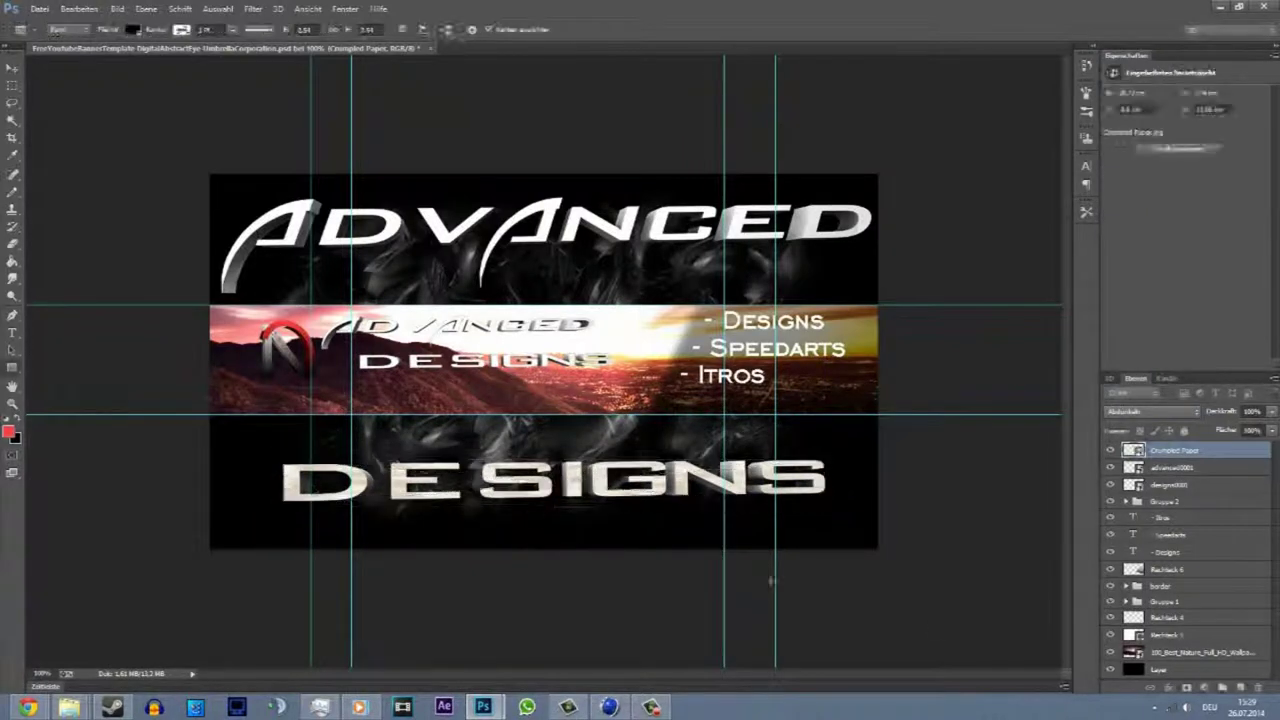
{"action": "key", "text": "alt+bracketleft"}
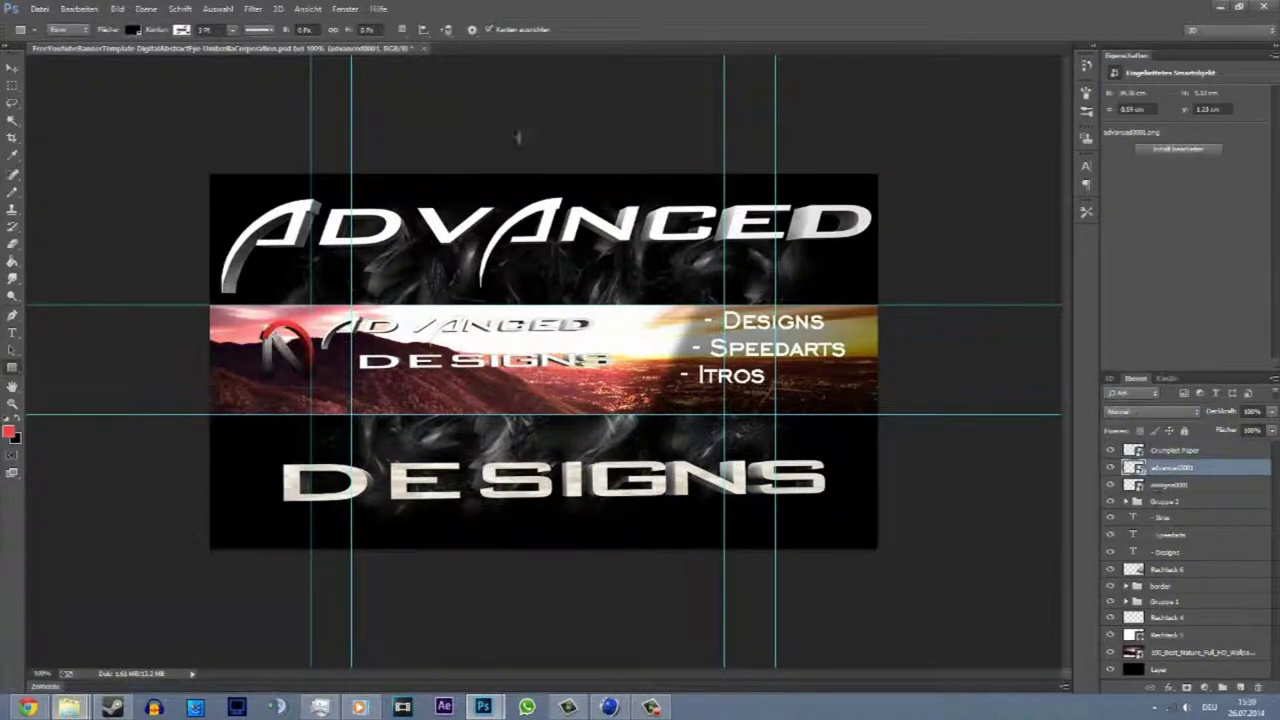
{"action": "left_click", "coordinate": [133, 29]}
{"action": "left_click", "coordinate": [143, 56]}
{"action": "left_click", "coordinate": [126, 103]}
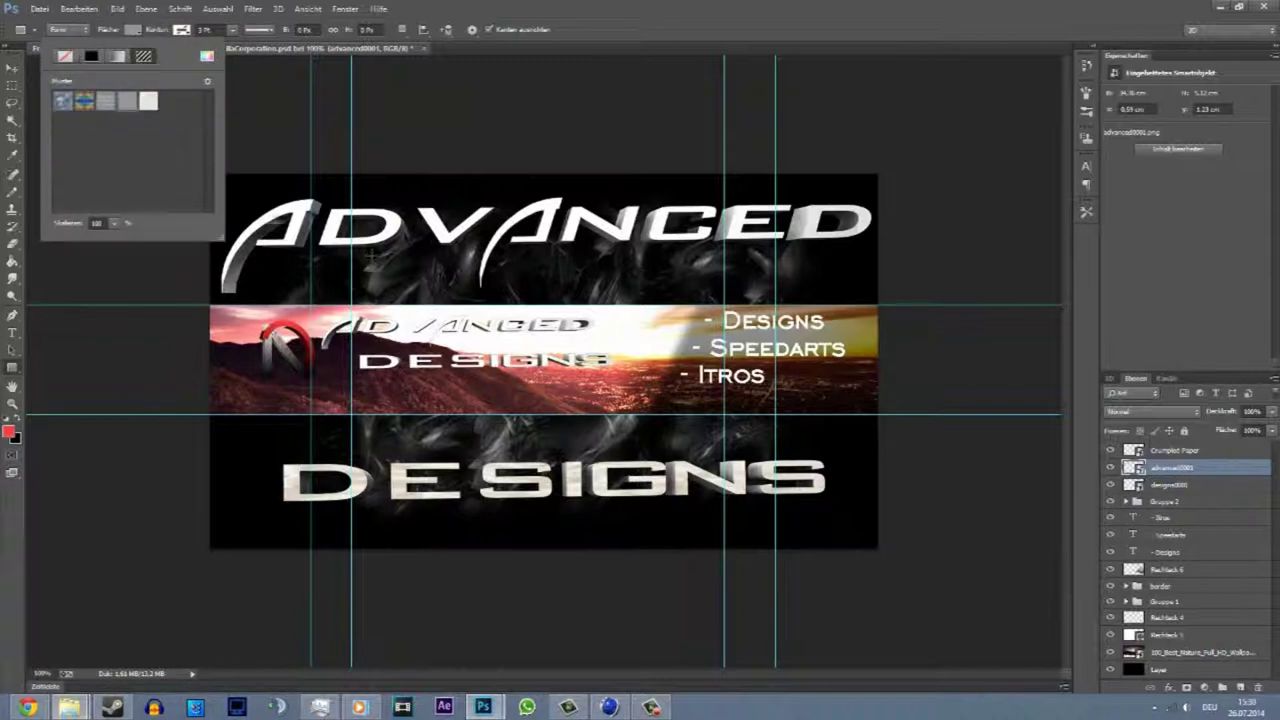
{"action": "left_click_drag", "start_coordinate": [216, 164], "coordinate": [882, 304]}
{"action": "key", "text": "v"}
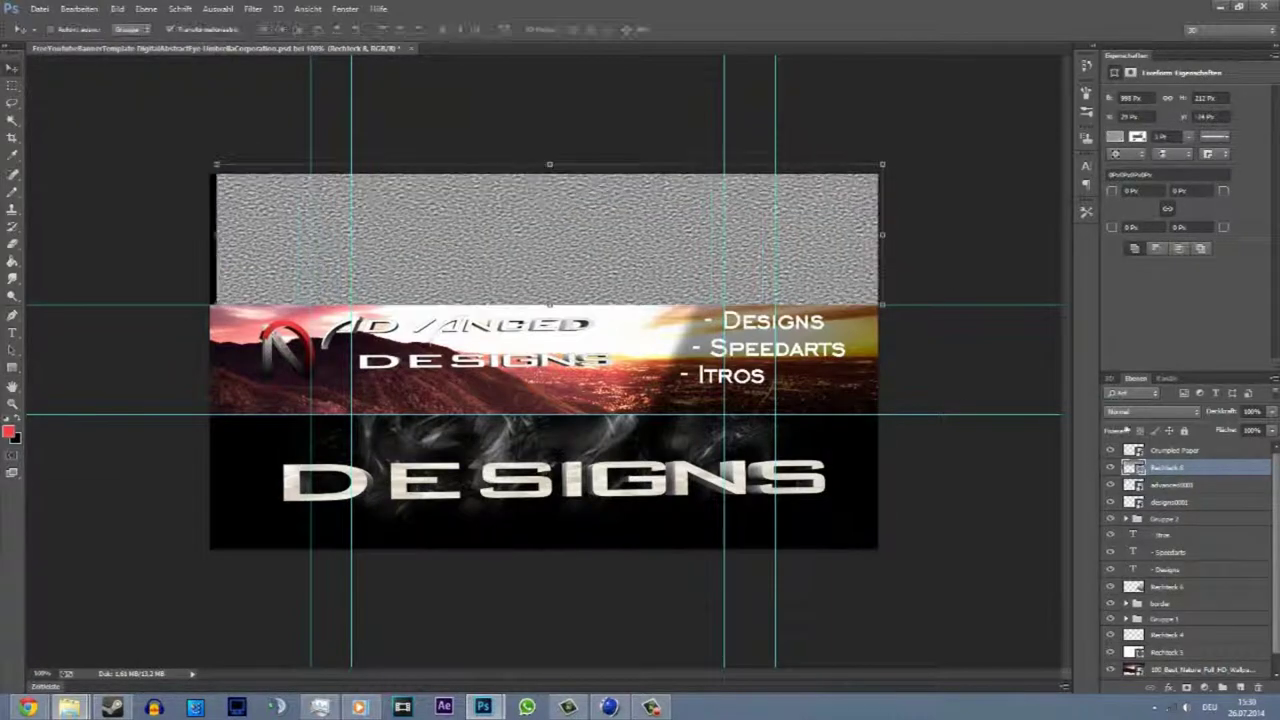
{"action": "left_click", "coordinate": [1150, 411]}
{"action": "left_click", "coordinate": [1118, 102]}
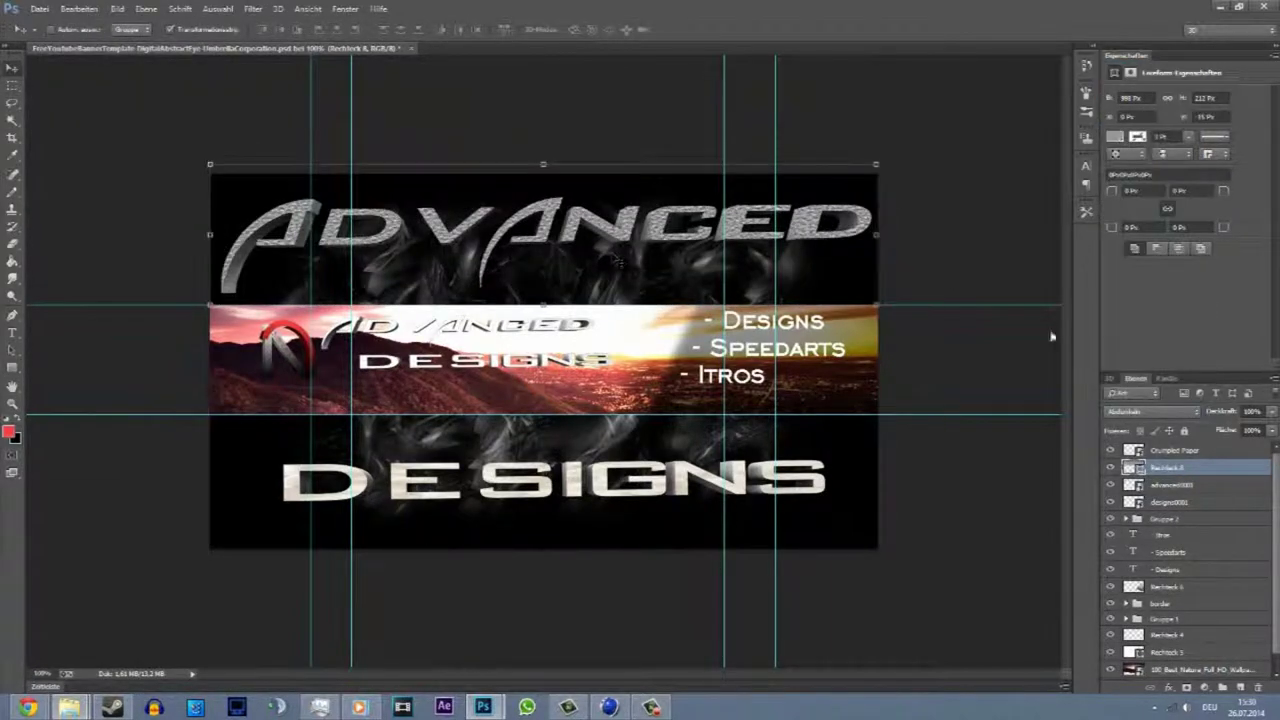
- Duplicate the white light band layer and start transforming the copy
{"action": "left_click", "coordinate": [1166, 586]}
{"action": "key", "text": "ctrl+j"}
{"action": "key", "text": "ctrl+t"}
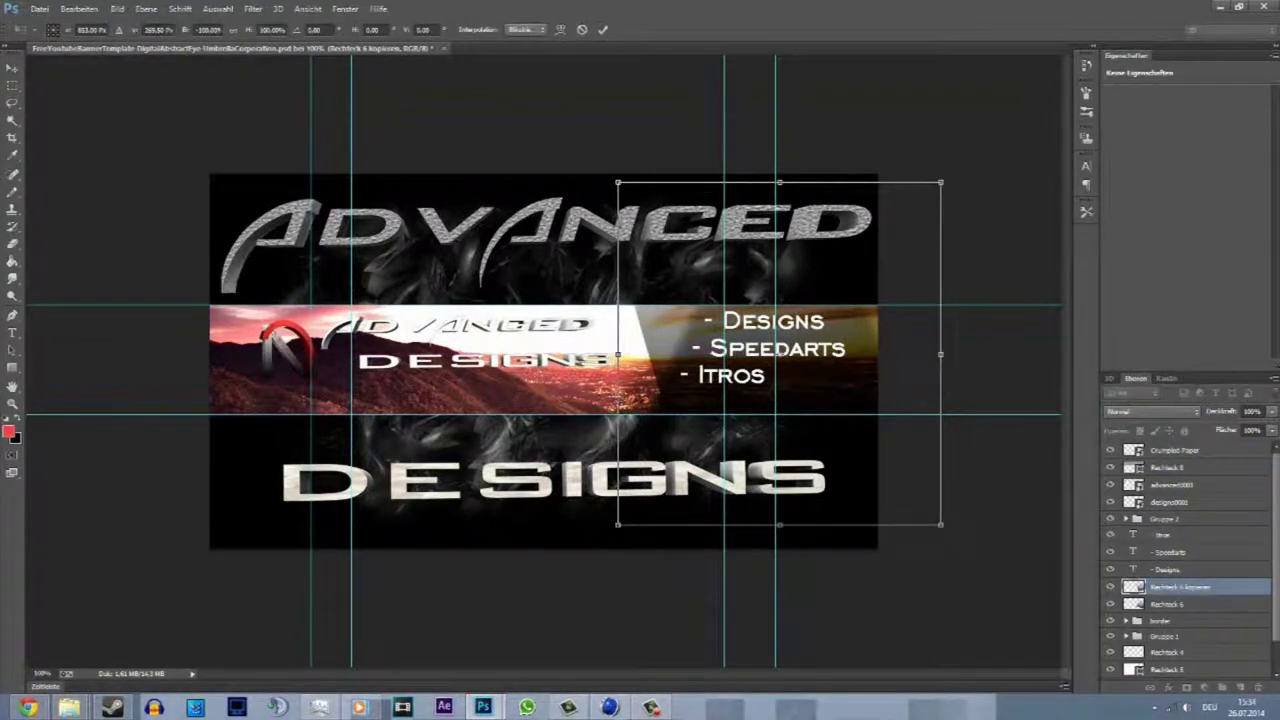
- Flip the light band copy vertically to the strip's left and move Gruppe 2 to the top
{"action": "left_click_drag", "start_coordinate": [779, 185], "coordinate": [777, 514]}
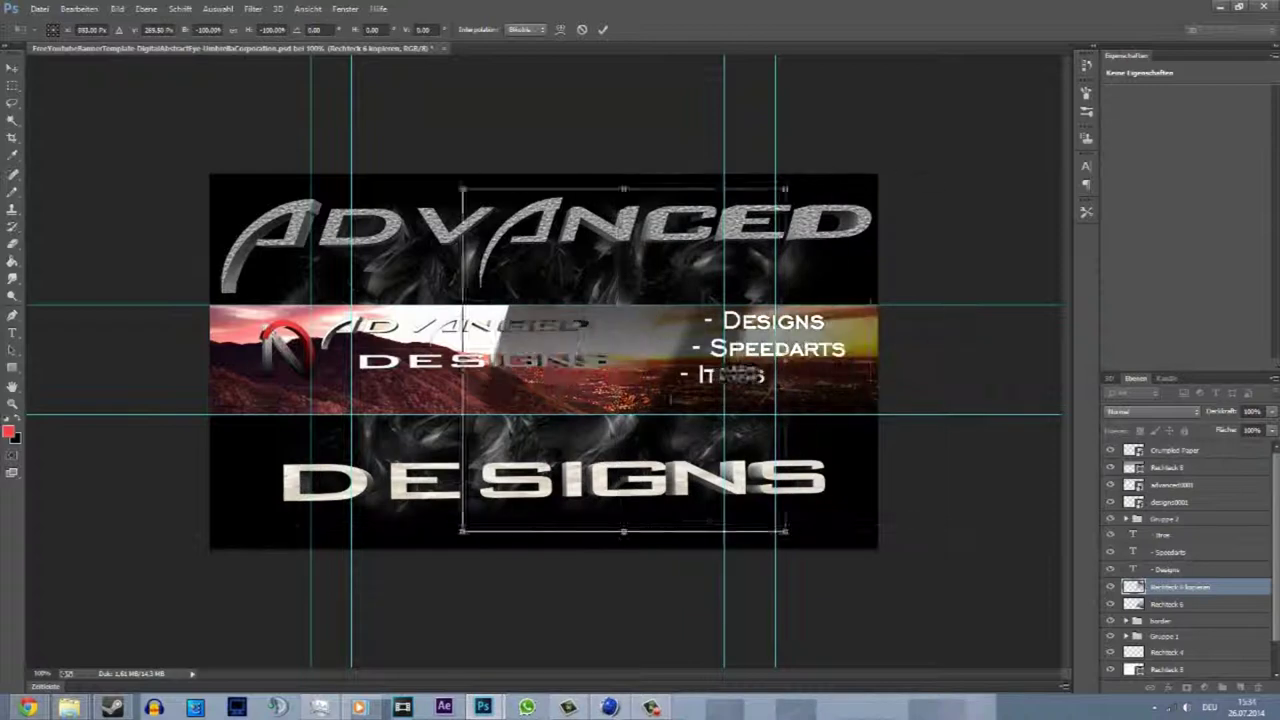
{"action": "mouse_move", "coordinate": [760, 400]}
{"action": "left_mouse_down"}
{"action": "mouse_move", "coordinate": [358, 356]}
{"action": "mouse_move", "coordinate": [300, 395]}
{"action": "left_mouse_up"}
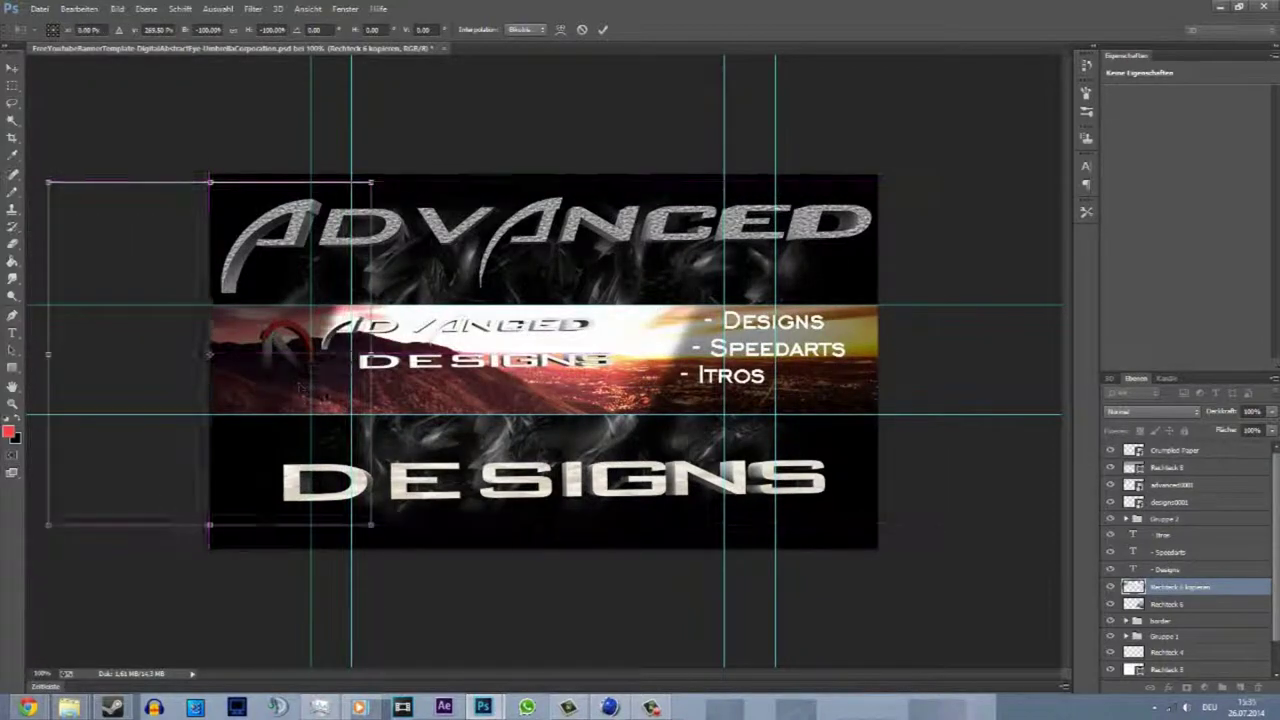
{"action": "key", "text": "Return"}
{"action": "key", "text": "z"}
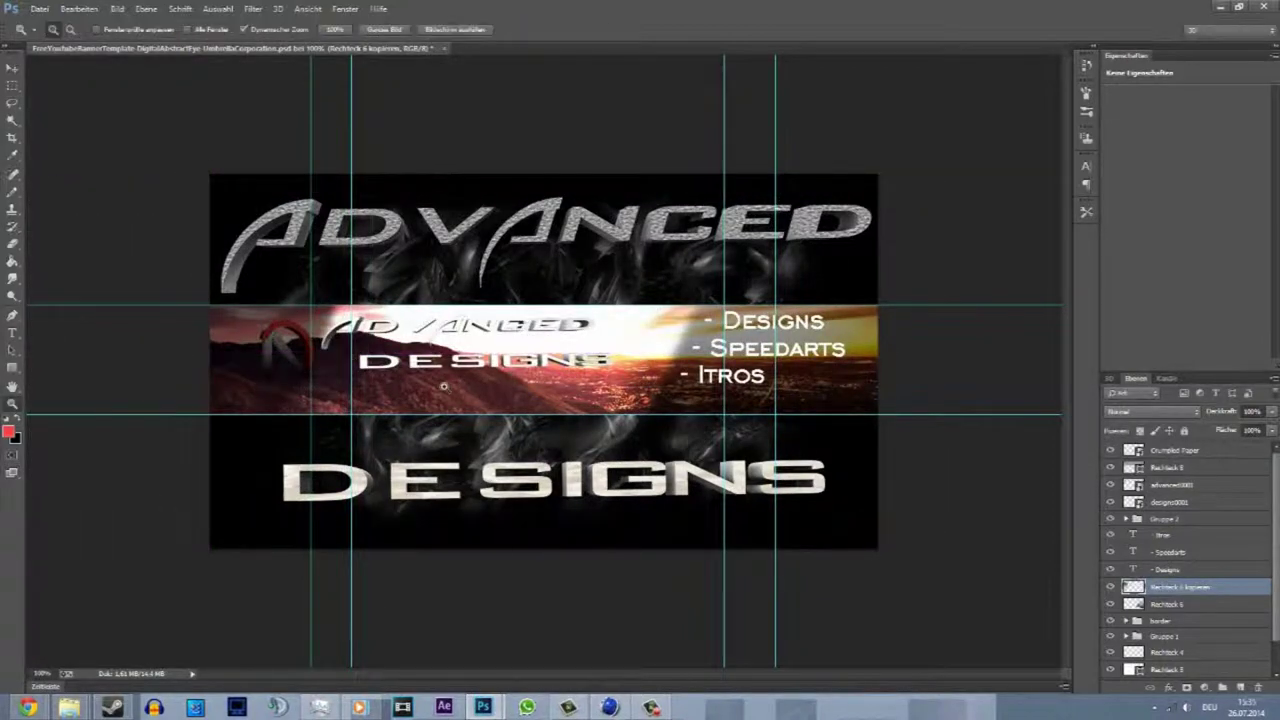
{"action": "left_click", "coordinate": [1160, 522]}
{"action": "left_click_drag", "start_coordinate": [1212, 450], "coordinate": [1215, 447]}
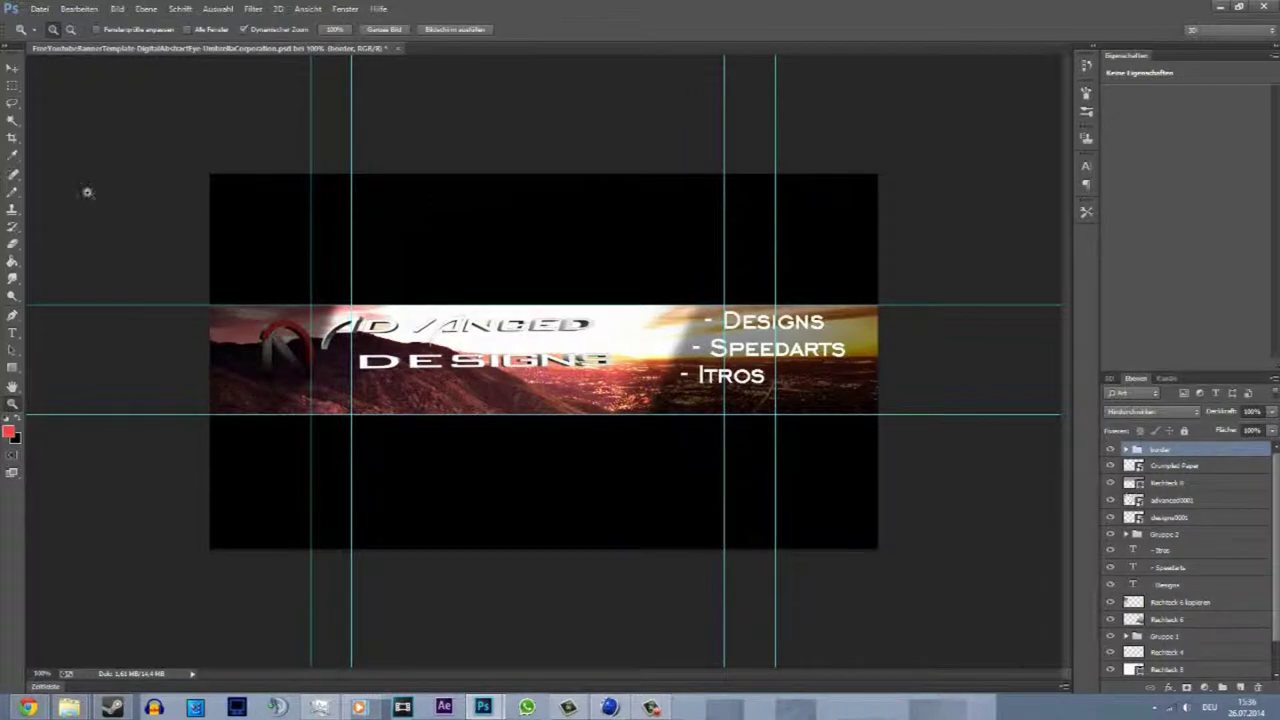
- Expand Gruppe 1 and select the advanced0001 and designs0001 lettering layers
{"action": "left_click", "coordinate": [12, 244]}
{"action": "left_click", "coordinate": [1171, 499]}
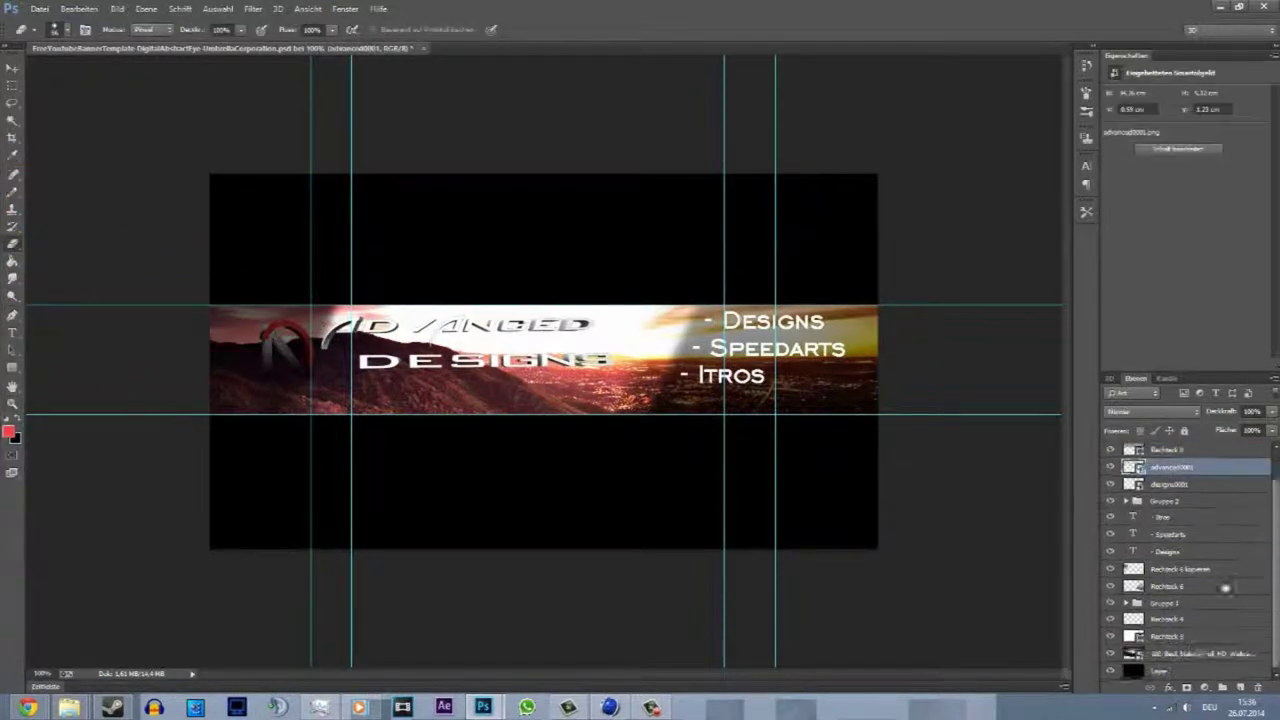
{"action": "double_click", "coordinate": [1140, 520]}
{"action": "key", "text": "Return"}
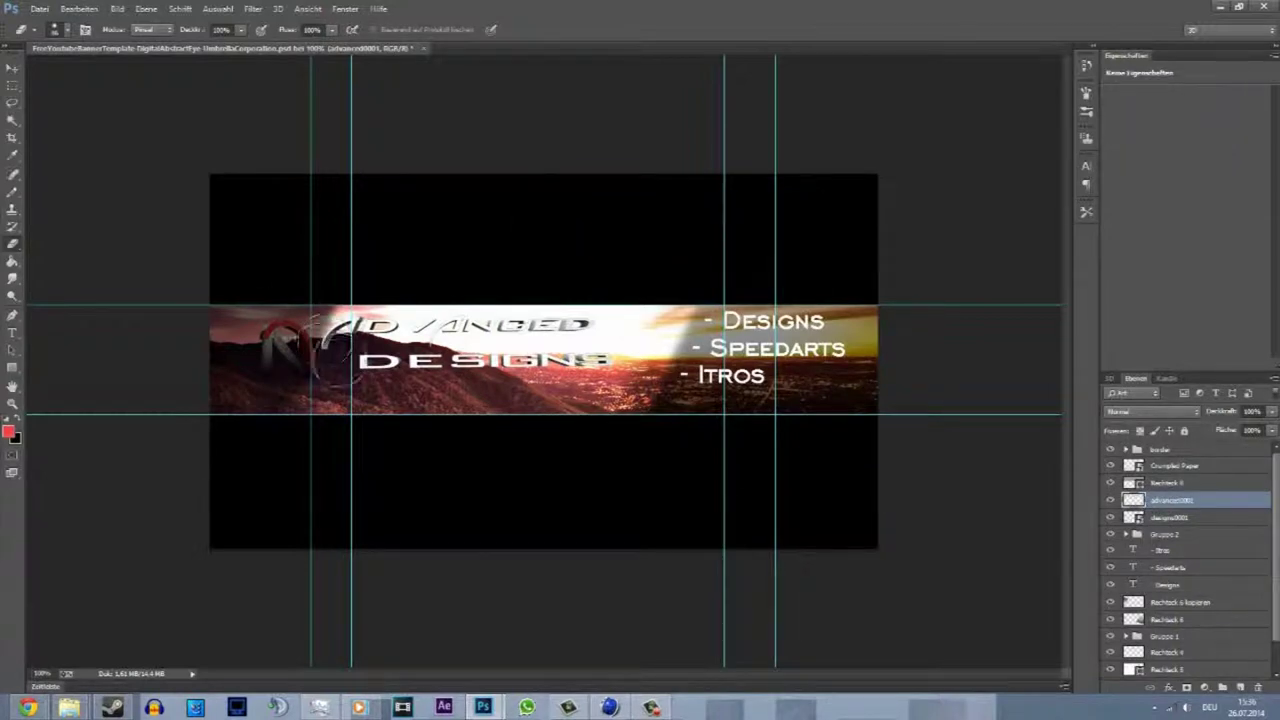
{"action": "left_click", "coordinate": [1126, 636]}
{"action": "scroll", "coordinate": [1150, 624], "scroll_direction": "down", "scroll_amount": 1}
{"action": "left_click", "coordinate": [1178, 638]}
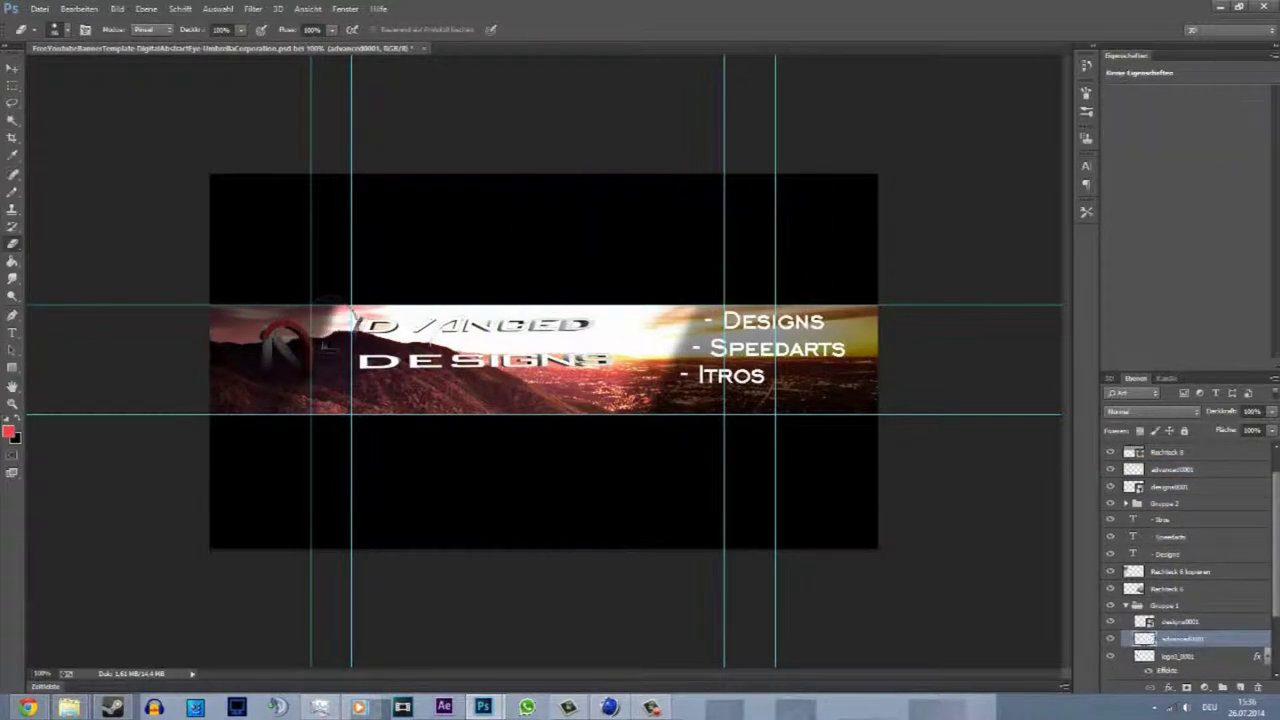
{"action": "key", "text": "alt+bracketright"}
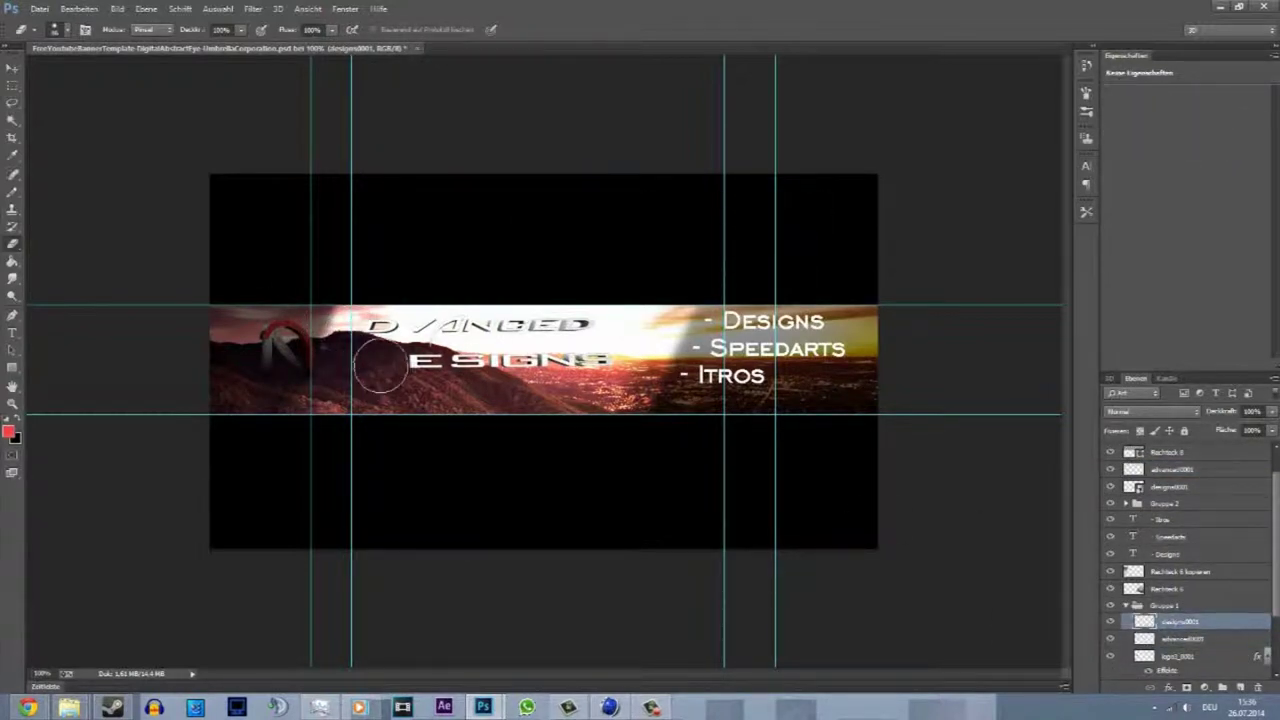
- Shift the ESIGNS lettering left and hide the mirrored light band copy
{"action": "key", "text": "v"}
{"action": "left_click_drag", "start_coordinate": [518, 330], "coordinate": [365, 328]}
{"action": "left_click", "coordinate": [1178, 638]}
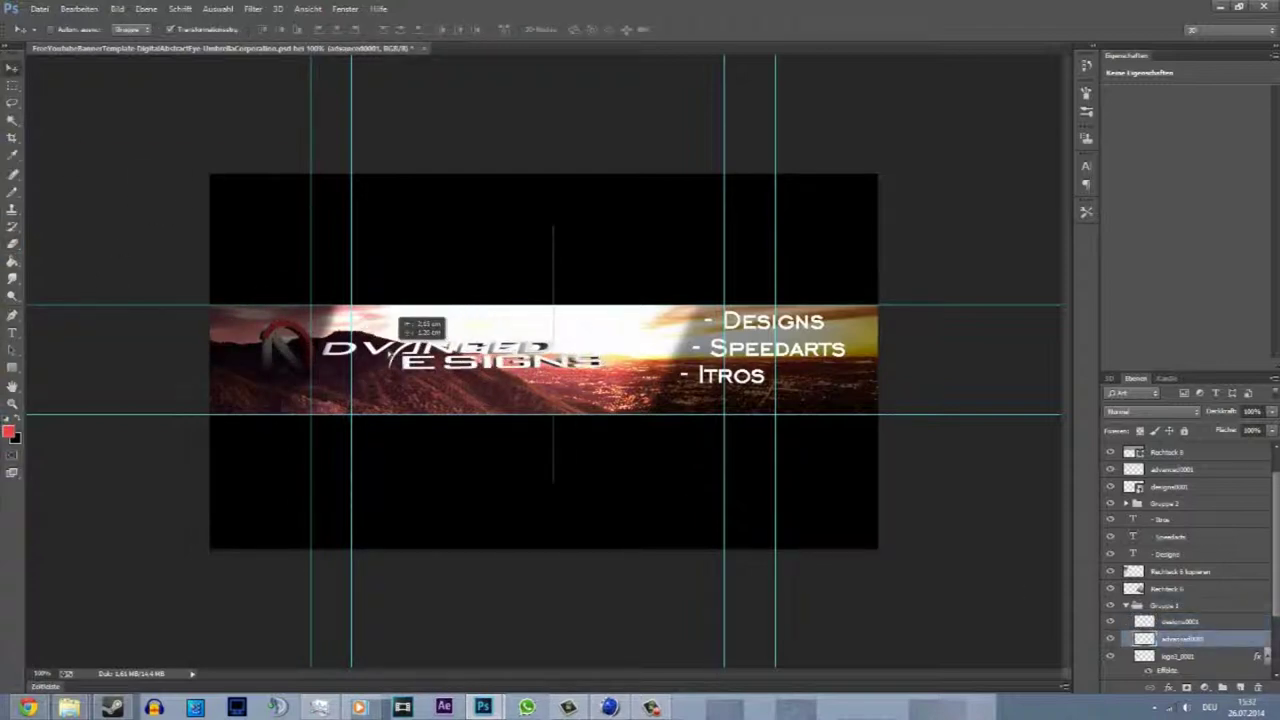
{"action": "left_click", "coordinate": [1110, 602]}
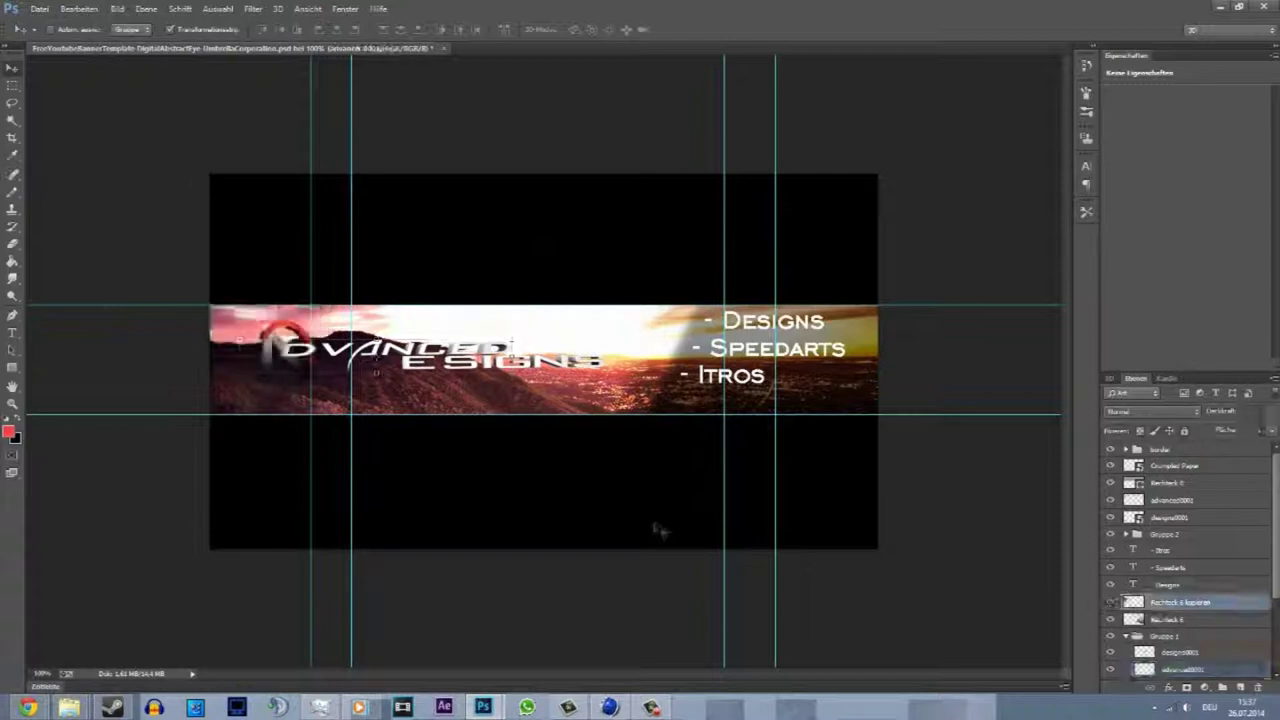
{"action": "key", "text": "e"}
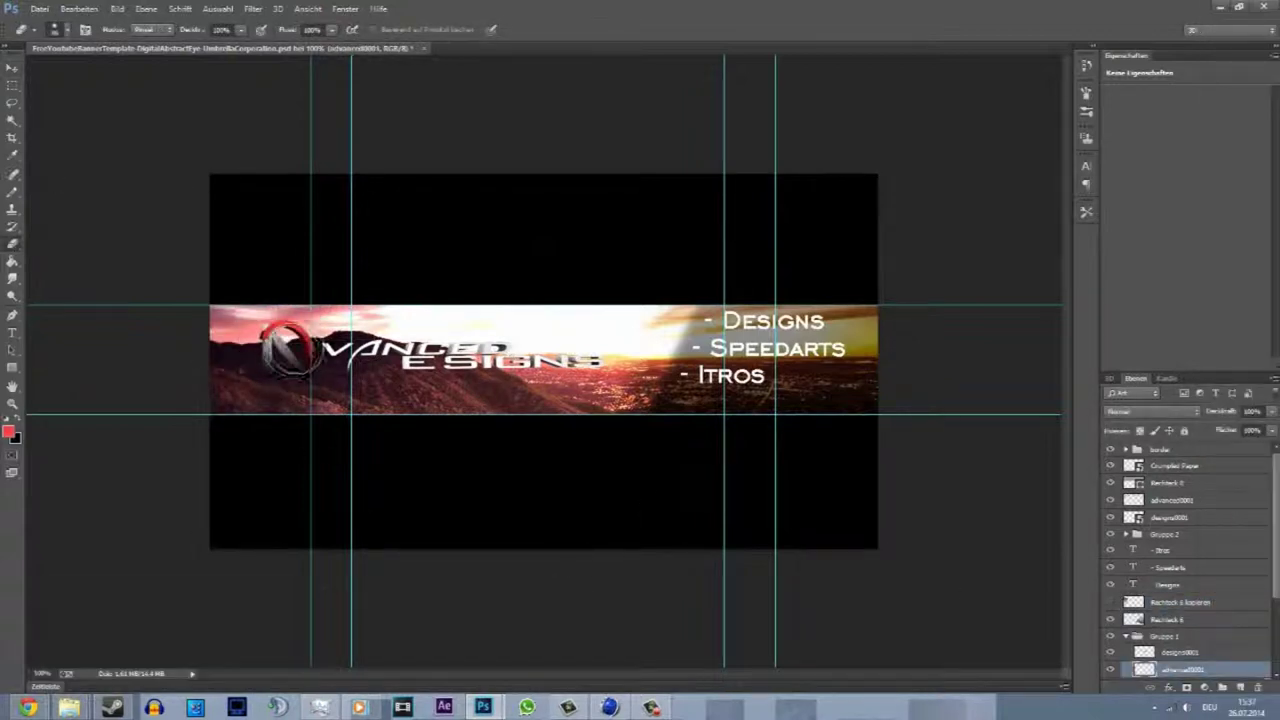
{"action": "key", "text": "v"}
- Reposition the ESIGNS and DVANCED lettering beside the logo and toggle a light band's visibility
{"action": "mouse_move", "coordinate": [540, 330]}
{"action": "left_mouse_down"}
{"action": "mouse_move", "coordinate": [465, 348]}
{"action": "mouse_move", "coordinate": [545, 330]}
{"action": "left_mouse_up"}
{"action": "left_click", "coordinate": [435, 375], "text": "ctrl"}
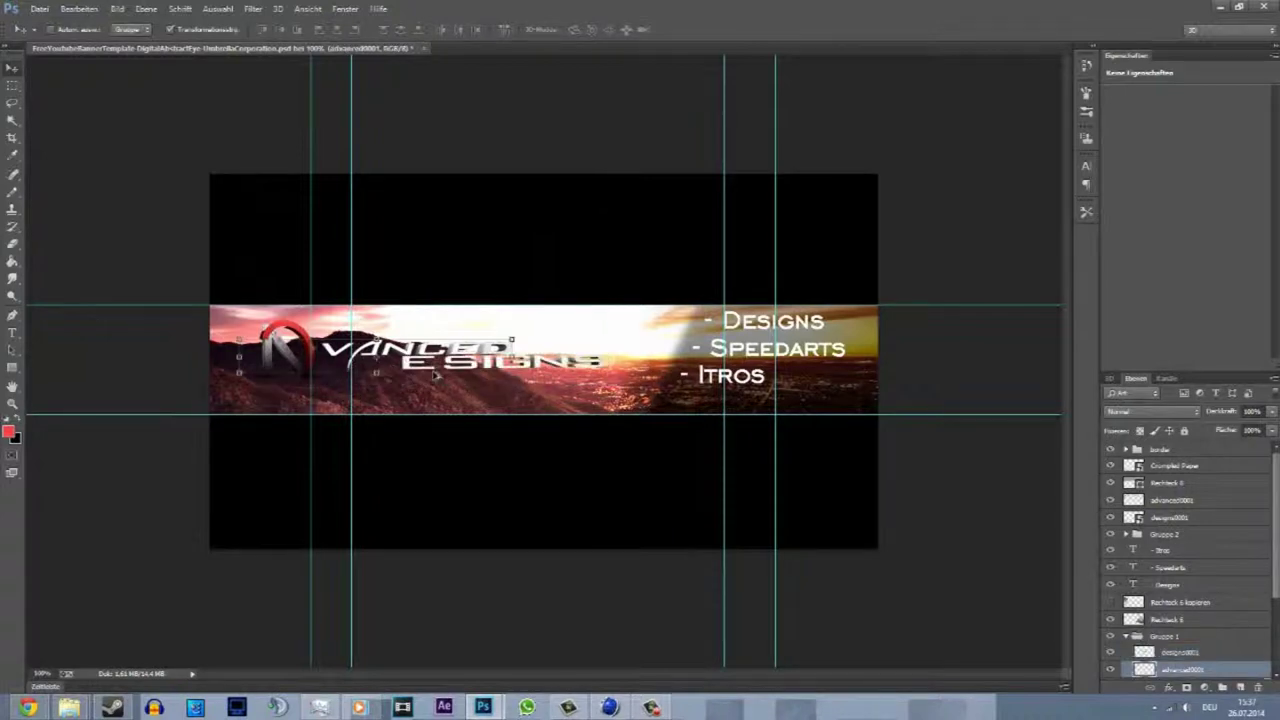
{"action": "mouse_move", "coordinate": [415, 356]}
{"action": "left_mouse_down"}
{"action": "mouse_move", "coordinate": [455, 347]}
{"action": "mouse_move", "coordinate": [433, 349]}
{"action": "left_mouse_up"}
{"action": "left_click", "coordinate": [470, 368], "text": "ctrl"}
{"action": "key", "text": "ctrl+t"}
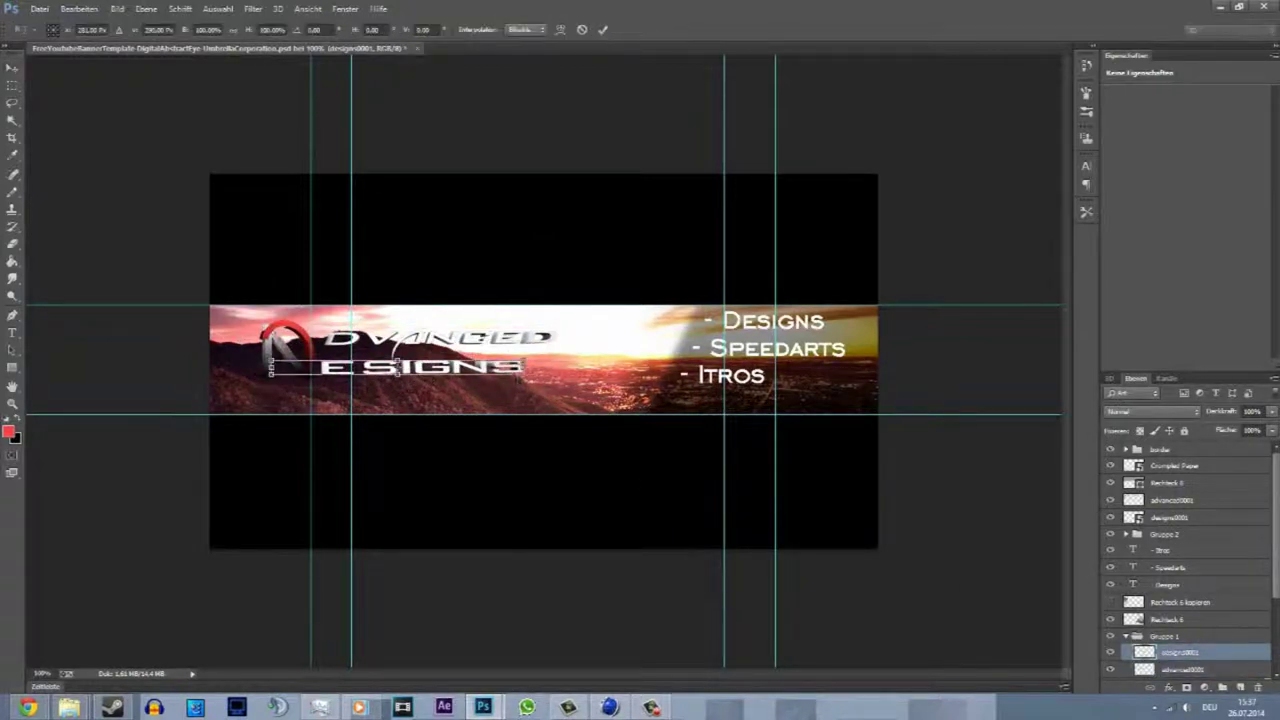
{"action": "key", "text": "Return"}
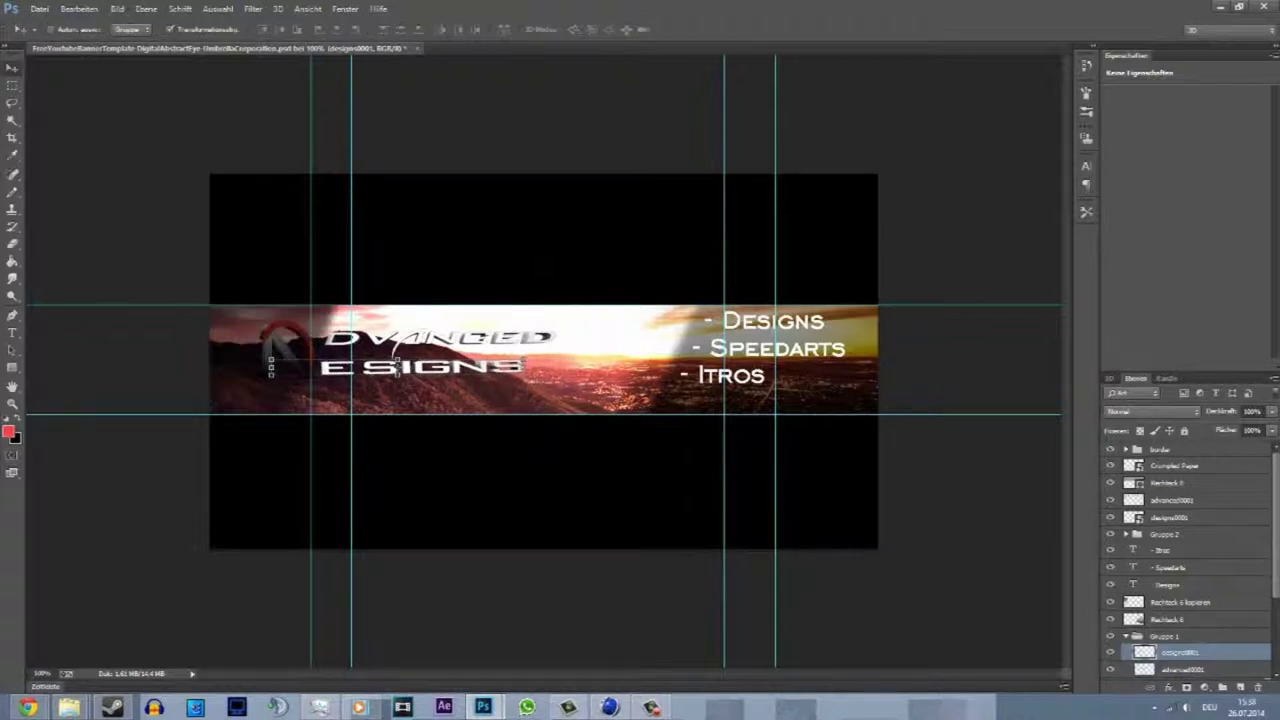
{"action": "left_click", "coordinate": [12, 85]}
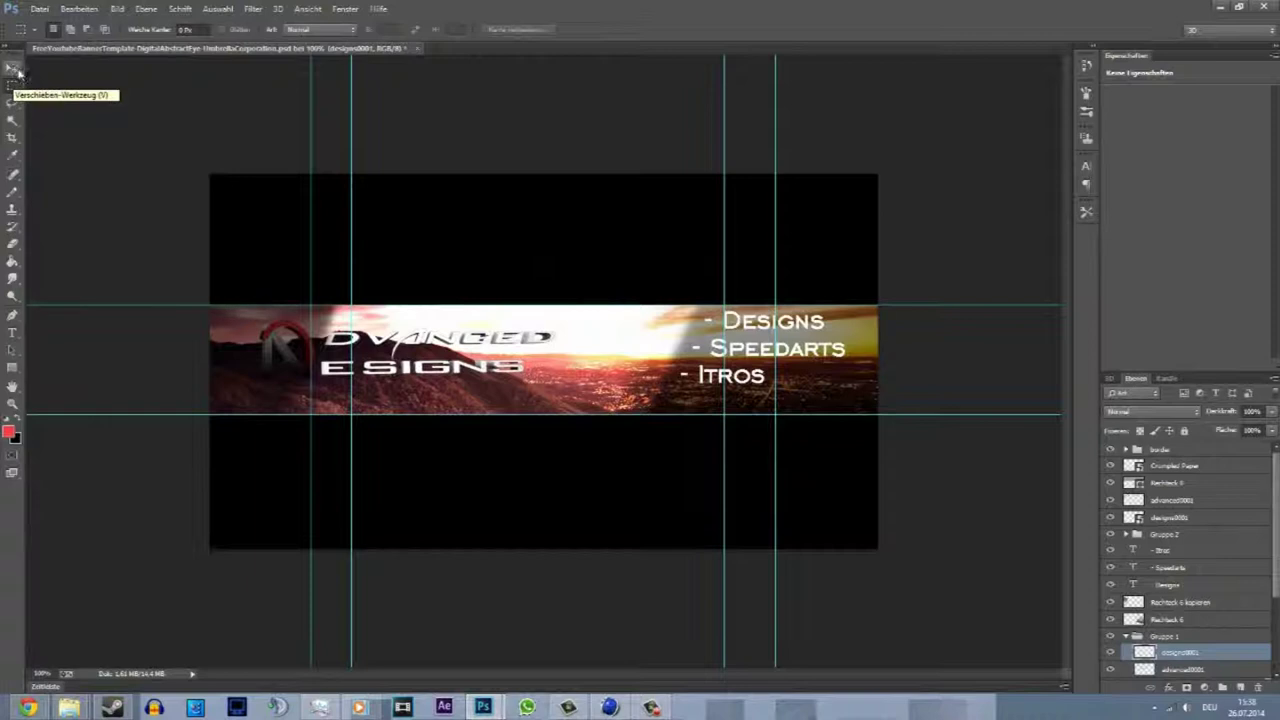
{"action": "left_click", "coordinate": [1110, 604]}
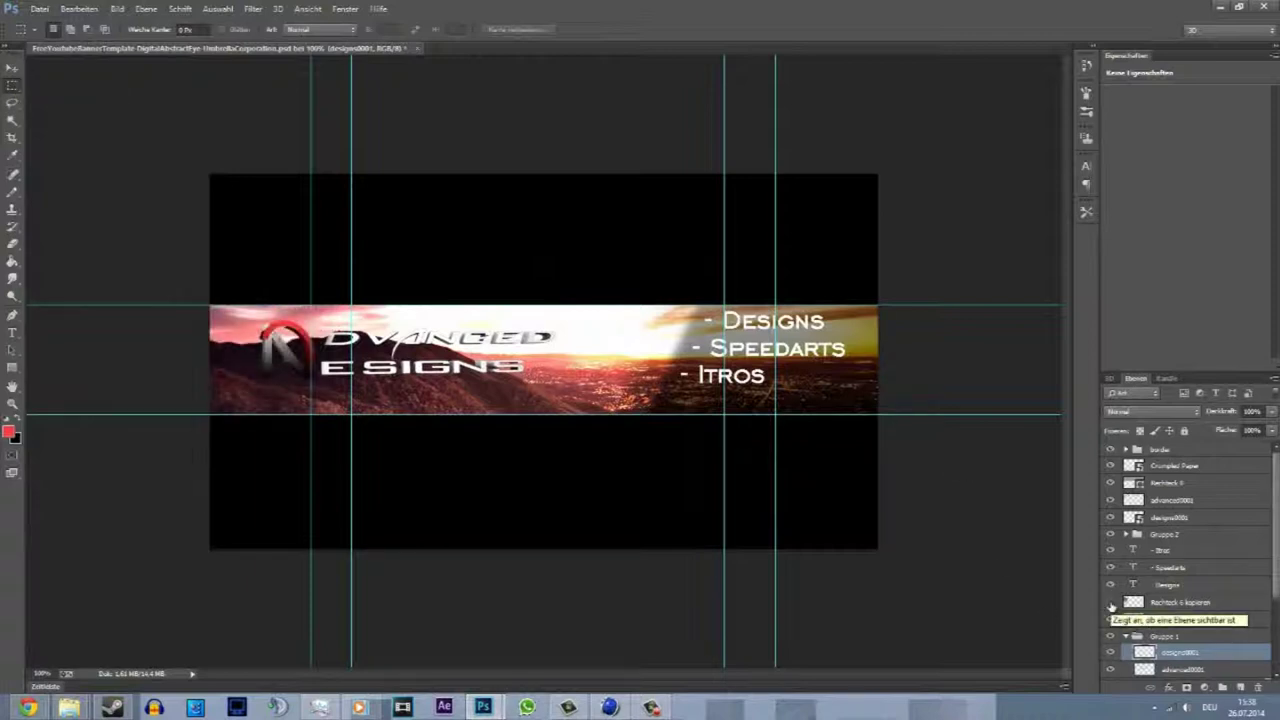
- Change '- Itros' to '- Intros' and hide the '- Designs' text layer
{"action": "left_click", "coordinate": [12, 333]}
{"action": "left_click", "coordinate": [790, 395]}
{"action": "type", "text": "n"}
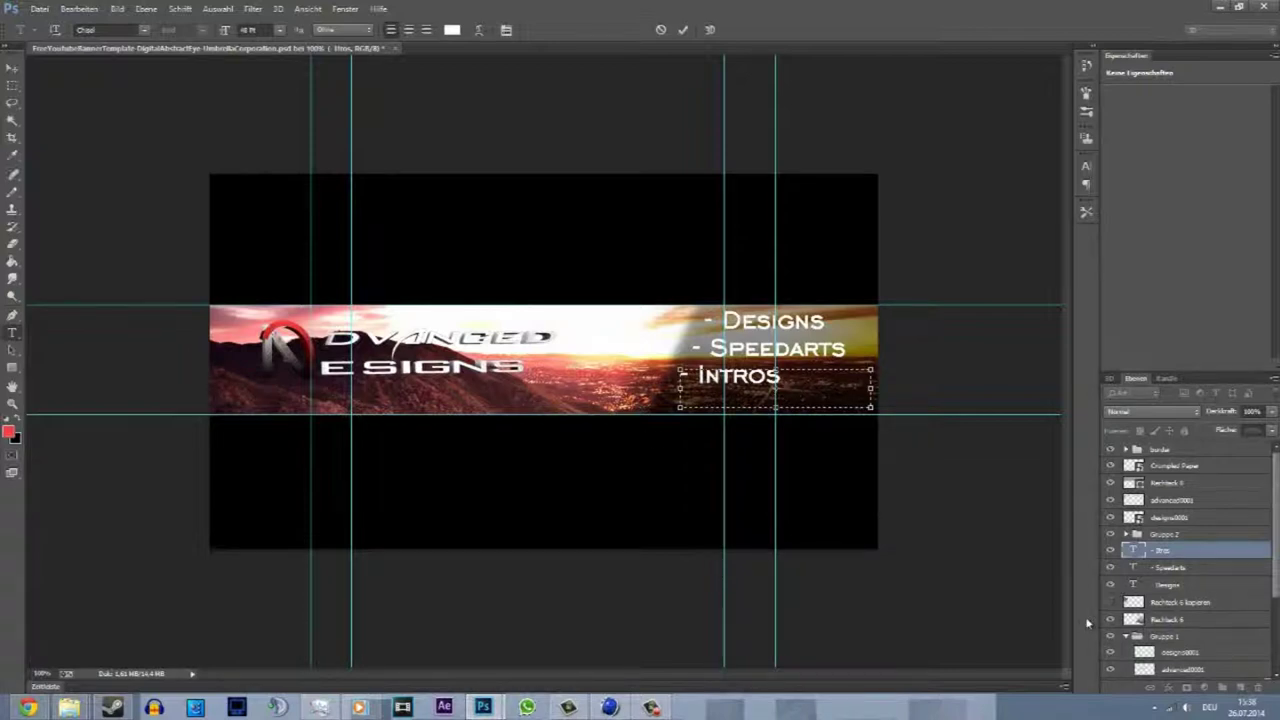
{"action": "left_click", "coordinate": [1110, 585]}
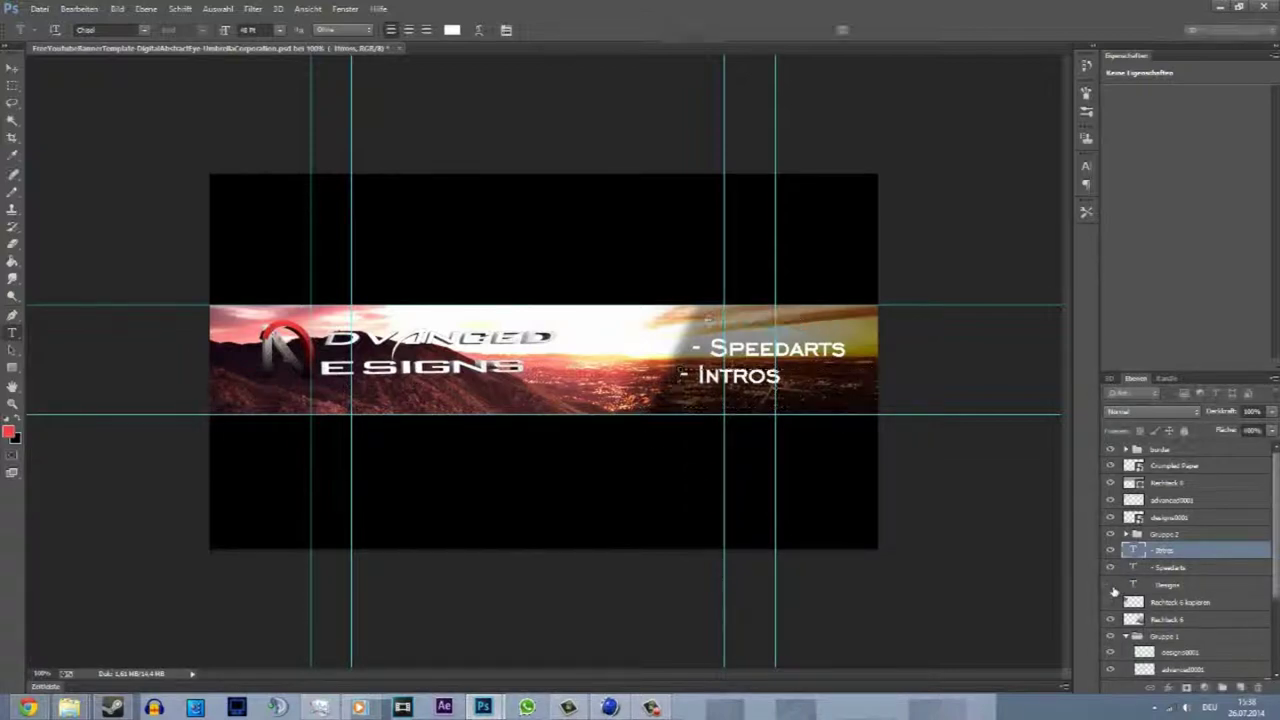
- Delete the ring logo layer from Gruppe 1
{"action": "scroll", "coordinate": [1196, 501], "scroll_direction": "down", "scroll_amount": 3}
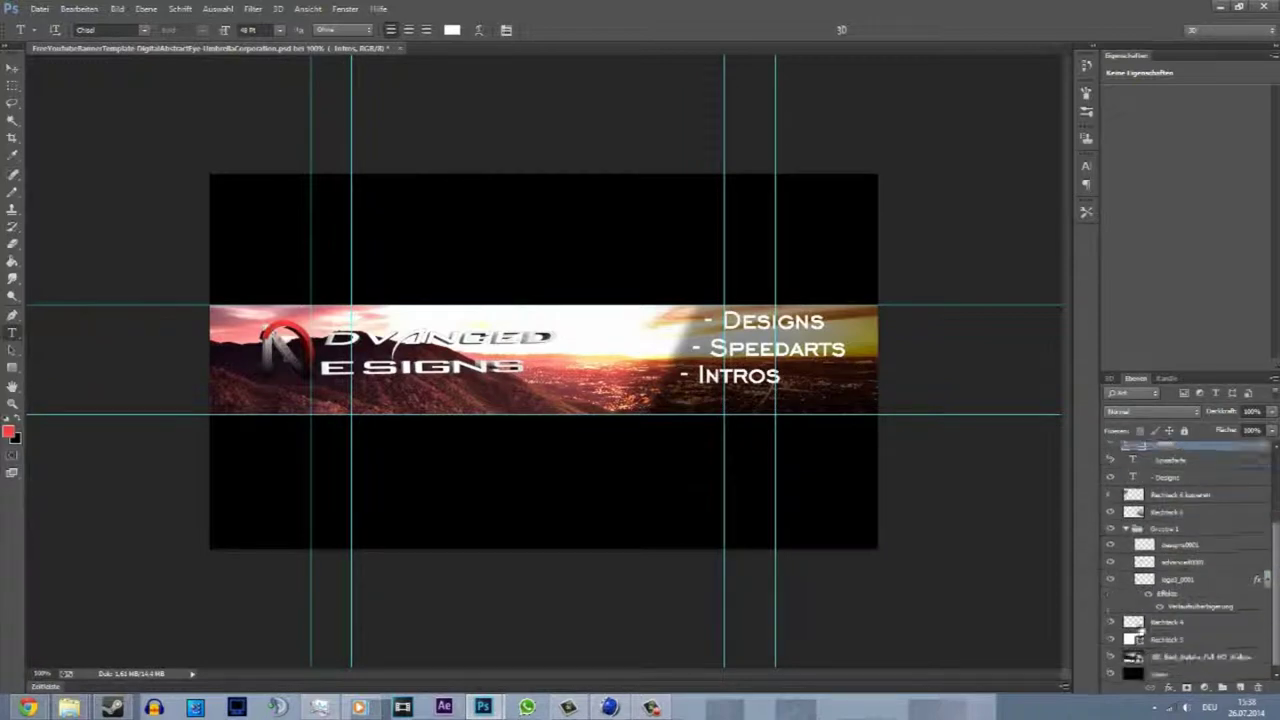
{"action": "left_click", "coordinate": [1165, 590]}
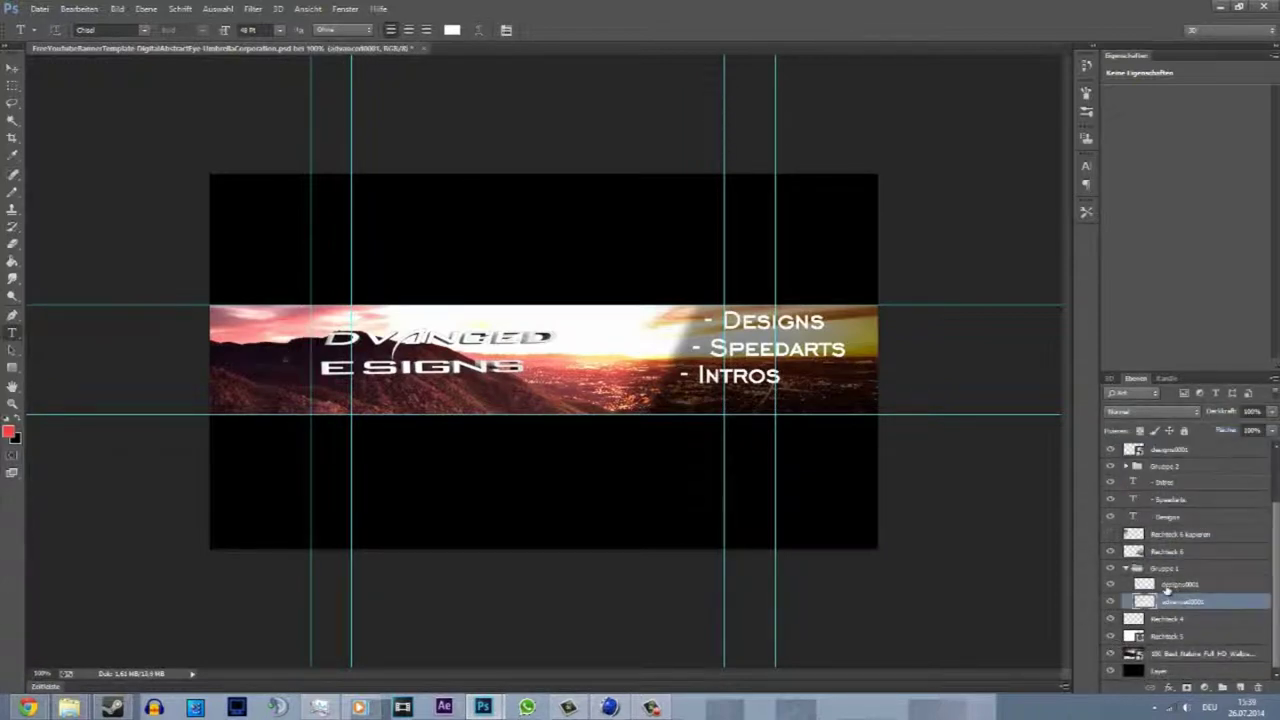
{"action": "key", "text": "e"}
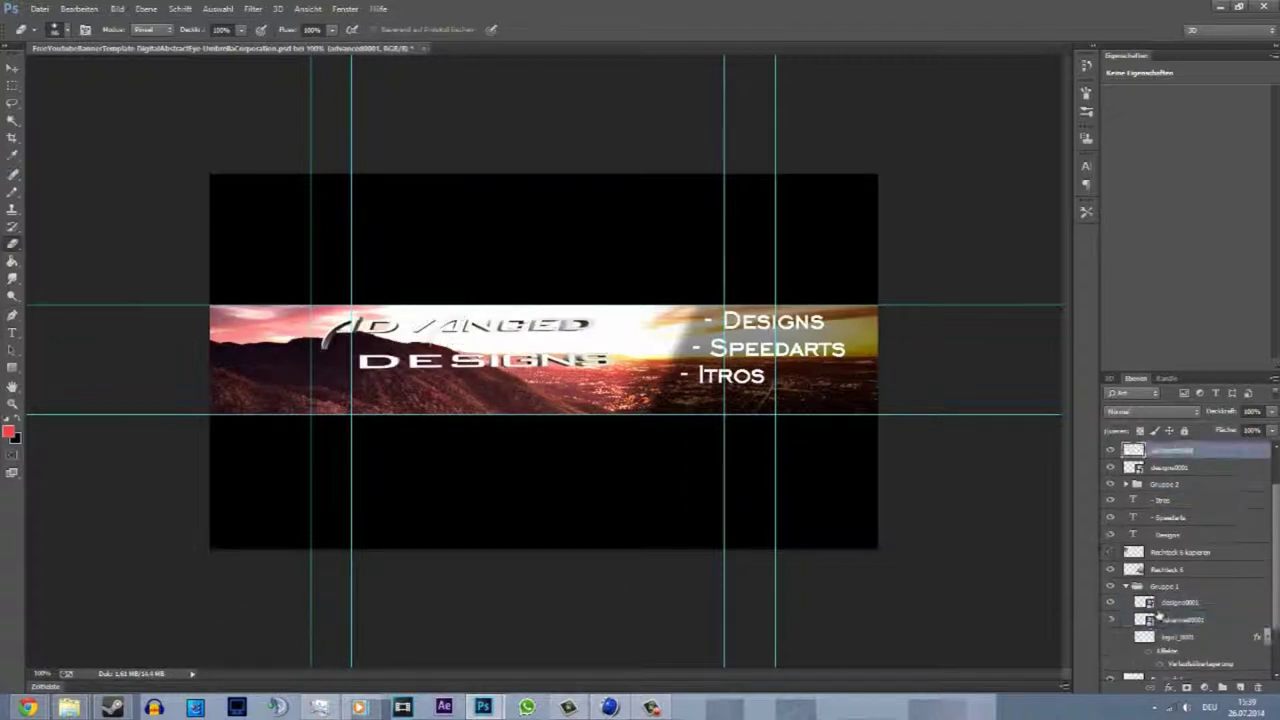
{"action": "scroll", "coordinate": [1186, 622], "scroll_direction": "down", "scroll_amount": 1}
{"action": "key", "text": "Delete"}
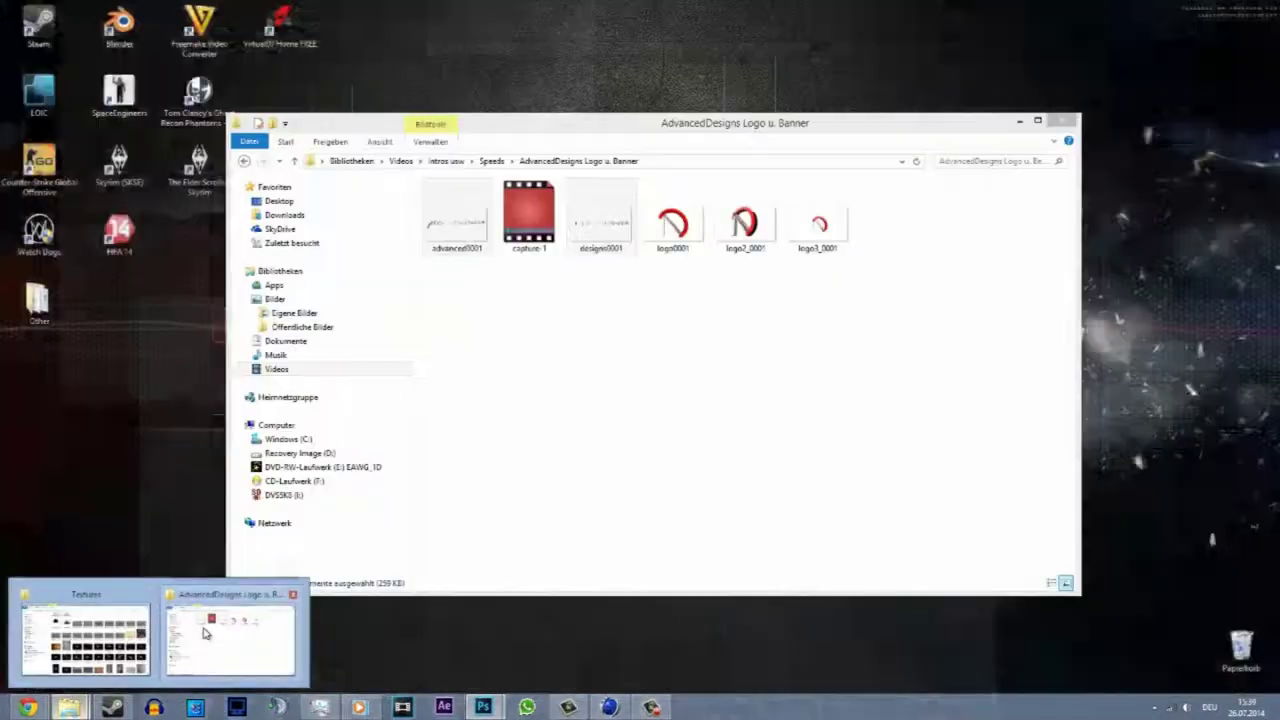
- Drag logo2_0001 onto the banner, cancel the placement, and close the Explorer window
{"action": "left_click", "coordinate": [150, 625]}
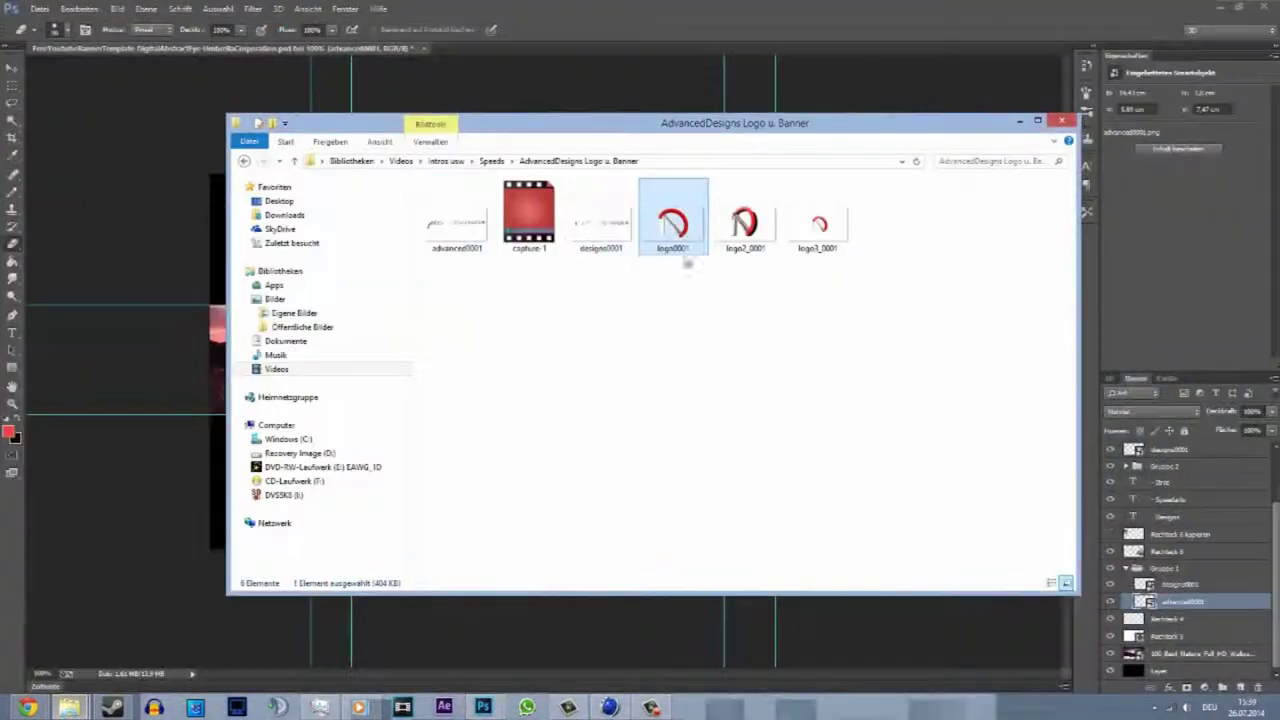
{"action": "left_click_drag", "start_coordinate": [749, 229], "coordinate": [817, 255]}
{"action": "key", "text": "Escape"}
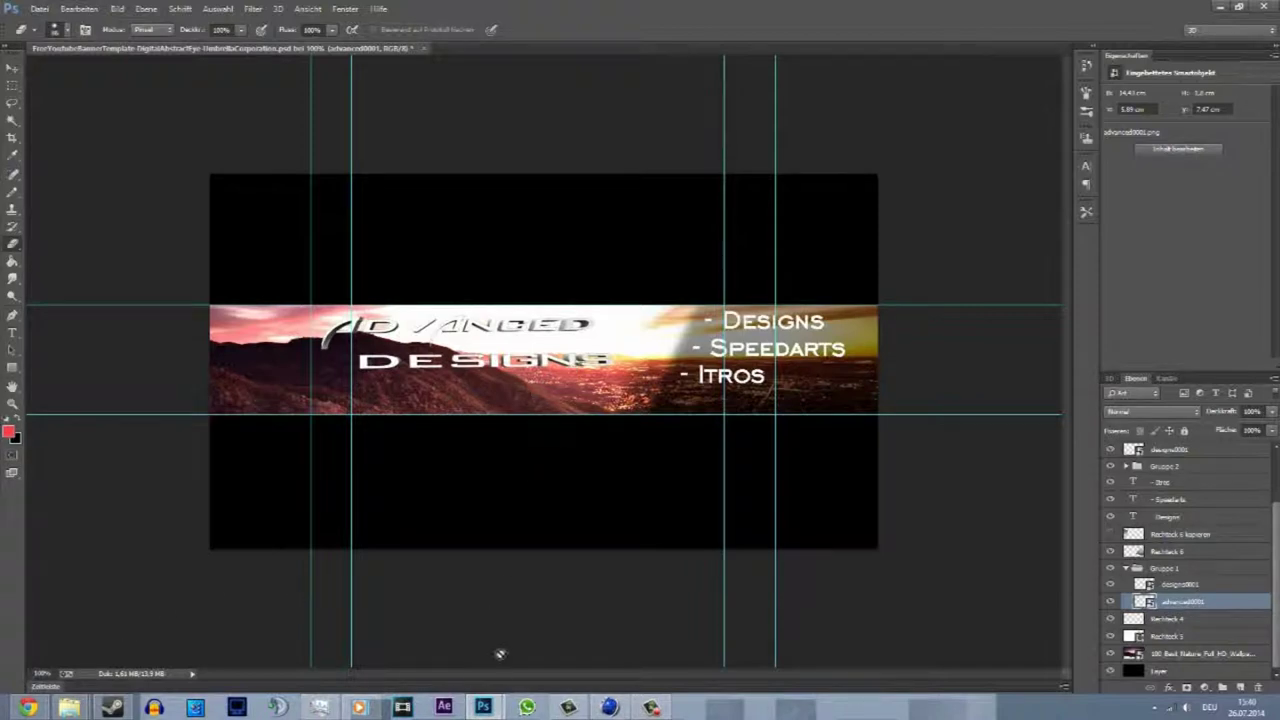
{"action": "left_click", "coordinate": [651, 707]}
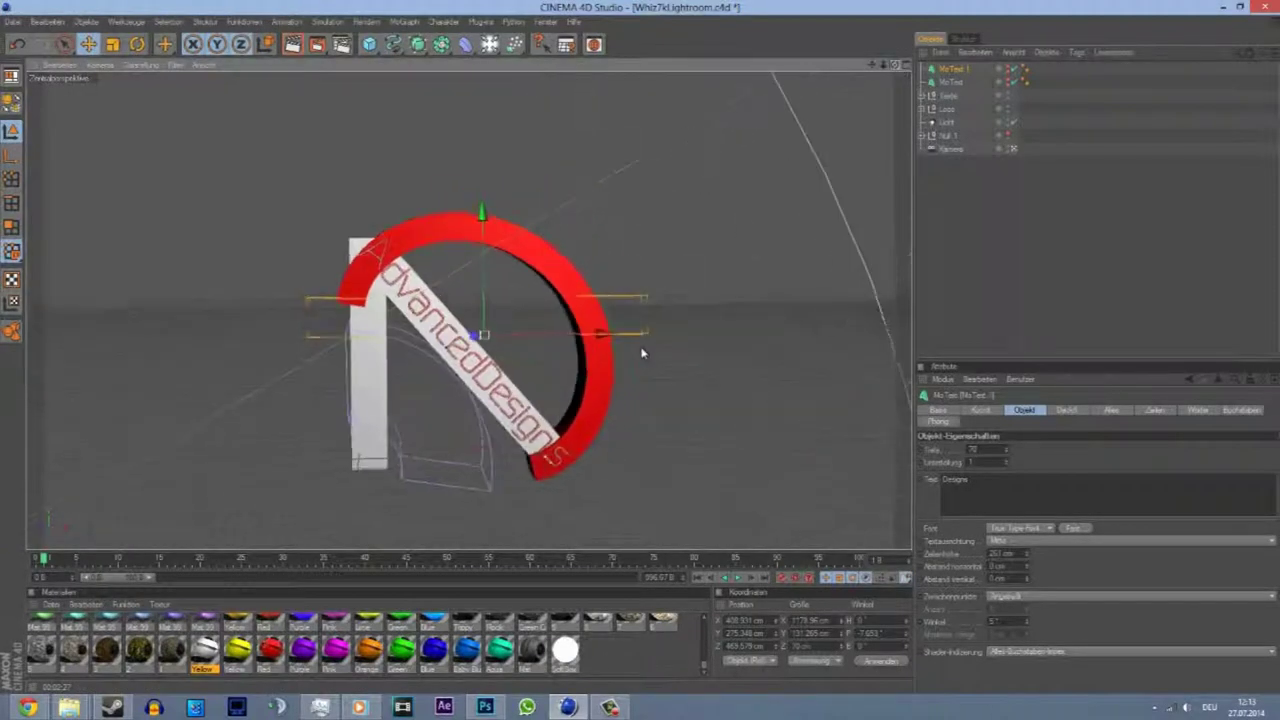
- Hide the old advancedDesign lettering and red ring logo, and add a MoText object
{"action": "left_click", "coordinate": [1008, 96]}
{"action": "left_click", "coordinate": [1009, 109]}
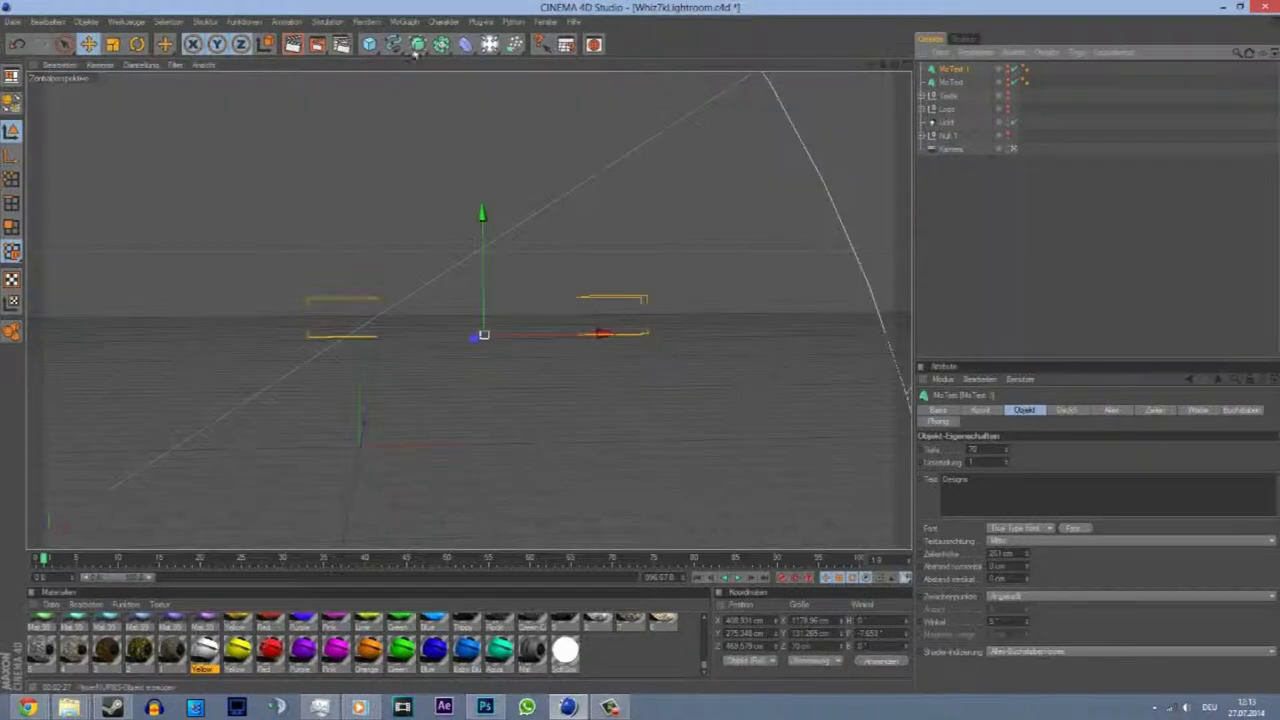
{"action": "left_click", "coordinate": [404, 21]}
{"action": "left_click", "coordinate": [437, 181]}
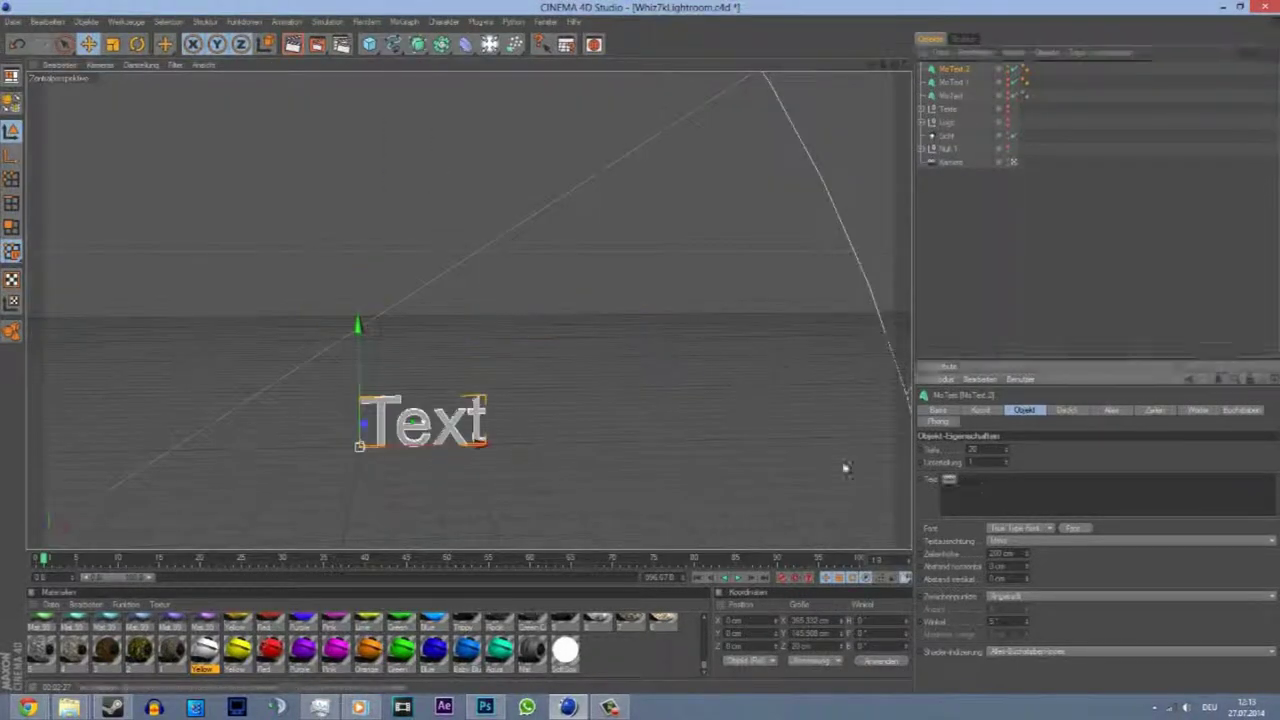
- Enter 'BlackArts' as the MoText wording and centre its alignment
{"action": "type", "text": "BlackArts"}
{"action": "left_click", "coordinate": [1020, 540]}
{"action": "left_click", "coordinate": [1020, 556]}
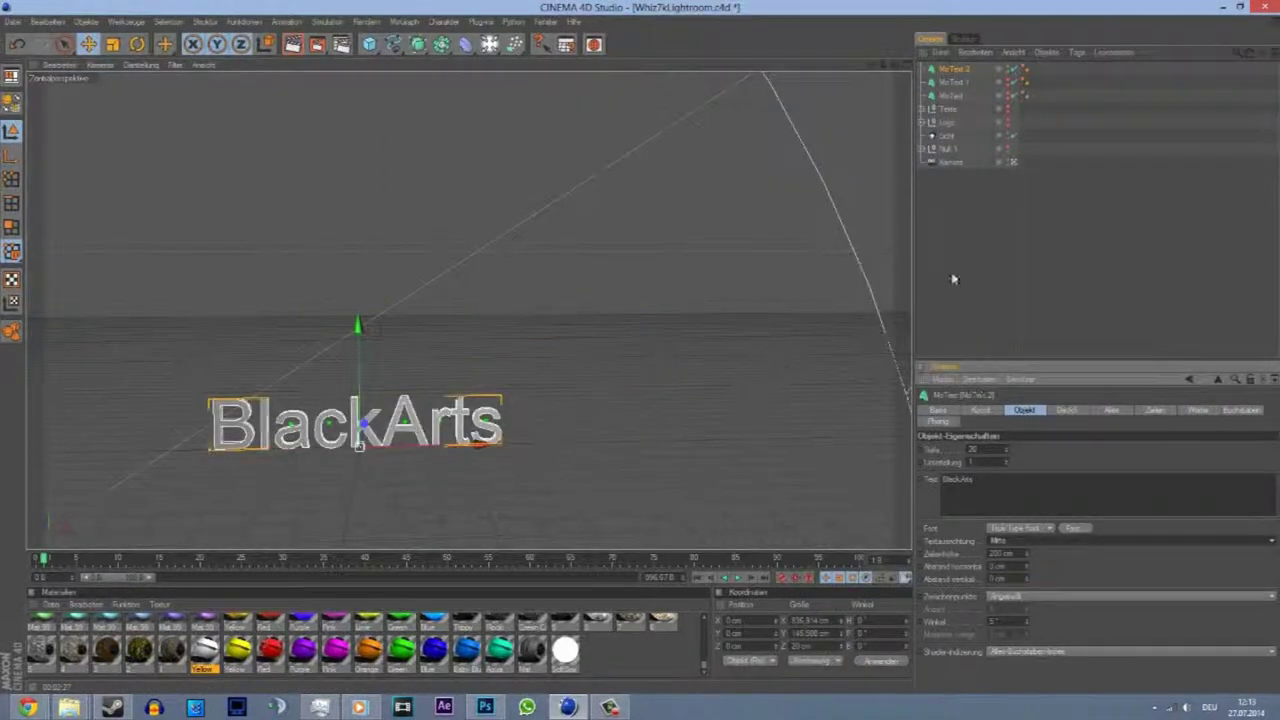
{"action": "left_click", "coordinate": [966, 206]}
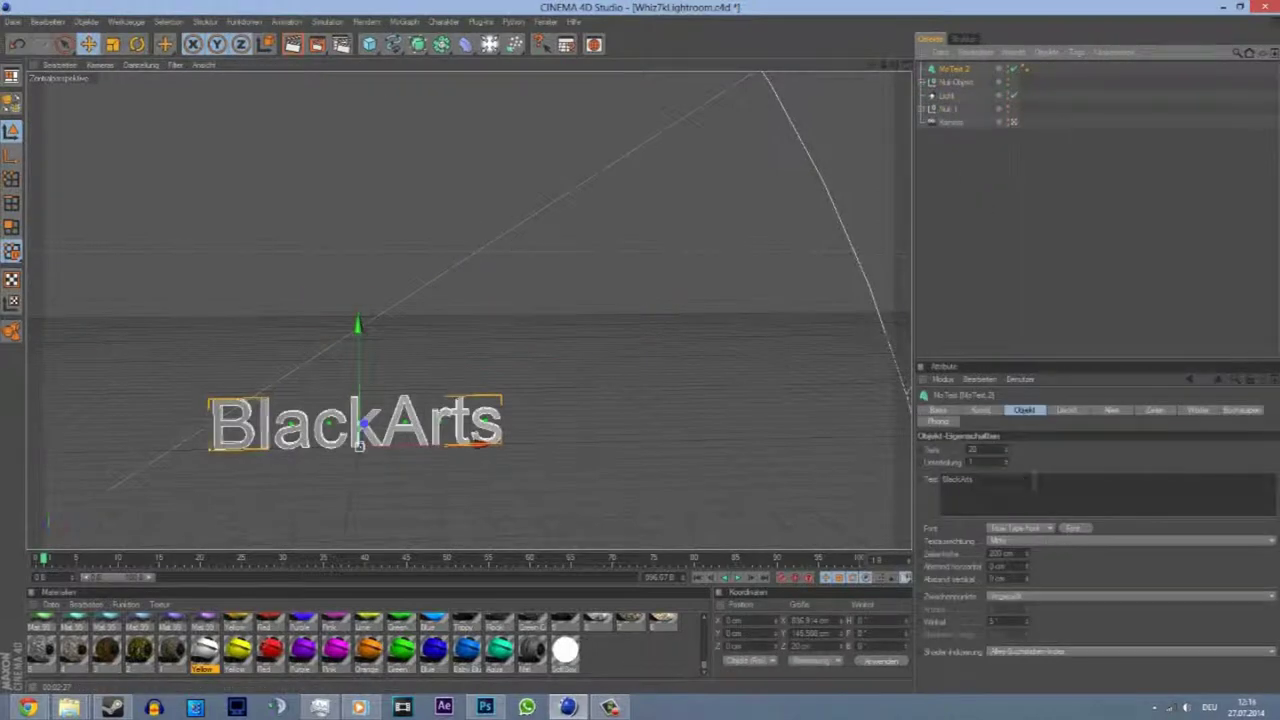
{"action": "left_click", "coordinate": [988, 480]}
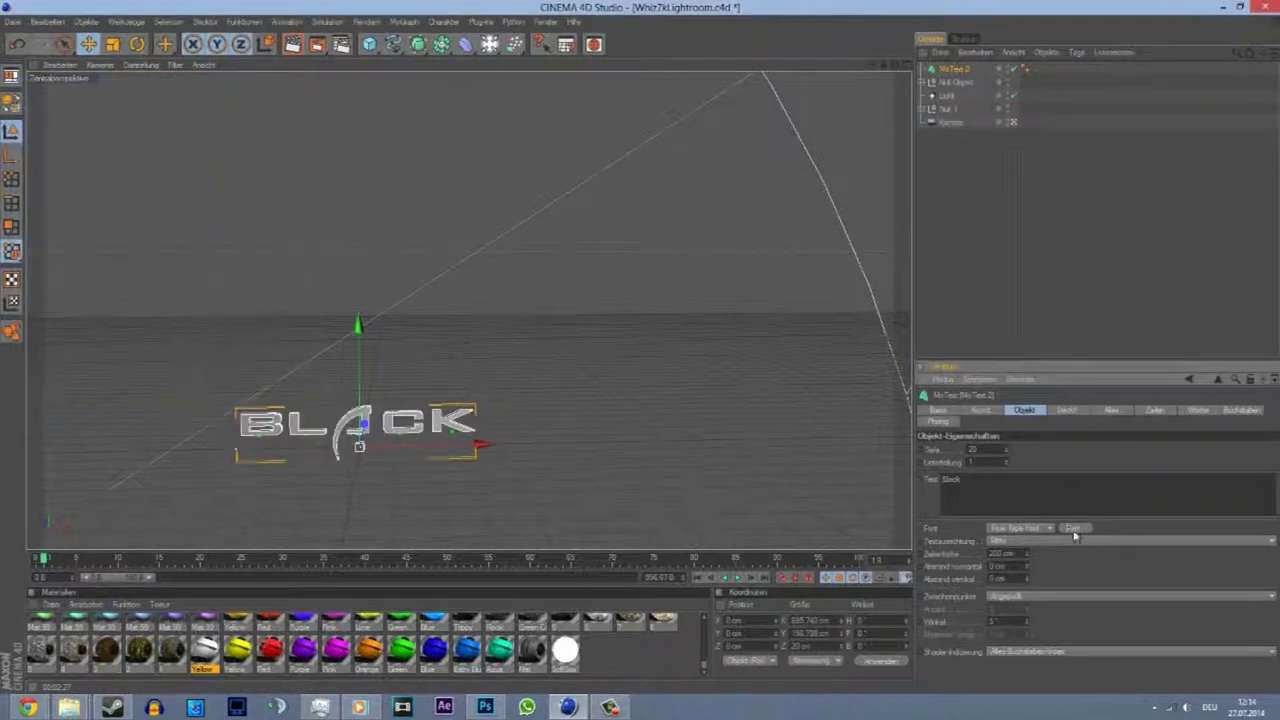
- Give the Black text a plain font and right alignment
{"action": "scroll", "coordinate": [77, 172], "scroll_direction": "down", "scroll_amount": 2}
{"action": "scroll", "coordinate": [78, 172], "scroll_direction": "down", "scroll_amount": 2}
{"action": "scroll", "coordinate": [78, 172], "scroll_direction": "down", "scroll_amount": 2}
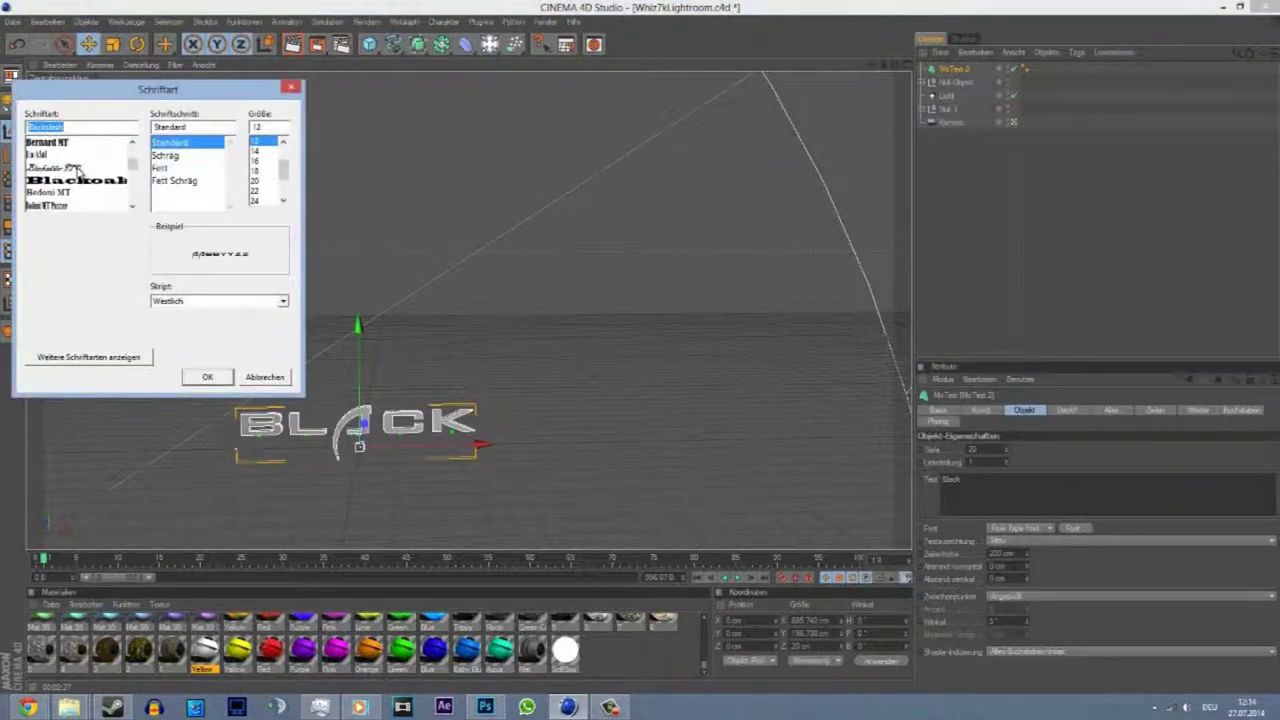
{"action": "scroll", "coordinate": [79, 173], "scroll_direction": "down", "scroll_amount": 2}
{"action": "left_click", "coordinate": [77, 172]}
{"action": "left_click", "coordinate": [207, 376]}
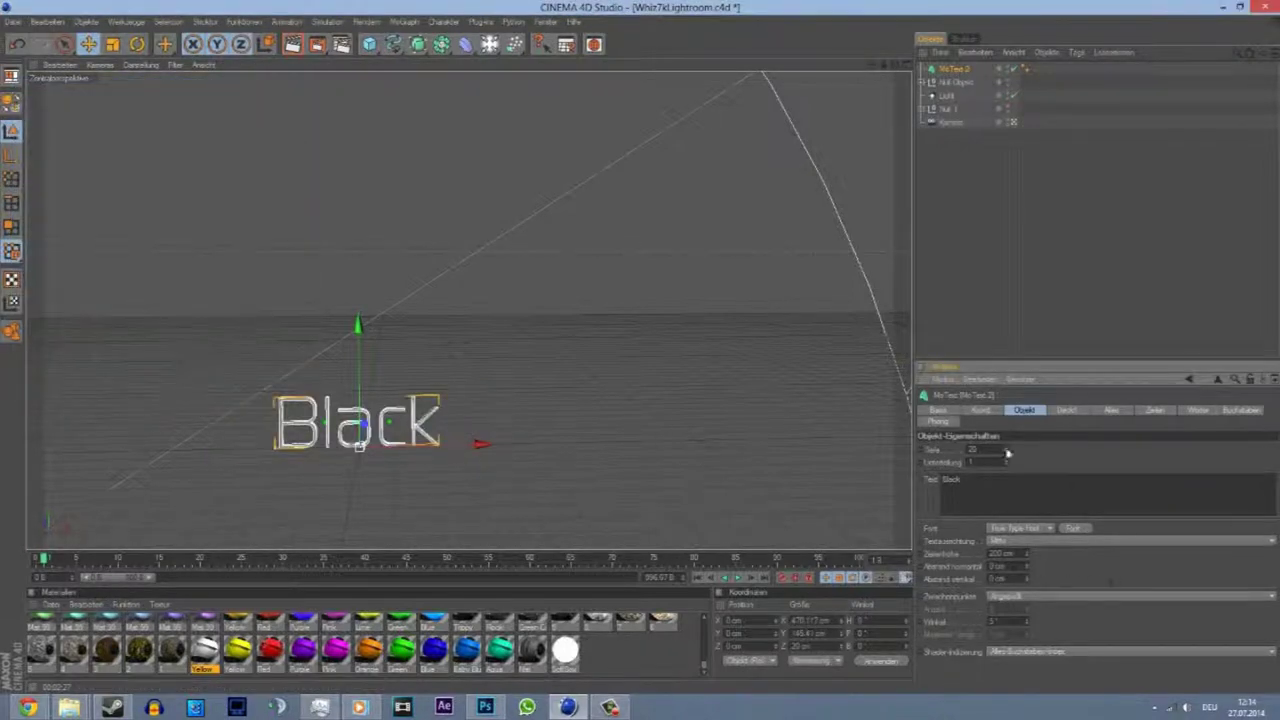
{"action": "key", "text": "Return"}
{"action": "left_click", "coordinate": [404, 21]}
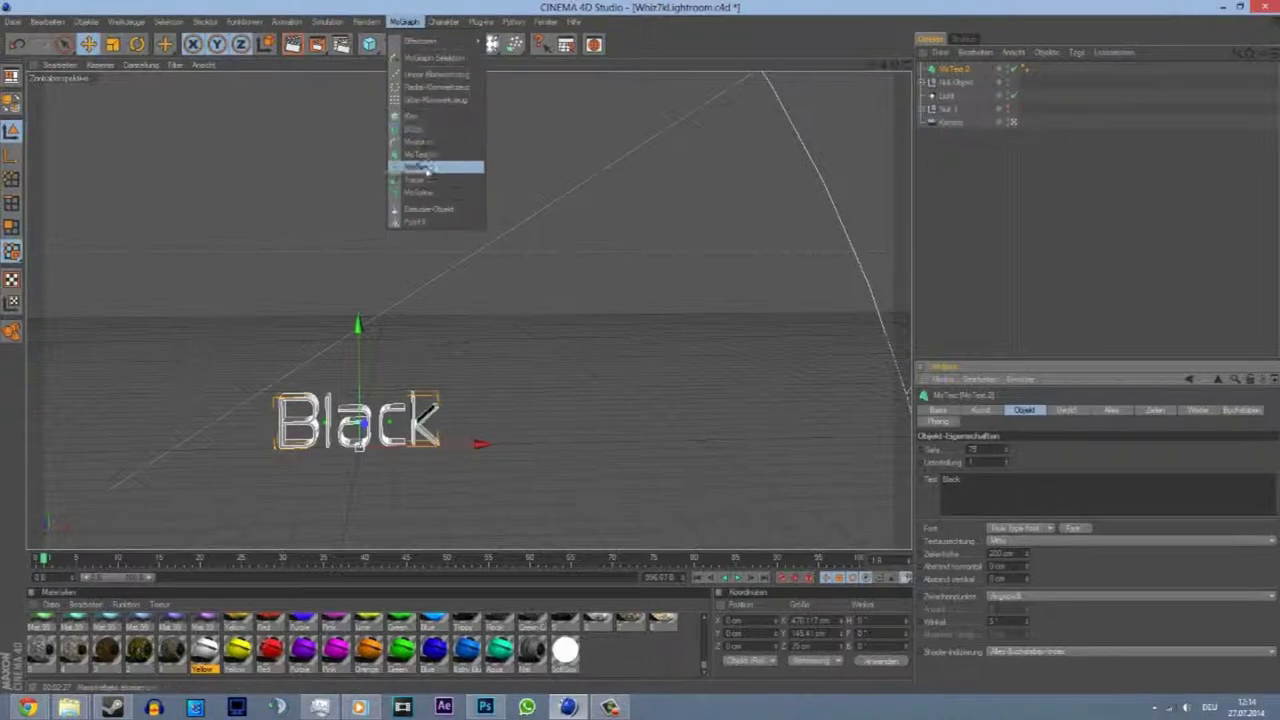
- Add a second MoText reading ARTS and give it a new font
{"action": "left_click", "coordinate": [428, 166]}
{"action": "left_click", "coordinate": [955, 82]}
{"action": "left_click", "coordinate": [1020, 540]}
{"action": "left_click", "coordinate": [1000, 566]}
{"action": "left_click", "coordinate": [950, 68]}
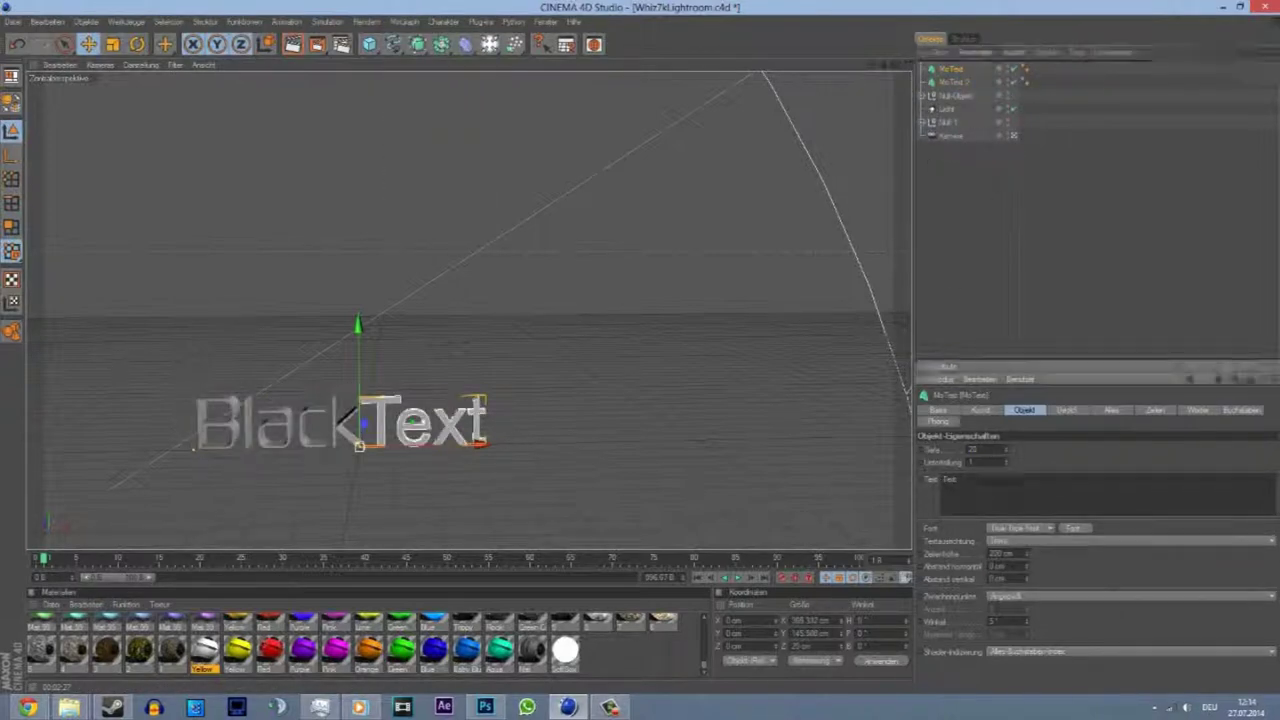
{"action": "left_click", "coordinate": [1072, 527]}
{"action": "type", "text": "N"}
{"action": "key", "text": "Return"}
{"action": "type", "text": "Arts"}
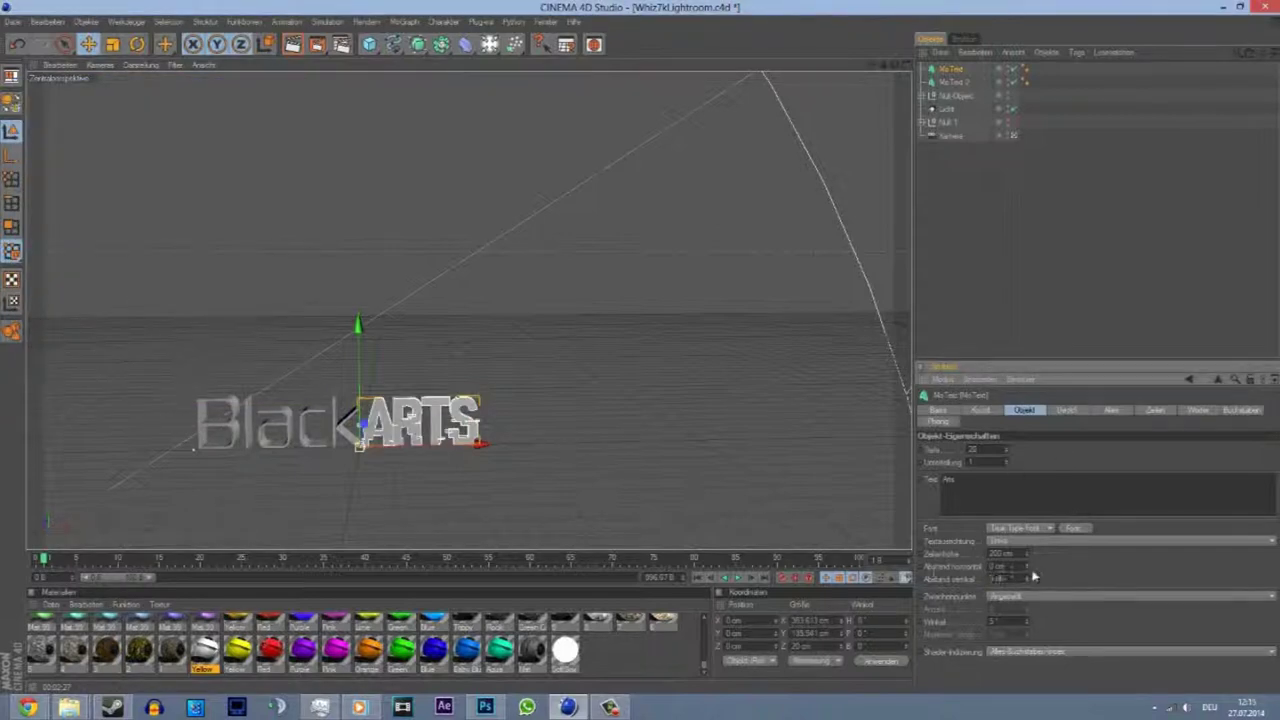
- Widen the ARTS letter spacing and deepen its extrusion
{"action": "left_click_drag", "start_coordinate": [1033, 575], "coordinate": [680, 486]}
{"action": "scroll", "coordinate": [680, 486], "scroll_direction": "up", "scroll_amount": 2}
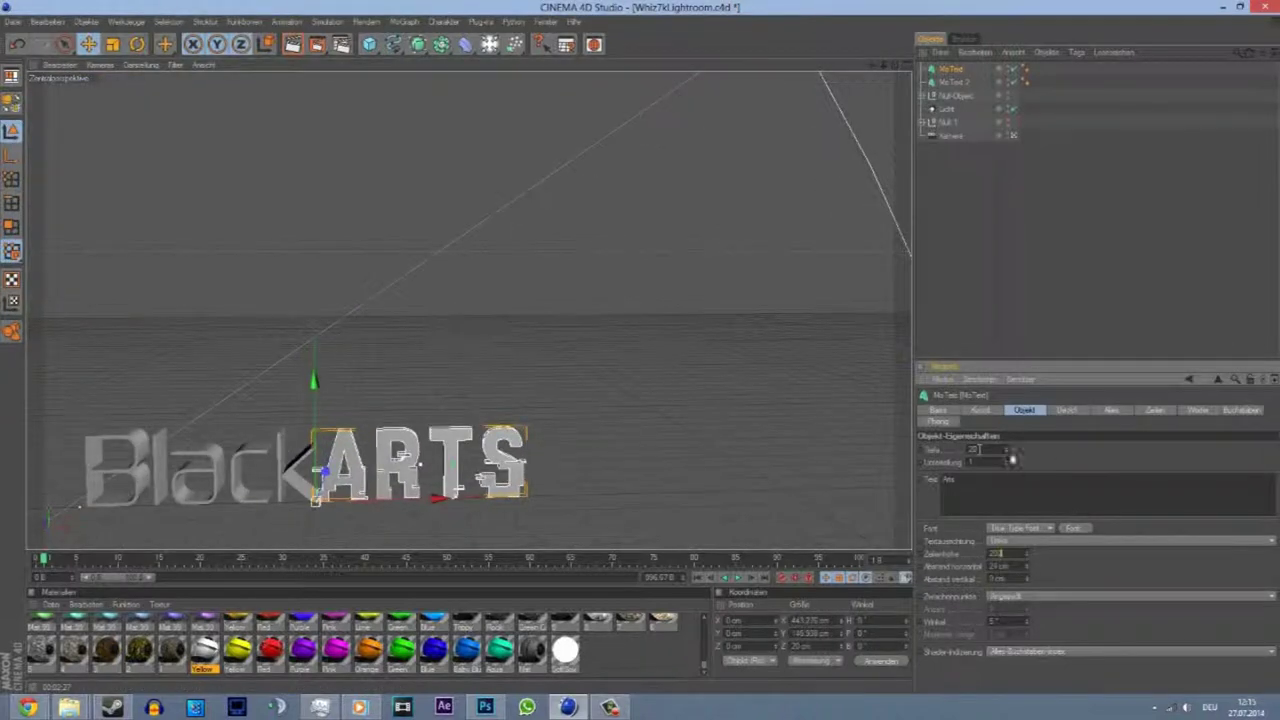
{"action": "left_click_drag", "start_coordinate": [1012, 459], "coordinate": [1012, 440]}
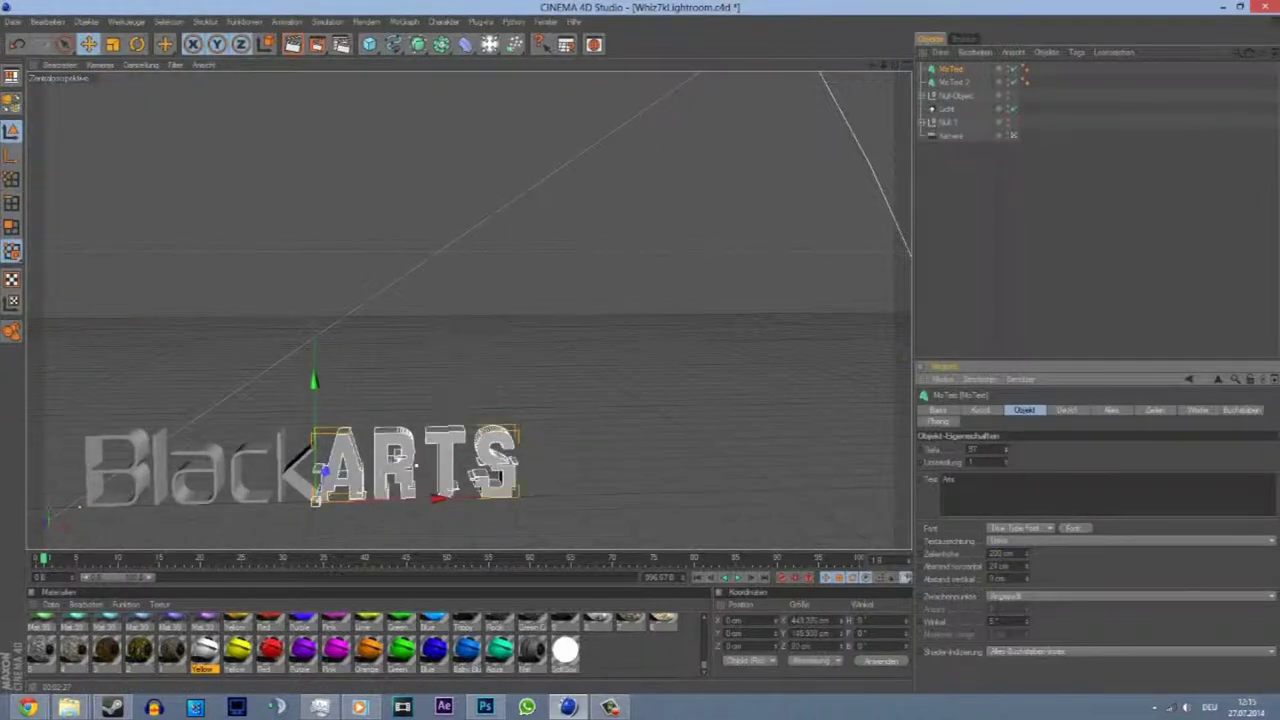
- Rotate Black and ARTS around the vertical axis, placing Black above and left of ARTS
{"action": "left_click", "coordinate": [955, 82], "text": "ctrl"}
{"action": "key", "text": "r"}
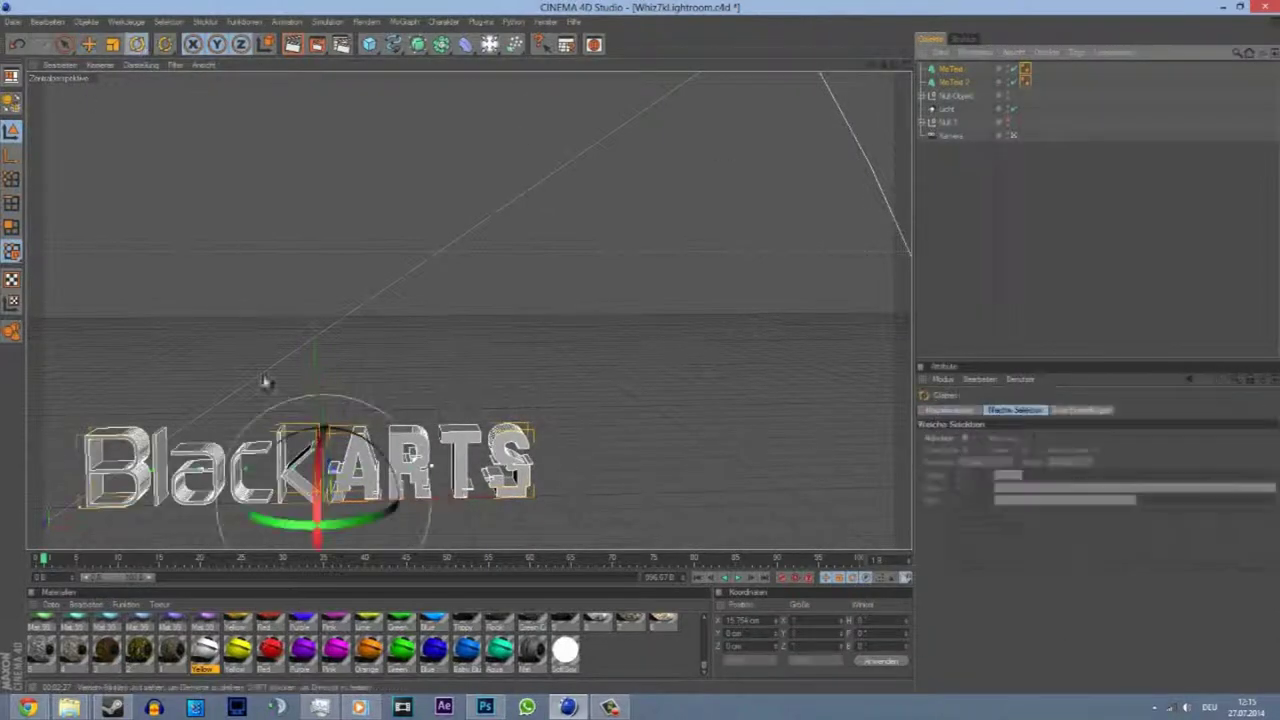
{"action": "left_click_drag", "start_coordinate": [266, 380], "coordinate": [296, 535]}
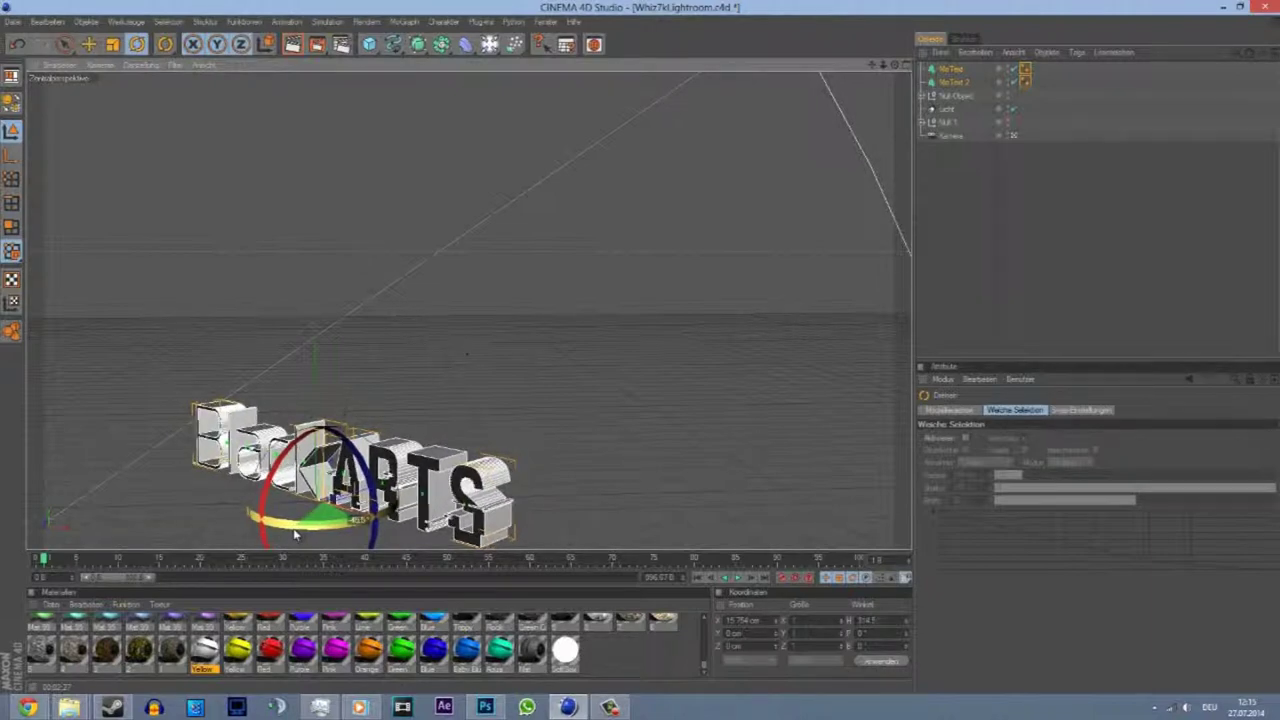
{"action": "left_click_drag", "start_coordinate": [296, 535], "coordinate": [298, 532]}
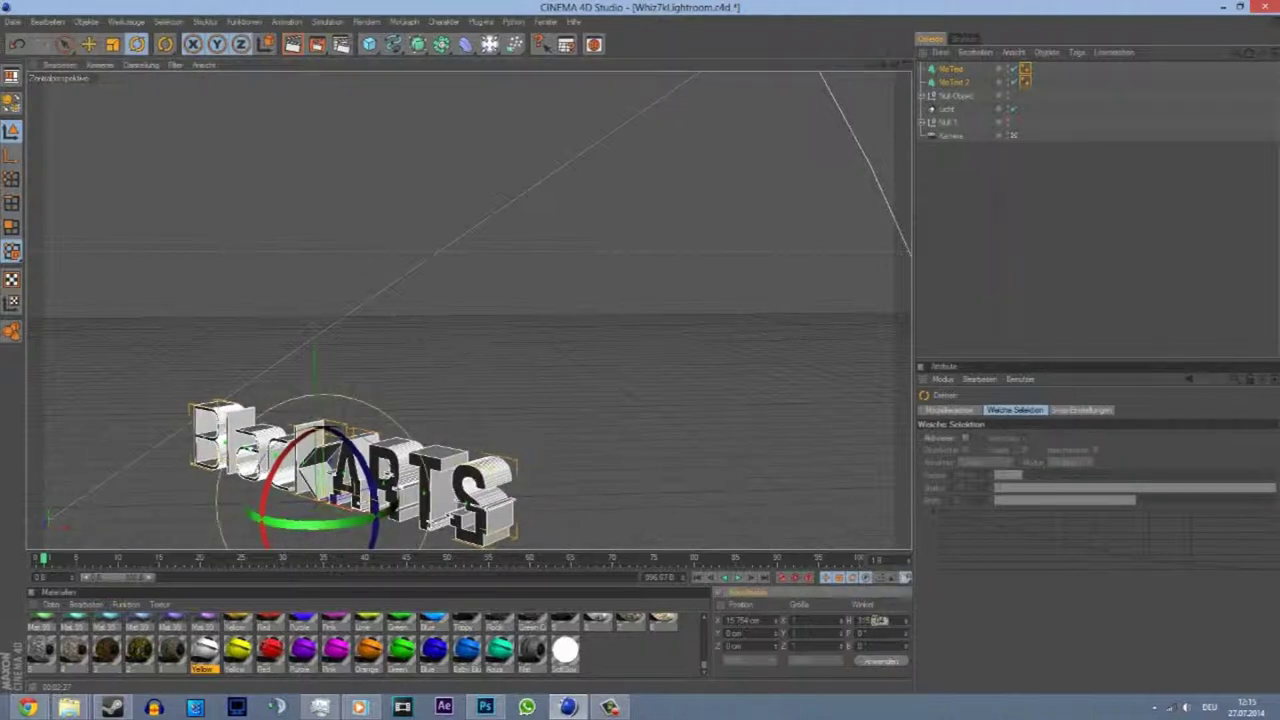
{"action": "left_click", "coordinate": [879, 236]}
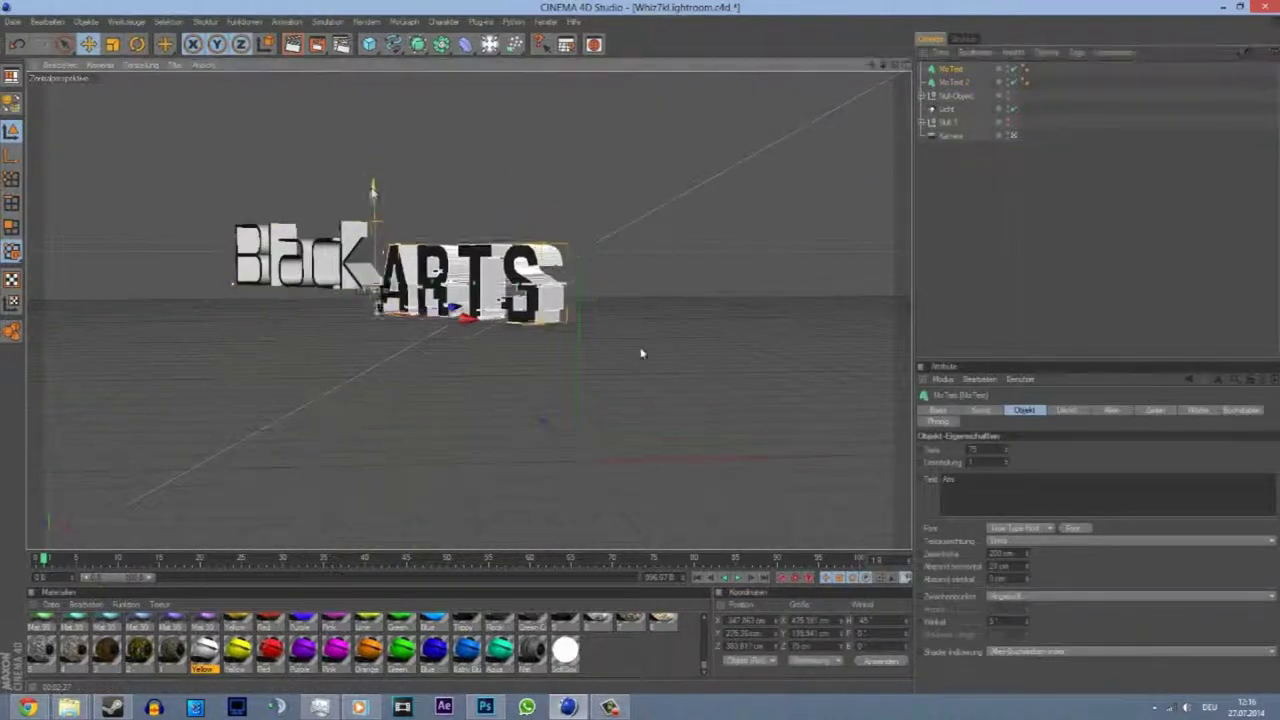
{"action": "left_click", "coordinate": [997, 234]}
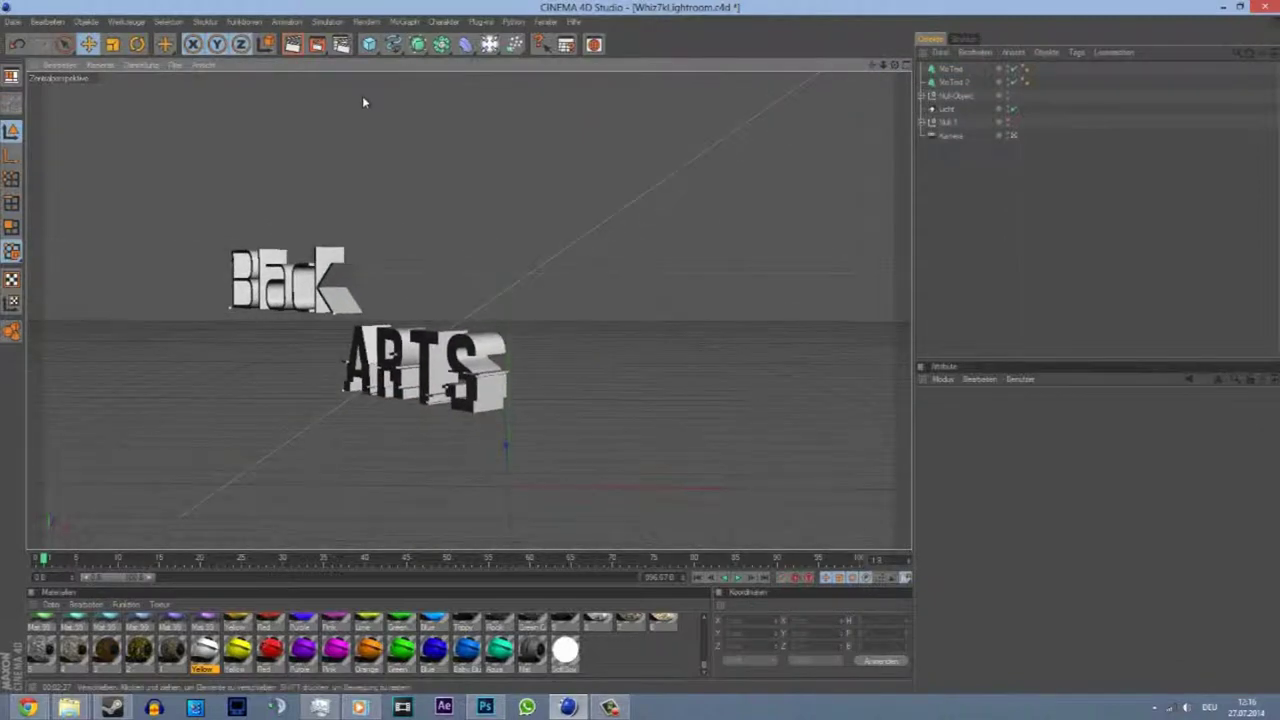
{"action": "left_click", "coordinate": [404, 21]}
- Add a right-aligned MoText reading 'AnimatedPictures' in an uppercase font
{"action": "left_click", "coordinate": [428, 166]}
{"action": "type", "text": "AnimatedPictures"}
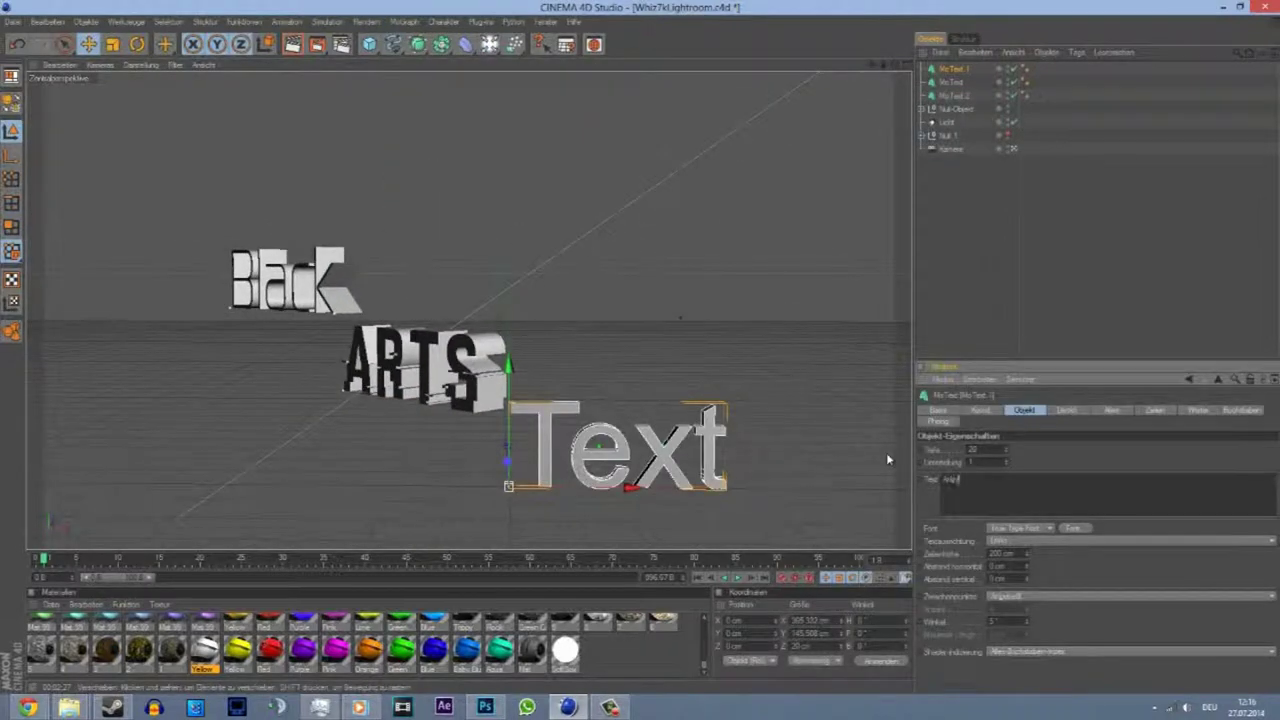
{"action": "left_click", "coordinate": [1075, 528]}
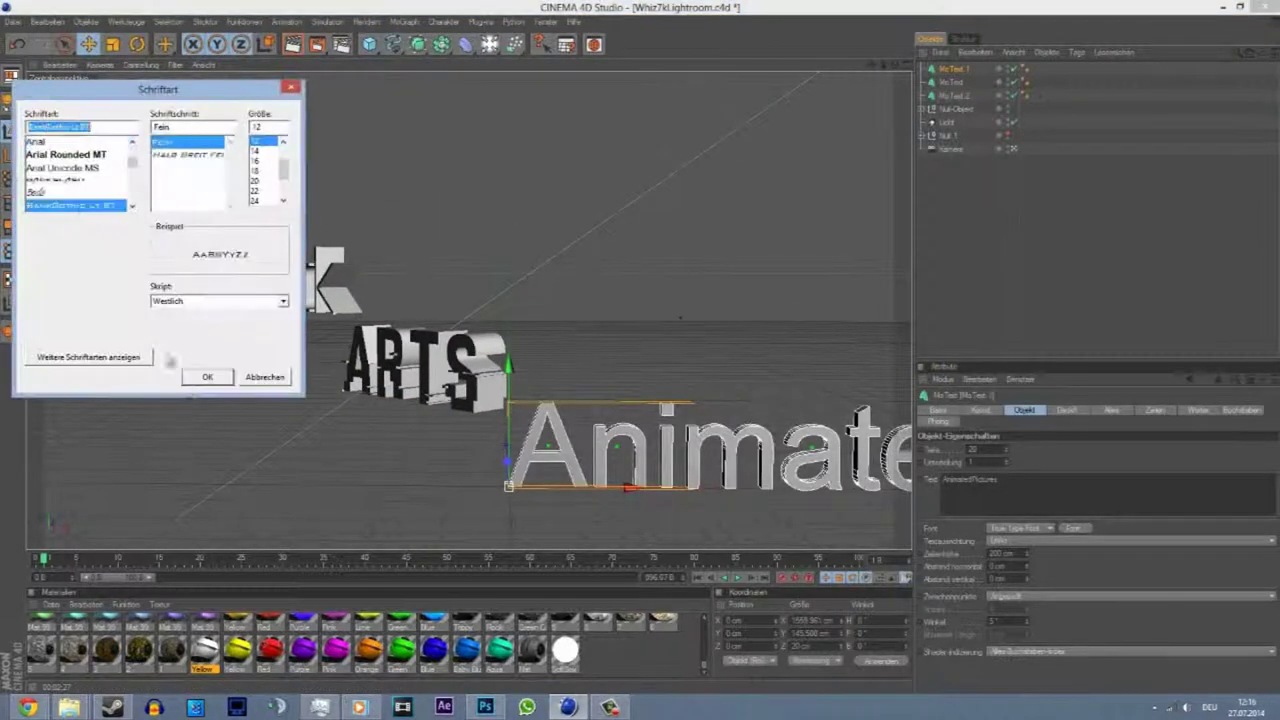
{"action": "left_click", "coordinate": [200, 374]}
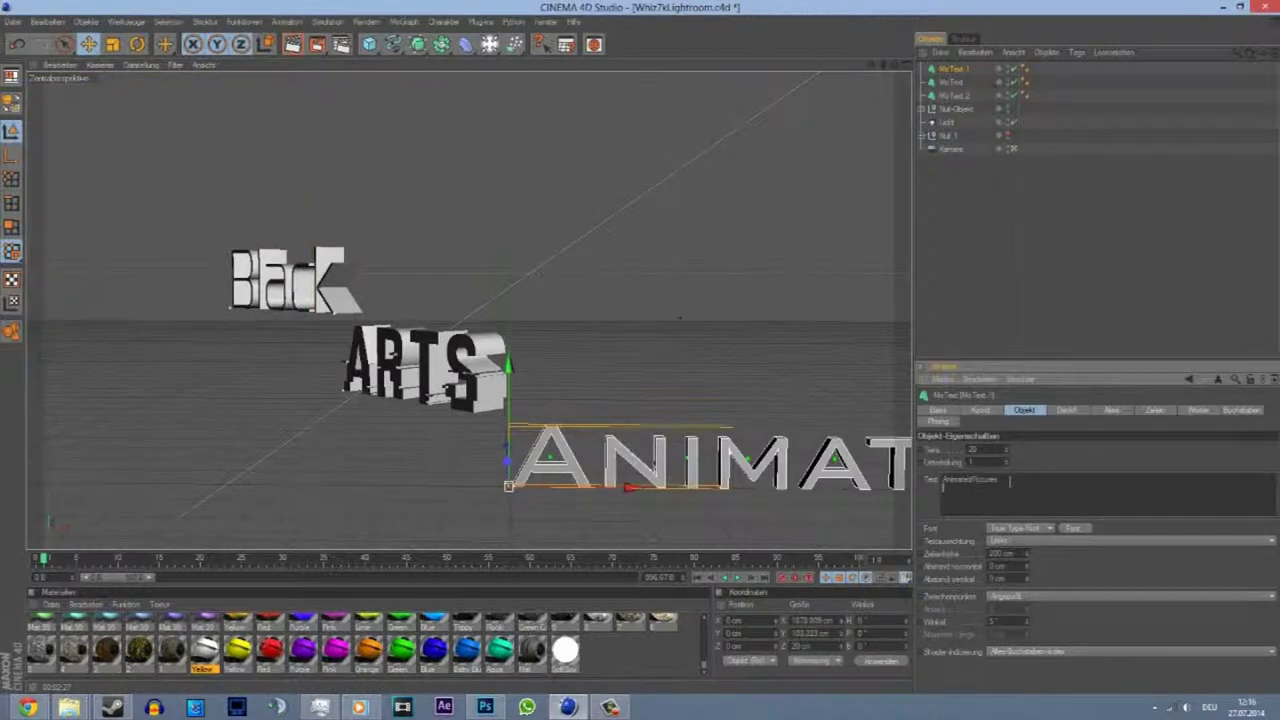
{"action": "left_click", "coordinate": [998, 540]}
- Add another MoText reading 'Pictures' in the same uppercase font
{"action": "left_click", "coordinate": [1000, 578]}
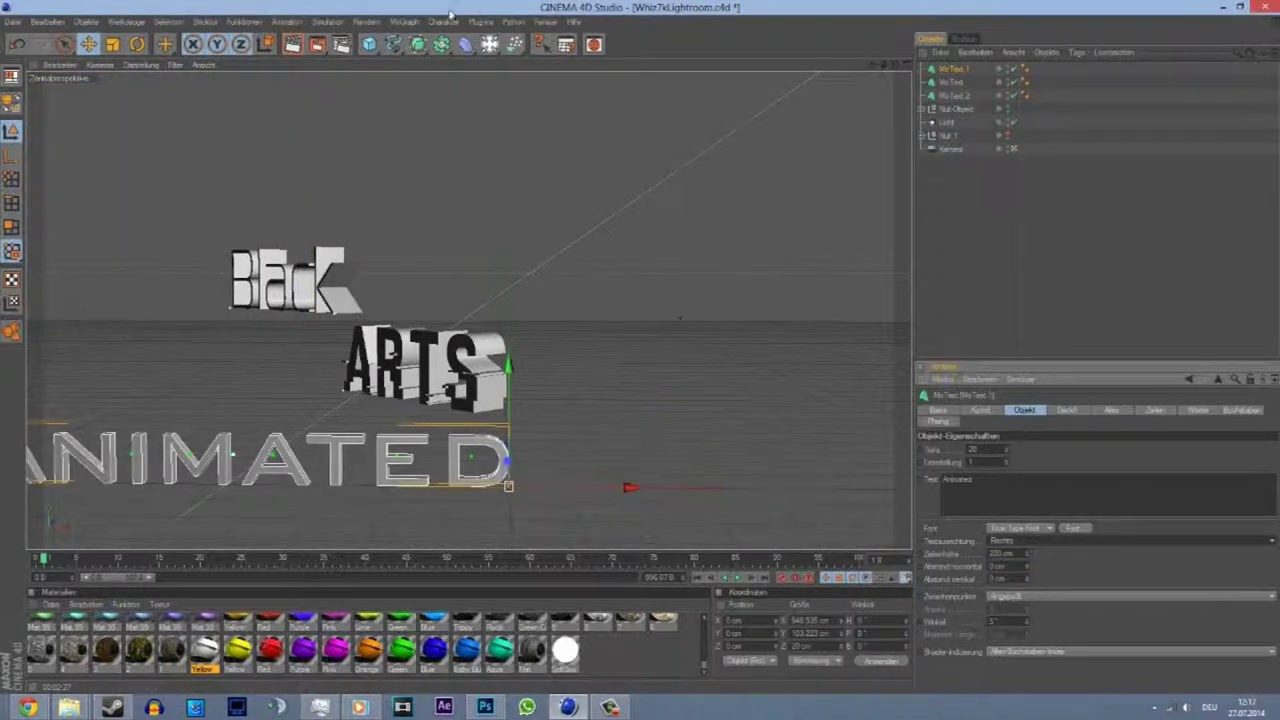
{"action": "left_click", "coordinate": [404, 21]}
{"action": "left_click", "coordinate": [428, 166]}
{"action": "type", "text": "Pictures"}
{"action": "left_click", "coordinate": [1075, 528]}
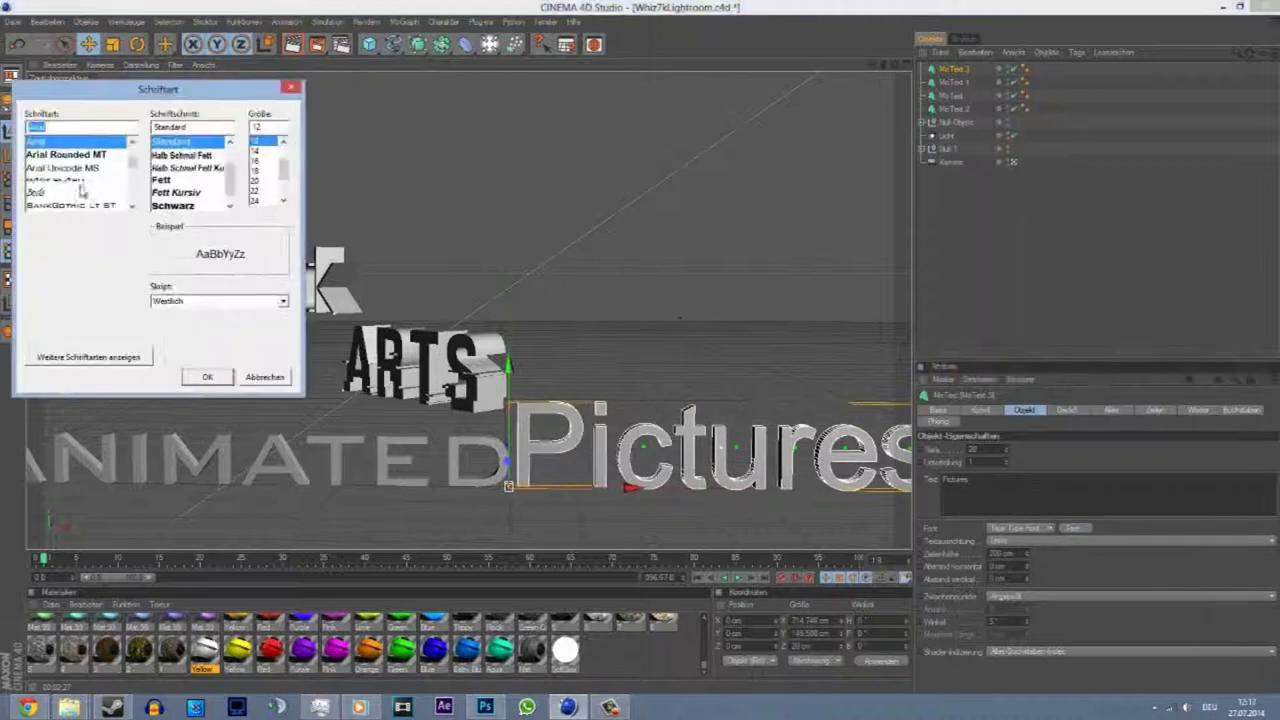
{"action": "left_click", "coordinate": [200, 374]}
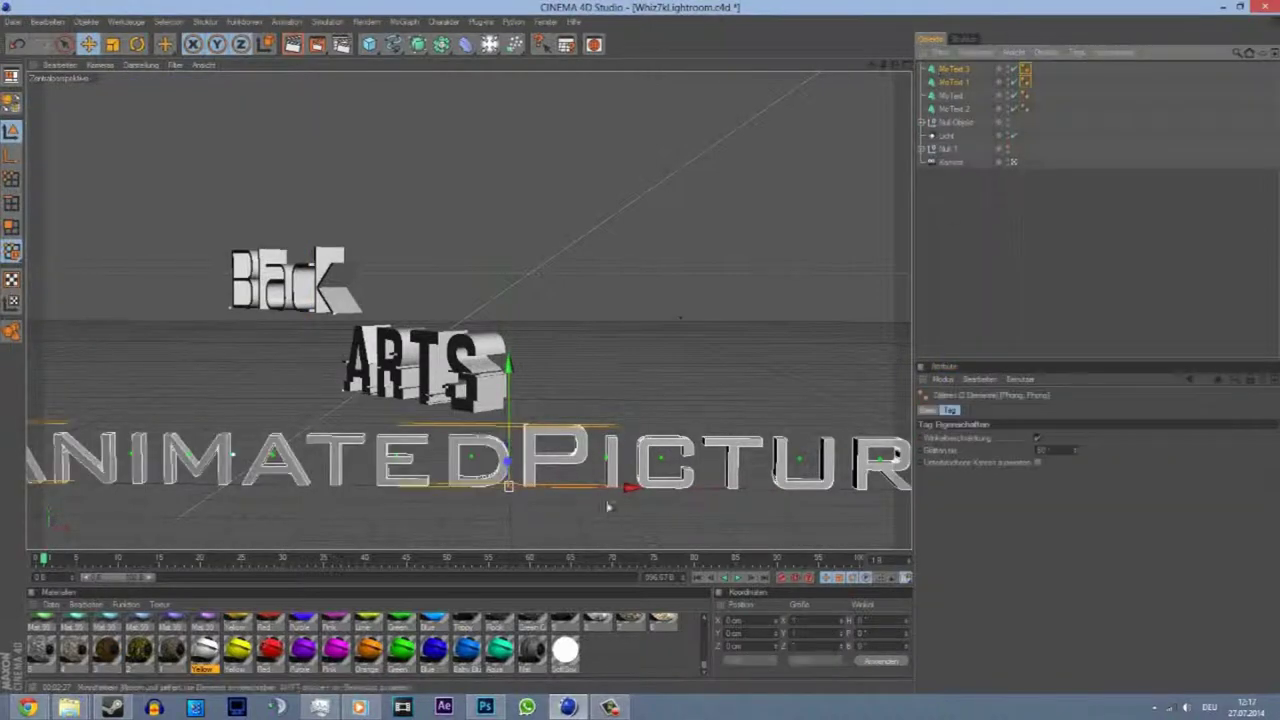
- Rotate ANIMATED and PICTURES 45° in heading and move them up and right
{"action": "left_click", "coordinate": [1051, 80]}
{"action": "left_click", "coordinate": [980, 410]}
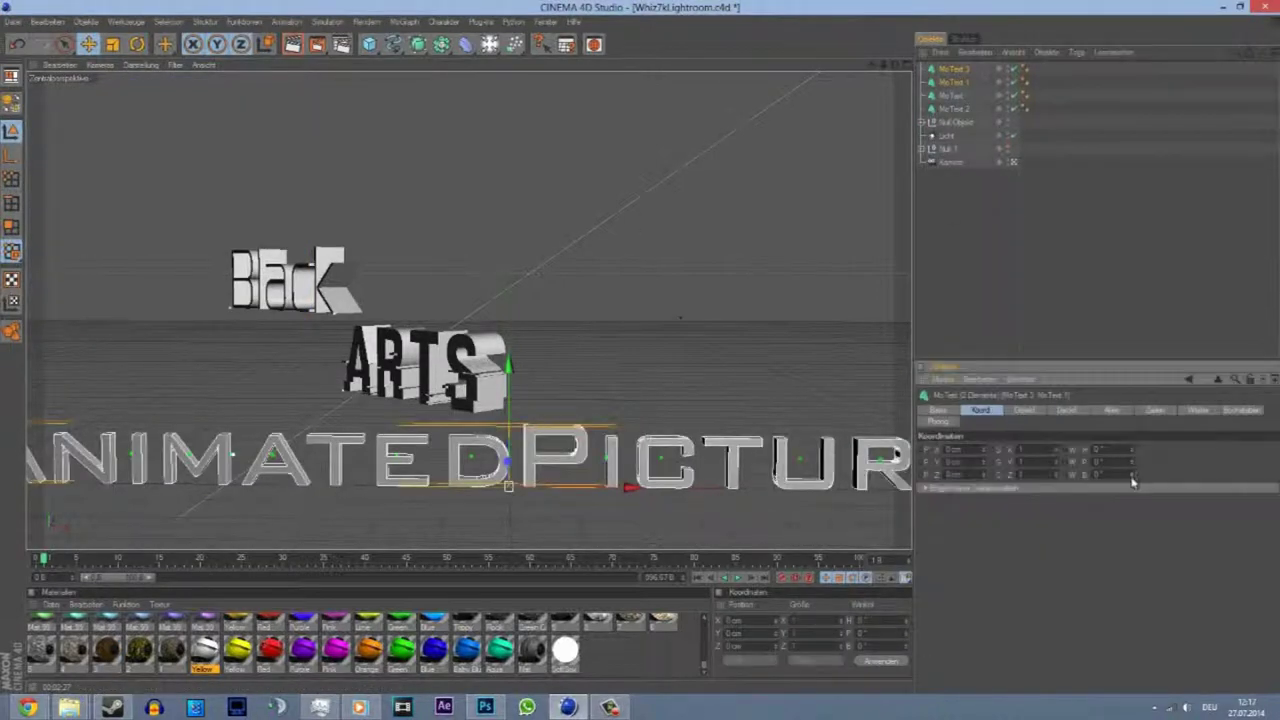
{"action": "mouse_move", "coordinate": [1134, 476]}
{"action": "left_mouse_down"}
{"action": "mouse_move", "coordinate": [1047, 472]}
{"action": "mouse_move", "coordinate": [1177, 496]}
{"action": "left_mouse_up"}
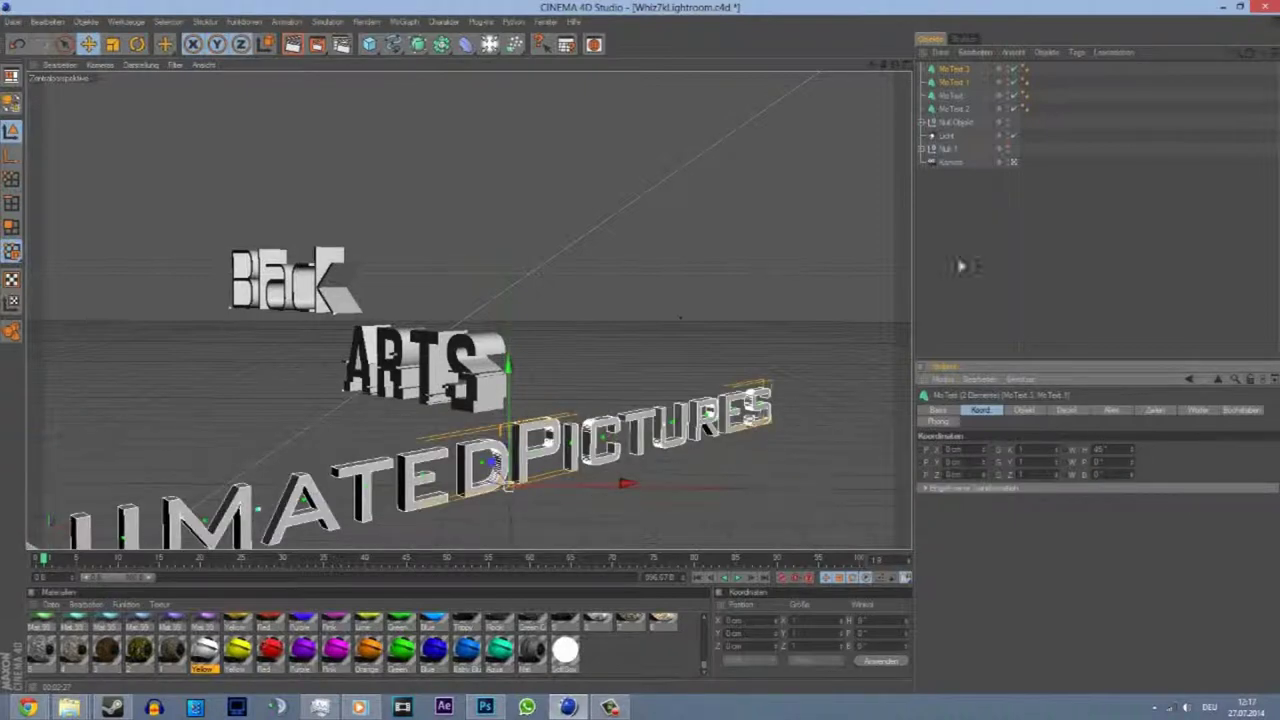
{"action": "left_click_drag", "start_coordinate": [743, 300], "coordinate": [643, 357]}
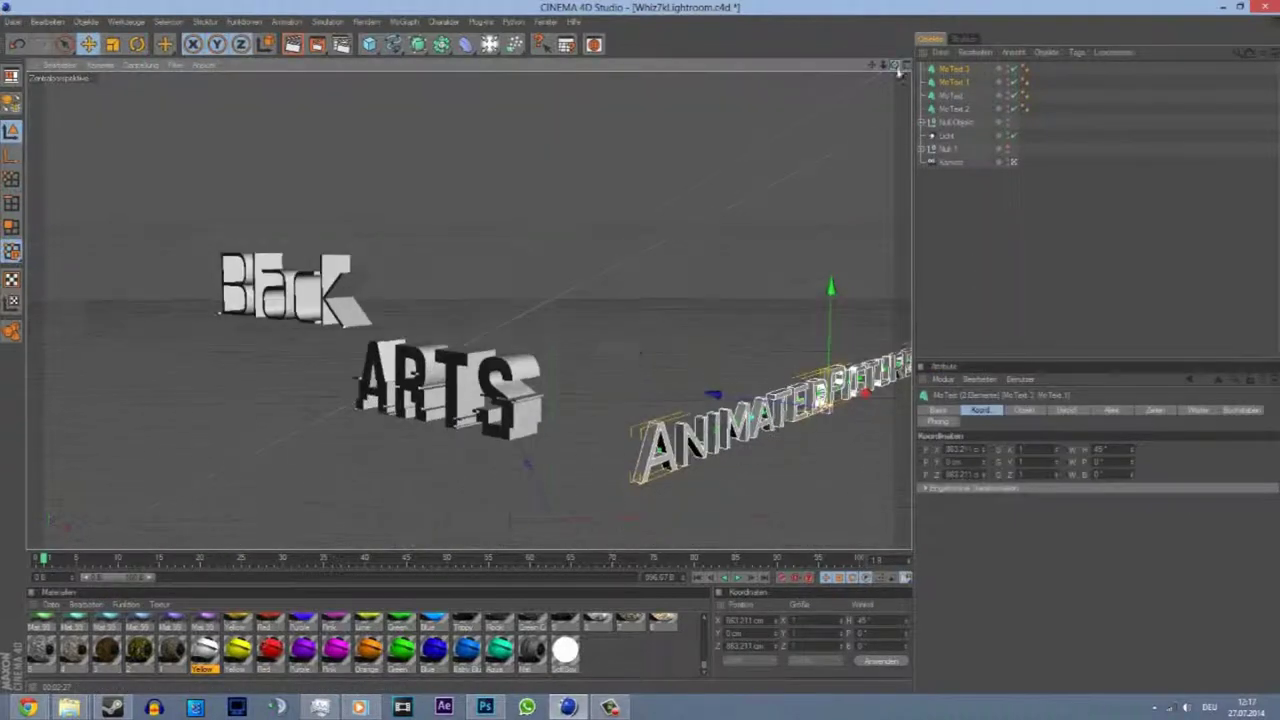
{"action": "left_click", "coordinate": [1020, 411]}
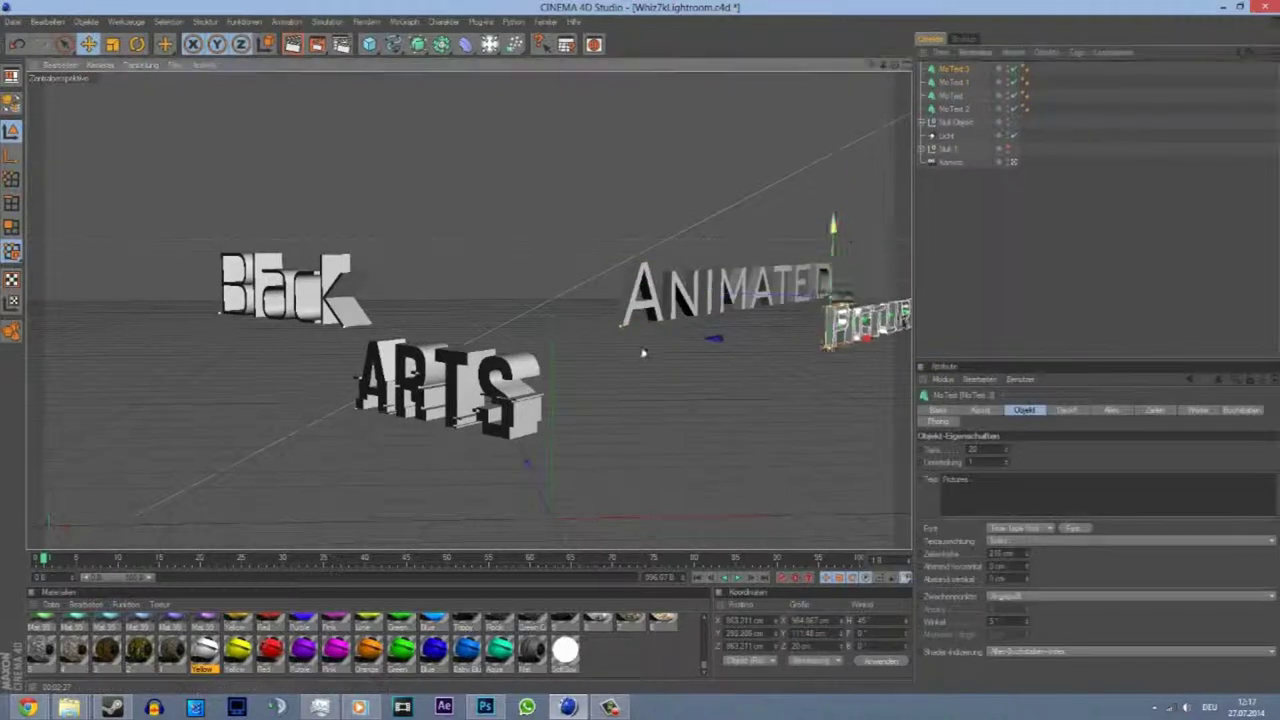
- Turn ANIMATED and PICTURES together toward the camera
{"action": "key", "text": "ctrl+a"}
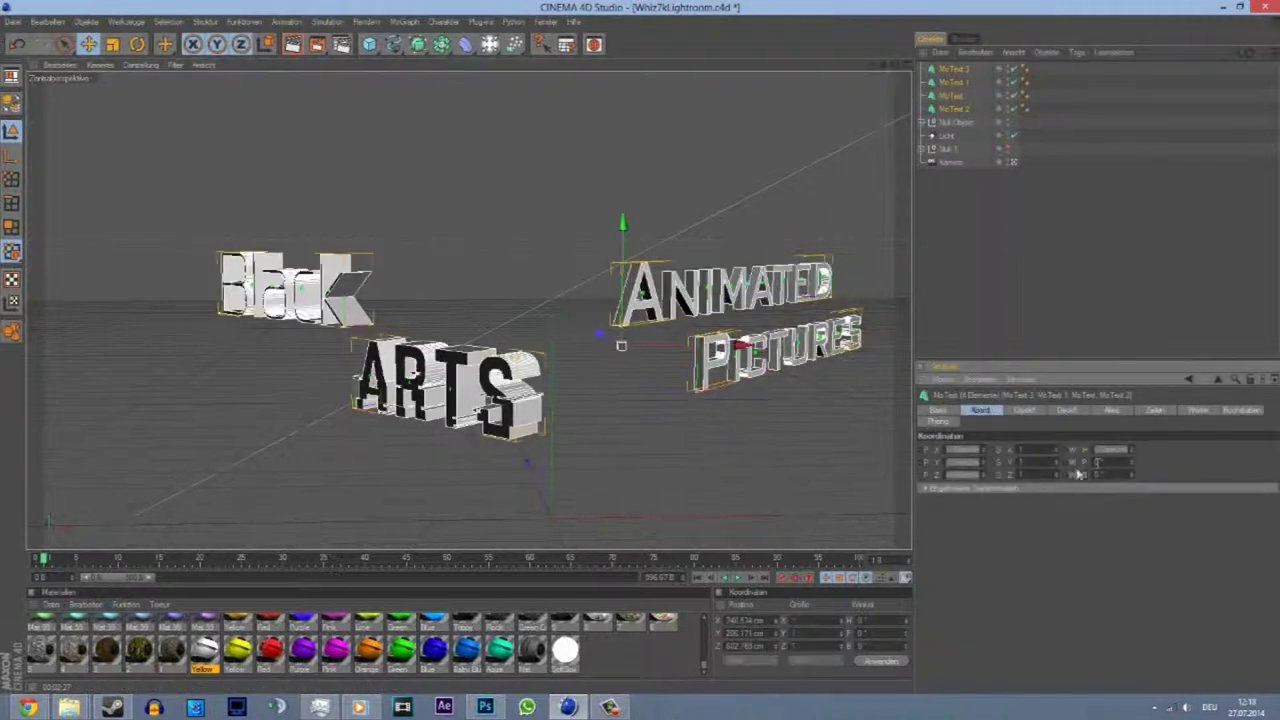
{"action": "left_click", "coordinate": [953, 68]}
{"action": "left_click", "coordinate": [953, 82], "text": "ctrl"}
{"action": "left_click_drag", "start_coordinate": [1131, 450], "coordinate": [1128, 448]}
{"action": "left_click", "coordinate": [955, 90]}
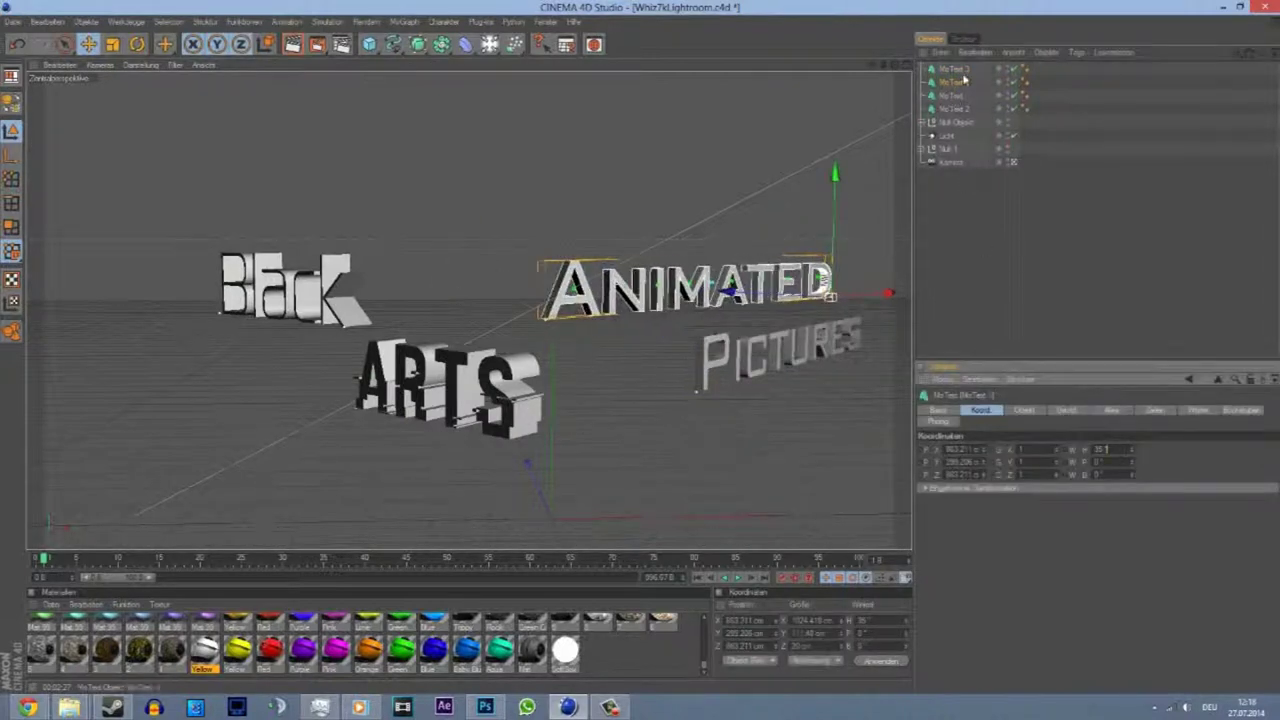
- Rotate PICTURES, ARTS and Black individually so each faces the camera
{"action": "left_click", "coordinate": [950, 108]}
{"action": "left_click_drag", "start_coordinate": [1131, 450], "coordinate": [1110, 448]}
{"action": "left_click", "coordinate": [990, 277]}
{"action": "left_click", "coordinate": [950, 95]}
{"action": "left_click", "coordinate": [1090, 340]}
{"action": "left_click", "coordinate": [950, 108]}
{"action": "left_click_drag", "start_coordinate": [695, 348], "coordinate": [624, 344]}
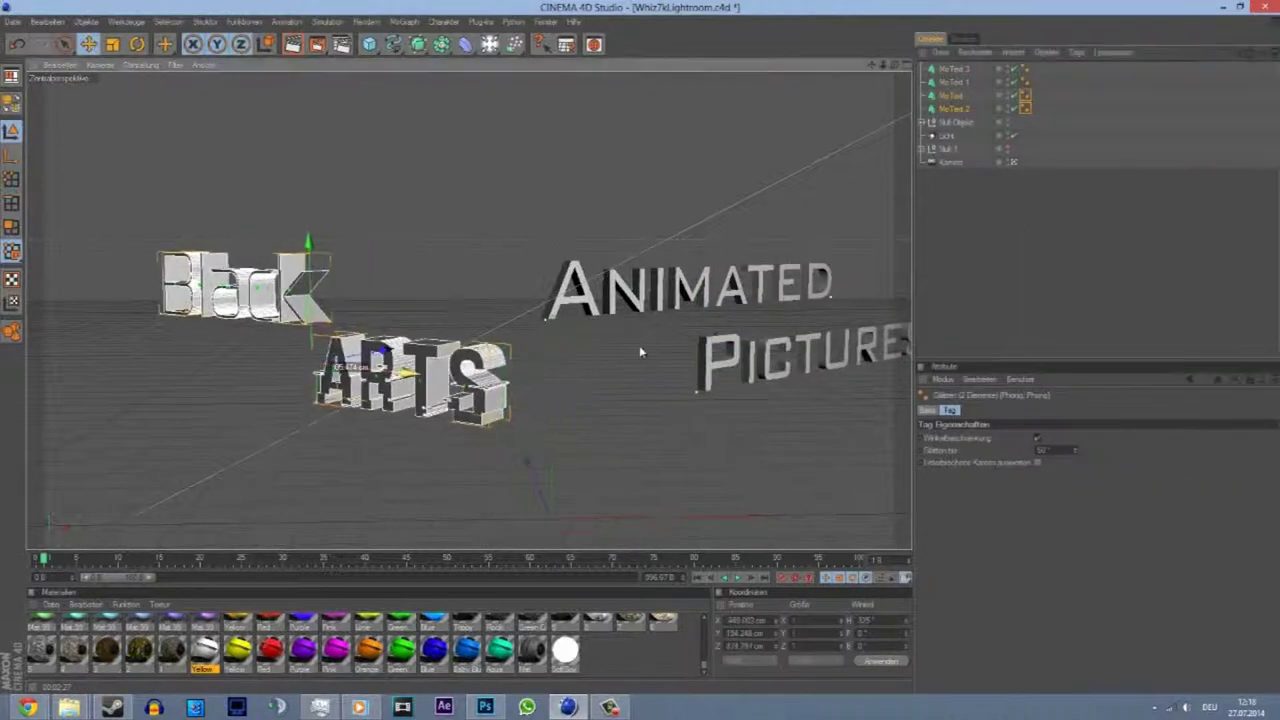
{"action": "left_click", "coordinate": [1031, 266]}
- Add a Plane and stand it upright behind the Pictures text
{"action": "left_click", "coordinate": [369, 44]}
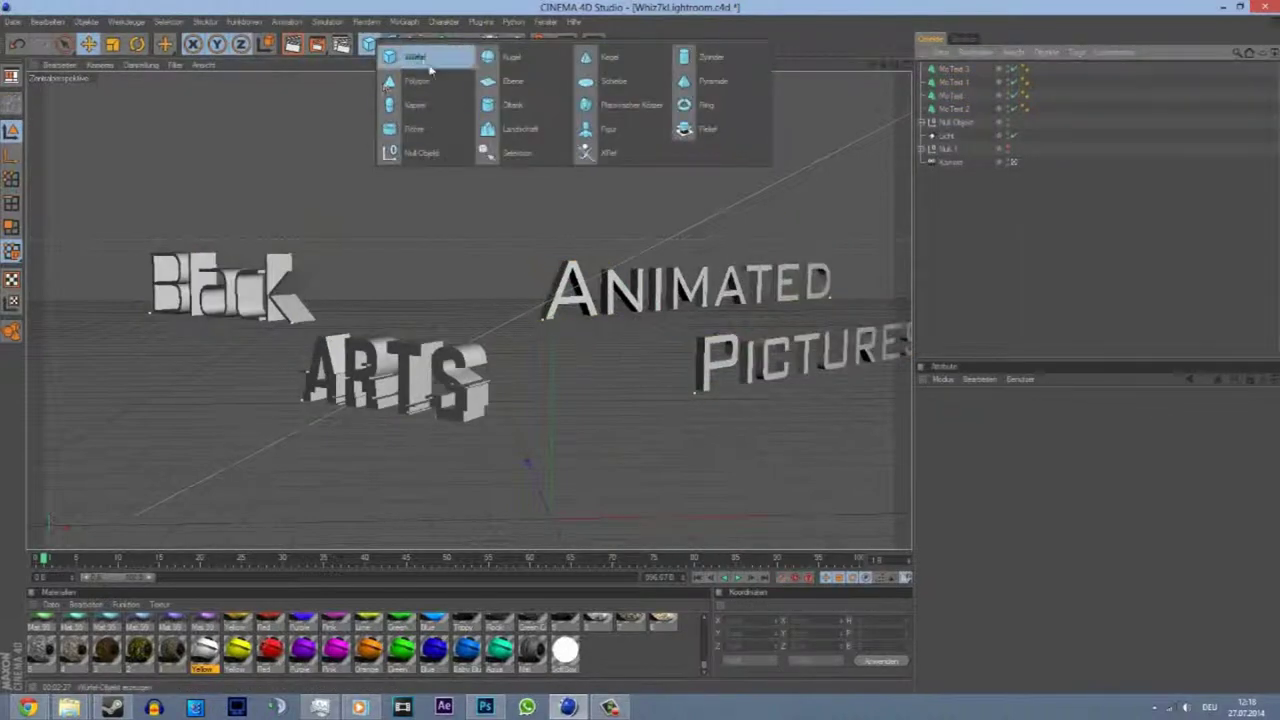
{"action": "left_click", "coordinate": [510, 81]}
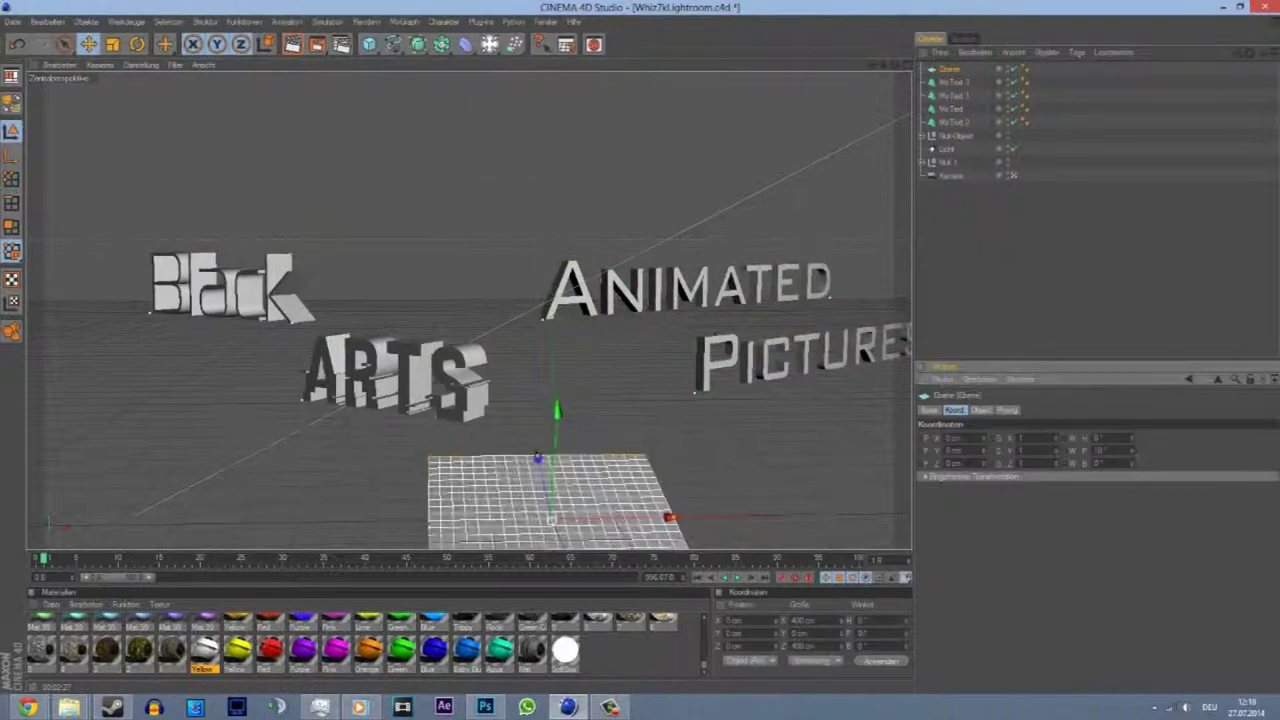
{"action": "left_click_drag", "start_coordinate": [643, 346], "coordinate": [643, 346]}
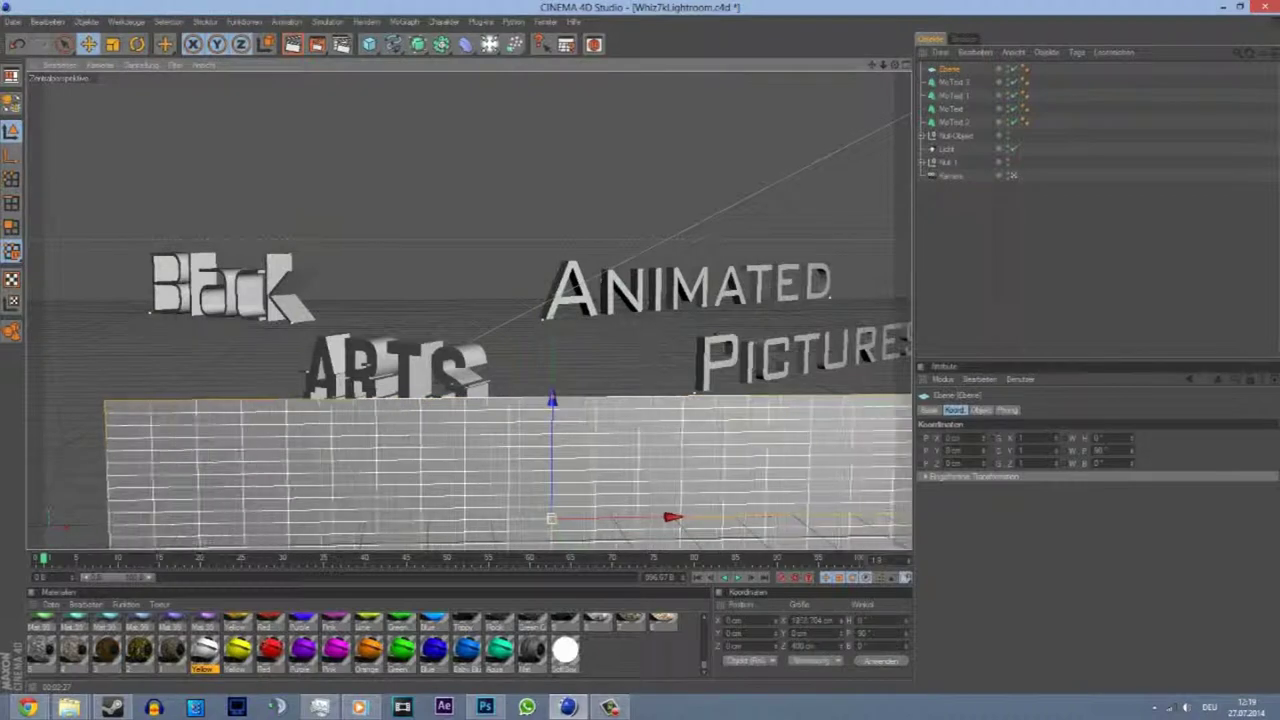
{"action": "left_click_drag", "start_coordinate": [897, 73], "coordinate": [552, 418]}
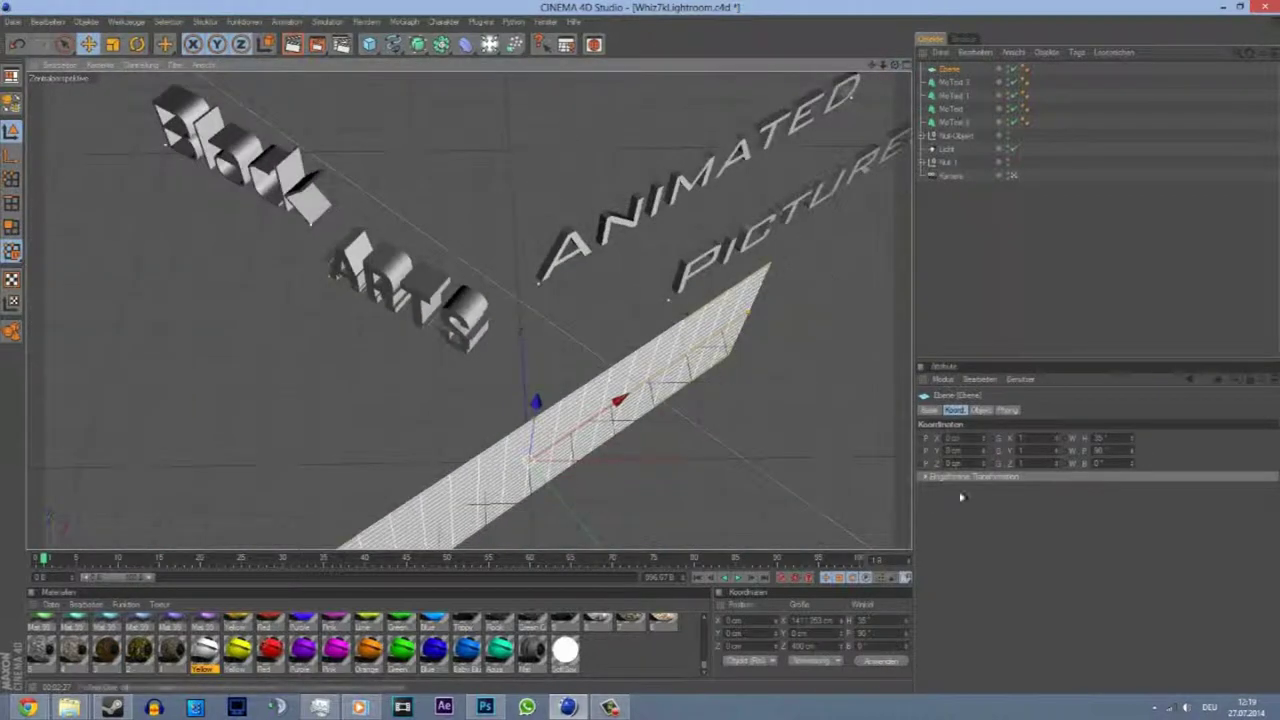
{"action": "left_click", "coordinate": [953, 81]}
{"action": "left_click", "coordinate": [962, 474]}
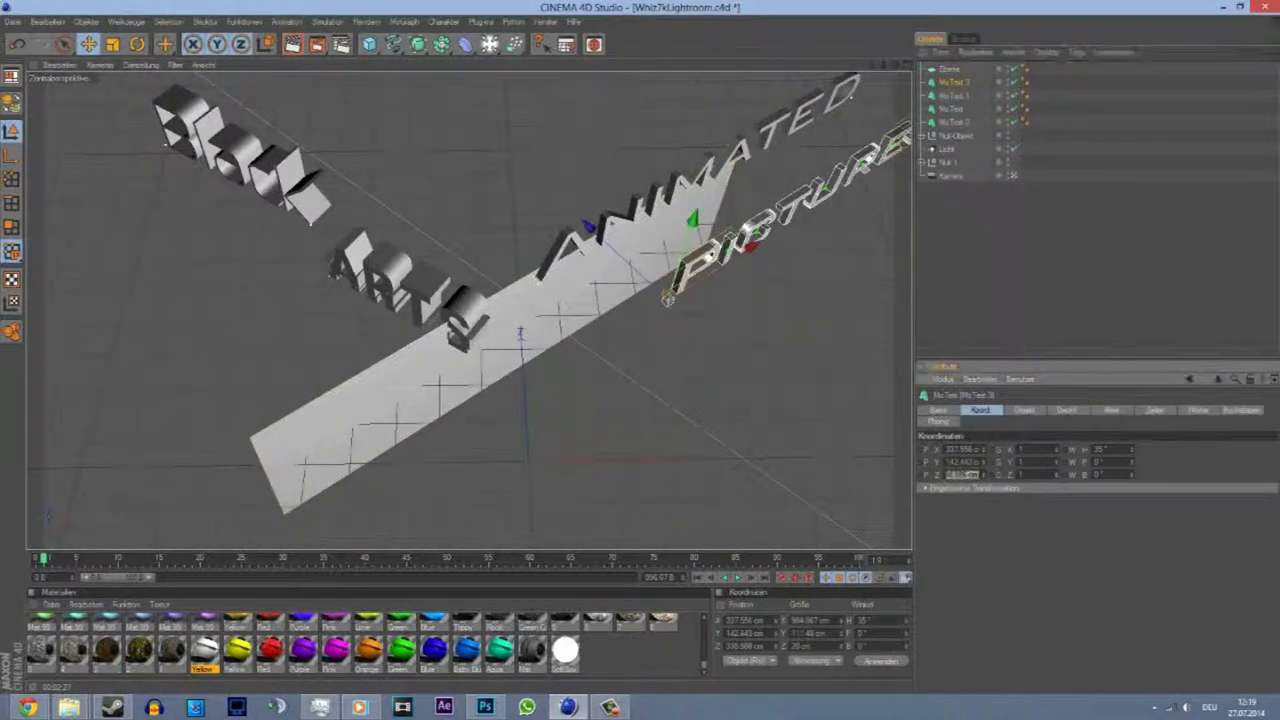
{"action": "key", "text": "ctrl+z"}
{"action": "key", "text": "ctrl+z"}
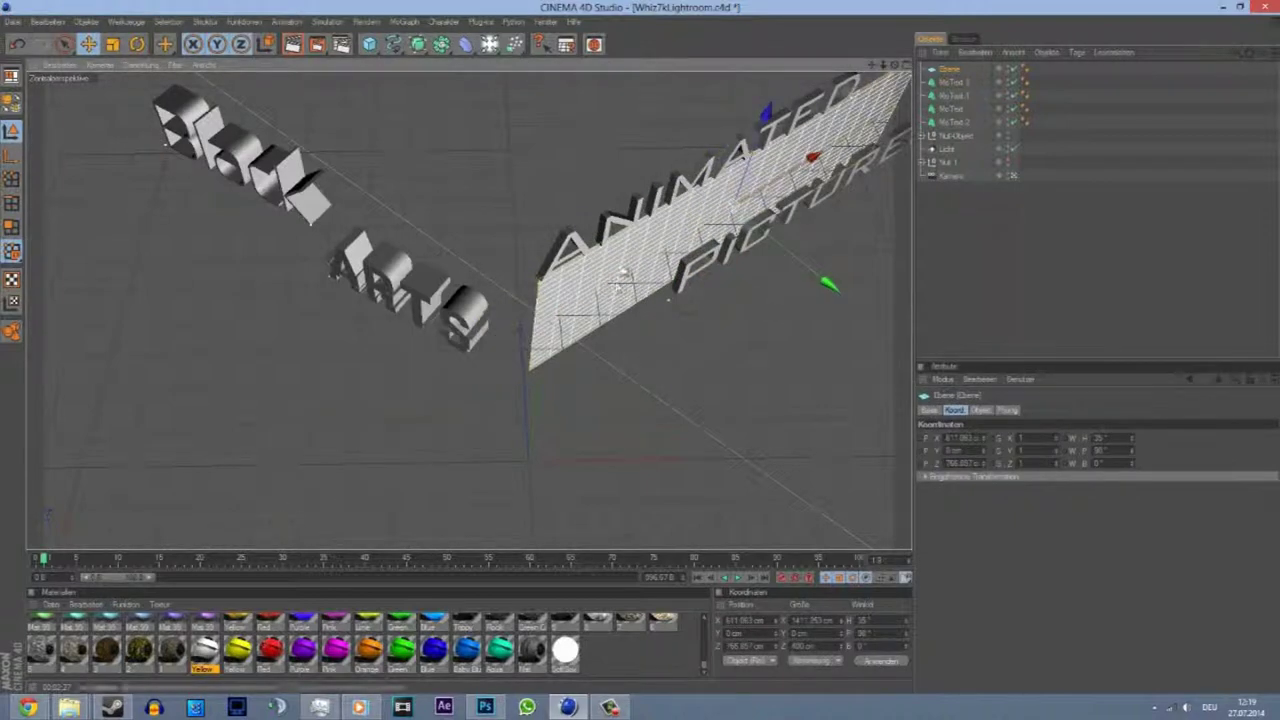
- Set the plane's width and depth to 1500 cm and adjust its segment counts
{"action": "left_click", "coordinate": [929, 411]}
{"action": "left_click", "coordinate": [980, 410]}
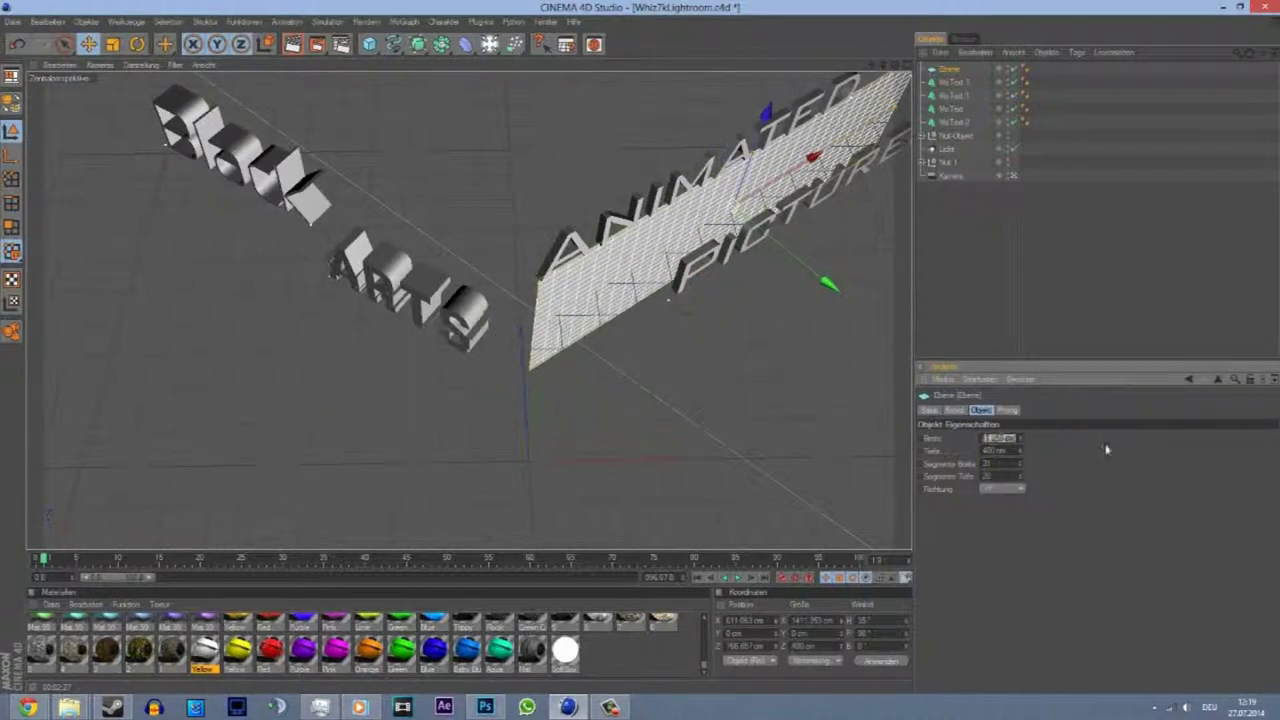
{"action": "key", "text": "Return"}
{"action": "type", "text": "100"}
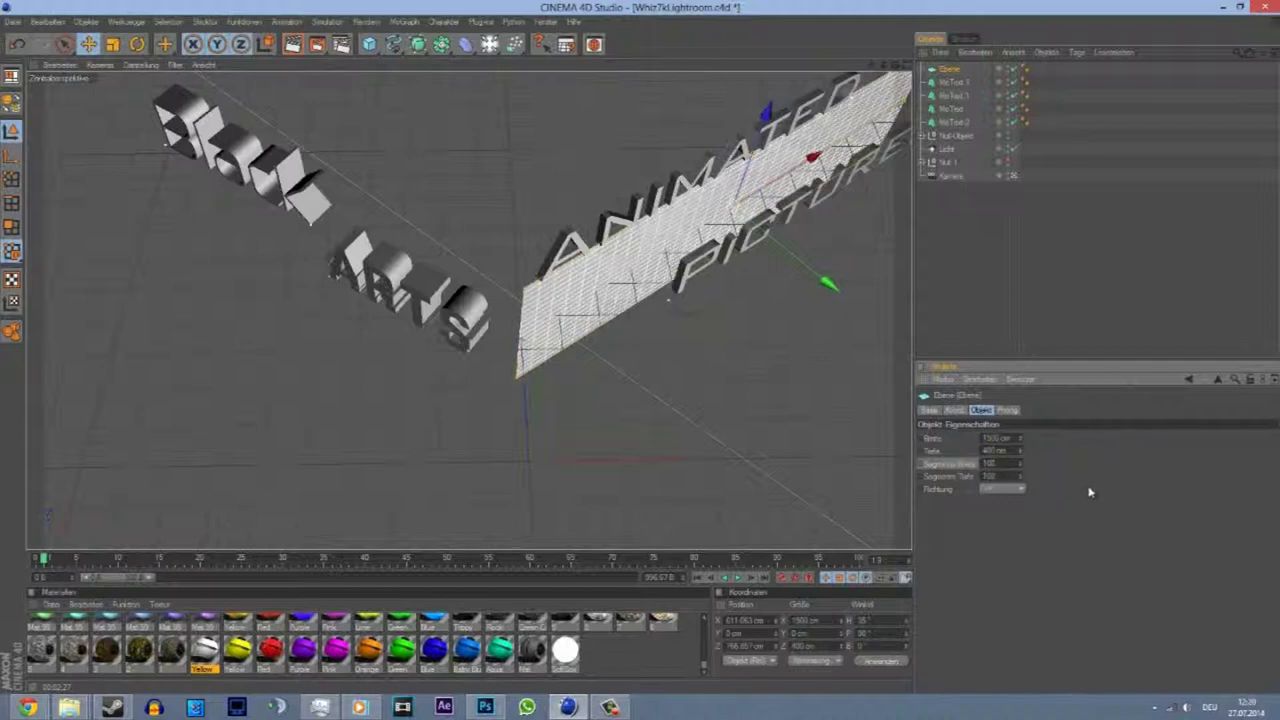
{"action": "key", "text": "Tab"}
{"action": "type", "text": "1"}
{"action": "key", "text": "Return"}
{"action": "left_click_drag", "start_coordinate": [1019, 472], "coordinate": [1021, 471]}
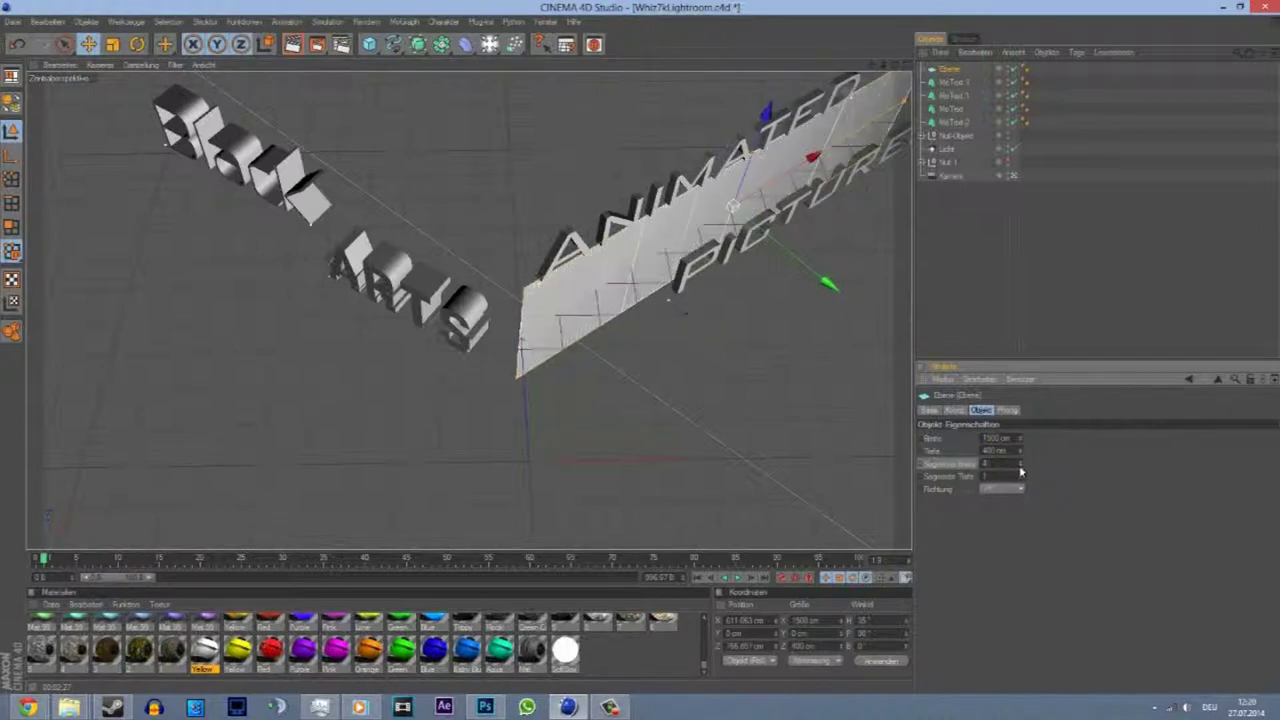
{"action": "left_click_drag", "start_coordinate": [895, 64], "coordinate": [898, 427]}
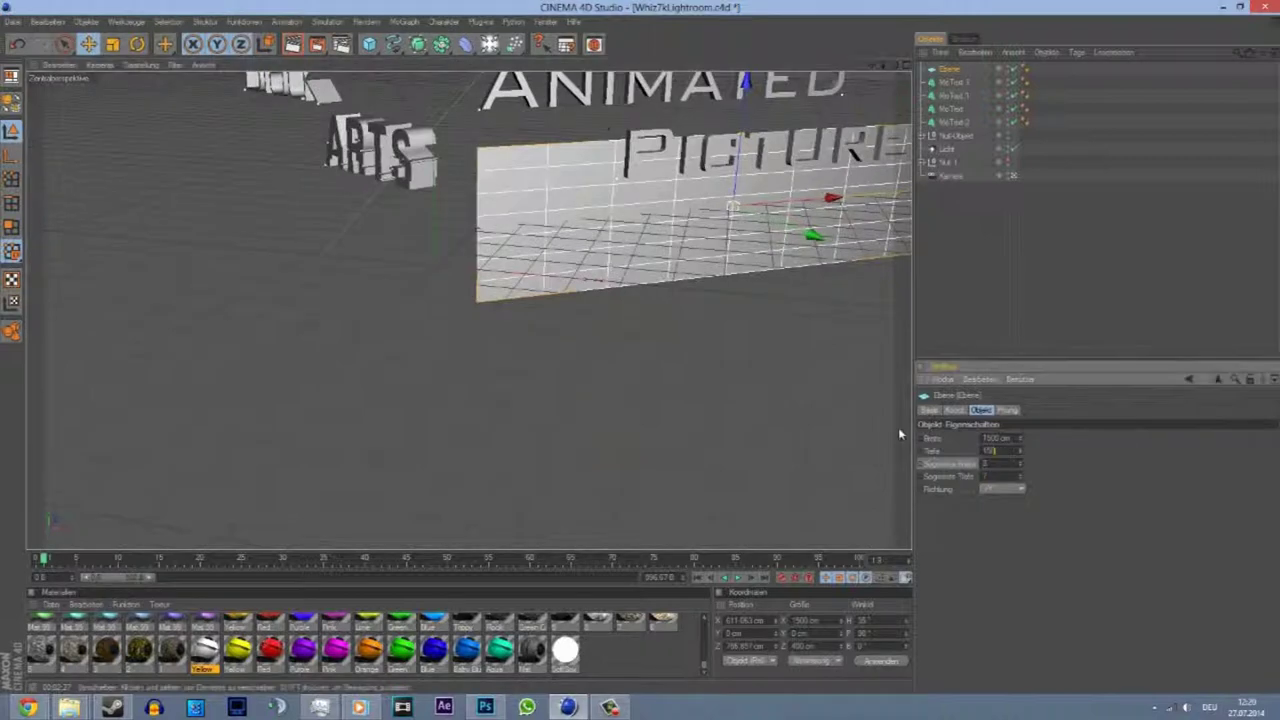
{"action": "left_click_drag", "start_coordinate": [757, 285], "coordinate": [649, 351], "text": "alt"}
- Add a Greebler, parent the plane under it, and turn off the small stock greebles
{"action": "left_click", "coordinate": [481, 21]}
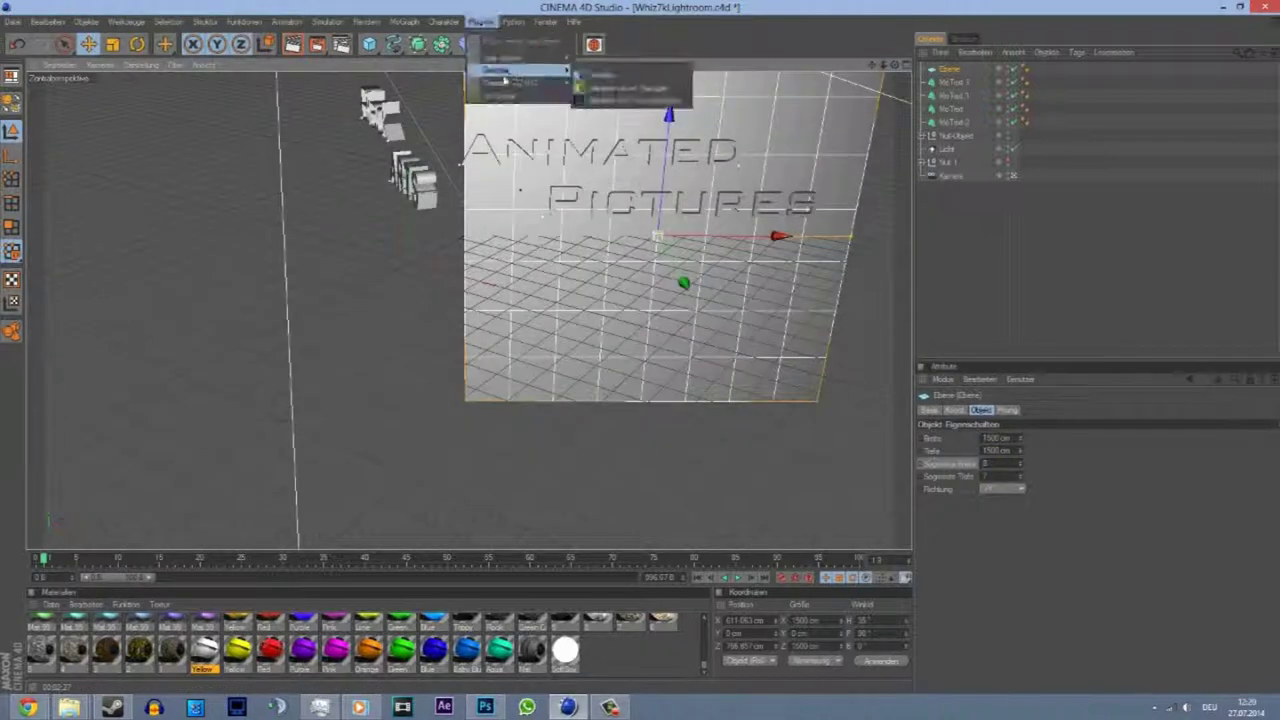
{"action": "left_click", "coordinate": [614, 88]}
{"action": "left_click_drag", "start_coordinate": [950, 75], "coordinate": [950, 69]}
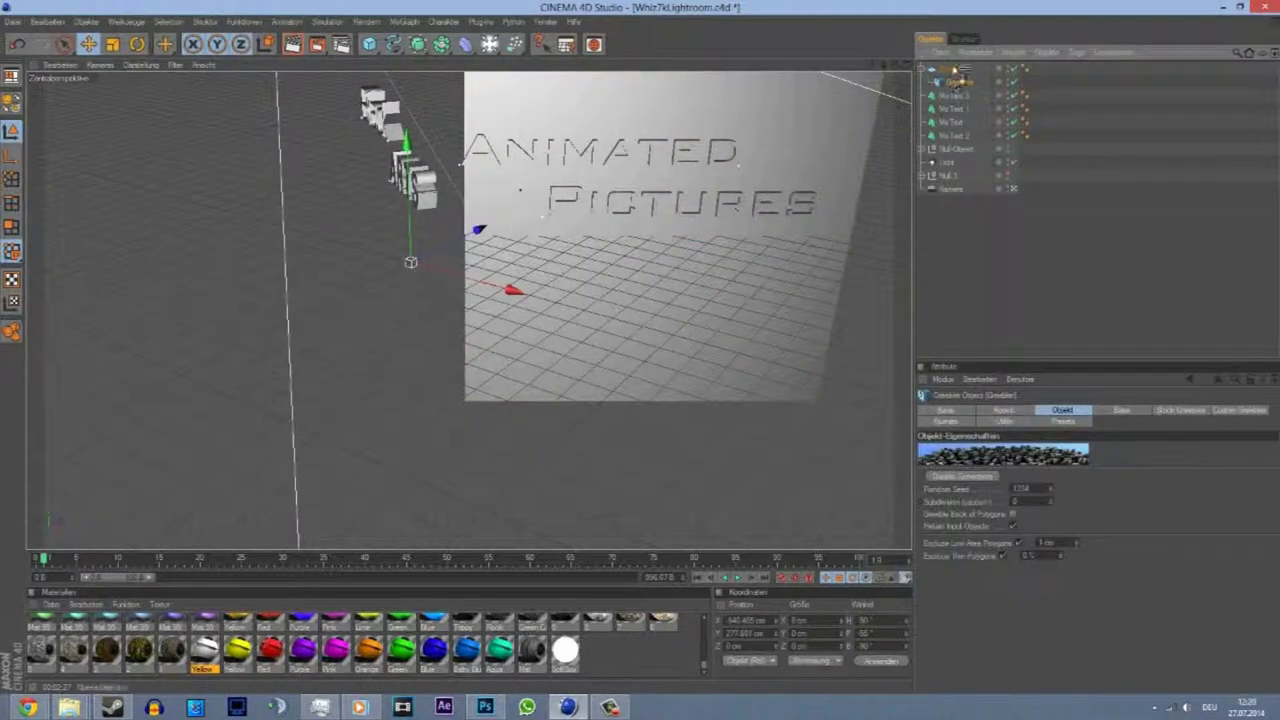
{"action": "mouse_move", "coordinate": [680, 277]}
{"action": "left_mouse_down", "text": "alt"}
{"action": "mouse_move", "coordinate": [654, 354]}
{"action": "mouse_move", "coordinate": [700, 330]}
{"action": "mouse_move", "coordinate": [643, 351]}
{"action": "left_mouse_up", "text": "alt"}
{"action": "left_click", "coordinate": [1180, 410]}
{"action": "left_click", "coordinate": [991, 450]}
{"action": "left_click", "coordinate": [1122, 410]}
{"action": "left_click", "coordinate": [643, 351]}
{"action": "left_click_drag", "start_coordinate": [871, 66], "coordinate": [890, 90]}
- Paste a copy of the greebled wall, rotate it perpendicular, and move it behind Black ARTS
{"action": "key", "text": "ctrl+v"}
{"action": "left_click", "coordinate": [956, 82]}
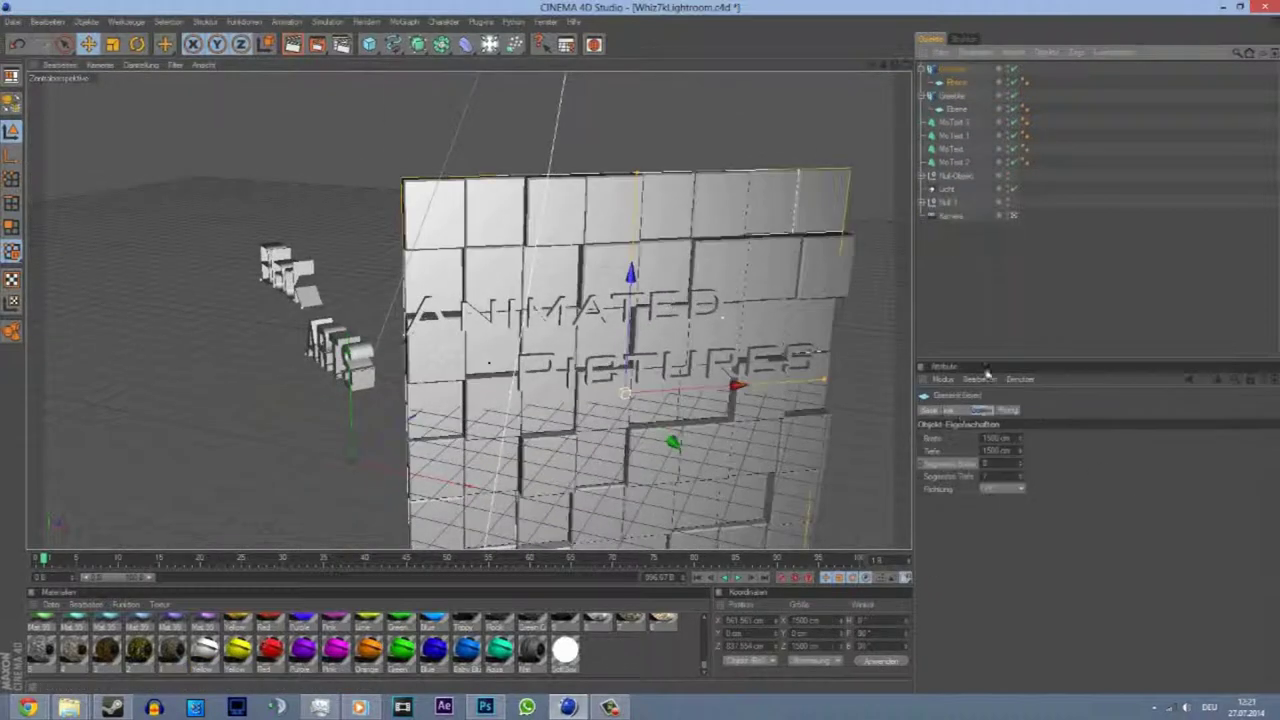
{"action": "key", "text": "Return"}
{"action": "left_click_drag", "start_coordinate": [563, 422], "coordinate": [641, 352]}
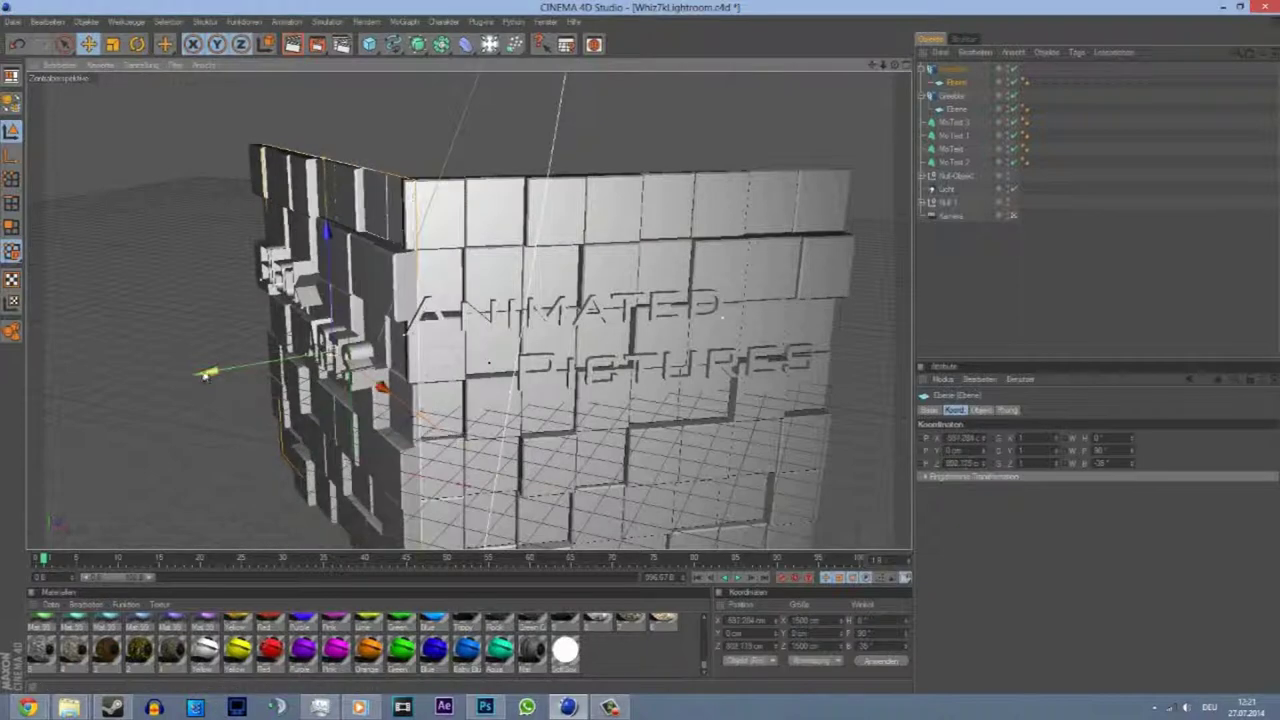
{"action": "left_click_drag", "start_coordinate": [210, 372], "coordinate": [150, 330]}
- Raise the Greebler's block height to about 82 cm
{"action": "left_click", "coordinate": [951, 69]}
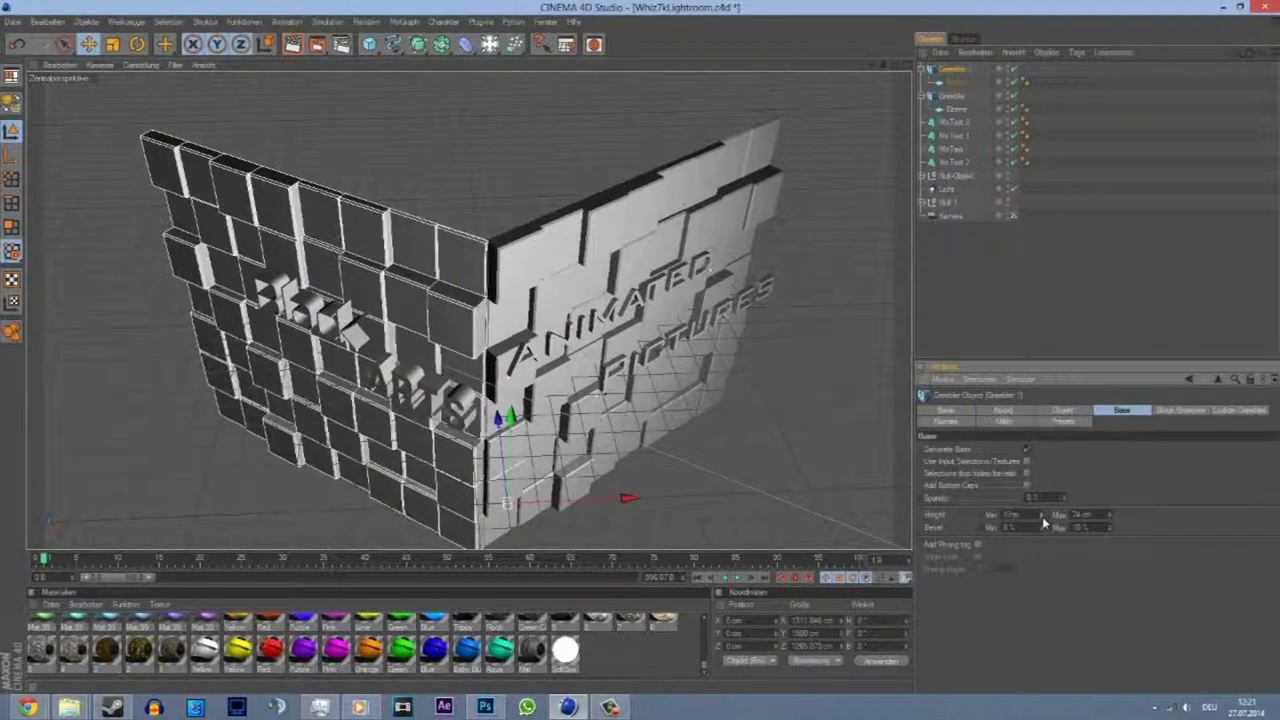
{"action": "left_click_drag", "start_coordinate": [1102, 514], "coordinate": [1098, 515]}
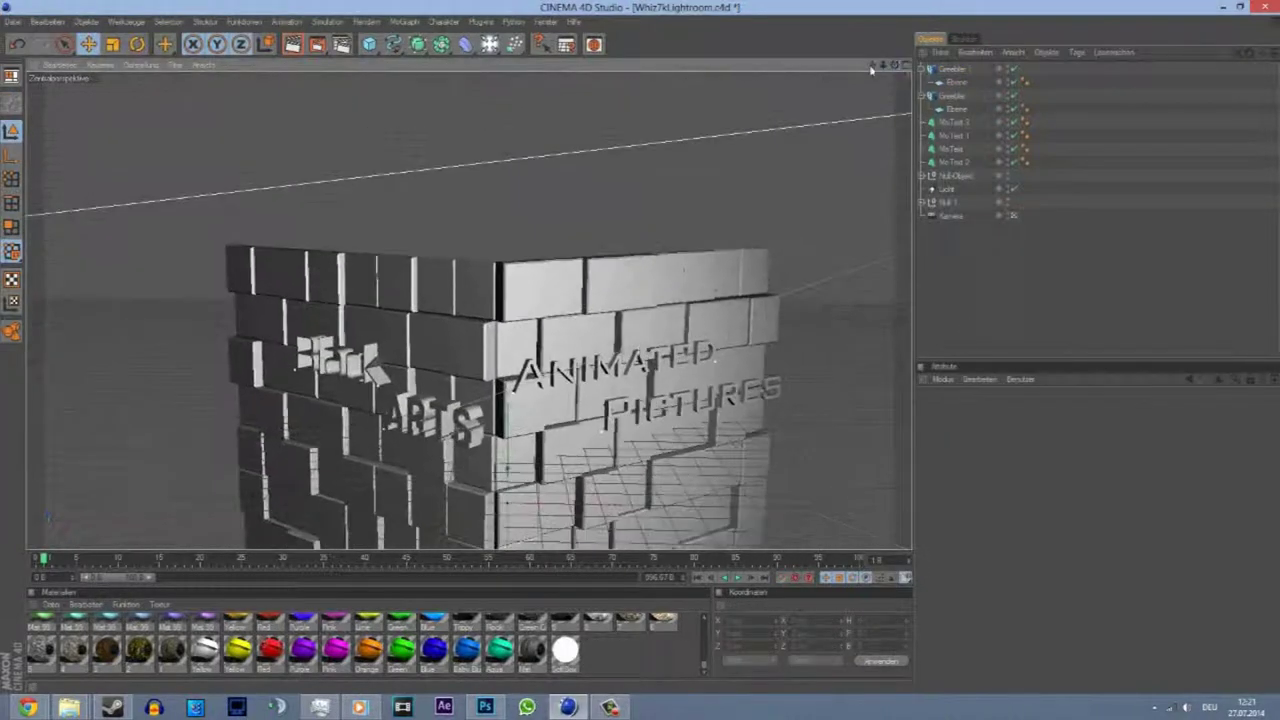
{"action": "mouse_move", "coordinate": [560, 330]}
{"action": "left_mouse_down", "text": "alt"}
{"action": "mouse_move", "coordinate": [645, 350]}
{"action": "mouse_move", "coordinate": [743, 207]}
{"action": "left_mouse_up", "text": "alt"}
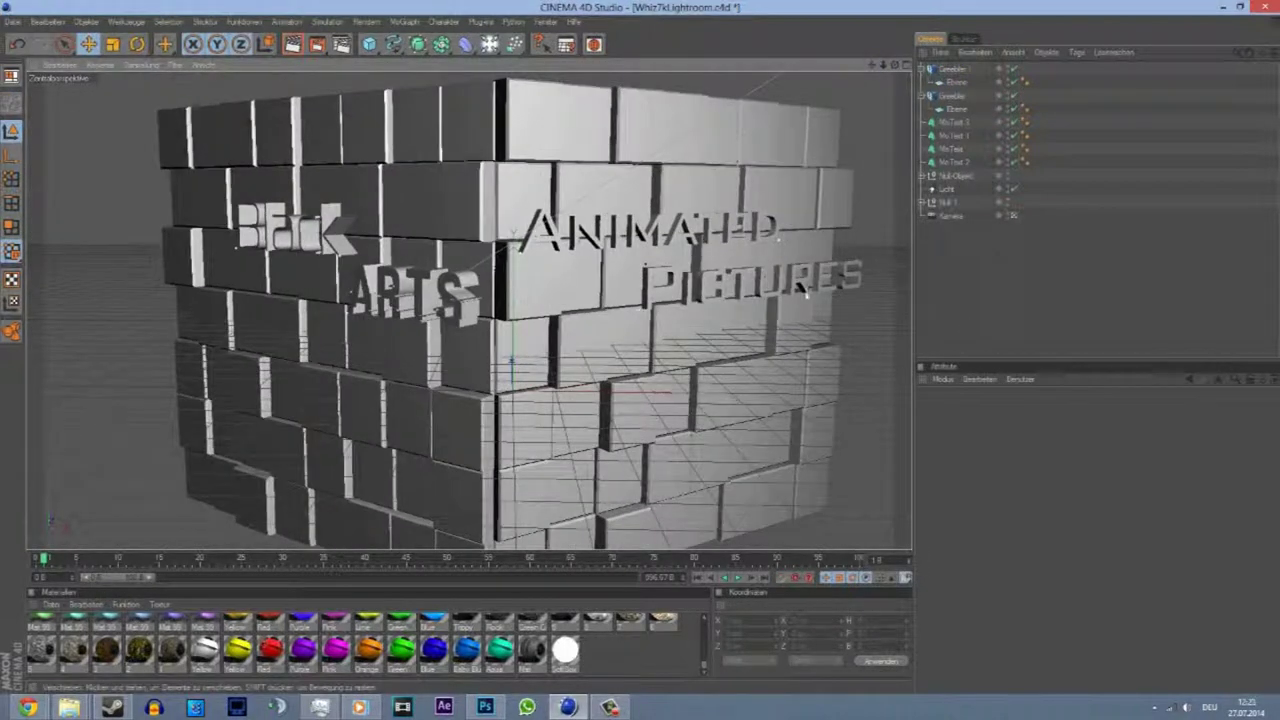
- Apply the dark material to both Greebler walls
{"action": "scroll", "coordinate": [545, 668], "scroll_direction": "down", "scroll_amount": 2}
{"action": "scroll", "coordinate": [545, 668], "scroll_direction": "up", "scroll_amount": 2}
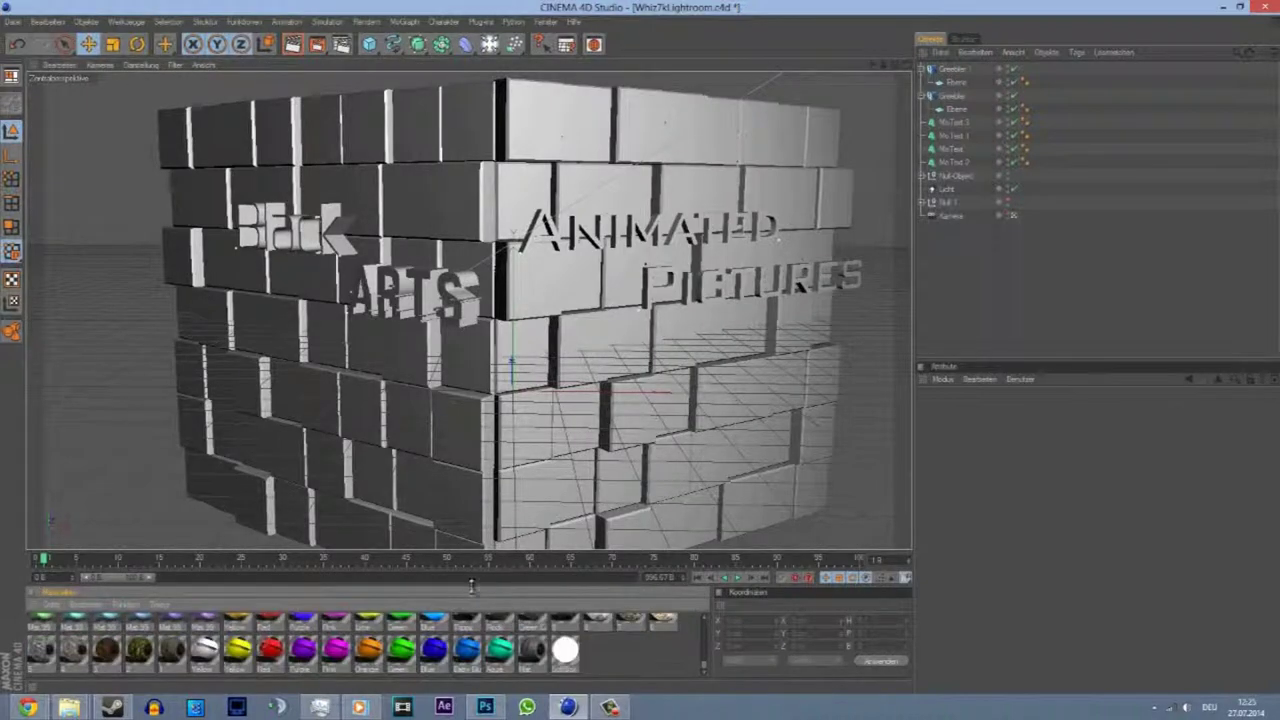
{"action": "left_click_drag", "start_coordinate": [474, 587], "coordinate": [474, 410]}
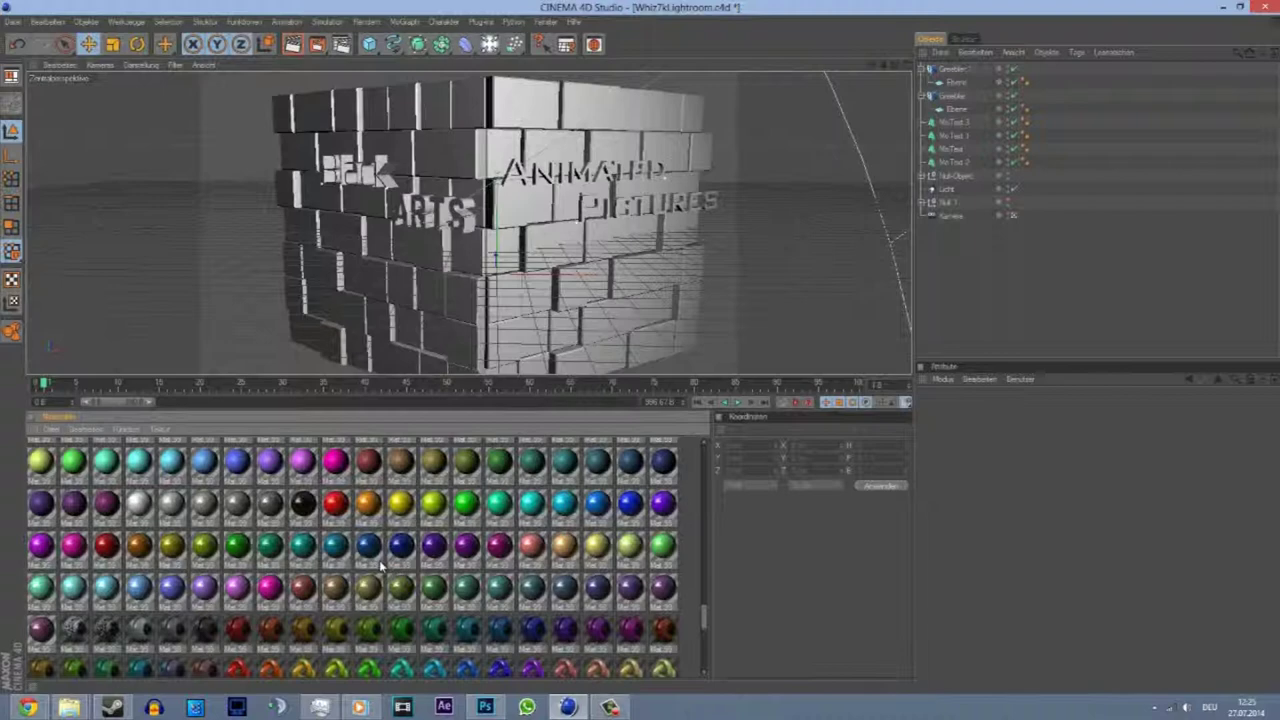
{"action": "scroll", "coordinate": [433, 473], "scroll_direction": "up", "scroll_amount": 2}
{"action": "scroll", "coordinate": [420, 510], "scroll_direction": "up", "scroll_amount": 3}
{"action": "scroll", "coordinate": [405, 550], "scroll_direction": "up", "scroll_amount": 3}
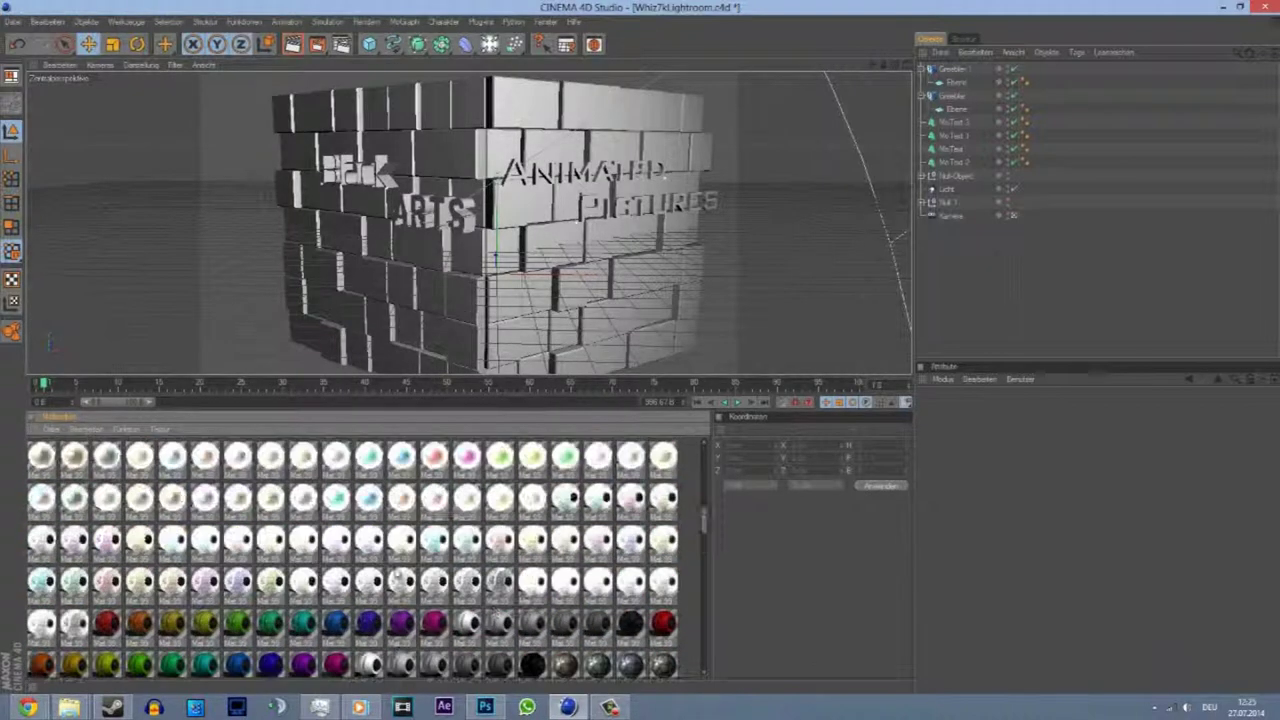
{"action": "left_click_drag", "start_coordinate": [884, 257], "coordinate": [965, 95]}
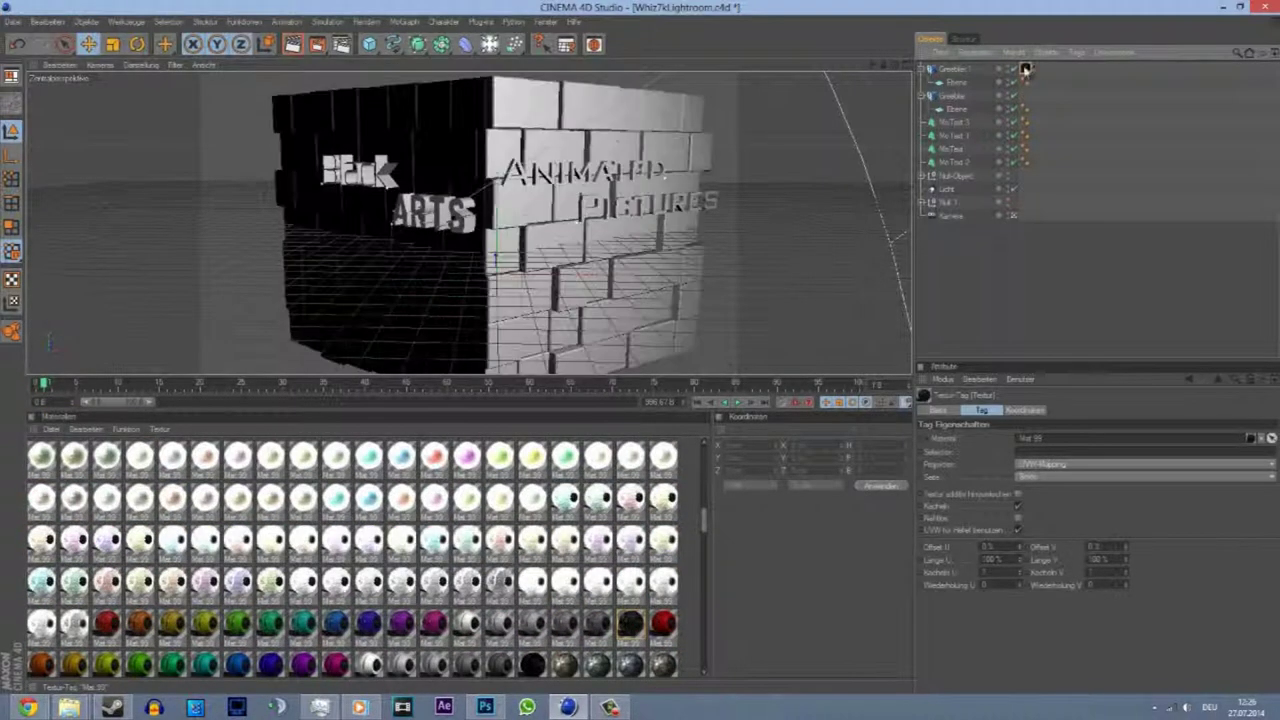
{"action": "left_click", "coordinate": [292, 44]}
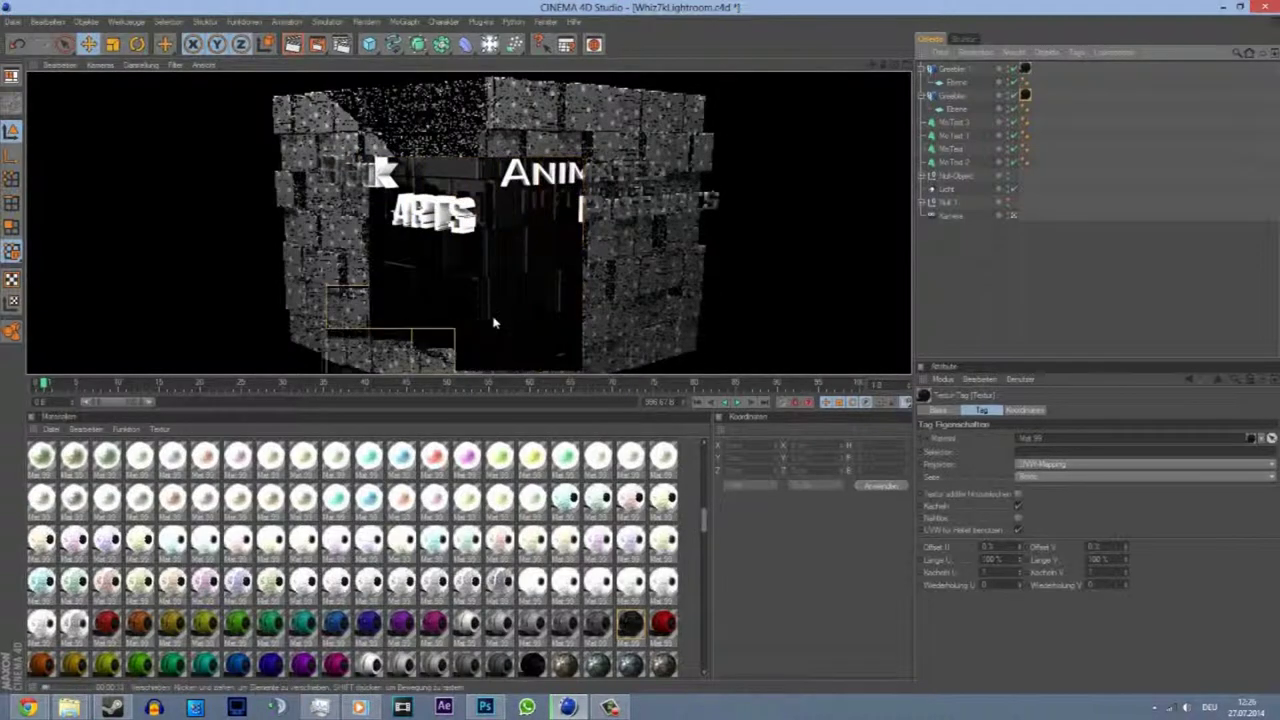
- Lighten the black material's colour to dark grey in the Material Editor
{"action": "double_click", "coordinate": [630, 623]}
{"action": "left_click", "coordinate": [215, 229]}
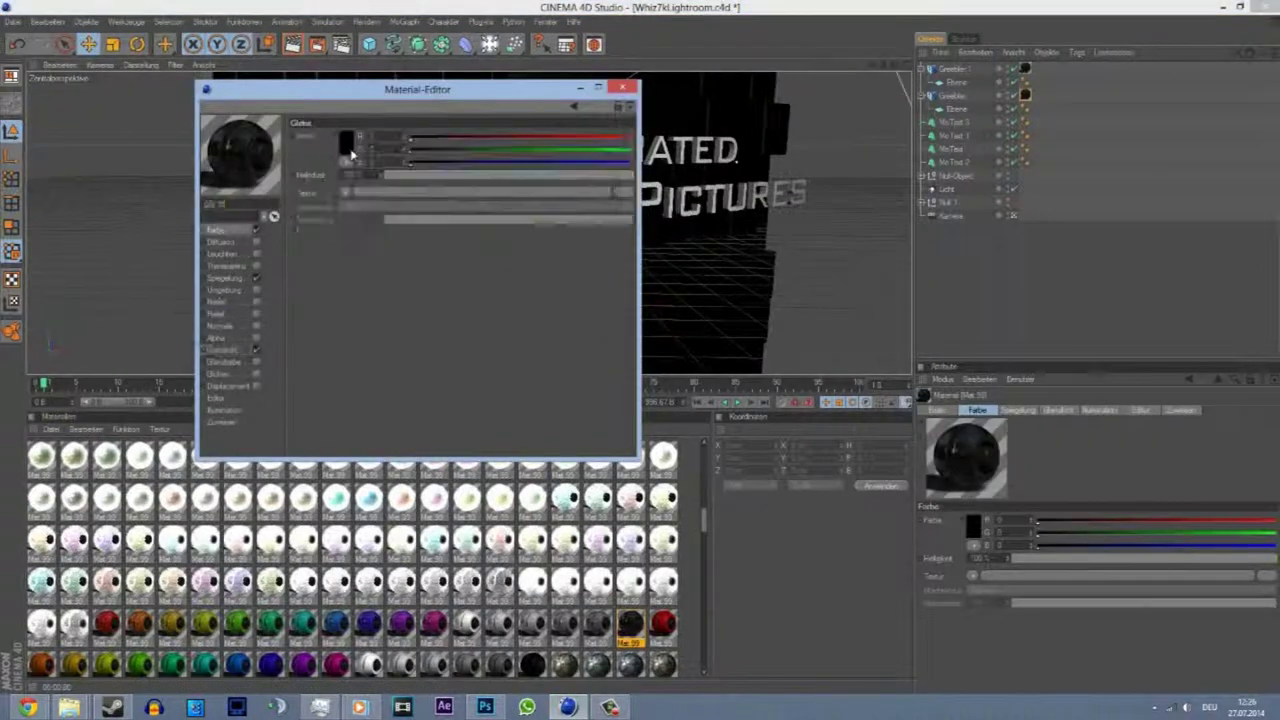
{"action": "left_click", "coordinate": [346, 141]}
{"action": "left_click", "coordinate": [632, 88]}
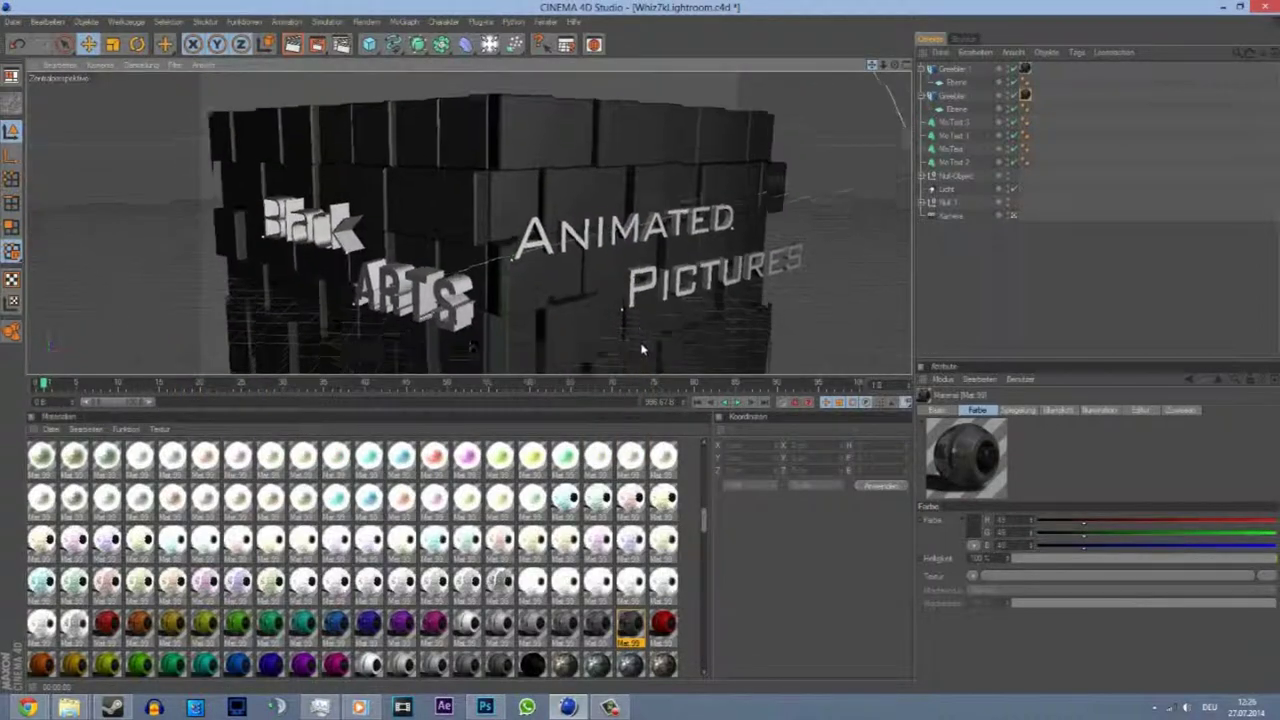
- Check the Pictures, Animated, Arts and Black text objects
{"action": "left_click", "coordinate": [953, 121]}
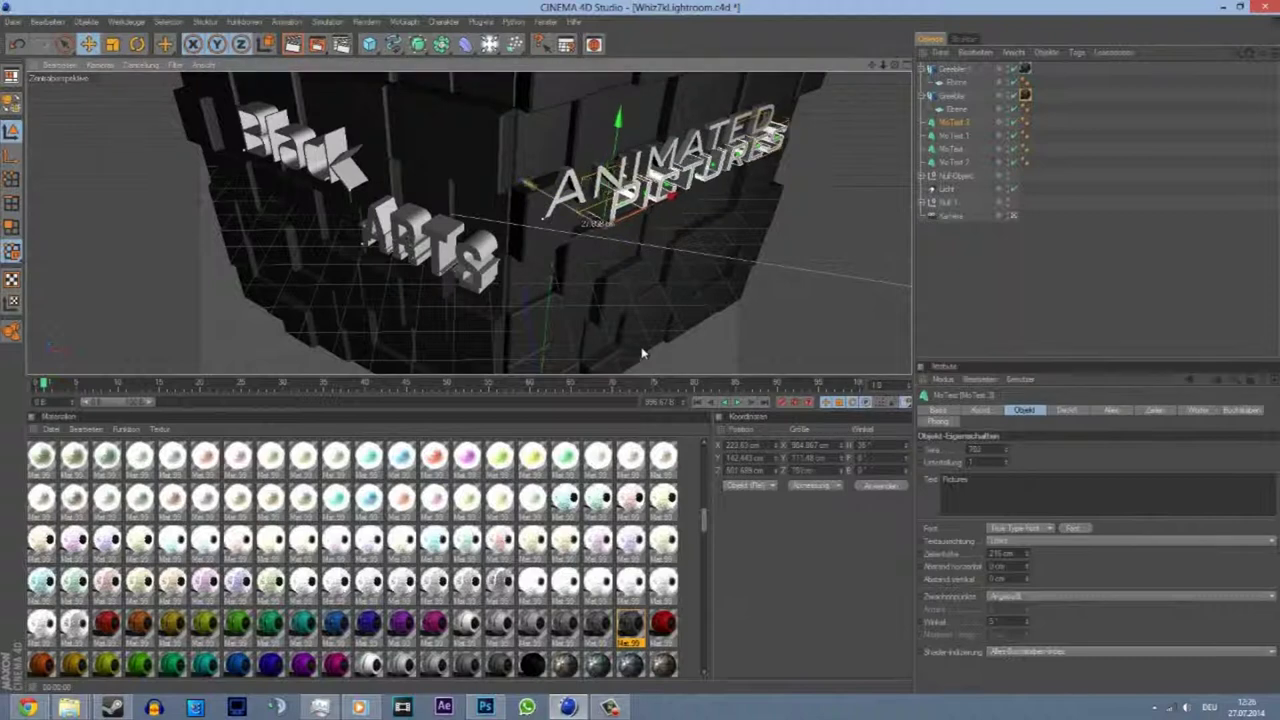
{"action": "left_click", "coordinate": [740, 125]}
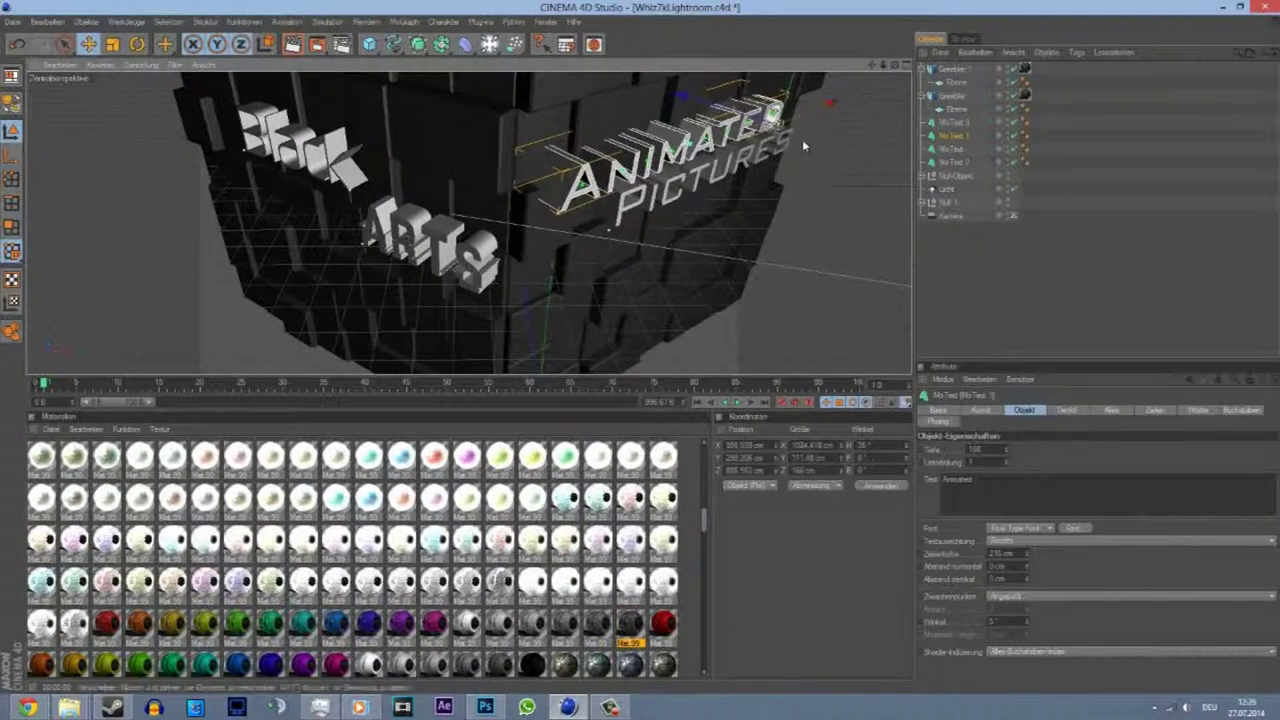
{"action": "left_click", "coordinate": [430, 235]}
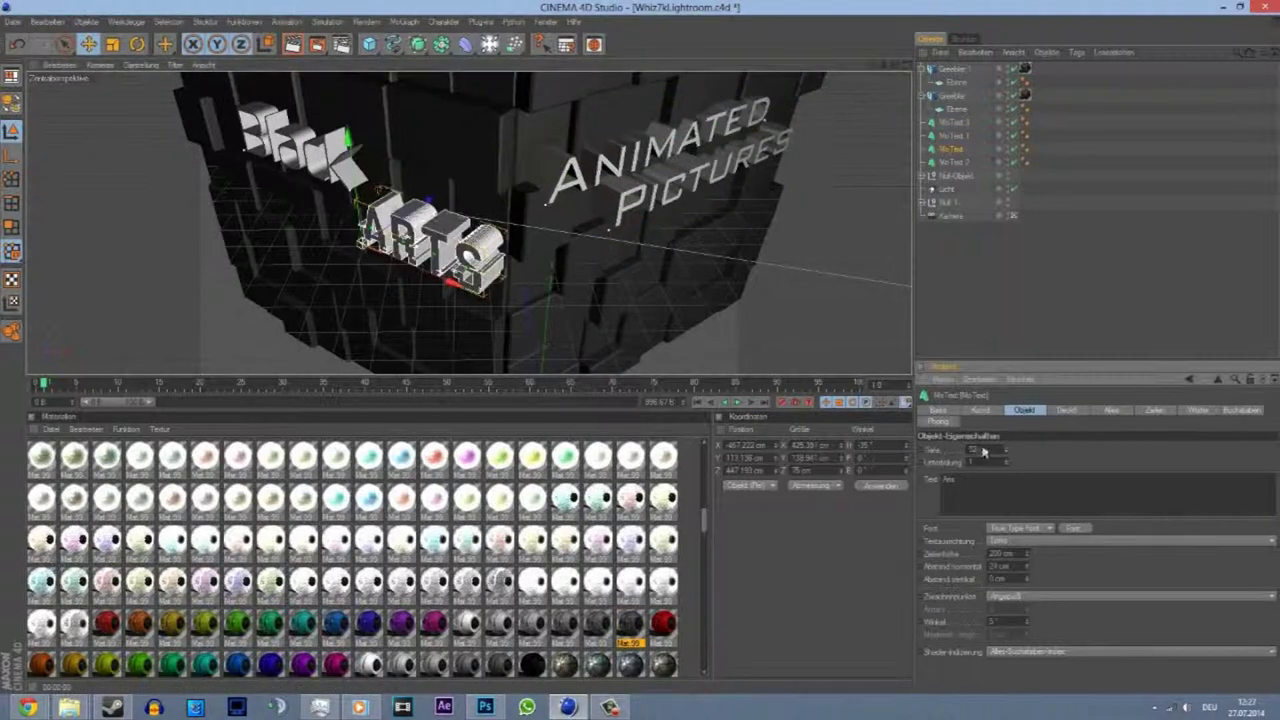
{"action": "left_click", "coordinate": [385, 165]}
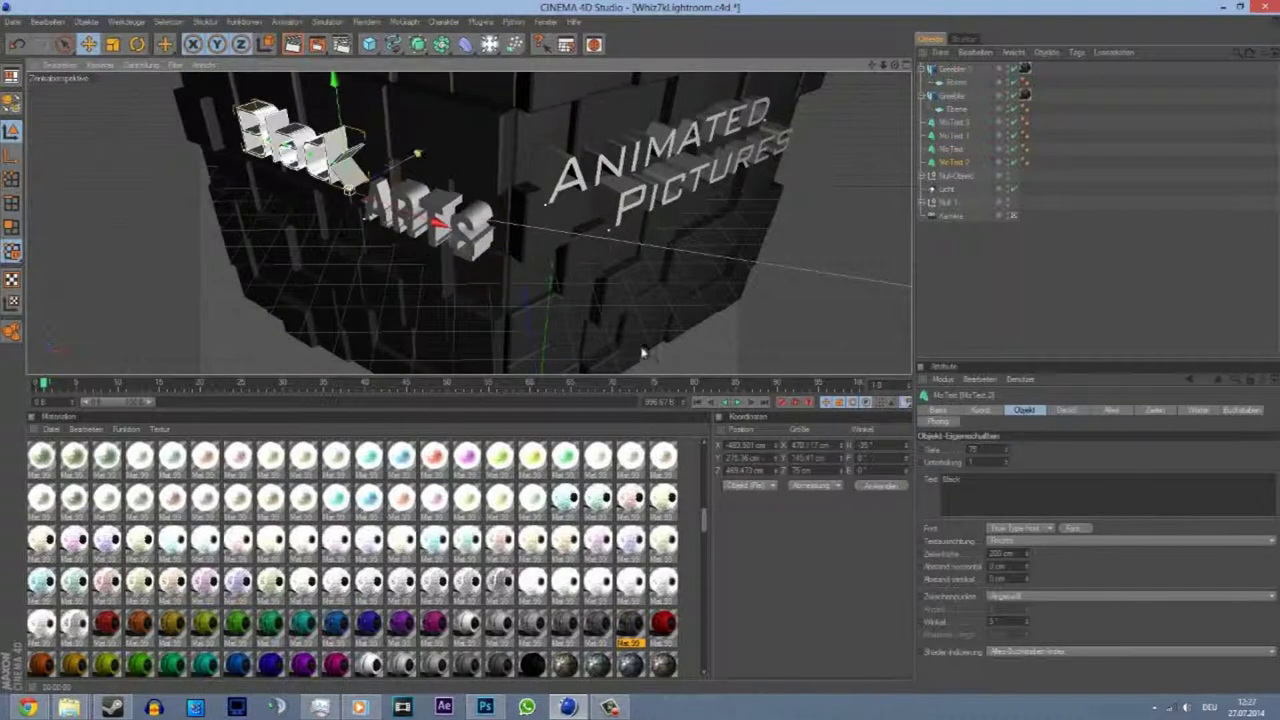
- Orbit to a frontal view of the wall and review the render output settings
{"action": "left_click_drag", "start_coordinate": [895, 64], "coordinate": [795, 153]}
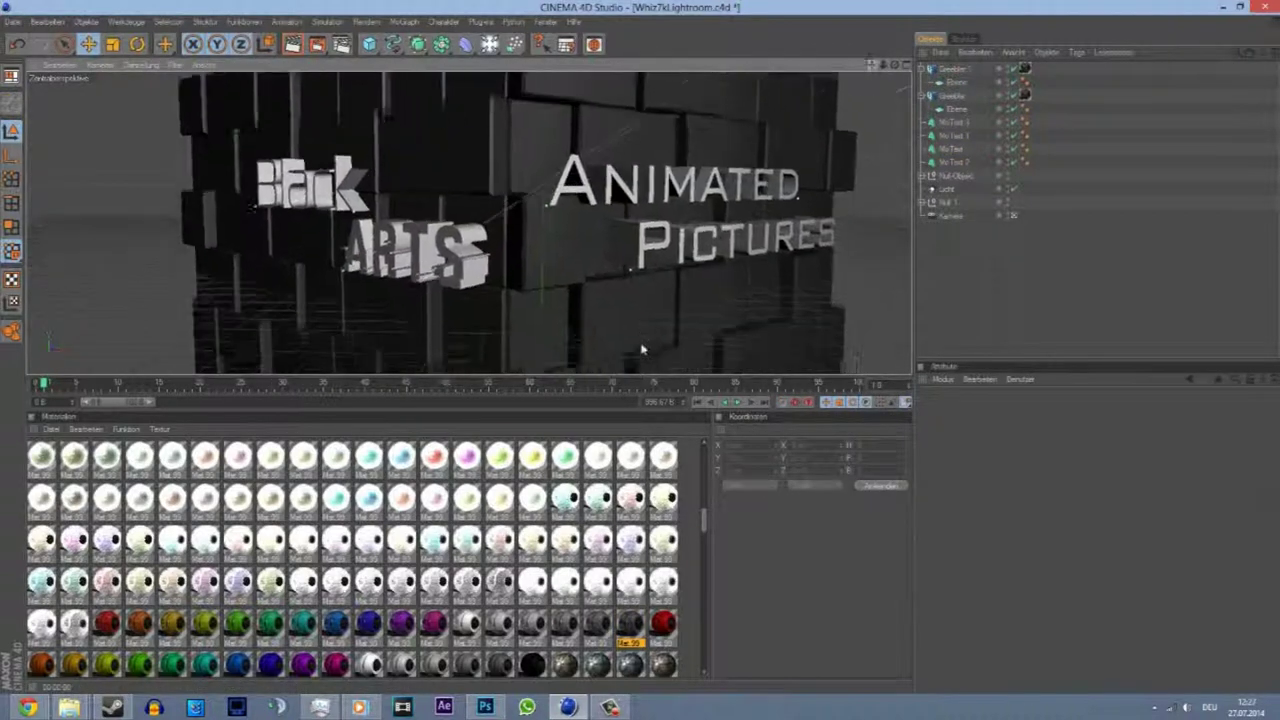
{"action": "left_click", "coordinate": [795, 153]}
{"action": "key", "text": "ctrl+b"}
{"action": "left_click", "coordinate": [157, 62]}
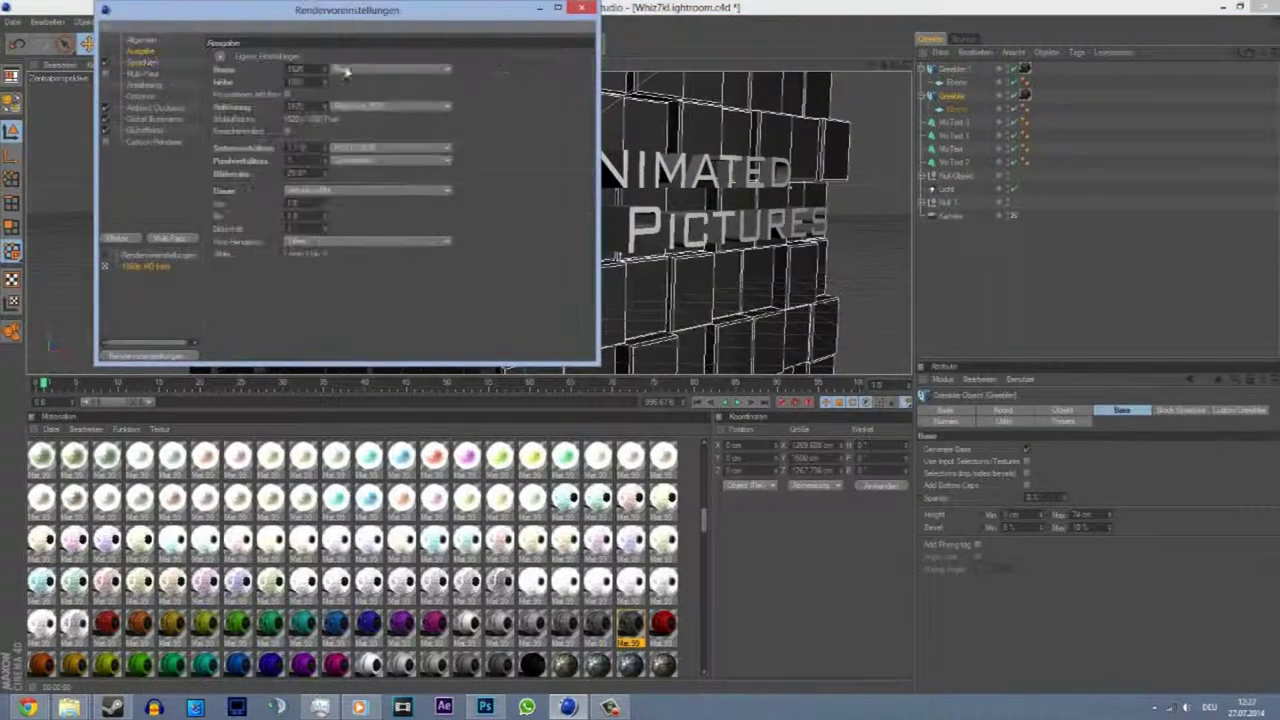
{"action": "left_click", "coordinate": [586, 9]}
{"action": "left_click_drag", "start_coordinate": [517, 408], "coordinate": [517, 593]}
- Paste a greebler wall copy as Greebler 2 and set its Height Max to 72 cm
{"action": "left_click_drag", "start_coordinate": [517, 450], "coordinate": [501, 410], "text": "alt"}
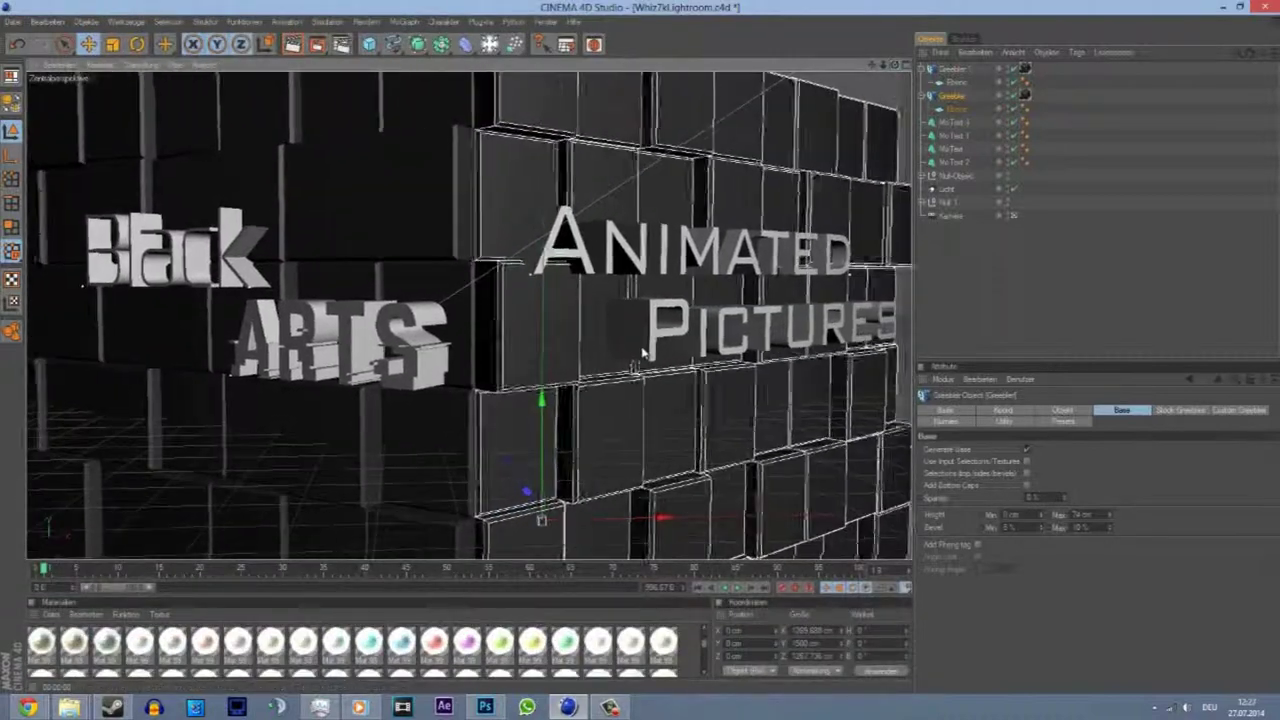
{"action": "left_click", "coordinate": [471, 400]}
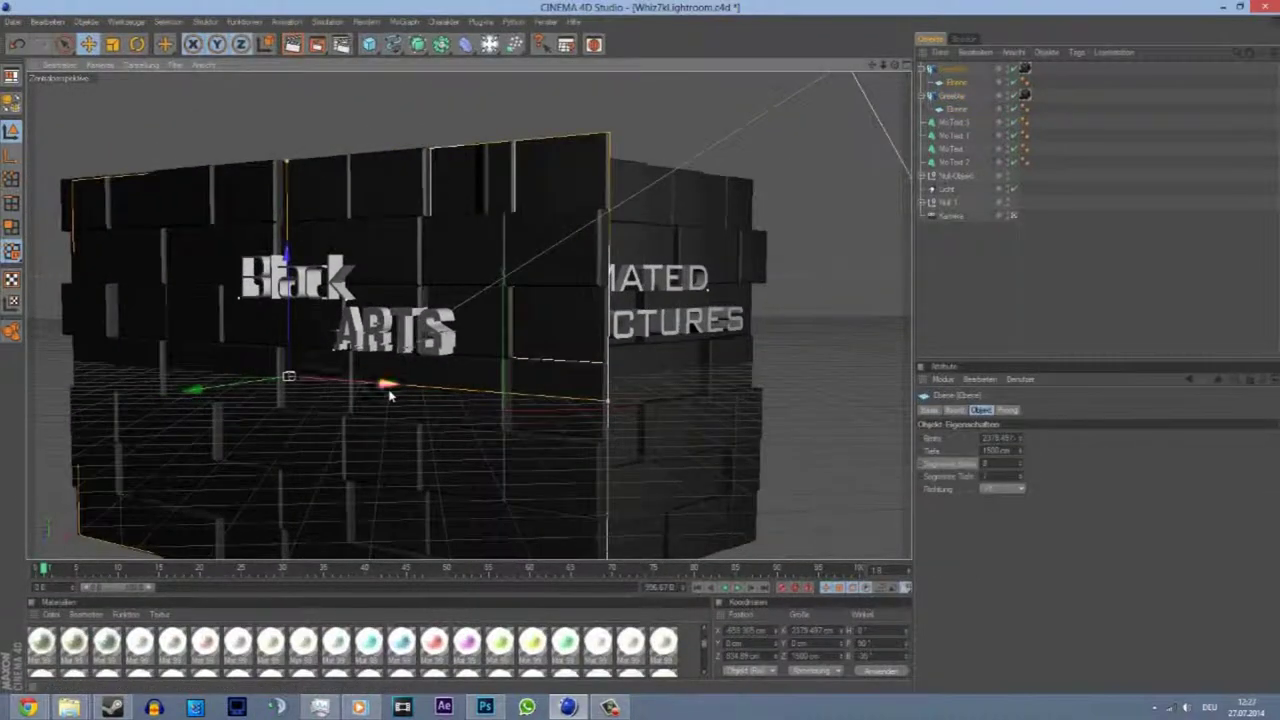
{"action": "left_click", "coordinate": [935, 100]}
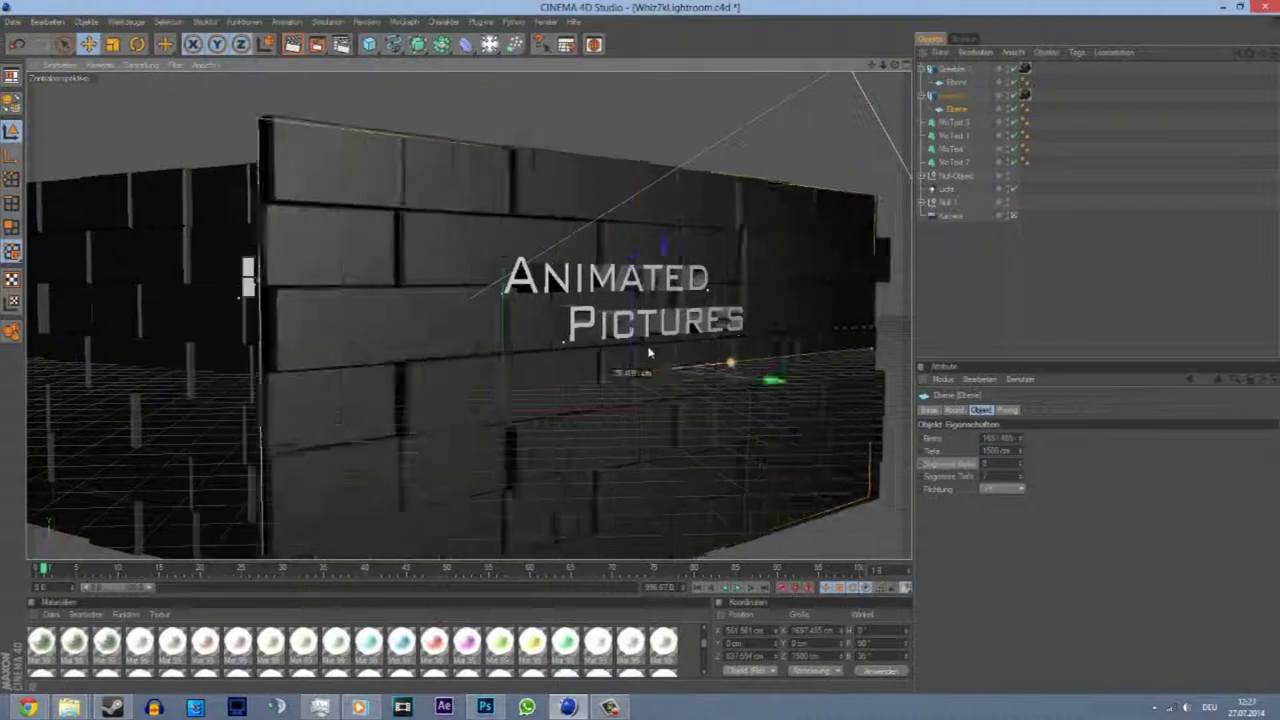
{"action": "left_click", "coordinate": [955, 313]}
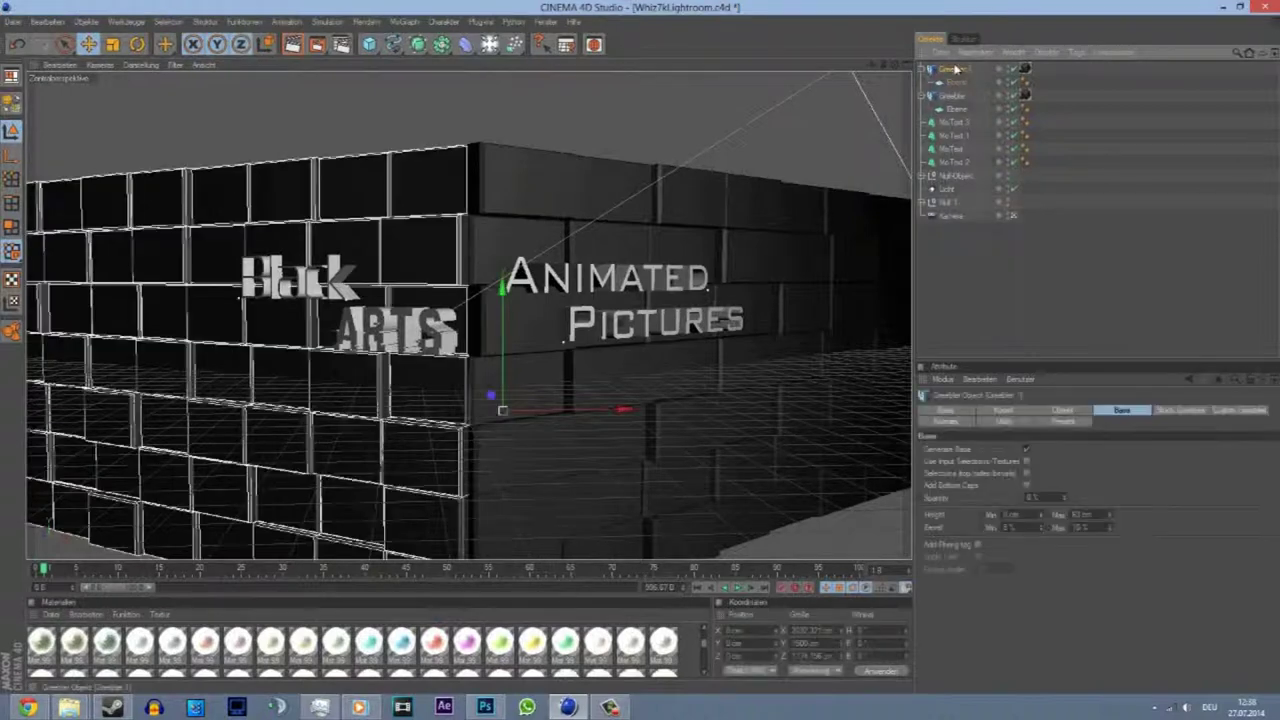
{"action": "key", "text": "ctrl+v"}
{"action": "left_click", "coordinate": [131, 390]}
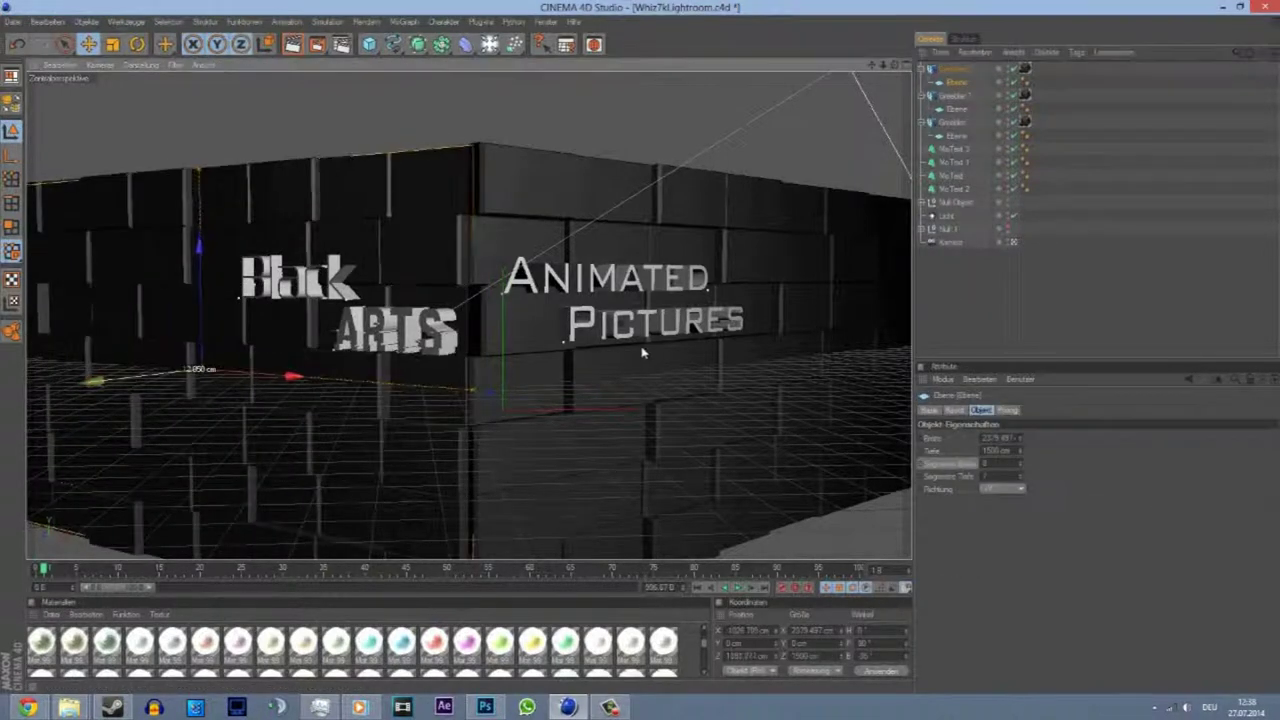
{"action": "left_click", "coordinate": [1111, 514]}
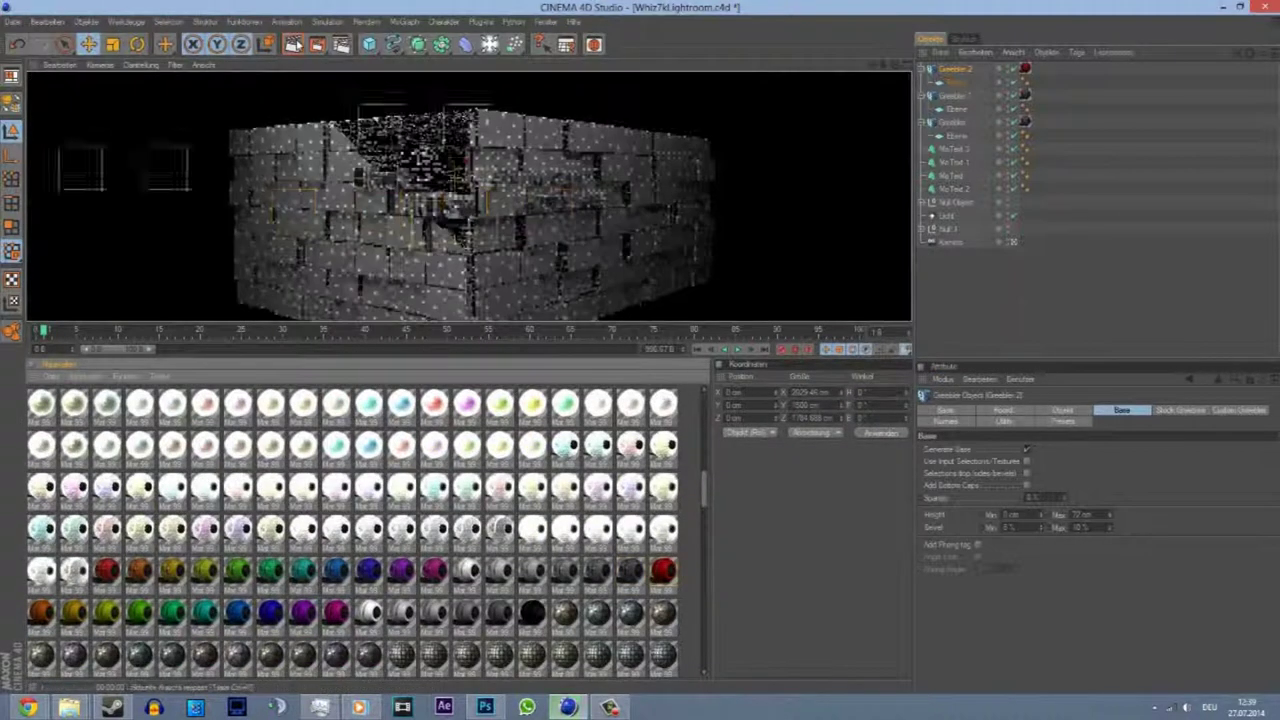
- Render a preview of the view and open the wall material Mat 99
{"action": "left_click_drag", "start_coordinate": [417, 358], "coordinate": [417, 595]}
{"action": "left_click", "coordinate": [292, 44]}
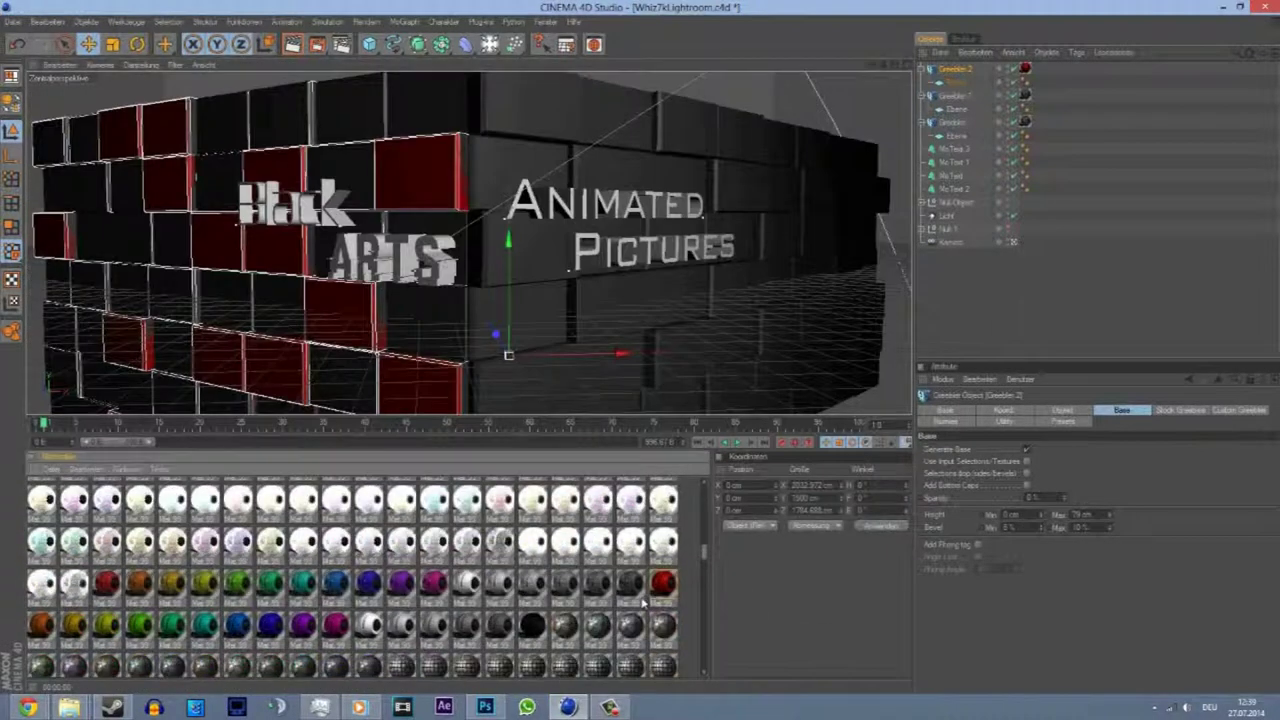
{"action": "double_click", "coordinate": [632, 588]}
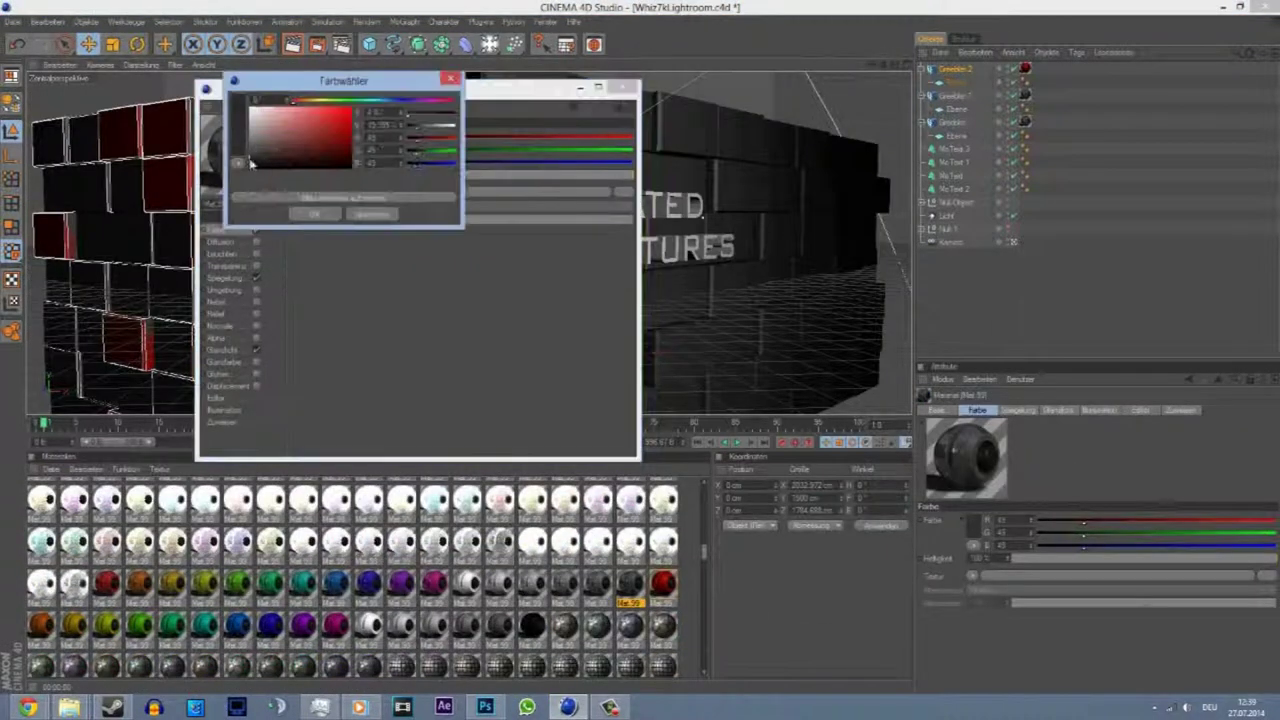
{"action": "left_click", "coordinate": [623, 88]}
{"action": "key", "text": "ctrl+r"}
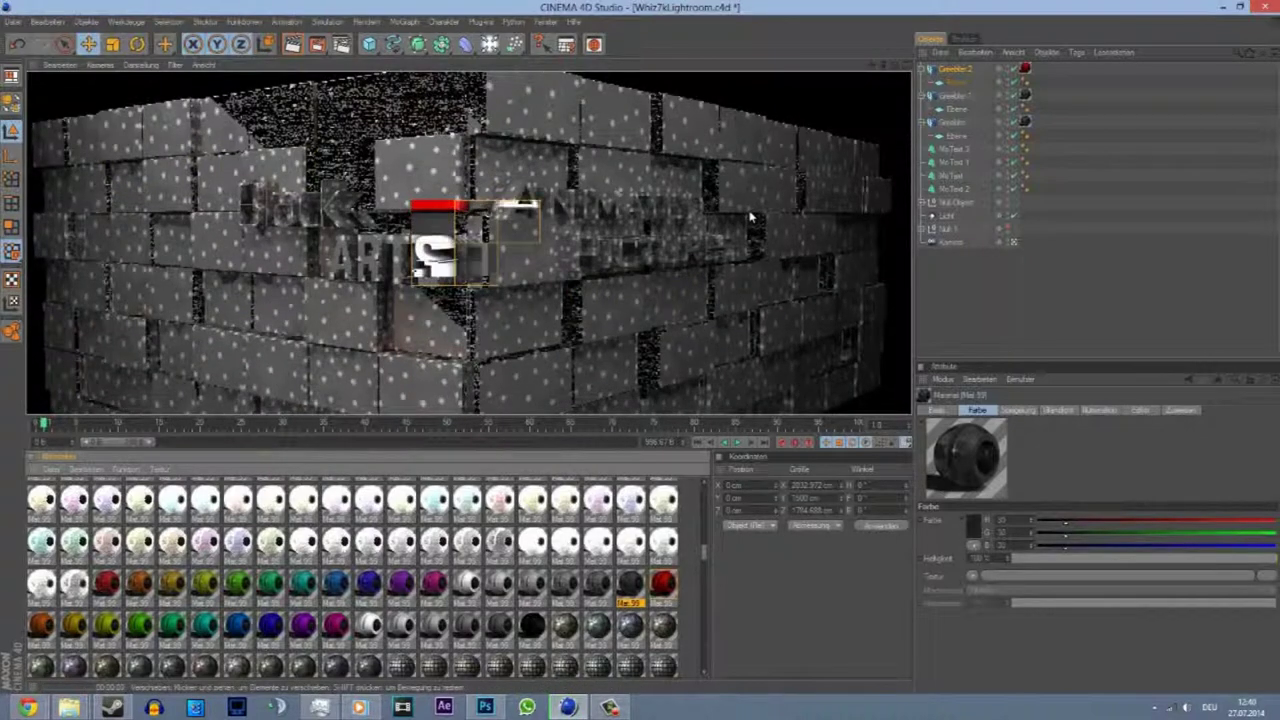
- Darken Mat 99's colour from 30 to 21 per RGB channel and re-render
{"action": "left_click", "coordinate": [973, 521]}
{"action": "left_click", "coordinate": [923, 586]}
{"action": "left_click", "coordinate": [292, 44]}
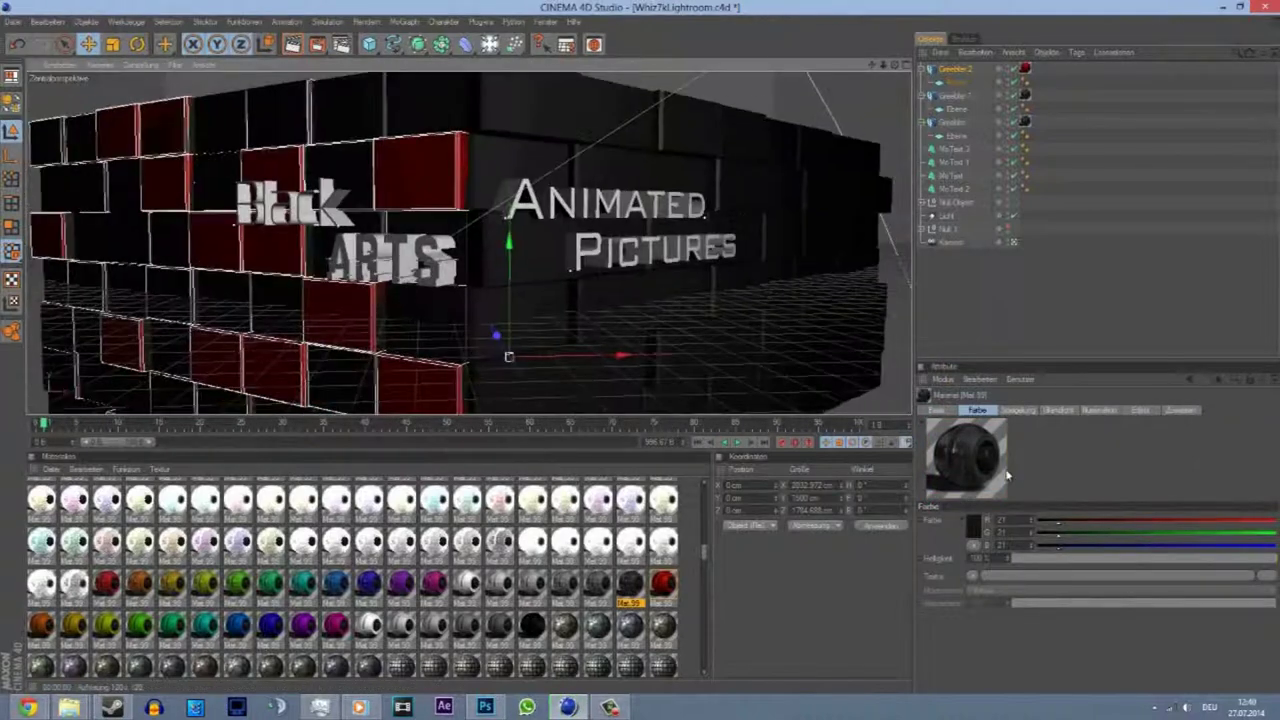
{"action": "left_click", "coordinate": [973, 521]}
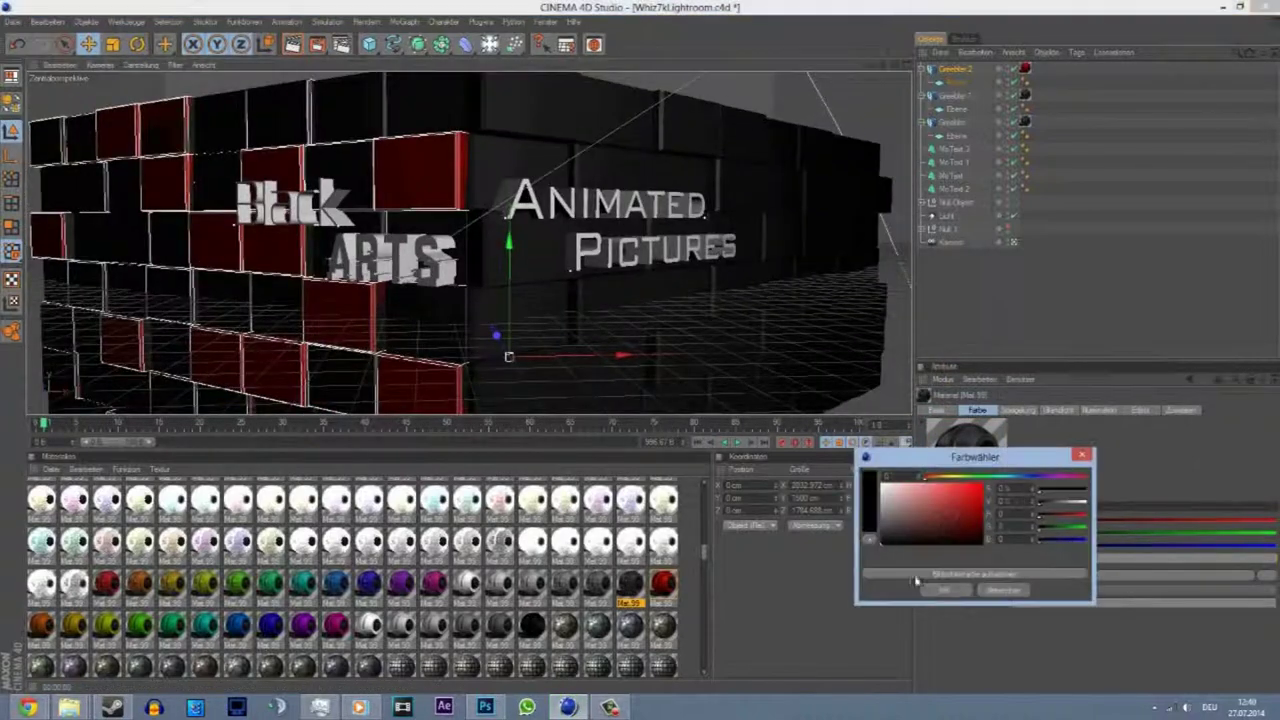
{"action": "key", "text": "Escape"}
{"action": "left_click", "coordinate": [945, 215]}
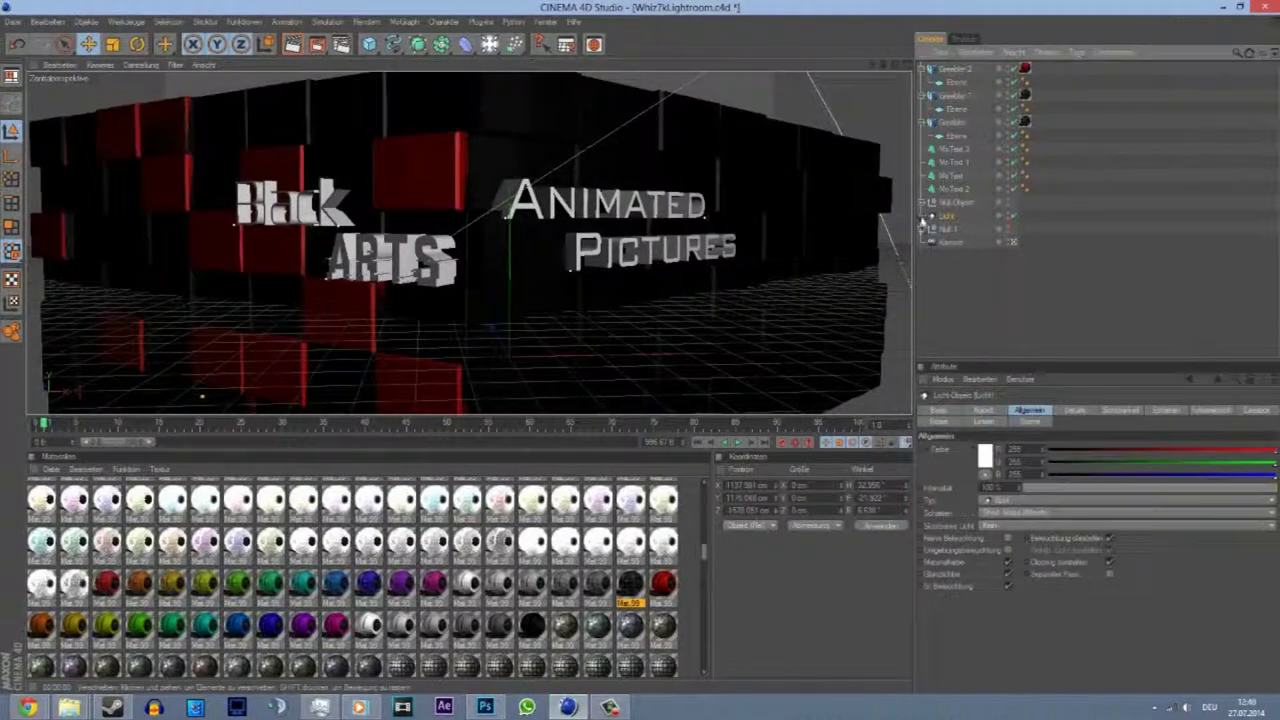
- Render the view, then raise Greebler 2's Height Max so its red blocks protrude further
{"action": "left_click", "coordinate": [292, 44]}
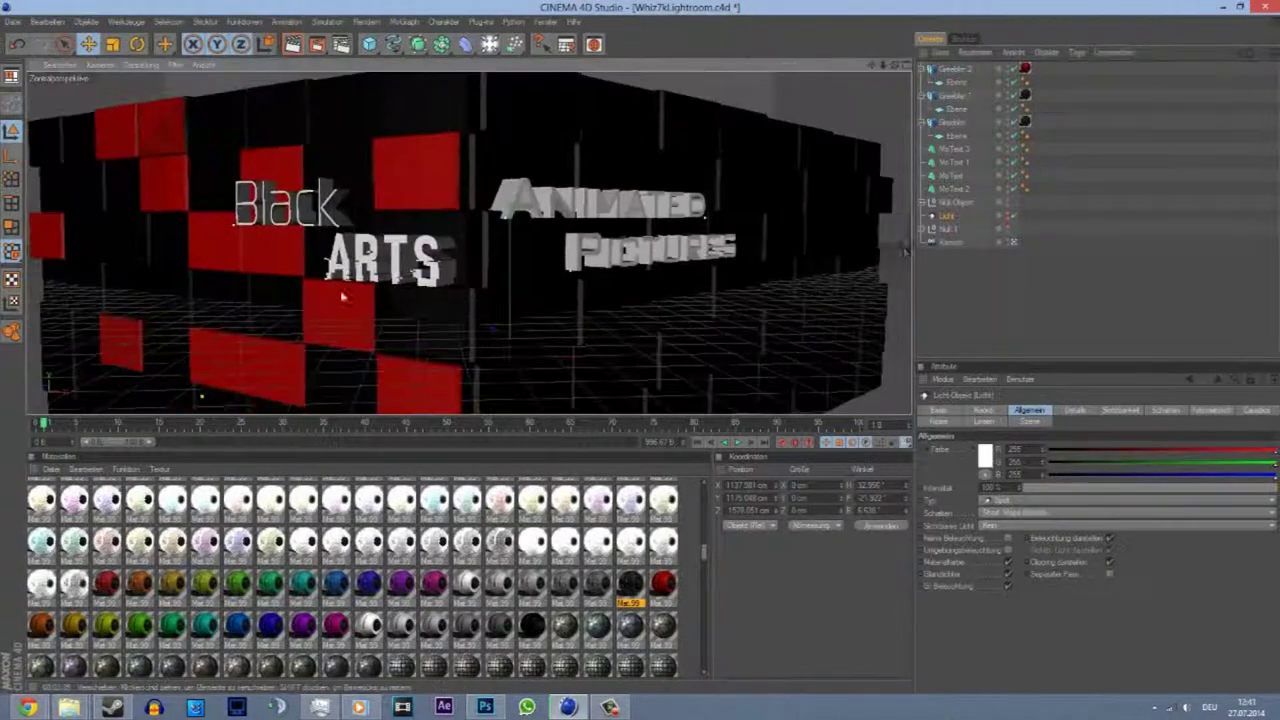
{"action": "left_click", "coordinate": [953, 68]}
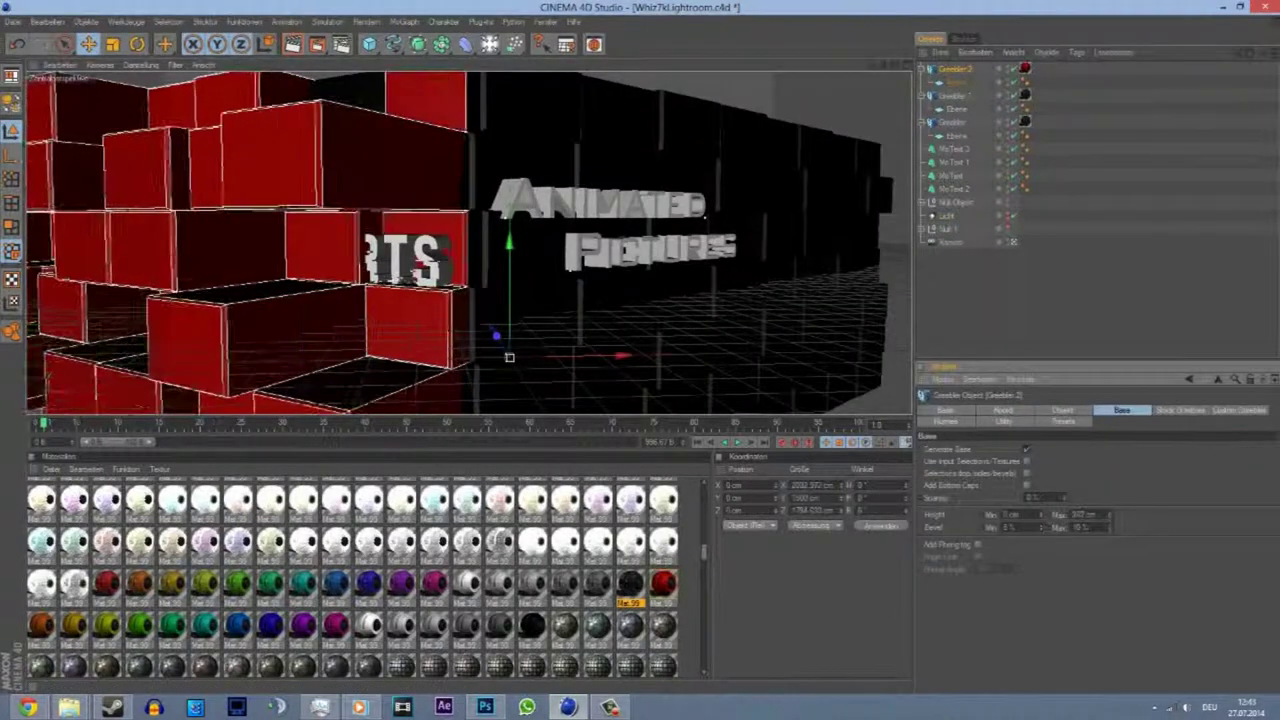
{"action": "left_click", "coordinate": [391, 329]}
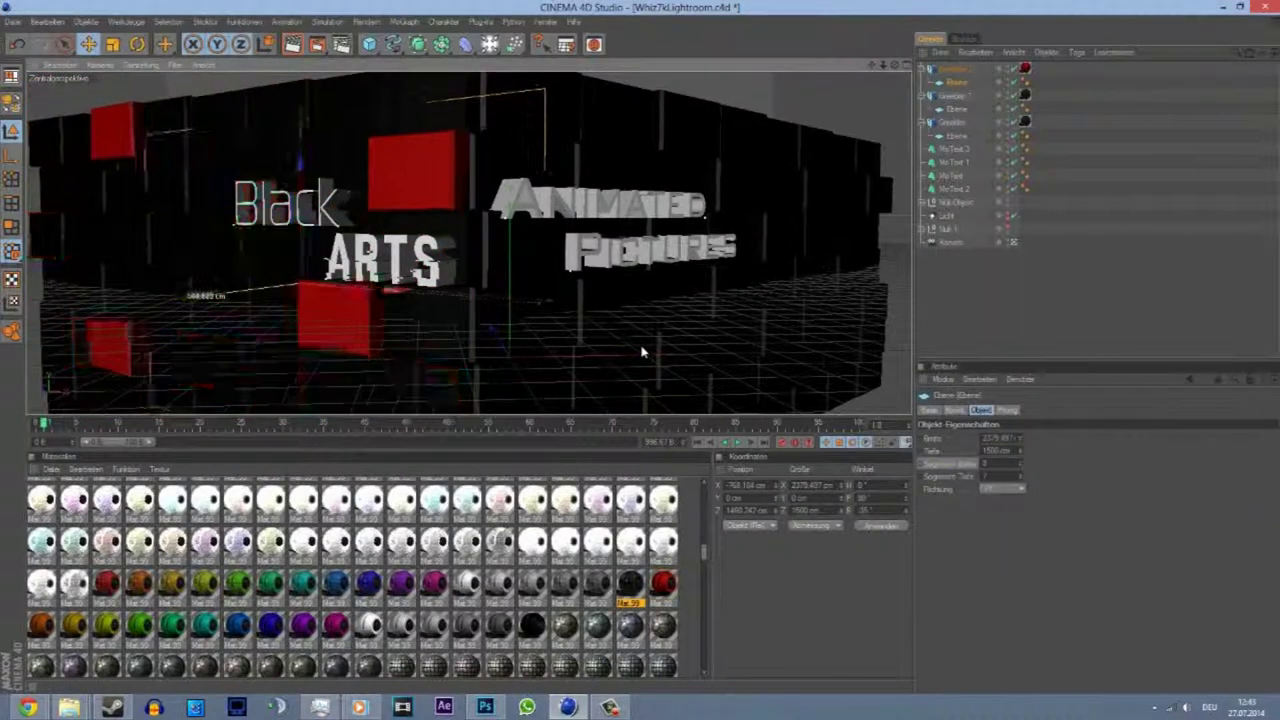
{"action": "left_click", "coordinate": [650, 350]}
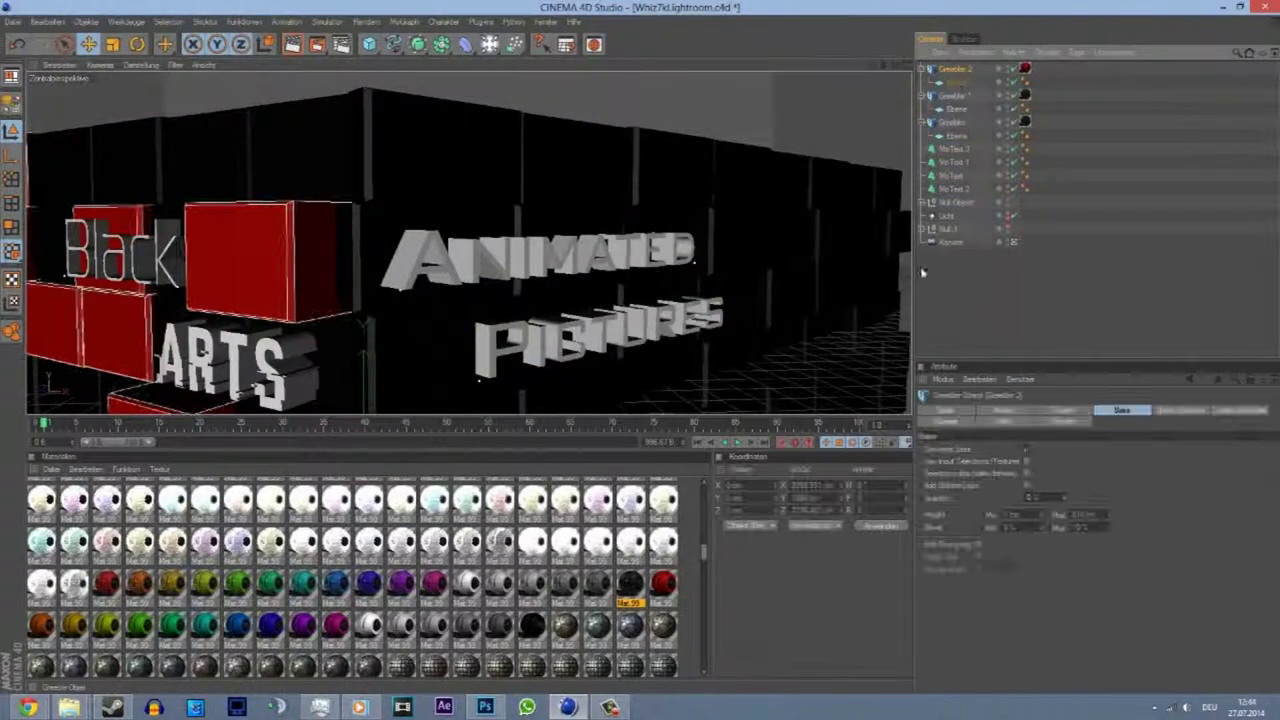
- Add a third greebler and give Greebler 3 the red material tag
{"action": "left_click", "coordinate": [958, 83]}
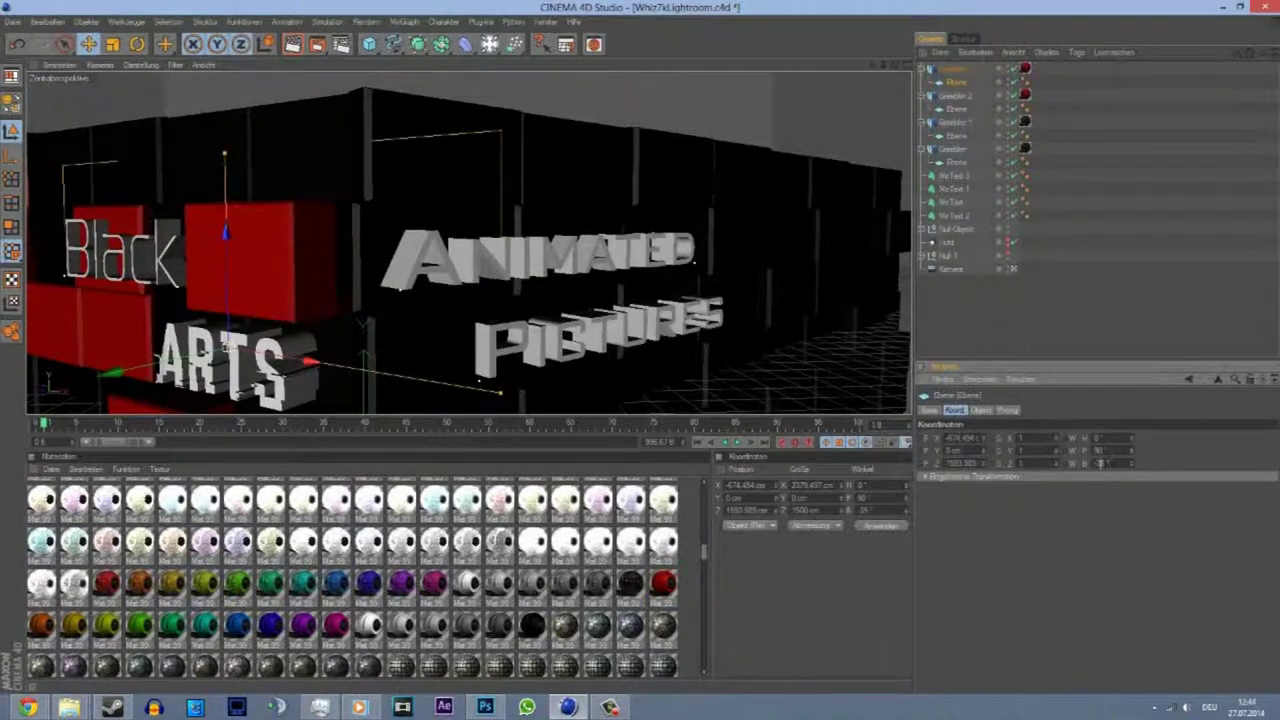
{"action": "mouse_move", "coordinate": [478, 380]}
{"action": "left_mouse_down", "text": "alt"}
{"action": "mouse_move", "coordinate": [643, 352]}
{"action": "mouse_move", "coordinate": [907, 62]}
{"action": "left_mouse_up", "text": "alt"}
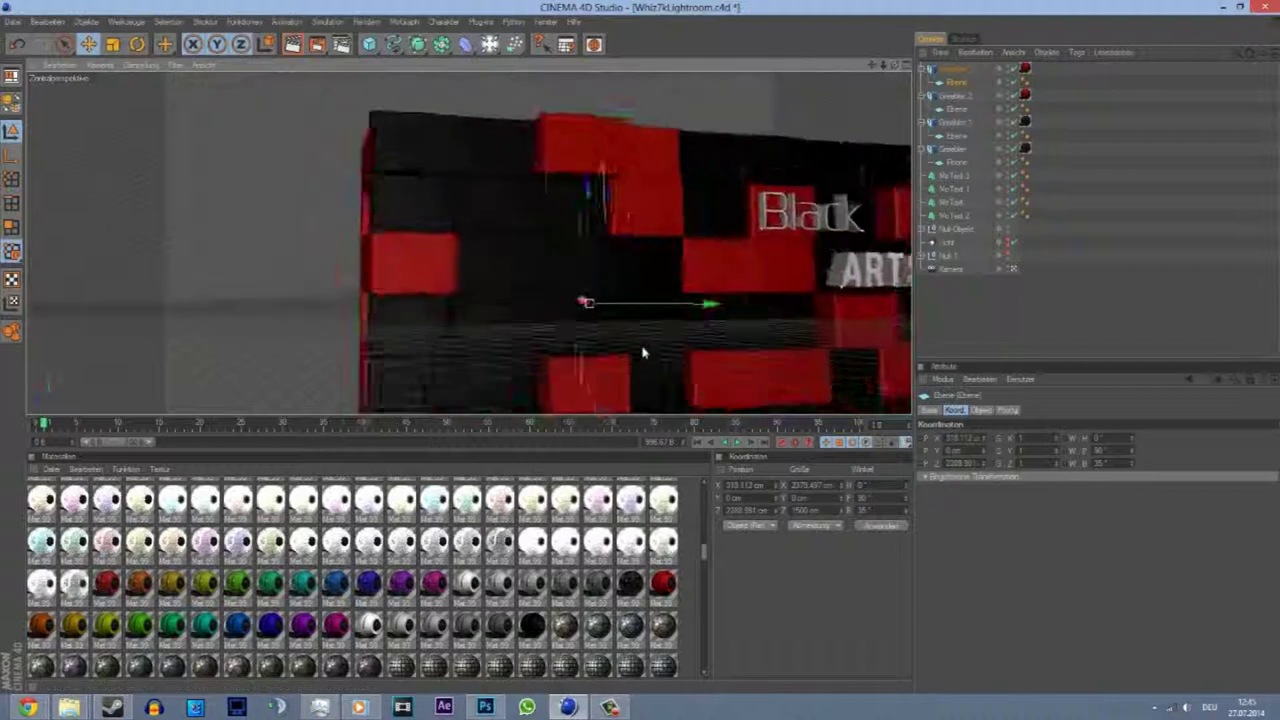
{"action": "left_click", "coordinate": [963, 69]}
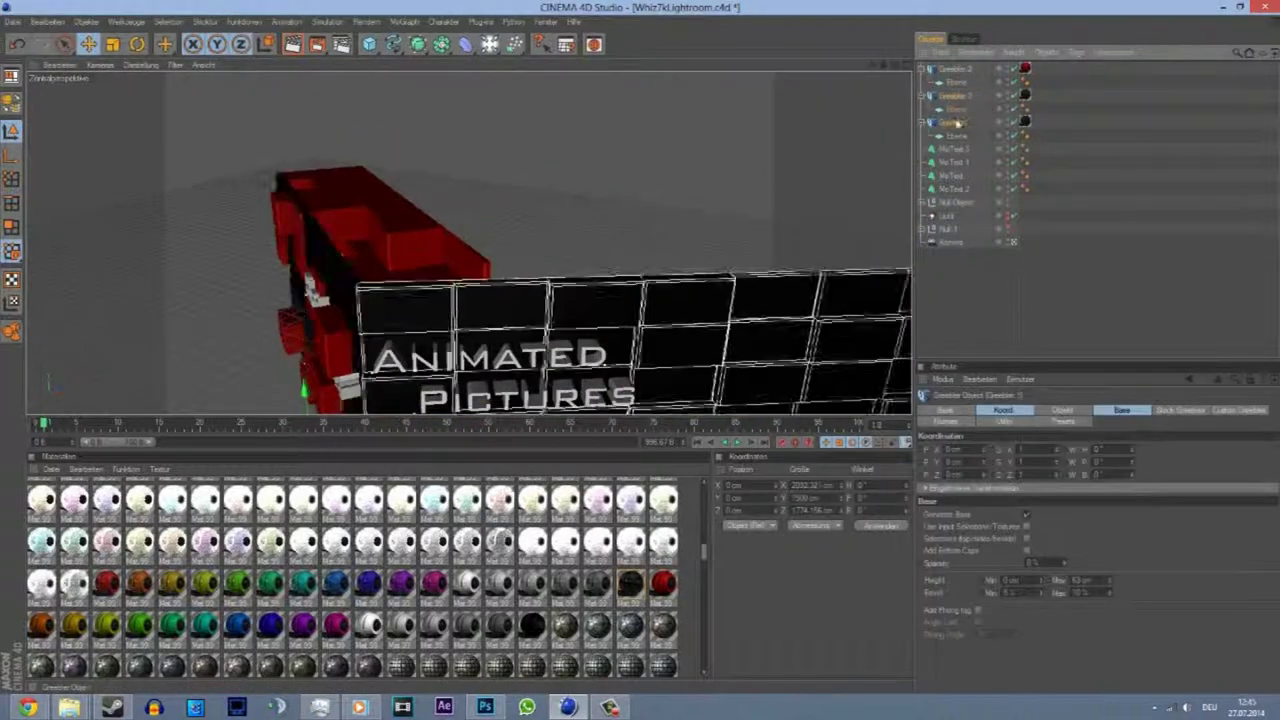
{"action": "left_click_drag", "start_coordinate": [1028, 69], "coordinate": [958, 125]}
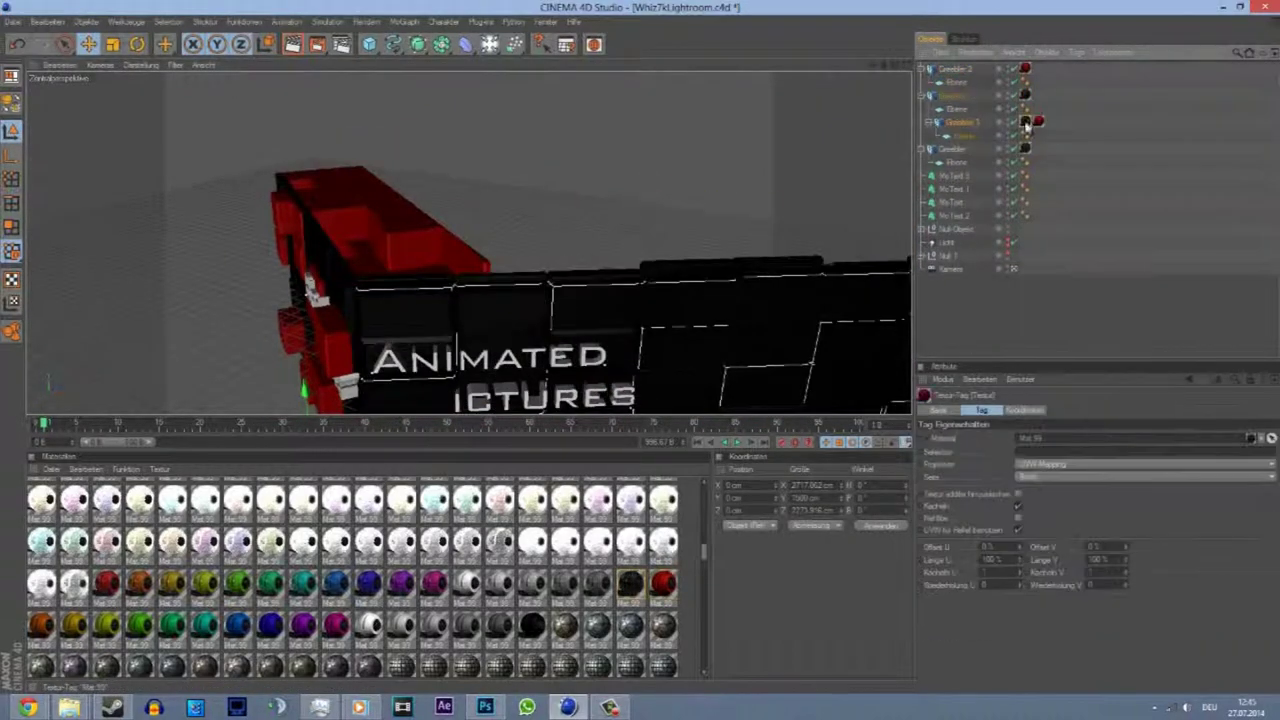
- Slide Greebler 3's wall plane behind Animated Pictures and orbit to frame both titles
{"action": "left_click", "coordinate": [958, 70]}
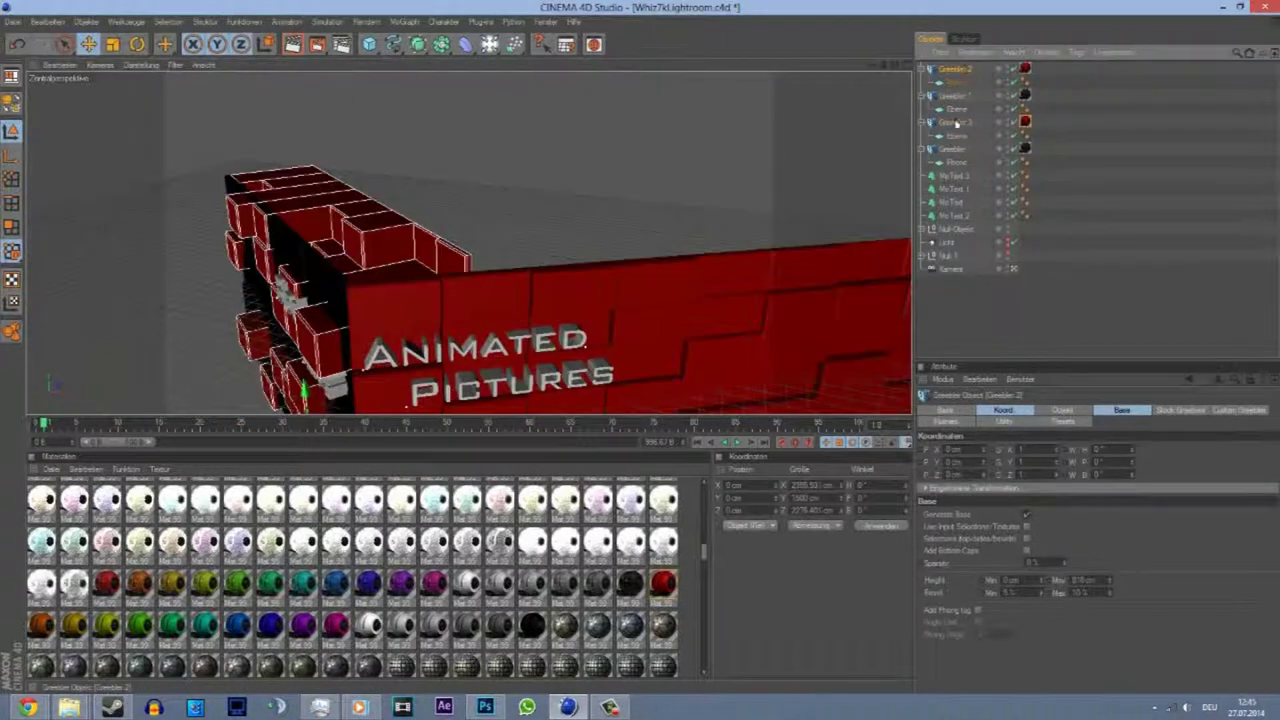
{"action": "left_click", "coordinate": [957, 135]}
{"action": "left_click_drag", "start_coordinate": [786, 229], "coordinate": [641, 351], "text": "alt"}
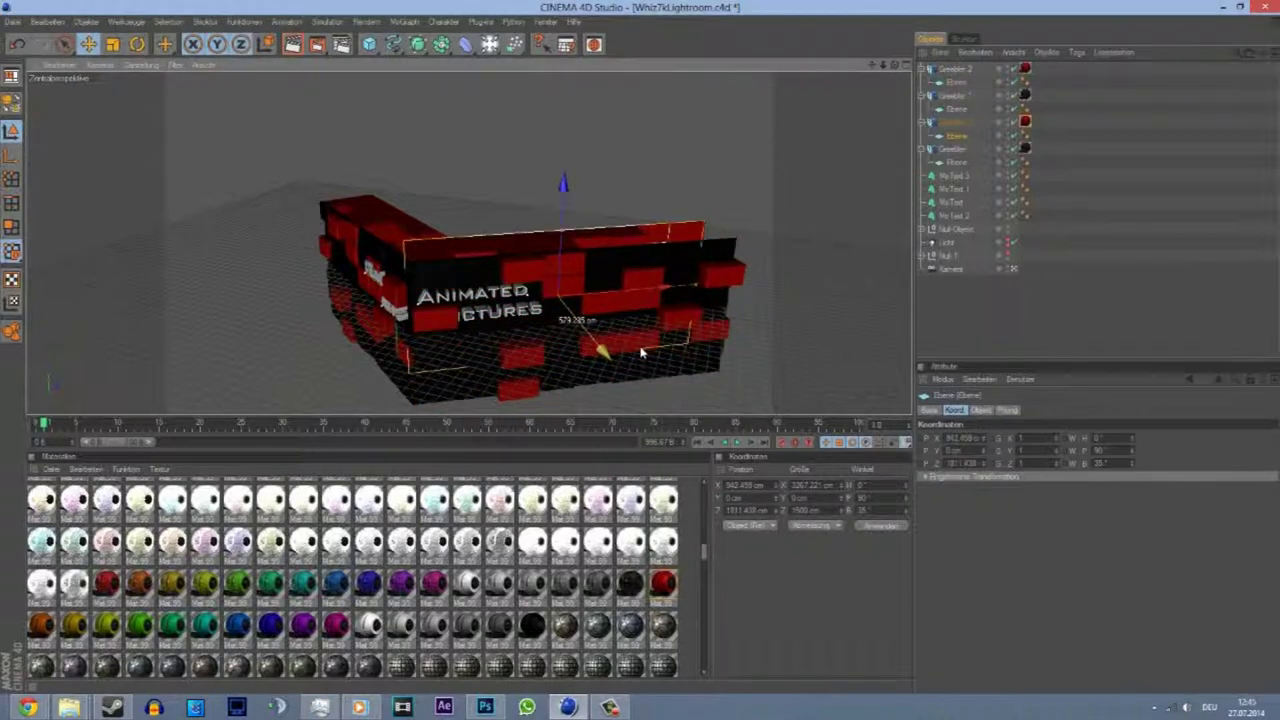
{"action": "left_click_drag", "start_coordinate": [641, 351], "coordinate": [870, 66], "text": "alt"}
{"action": "left_click_drag", "start_coordinate": [566, 450], "coordinate": [566, 595]}
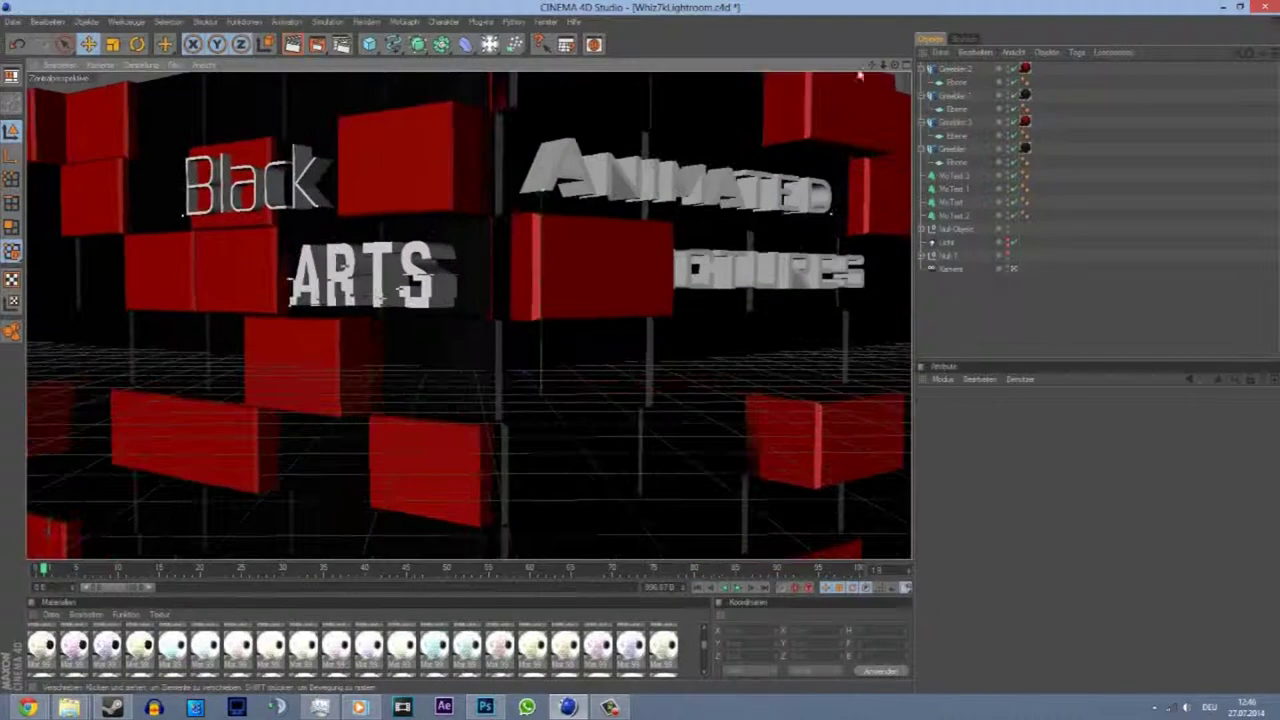
{"action": "left_click_drag", "start_coordinate": [858, 75], "coordinate": [605, 328], "text": "alt"}
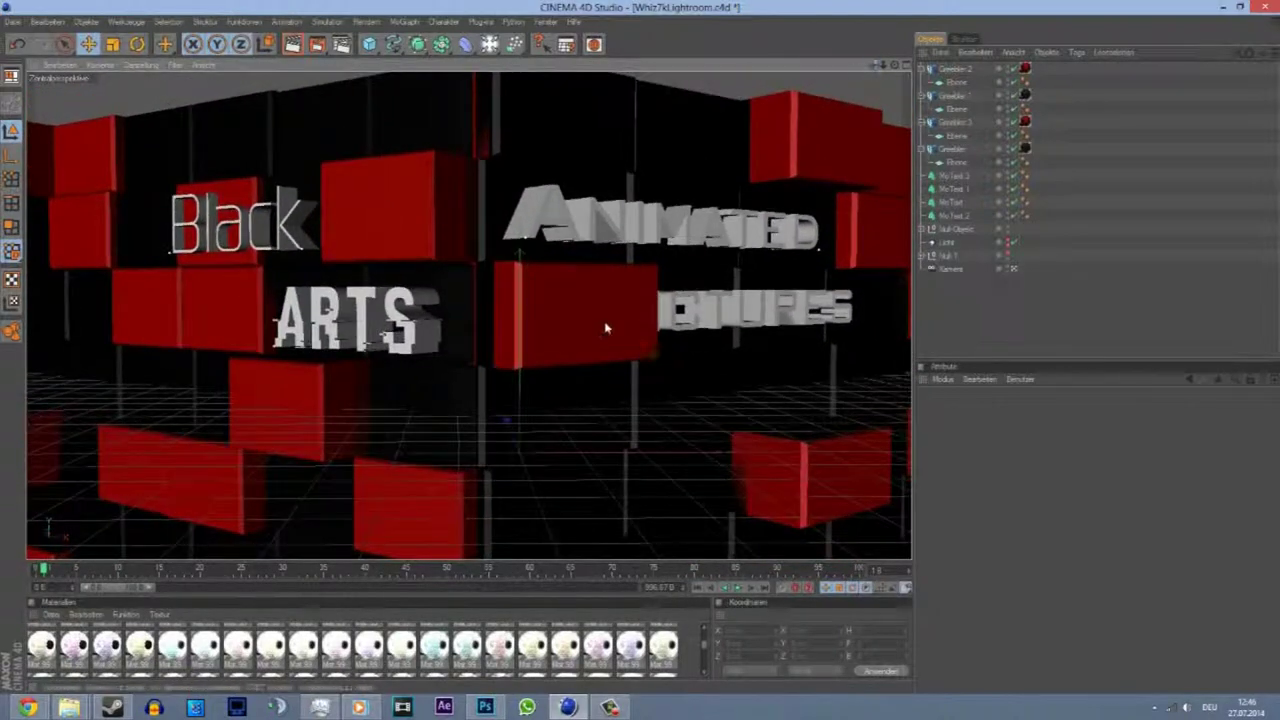
{"action": "left_click", "coordinate": [1030, 175]}
- Group the wall objects and the next set of objects into nulls with Alt+G
{"action": "left_click", "coordinate": [945, 125]}
{"action": "key", "text": "alt+g"}
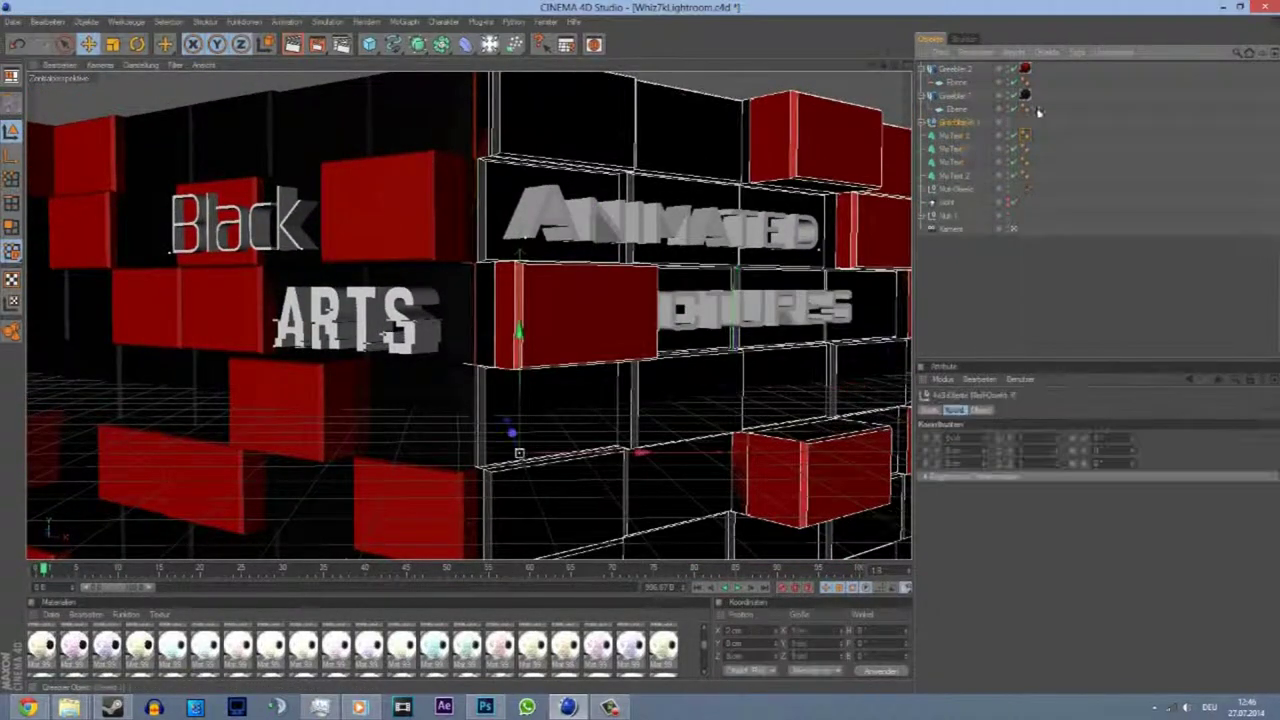
{"action": "left_click", "coordinate": [1034, 120]}
{"action": "key", "text": "alt+g"}
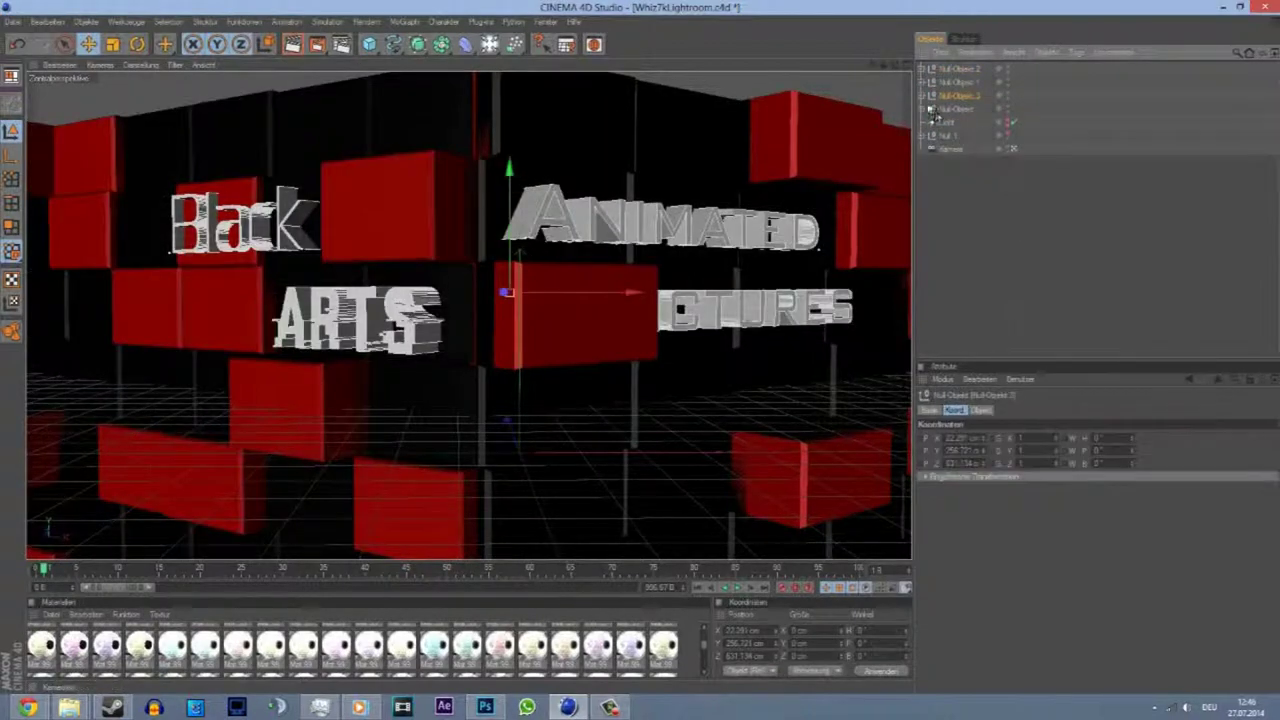
- Apply the orange material to the ARTS text
{"action": "left_click_drag", "start_coordinate": [353, 596], "coordinate": [353, 340]}
{"action": "scroll", "coordinate": [308, 575], "scroll_direction": "up", "scroll_amount": 3}
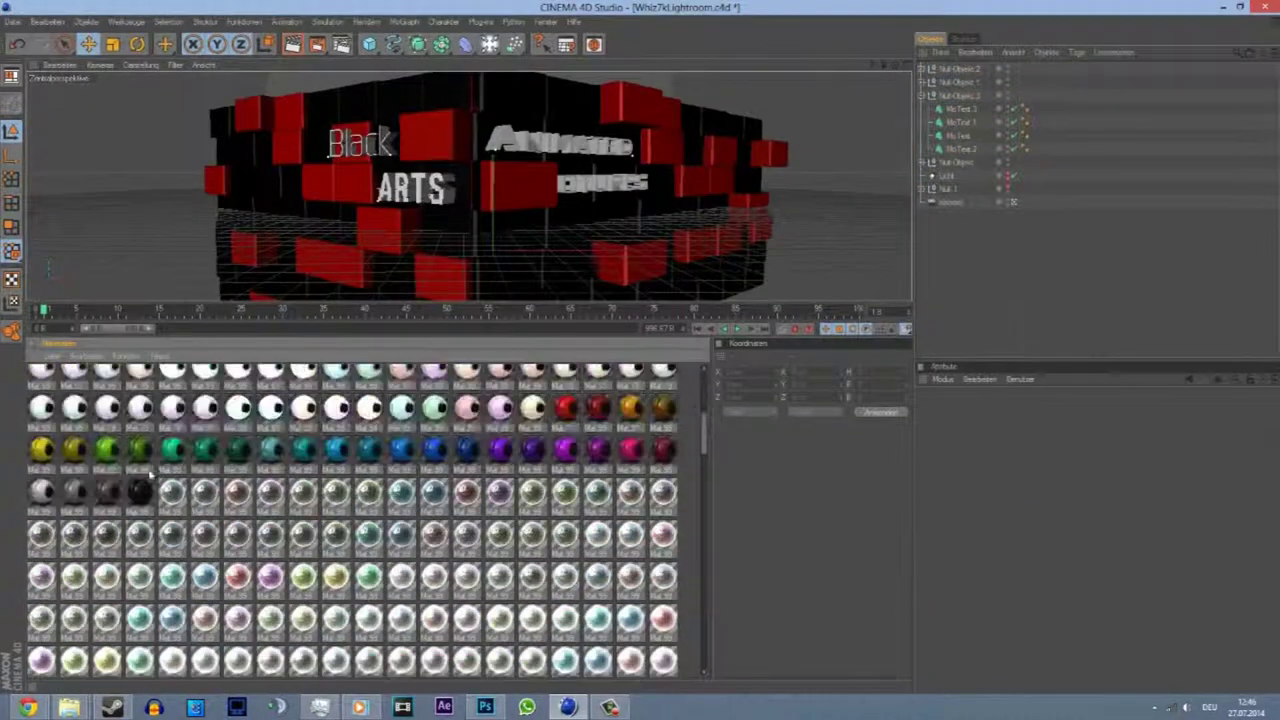
{"action": "scroll", "coordinate": [360, 560], "scroll_direction": "up", "scroll_amount": 2}
{"action": "scroll", "coordinate": [423, 543], "scroll_direction": "up", "scroll_amount": 2}
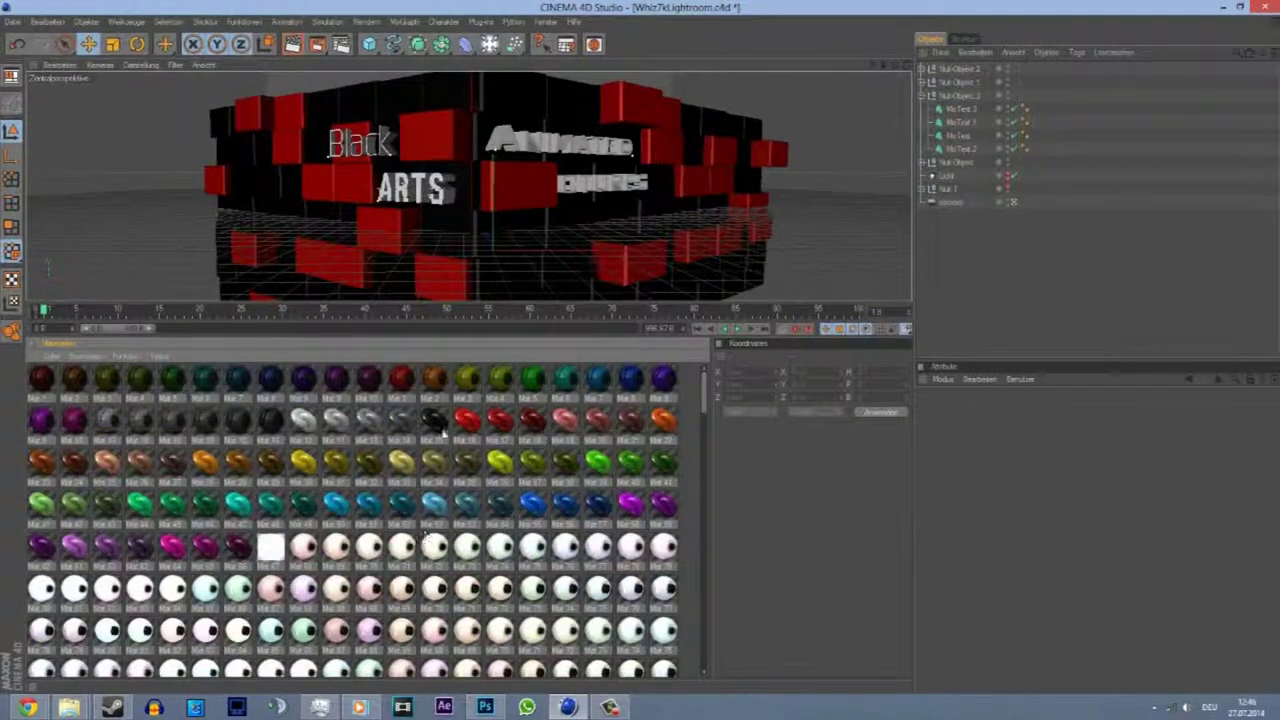
{"action": "left_click_drag", "start_coordinate": [860, 166], "coordinate": [440, 196]}
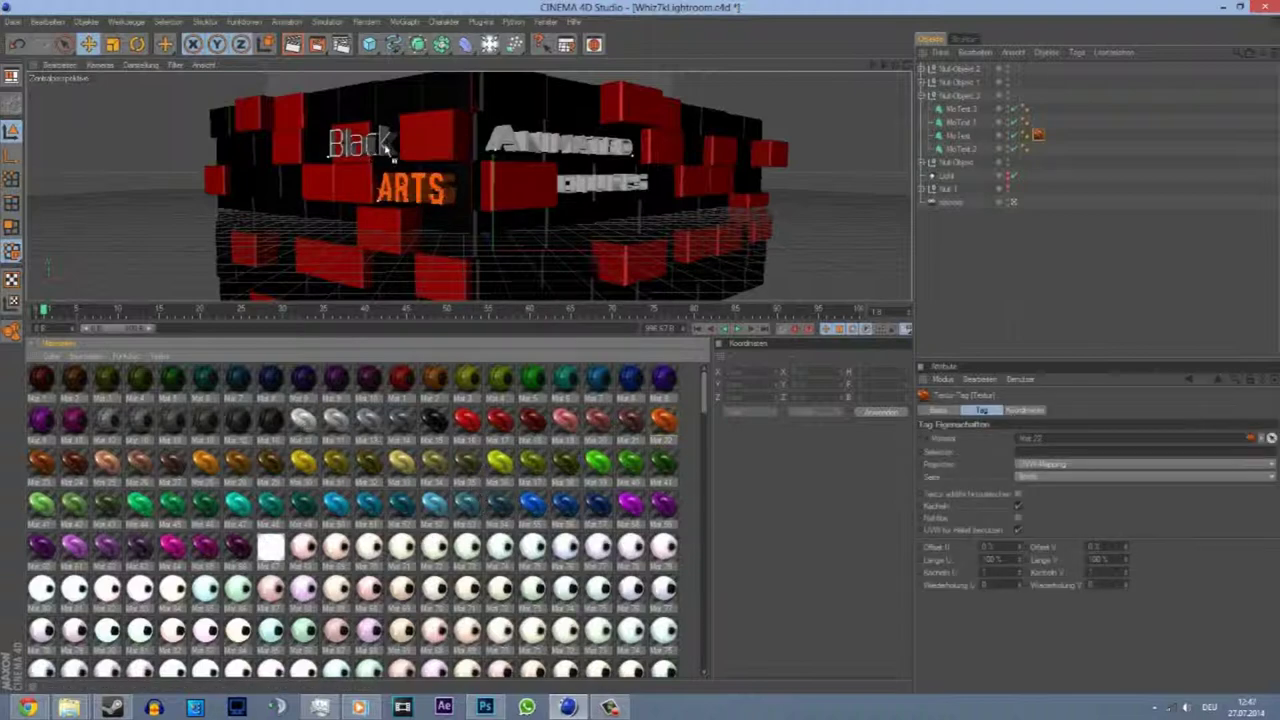
{"action": "left_click_drag", "start_coordinate": [390, 148], "coordinate": [392, 150]}
{"action": "scroll", "coordinate": [360, 560], "scroll_direction": "down", "scroll_amount": 3}
{"action": "scroll", "coordinate": [360, 560], "scroll_direction": "down", "scroll_amount": 3}
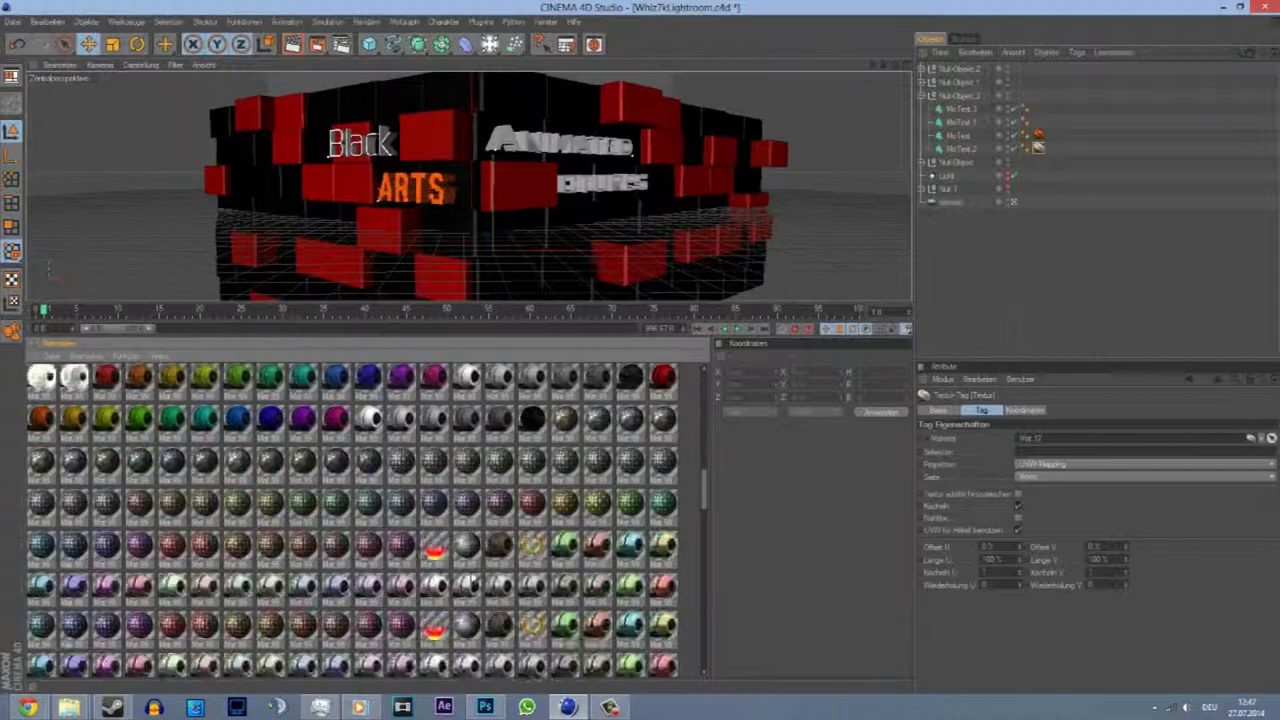
{"action": "scroll", "coordinate": [500, 560], "scroll_direction": "down", "scroll_amount": 2}
{"action": "scroll", "coordinate": [475, 575], "scroll_direction": "down", "scroll_amount": 1}
{"action": "scroll", "coordinate": [472, 576], "scroll_direction": "down", "scroll_amount": 1}
{"action": "scroll", "coordinate": [472, 576], "scroll_direction": "down", "scroll_amount": 3}
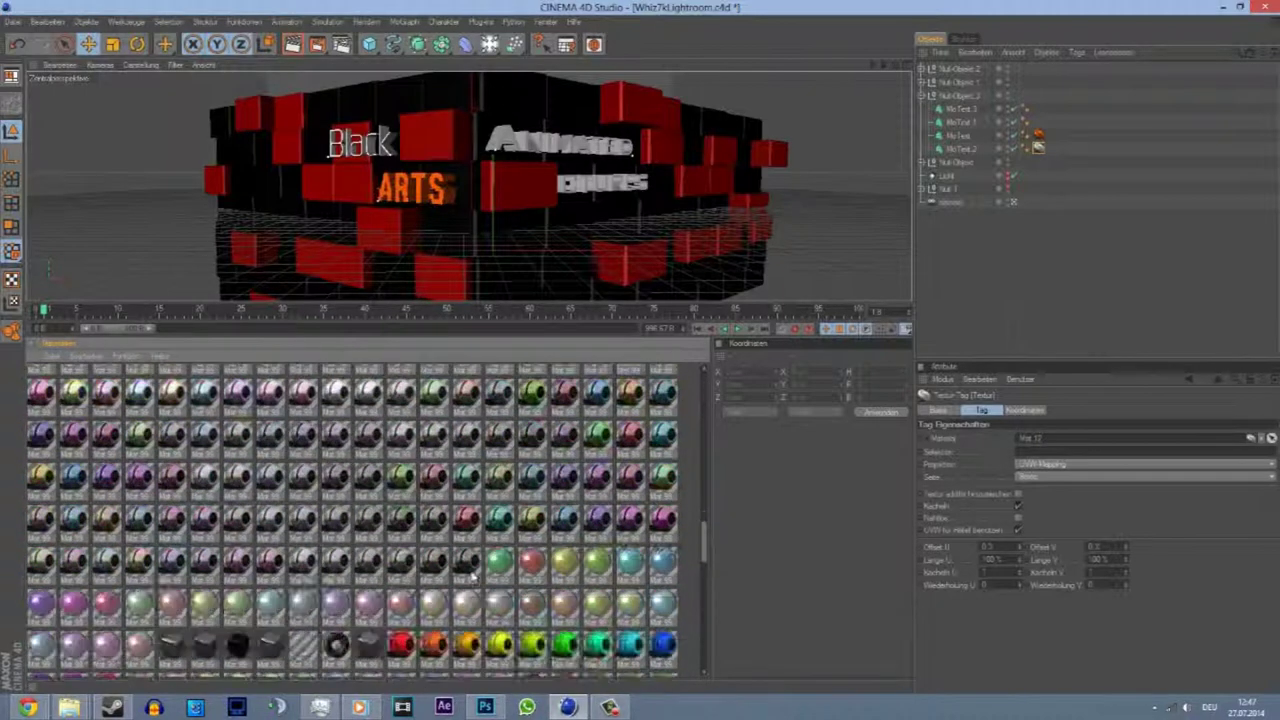
{"action": "scroll", "coordinate": [472, 568], "scroll_direction": "down", "scroll_amount": 2}
{"action": "scroll", "coordinate": [472, 568], "scroll_direction": "down", "scroll_amount": 2}
{"action": "scroll", "coordinate": [472, 568], "scroll_direction": "down", "scroll_amount": 2}
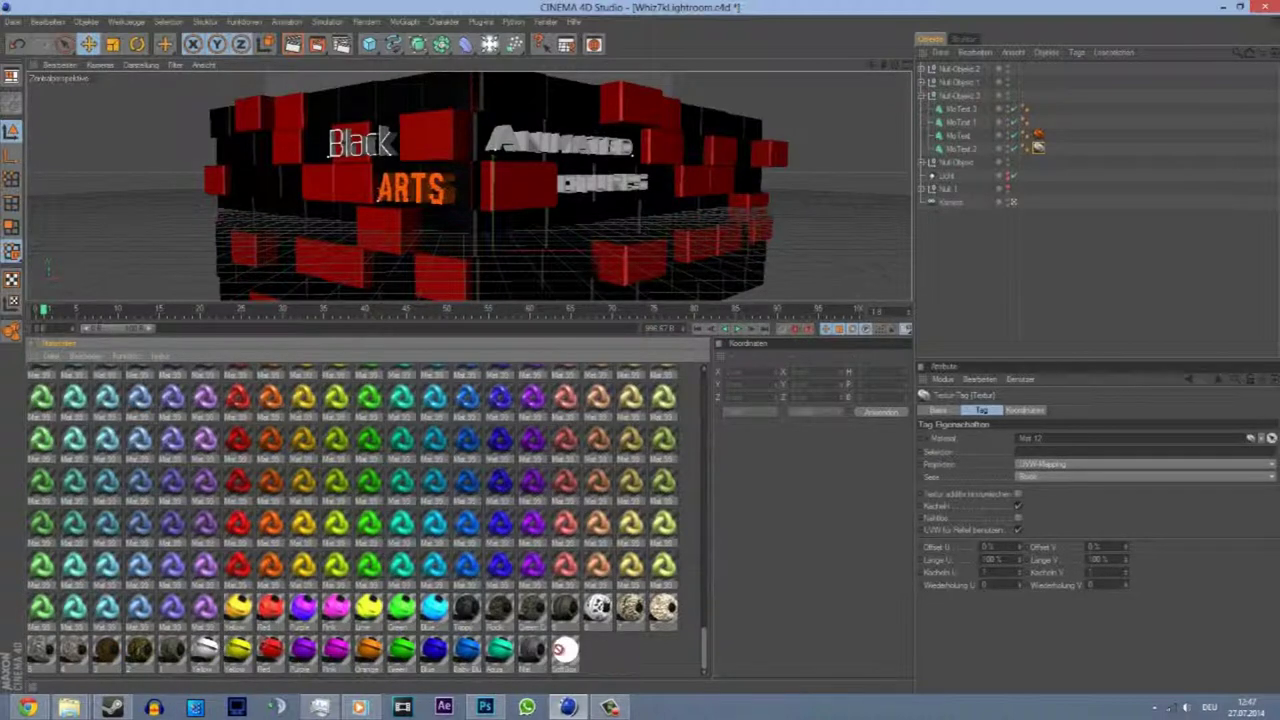
- Give the Animated text a green material and render a preview of the scene
{"action": "left_click_drag", "start_coordinate": [969, 124], "coordinate": [960, 136]}
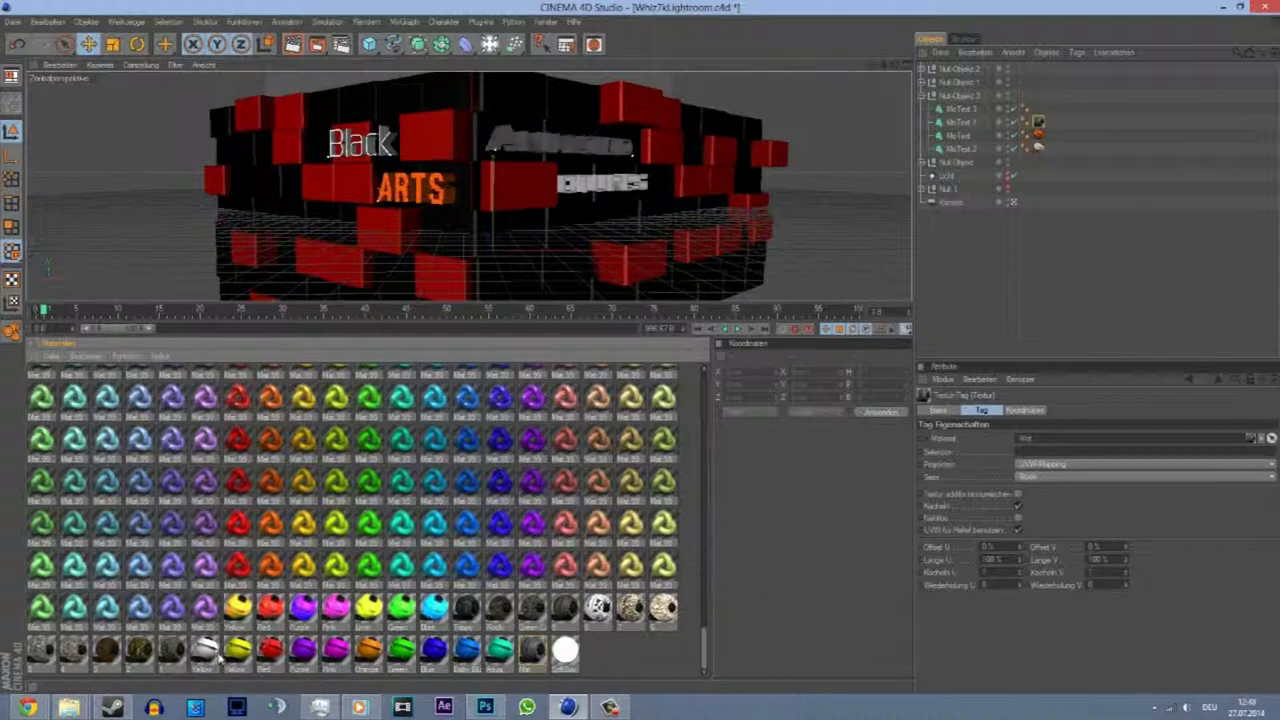
{"action": "scroll", "coordinate": [215, 648], "scroll_direction": "up", "scroll_amount": 5}
{"action": "mouse_move", "coordinate": [889, 189]}
{"action": "left_mouse_down"}
{"action": "mouse_move", "coordinate": [1039, 125]}
{"action": "mouse_move", "coordinate": [1038, 108]}
{"action": "left_mouse_up"}
{"action": "left_click", "coordinate": [296, 47]}
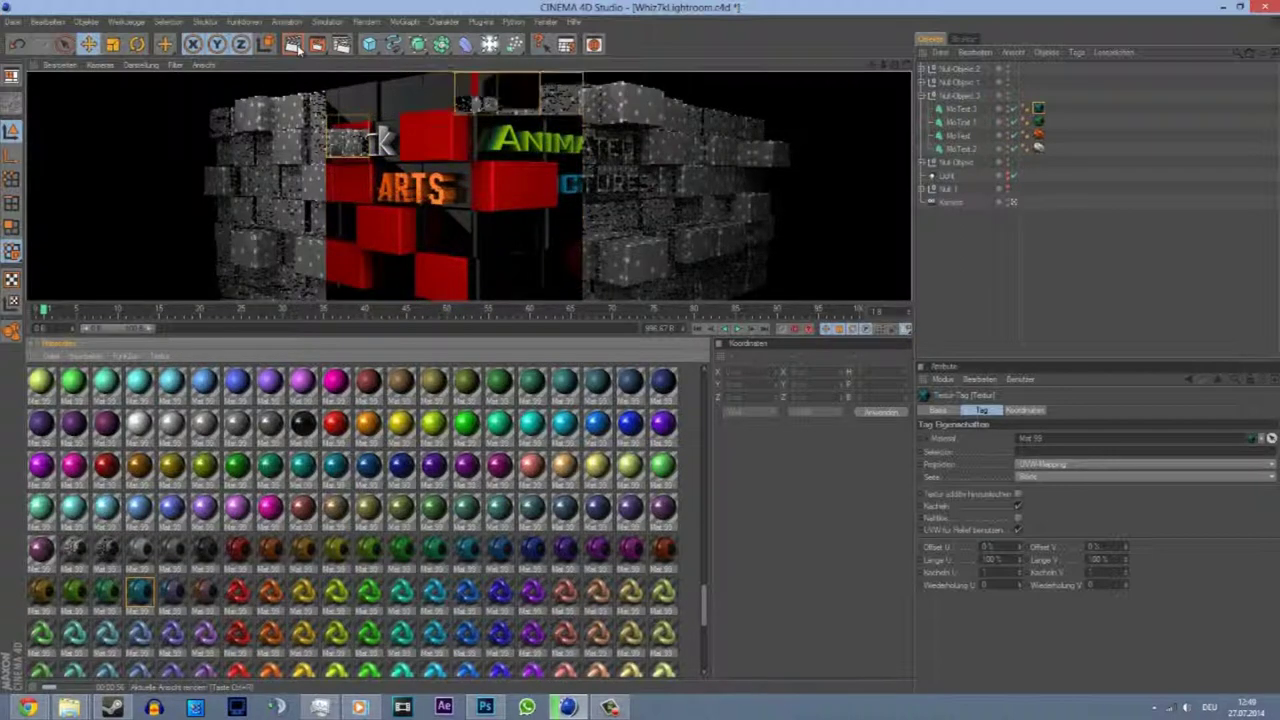
- Raise the orange Mat 22 material's Spiegelung Helligkeit (reflection brightness)
{"action": "left_click_drag", "start_coordinate": [680, 114], "coordinate": [993, 93], "text": "alt"}
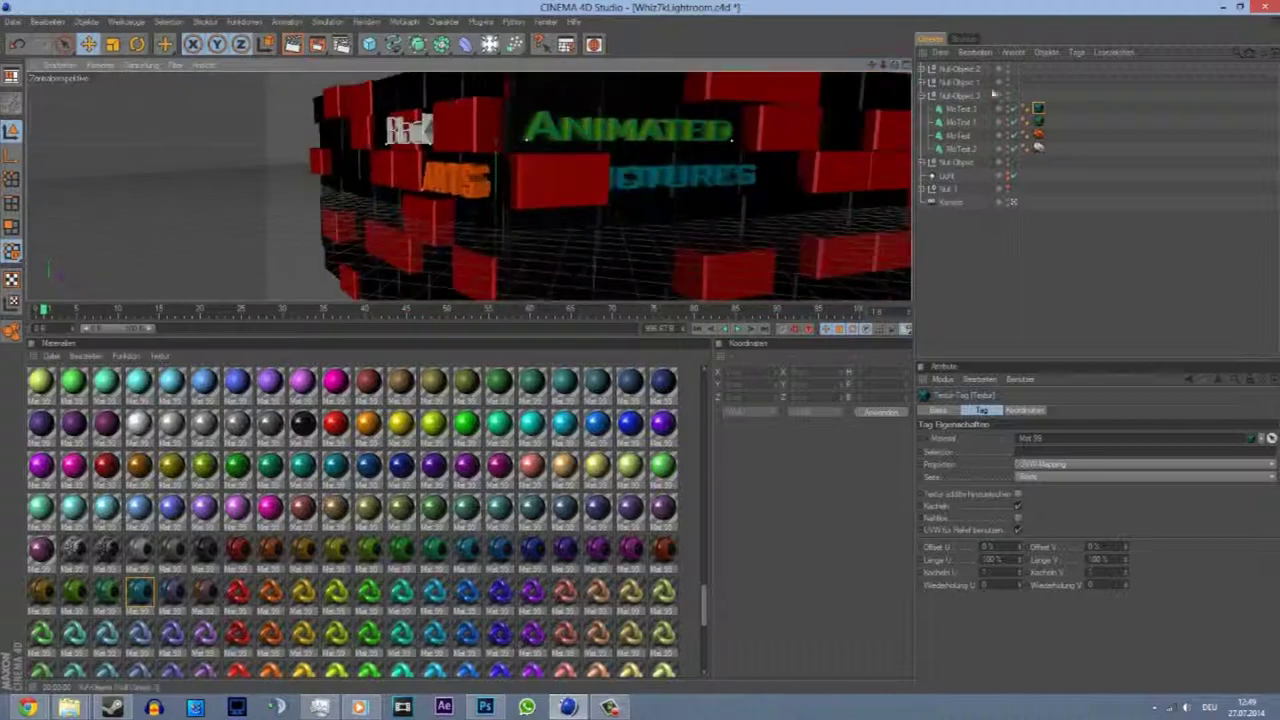
{"action": "left_click", "coordinate": [962, 108]}
{"action": "left_click", "coordinate": [1024, 410]}
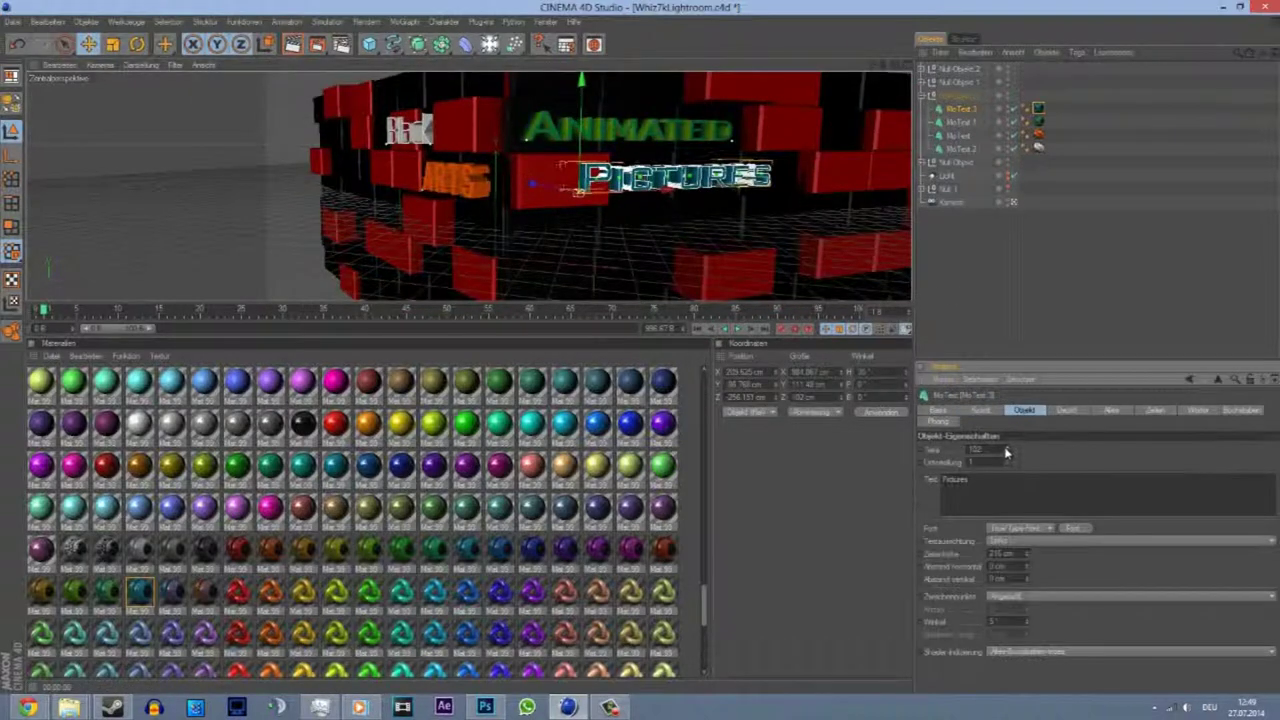
{"action": "left_click", "coordinate": [455, 180]}
{"action": "scroll", "coordinate": [390, 545], "scroll_direction": "up", "scroll_amount": 5}
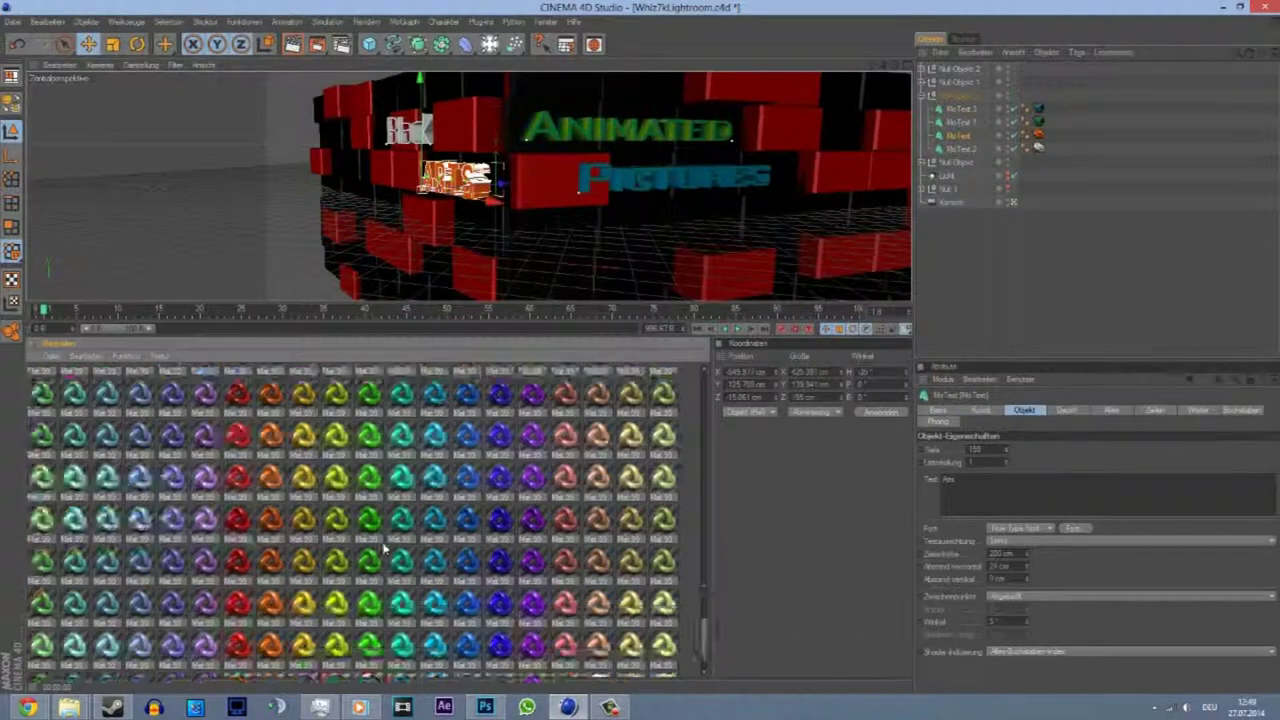
{"action": "scroll", "coordinate": [390, 545], "scroll_direction": "up", "scroll_amount": 5}
{"action": "scroll", "coordinate": [390, 545], "scroll_direction": "up", "scroll_amount": 5}
{"action": "double_click", "coordinate": [663, 420]}
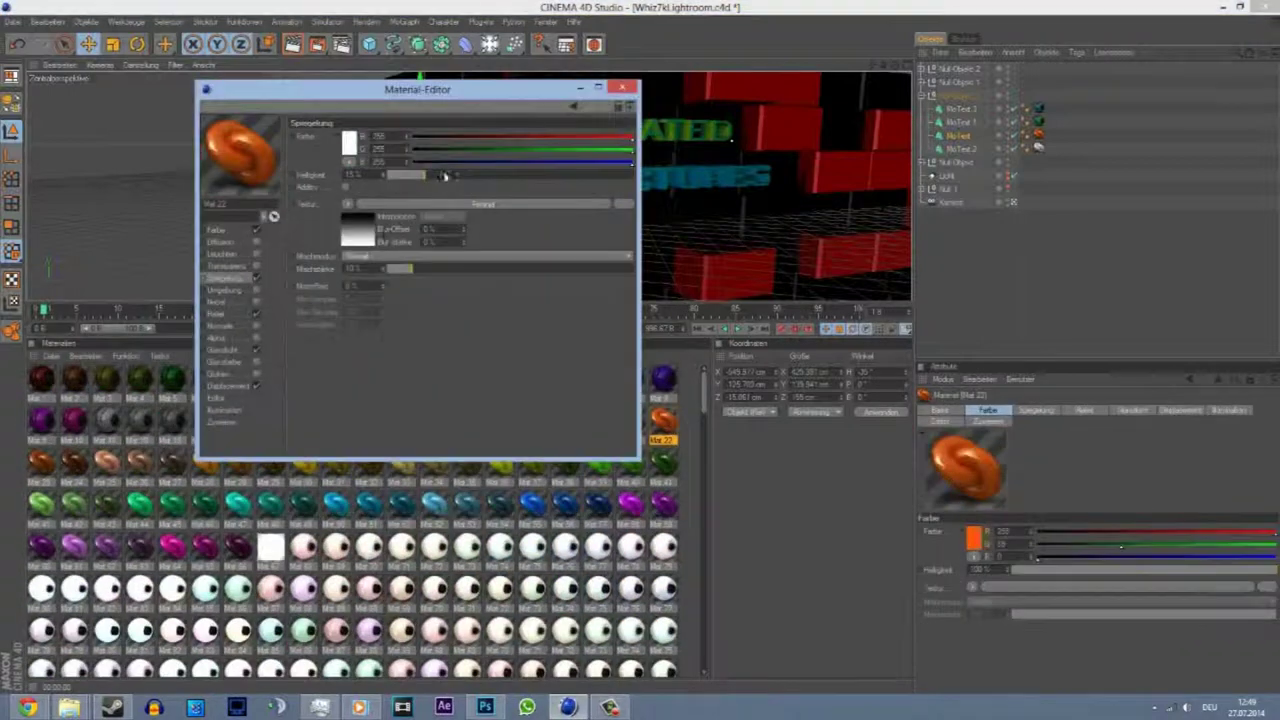
{"action": "left_click_drag", "start_coordinate": [546, 183], "coordinate": [592, 184]}
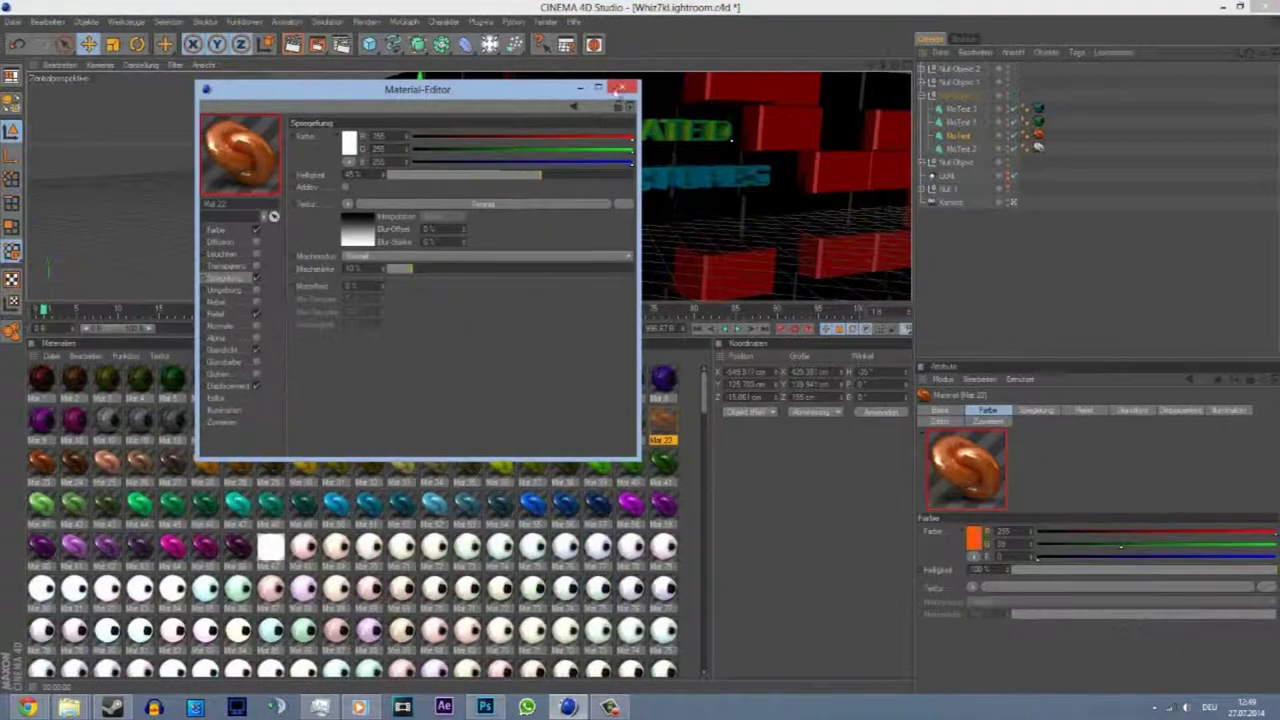
{"action": "left_click", "coordinate": [622, 88]}
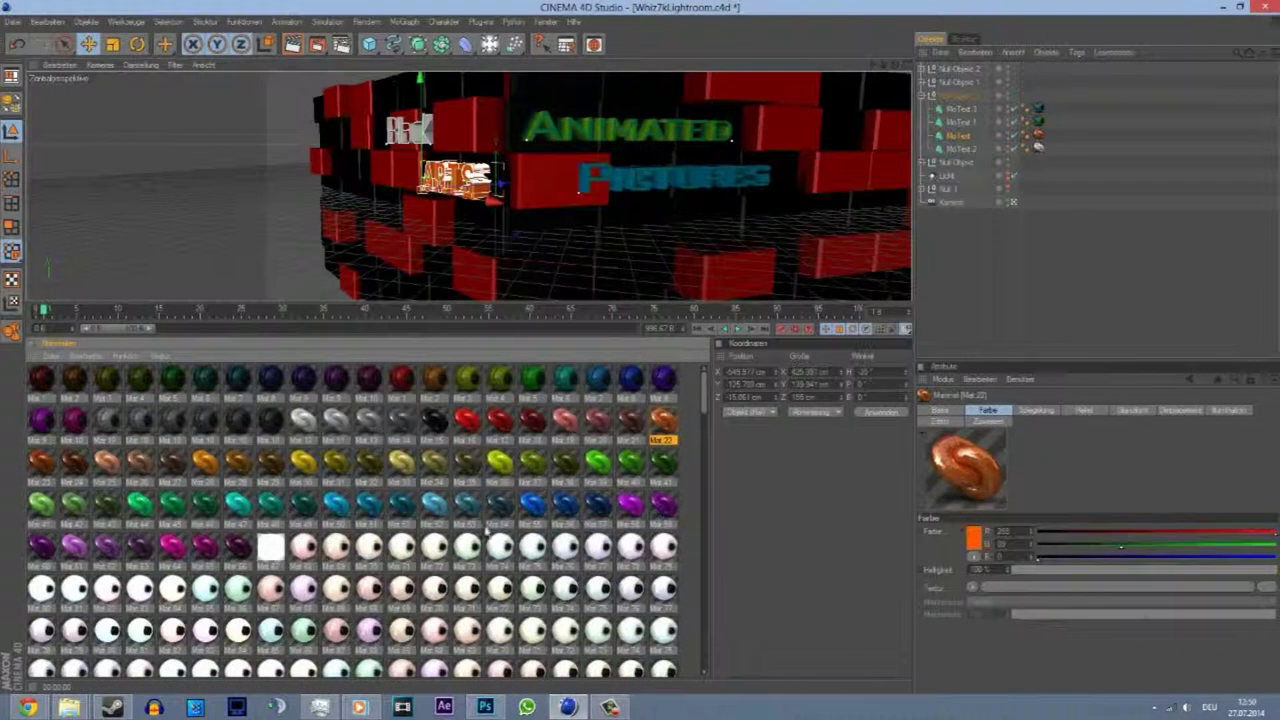
- Check the silver Mat 12 and boost reflections on the teal Mat 59 material
{"action": "double_click", "coordinate": [330, 425]}
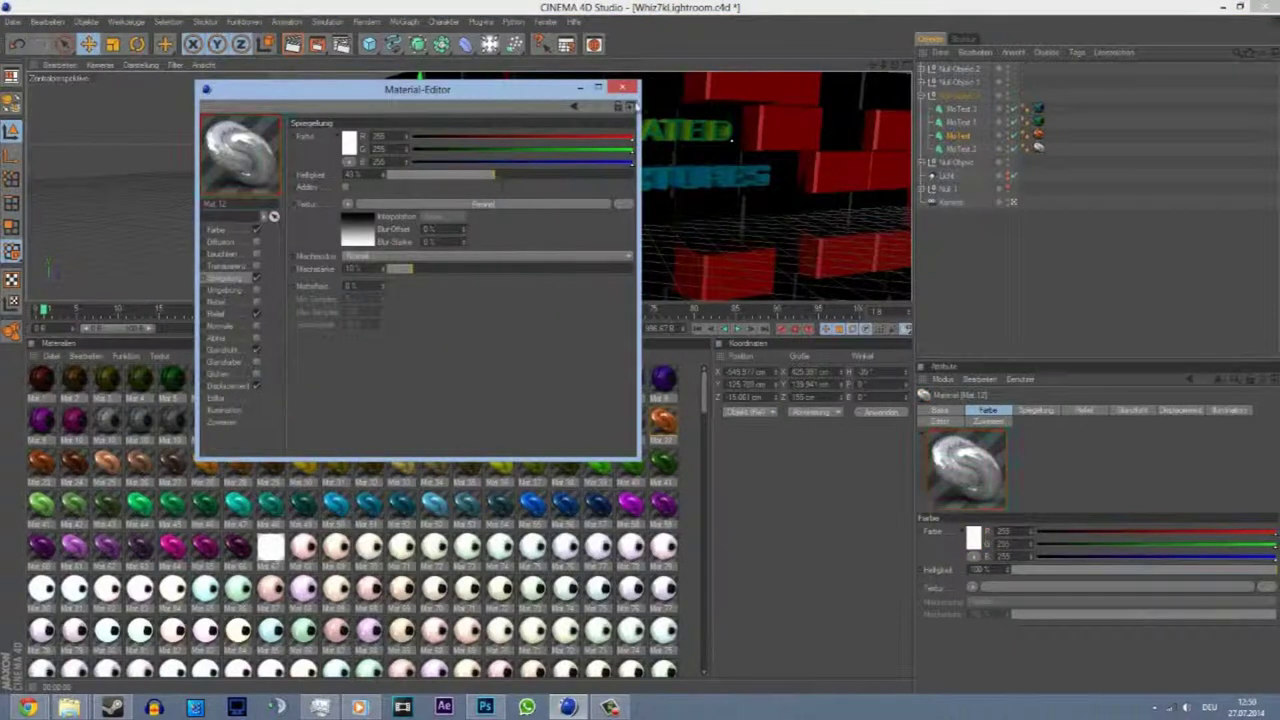
{"action": "left_click", "coordinate": [622, 88]}
{"action": "left_click", "coordinate": [640, 140]}
{"action": "scroll", "coordinate": [540, 553], "scroll_direction": "down", "scroll_amount": 3}
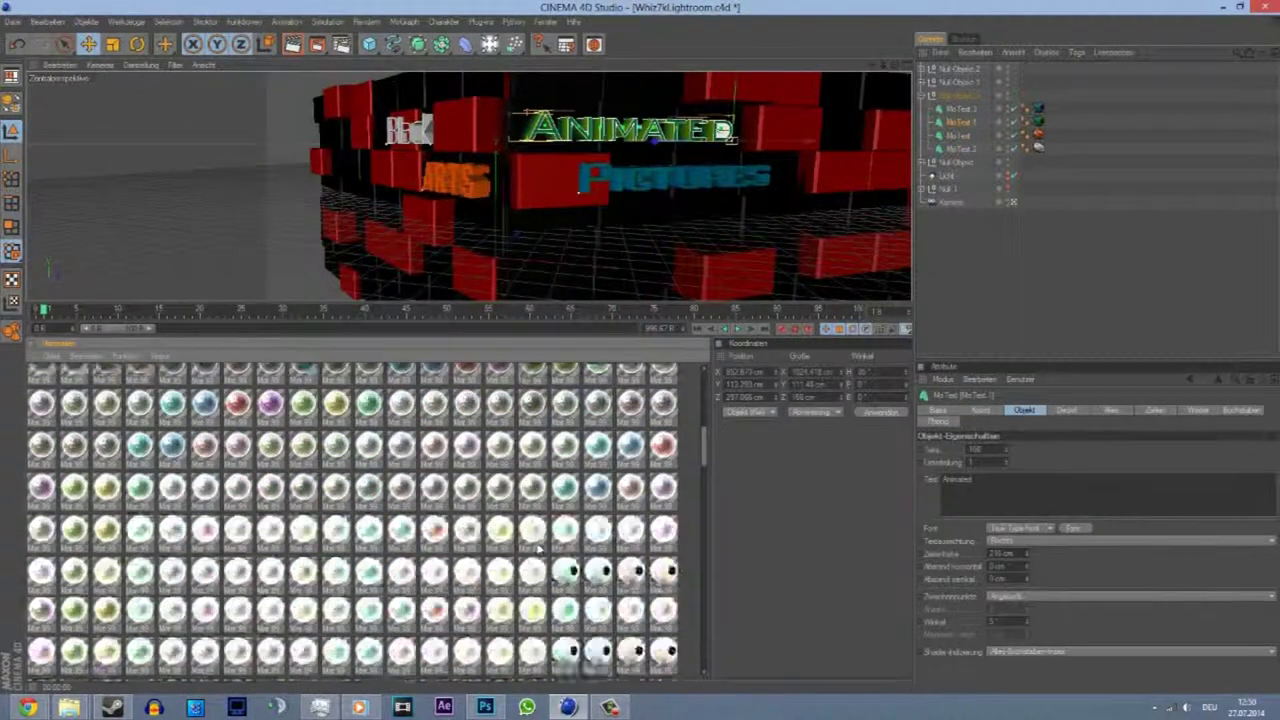
{"action": "scroll", "coordinate": [540, 553], "scroll_direction": "down", "scroll_amount": 5}
{"action": "scroll", "coordinate": [540, 553], "scroll_direction": "down", "scroll_amount": 5}
{"action": "scroll", "coordinate": [540, 553], "scroll_direction": "down", "scroll_amount": 5}
{"action": "scroll", "coordinate": [540, 553], "scroll_direction": "up", "scroll_amount": 15}
{"action": "double_click", "coordinate": [107, 420]}
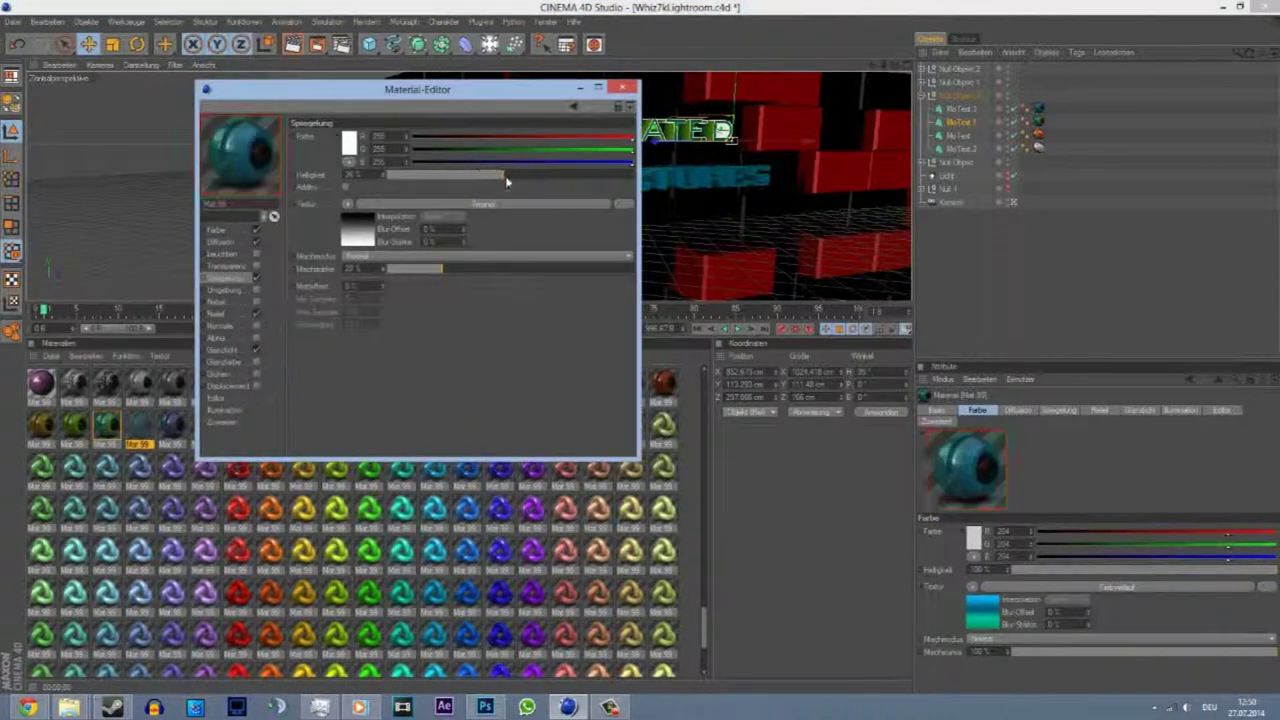
{"action": "left_click", "coordinate": [622, 88]}
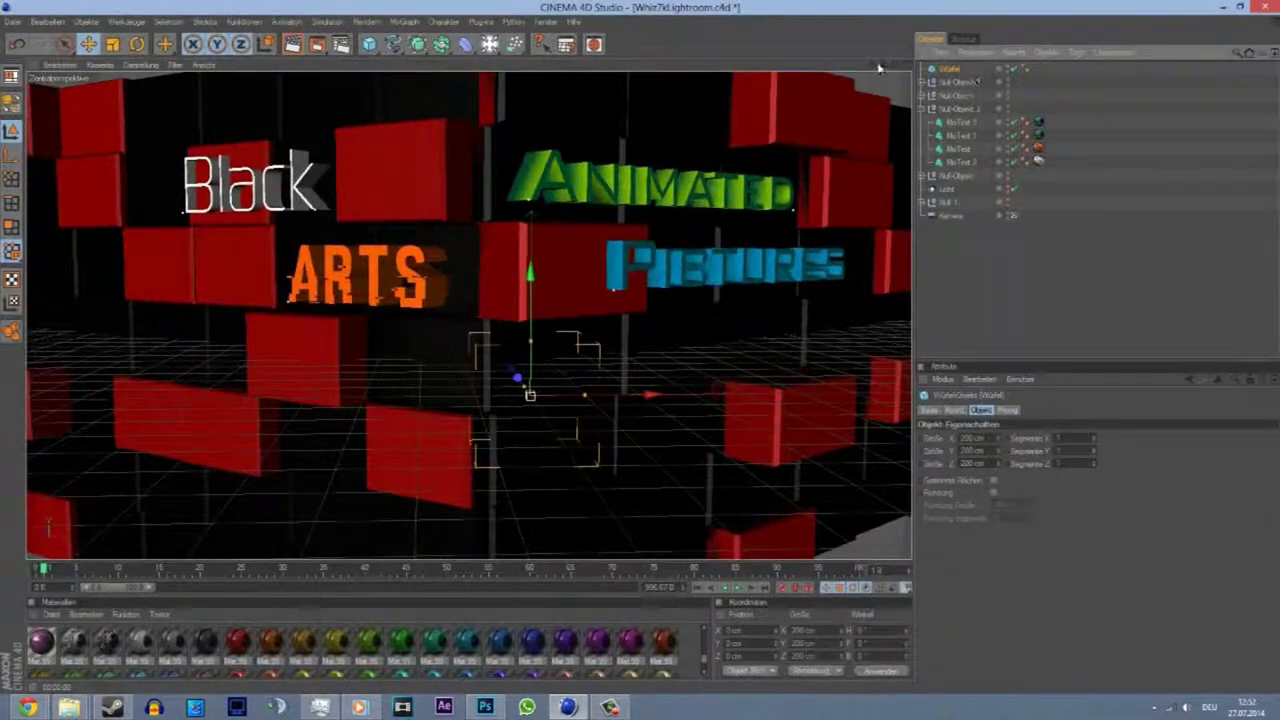
- Review the render settings and switch the viewport to the Kamera view
{"action": "key", "text": "ctrl+b"}
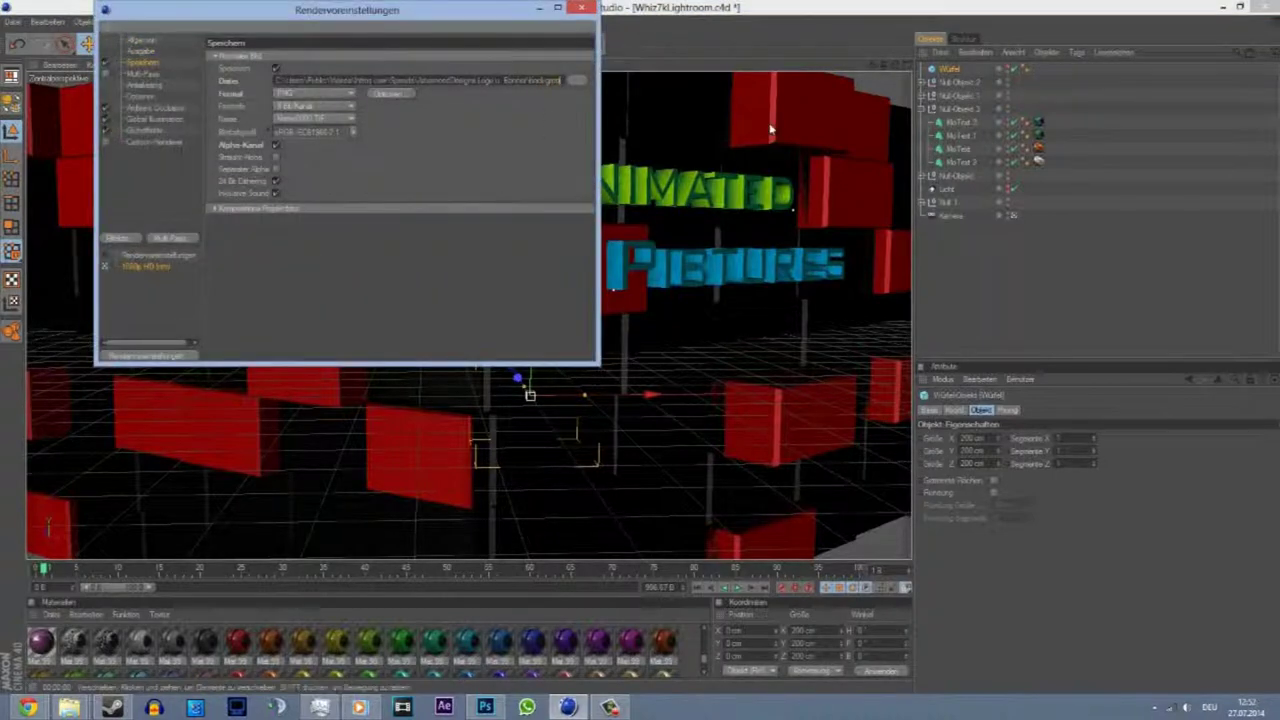
{"action": "left_click", "coordinate": [581, 8]}
{"action": "left_click", "coordinate": [1012, 215]}
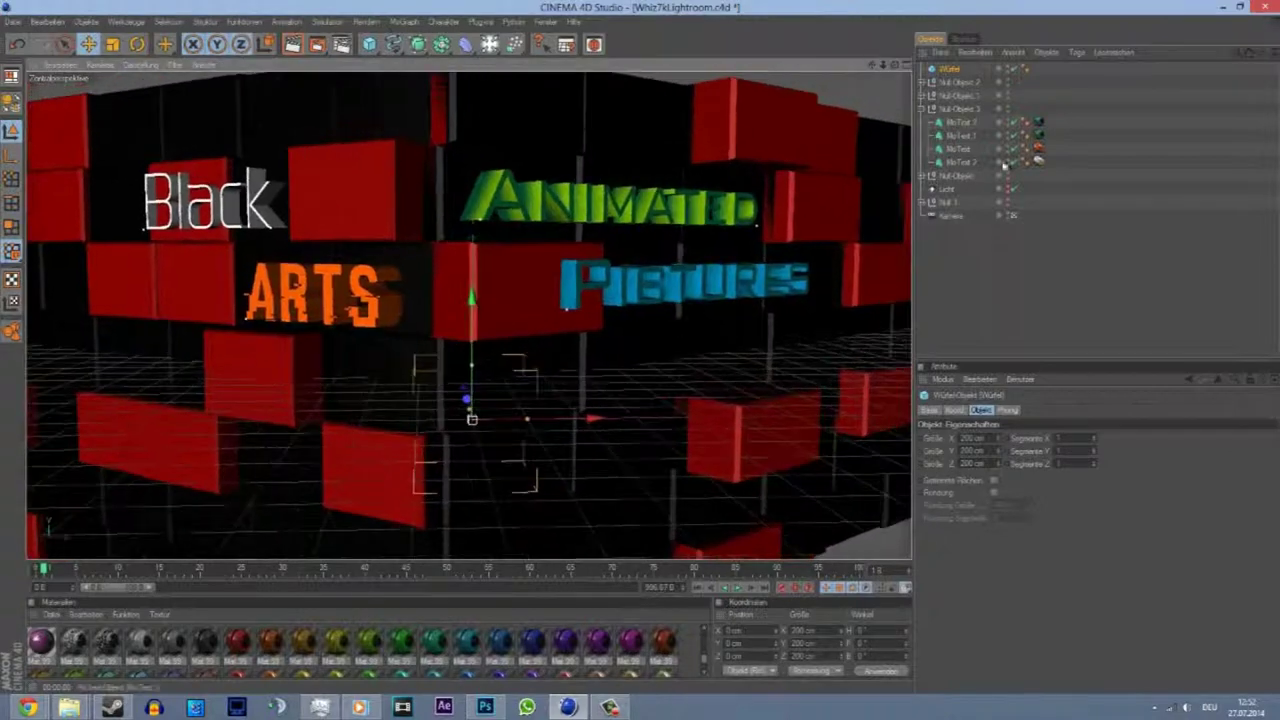
{"action": "left_click", "coordinate": [950, 215]}
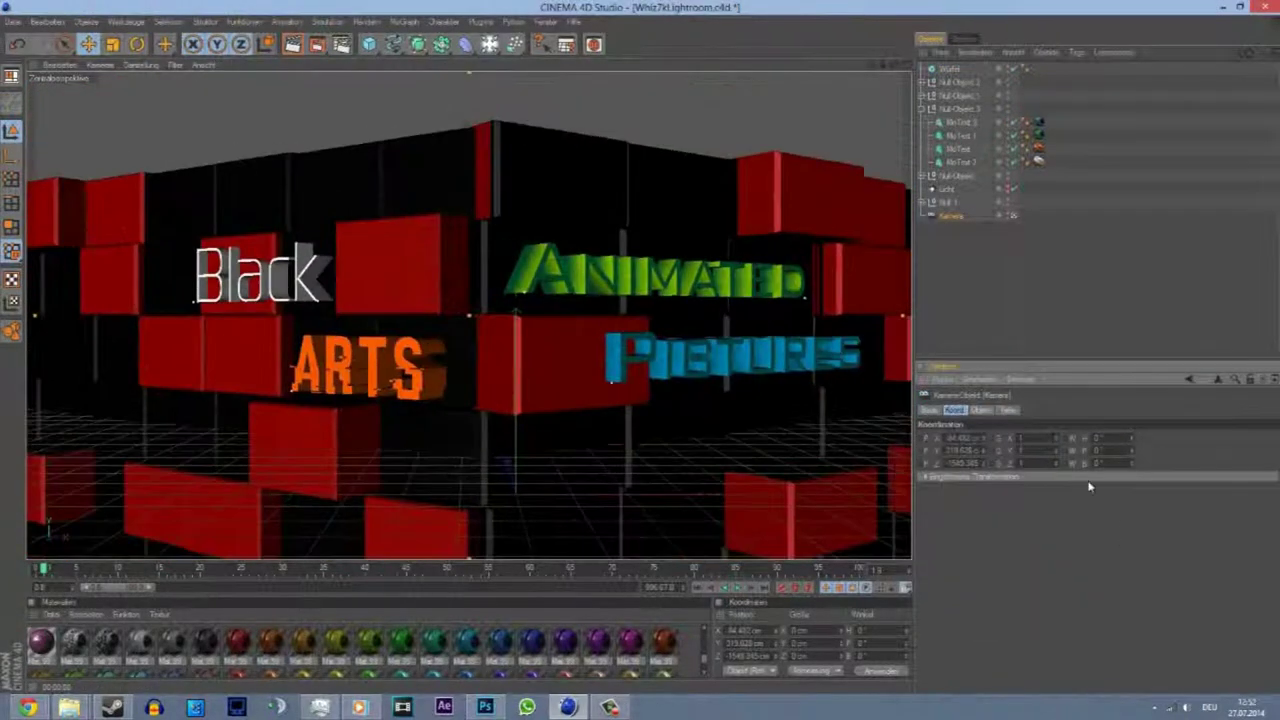
- Recentre the camera framing on the Black ARTS lettering and render to the Picture Viewer
{"action": "left_click_drag", "start_coordinate": [880, 66], "coordinate": [641, 352]}
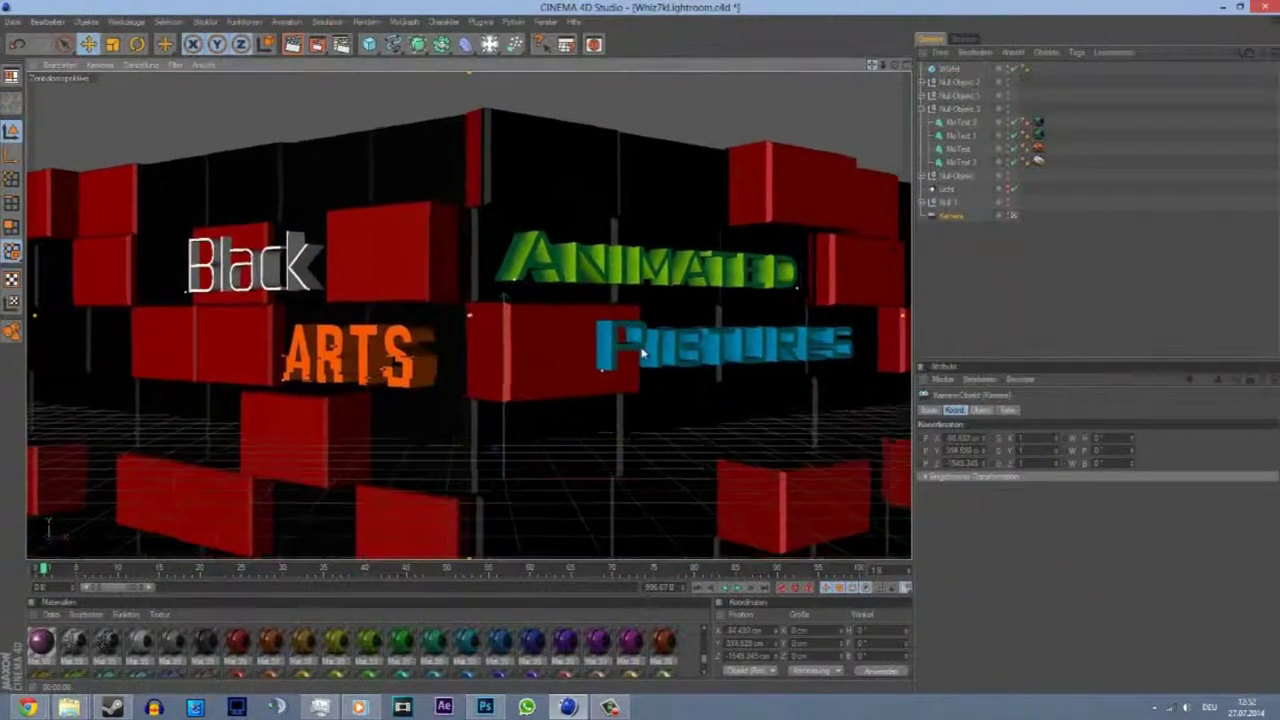
{"action": "left_click", "coordinate": [970, 295]}
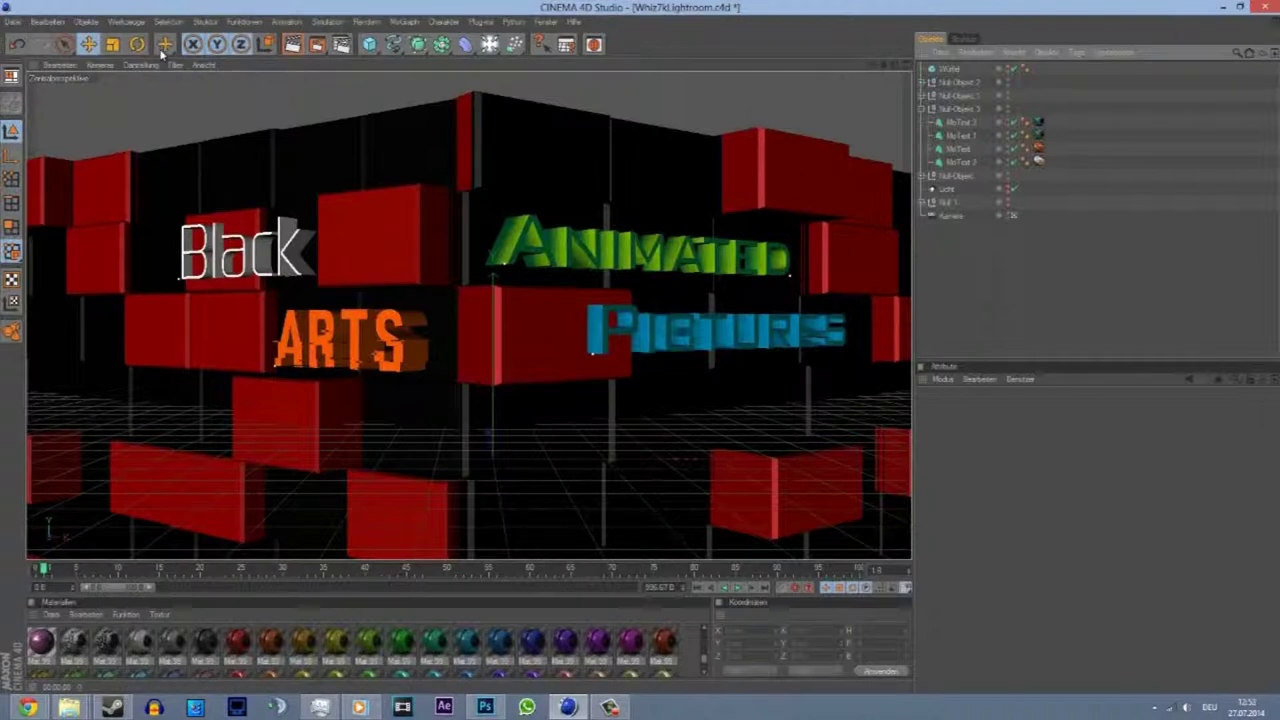
{"action": "left_click_drag", "start_coordinate": [559, 175], "coordinate": [540, 178], "text": "alt"}
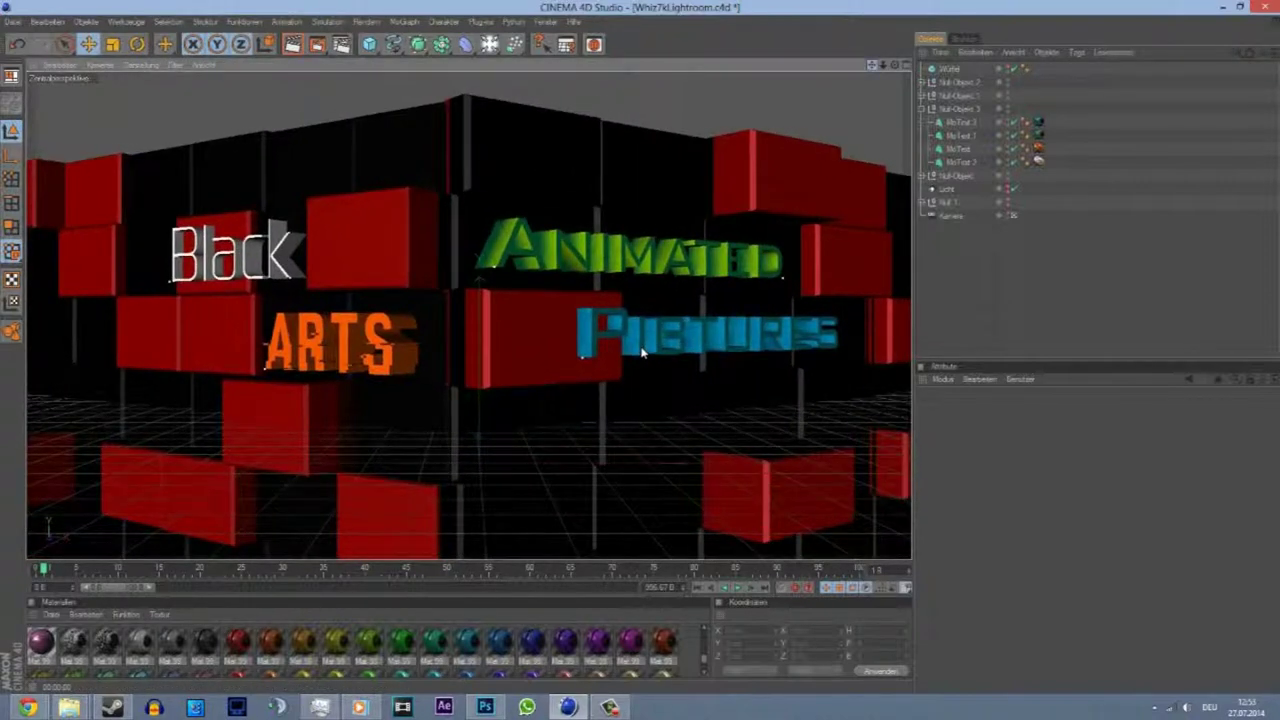
{"action": "left_click", "coordinate": [319, 43]}
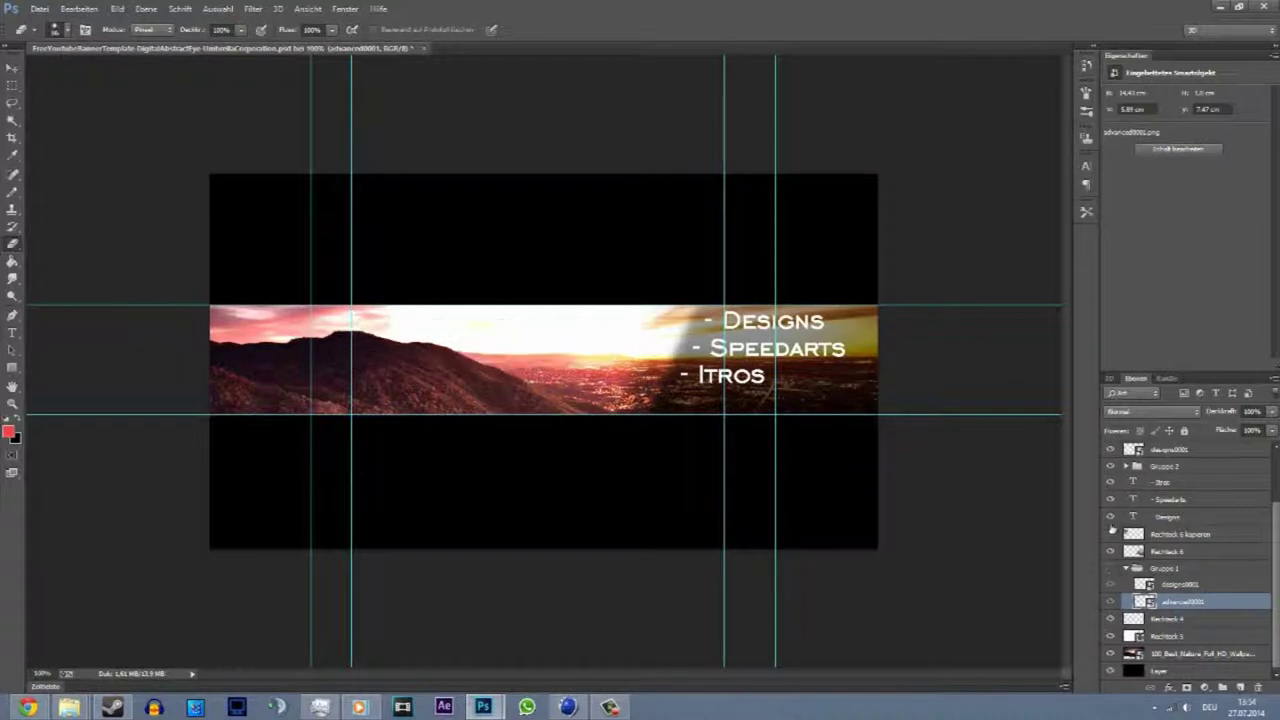
- Hide the old banner text and sunset layers and place the rendered background0001.png
{"action": "left_click_drag", "start_coordinate": [1108, 557], "coordinate": [1109, 449]}
{"action": "left_click_drag", "start_coordinate": [1110, 619], "coordinate": [1110, 678]}
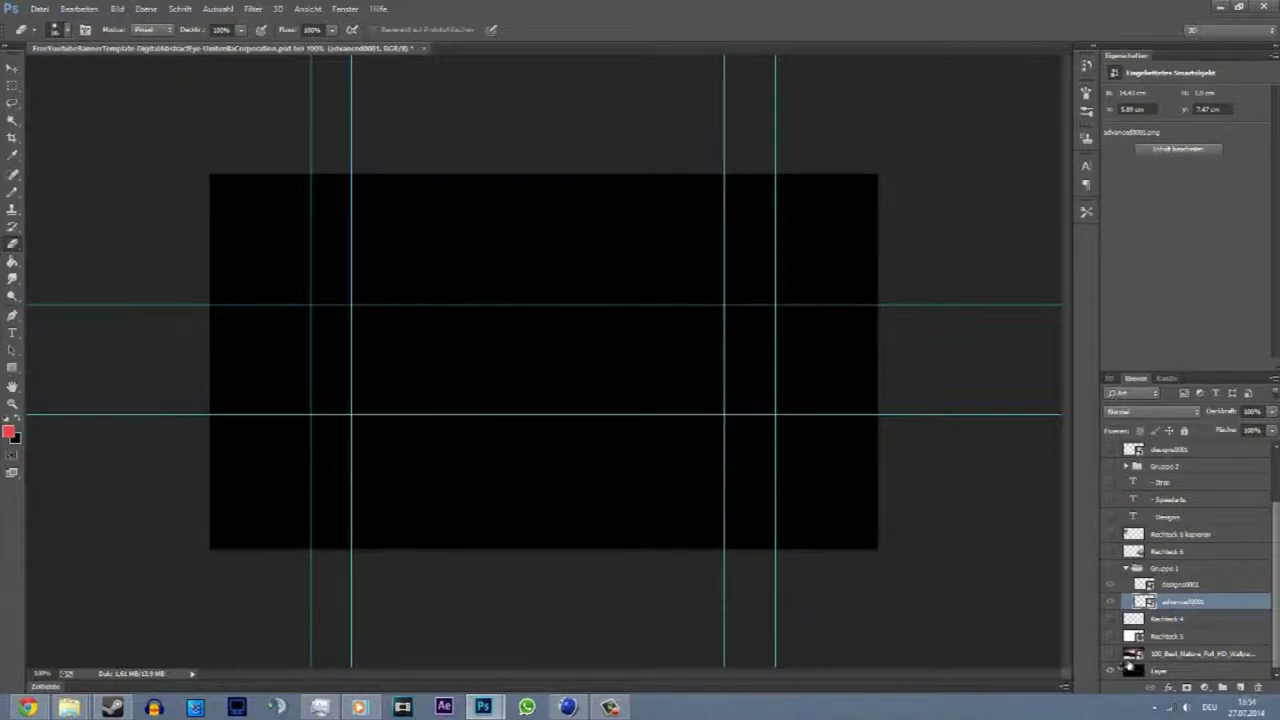
{"action": "scroll", "coordinate": [1126, 663], "scroll_direction": "up", "scroll_amount": 2}
{"action": "left_click", "coordinate": [238, 625]}
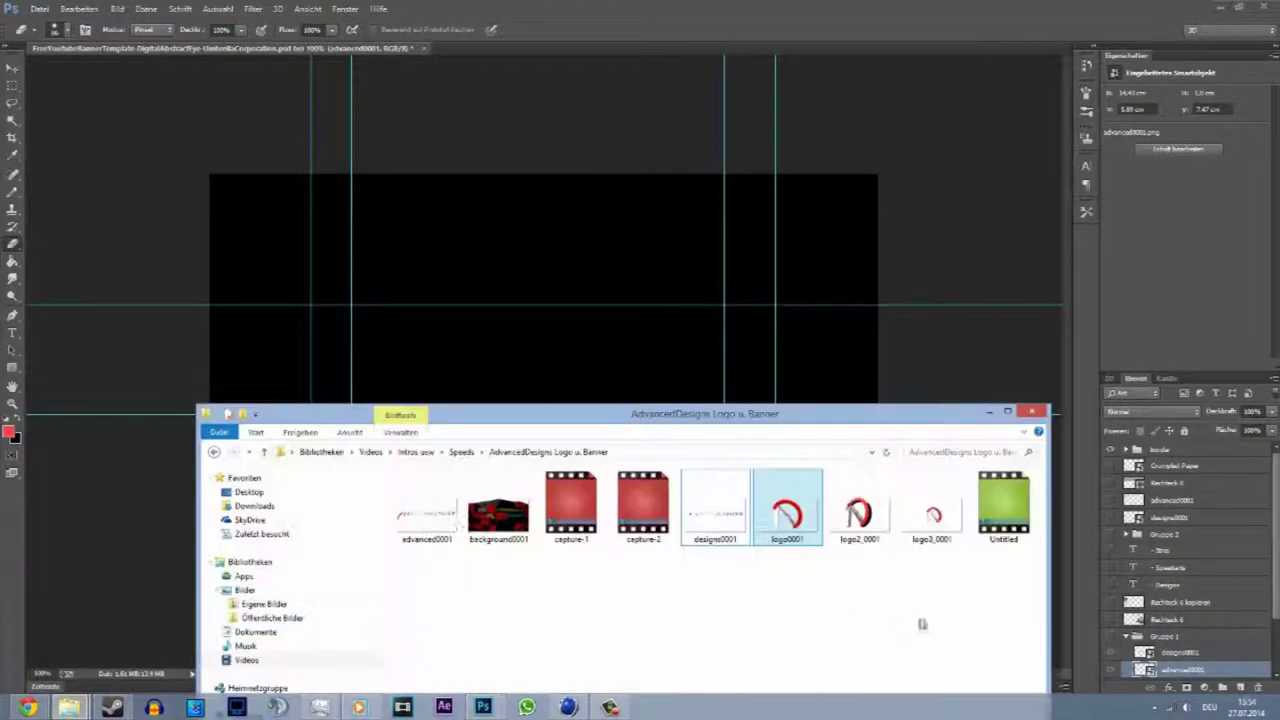
{"action": "left_click_drag", "start_coordinate": [499, 505], "coordinate": [543, 331]}
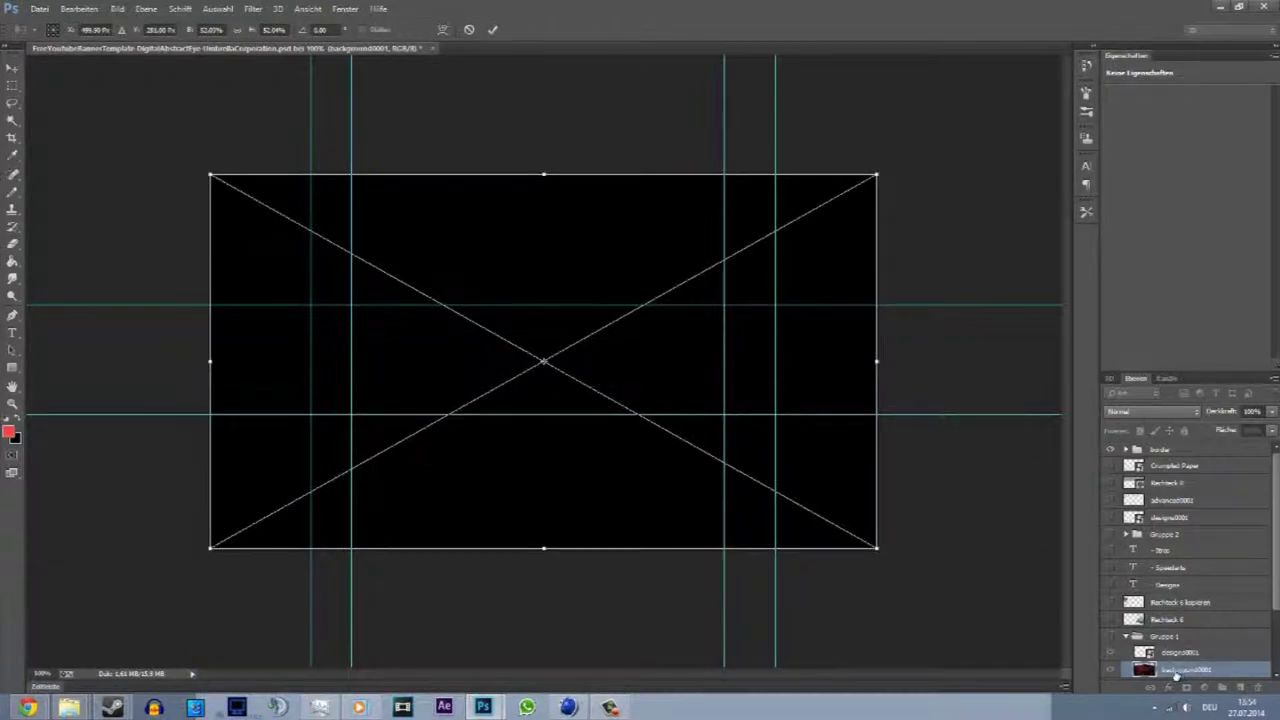
{"action": "key", "text": "Return"}
- Move background0001 near the top of the layers and shrink it about its centre
{"action": "scroll", "coordinate": [1116, 678], "scroll_direction": "down", "scroll_amount": 1}
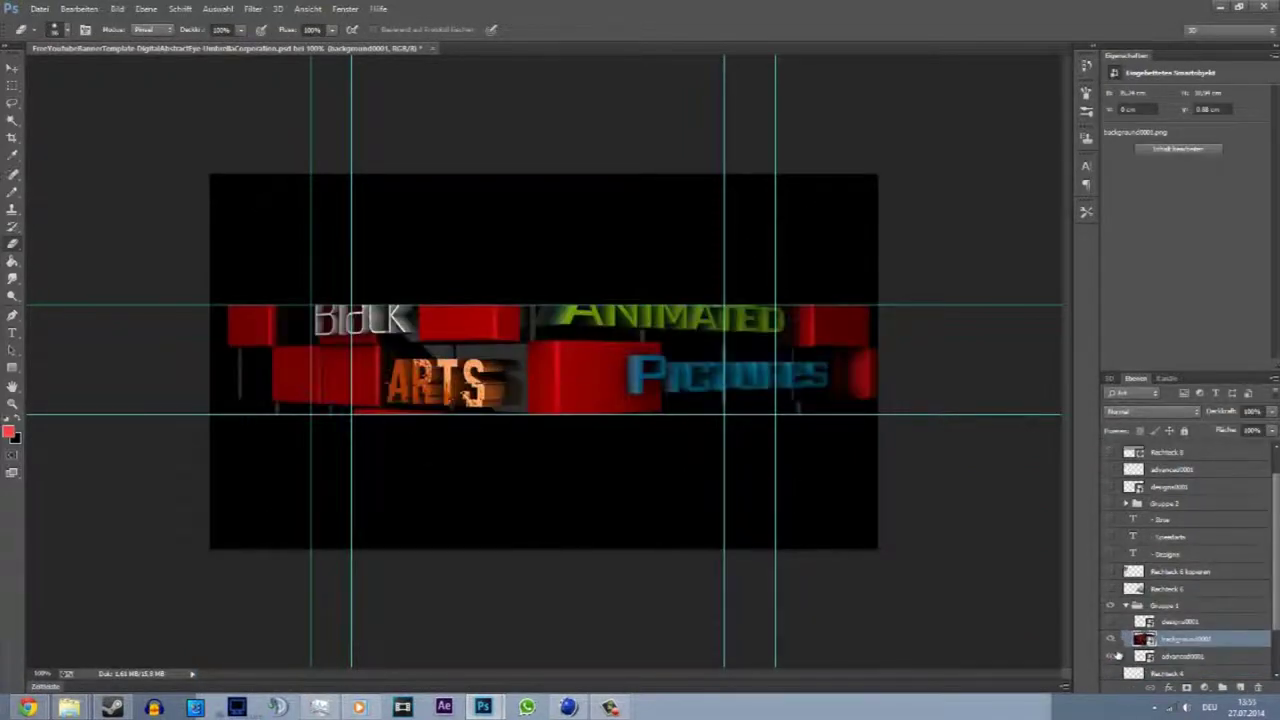
{"action": "left_click_drag", "start_coordinate": [1193, 636], "coordinate": [1175, 465]}
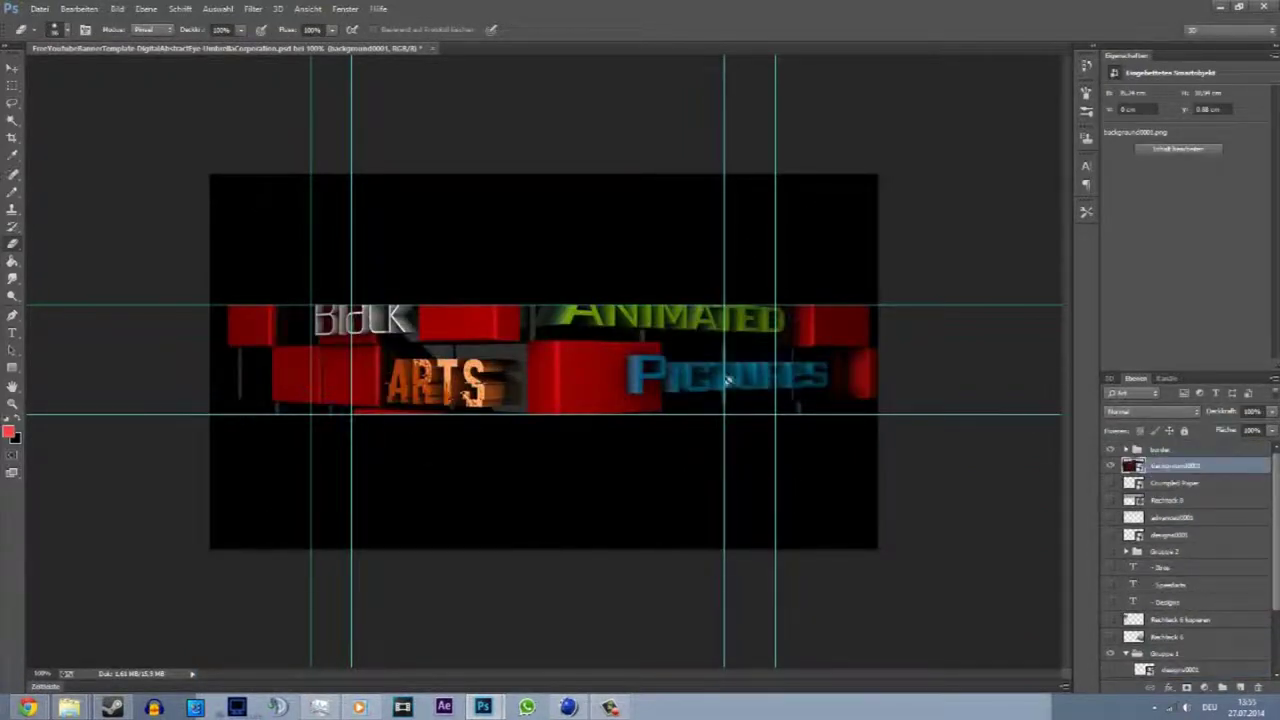
{"action": "key", "text": "ctrl+t"}
{"action": "mouse_move", "coordinate": [877, 175]}
{"action": "left_mouse_down", "text": "alt"}
{"action": "mouse_move", "coordinate": [848, 240]}
{"action": "mouse_move", "coordinate": [775, 268]}
{"action": "left_mouse_up", "text": "alt"}
{"action": "key", "text": "Return"}
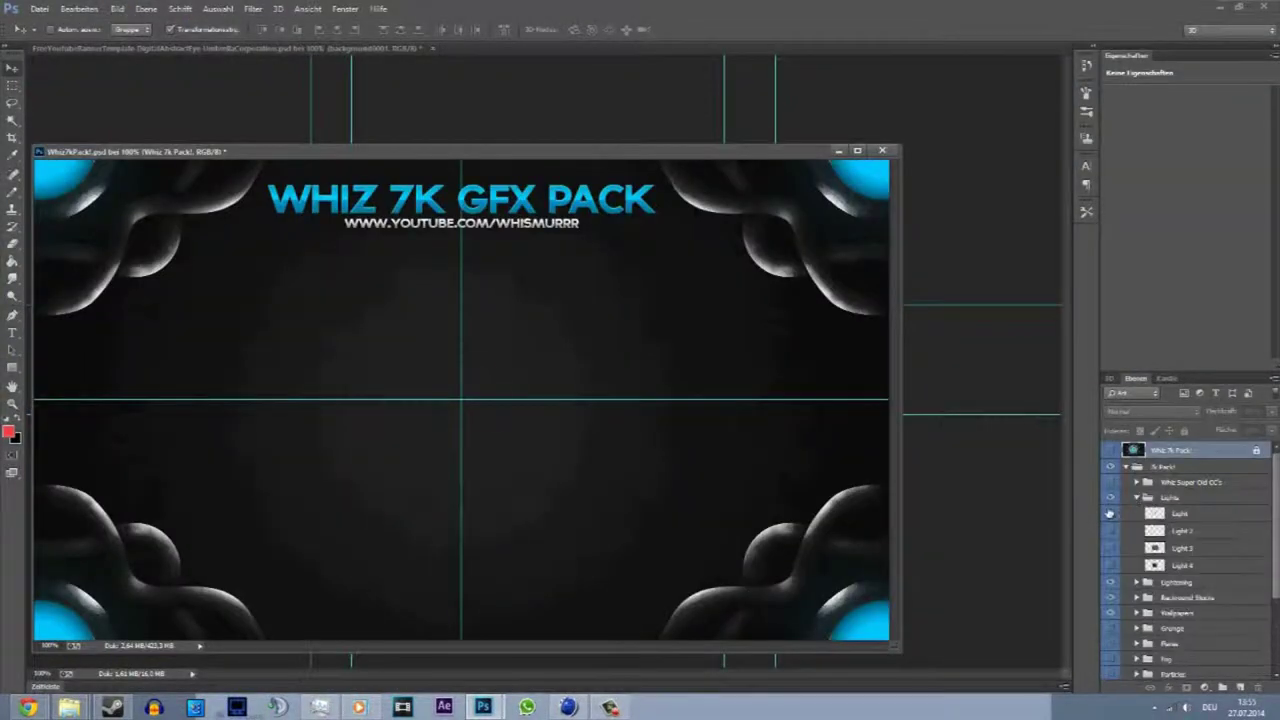
- Bring the Light 2 glow into the banner, rotate it 90° and stretch it wider
{"action": "left_click_drag", "start_coordinate": [1113, 541], "coordinate": [575, 494]}
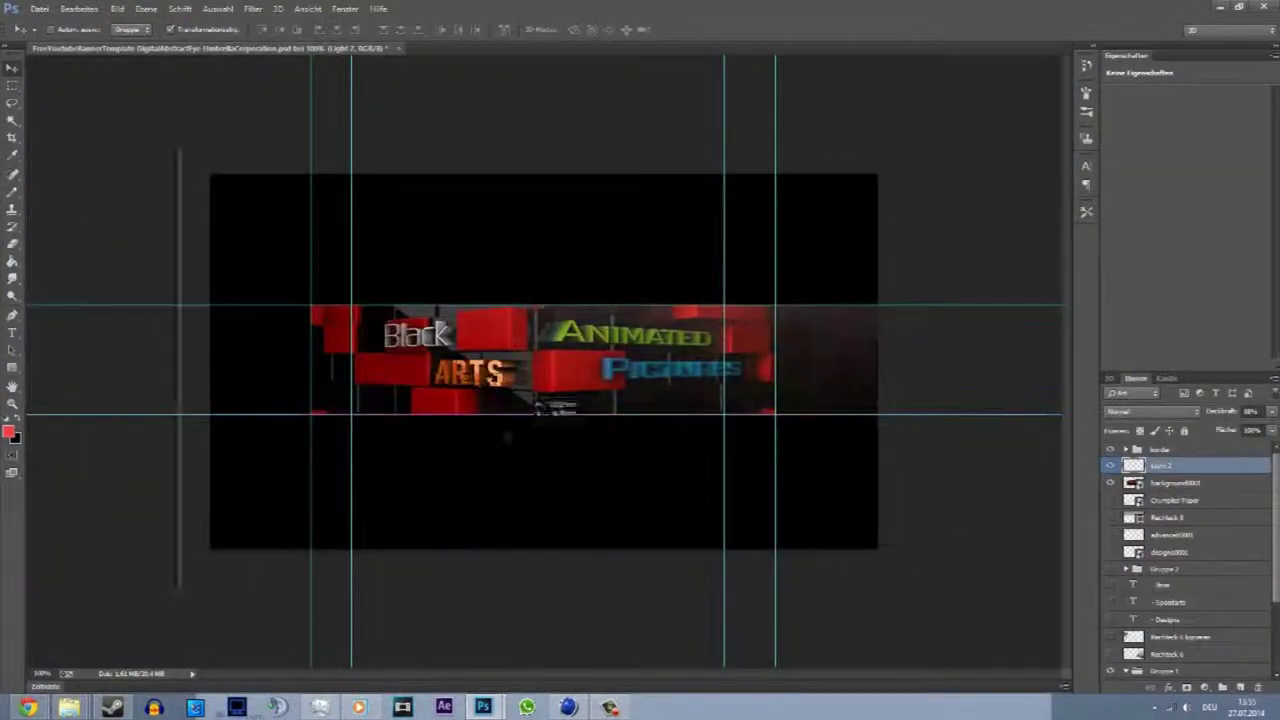
{"action": "key", "text": "ctrl+t"}
{"action": "left_click_drag", "start_coordinate": [930, 440], "coordinate": [418, 503]}
{"action": "left_click_drag", "start_coordinate": [379, 366], "coordinate": [860, 366]}
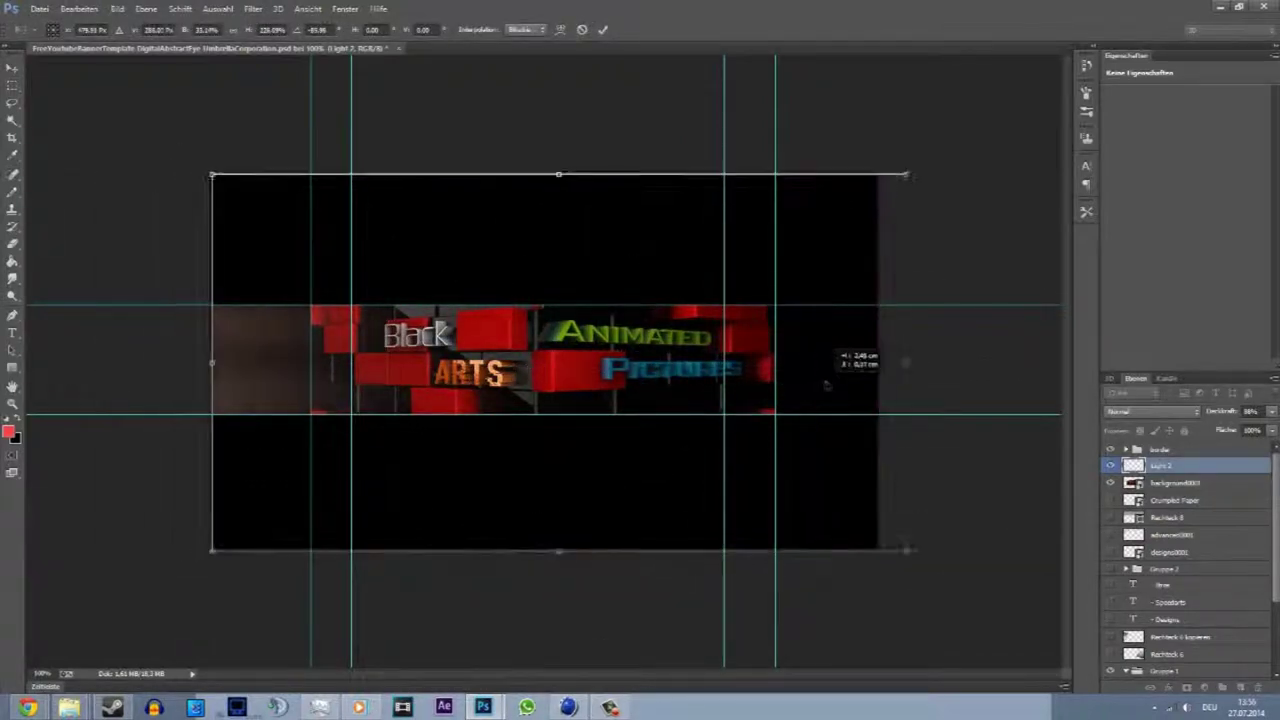
{"action": "left_click_drag", "start_coordinate": [783, 388], "coordinate": [880, 380]}
{"action": "key", "text": "Return"}
- Duplicate the glow, flip the copy horizontally and place it at the right edge
{"action": "key", "text": "ctrl+j"}
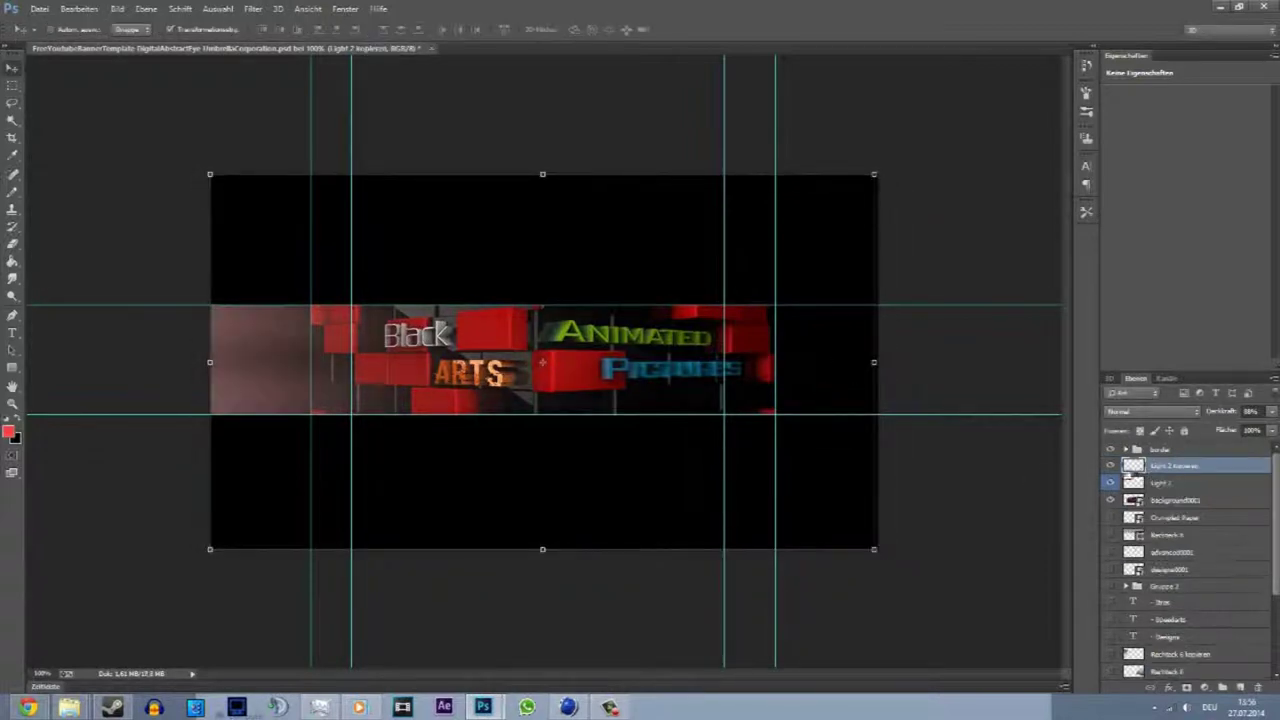
{"action": "key", "text": "ctrl+t"}
{"action": "left_click_drag", "start_coordinate": [210, 362], "coordinate": [874, 362], "text": "alt"}
{"action": "key", "text": "Return"}
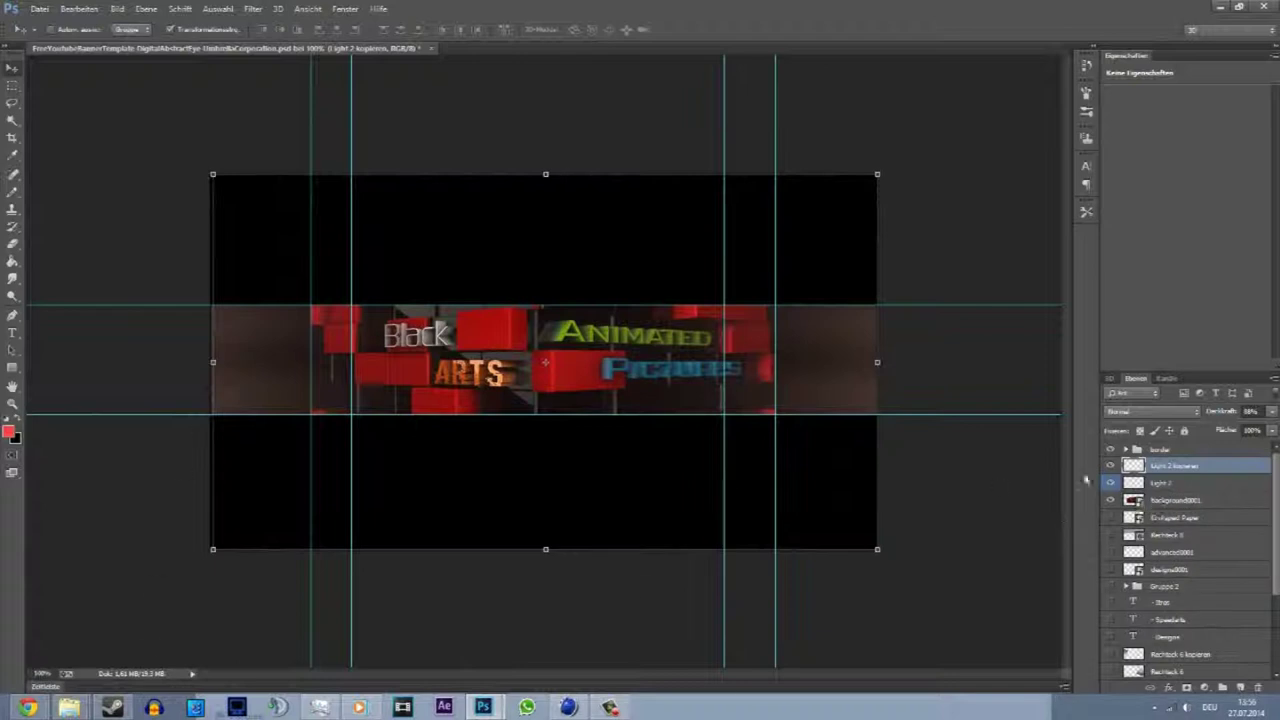
- Narrow the original Light 2 glow slightly, then open the banner files folder
{"action": "key", "text": "ctrl+t"}
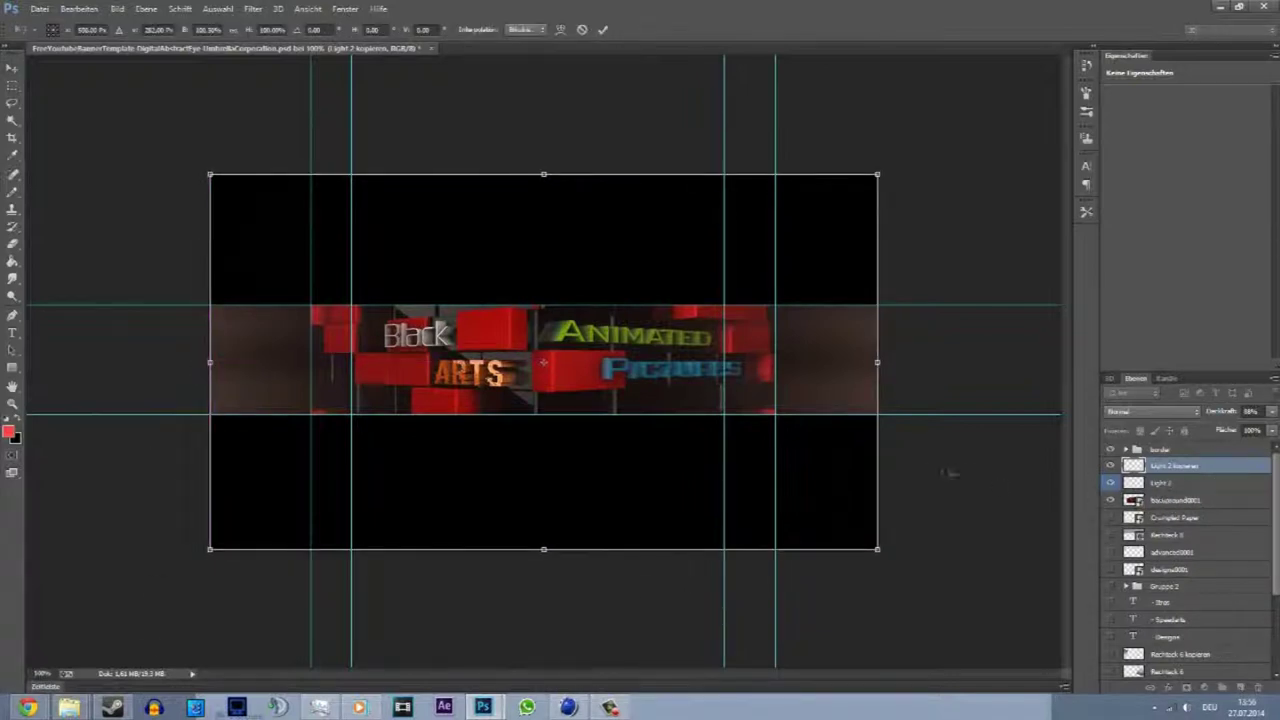
{"action": "key", "text": "Return"}
{"action": "left_click", "coordinate": [1160, 483]}
{"action": "key", "text": "ctrl+t"}
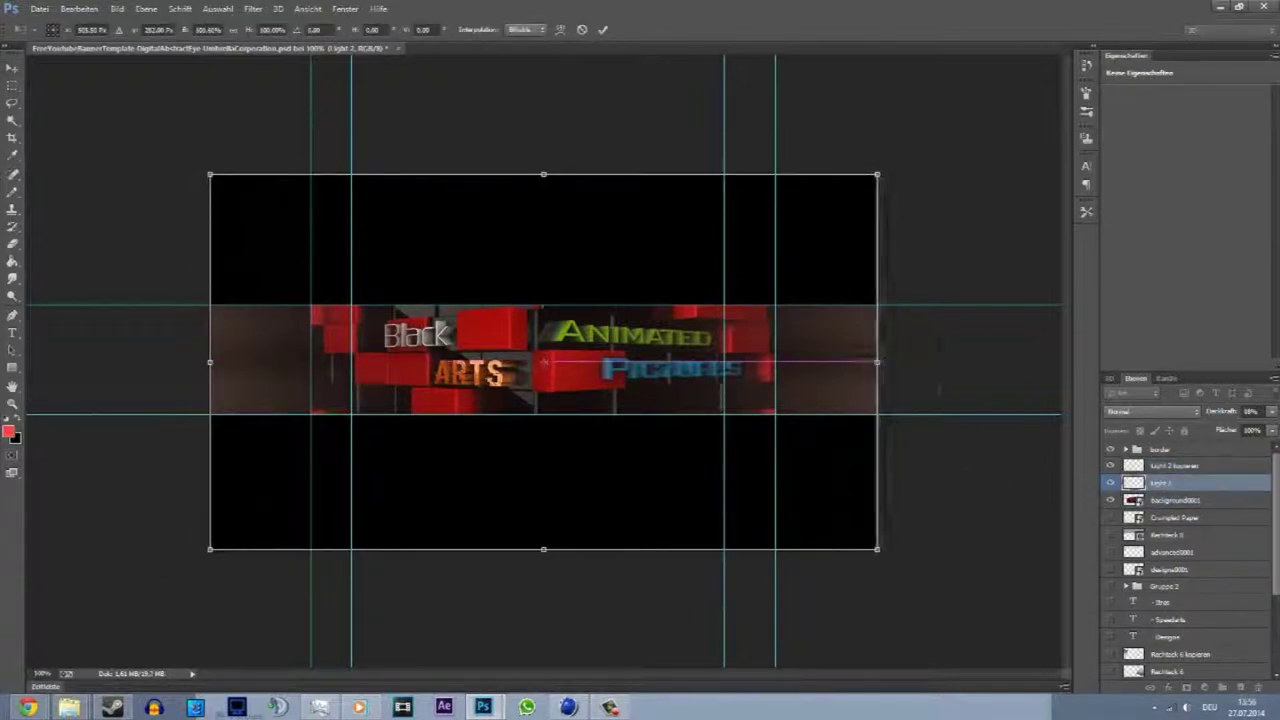
{"action": "key", "text": "Return"}
{"action": "left_click", "coordinate": [245, 645]}
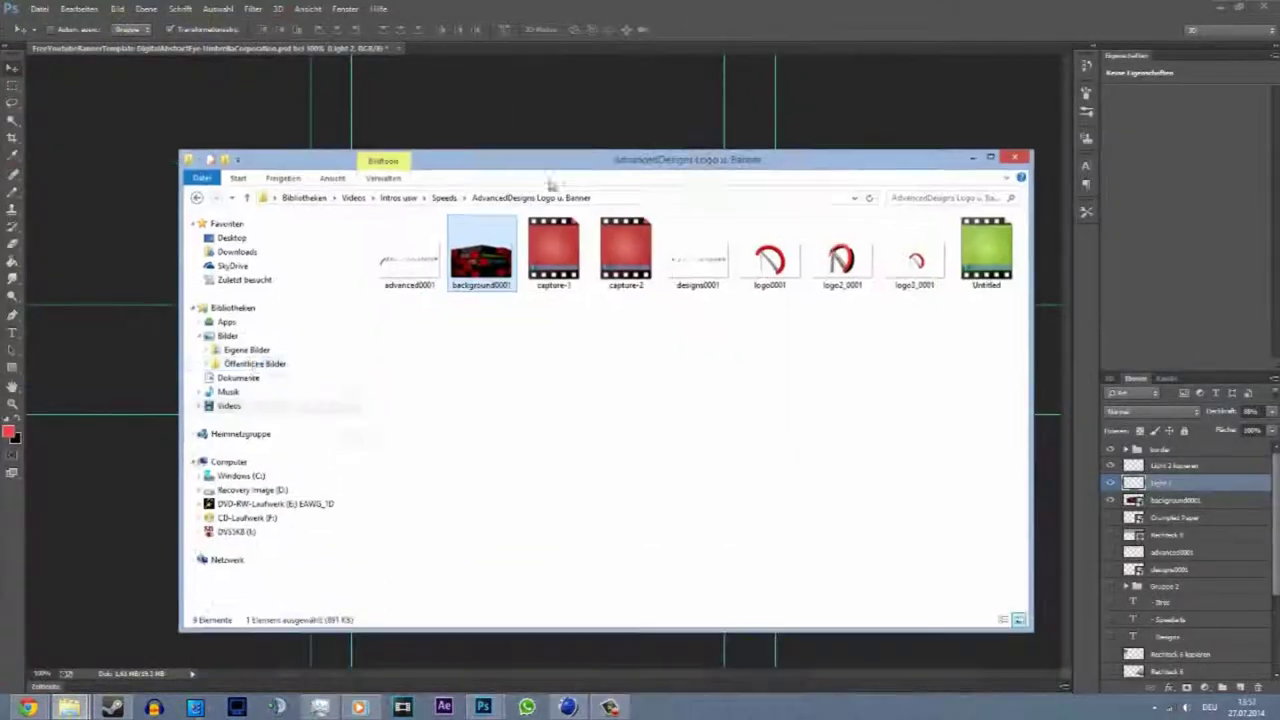
- Place Planetary-1 from Wallpaper Textures > Textures > Planetary, scaled to the banner's left end
{"action": "left_click", "coordinate": [228, 335]}
{"action": "double_click", "coordinate": [630, 262]}
{"action": "double_click", "coordinate": [553, 255]}
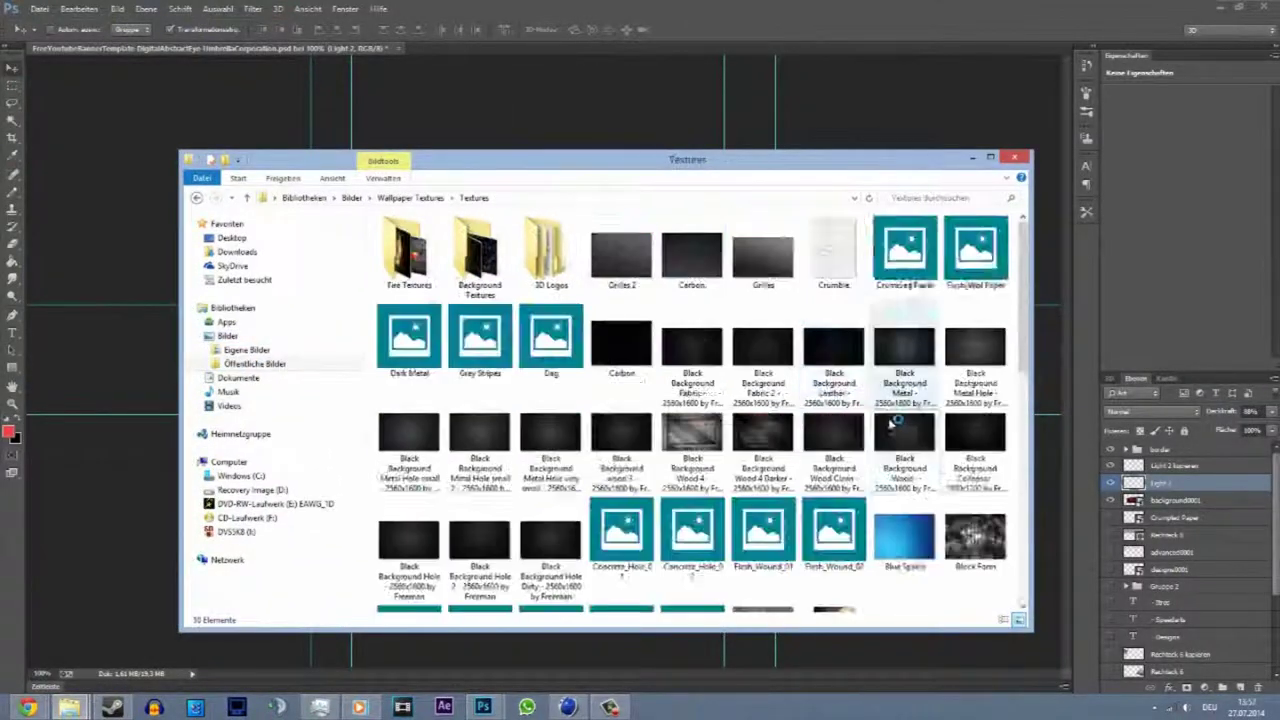
{"action": "double_click", "coordinate": [695, 255]}
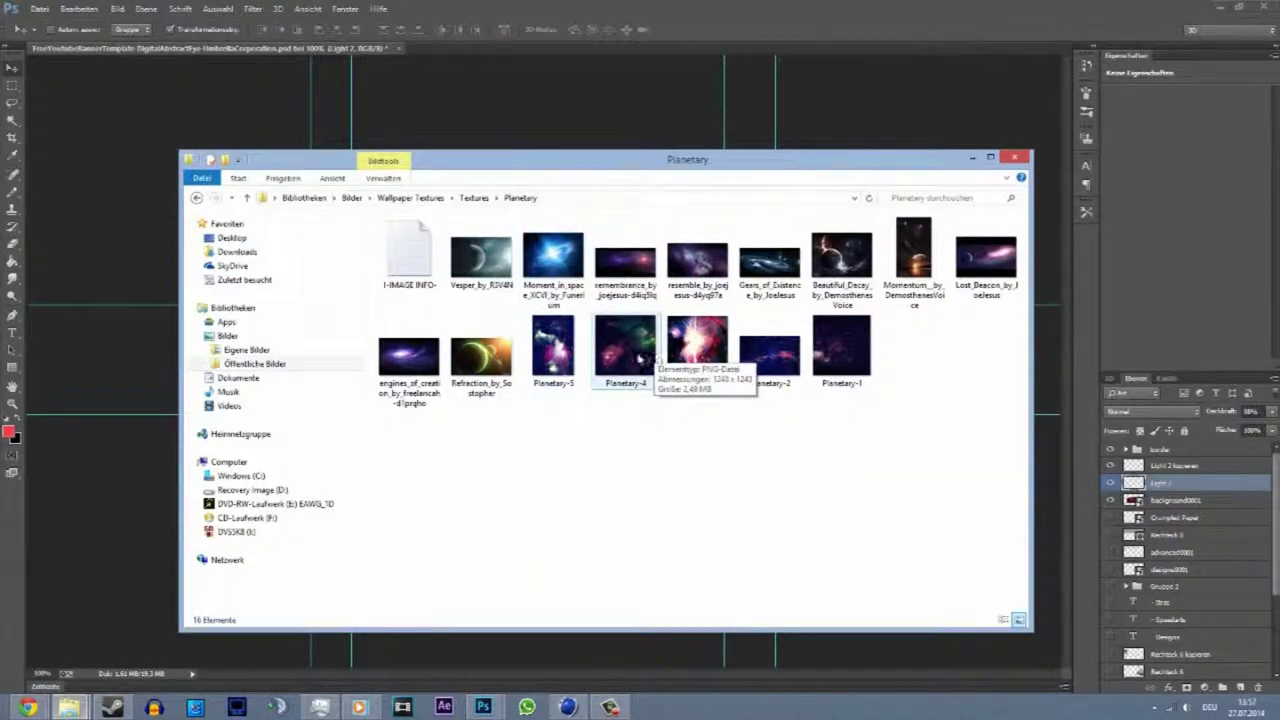
{"action": "left_click_drag", "start_coordinate": [841, 345], "coordinate": [297, 368]}
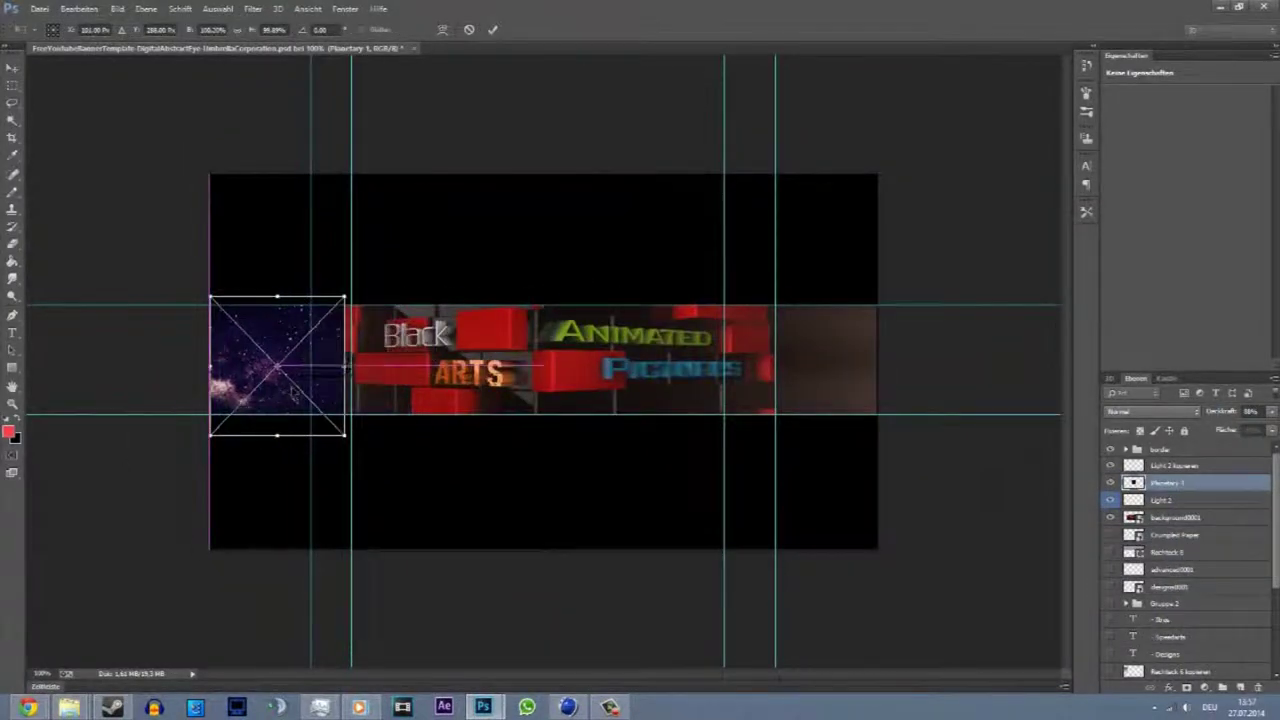
{"action": "mouse_move", "coordinate": [346, 297]}
{"action": "left_mouse_down", "text": "alt"}
{"action": "mouse_move", "coordinate": [514, 237]}
{"action": "mouse_move", "coordinate": [352, 307]}
{"action": "left_mouse_up", "text": "alt"}
{"action": "key", "text": "Return"}
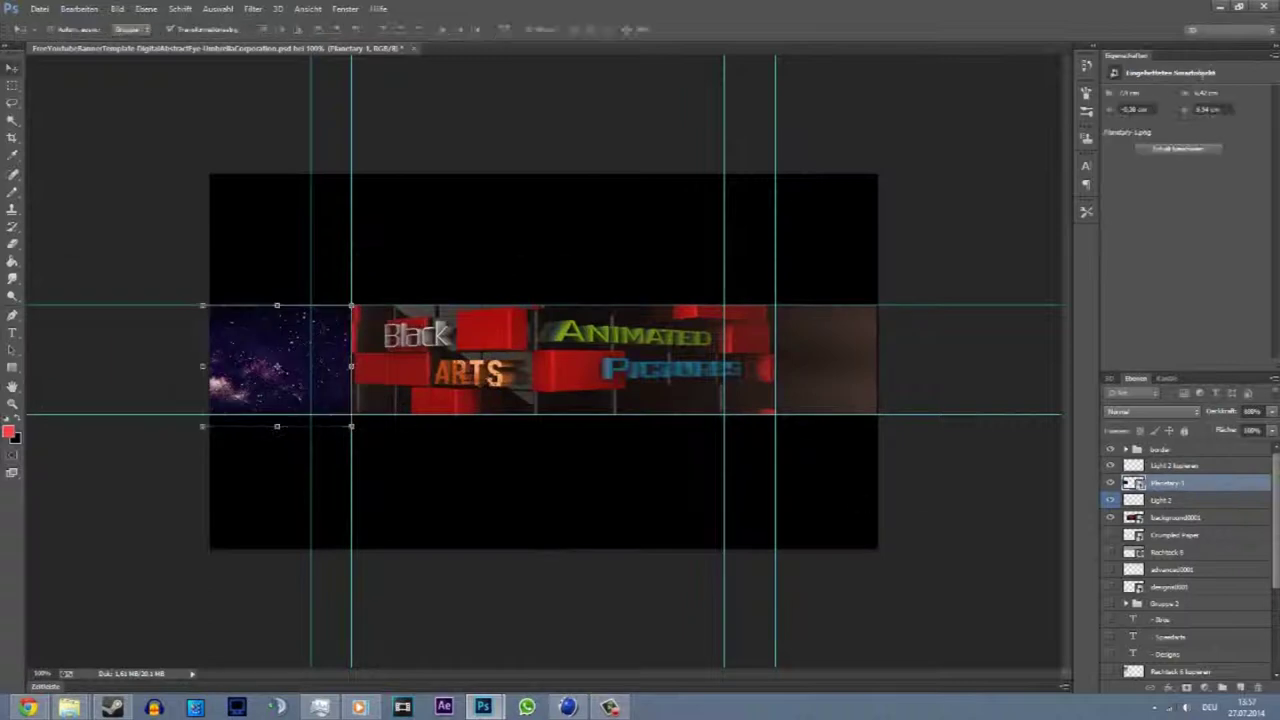
- Tile starfield copies across the strip and group them in Negativ multiplizieren mode
{"action": "left_click_drag", "start_coordinate": [320, 356], "coordinate": [468, 356], "text": "alt"}
{"action": "left_click_drag", "start_coordinate": [590, 418], "coordinate": [740, 410], "text": "alt"}
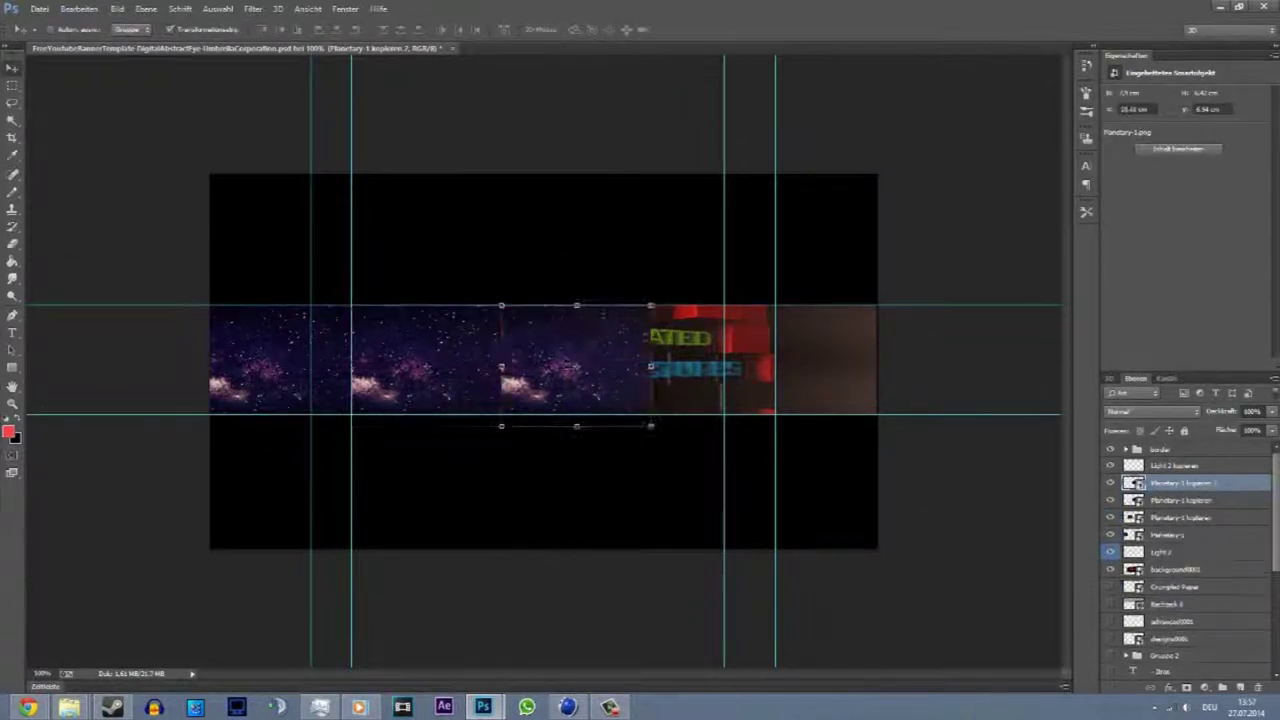
{"action": "mouse_move", "coordinate": [590, 340]}
{"action": "left_mouse_down", "text": "alt"}
{"action": "mouse_move", "coordinate": [740, 335]}
{"action": "mouse_move", "coordinate": [848, 376]}
{"action": "left_mouse_up", "text": "alt"}
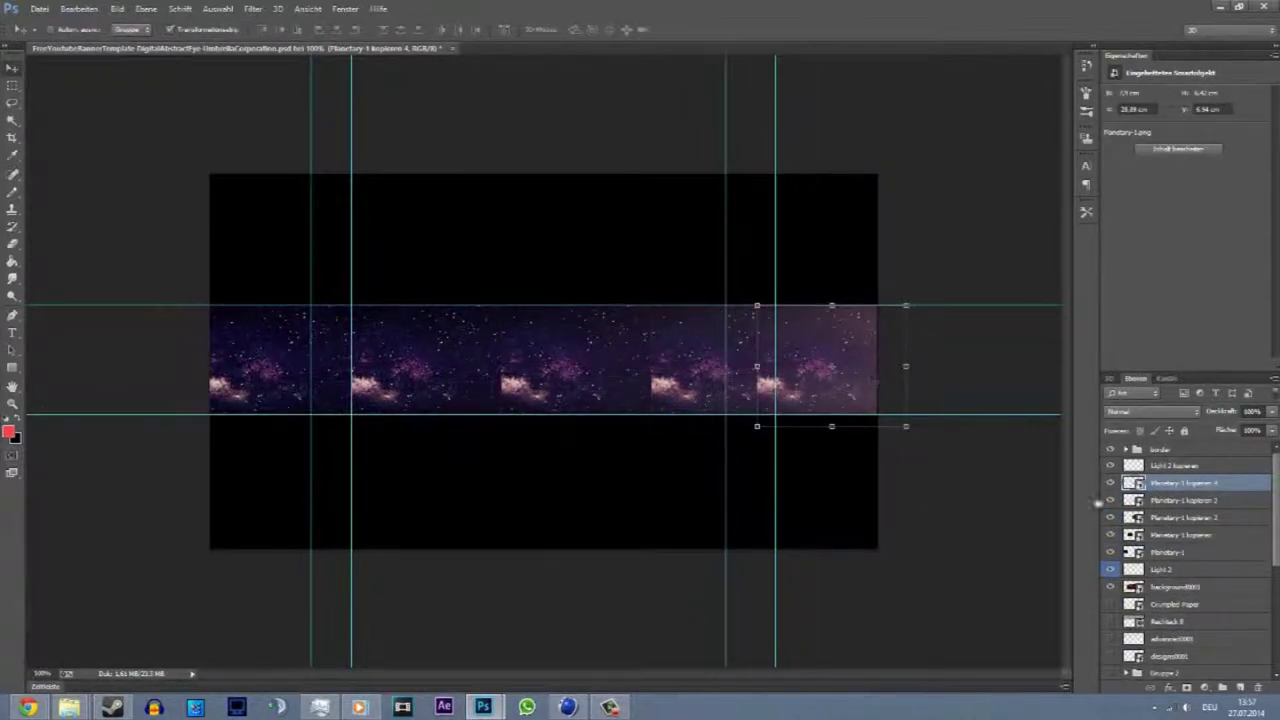
{"action": "left_click", "coordinate": [1168, 552], "text": "shift"}
{"action": "right_click", "coordinate": [1168, 552]}
{"action": "left_click", "coordinate": [1150, 80]}
{"action": "left_click", "coordinate": [737, 236]}
{"action": "left_click", "coordinate": [1150, 411]}
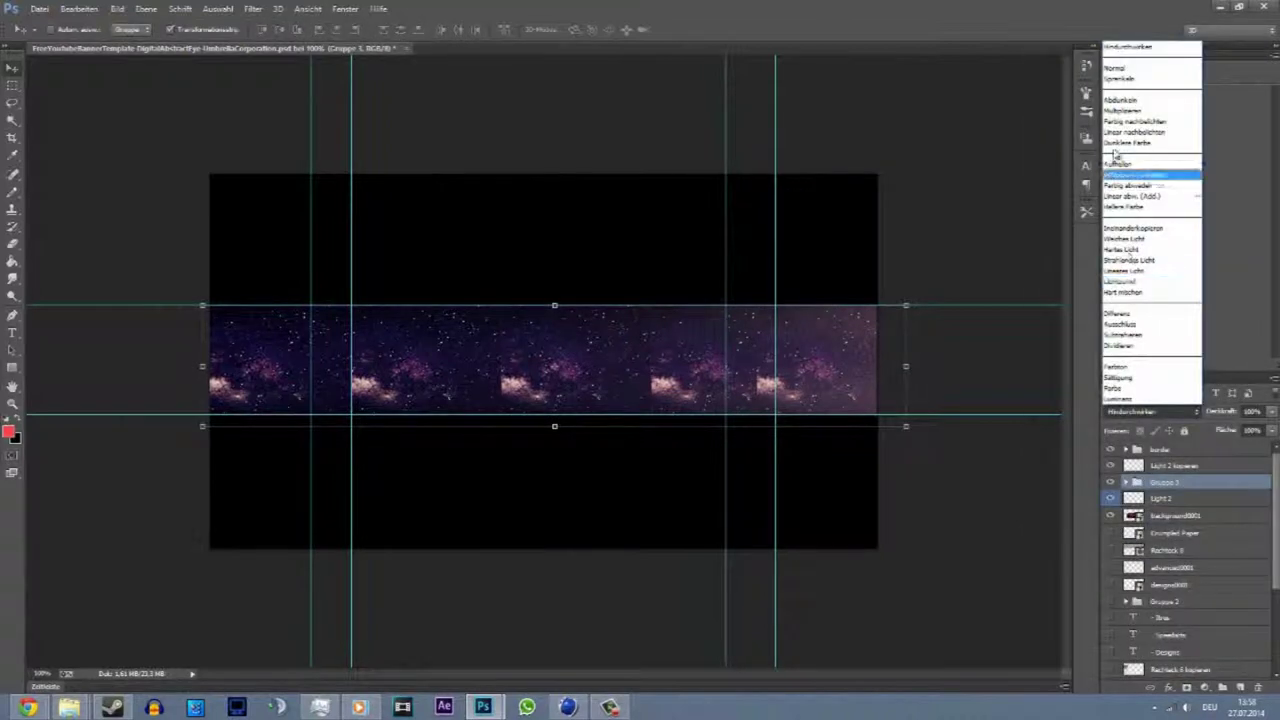
{"action": "left_click", "coordinate": [1113, 175]}
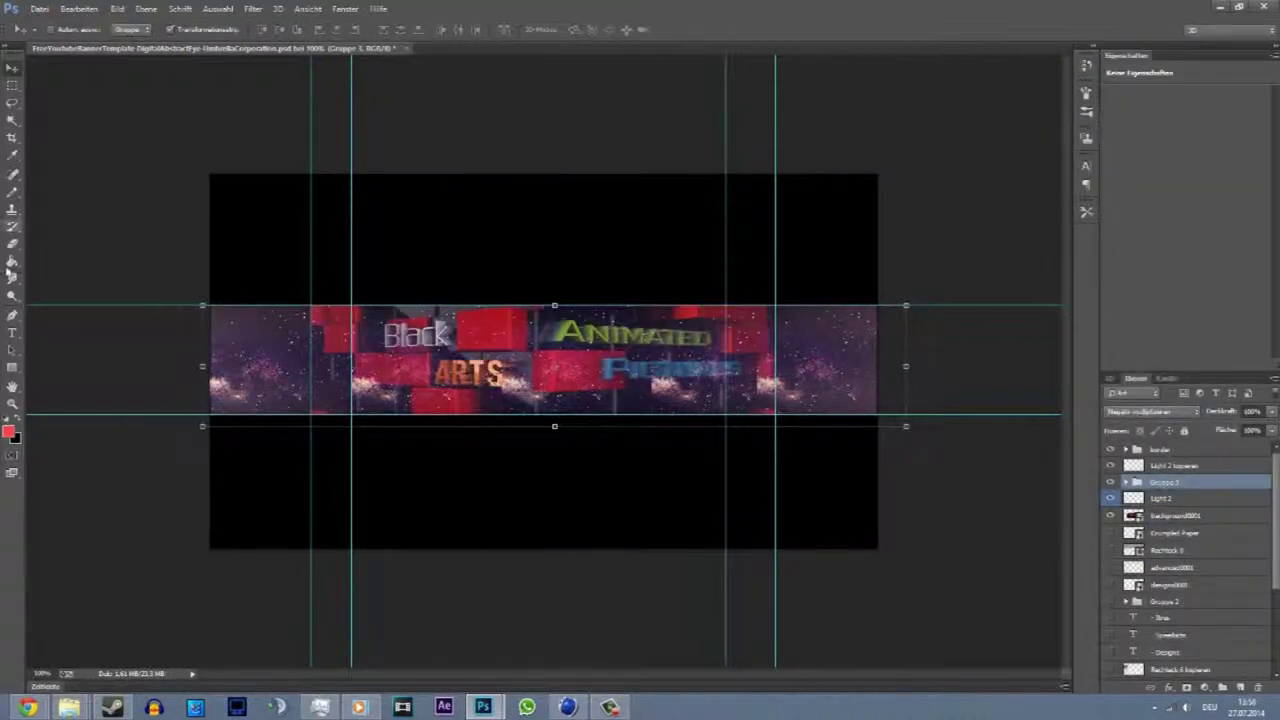
- Try erasing the rightmost starfield copy's edge, undo it, and adjust the group's opacity
{"action": "left_click", "coordinate": [13, 245]}
{"action": "left_click", "coordinate": [245, 378]}
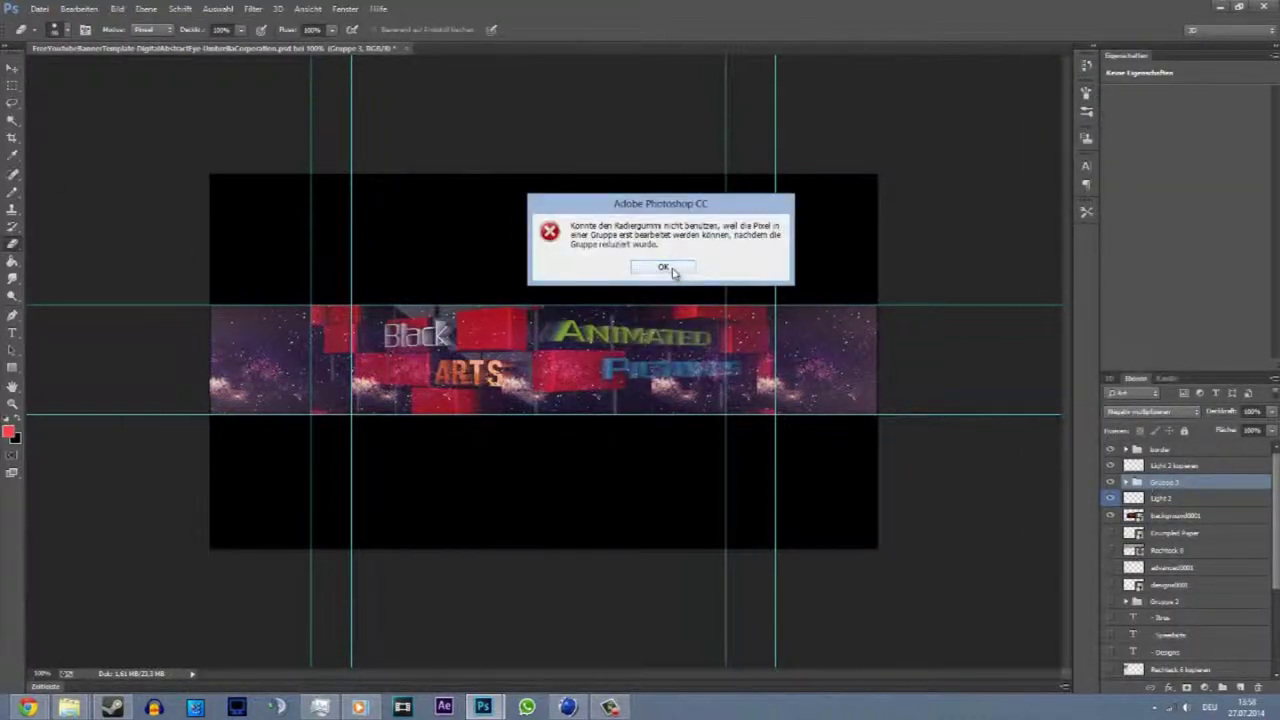
{"action": "left_click", "coordinate": [663, 267]}
{"action": "left_click", "coordinate": [1126, 482]}
{"action": "left_click", "coordinate": [1190, 498]}
{"action": "left_click", "coordinate": [635, 285]}
{"action": "left_click", "coordinate": [635, 283]}
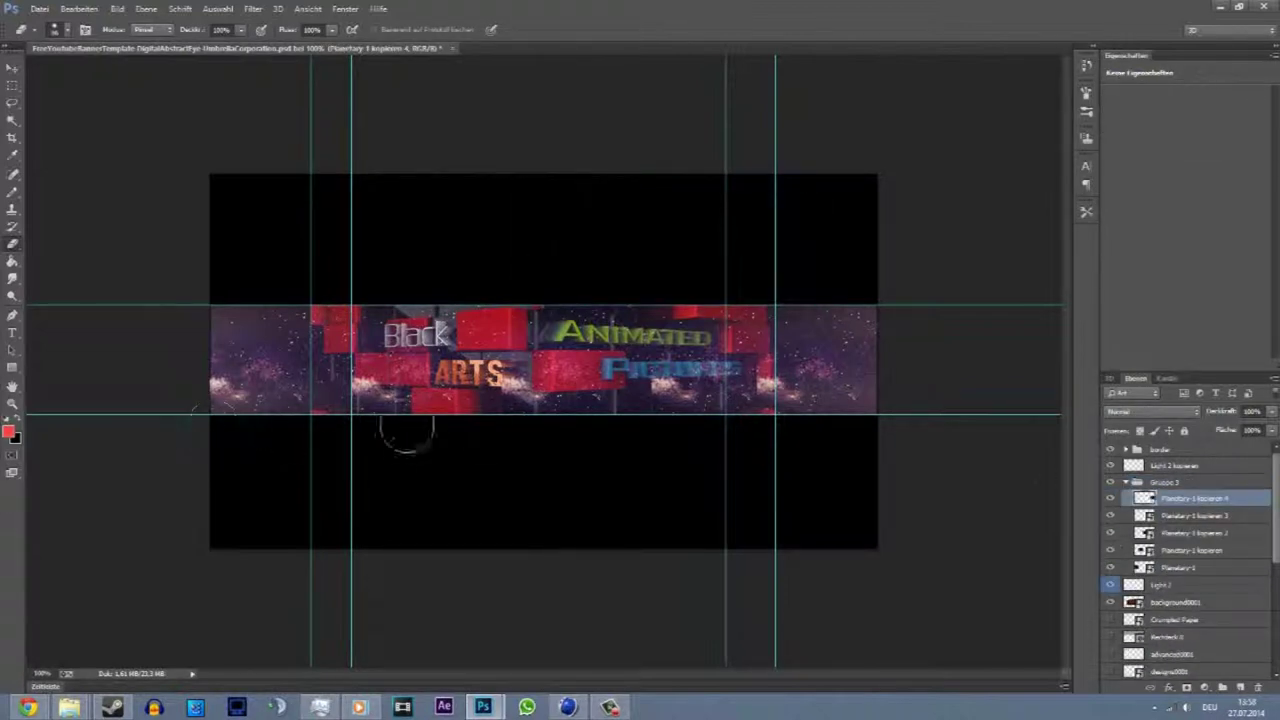
{"action": "left_click_drag", "start_coordinate": [805, 400], "coordinate": [870, 467]}
{"action": "key", "text": "ctrl+z"}
{"action": "left_click", "coordinate": [1165, 482]}
{"action": "left_click", "coordinate": [1271, 411]}
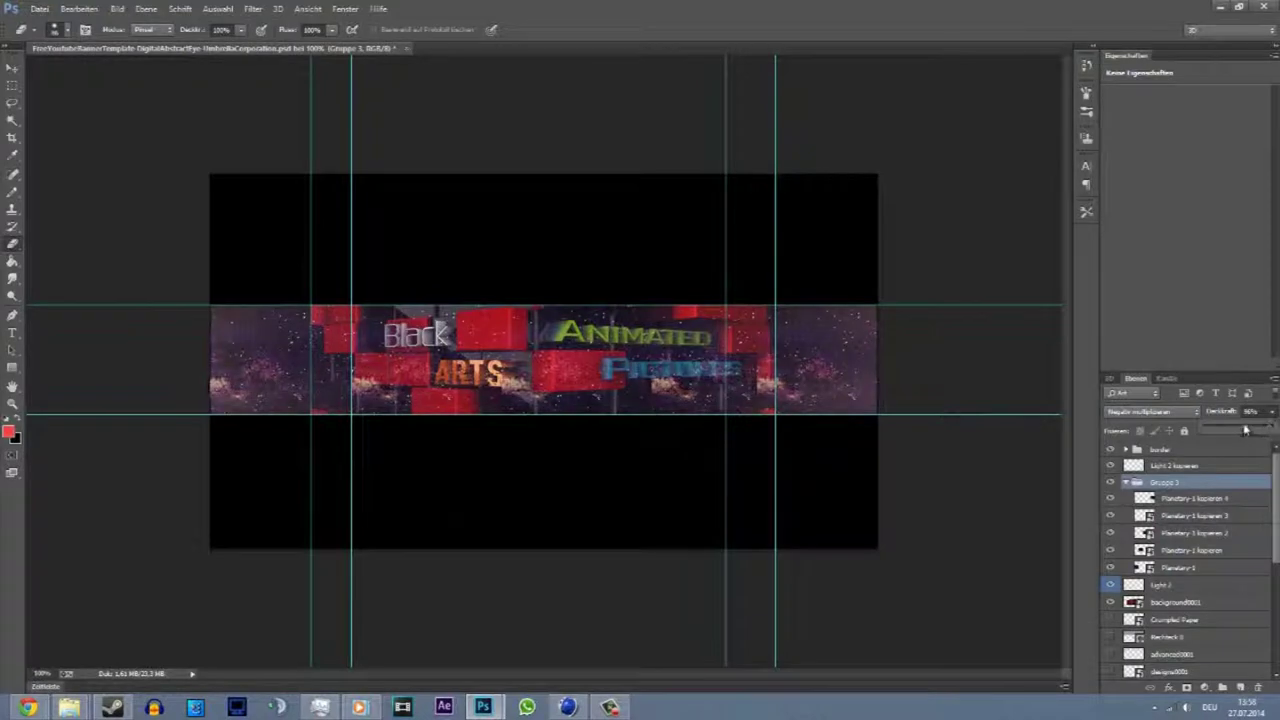
- Rotate starfield copies kopieren 3 and 4 (-90°, widened), then delete the starfield group
{"action": "left_click", "coordinate": [1195, 515]}
{"action": "key", "text": "ctrl+t"}
{"action": "mouse_move", "coordinate": [642, 309]}
{"action": "left_mouse_down"}
{"action": "mouse_move", "coordinate": [677, 277]}
{"action": "mouse_move", "coordinate": [740, 330]}
{"action": "left_mouse_up"}
{"action": "key", "text": "Return"}
{"action": "left_click", "coordinate": [1195, 498]}
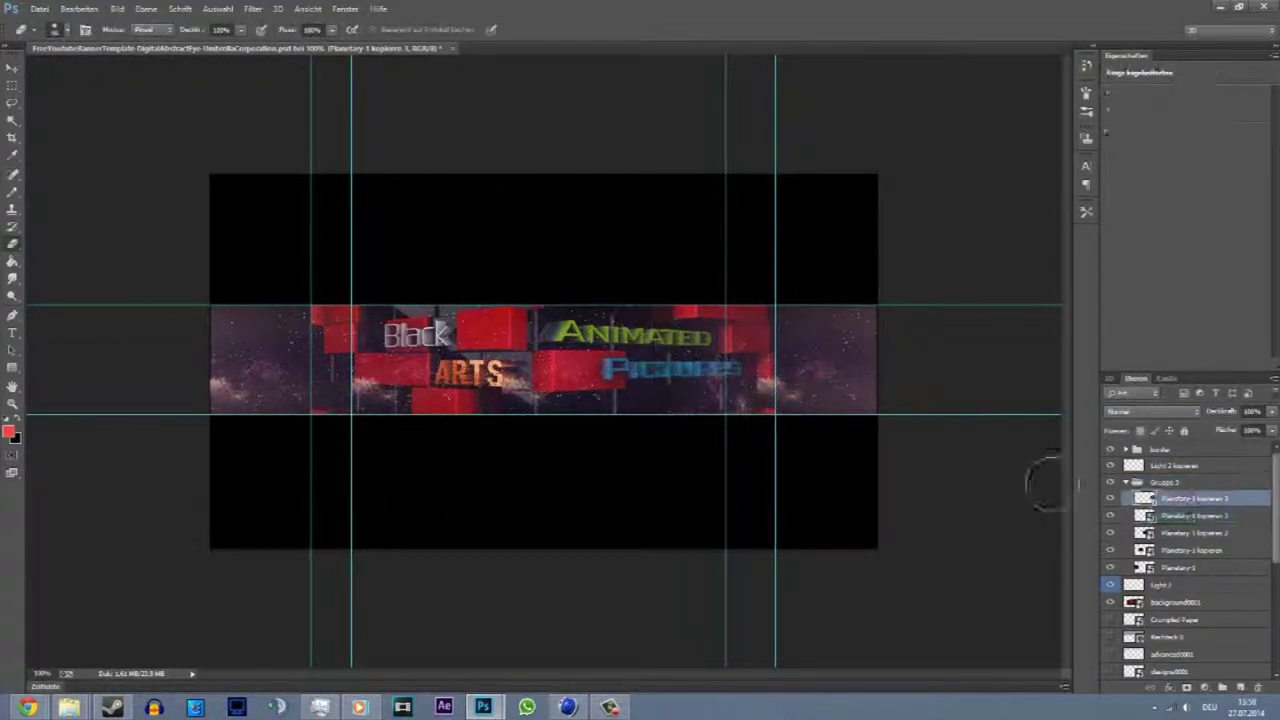
{"action": "key", "text": "ctrl+t"}
{"action": "mouse_move", "coordinate": [915, 430]}
{"action": "left_mouse_down", "text": "shift"}
{"action": "mouse_move", "coordinate": [929, 277]}
{"action": "mouse_move", "coordinate": [772, 268]}
{"action": "left_mouse_up", "text": "shift"}
{"action": "left_click_drag", "start_coordinate": [892, 366], "coordinate": [913, 383], "text": "alt"}
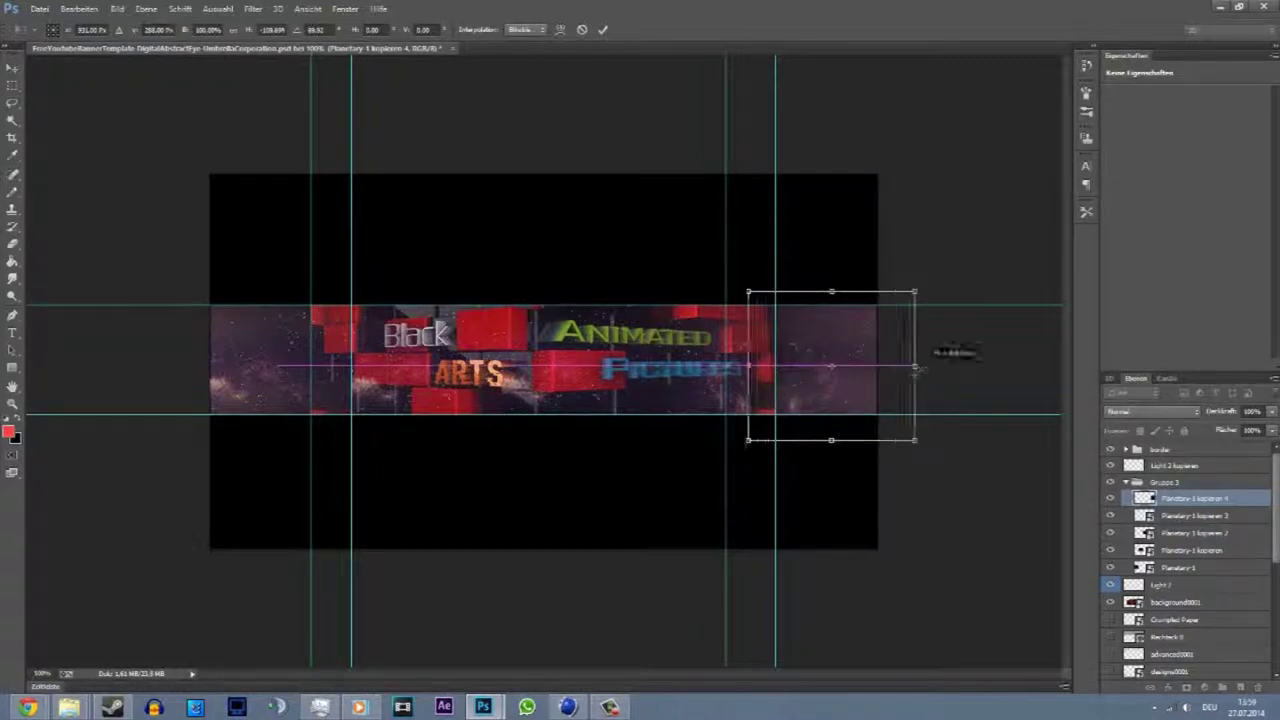
{"action": "key", "text": "Return"}
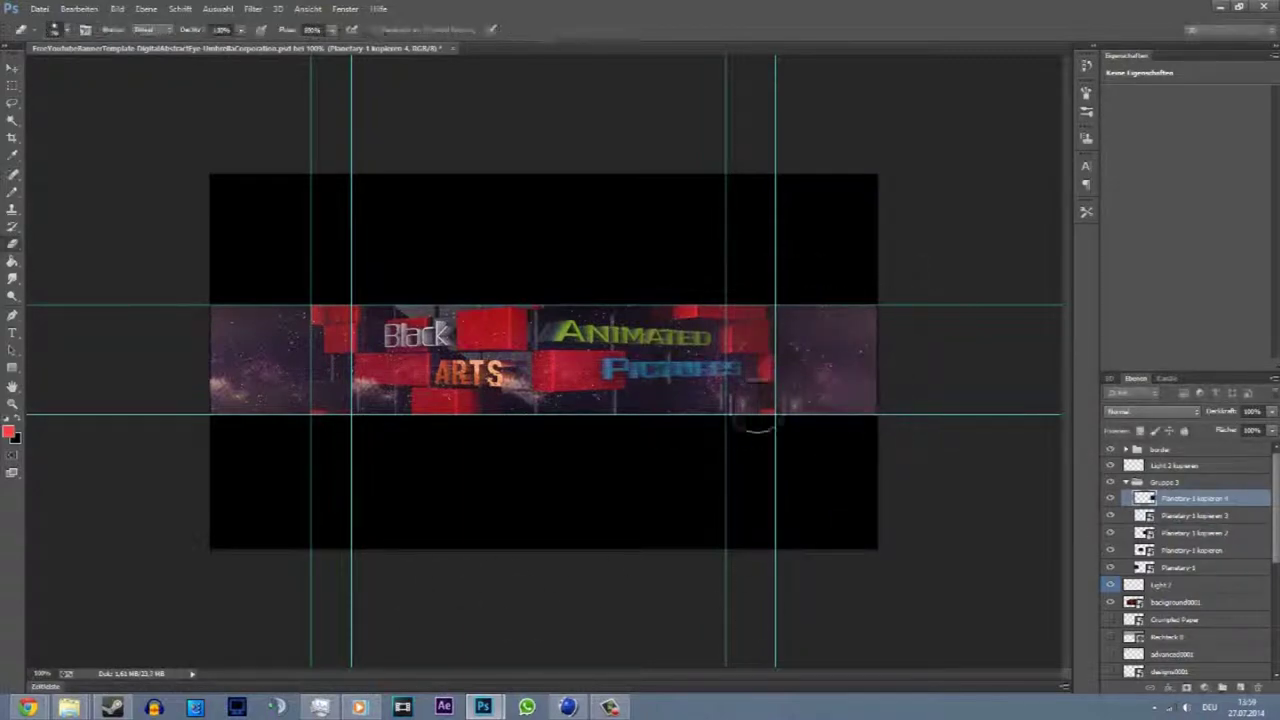
{"action": "left_click", "coordinate": [1188, 515]}
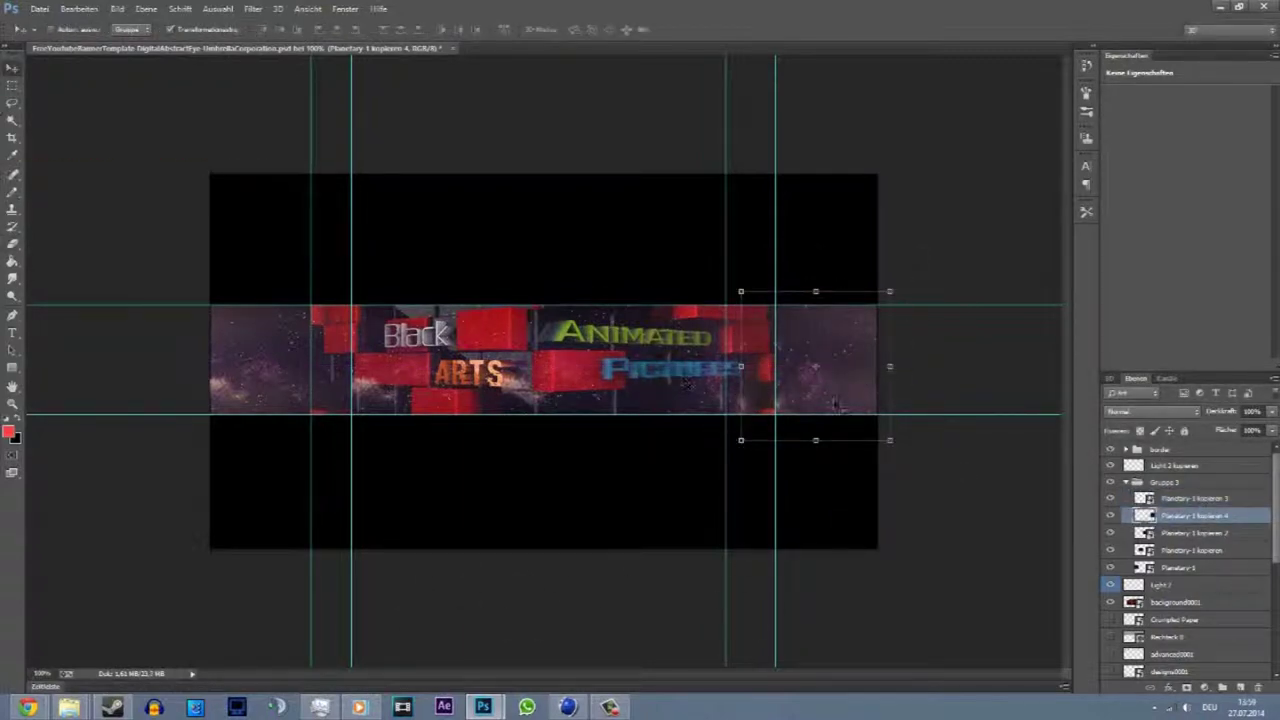
{"action": "key", "text": "Delete"}
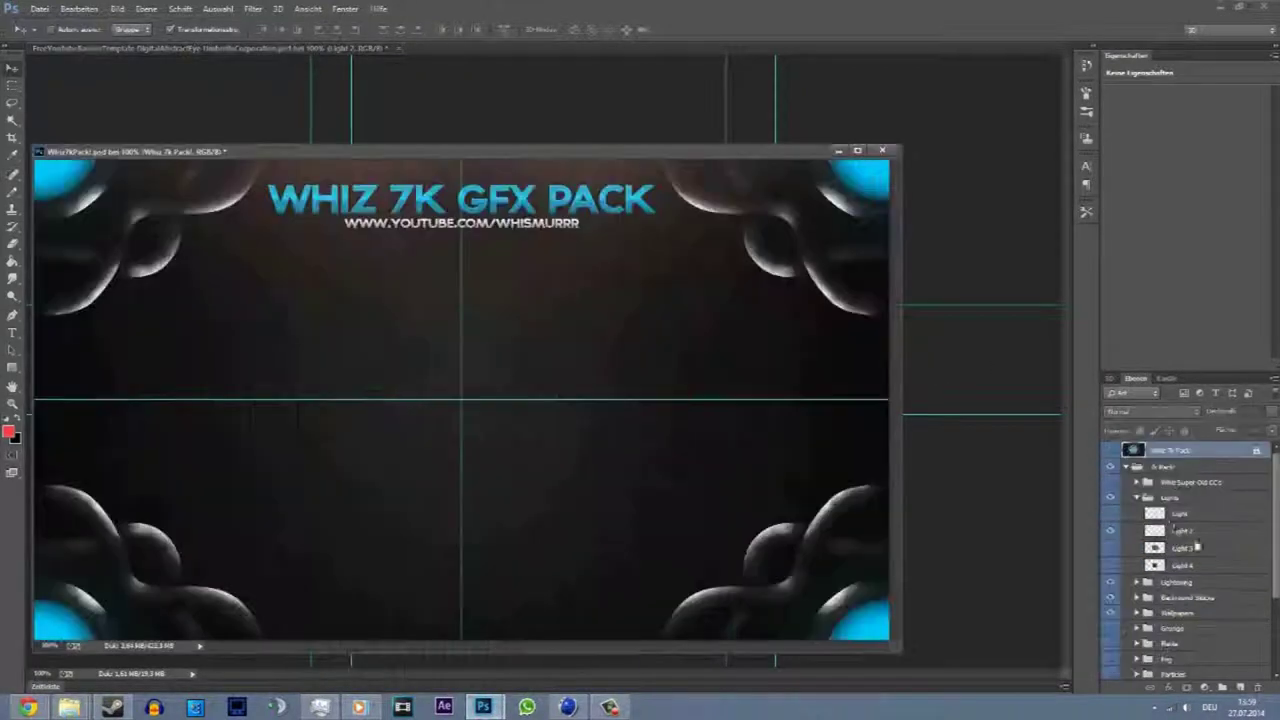
- Browse the Whiz 7K GFX Pack's Lightening and Textures groups, previewing several texture layers
{"action": "left_click", "coordinate": [1111, 563]}
{"action": "left_click", "coordinate": [1111, 563]}
{"action": "left_click_drag", "start_coordinate": [1111, 563], "coordinate": [1113, 650]}
{"action": "left_click", "coordinate": [1137, 628]}
{"action": "scroll", "coordinate": [1137, 628], "scroll_direction": "down", "scroll_amount": 2}
{"action": "scroll", "coordinate": [1113, 650], "scroll_direction": "down", "scroll_amount": 2}
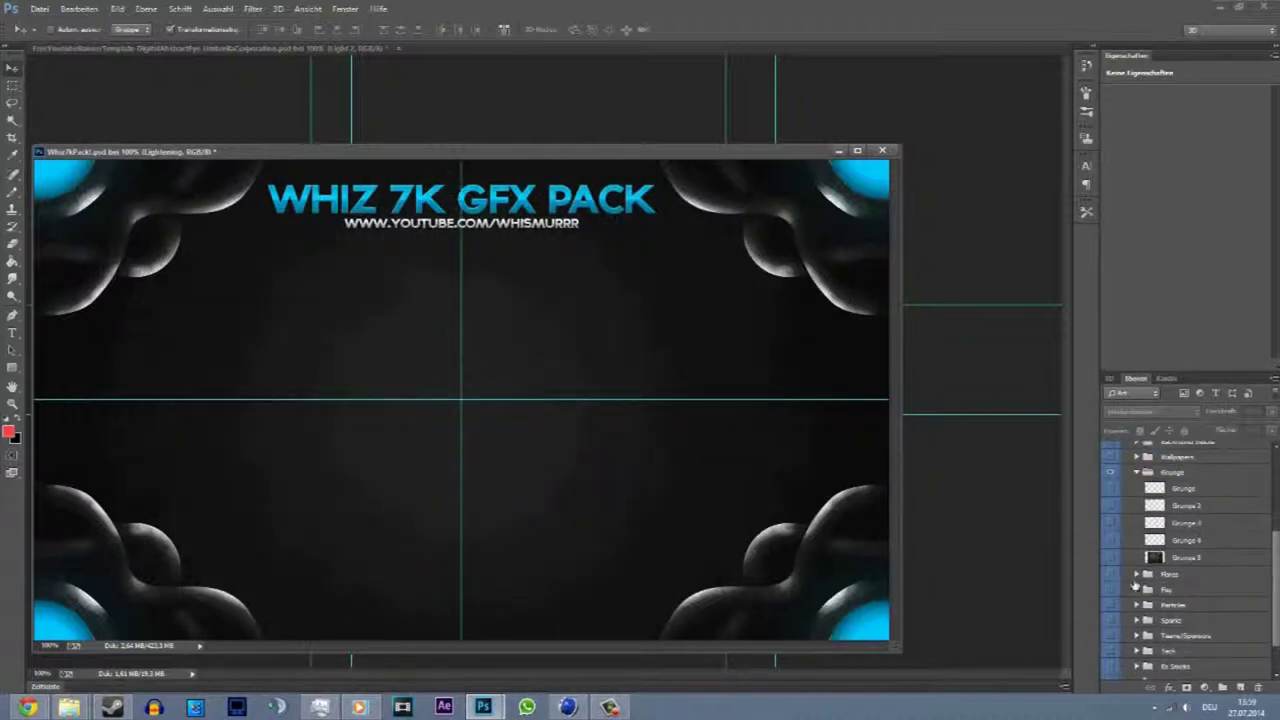
{"action": "scroll", "coordinate": [1120, 635], "scroll_direction": "down", "scroll_amount": 2}
{"action": "left_click", "coordinate": [1137, 654]}
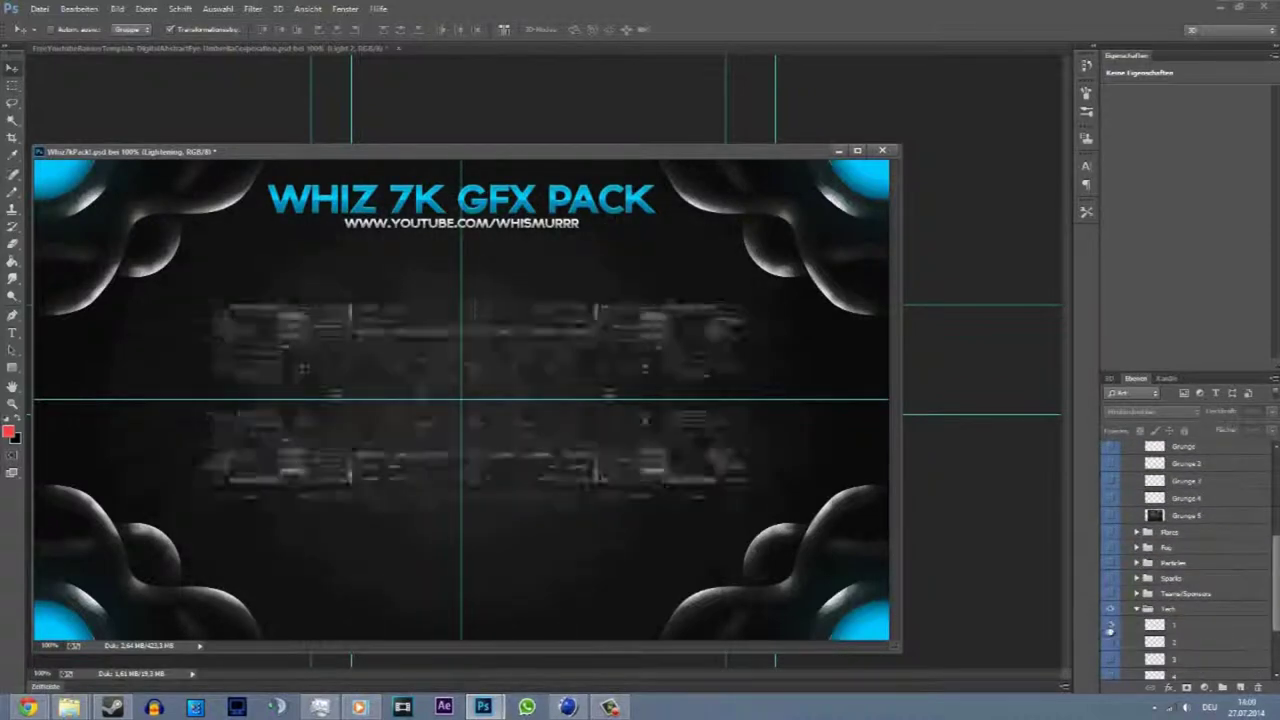
{"action": "scroll", "coordinate": [1140, 656], "scroll_direction": "down", "scroll_amount": 2}
{"action": "scroll", "coordinate": [1140, 656], "scroll_direction": "down", "scroll_amount": 2}
{"action": "left_click", "coordinate": [1111, 655]}
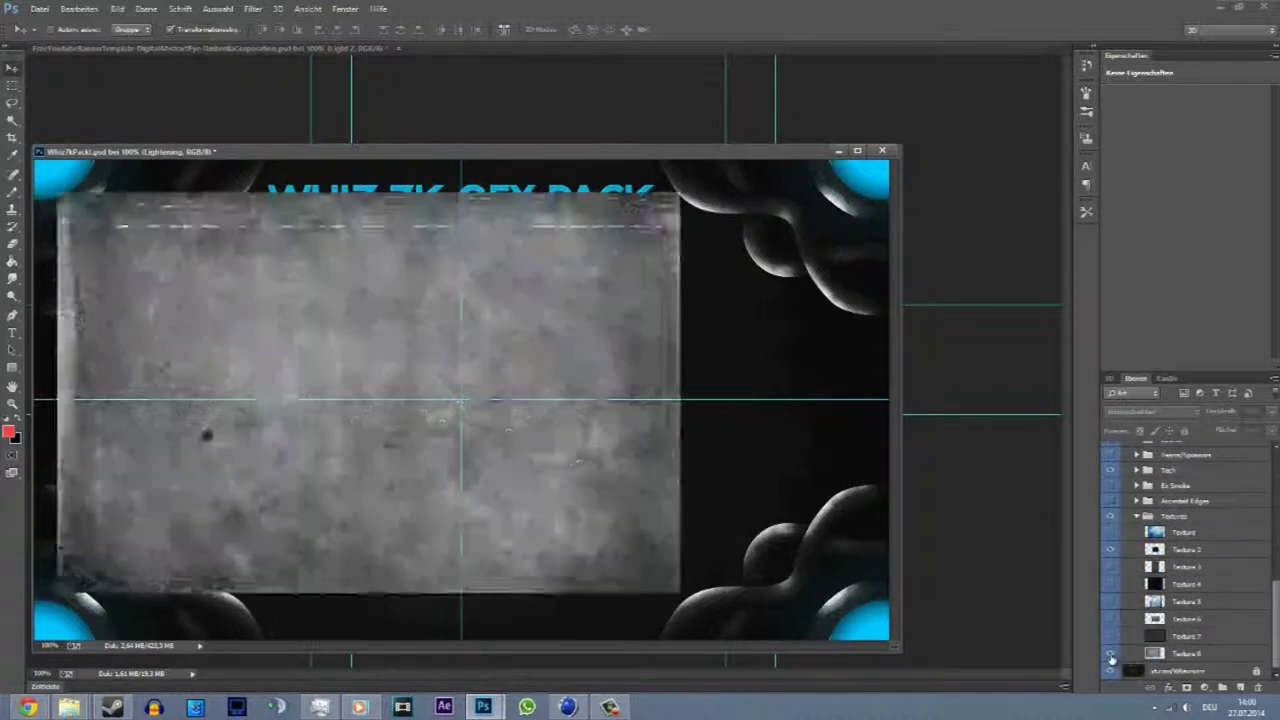
{"action": "left_click", "coordinate": [1111, 652]}
{"action": "left_click", "coordinate": [1111, 618]}
{"action": "left_click", "coordinate": [1111, 618]}
- Copy Texture 2 into the banner and blend it with Negativ multiplizieren
{"action": "left_click_drag", "start_coordinate": [1150, 549], "coordinate": [825, 388]}
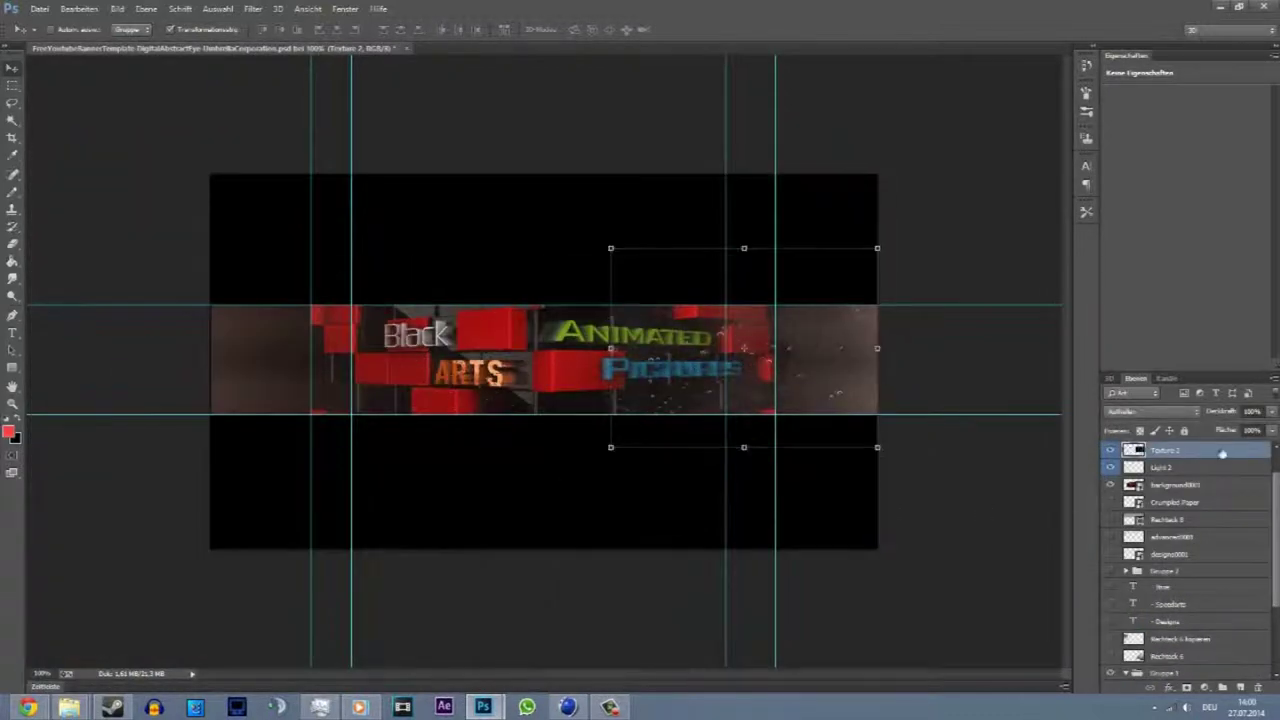
{"action": "left_click", "coordinate": [1160, 418]}
{"action": "left_click", "coordinate": [1133, 175]}
{"action": "left_click", "coordinate": [1156, 420]}
{"action": "left_click", "coordinate": [1133, 175]}
- Place a second copy of Texture 2 on the banner's left side
{"action": "left_click", "coordinate": [1165, 467]}
{"action": "left_click", "coordinate": [1165, 450]}
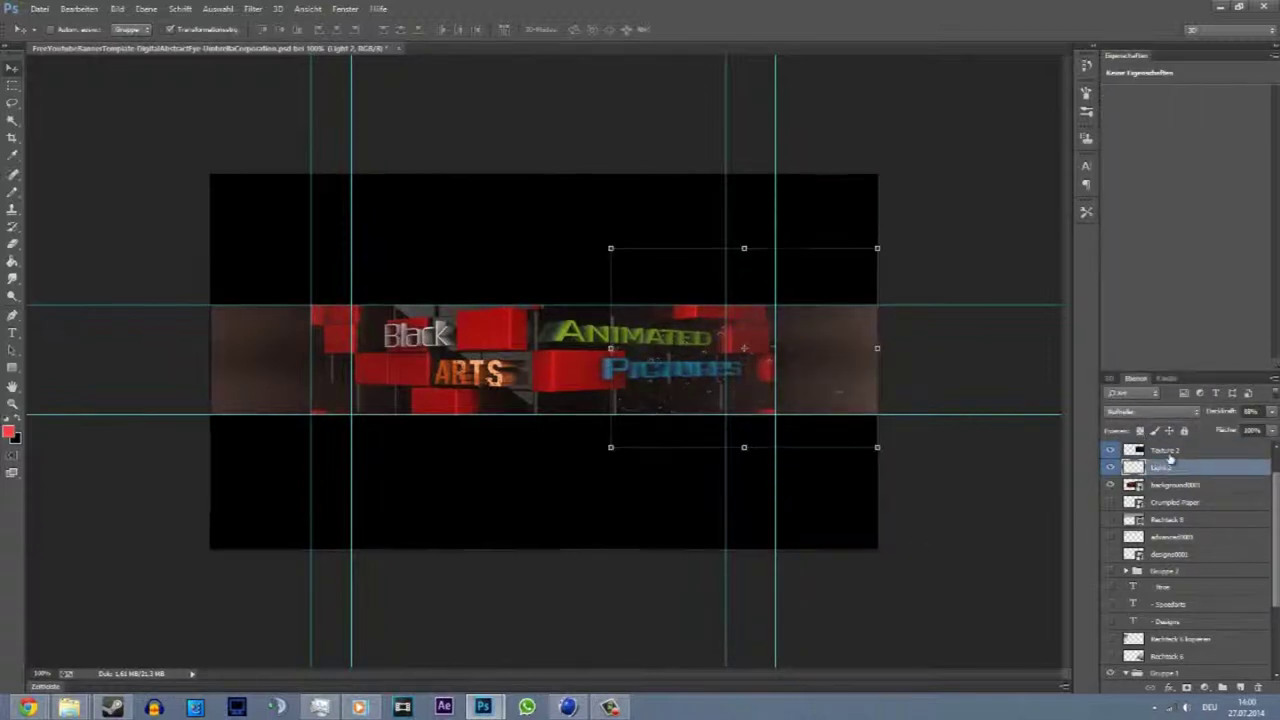
{"action": "left_click_drag", "start_coordinate": [875, 348], "coordinate": [475, 348], "text": "alt"}
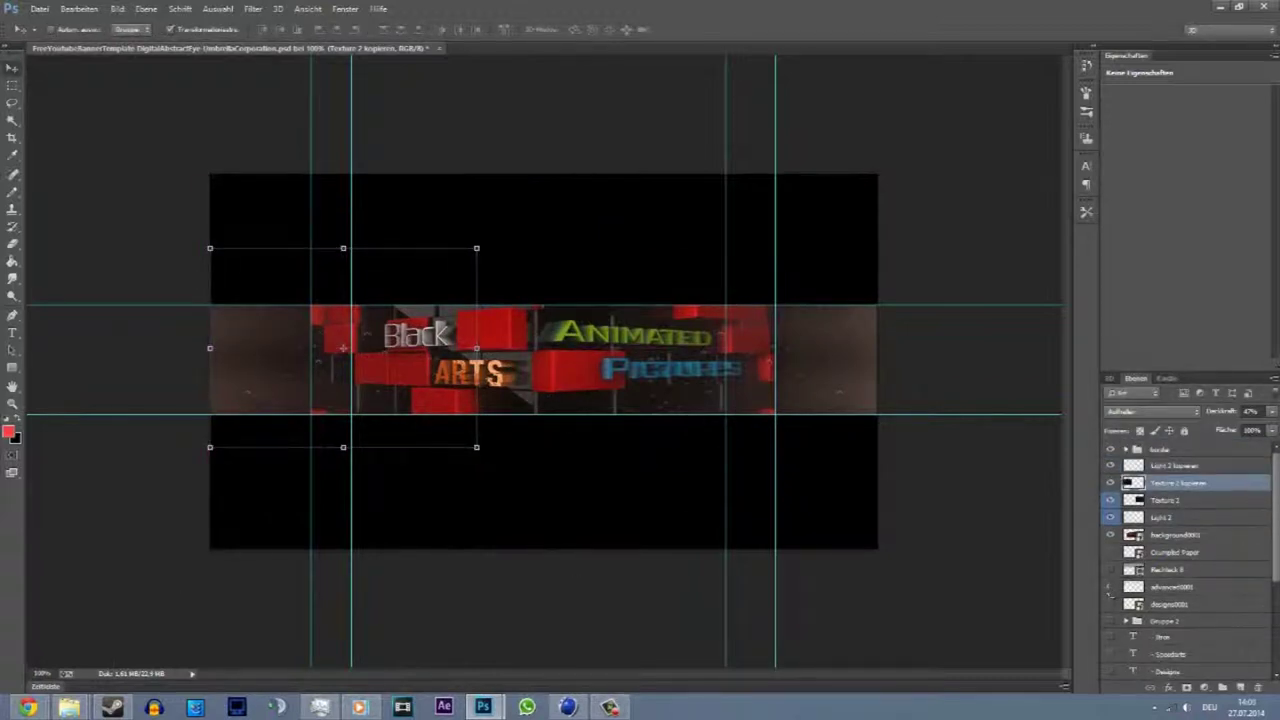
{"action": "scroll", "coordinate": [1276, 538], "scroll_direction": "down", "scroll_amount": 1}
{"action": "scroll", "coordinate": [1276, 538], "scroll_direction": "up", "scroll_amount": 1}
- Move the advanced0001 and designs0001 text layers into the border group
{"action": "mouse_move", "coordinate": [1110, 587]}
{"action": "left_mouse_down"}
{"action": "mouse_move", "coordinate": [1110, 604]}
{"action": "mouse_move", "coordinate": [1160, 455]}
{"action": "left_mouse_up"}
{"action": "left_click", "coordinate": [1170, 588]}
{"action": "left_click", "coordinate": [1165, 604], "text": "shift"}
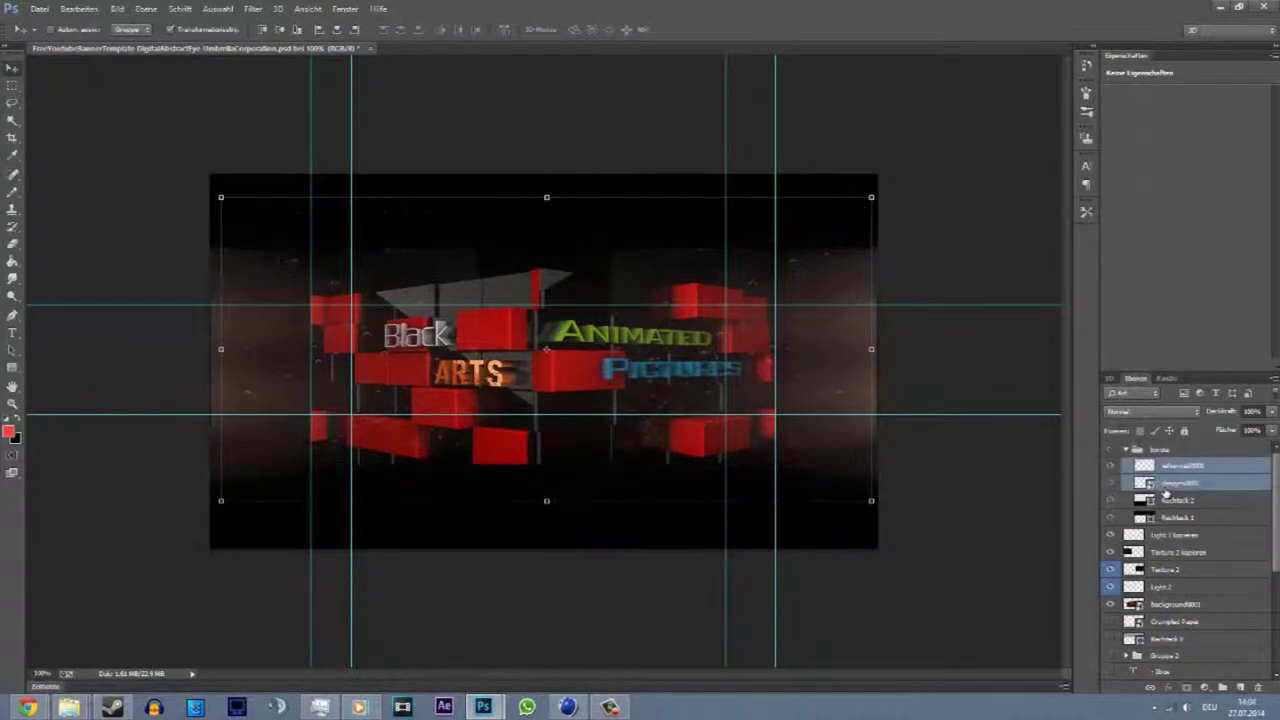
{"action": "left_click", "coordinate": [1110, 450]}
{"action": "scroll", "coordinate": [1180, 500], "scroll_direction": "down", "scroll_amount": 2}
- Move the Crumpled Paper and Rechteck 4 layers into the border group
{"action": "left_click", "coordinate": [1175, 545]}
{"action": "left_click", "coordinate": [1168, 562], "text": "shift"}
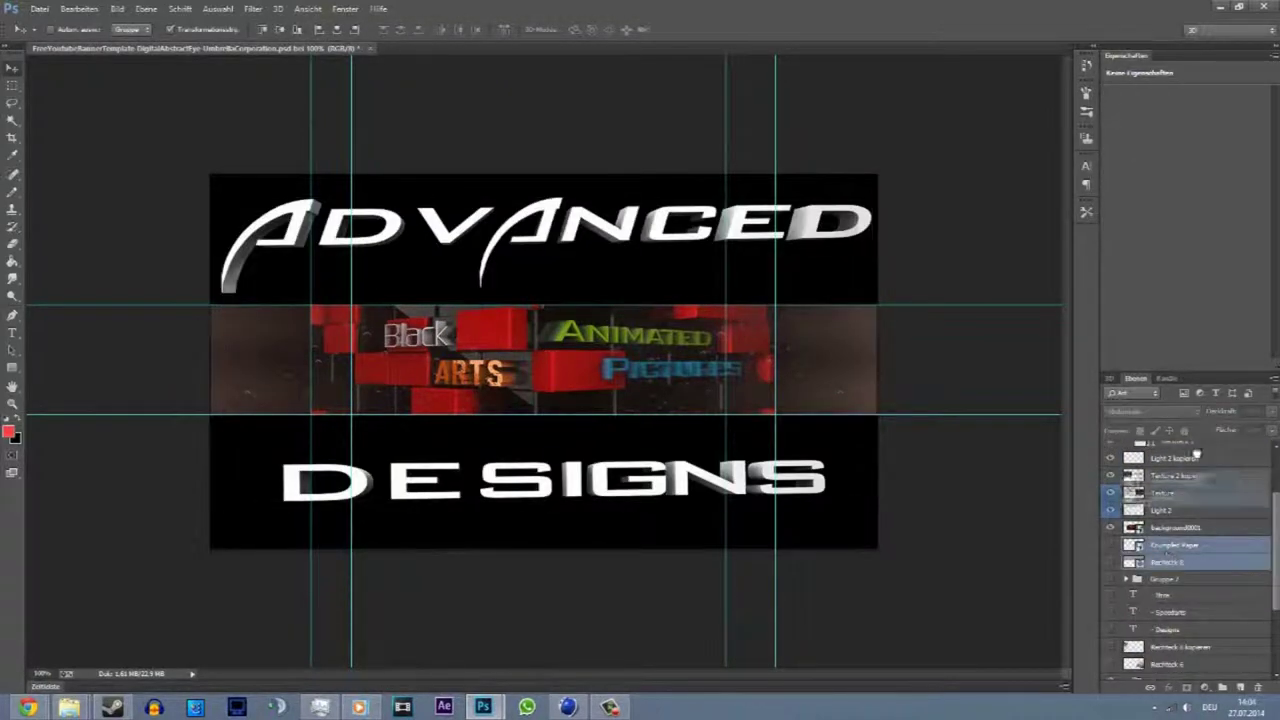
{"action": "left_click_drag", "start_coordinate": [1168, 562], "coordinate": [1177, 451]}
- Reorder designs0001 within the border group and check Gruppe 2 and Rechteck 1
{"action": "left_click", "coordinate": [1175, 519]}
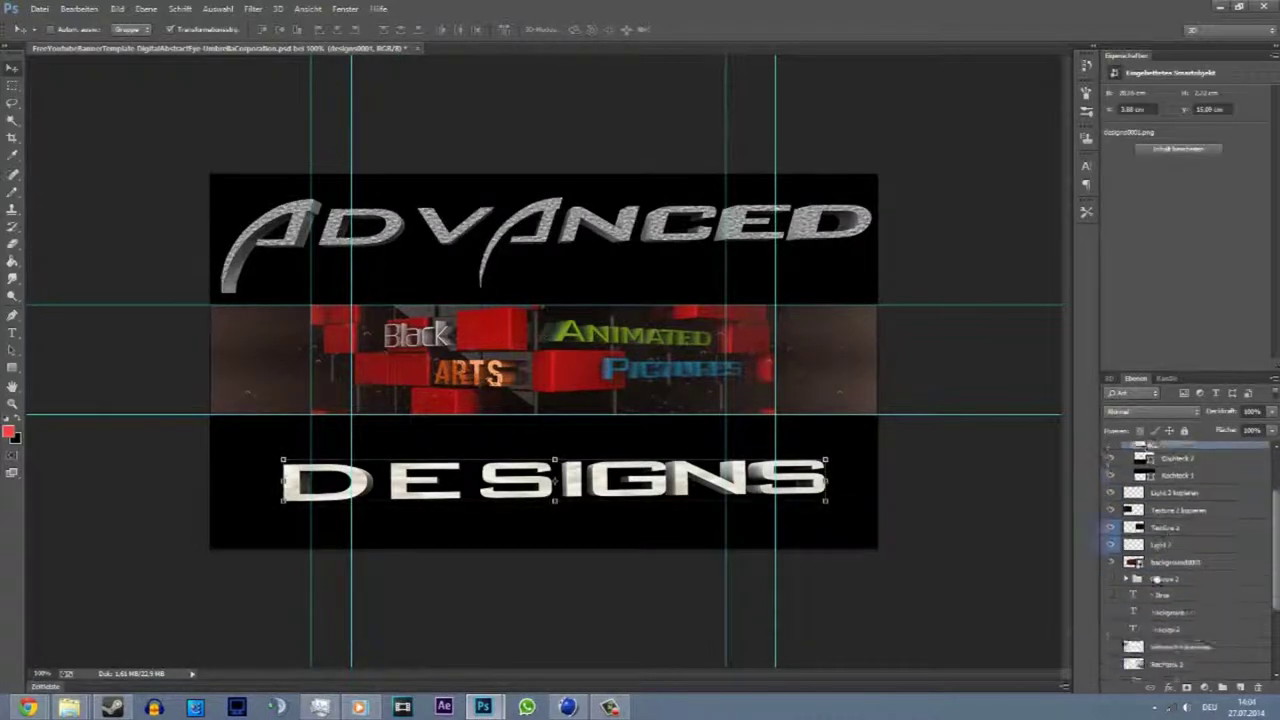
{"action": "scroll", "coordinate": [1190, 600], "scroll_direction": "down", "scroll_amount": 3}
{"action": "left_click", "coordinate": [1175, 516]}
{"action": "scroll", "coordinate": [1190, 600], "scroll_direction": "down", "scroll_amount": 3}
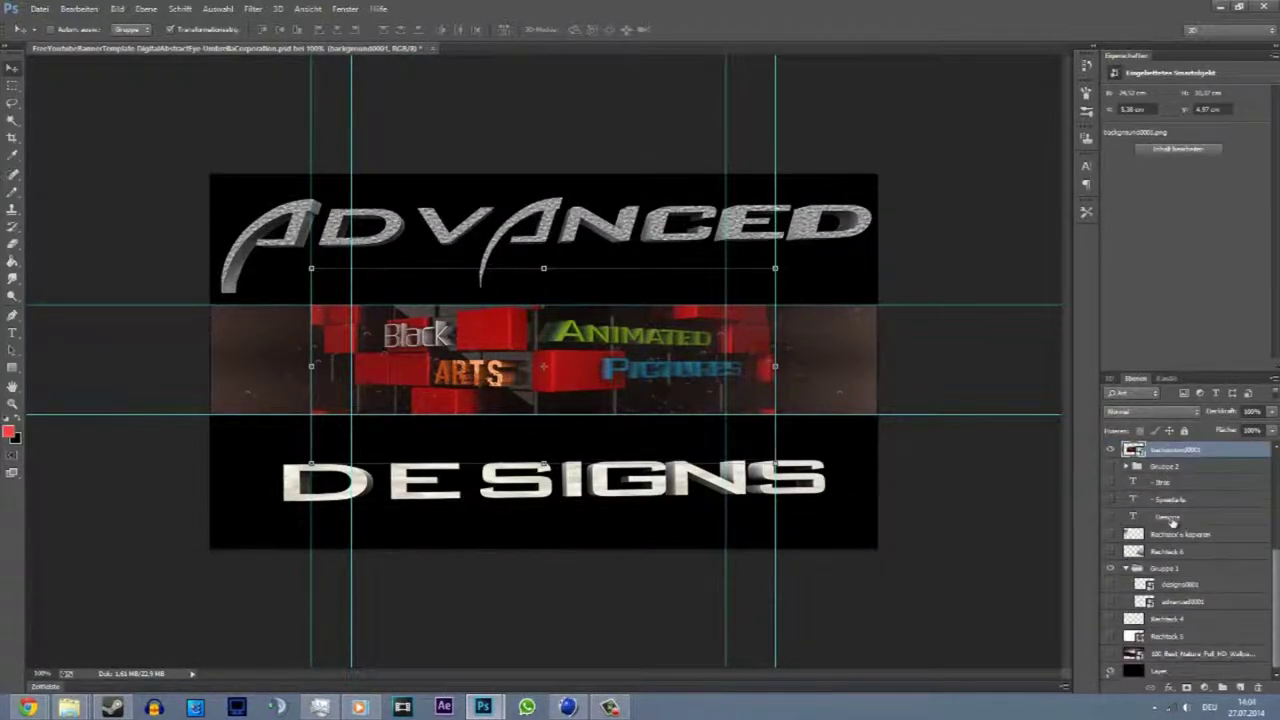
{"action": "scroll", "coordinate": [1114, 575], "scroll_direction": "up", "scroll_amount": 2}
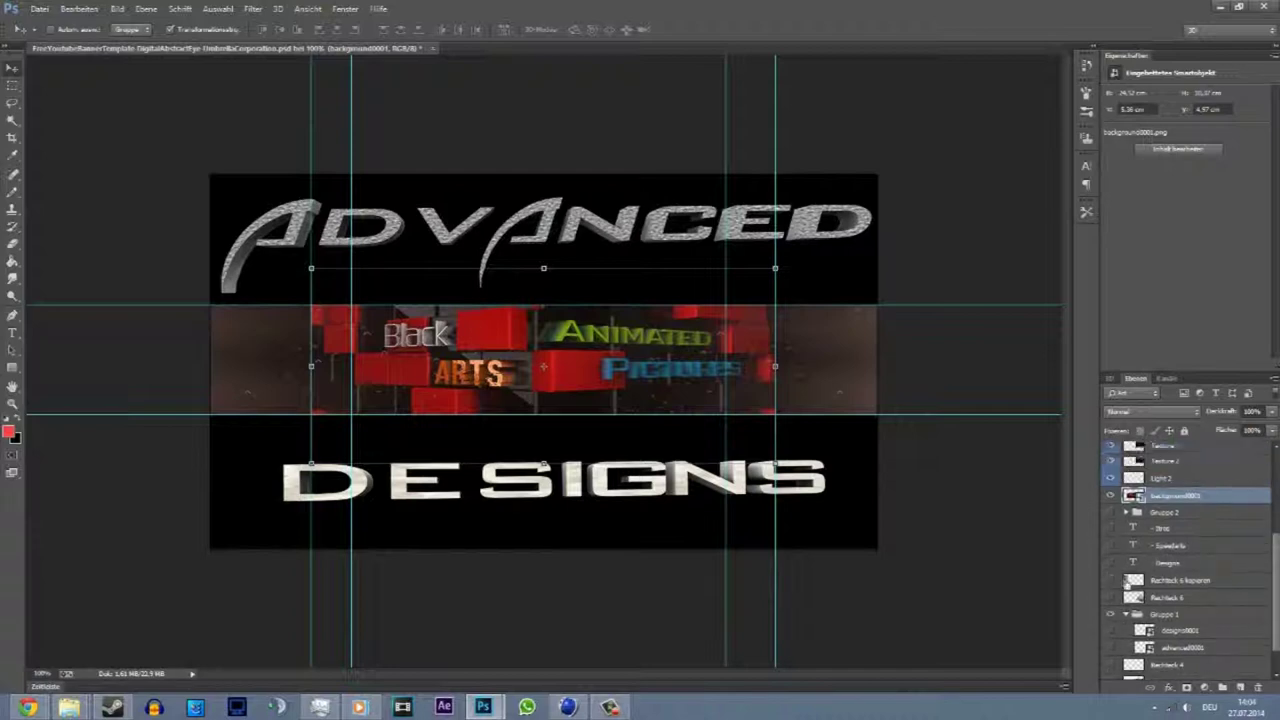
{"action": "left_click", "coordinate": [1148, 511]}
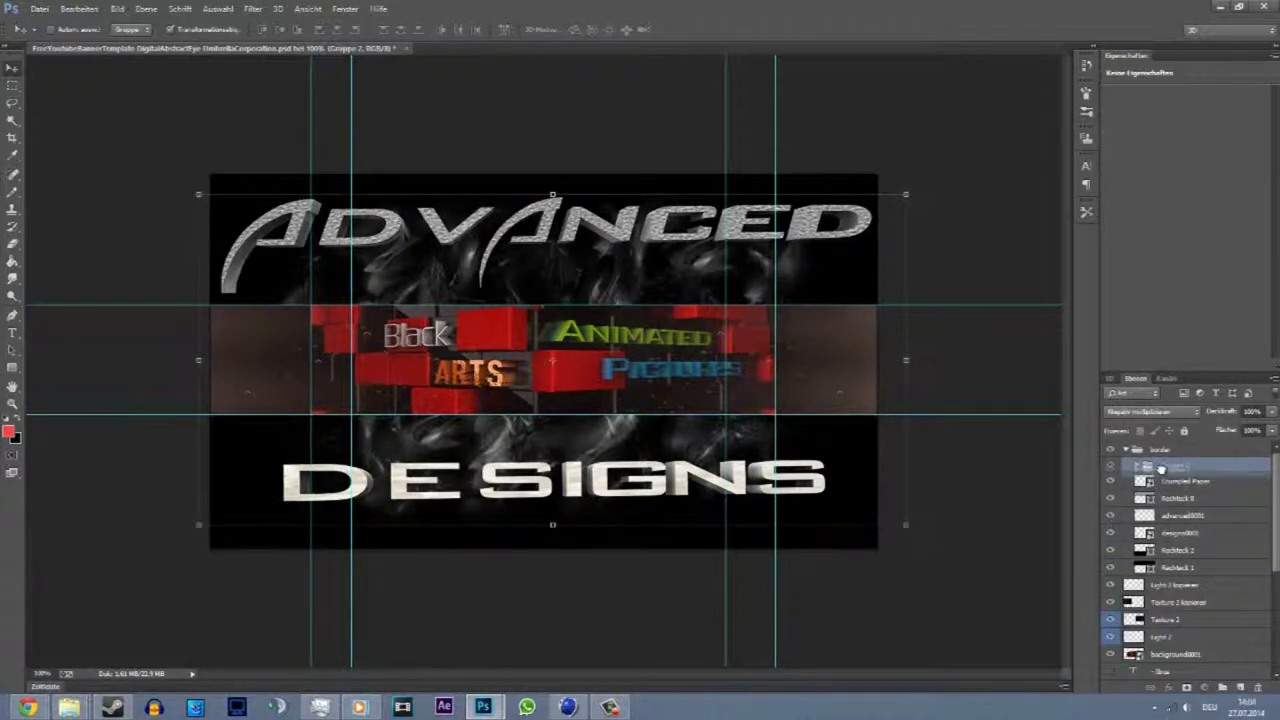
{"action": "left_click_drag", "start_coordinate": [1180, 533], "coordinate": [1176, 550]}
{"action": "left_click", "coordinate": [1144, 567]}
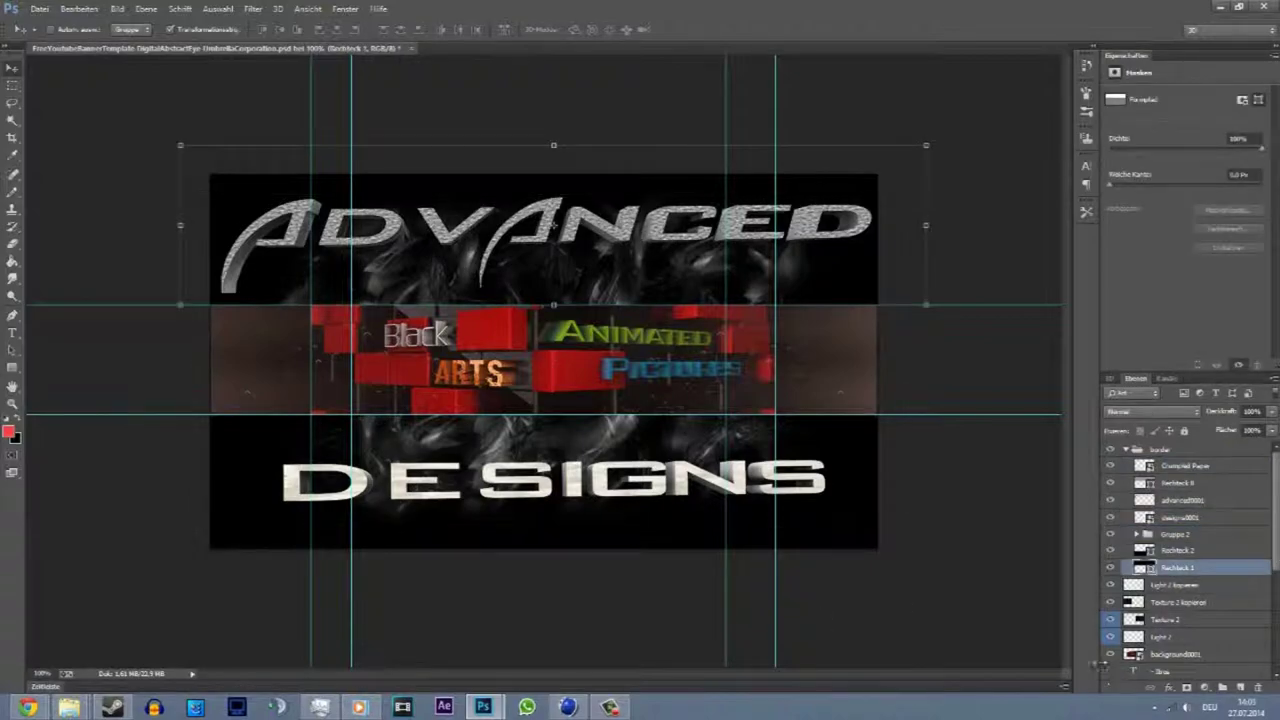